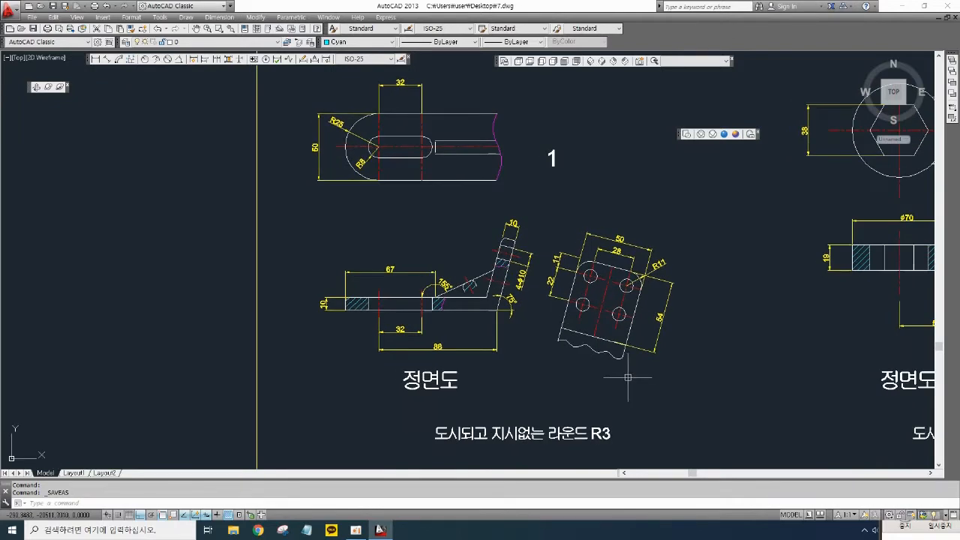
- Copy drawing 1 with its views and notes to three new places in empty space left of the sheet
scroll(630, 375, down, 2)
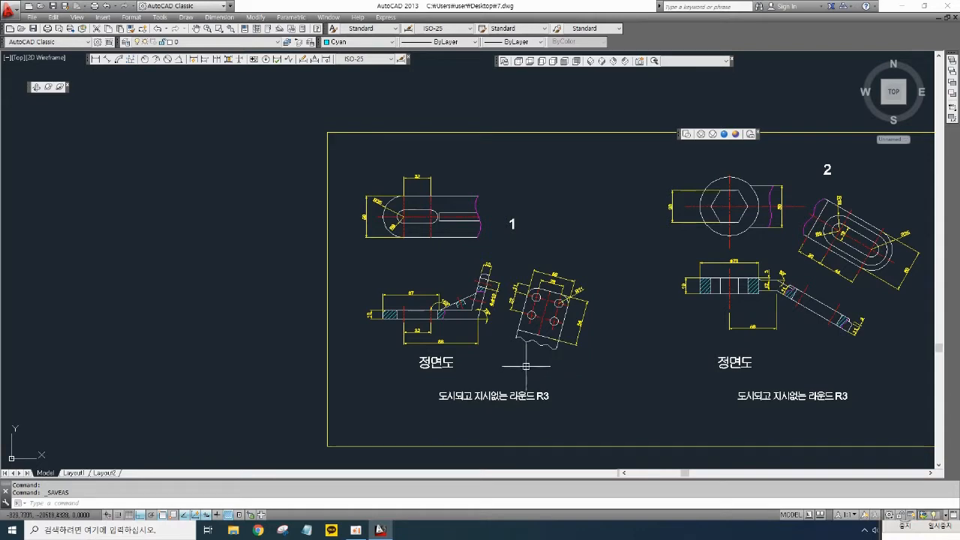
middle_drag(528, 363, 584, 348)
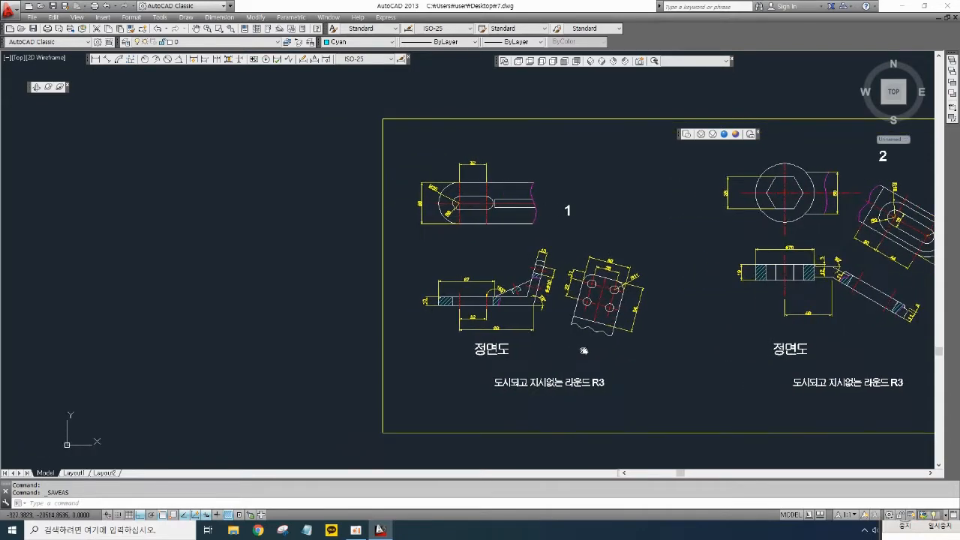
text(cp)
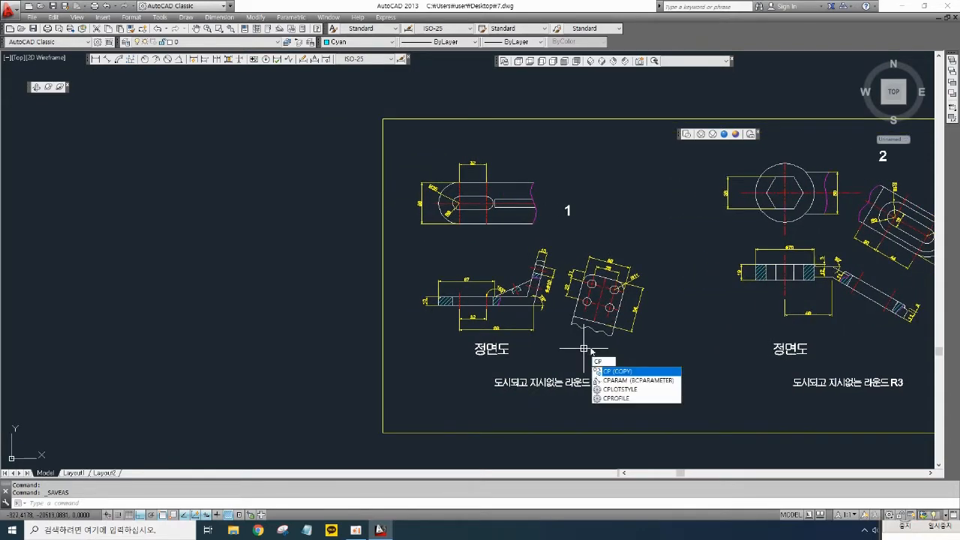
key(Return)
click(658, 416)
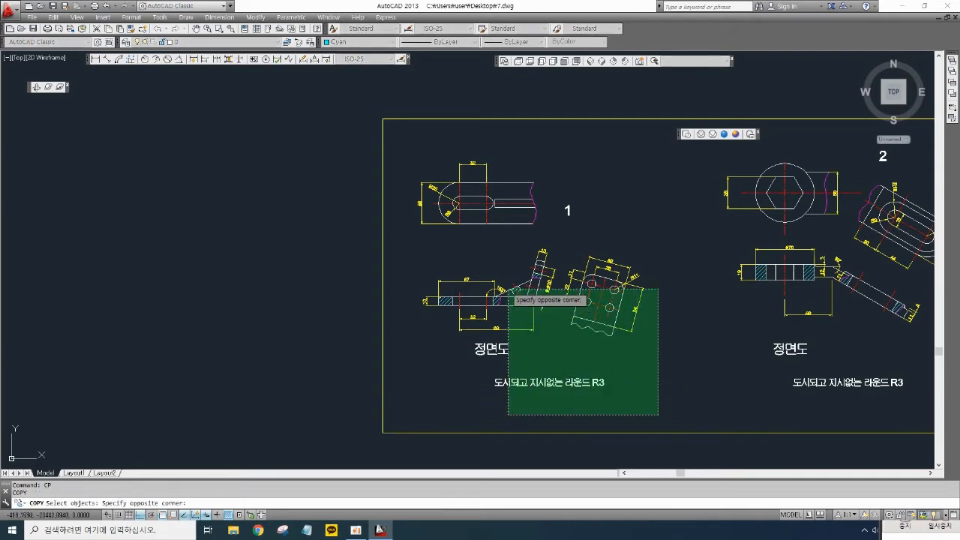
click(398, 152)
key(Return)
click(496, 241)
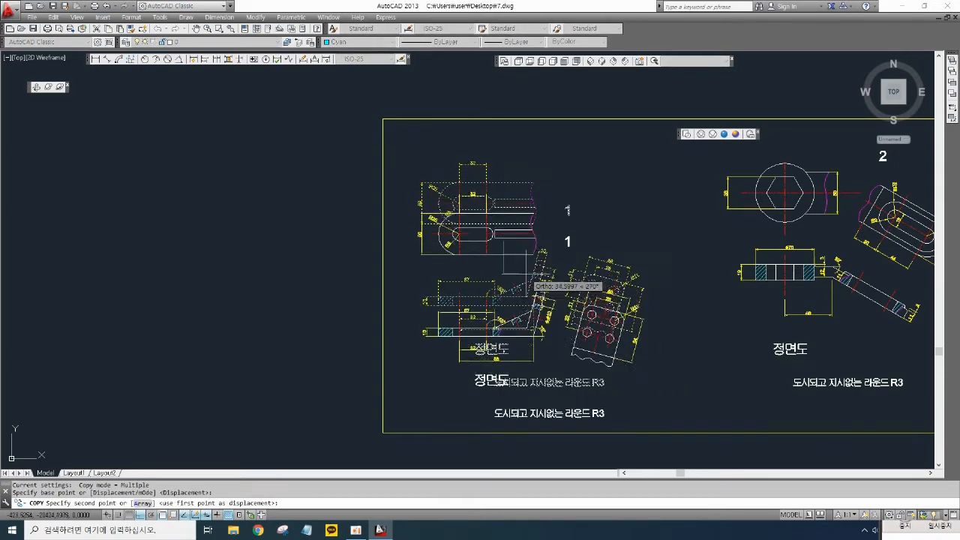
scroll(526, 273, down, 4)
click(324, 262)
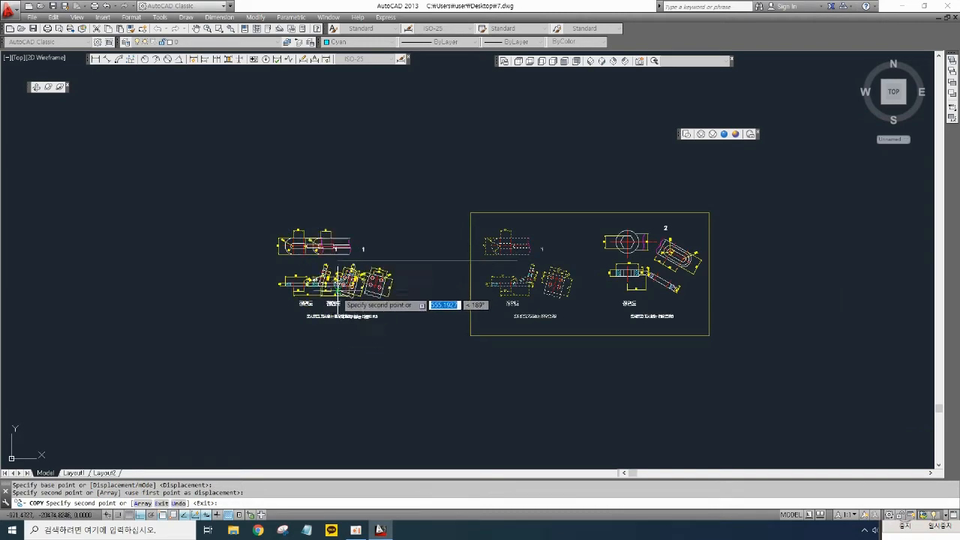
key(F8)
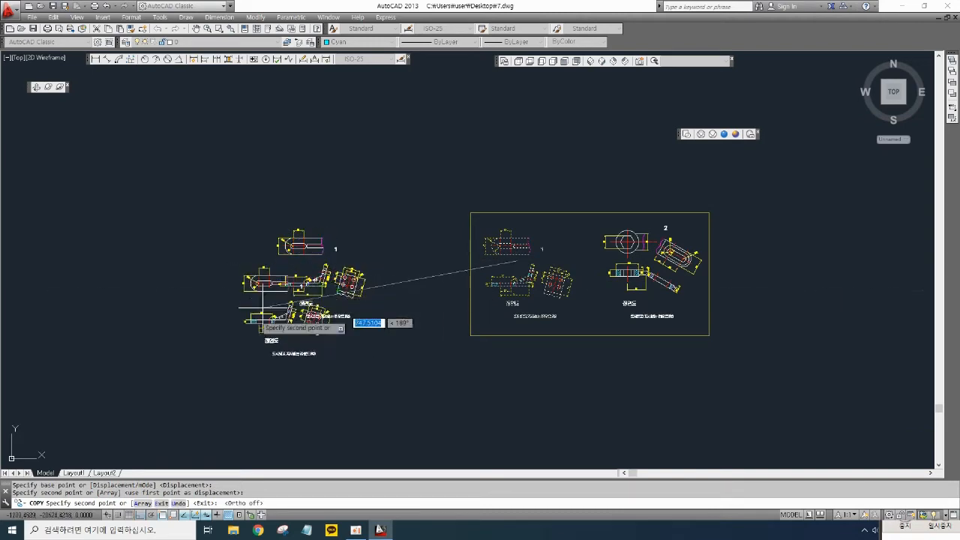
click(205, 383)
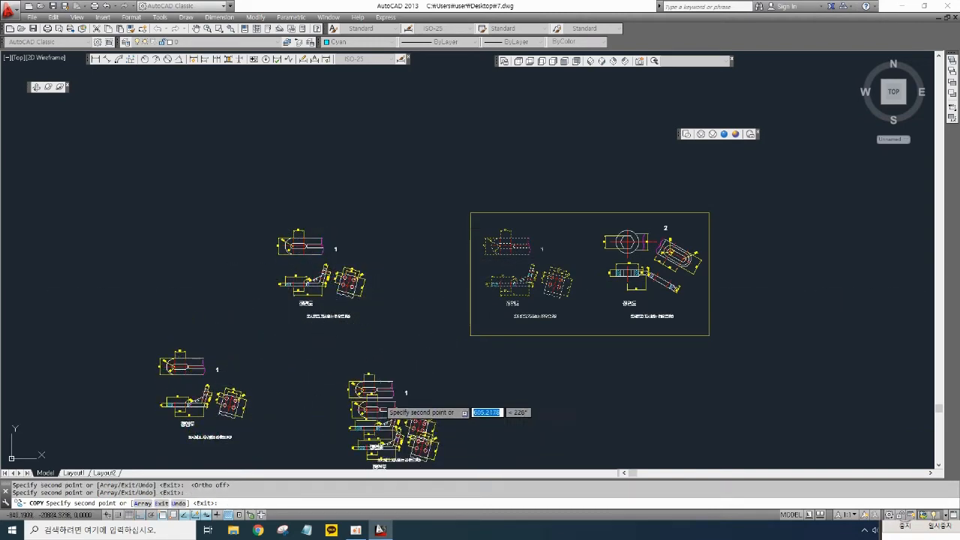
click(383, 429)
key(Return)
- Zoom in on the copied drawing's bent front view to inspect its angle dimensions
scroll(442, 237, up, 5)
middle_drag(442, 237, 502, 243)
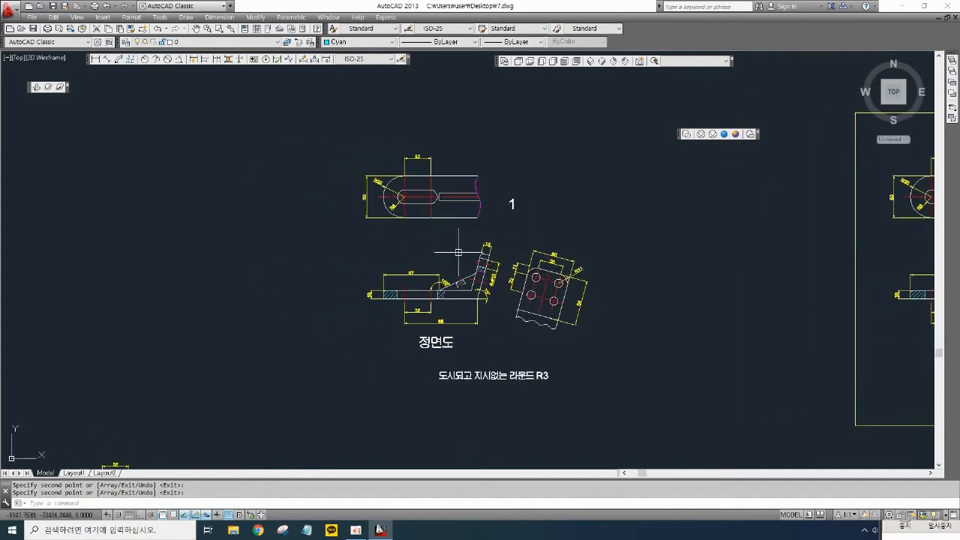
scroll(496, 296, up, 2)
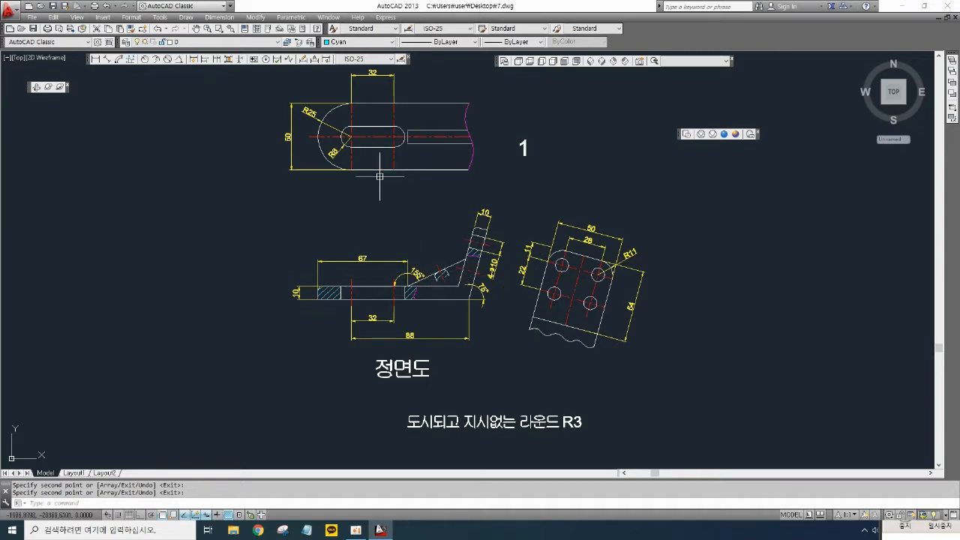
middle_drag(515, 201, 496, 218)
scroll(582, 266, up, 2)
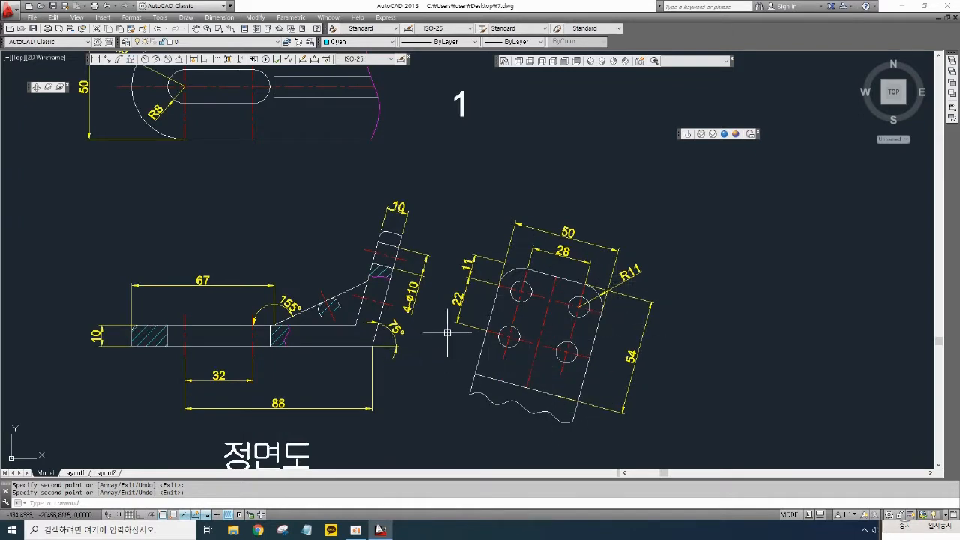
middle_drag(461, 337, 493, 316)
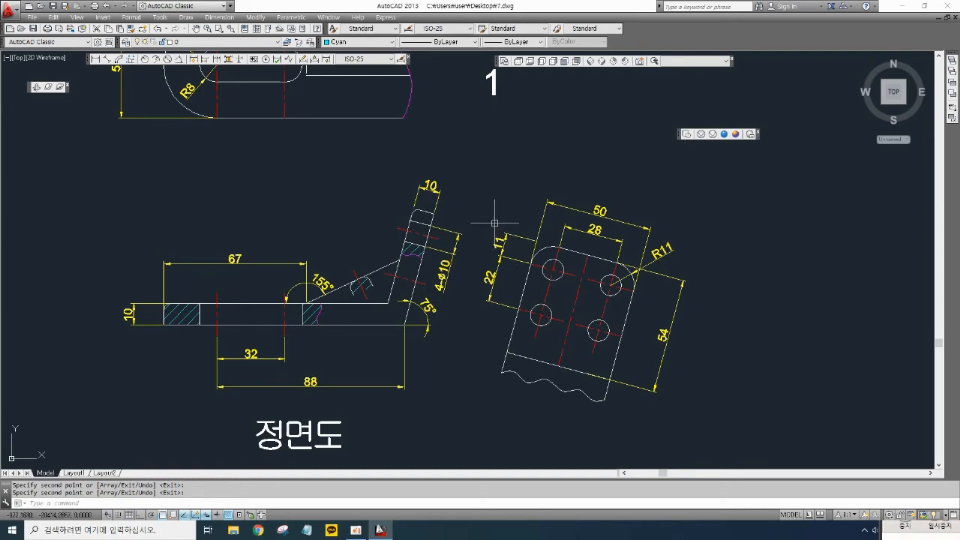
middle_drag(495, 223, 535, 244)
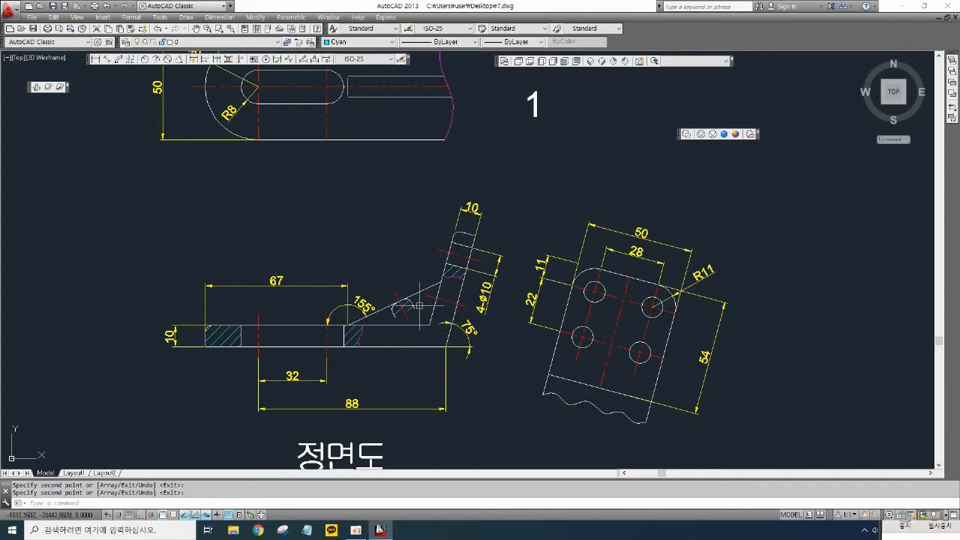
scroll(403, 305, up, 3)
scroll(347, 302, down, 3)
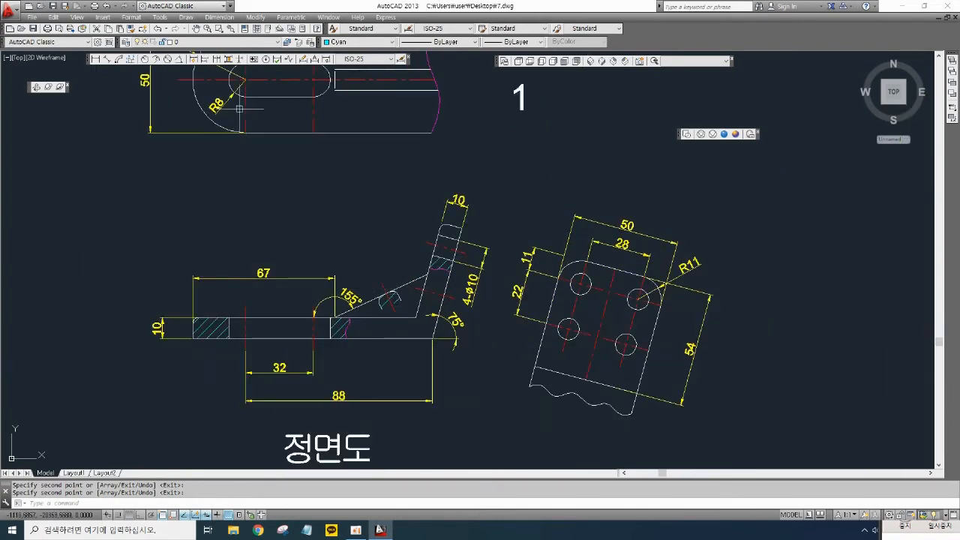
- Add an angular dimension of 25° between the inclined edge and the horizontal top edge of the bent plate
click(178, 59)
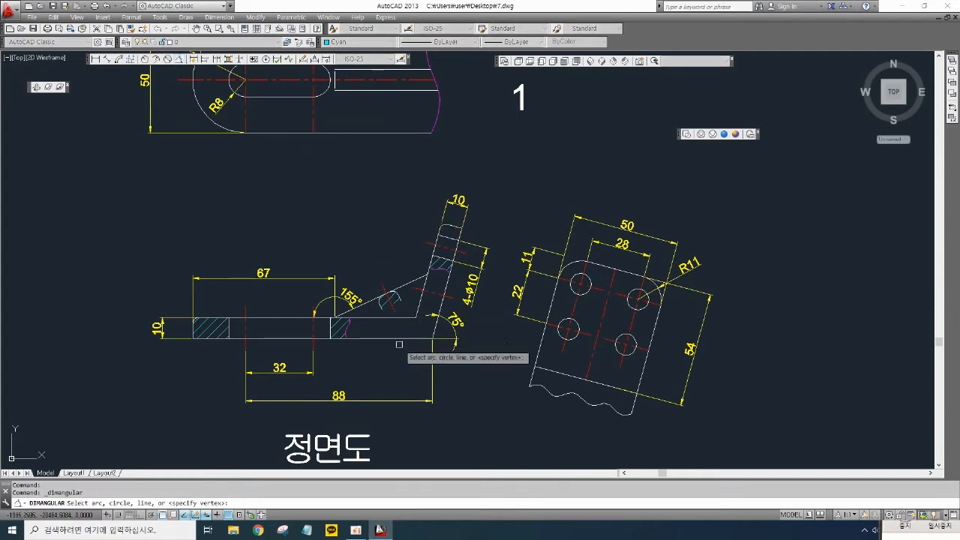
scroll(342, 308, up, 3)
click(379, 300)
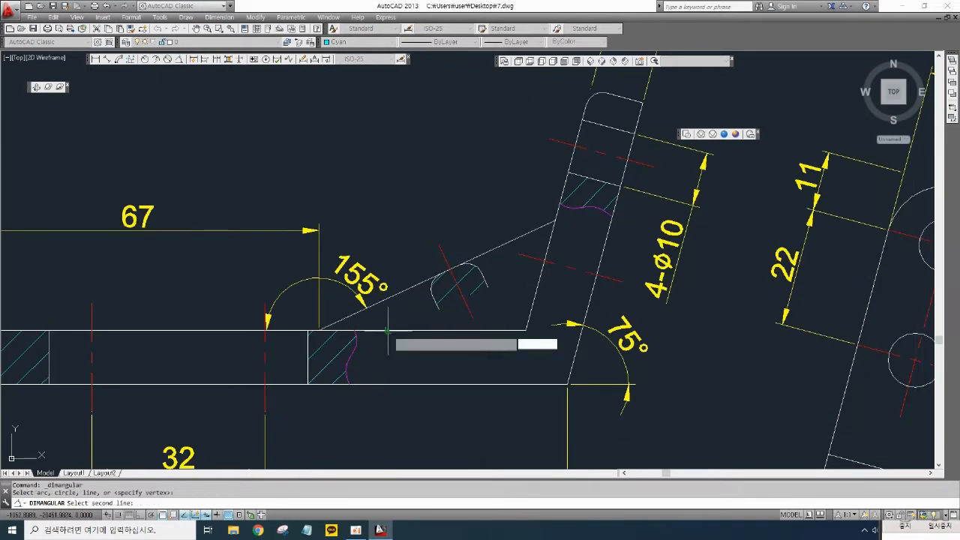
click(395, 330)
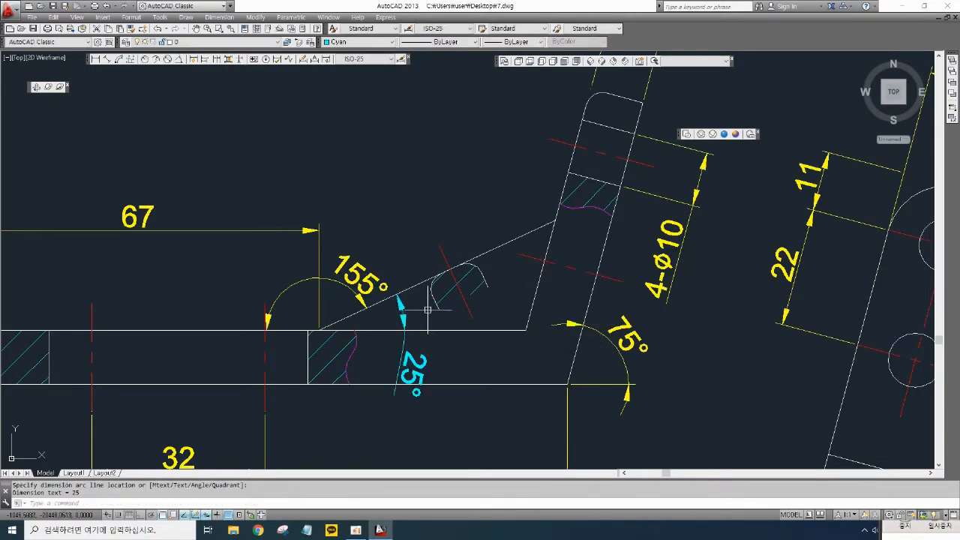
scroll(604, 349, down, 2)
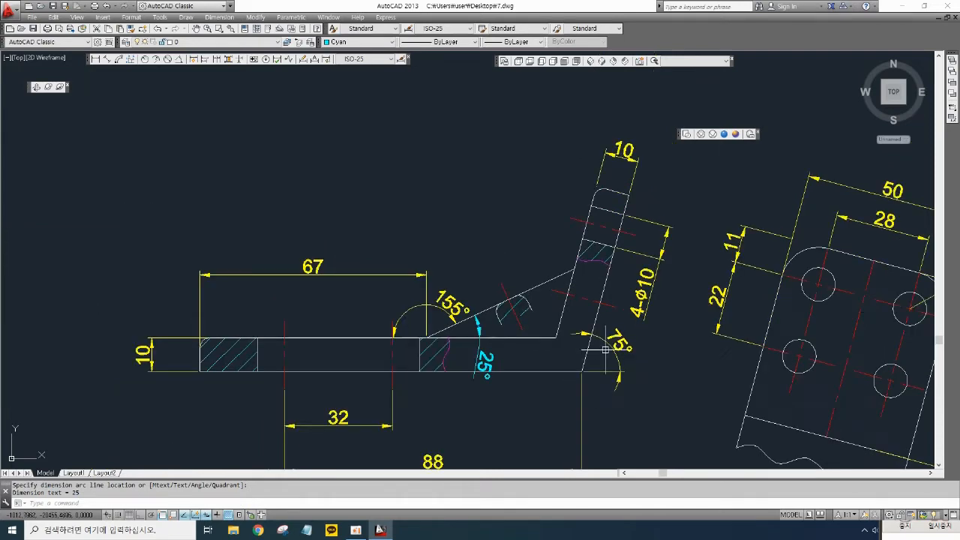
- Pan and zoom around the front, auxiliary and top views to review the dimensions
mouse_move(635, 324)
middle_down()
mouse_move(483, 302)
mouse_move(390, 260)
mouse_move(488, 301)
mouse_move(575, 317)
middle_up()
scroll(434, 309, up, 4)
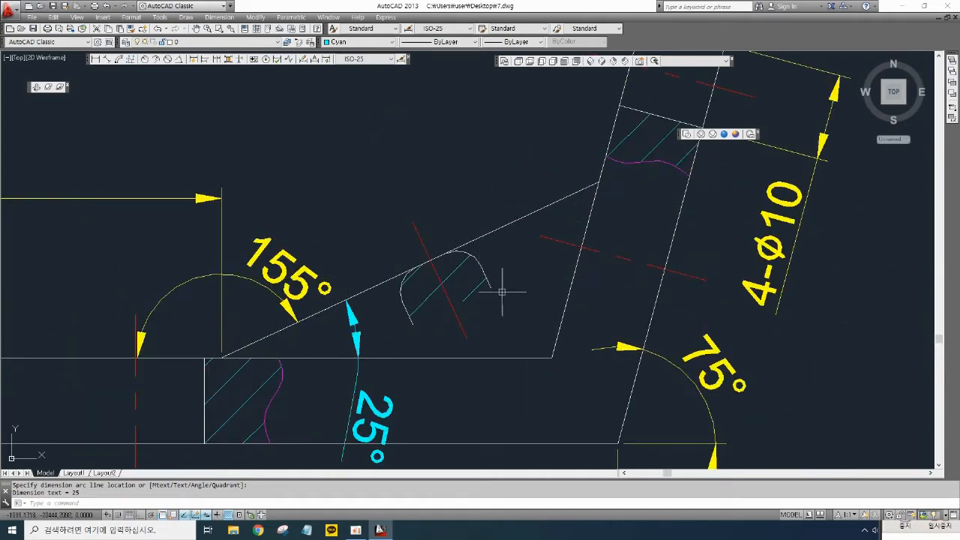
scroll(446, 257, down, 7)
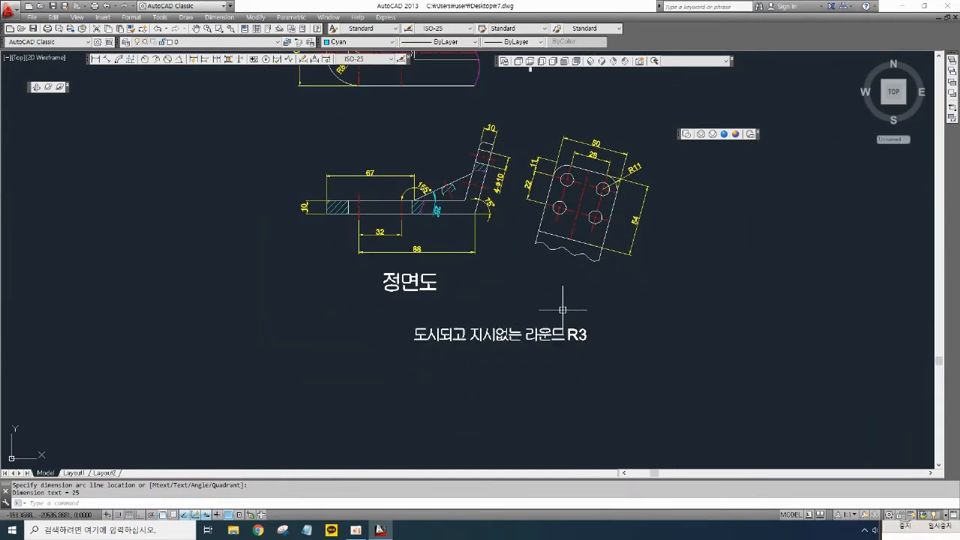
scroll(538, 267, up, 5)
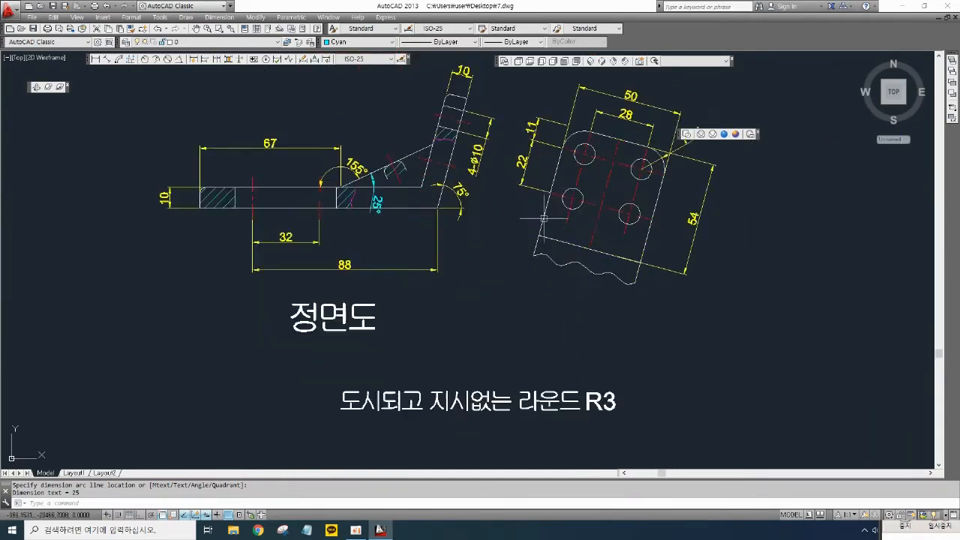
middle_drag(568, 302, 566, 350)
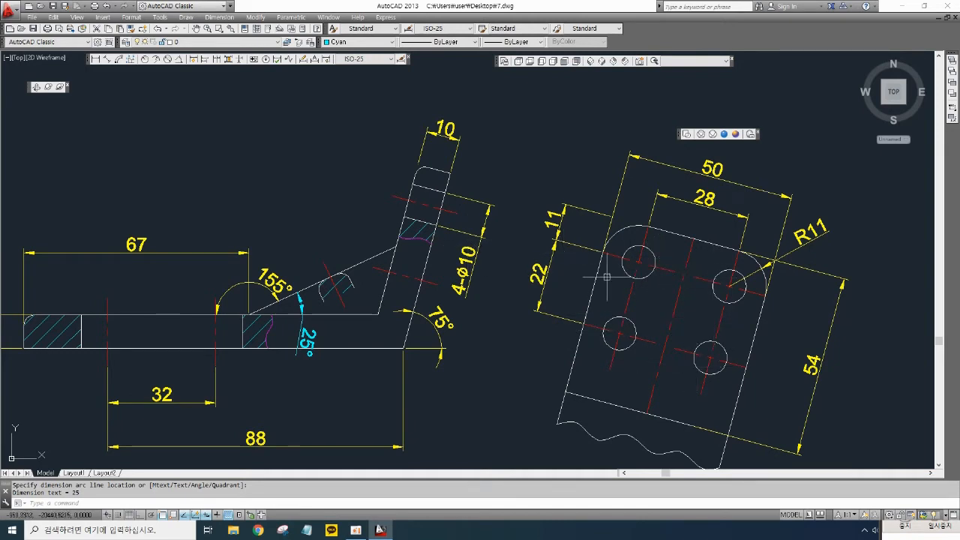
scroll(585, 337, down, 3)
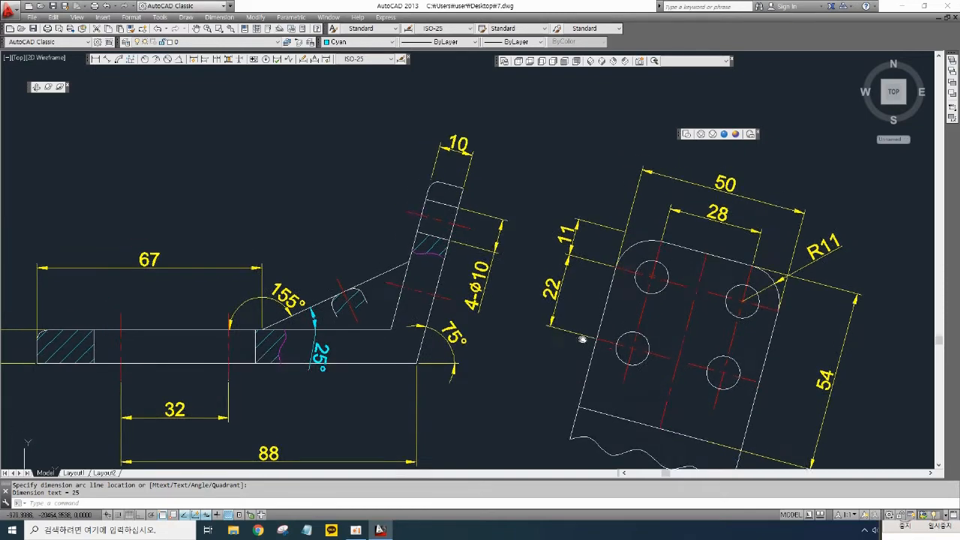
middle_drag(561, 244, 653, 264)
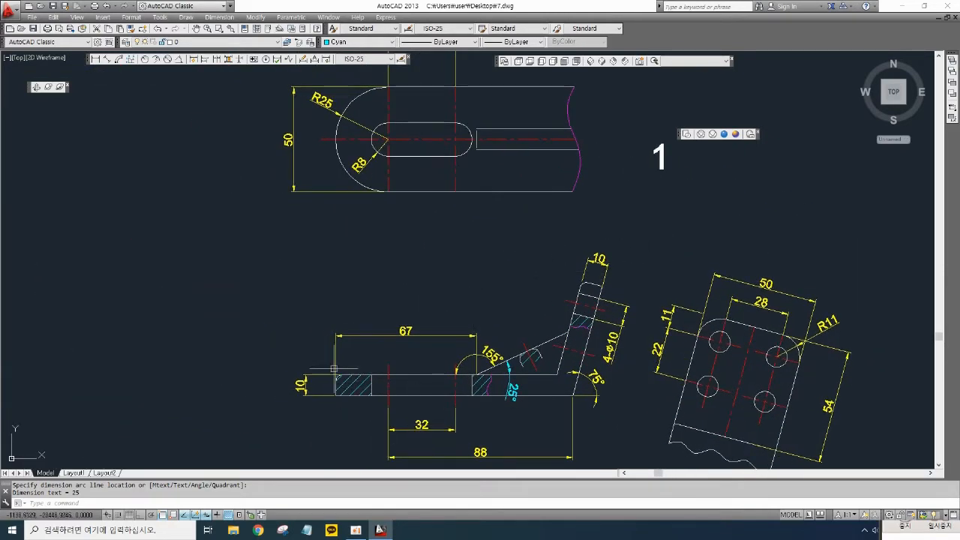
middle_drag(355, 401, 352, 360)
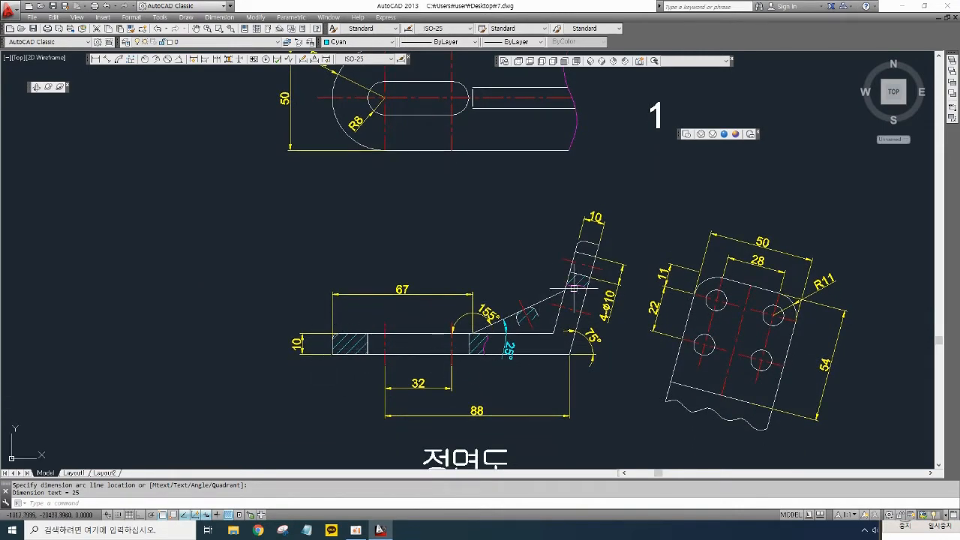
scroll(484, 356, up, 2)
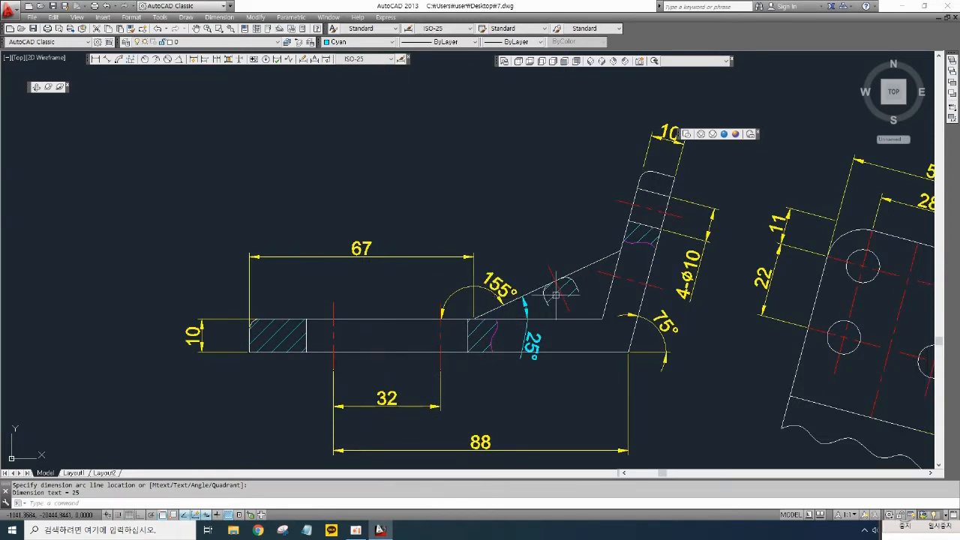
scroll(555, 295, down, 2)
mouse_move(539, 216)
middle_down()
mouse_move(542, 274)
mouse_move(558, 255)
mouse_move(562, 280)
mouse_move(559, 255)
middle_up()
scroll(558, 255, down, 3)
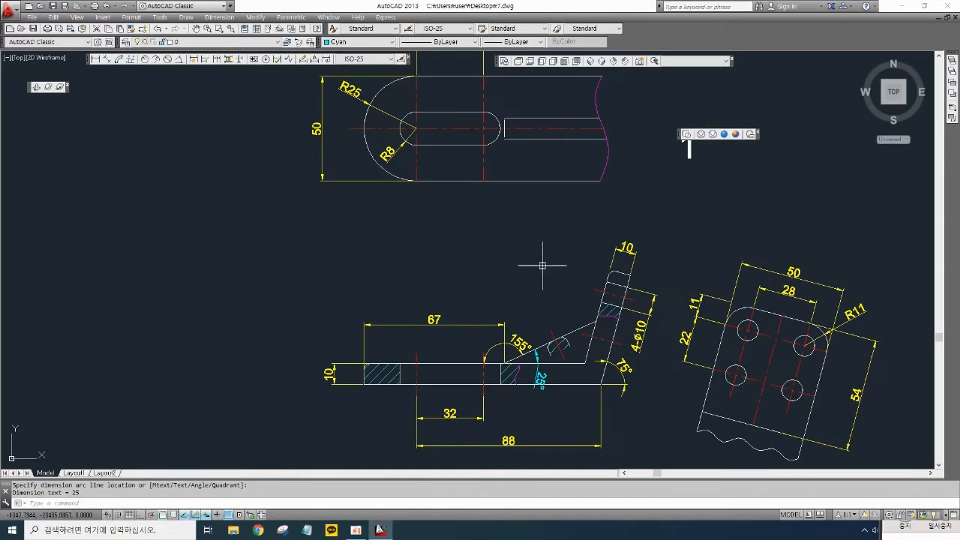
scroll(606, 351, up, 3)
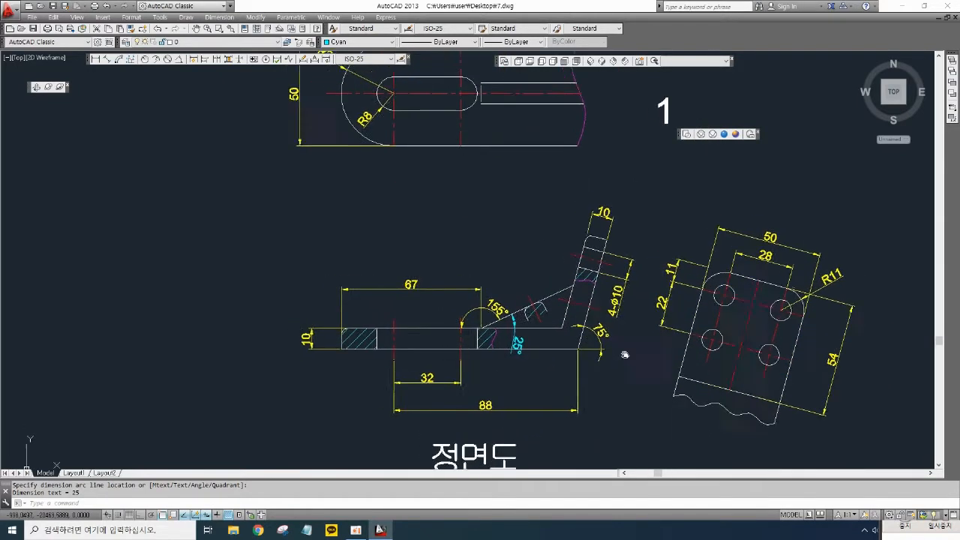
- Draw a vertical line from the bend's lower outer corner in the front view up past the top view
text(l)
key(Return)
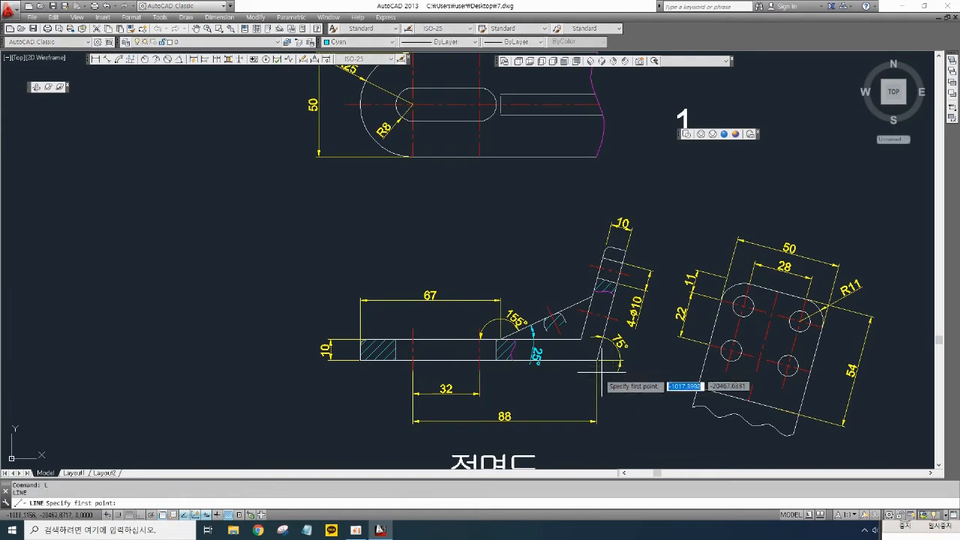
scroll(595, 359, up, 4)
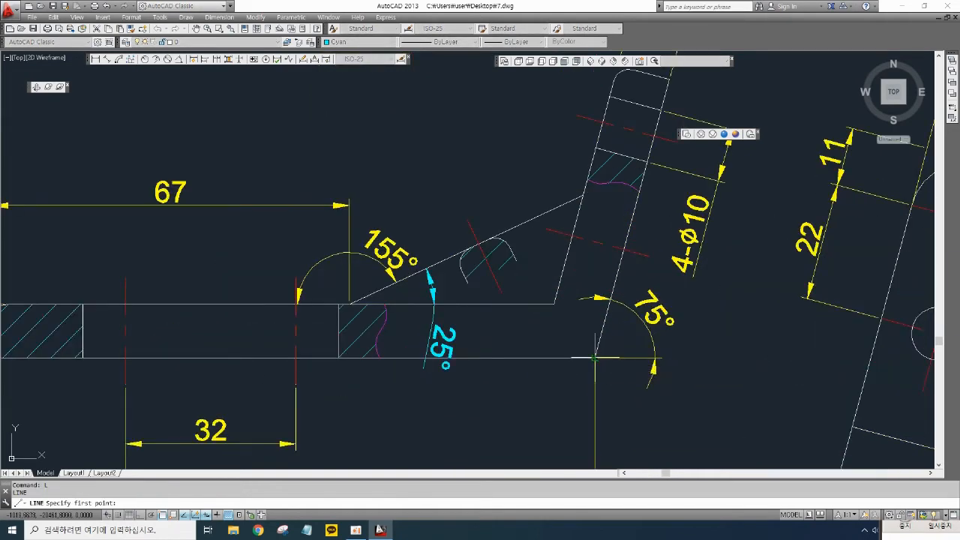
scroll(595, 360, down, 4)
click(598, 381)
middle_drag(576, 225, 601, 365)
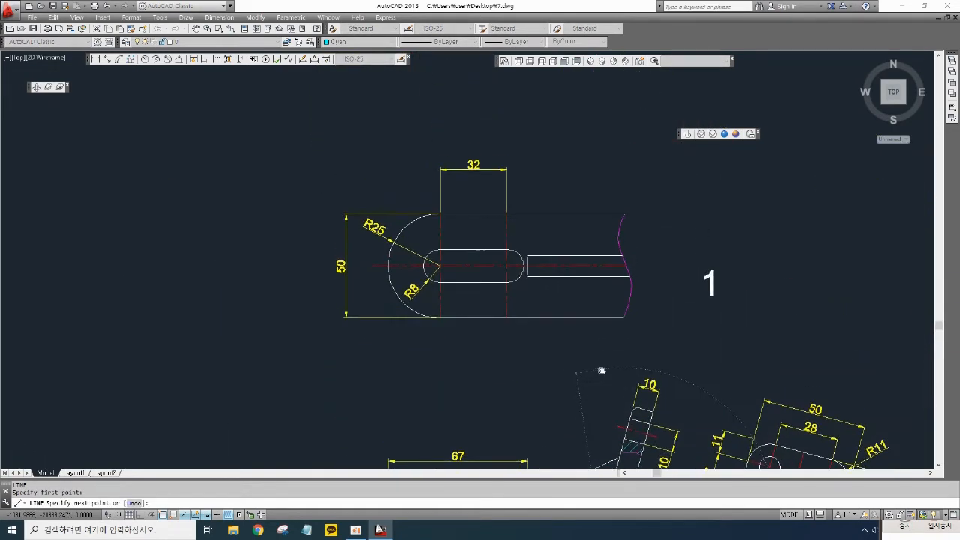
key(F8)
key(F8)
key(F8)
key(F8)
key(F8)
key(F8)
key(F8)
key(F8)
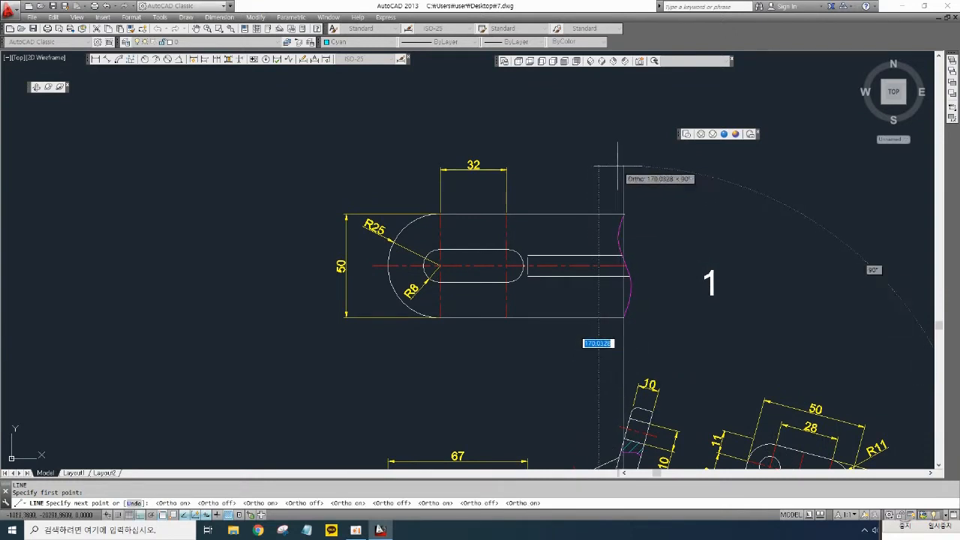
key(F8)
click(622, 165)
key(Return)
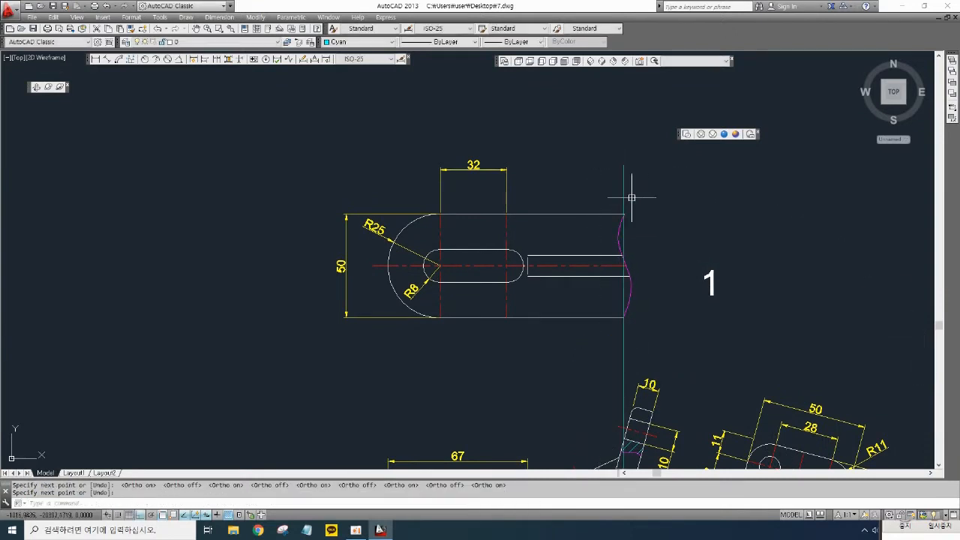
- Zoom in on where the new vertical line crosses the top view's broken right end
scroll(627, 225, up, 4)
middle_drag(622, 229, 618, 166)
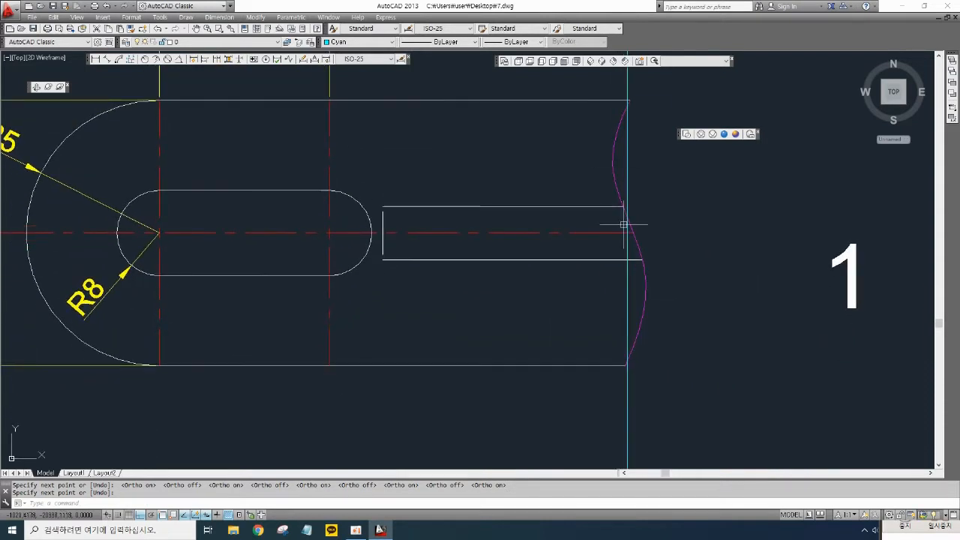
scroll(634, 377, up, 5)
middle_drag(583, 373, 594, 372)
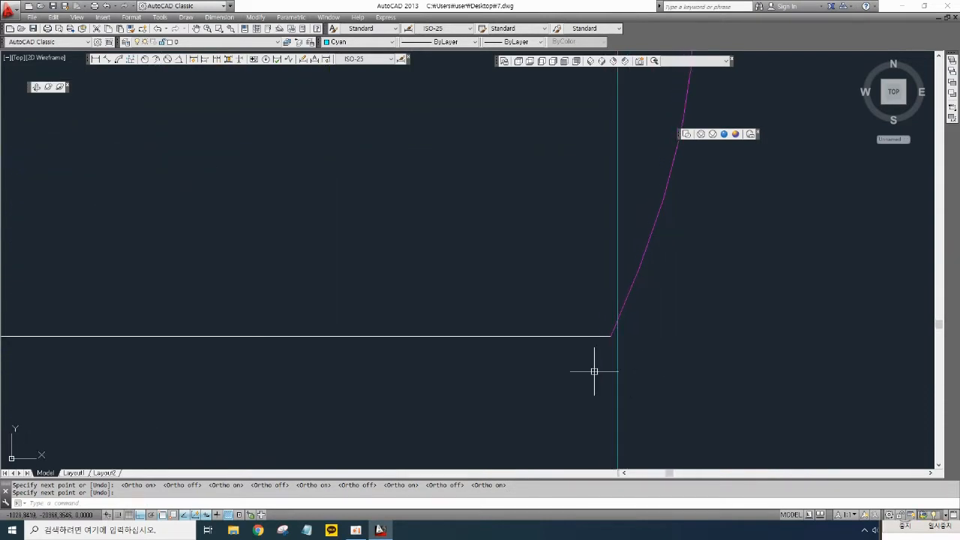
text(ex)
key(Return)
key(Return)
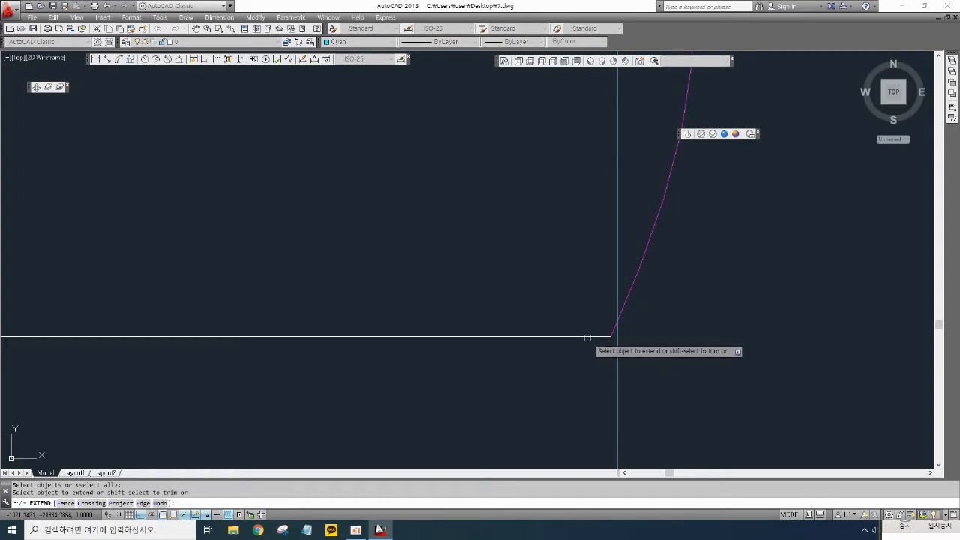
scroll(605, 305, down, 6)
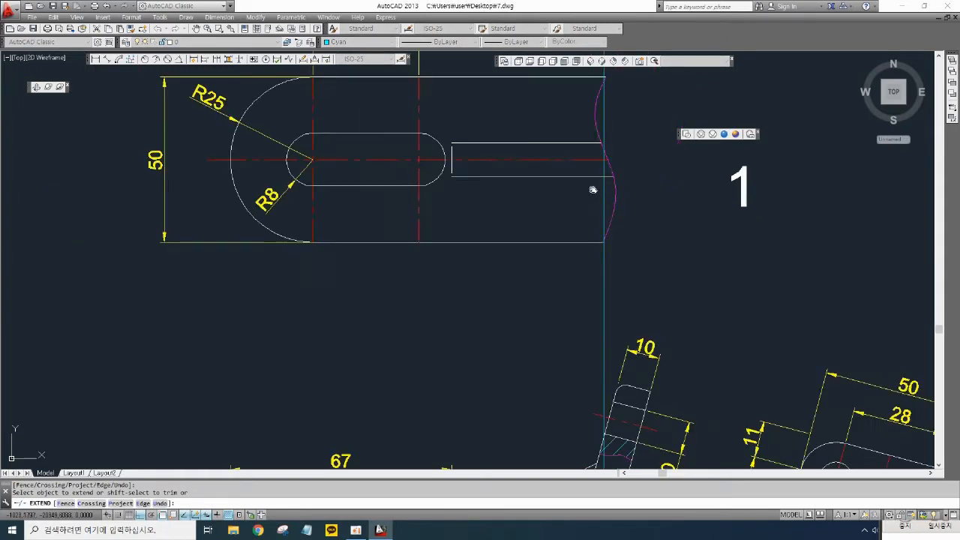
scroll(622, 178, up, 2)
right_click(624, 179)
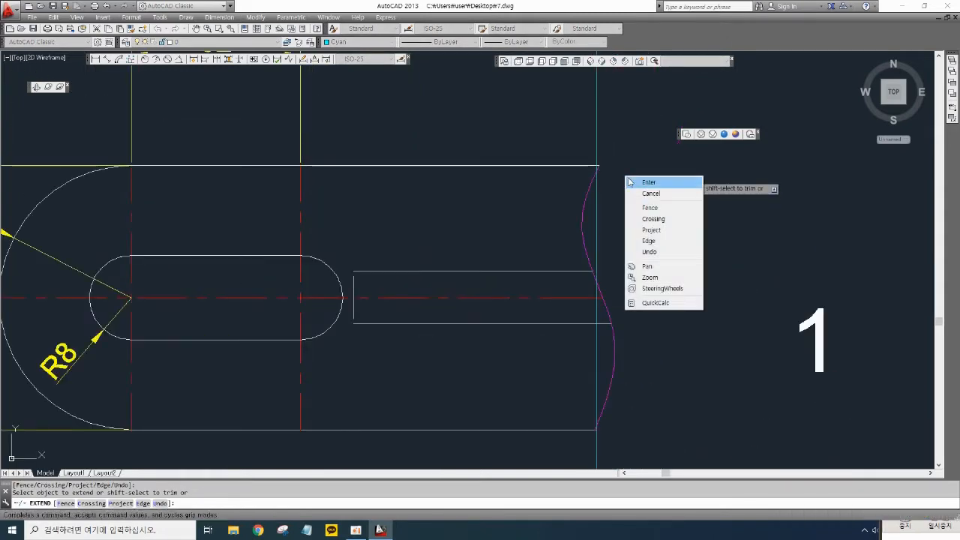
click(639, 183)
- Erase the magenta break curve at the top view's broken right end
click(588, 199)
key(Delete)
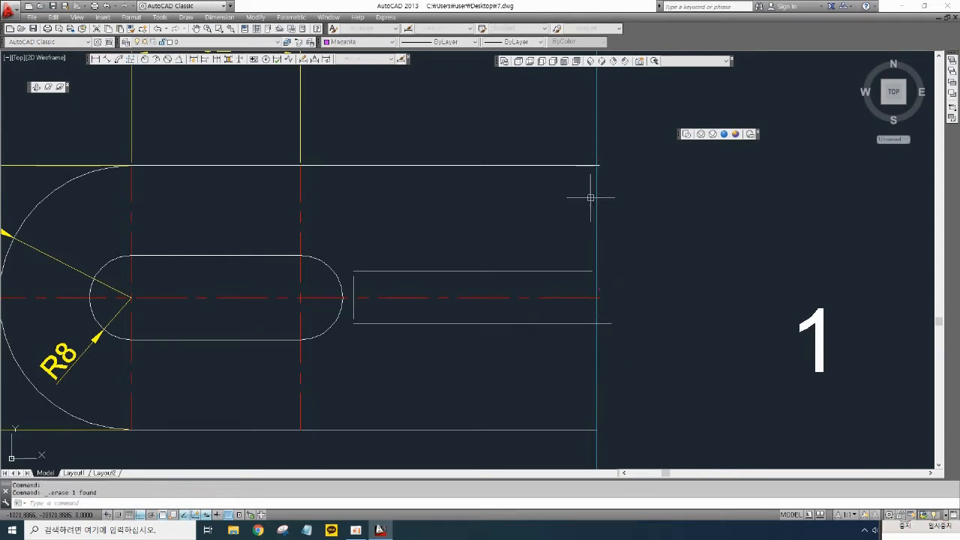
middle_drag(610, 197, 617, 208)
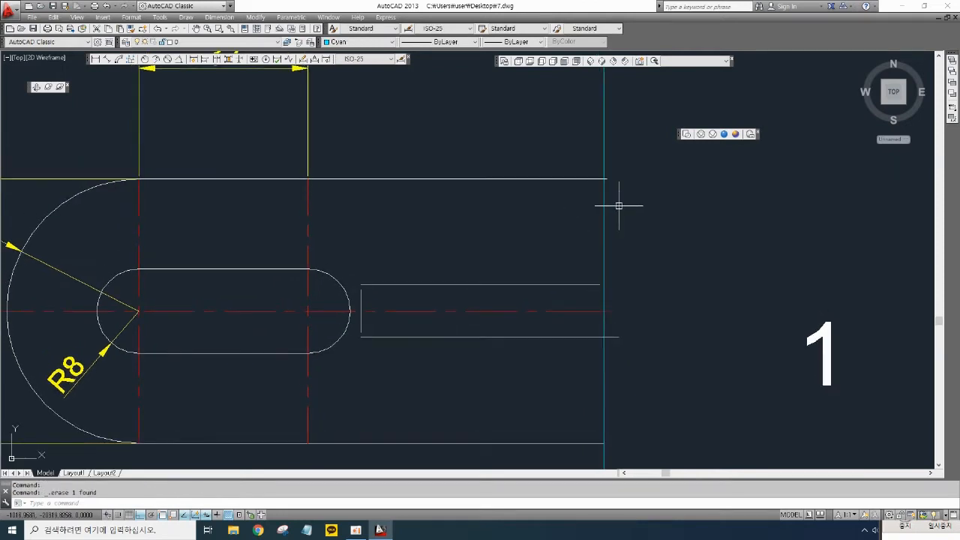
- Trim the top view's horizontal edges back to the new vertical line
text(tr)
key(space)
key(space)
click(612, 155)
click(591, 143)
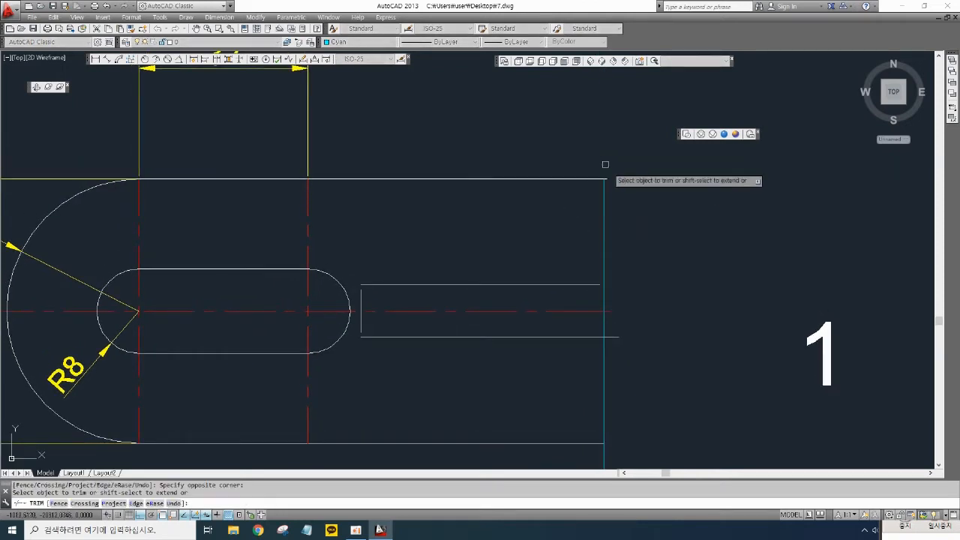
middle_drag(630, 370, 612, 232)
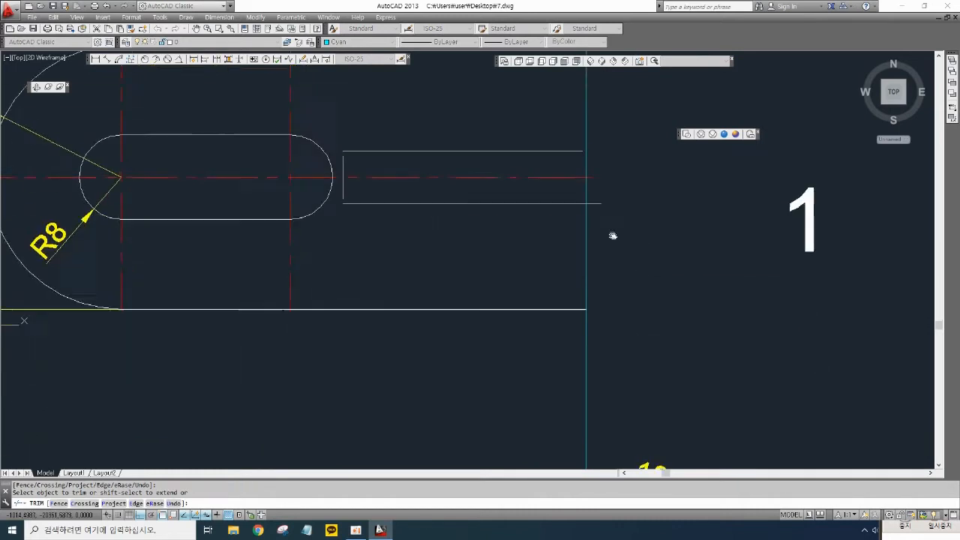
click(588, 318)
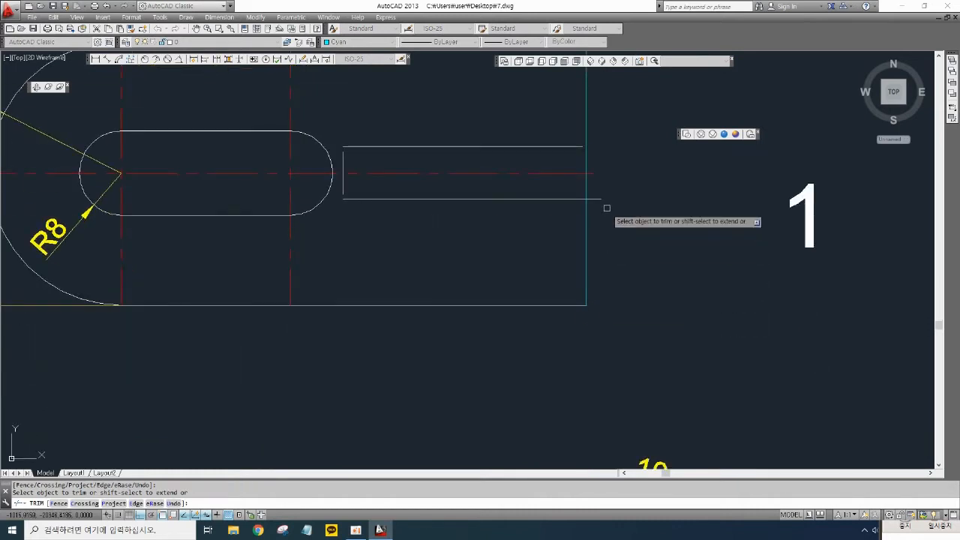
key(space)
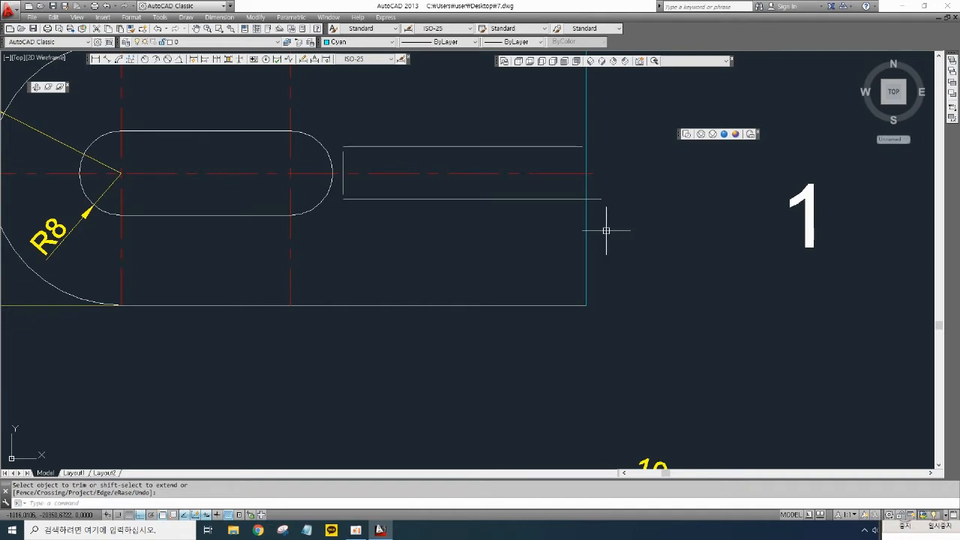
text(tr)
key(space)
key(space)
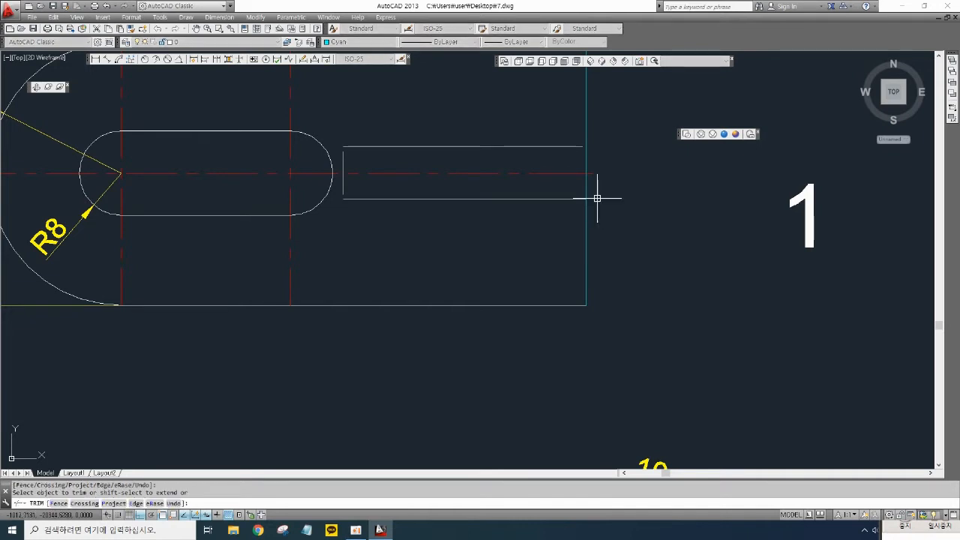
- Extend the upper edge of the top view's narrow slot to the new vertical line
key(space)
text(ex)
key(space)
key(space)
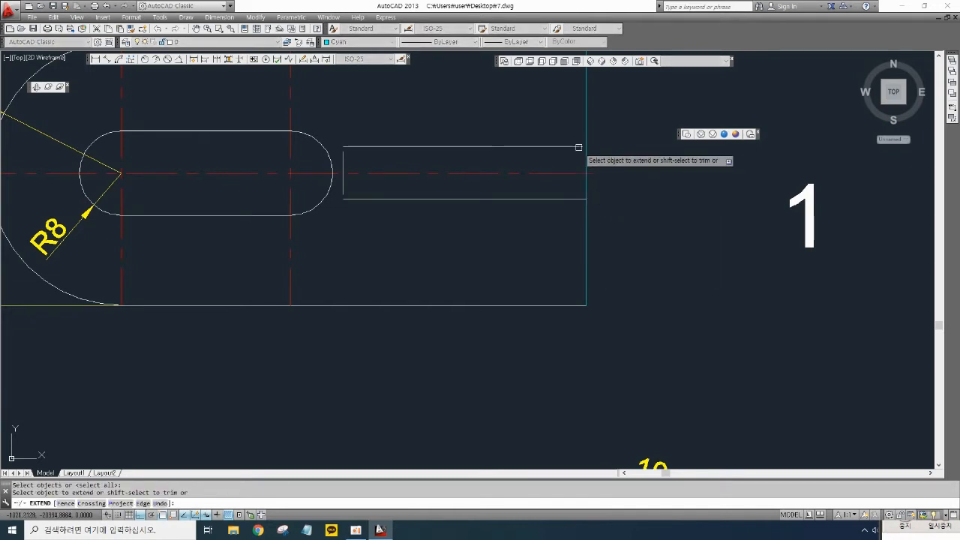
click(579, 147)
key(space)
- Draw a vertical line above the front view's left end and a horizontal top line running right from it
scroll(620, 176, down, 4)
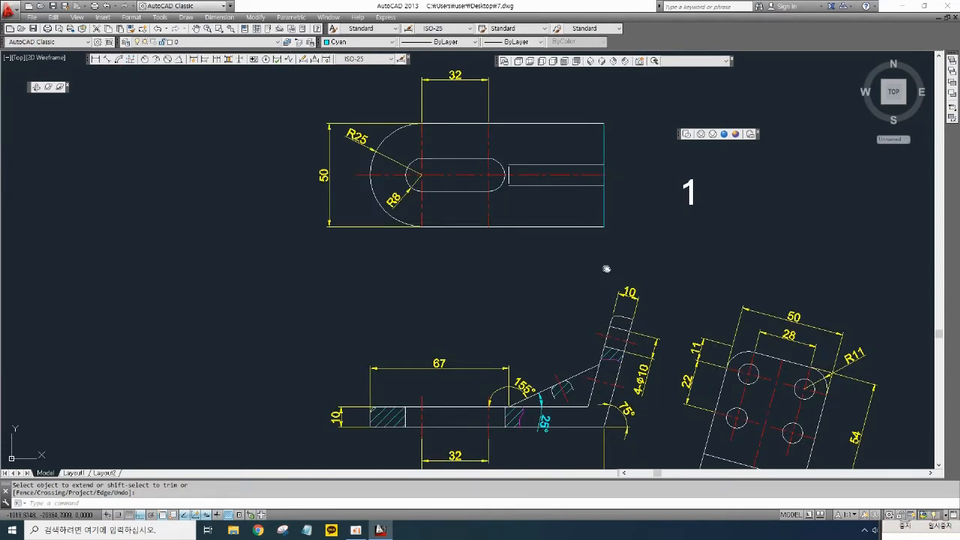
middle_drag(609, 270, 592, 208)
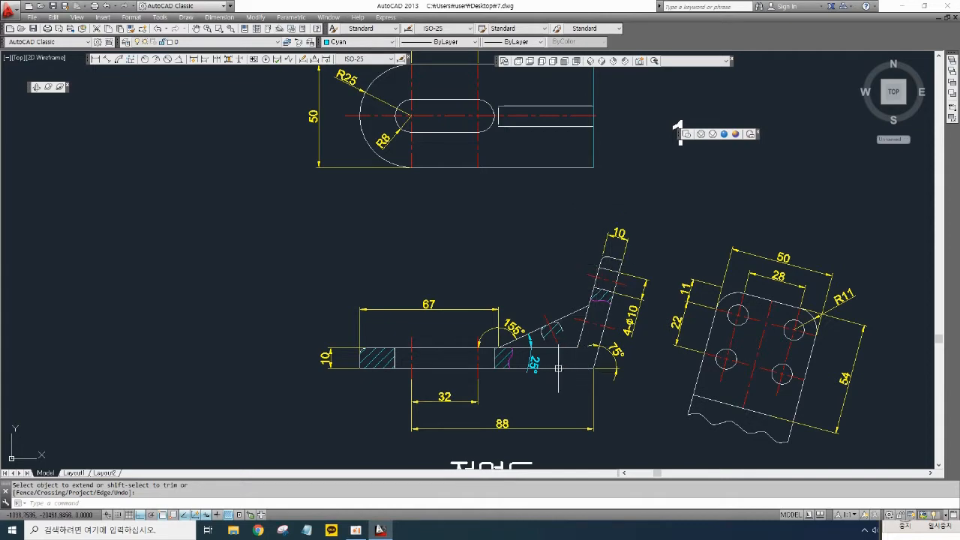
scroll(424, 305, up, 3)
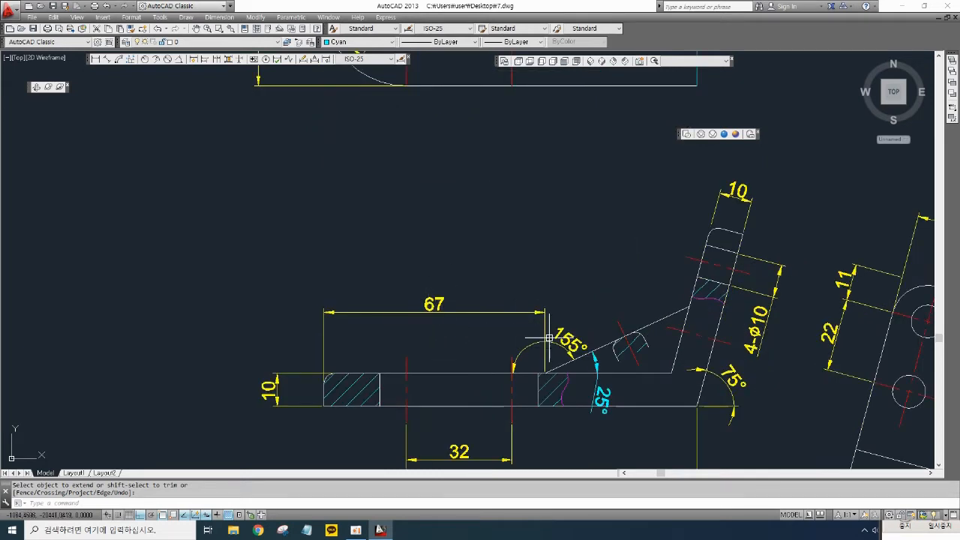
scroll(552, 353, up, 2)
scroll(553, 354, down, 2)
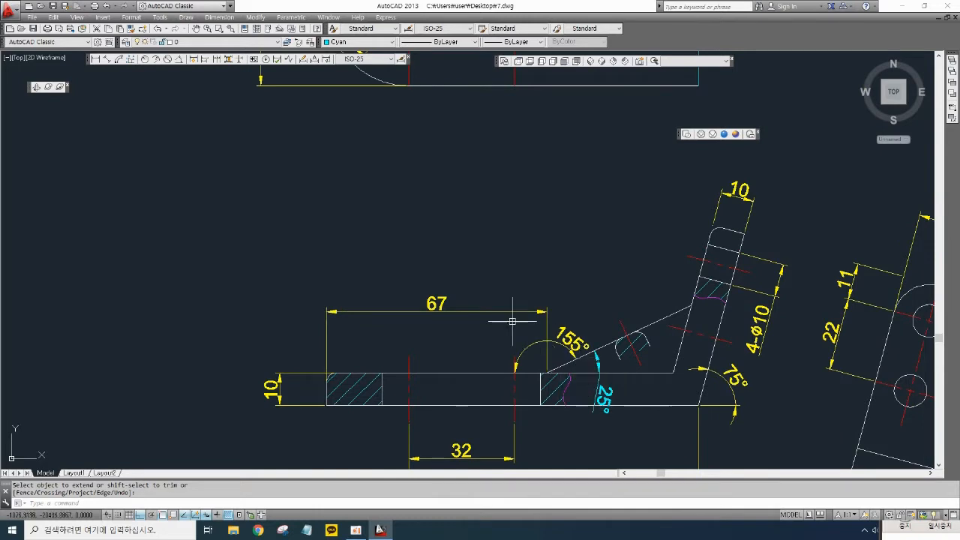
middle_drag(501, 280, 549, 311)
key(Escape)
text(l)
key(space)
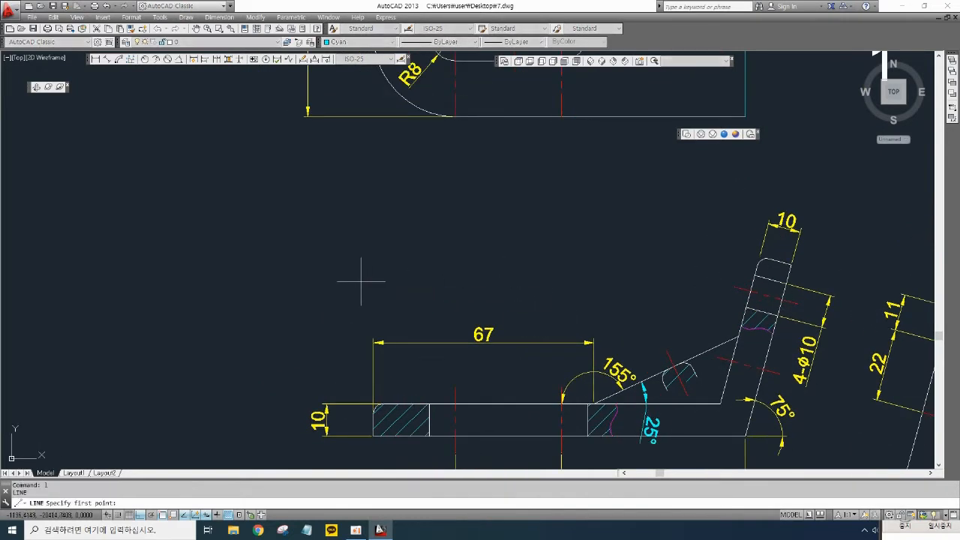
click(360, 281)
click(361, 215)
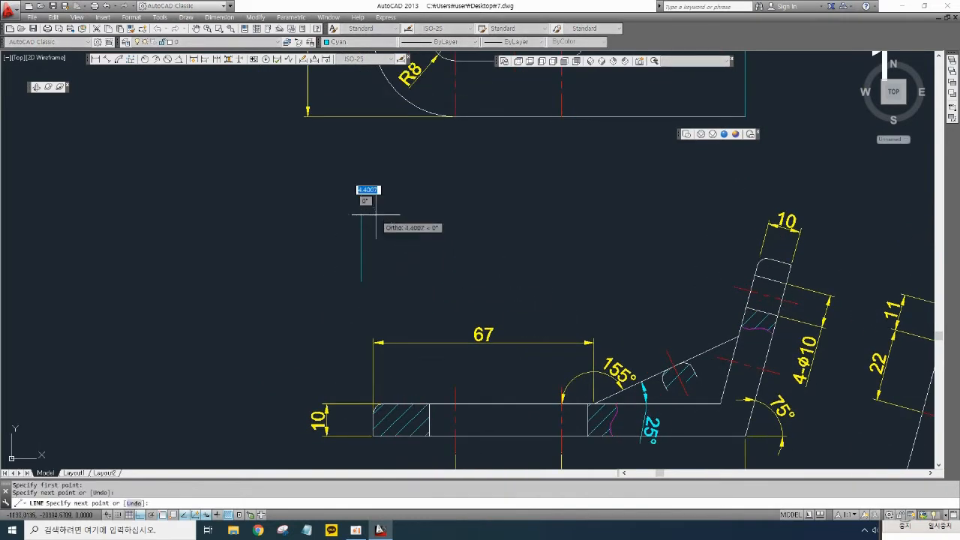
click(653, 215)
key(space)
key(space)
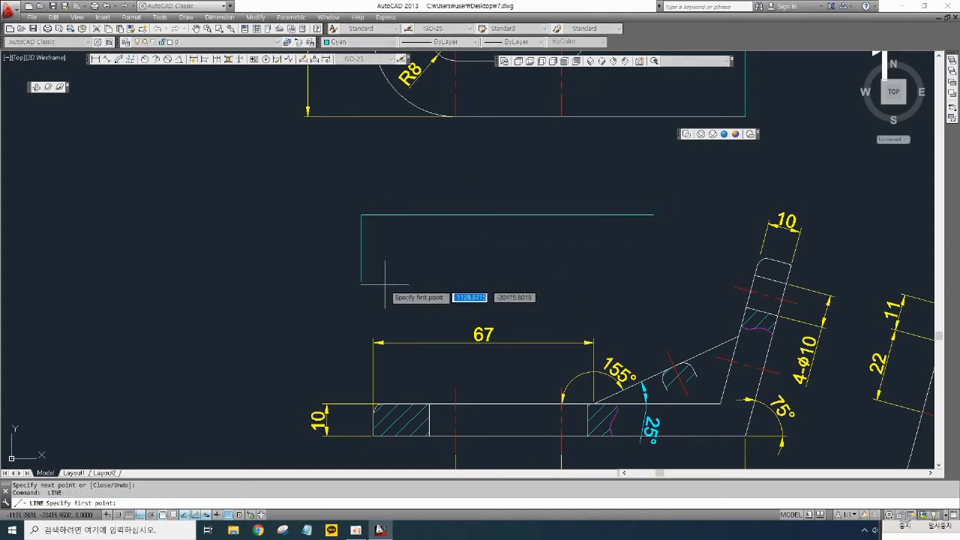
- Draw a horizontal bottom line from the vertical line's lower end, reaching past the top line's end
click(361, 282)
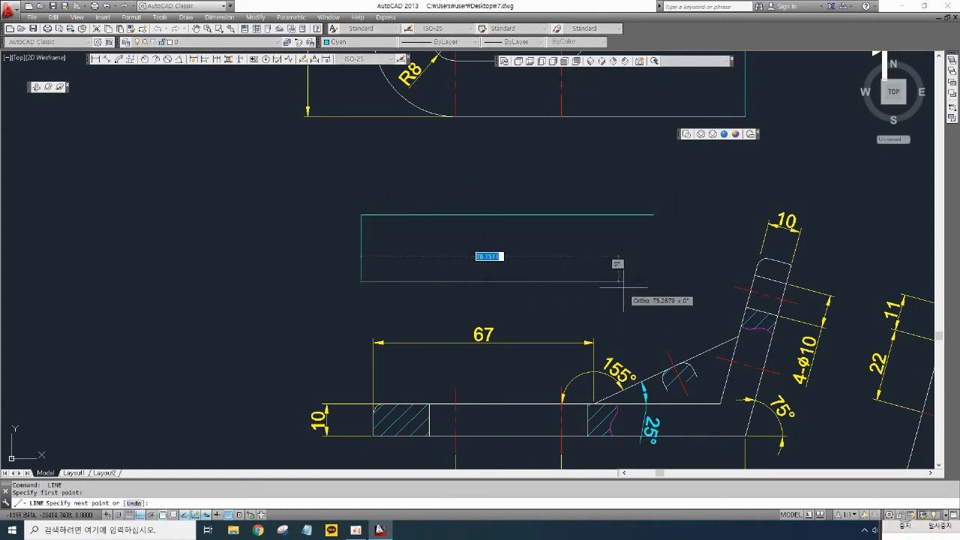
click(681, 281)
key(space)
- Offset the new vertical left edge 67 to the right
middle_drag(558, 301, 564, 305)
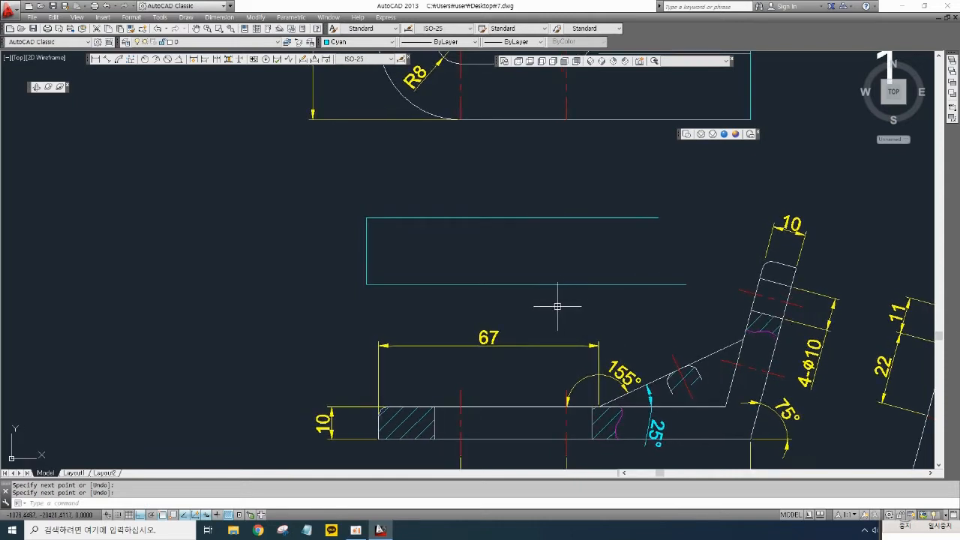
key(o)
key(space)
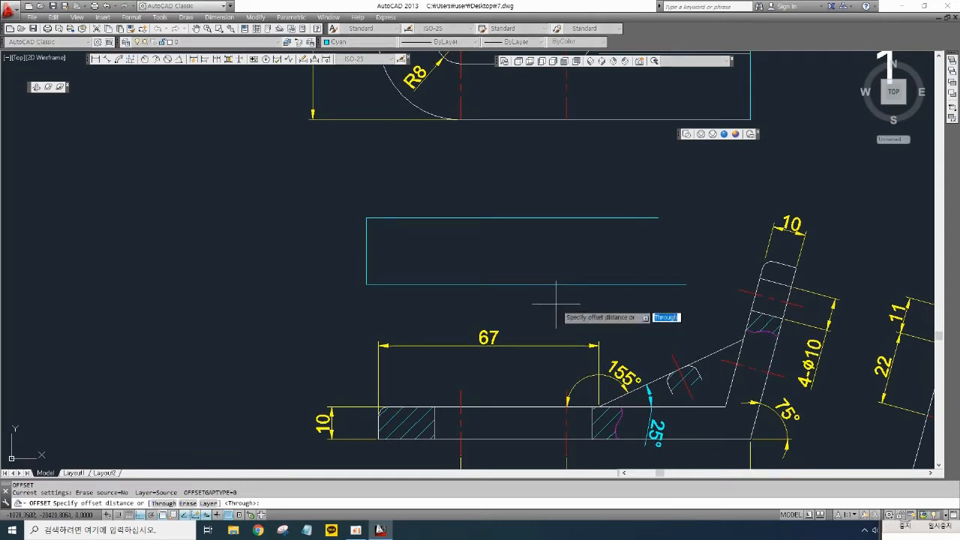
text(67)
key(Return)
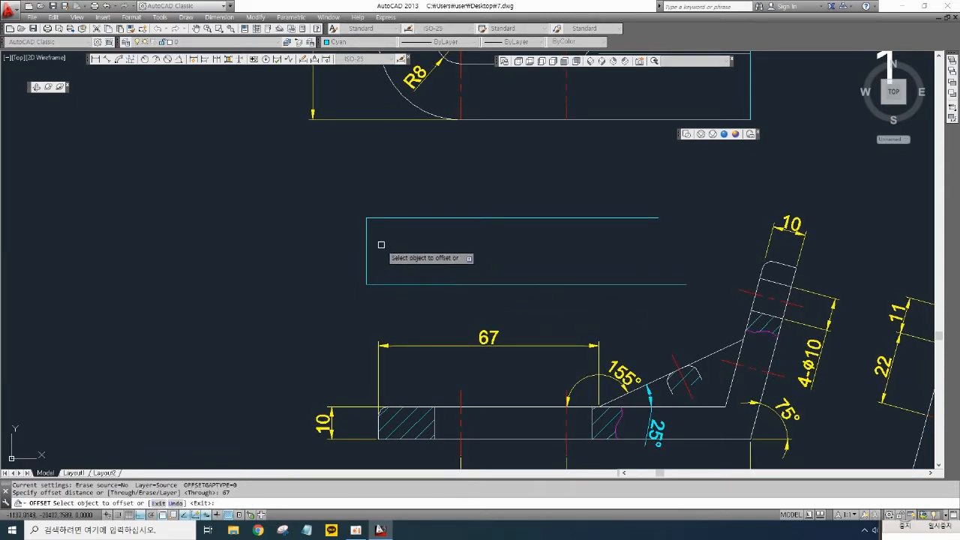
click(366, 251)
click(465, 246)
key(Return)
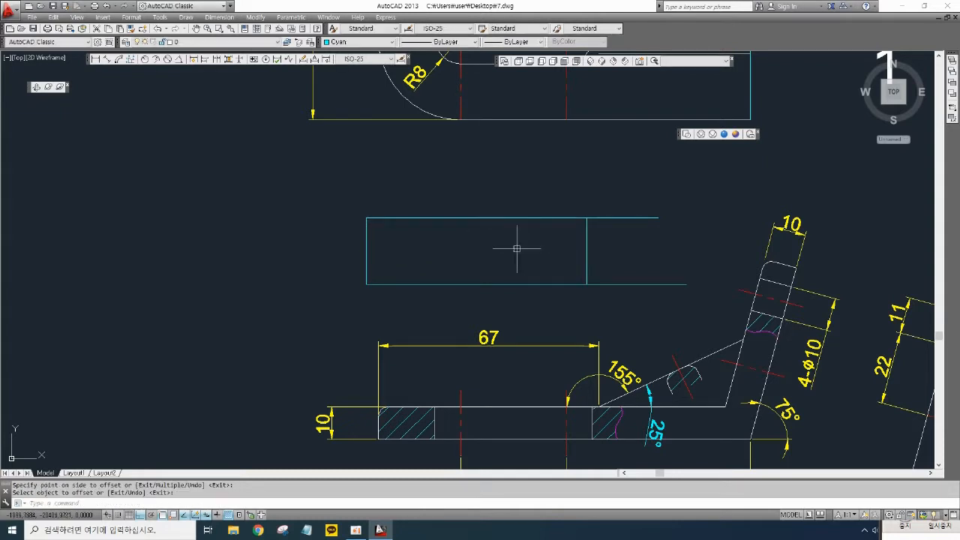
- Add a linear dimension of 67 between the left edge and the offset line above the new view
click(95, 59)
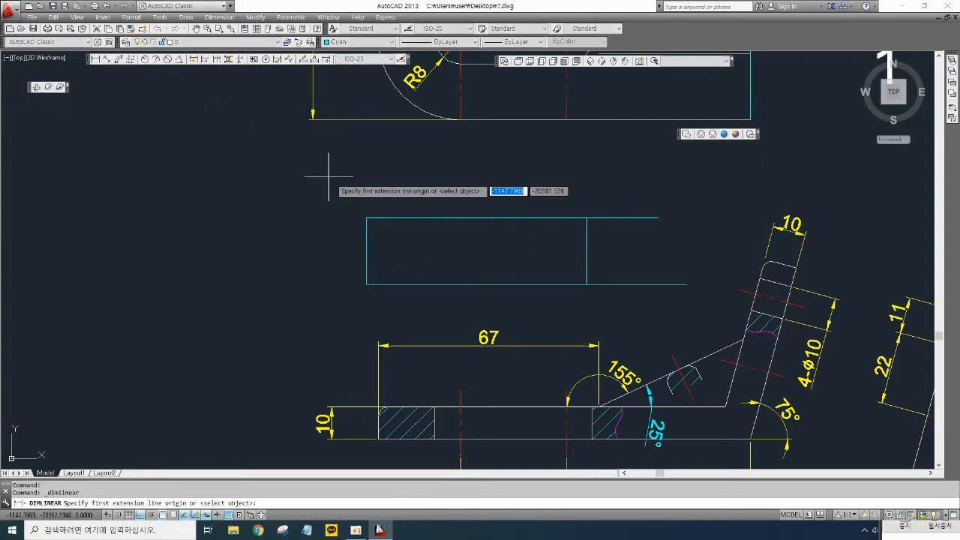
click(366, 218)
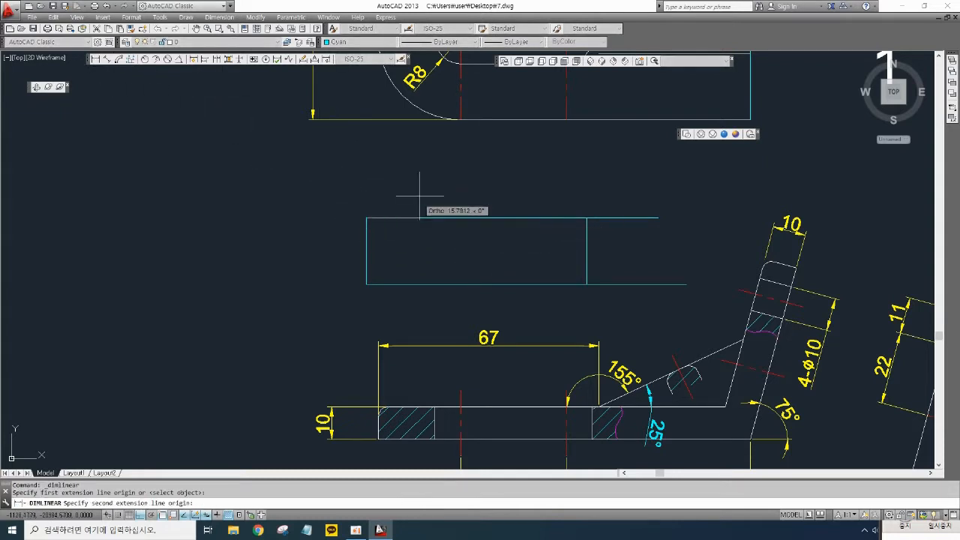
click(586, 218)
click(587, 193)
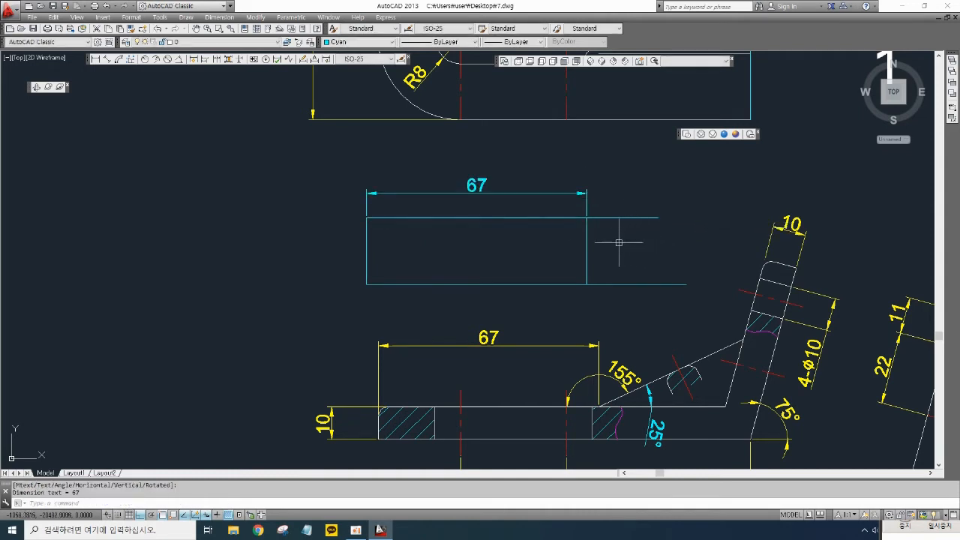
key(Return)
key(Return)
- Trim the new view's top line off beyond the offset line
click(622, 218)
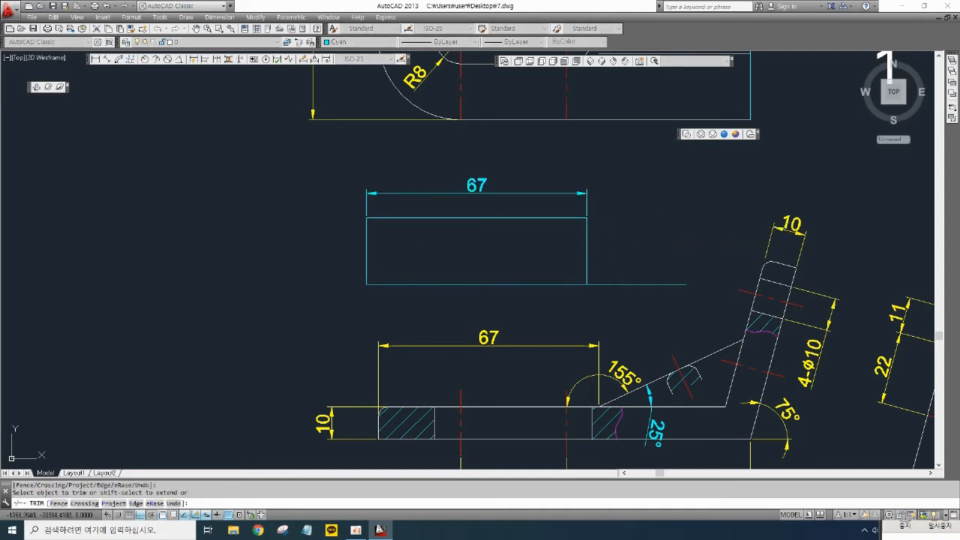
middle_drag(636, 239, 622, 240)
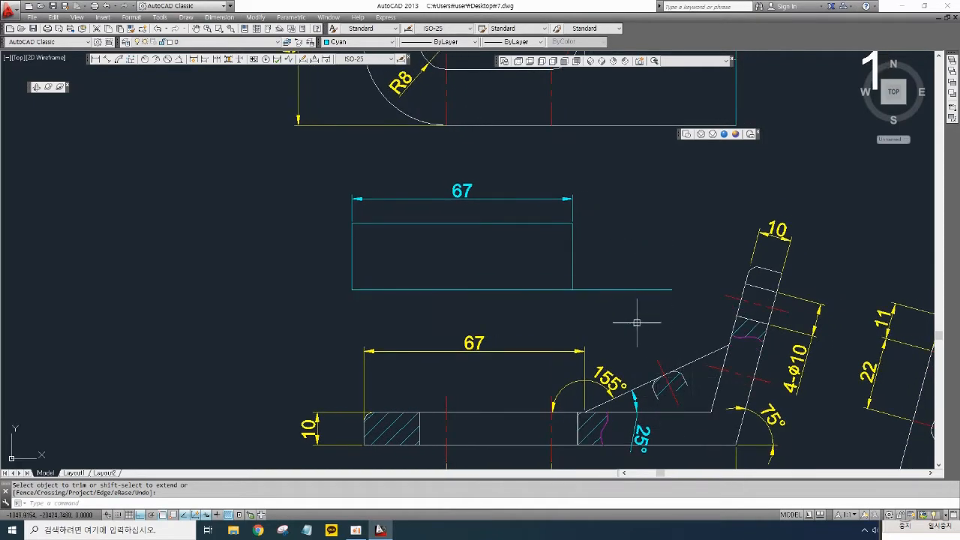
mouse_move(631, 325)
middle_down()
mouse_move(592, 358)
mouse_move(578, 332)
mouse_move(559, 344)
middle_up()
text(tr)
key(space)
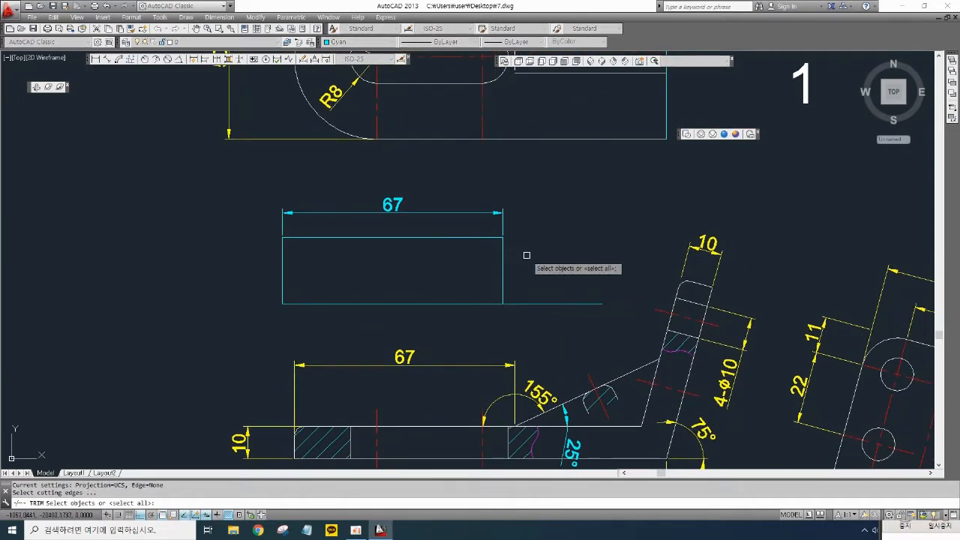
key(Escape)
text(l)
key(space)
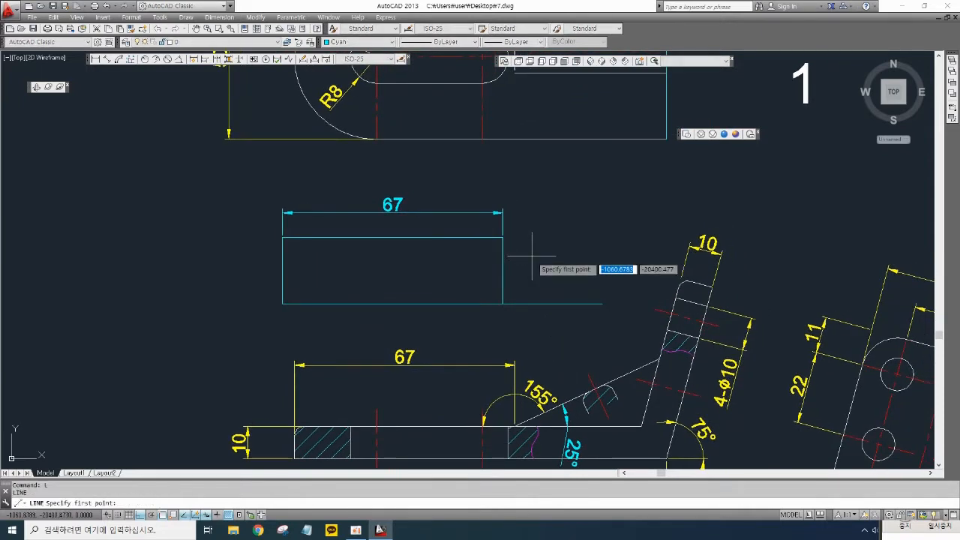
key(Escape)
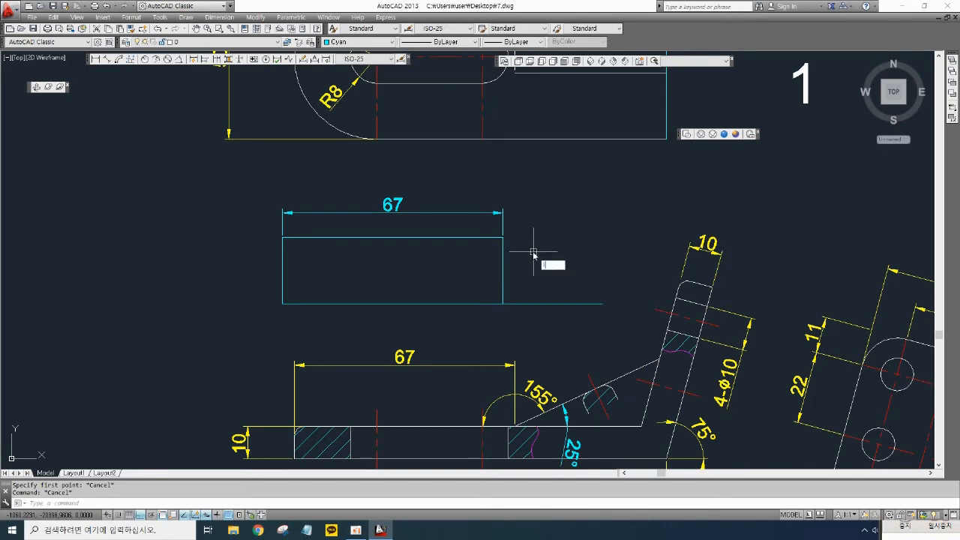
- Draw a horizontal line from the new view's upper right corner out past the inclined part
key(space)
click(504, 238)
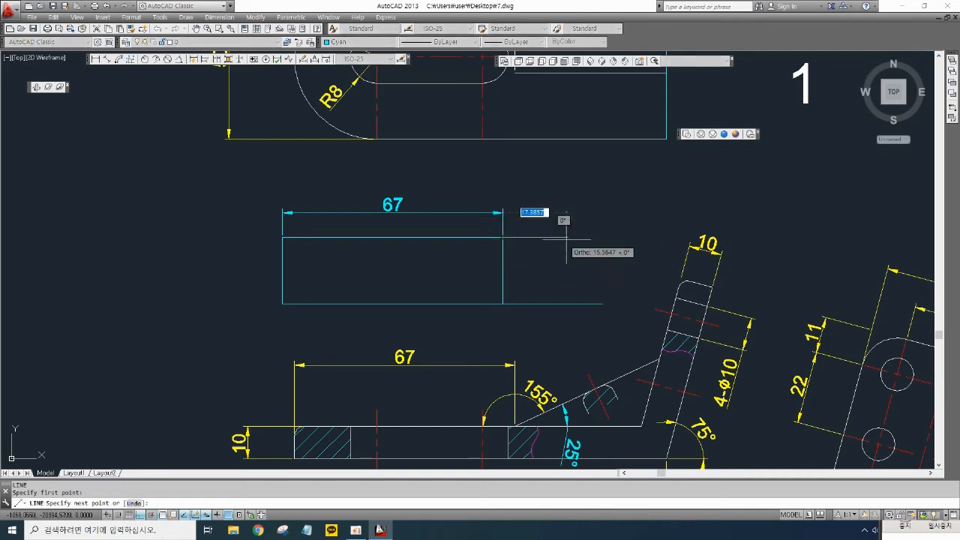
click(771, 222)
key(space)
middle_drag(628, 284, 637, 276)
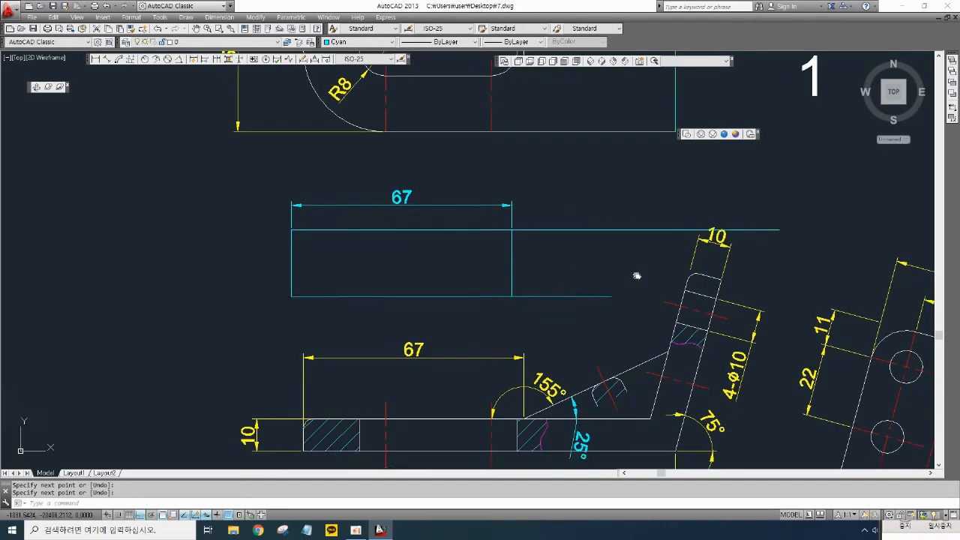
- Move the 67 dimension of the new view
scroll(637, 276, down, 2)
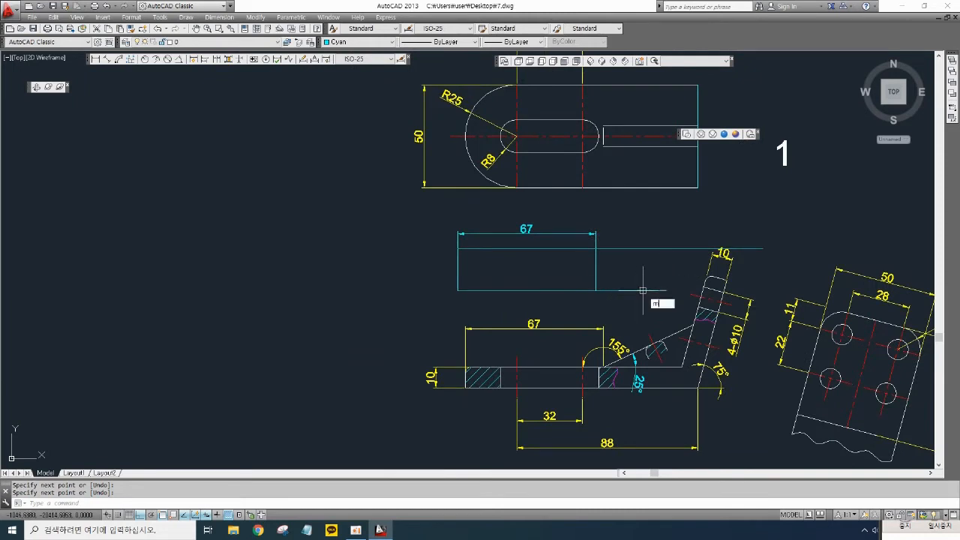
key(space)
click(638, 305)
click(430, 213)
key(space)
click(517, 254)
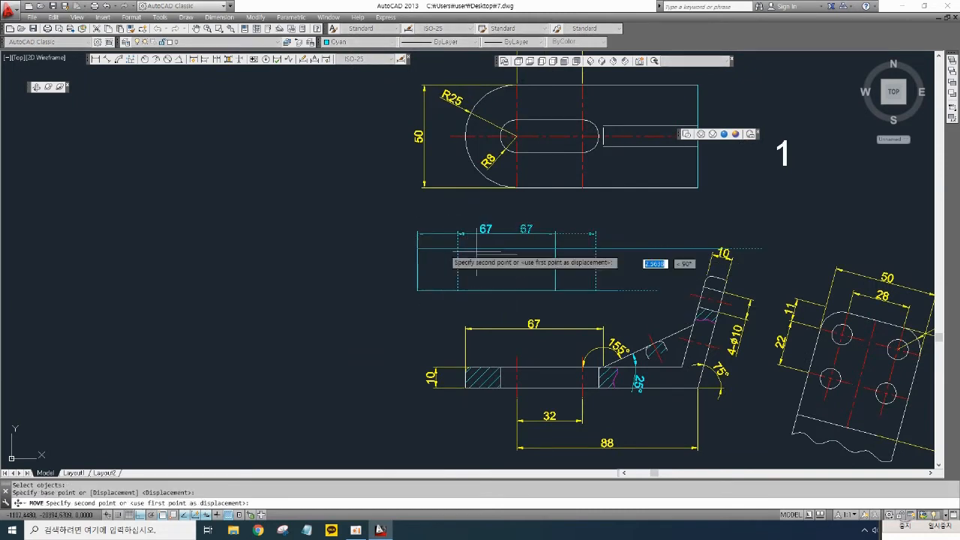
click(162, 253)
middle_drag(298, 216, 479, 247)
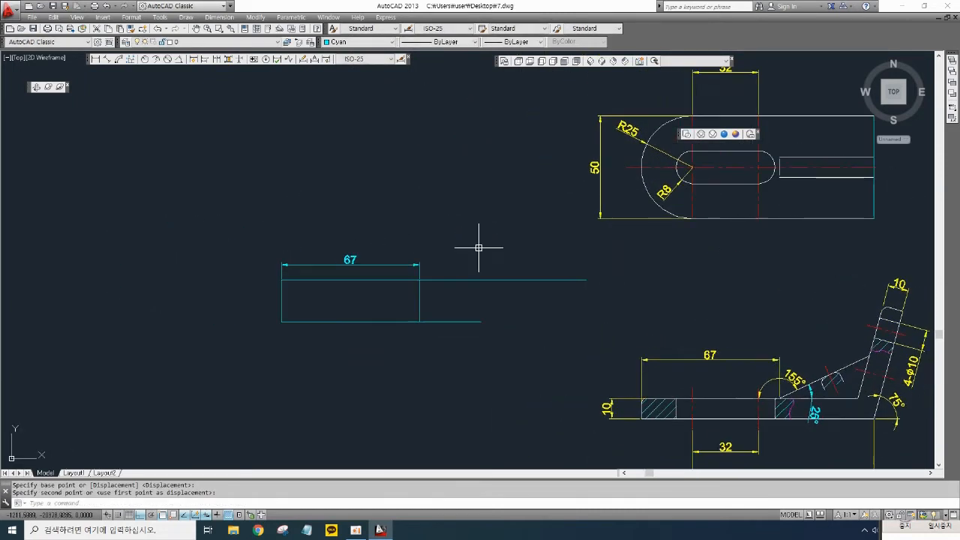
- Rotate the horizontal line at the new view's upper right corner 75° about that corner
text(o)
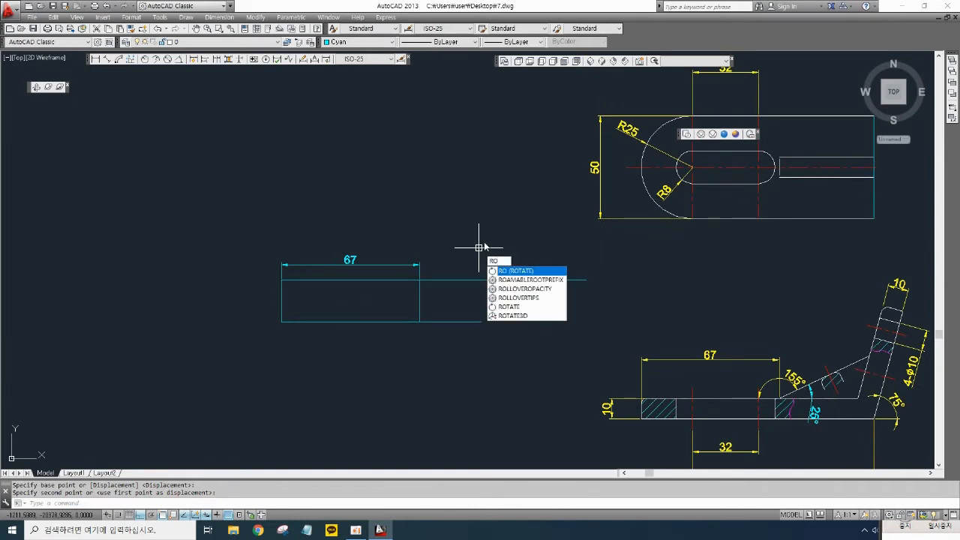
key(Return)
click(483, 280)
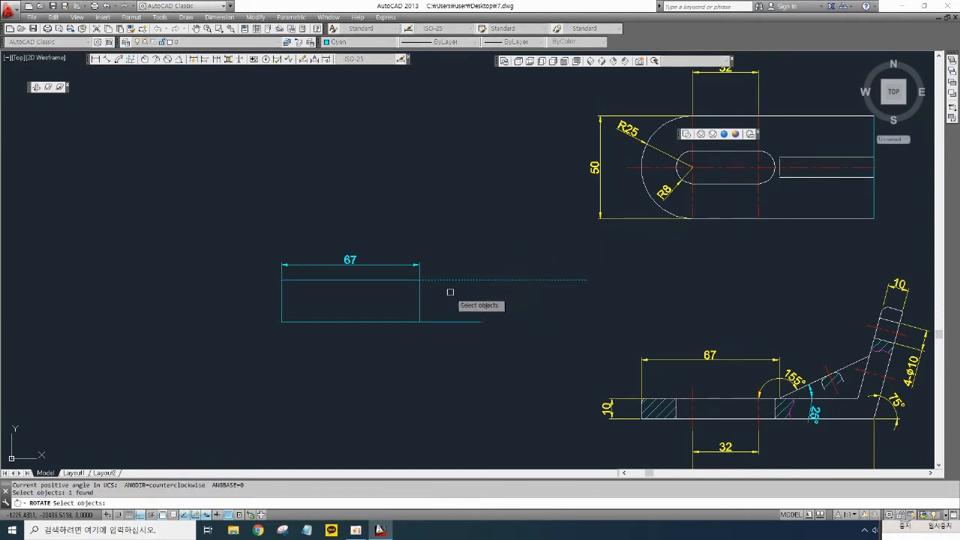
key(Return)
click(419, 280)
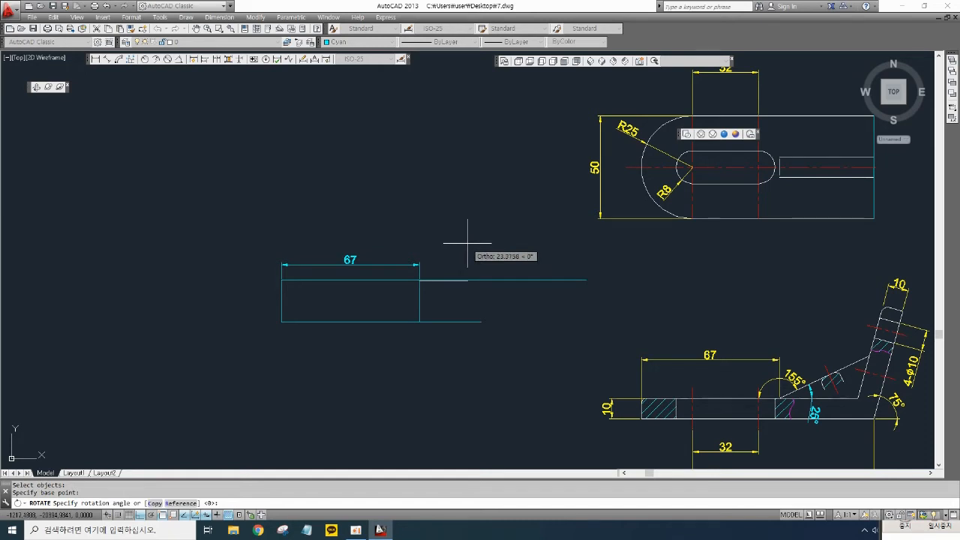
text(75)
key(Return)
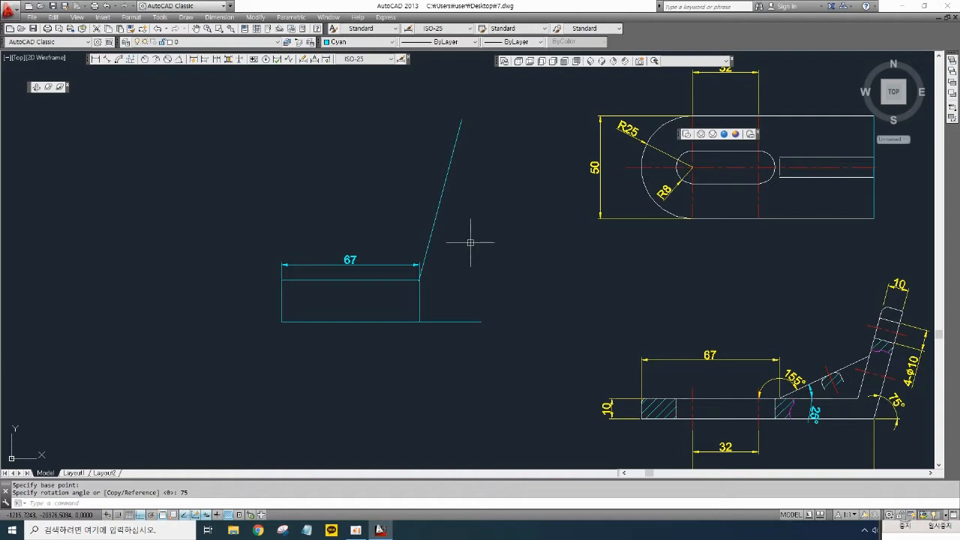
- Offset the inclined line 10 toward the new view's left side
scroll(479, 253, down, 2)
mouse_move(508, 254)
middle_down()
mouse_move(368, 249)
mouse_move(234, 207)
middle_up()
scroll(518, 314, up, 2)
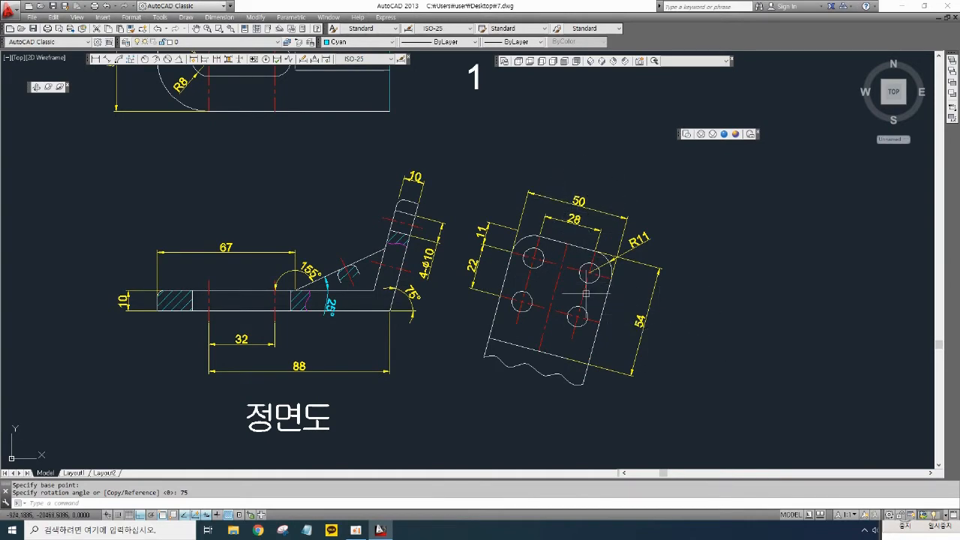
scroll(585, 293, down, 2)
middle_drag(414, 267, 595, 351)
scroll(370, 262, up, 2)
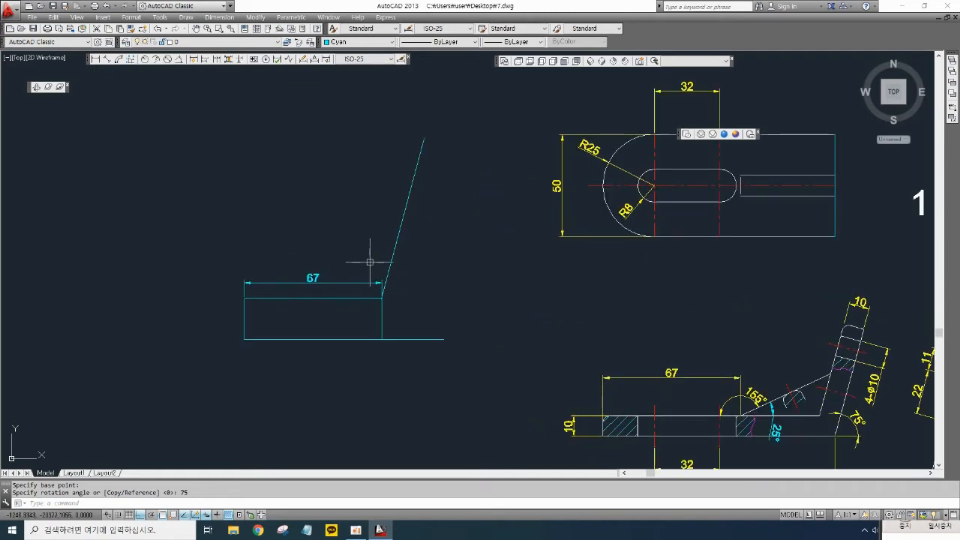
scroll(456, 272, up, 2)
middle_drag(440, 267, 472, 313)
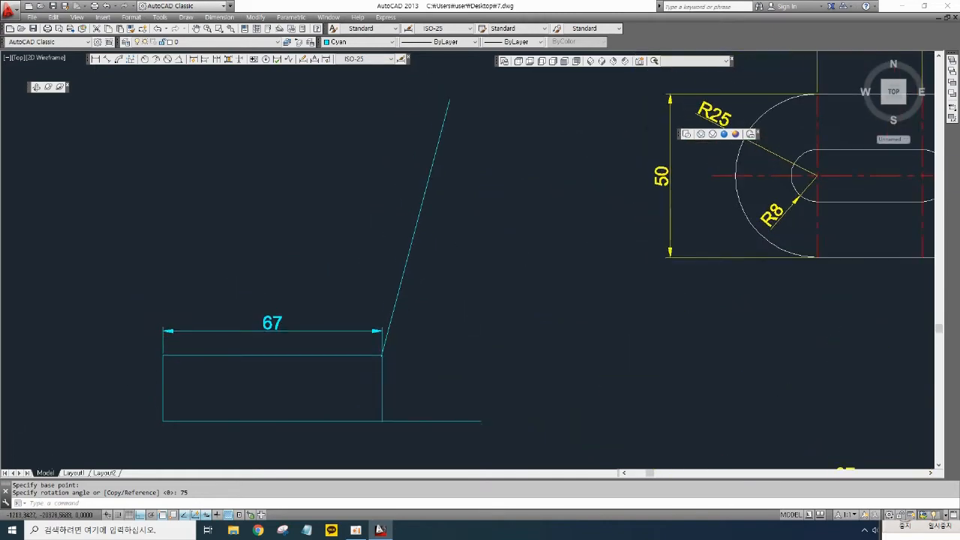
scroll(472, 297, down, 2)
scroll(530, 308, down, 2)
scroll(787, 352, up, 2)
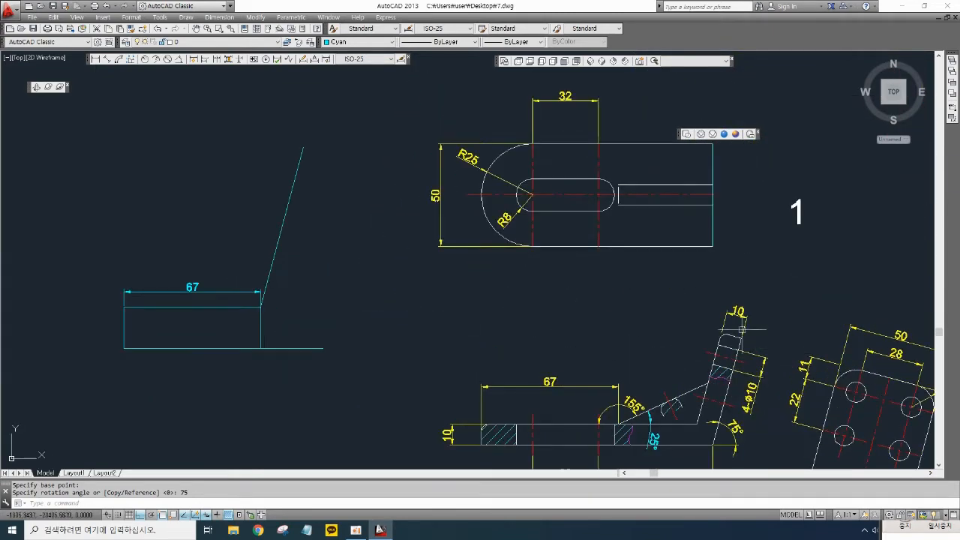
middle_drag(385, 244, 516, 296)
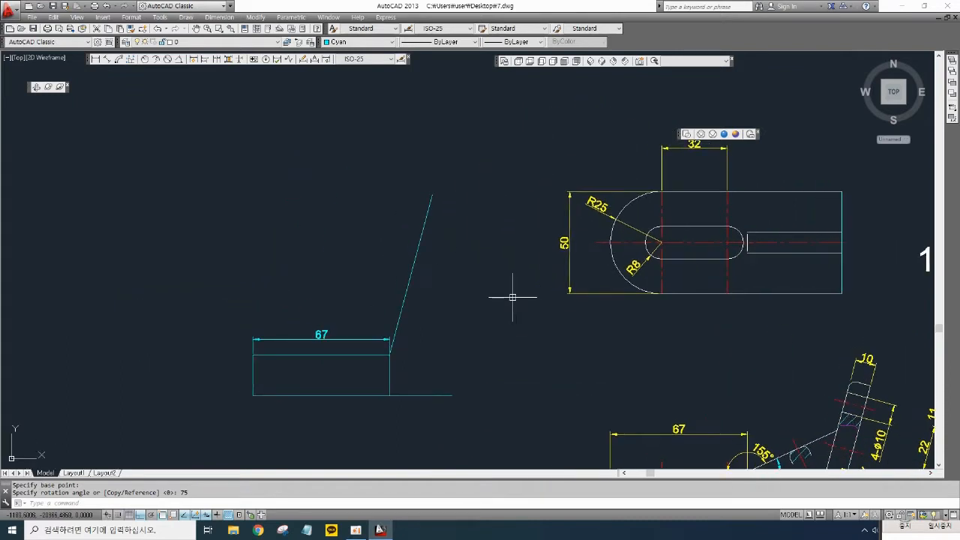
key(Return)
text(10)
key(Return)
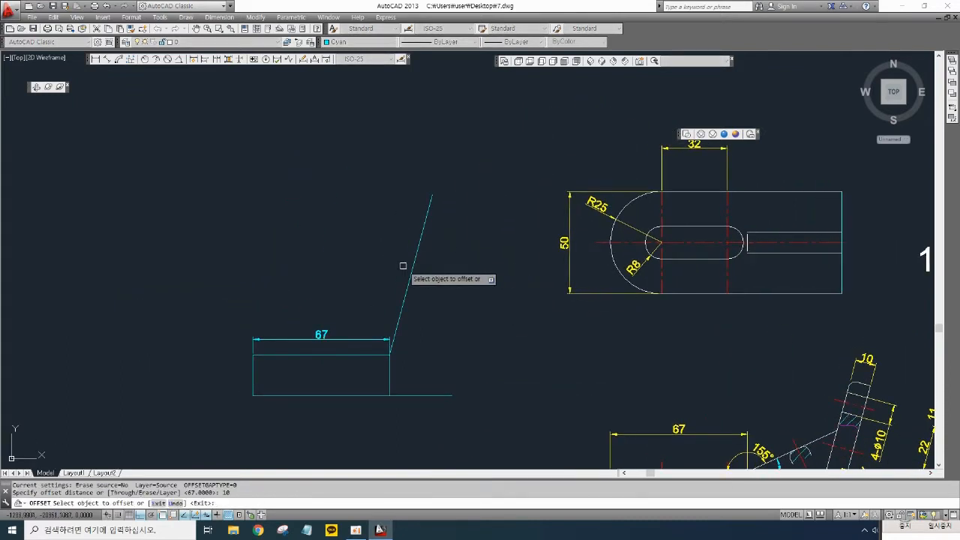
click(411, 273)
click(343, 268)
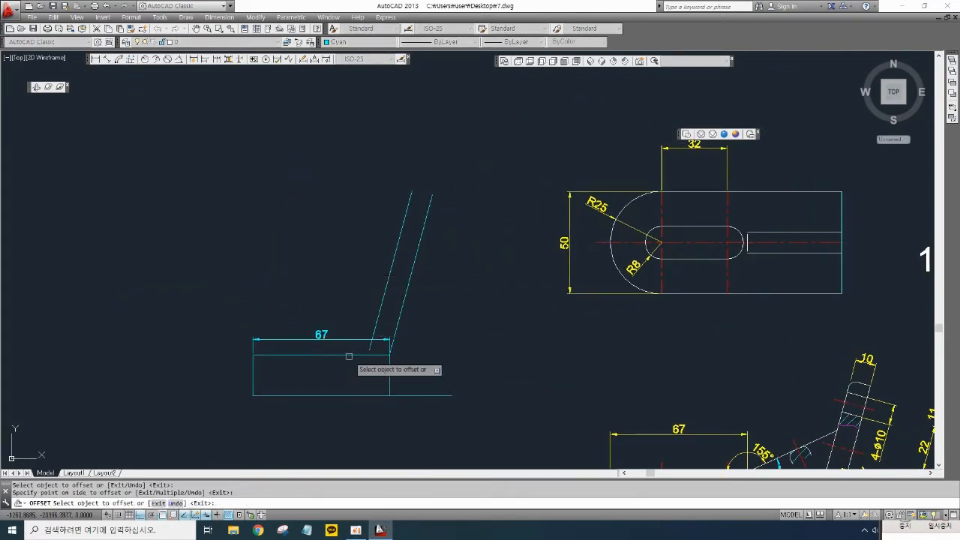
click(349, 354)
key(Escape)
- Delete the 67 dimension above the new view
scroll(373, 346, up, 4)
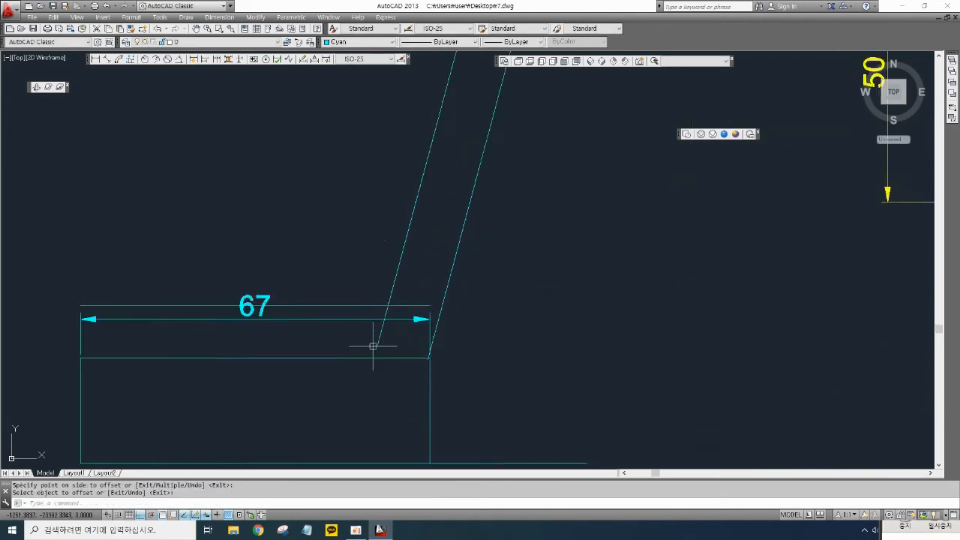
key(Return)
click(407, 319)
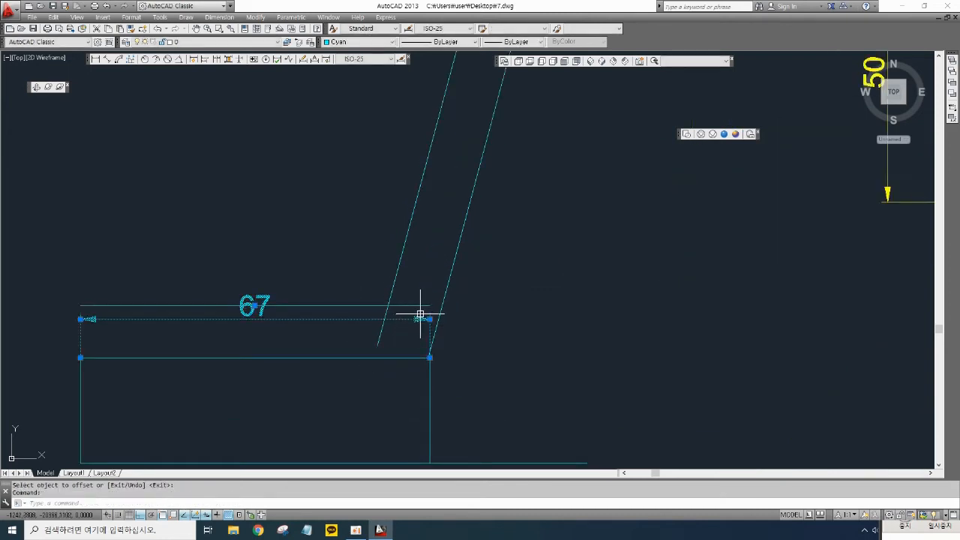
key(Delete)
- Trim the horizontal and inclined lines where they overshoot each other at the bend
middle_drag(425, 326, 476, 337)
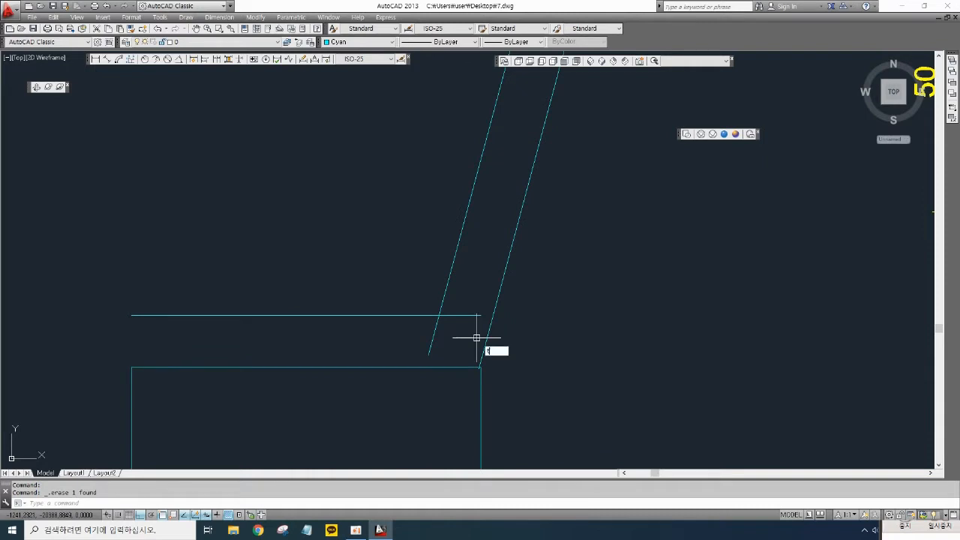
text(r)
key(Return)
key(Return)
click(433, 333)
click(454, 315)
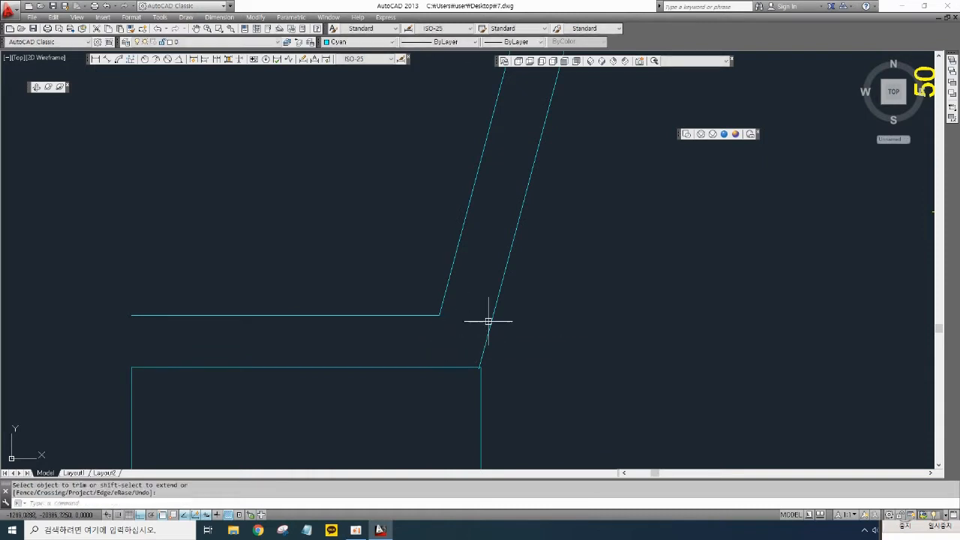
scroll(488, 321, down, 1)
scroll(560, 305, down, 2)
middle_drag(555, 313, 488, 321)
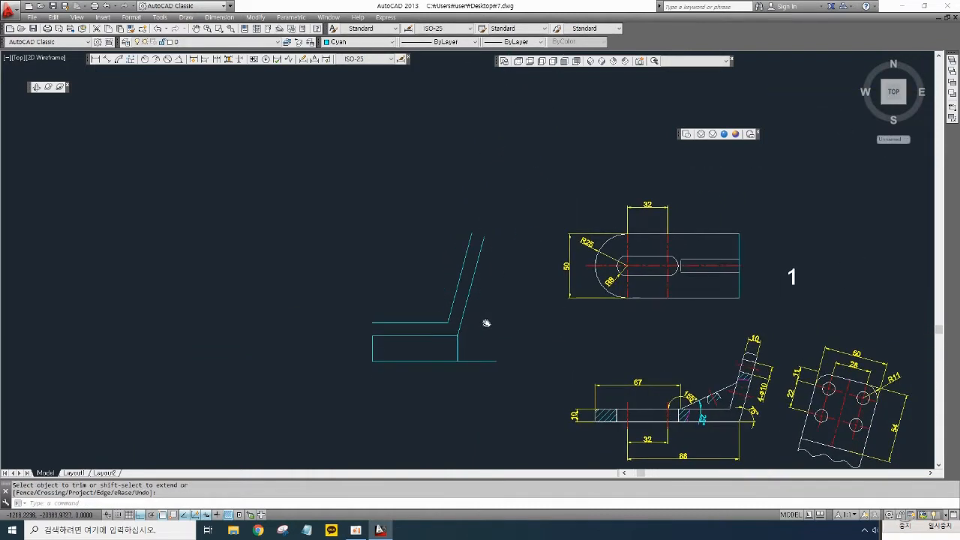
scroll(491, 345, up, 1)
middle_drag(597, 411, 497, 331)
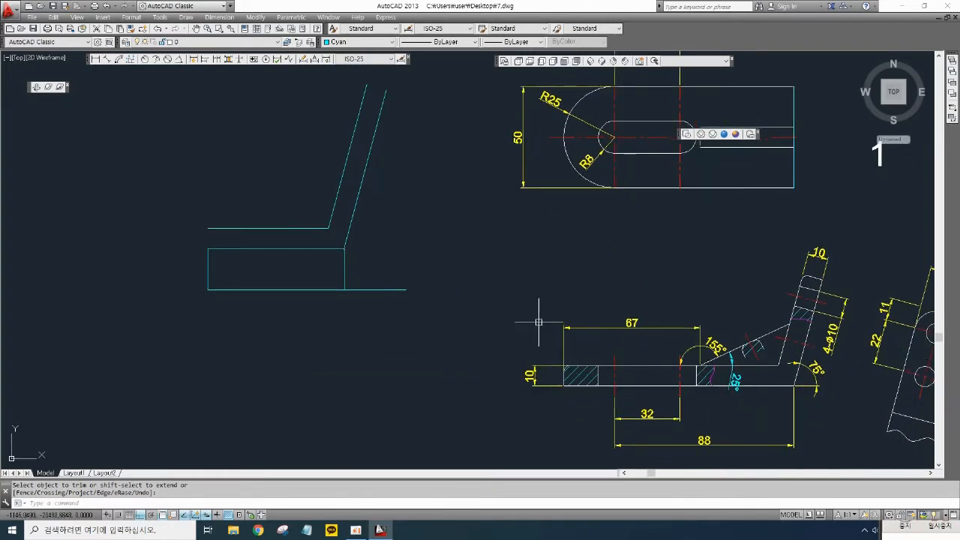
mouse_move(509, 260)
middle_down()
mouse_move(510, 330)
mouse_move(468, 280)
middle_up()
scroll(359, 290, up, 4)
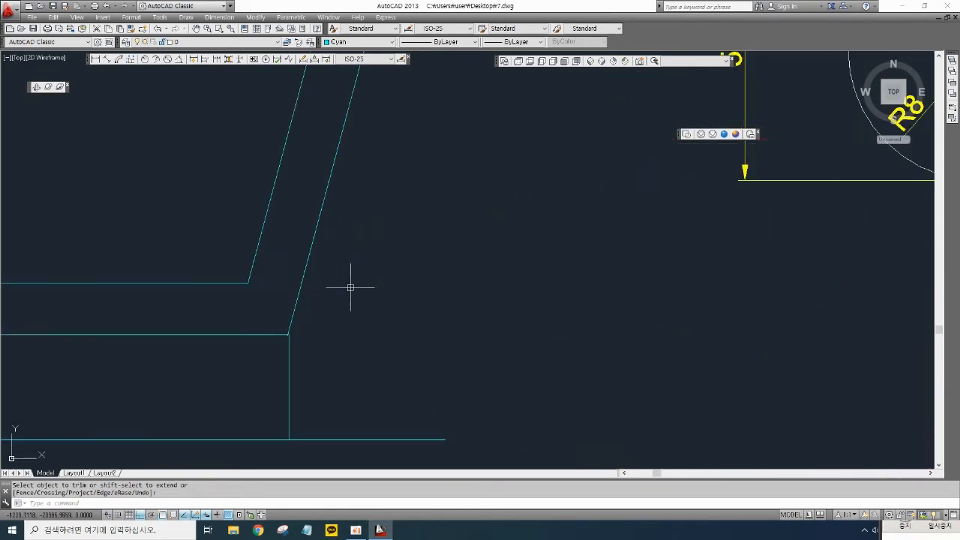
middle_drag(353, 285, 432, 284)
key(Escape)
text(l)
key(Return)
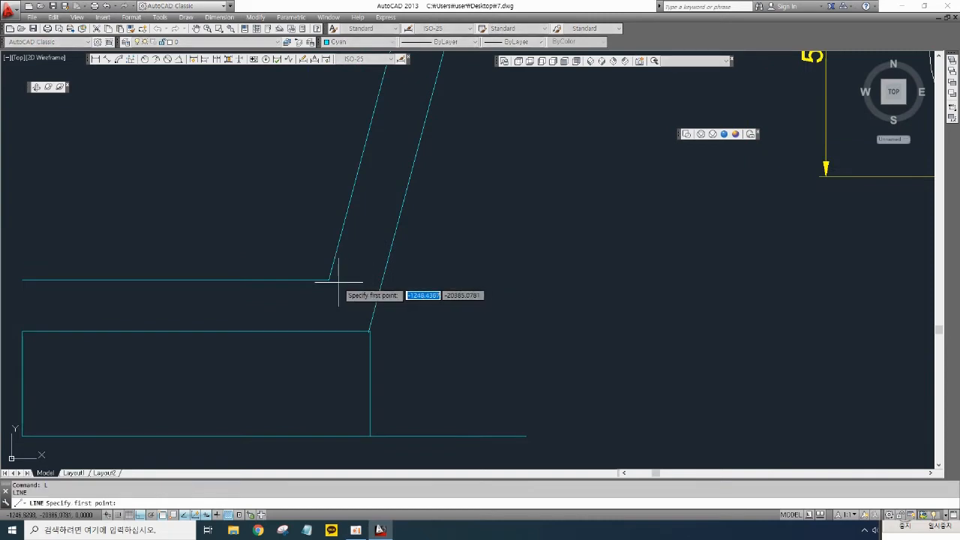
click(329, 280)
click(370, 298)
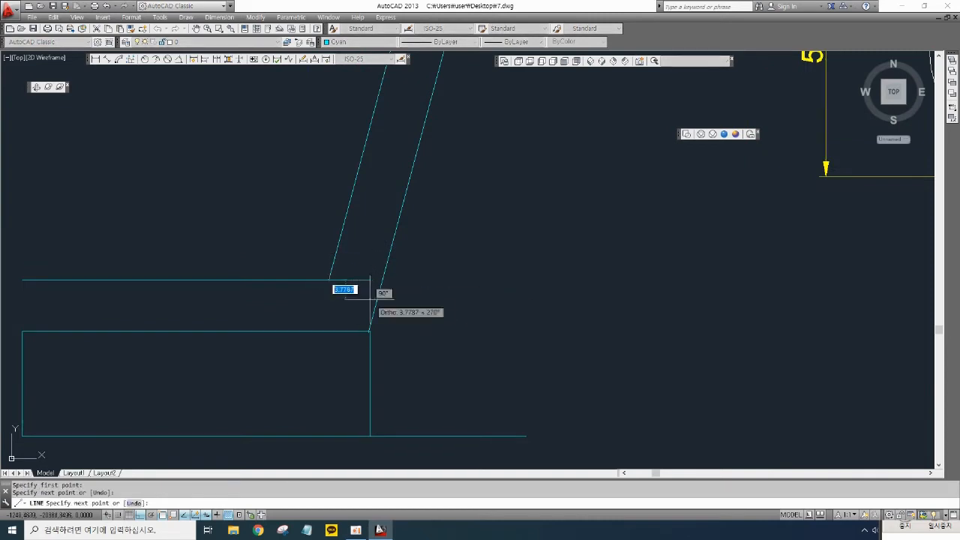
key(Escape)
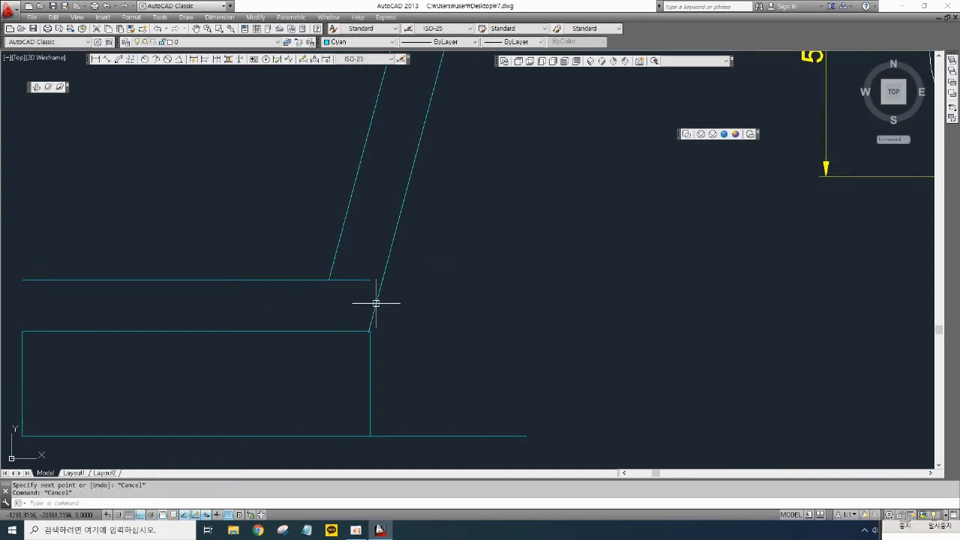
click(354, 284)
click(356, 274)
key(Delete)
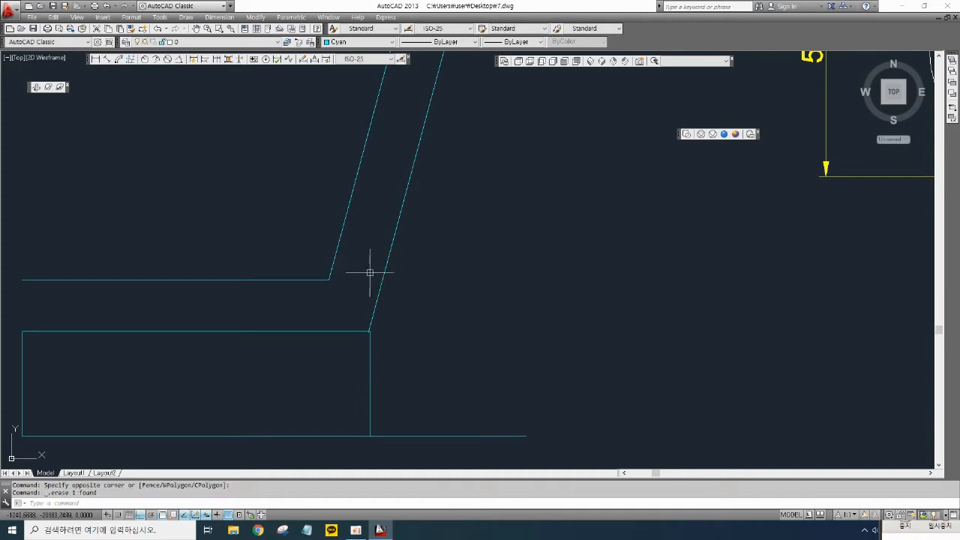
- Draw a line joining the bend's inner corner to the outer inclined line
text(l)
key(Return)
click(329, 280)
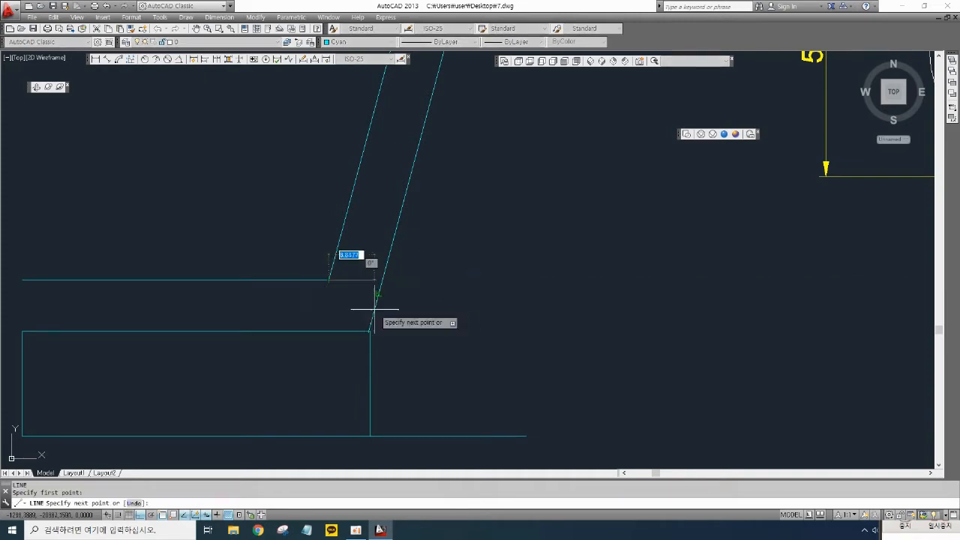
click(375, 292)
key(Escape)
scroll(442, 326, down, 5)
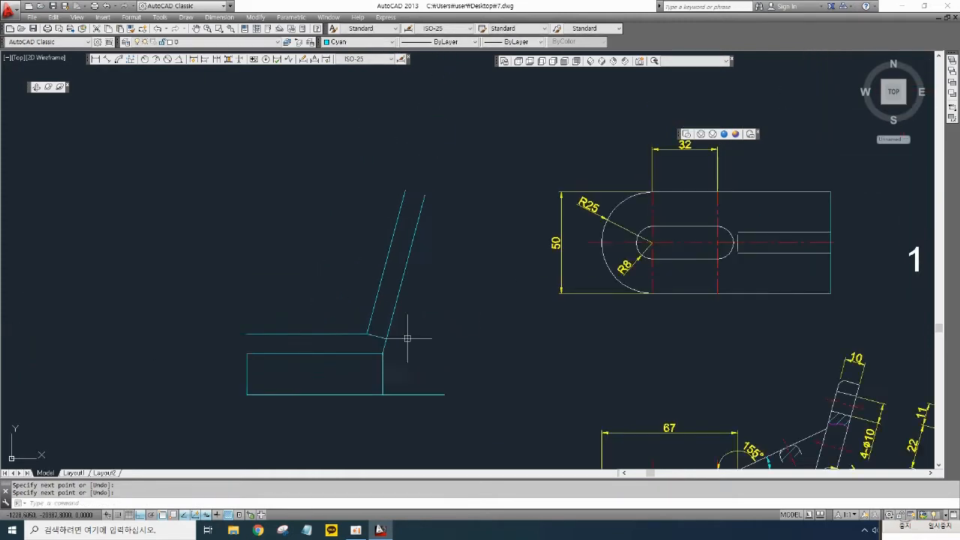
- Offset the bend's joining line 54 along the inclined part
middle_drag(466, 332, 352, 284)
mouse_move(771, 394)
middle_down()
mouse_move(661, 339)
mouse_move(886, 374)
middle_up()
scroll(495, 300, up, 3)
middle_drag(460, 292, 793, 421)
text(o)
key(Return)
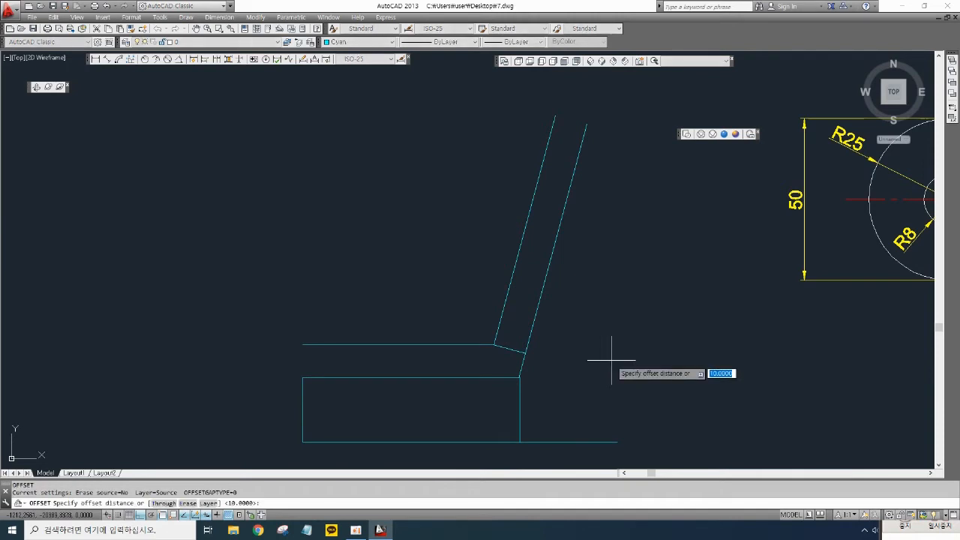
text(54)
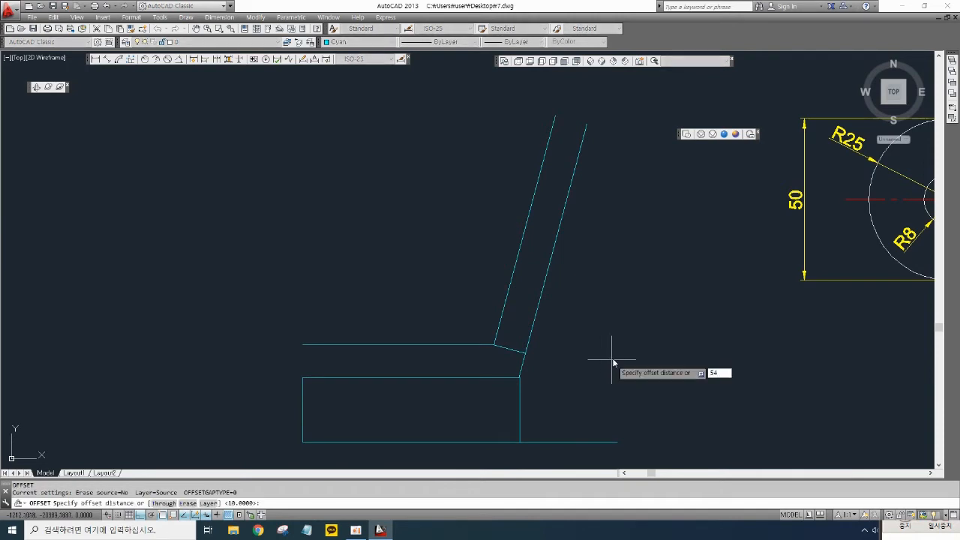
key(Return)
click(517, 349)
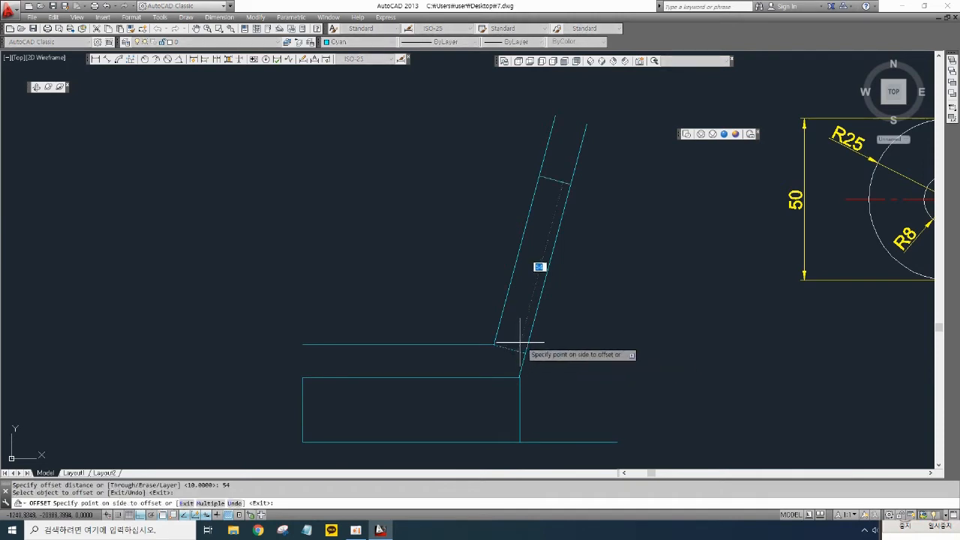
click(597, 233)
key(Escape)
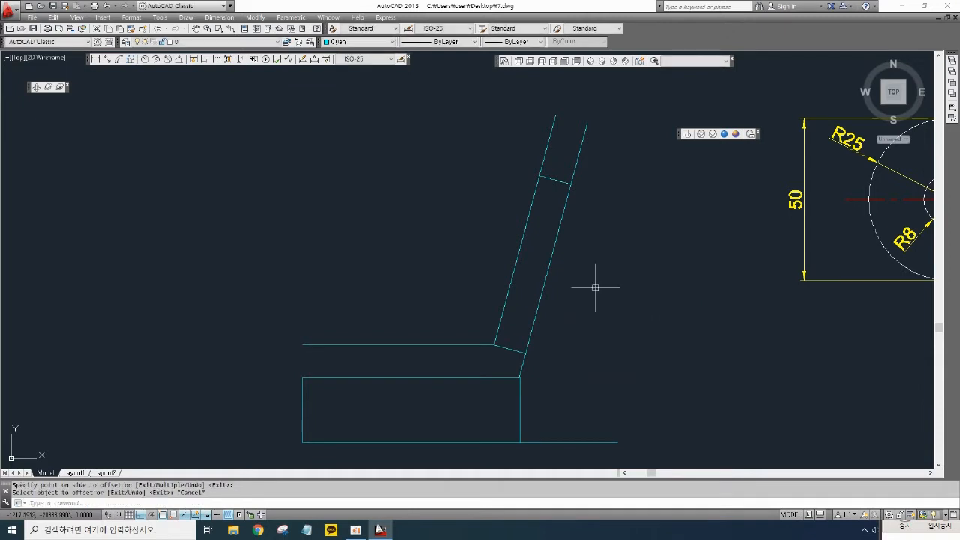
- Trim the inclined lines' ends beyond the offset line
text(r)
key(Return)
key(Return)
click(574, 171)
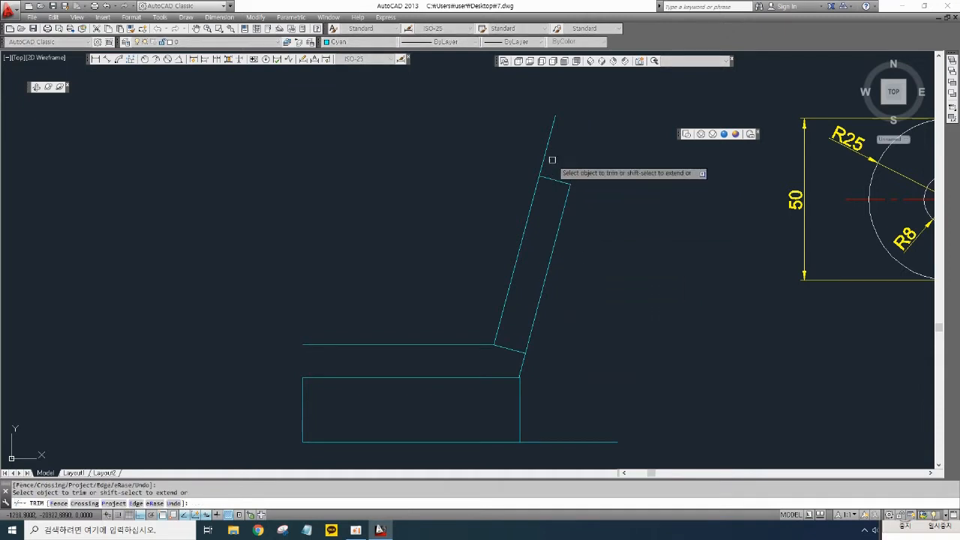
click(544, 158)
key(Return)
- Delete the joining line at the bend
scroll(595, 337, down, 2)
click(540, 345)
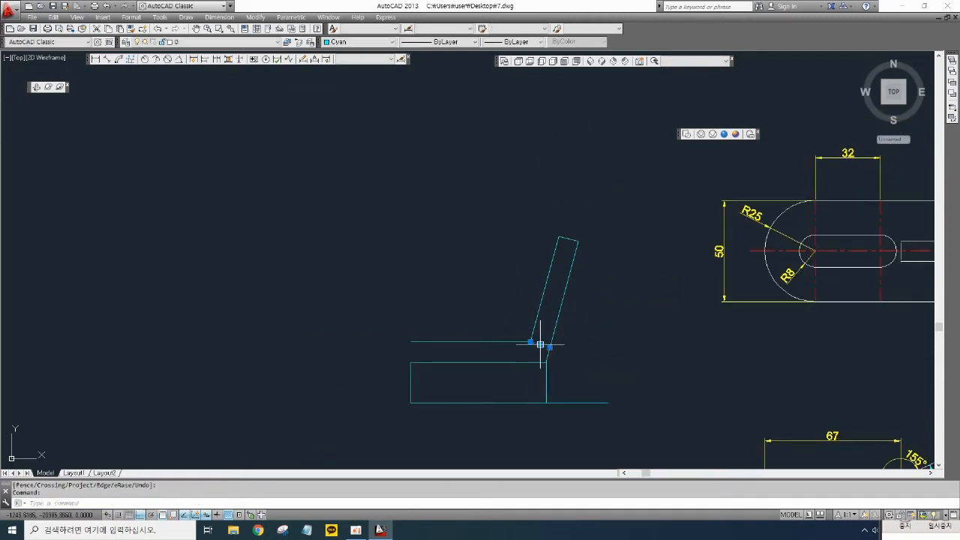
key(Delete)
mouse_move(551, 364)
middle_down()
mouse_move(431, 330)
mouse_move(432, 346)
mouse_move(385, 324)
middle_up()
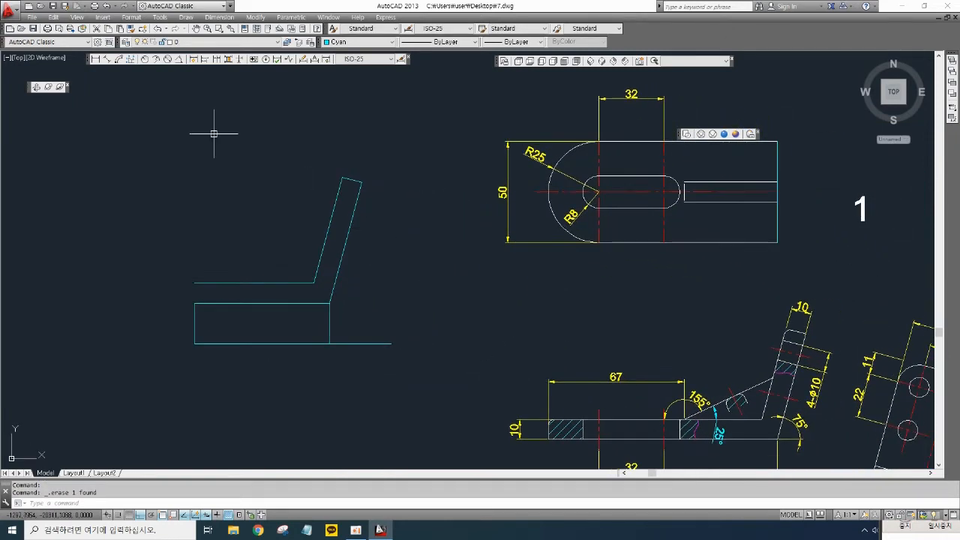
- Measure the inclined part's length with an aligned dimension, cancelling it each time
click(109, 60)
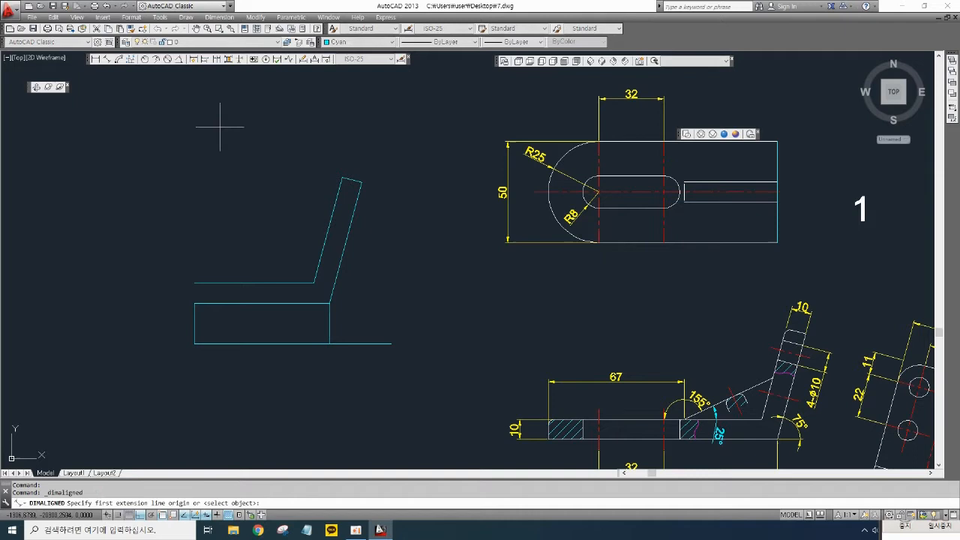
click(330, 303)
click(361, 182)
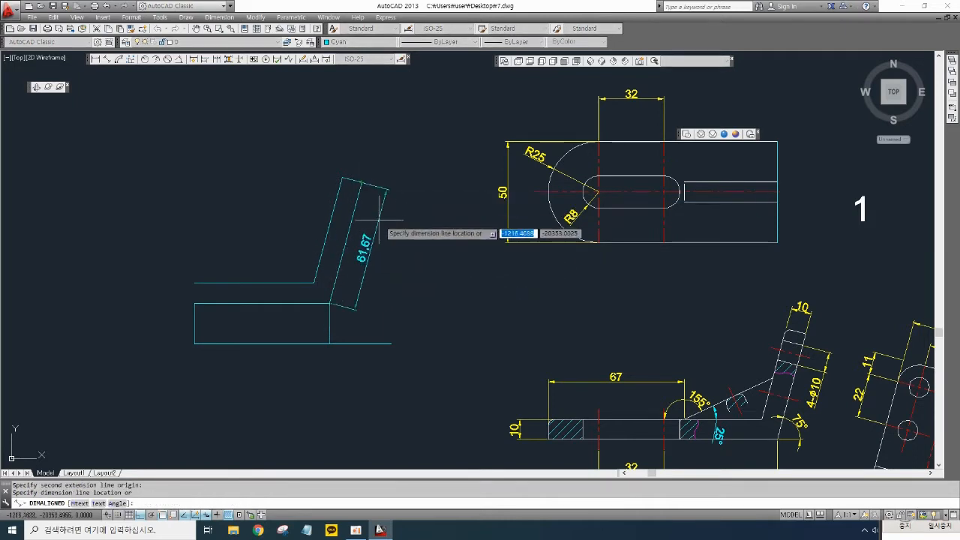
key(Escape)
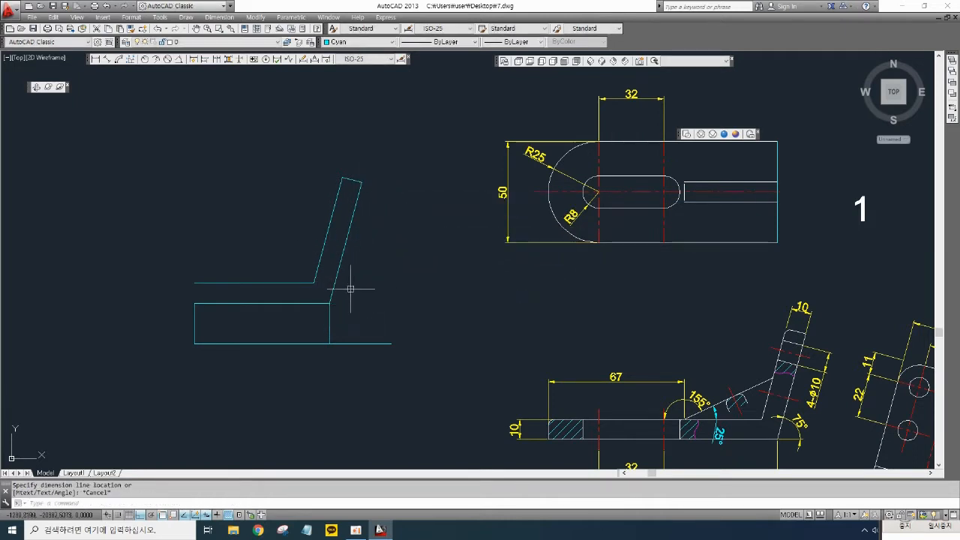
click(109, 60)
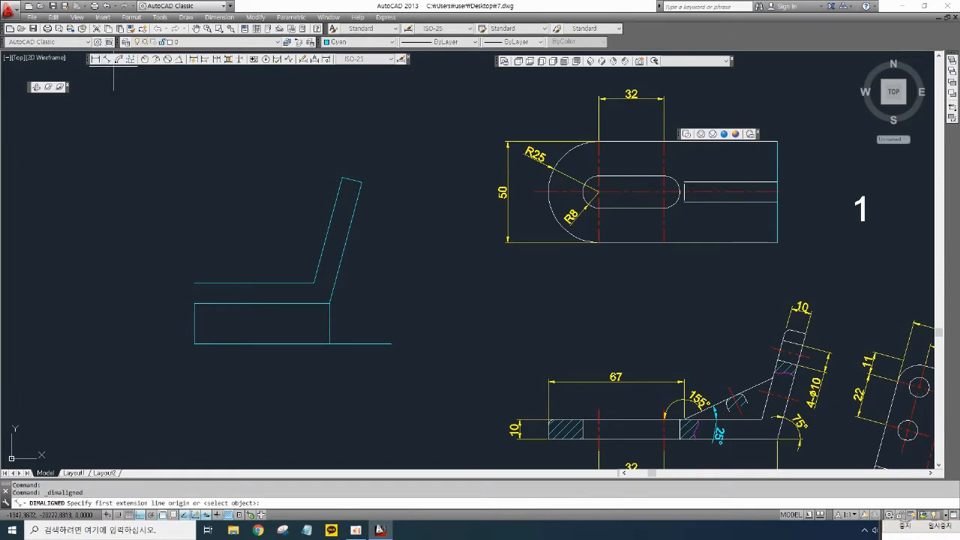
click(362, 182)
click(330, 303)
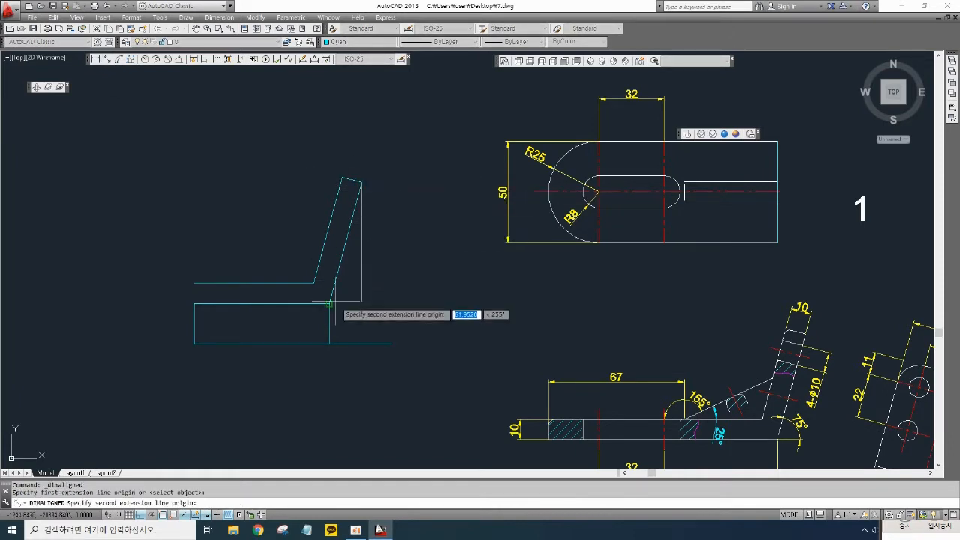
scroll(332, 303, up, 5)
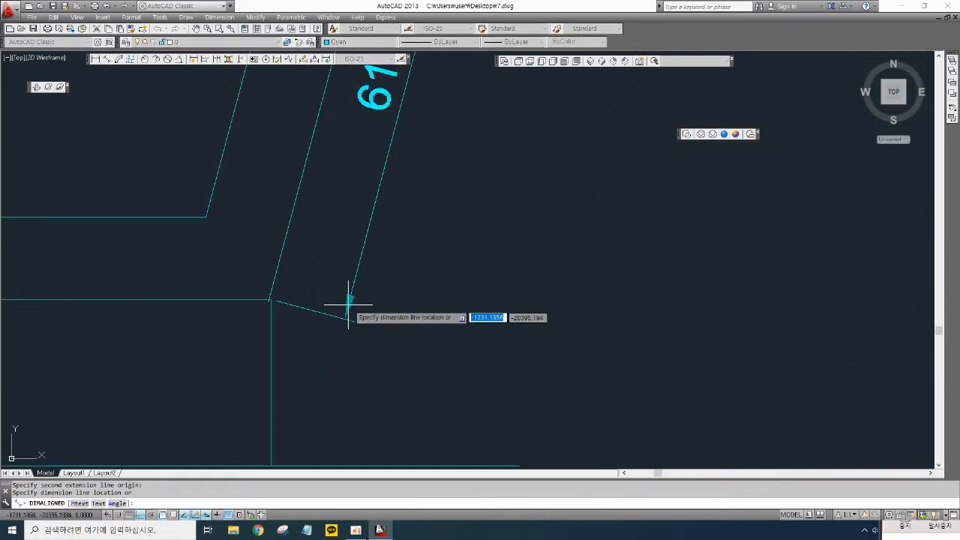
key(Escape)
middle_drag(274, 274, 349, 279)
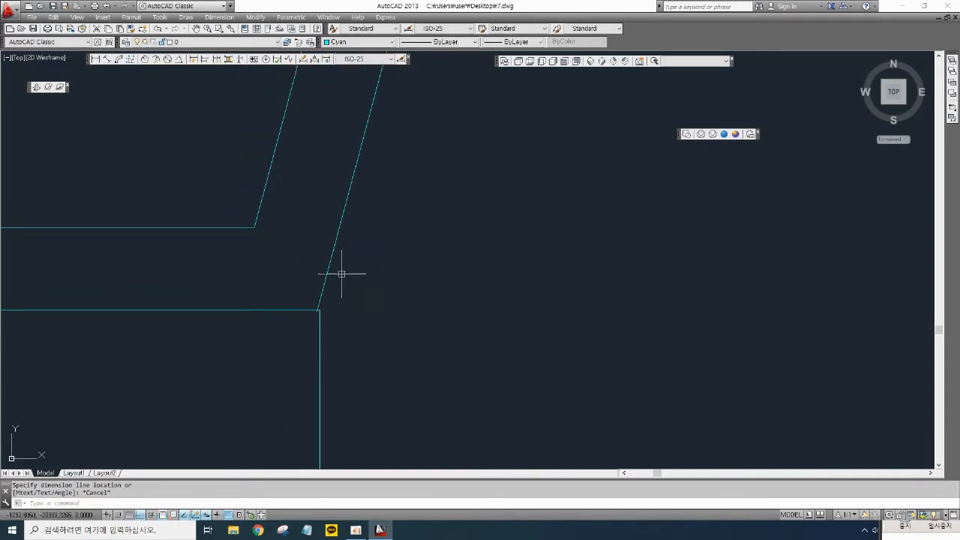
- Delete the three lines of the inclined part above the block
scroll(342, 273, down, 3)
click(405, 154)
click(338, 88)
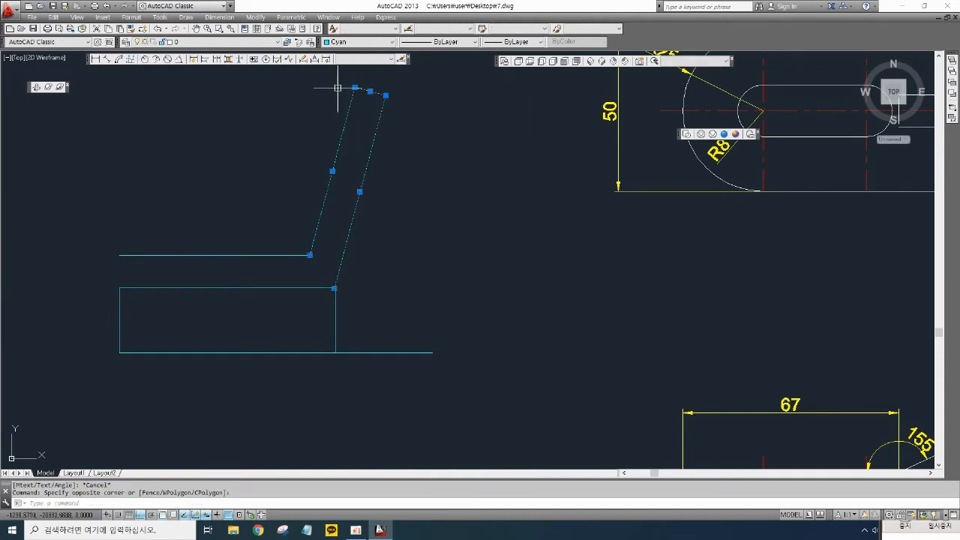
key(Delete)
middle_drag(403, 255, 365, 256)
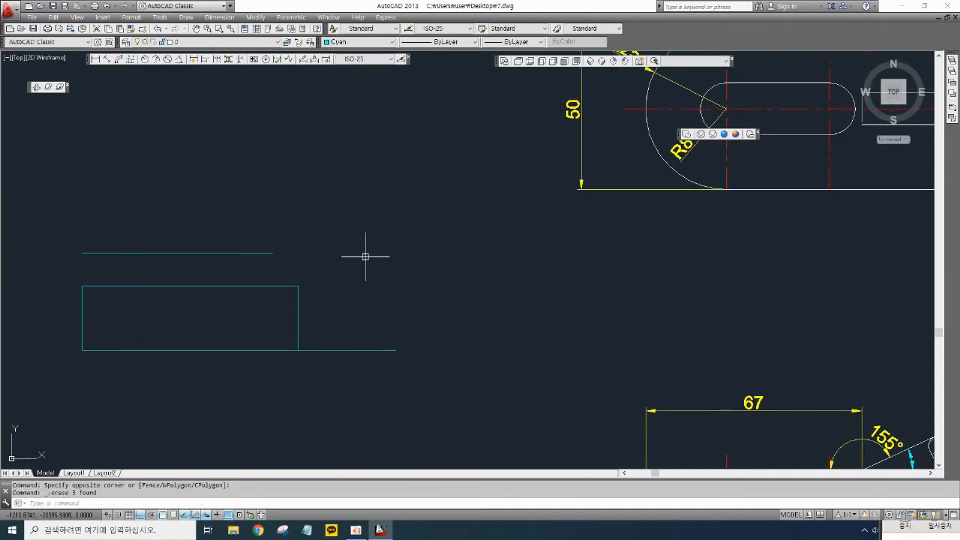
- Draw a horizontal line starting from the block's upper right corner
text(l)
key(Return)
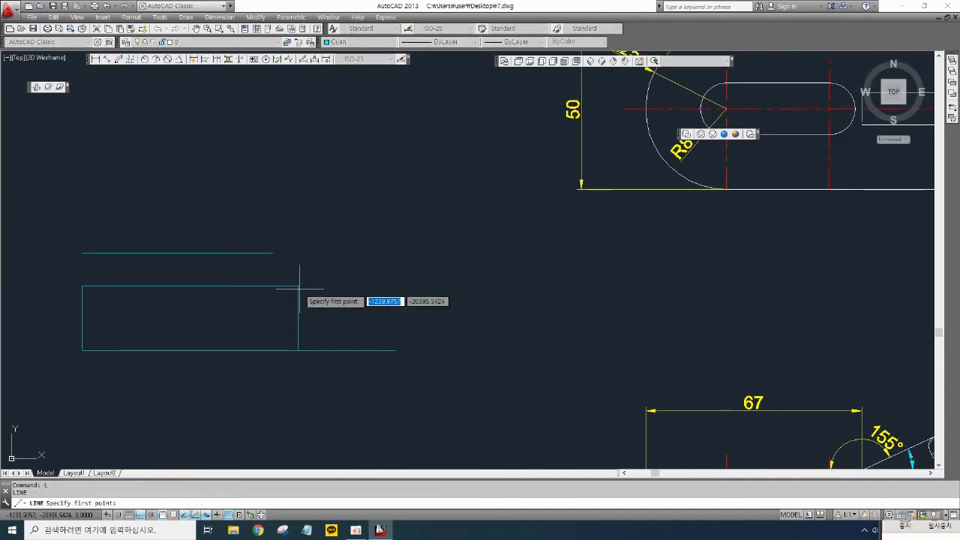
click(299, 285)
click(675, 289)
key(Return)
- Rotate the new line 75° about the block's upper right corner
mouse_move(537, 332)
middle_down()
mouse_move(477, 332)
mouse_move(419, 306)
mouse_move(540, 315)
mouse_move(516, 347)
mouse_move(521, 364)
middle_up()
scroll(418, 300, down, 4)
text(ro)
key(Return)
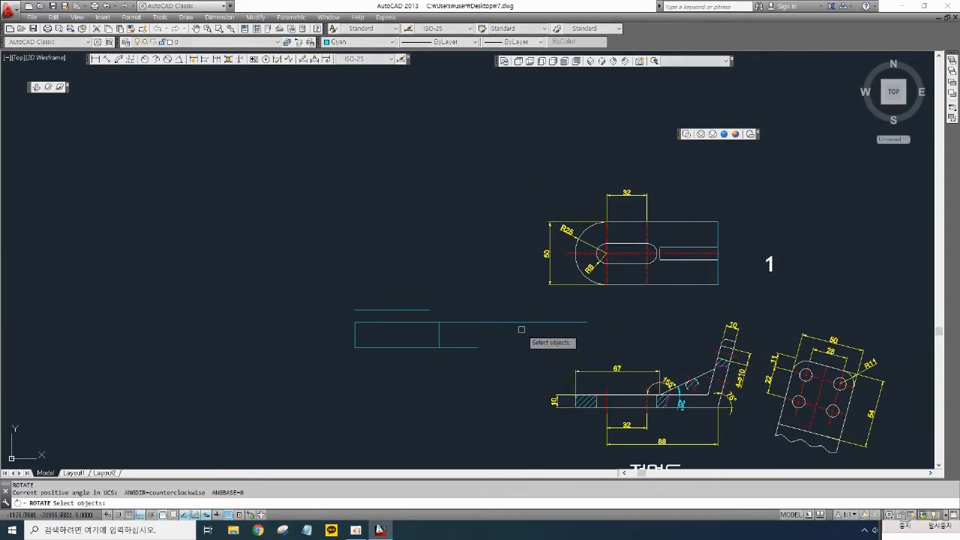
click(520, 330)
click(495, 306)
key(Return)
scroll(448, 345, up, 5)
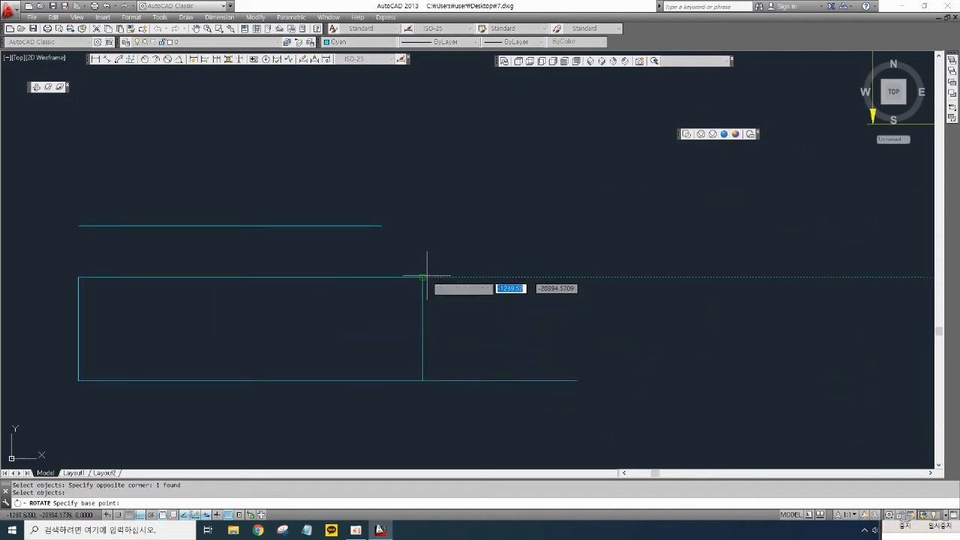
click(422, 278)
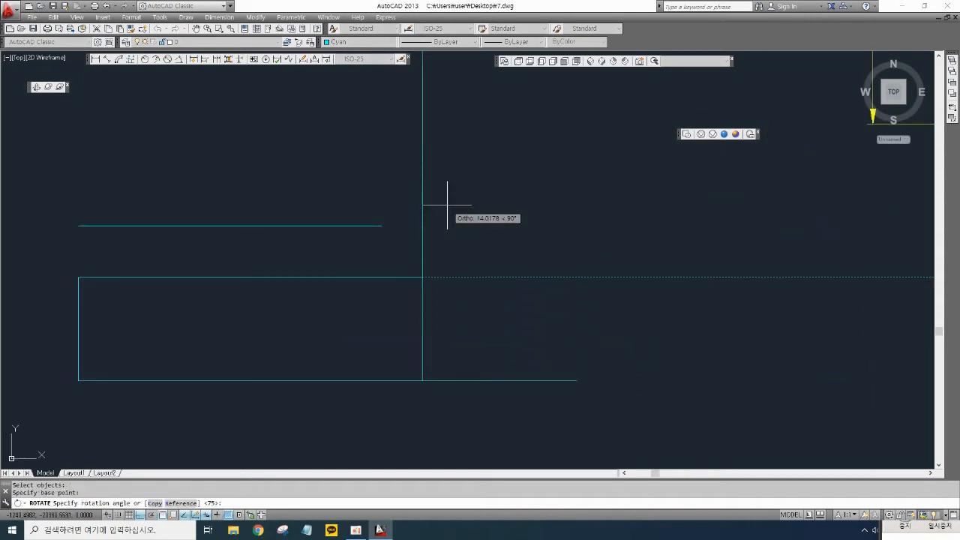
key(Return)
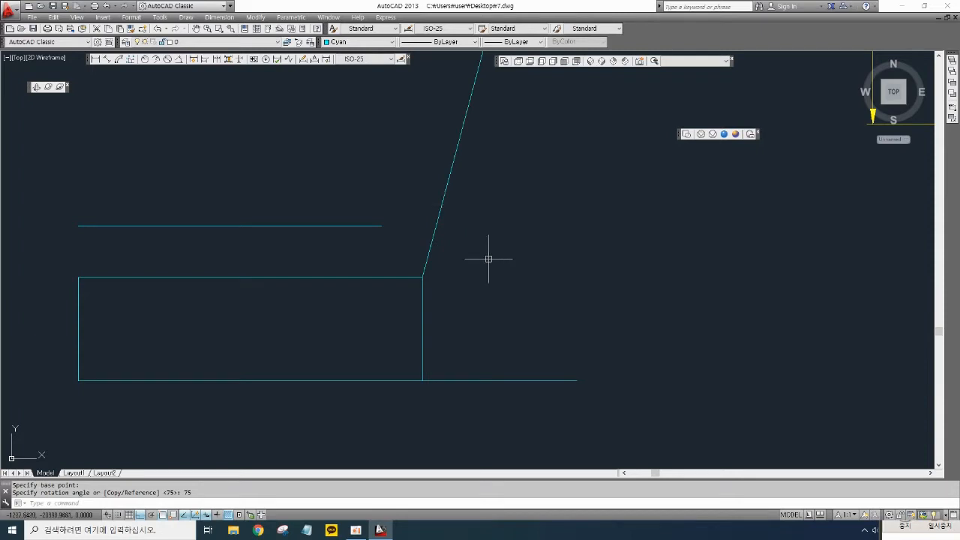
- Offset the inclined line 10 toward the upper left
scroll(489, 259, down, 4)
mouse_move(505, 260)
middle_down()
mouse_move(489, 364)
mouse_move(473, 357)
middle_up()
key(Return)
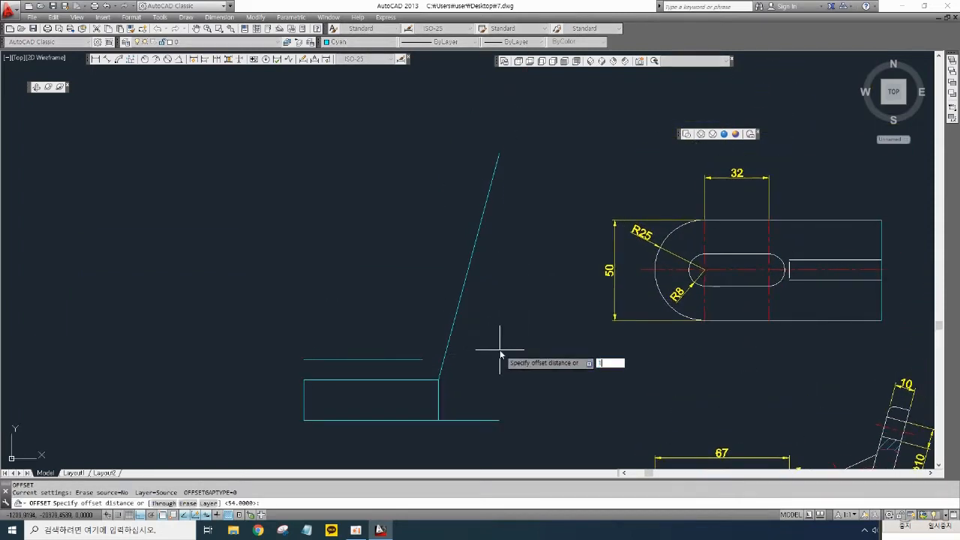
text(10)
key(Return)
click(450, 332)
click(398, 307)
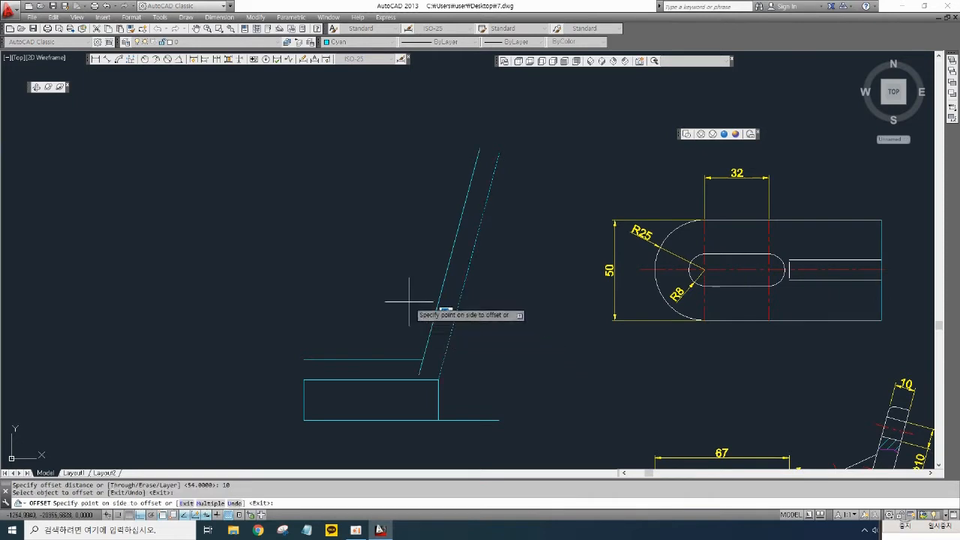
key(Return)
- Delete the short horizontal line above the block
click(386, 369)
click(367, 340)
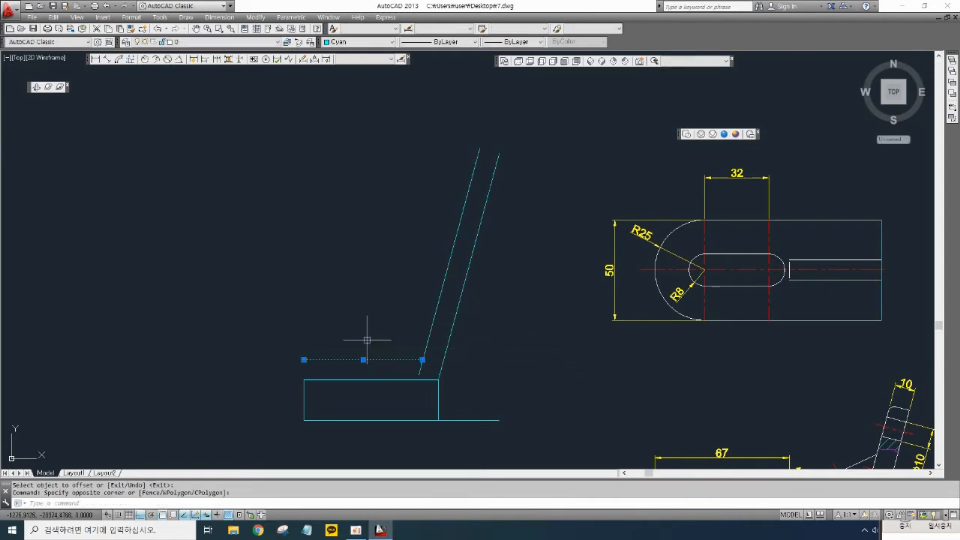
key(Delete)
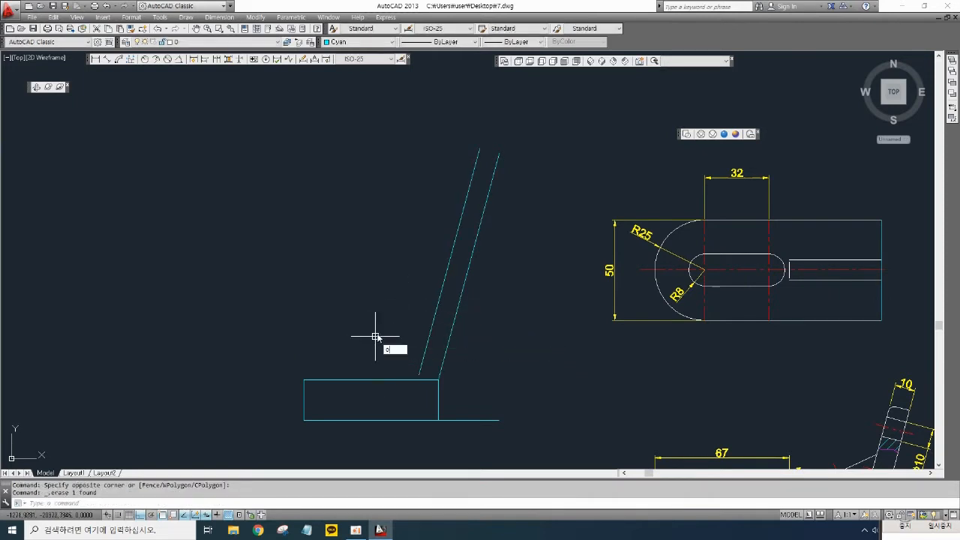
- Offset the block's top edge 10 upward
key(Return)
text(10)
key(Return)
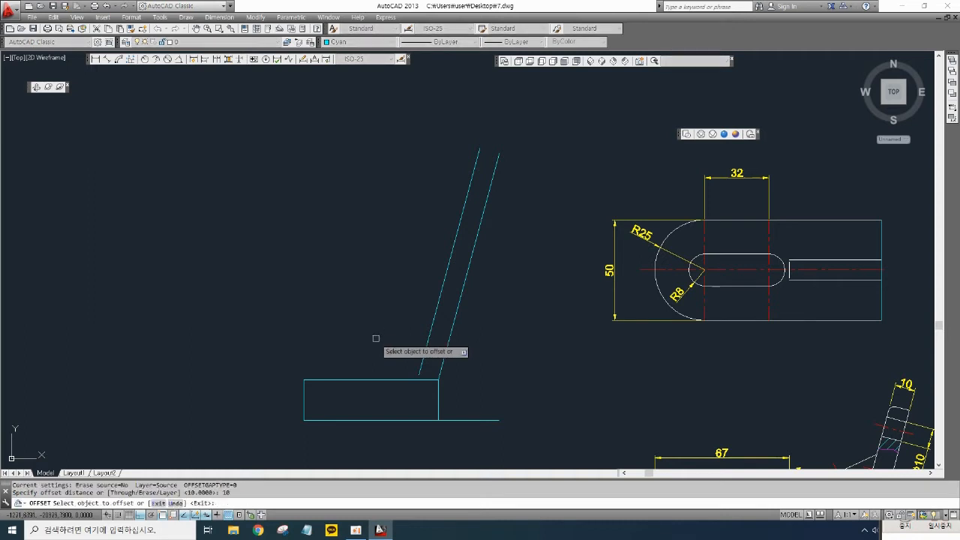
click(378, 380)
click(382, 341)
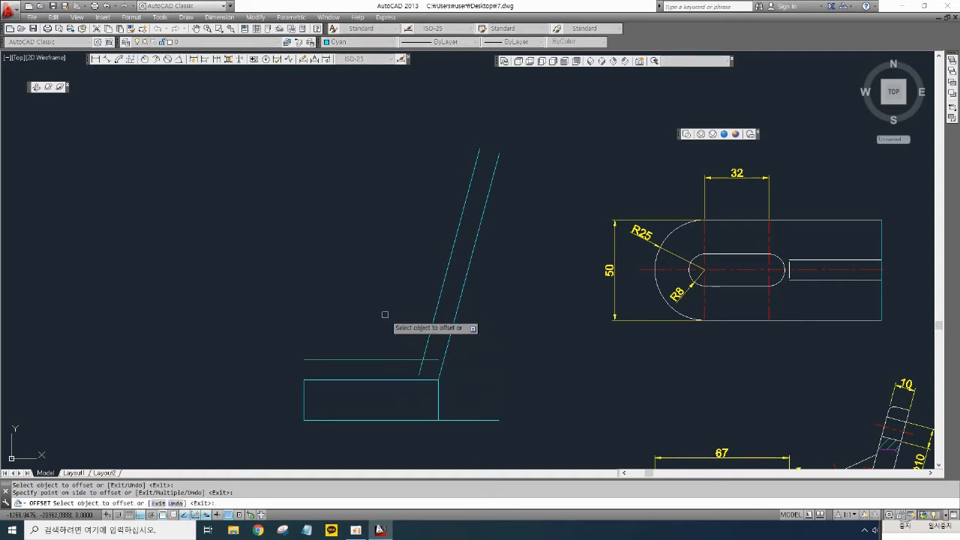
key(Return)
- Trim the upper horizontal line's end beyond the inner inclined line
scroll(438, 370, up, 2)
middle_drag(440, 372, 499, 381)
scroll(493, 383, up, 2)
text(tr)
key(Return)
key(Return)
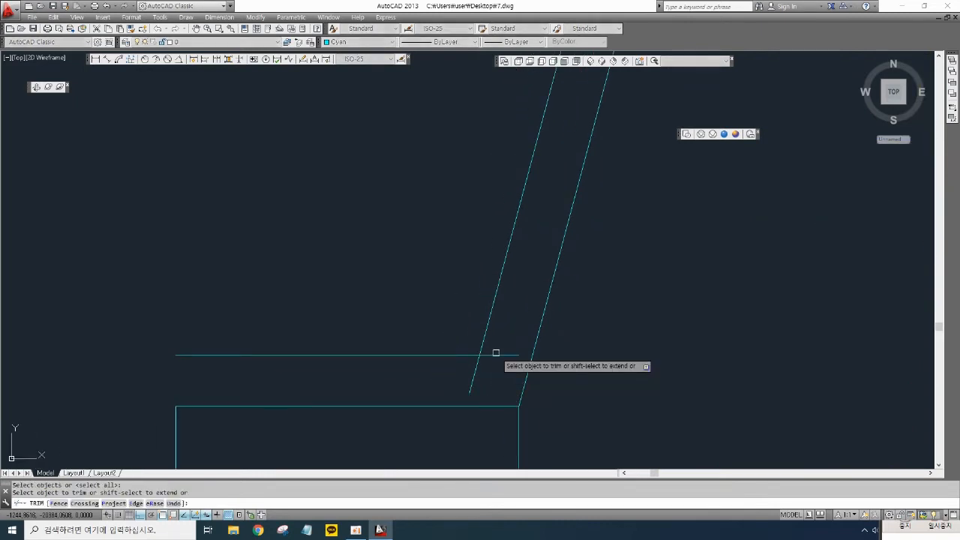
click(497, 355)
key(Return)
- Draw a horizontal line rightward from the outer inclined line's lower end at the block's corner
scroll(525, 364, down, 2)
scroll(500, 372, down, 2)
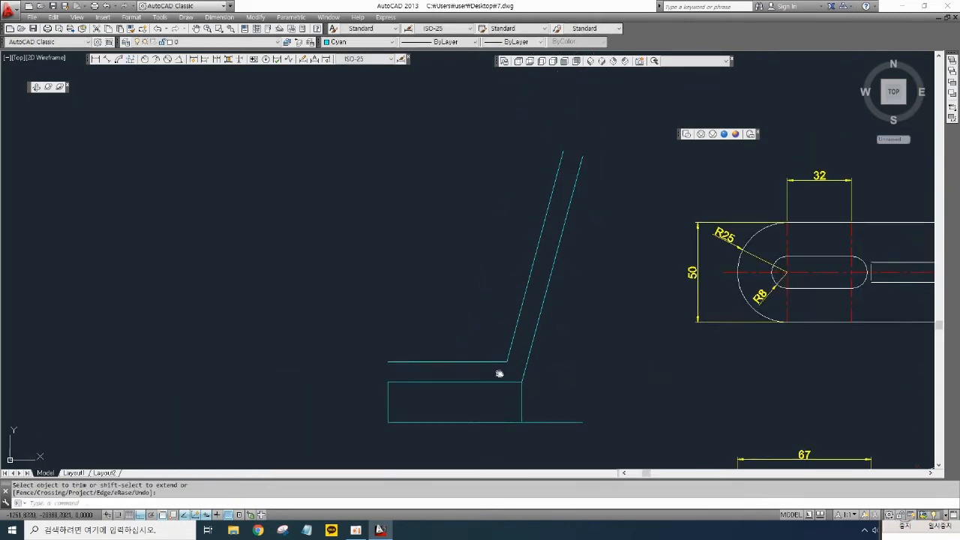
mouse_move(499, 372)
middle_down()
mouse_move(452, 399)
mouse_move(408, 375)
mouse_move(291, 350)
middle_up()
middle_drag(439, 368, 277, 236)
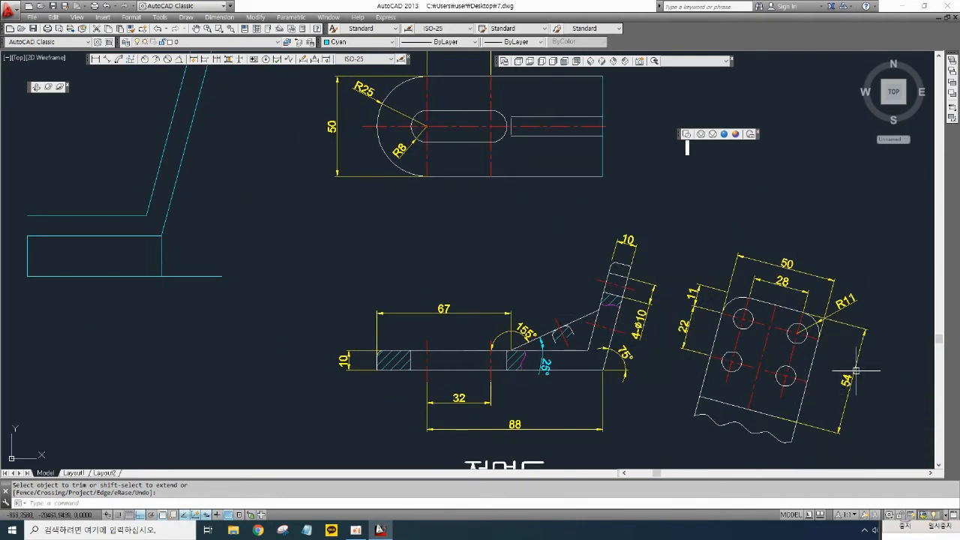
mouse_move(304, 263)
middle_down()
mouse_move(435, 358)
mouse_move(482, 361)
middle_up()
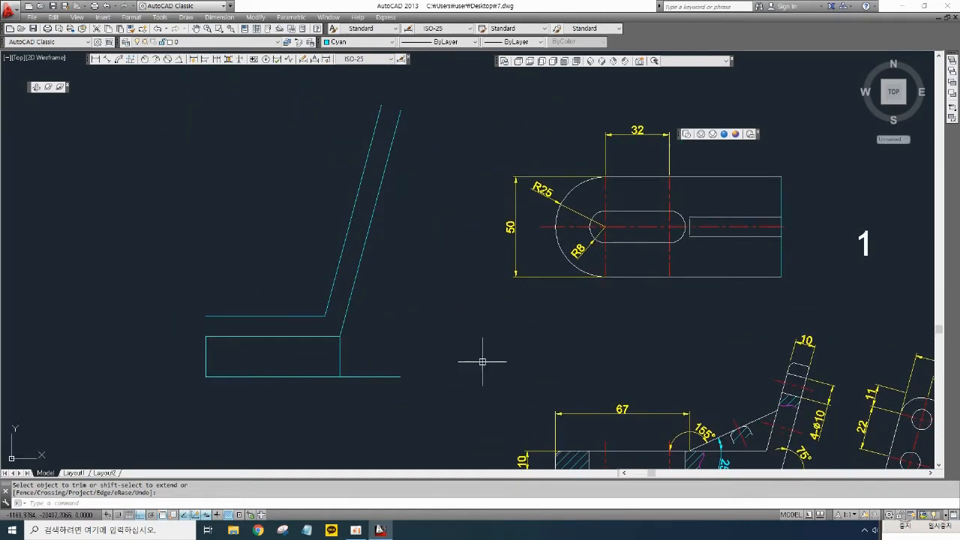
scroll(393, 317, up, 2)
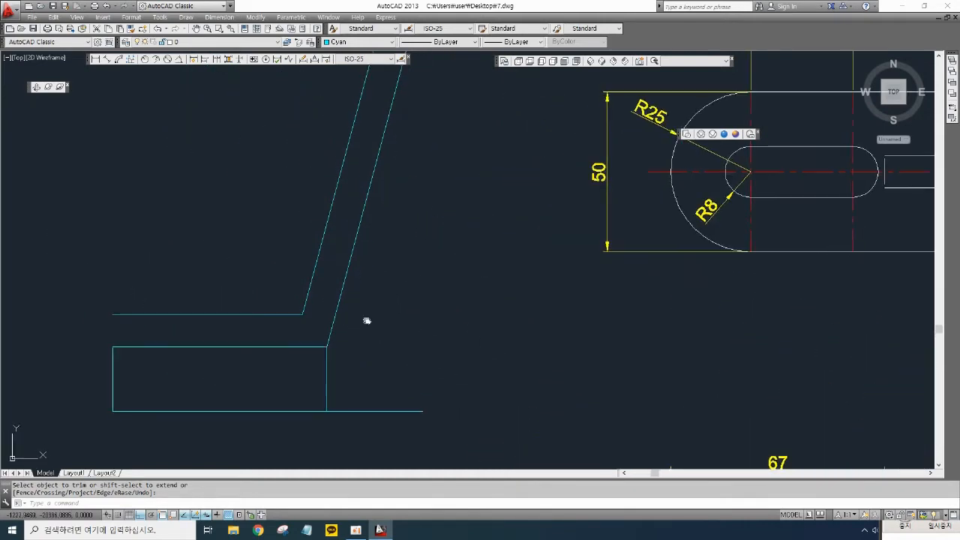
middle_drag(366, 319, 211, 239)
scroll(216, 244, down, 2)
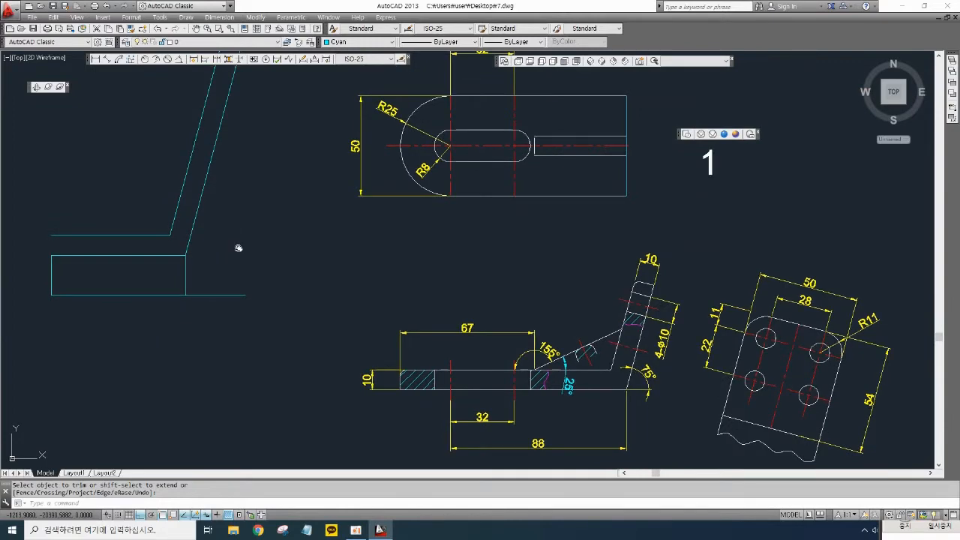
middle_drag(238, 249, 518, 350)
scroll(473, 349, up, 4)
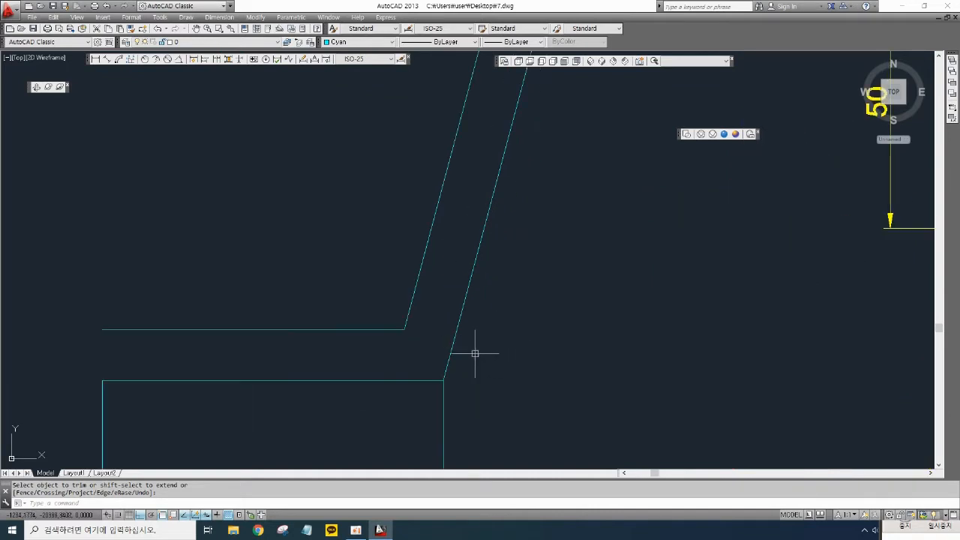
key(Escape)
text(l)
key(Return)
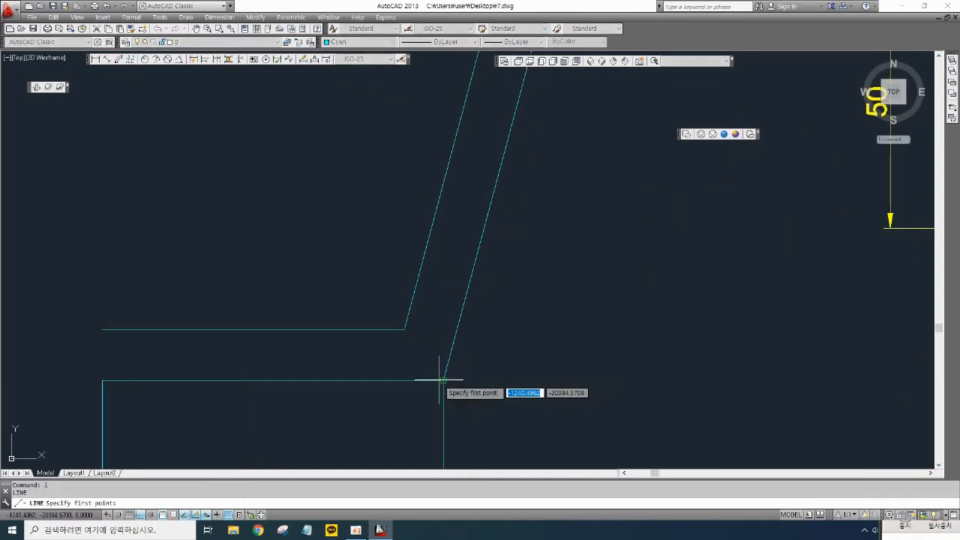
click(444, 380)
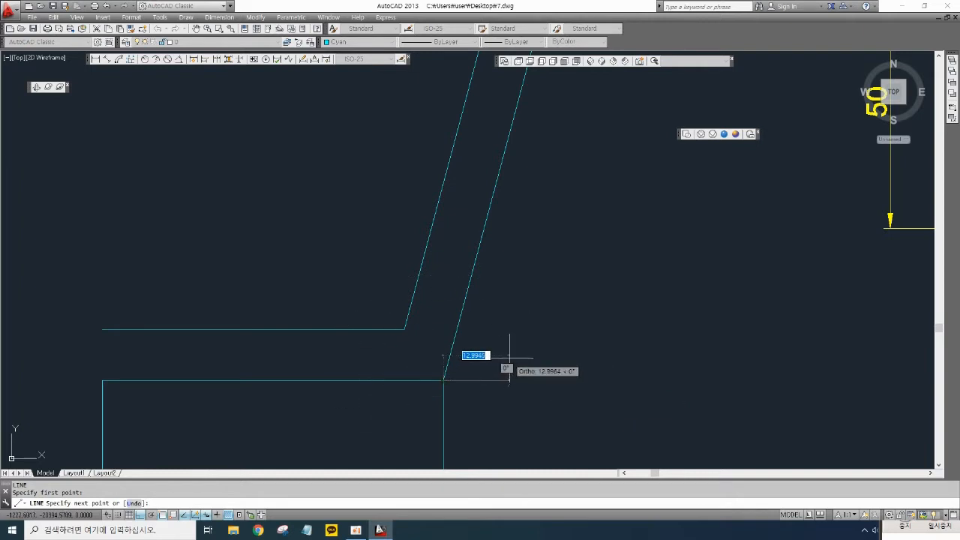
click(617, 380)
key(Return)
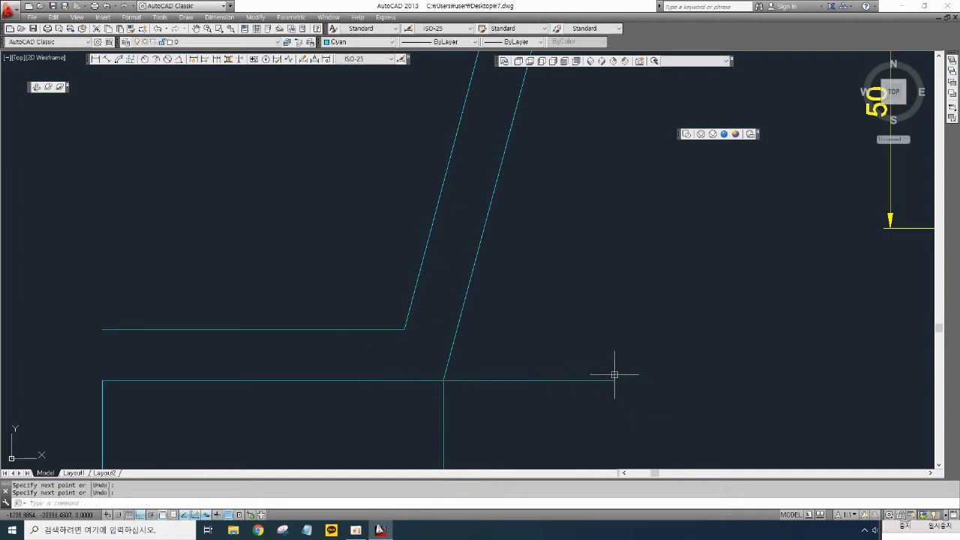
- Rotate the new horizontal line -15° about the block's upper right corner
middle_drag(518, 424, 525, 395)
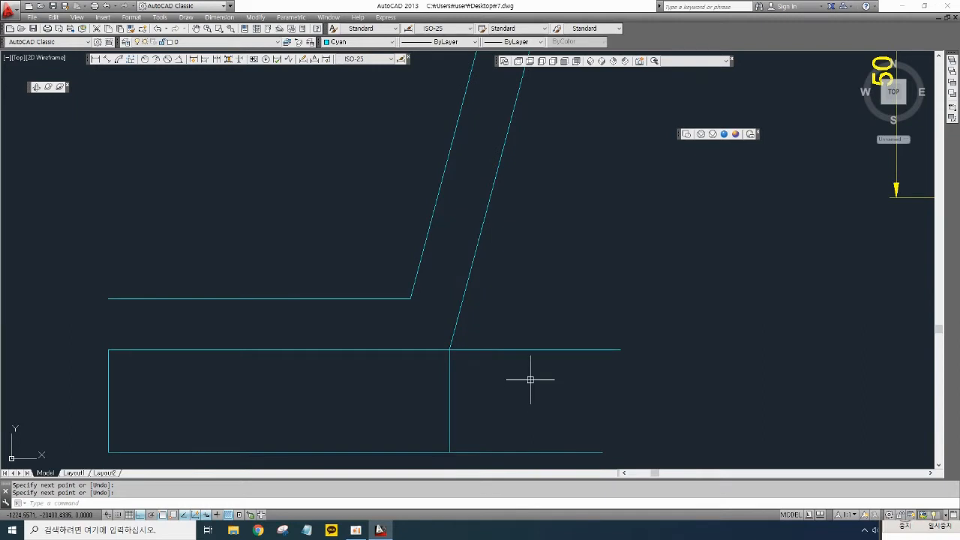
text(ro)
key(Return)
click(525, 350)
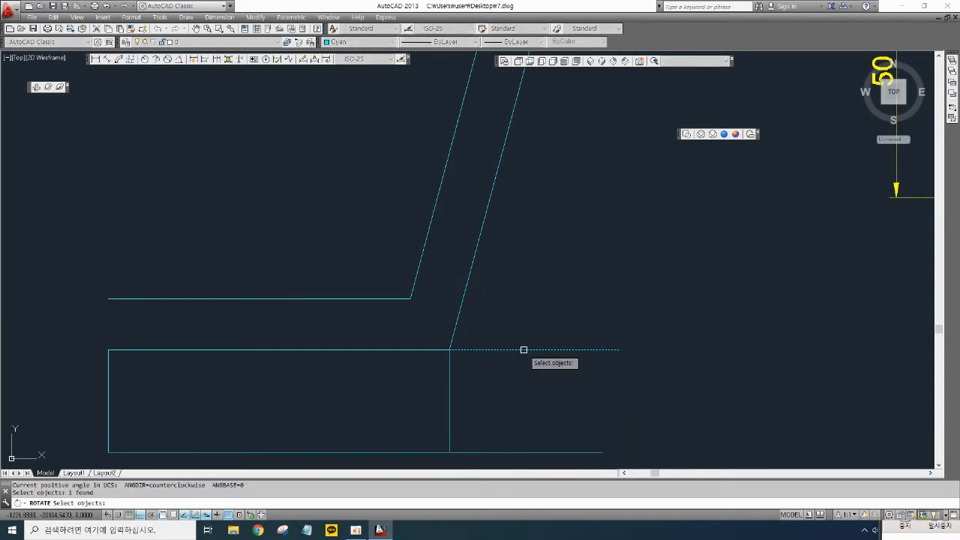
key(Return)
click(450, 349)
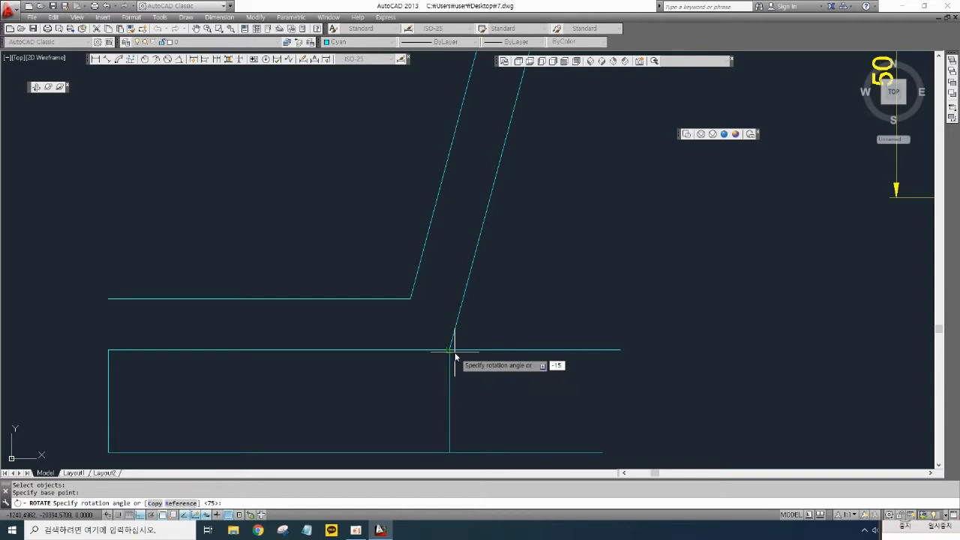
key(Return)
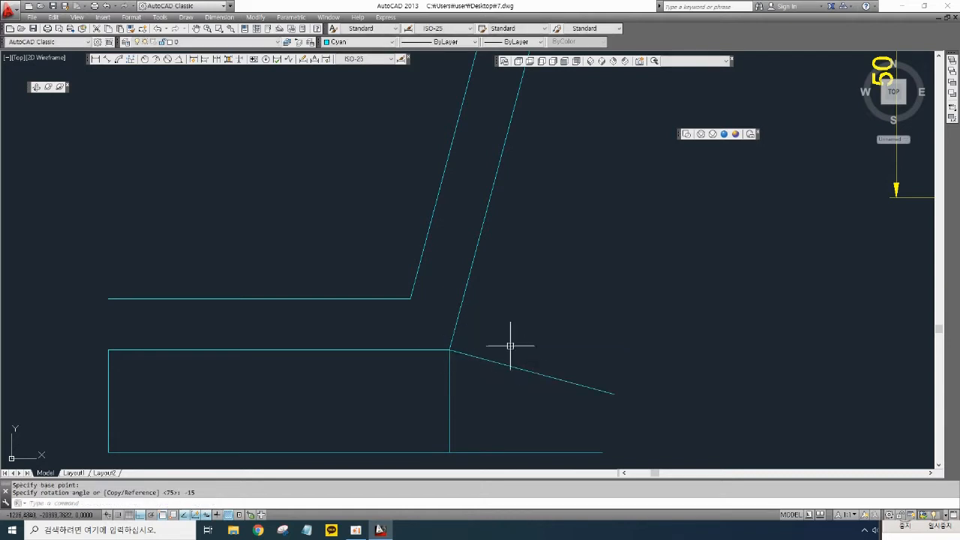
- Check the angle between the inner inclined line and the sloping line with an angular dimension, then erase that dimension
click(174, 59)
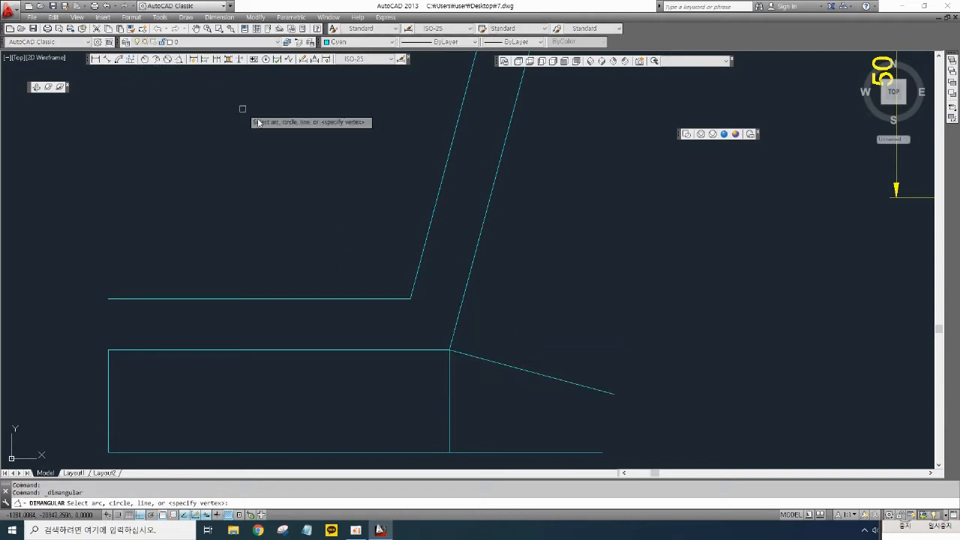
click(454, 324)
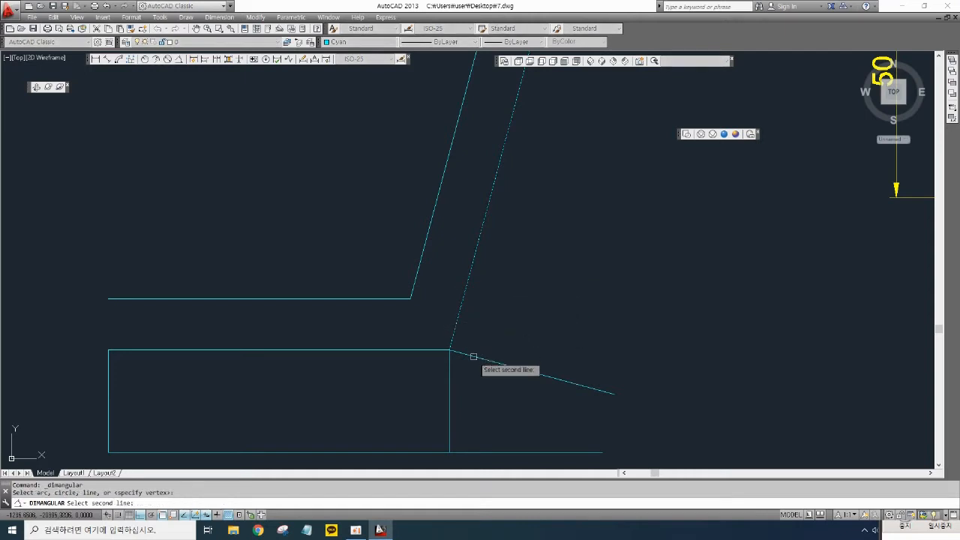
click(473, 356)
click(558, 323)
click(575, 331)
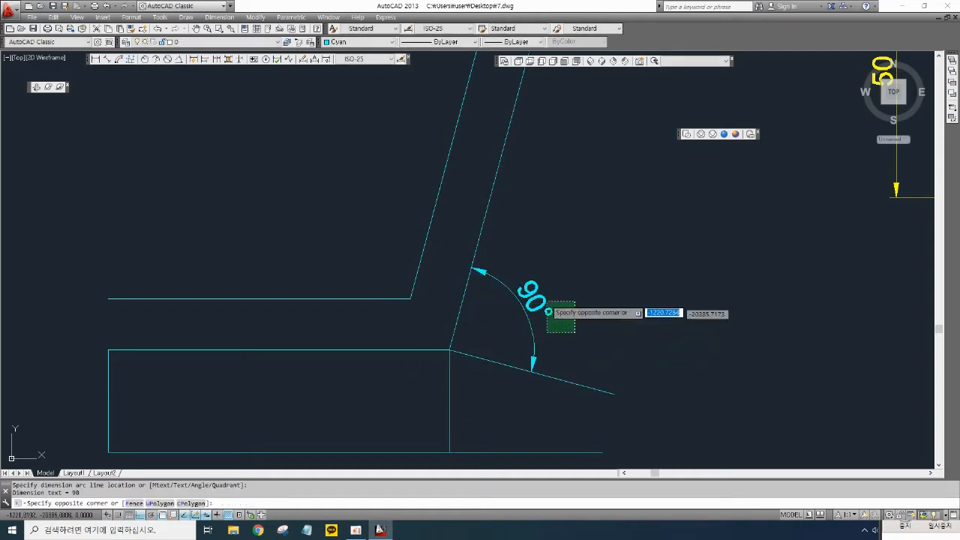
click(519, 267)
key(Delete)
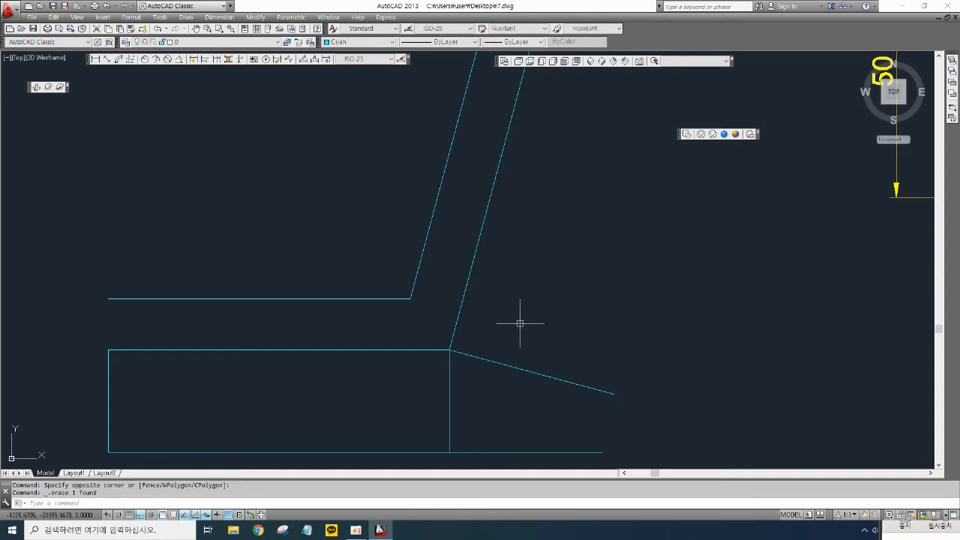
- Extend the sloping line's left end to the upper horizontal line
text(ex)
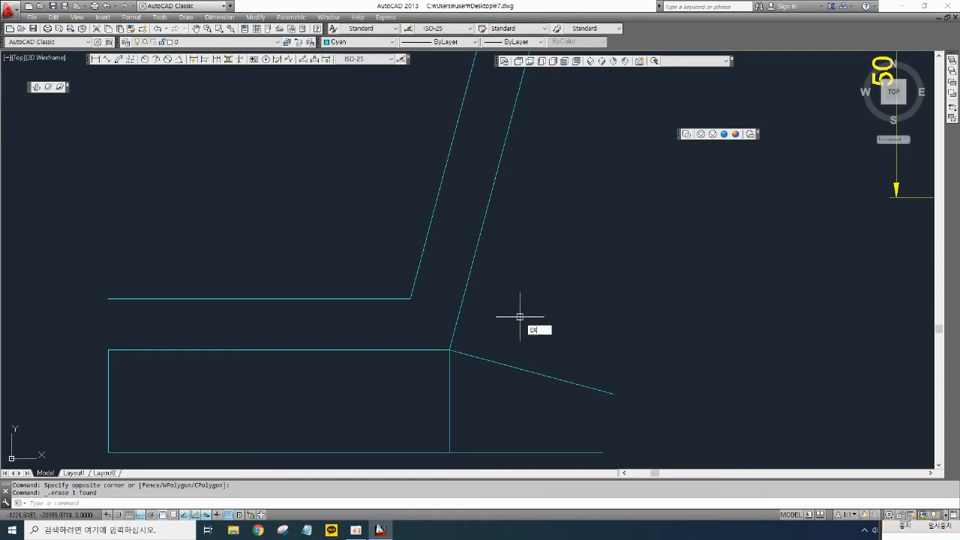
key(Return)
key(Return)
click(460, 354)
key(Return)
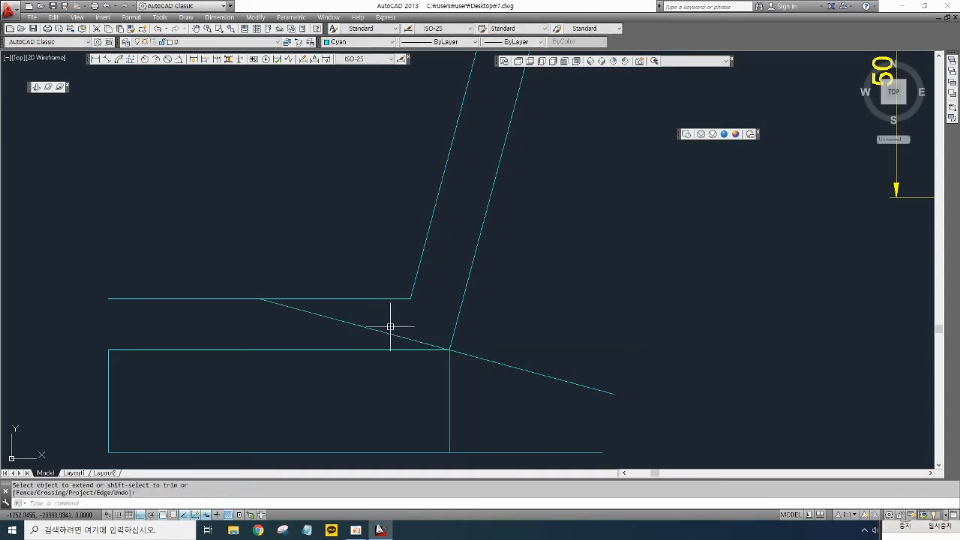
- Offset the sloping line 54 upward across the two inclined lines
scroll(390, 327, down, 2)
middle_drag(412, 317, 401, 343)
middle_drag(445, 366, 442, 384)
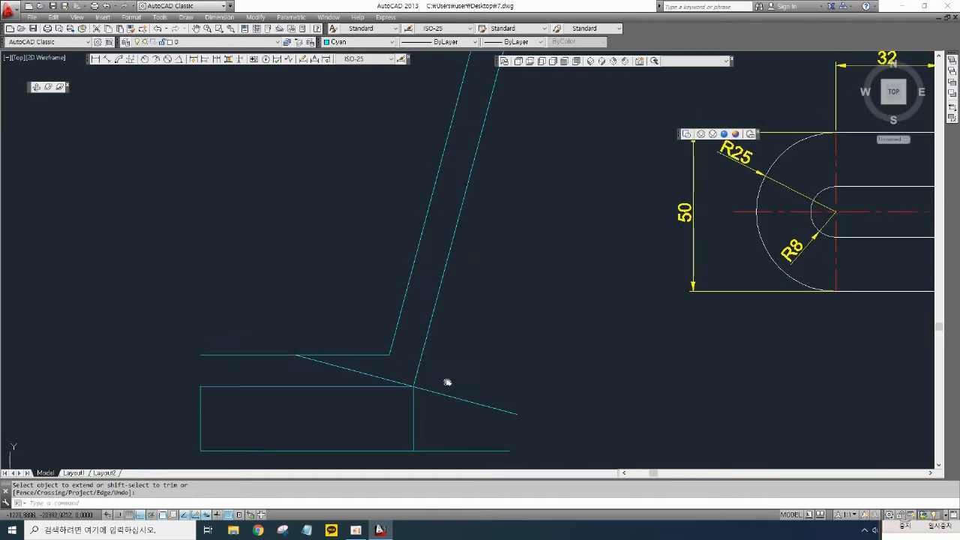
text(o)
key(Return)
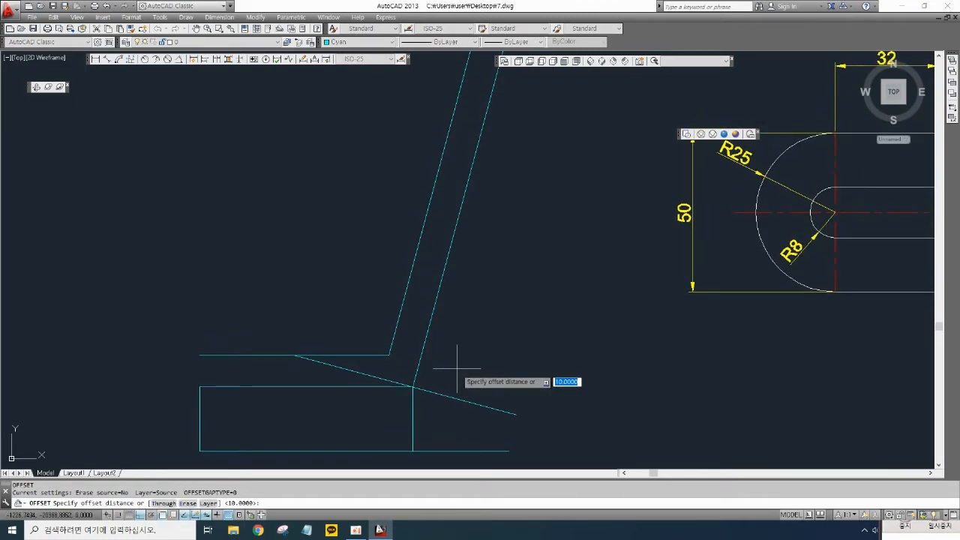
text(54)
key(Return)
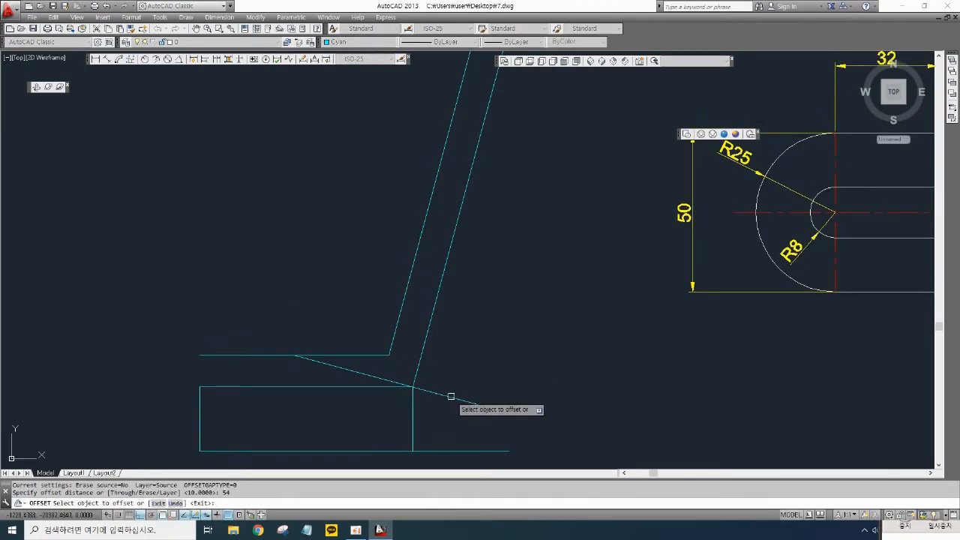
click(450, 396)
click(506, 296)
key(Return)
- Trim the offset line and the inclined lines so the offset line closes the bent part's top end
middle_drag(499, 300, 523, 283)
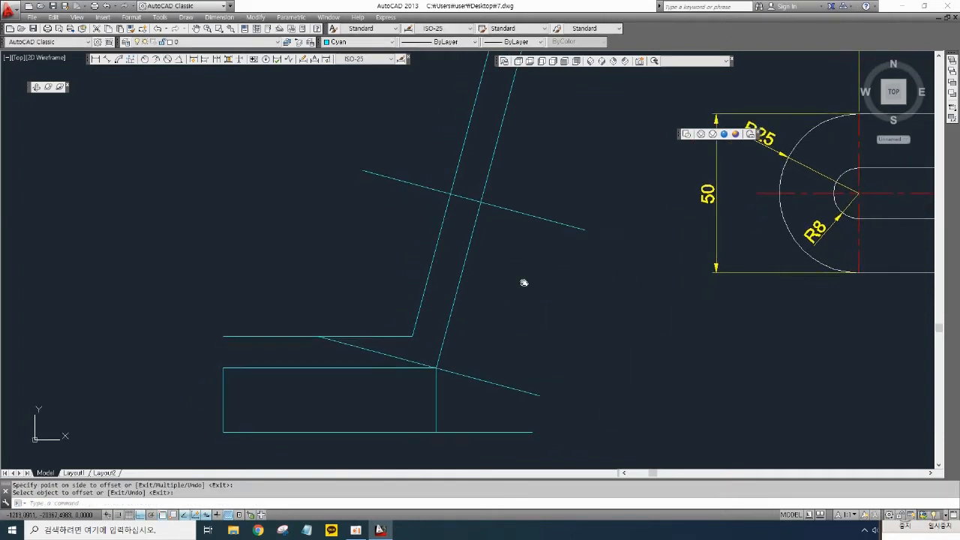
key(Return)
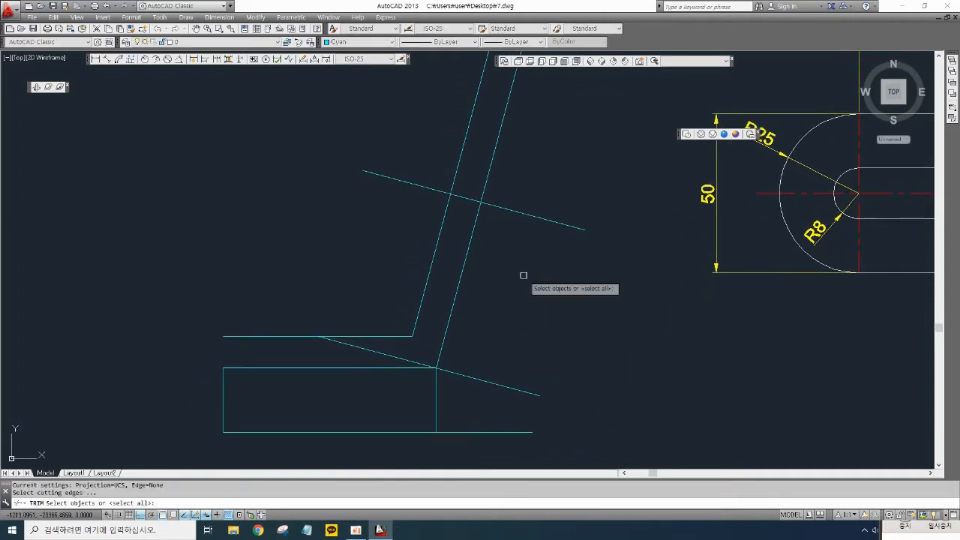
key(Return)
click(540, 250)
click(523, 187)
click(524, 180)
click(451, 143)
click(434, 150)
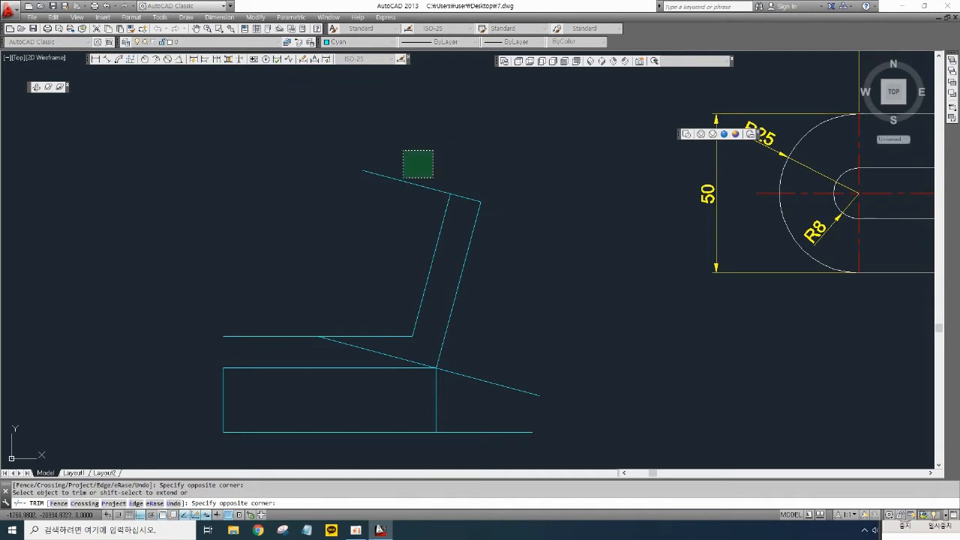
click(377, 192)
key(Escape)
- Erase the sloping construction line
click(443, 368)
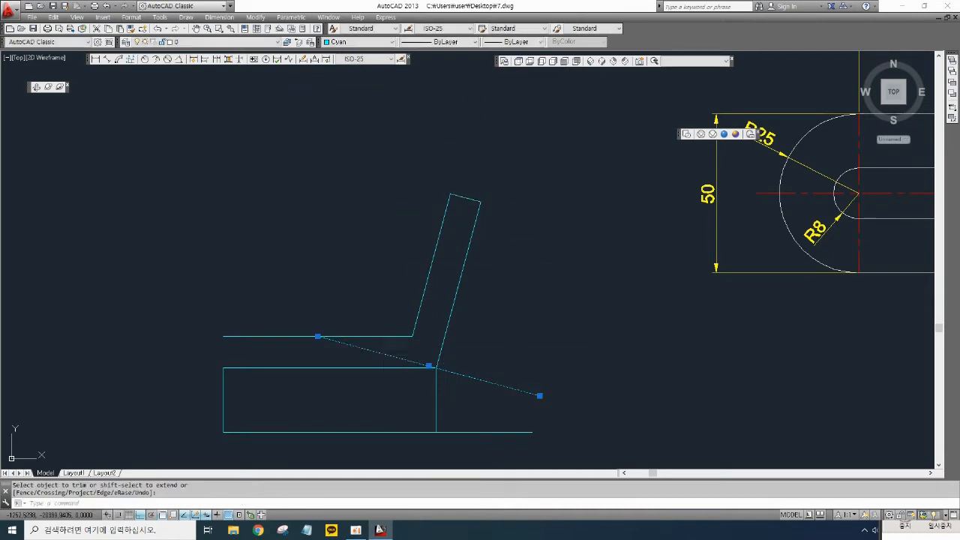
key(Delete)
mouse_move(461, 351)
middle_down()
mouse_move(399, 368)
mouse_move(348, 353)
middle_up()
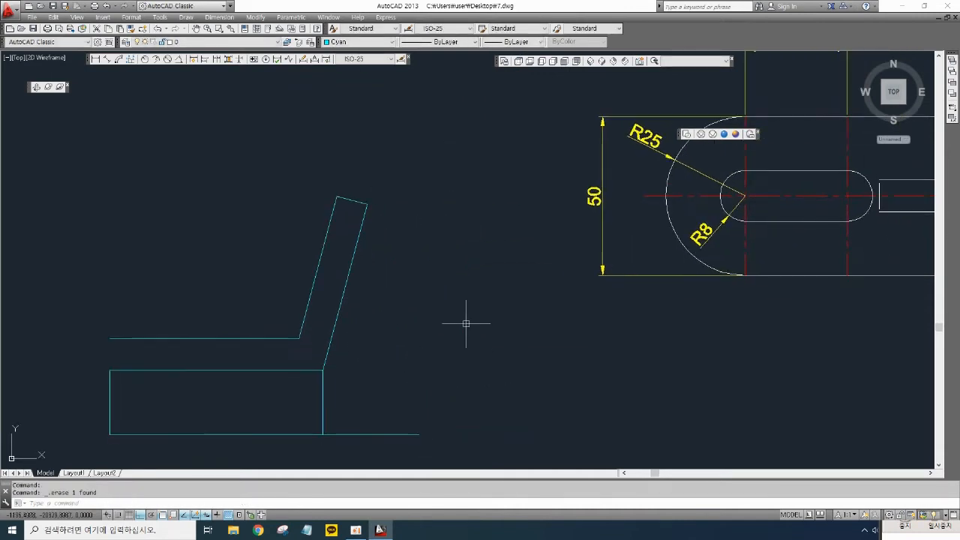
scroll(516, 330, down, 2)
mouse_move(594, 350)
middle_down()
mouse_move(454, 255)
mouse_move(402, 232)
mouse_move(478, 276)
middle_up()
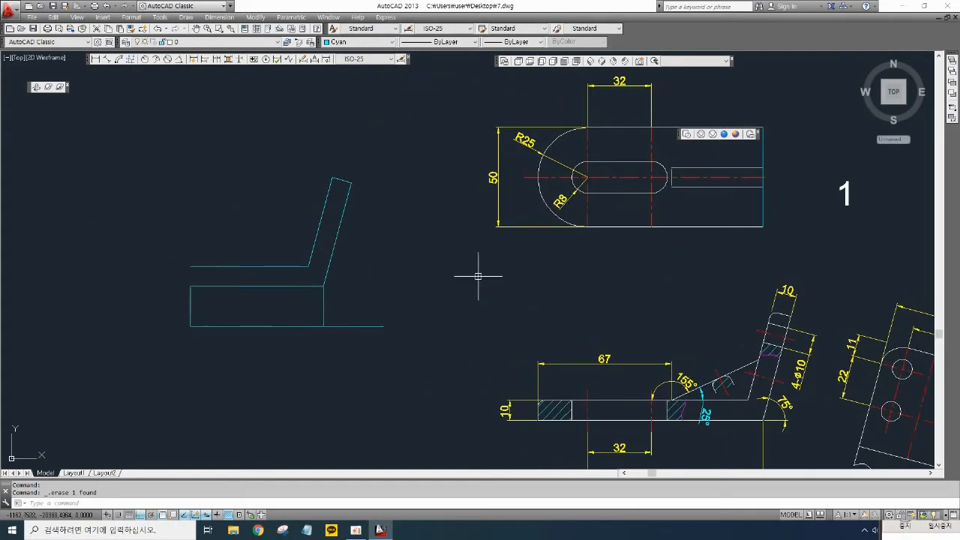
- Add an aligned dimension along the bent part's outer inclined edge
click(107, 60)
click(323, 285)
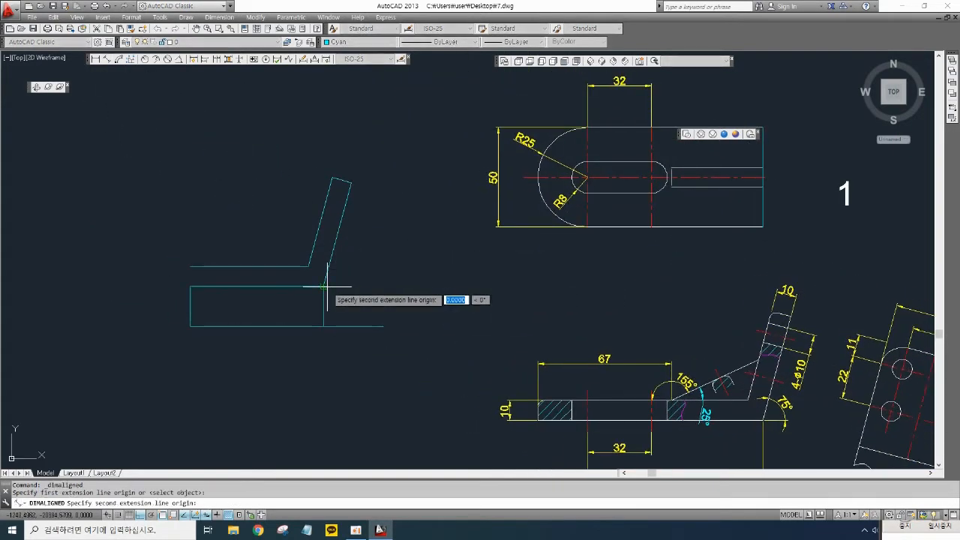
click(351, 182)
click(365, 241)
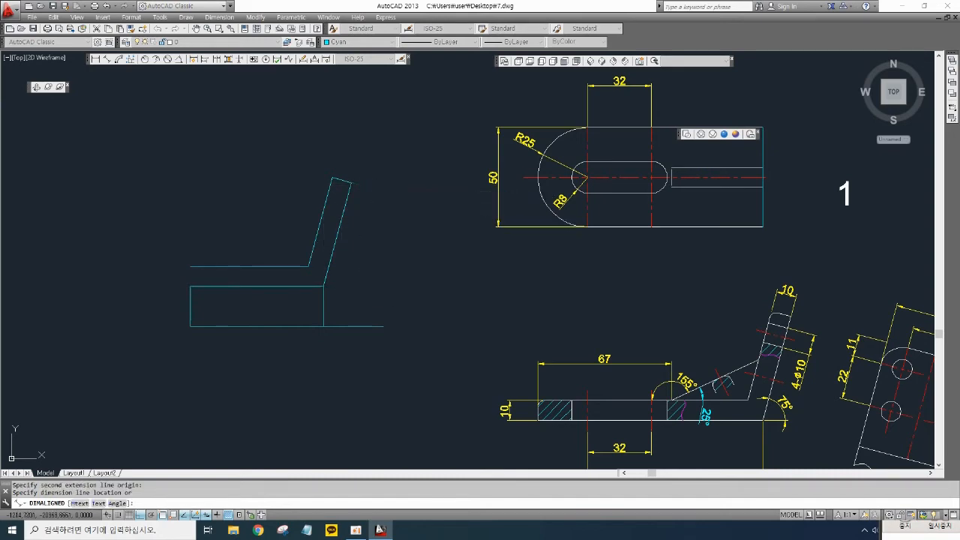
- In the SE isometric view, erase the top view's 32, R8, R25 and 50 dimensions
scroll(363, 241, up, 2)
scroll(365, 240, up, 1)
scroll(365, 240, down, 4)
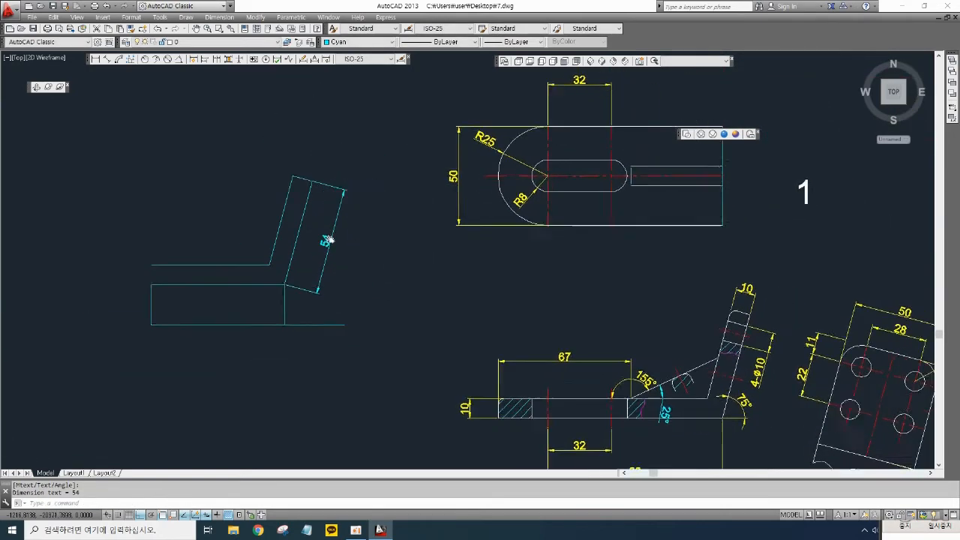
middle_drag(246, 210, 237, 204)
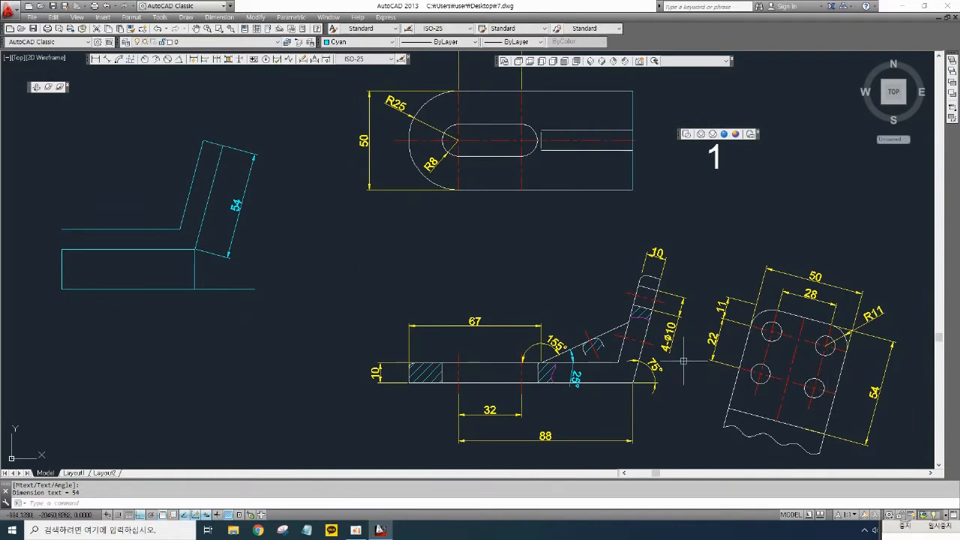
middle_drag(683, 361, 626, 336)
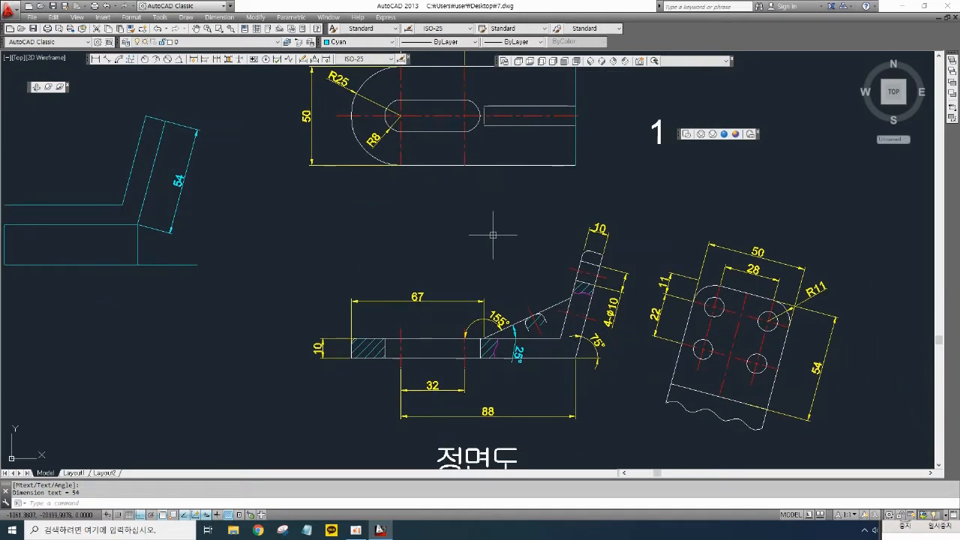
scroll(510, 237, down, 2)
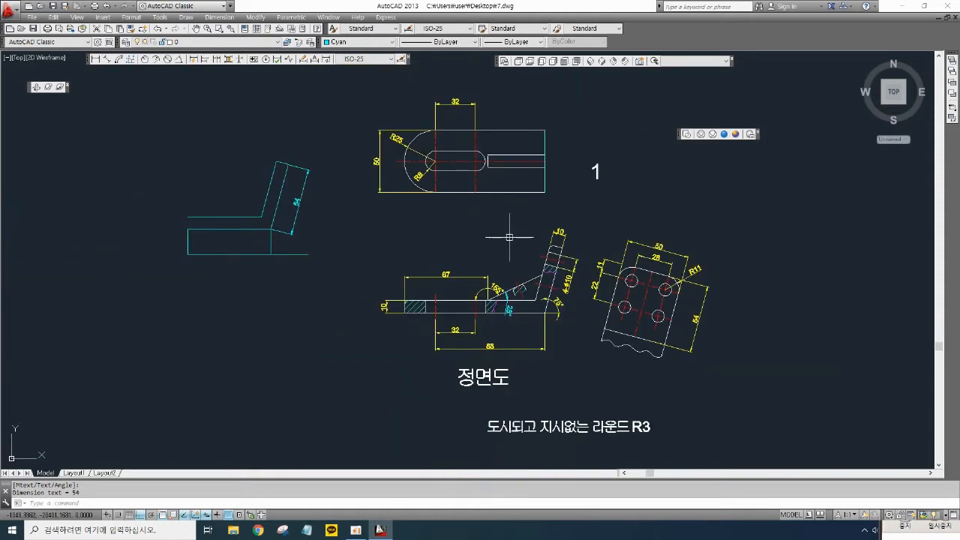
middle_drag(517, 236, 467, 235)
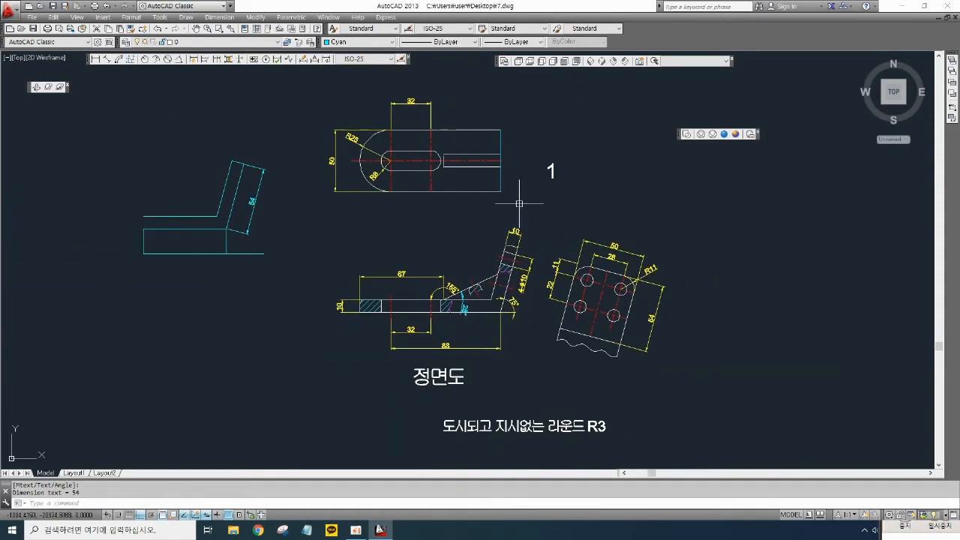
click(603, 63)
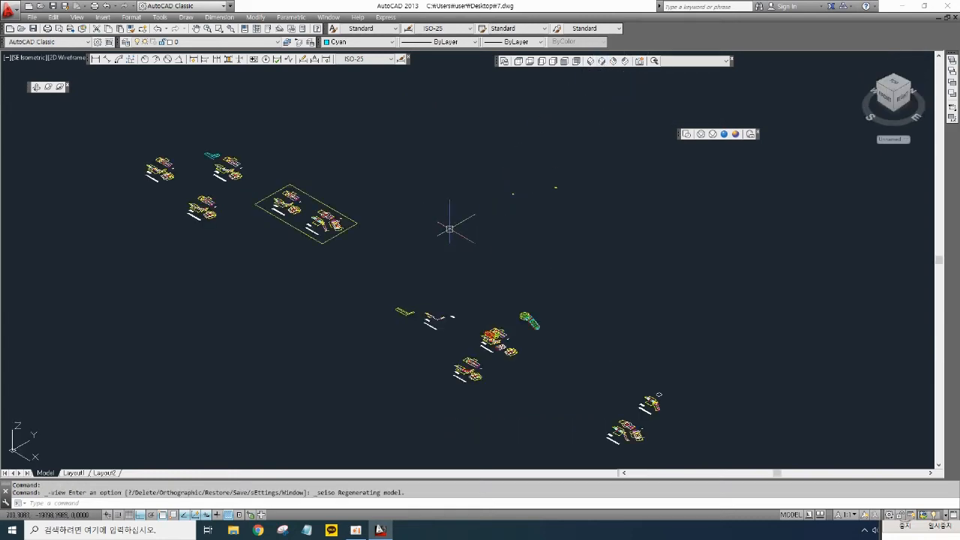
middle_drag(264, 186, 447, 277)
scroll(447, 278, up, 5)
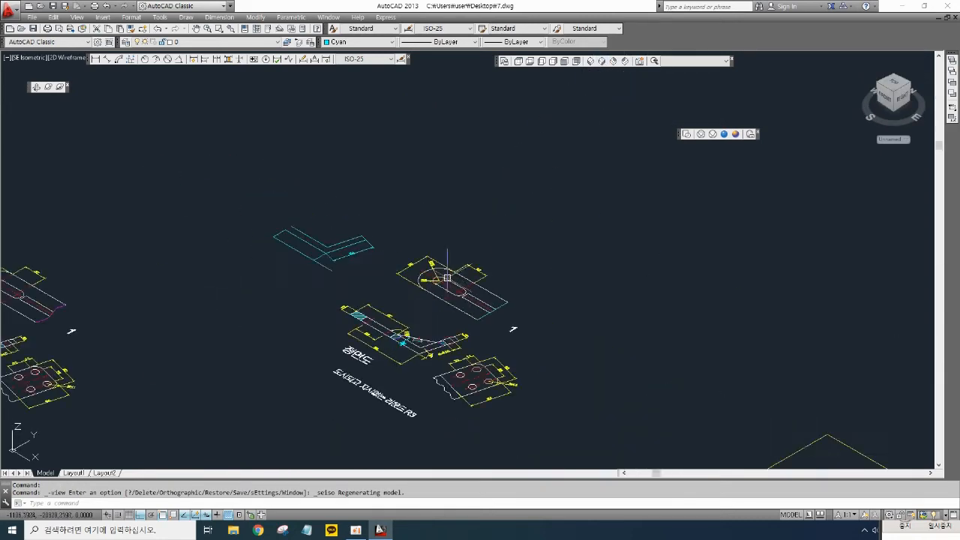
scroll(412, 312, up, 4)
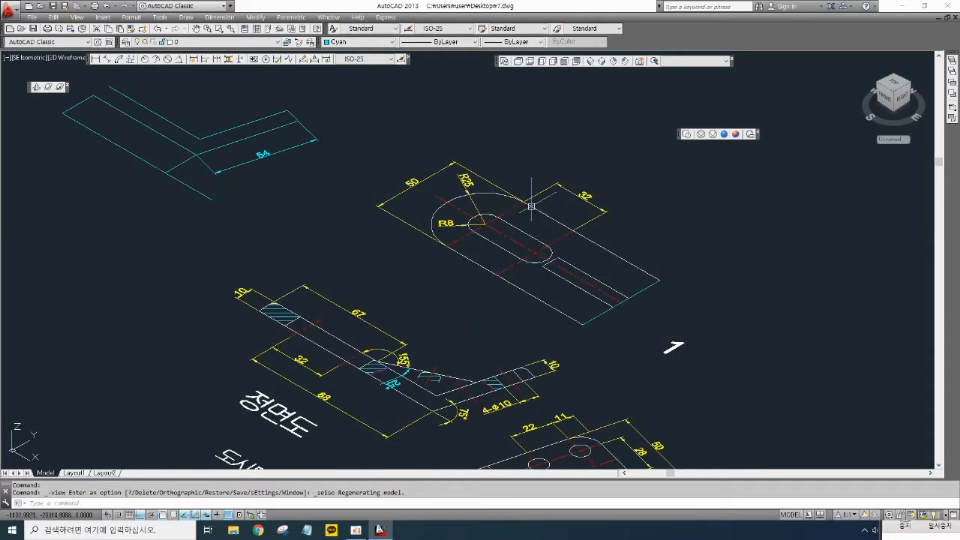
middle_drag(531, 207, 535, 205)
click(621, 225)
click(601, 199)
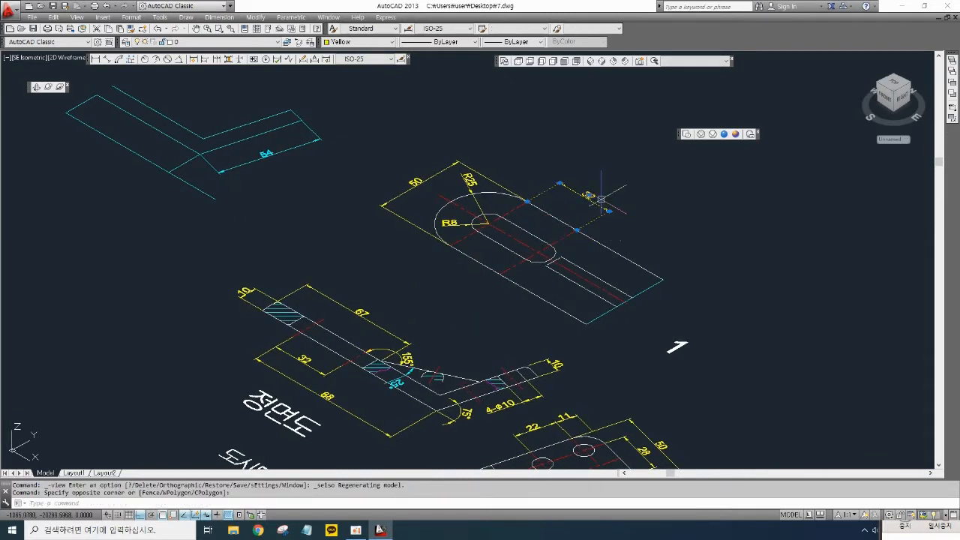
key(Delete)
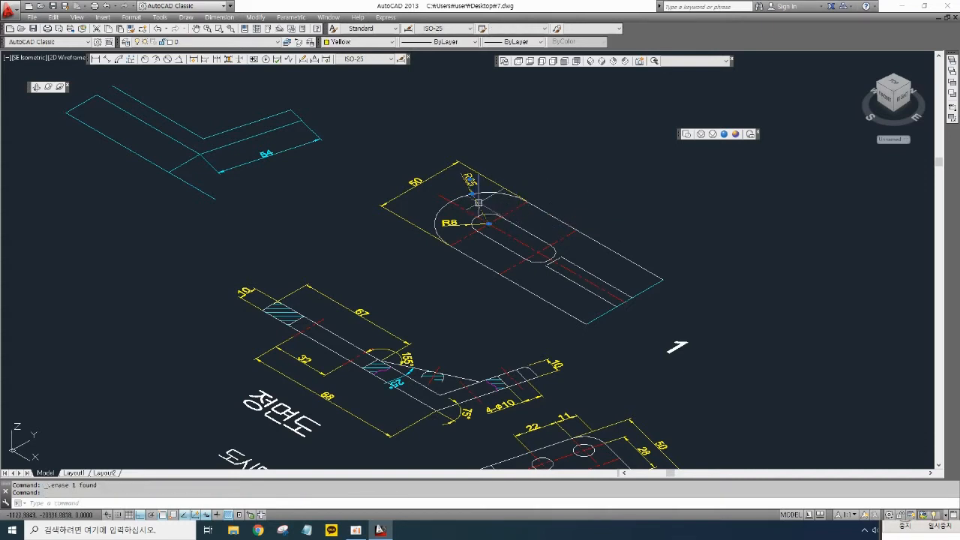
click(461, 223)
key(Delete)
click(466, 210)
key(Delete)
click(450, 178)
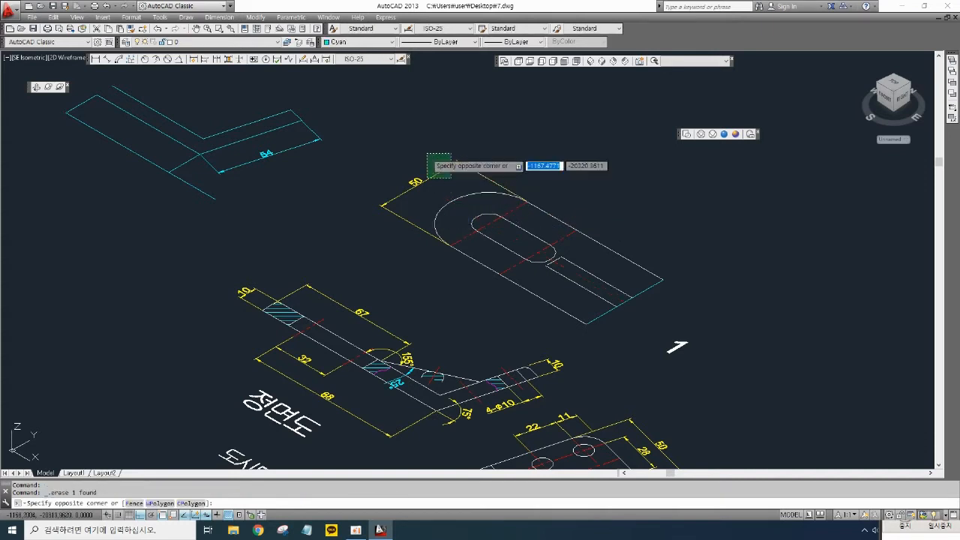
click(427, 153)
key(Delete)
- Erase the top view's center lines and the slot's straight extension lines
scroll(552, 245, up, 4)
click(536, 263)
click(512, 246)
key(Delete)
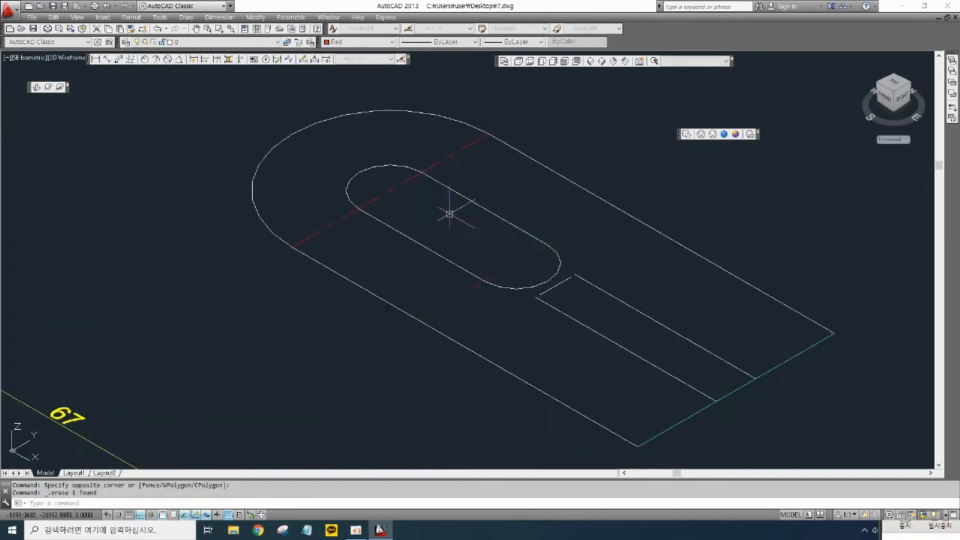
click(417, 197)
click(402, 192)
key(Delete)
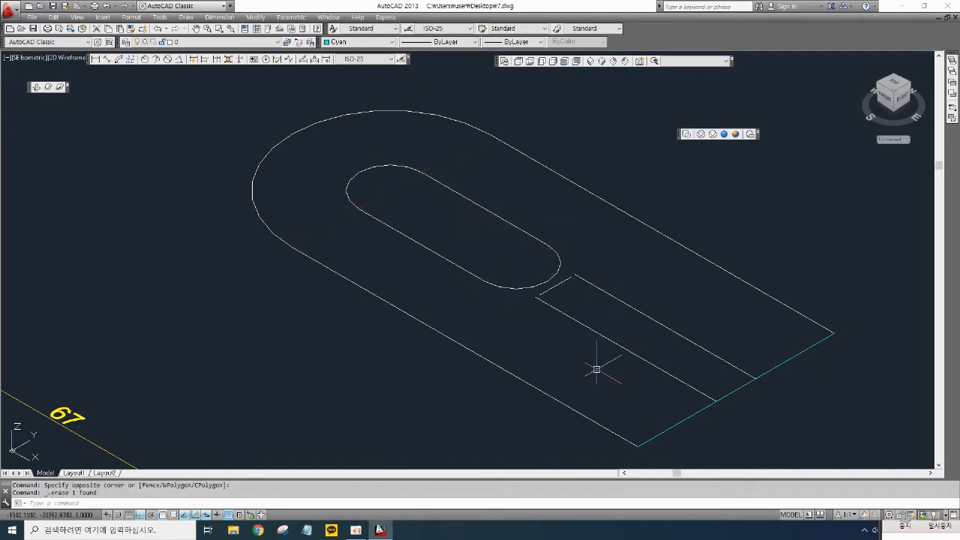
click(594, 366)
click(575, 276)
key(Delete)
scroll(625, 275, down, 3)
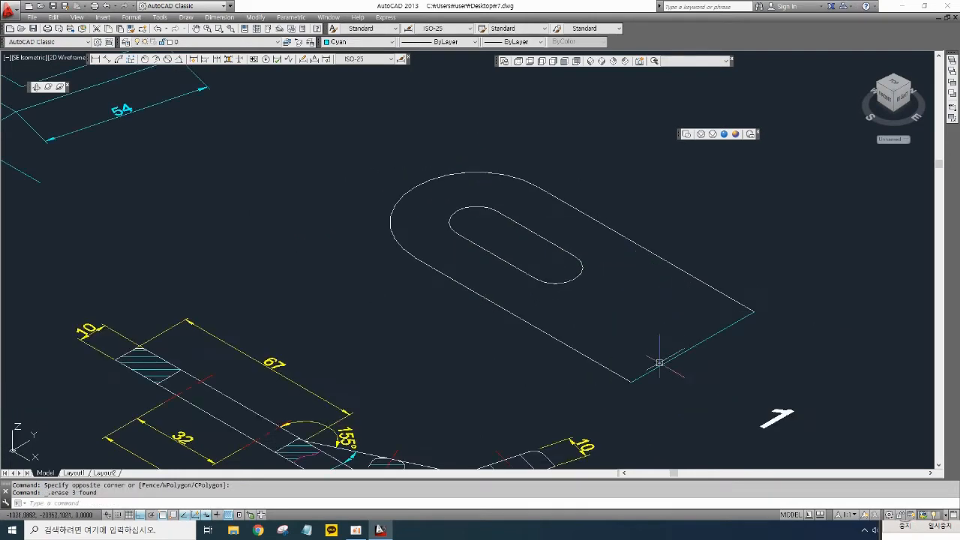
- Convert the top view's outer outline and slot into regions with the REGION command
middle_drag(658, 362, 578, 322)
middle_drag(520, 285, 540, 308)
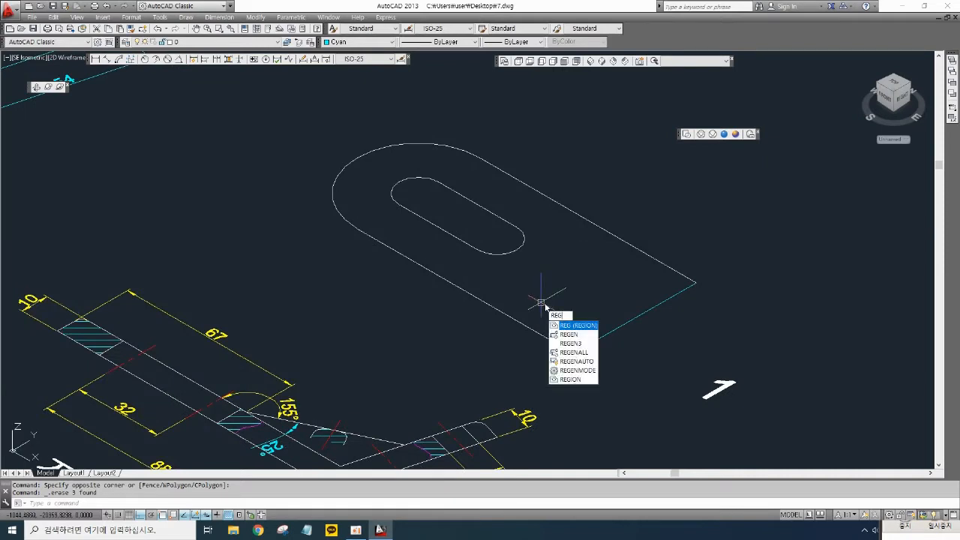
key(Return)
click(645, 352)
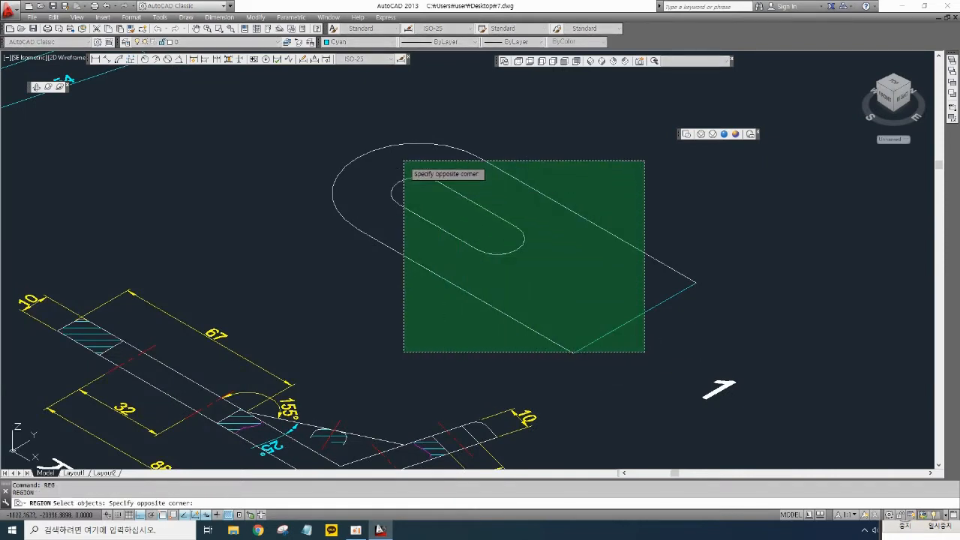
click(351, 125)
key(Return)
scroll(538, 226, down, 2)
middle_drag(538, 226, 583, 213)
scroll(275, 263, up, 4)
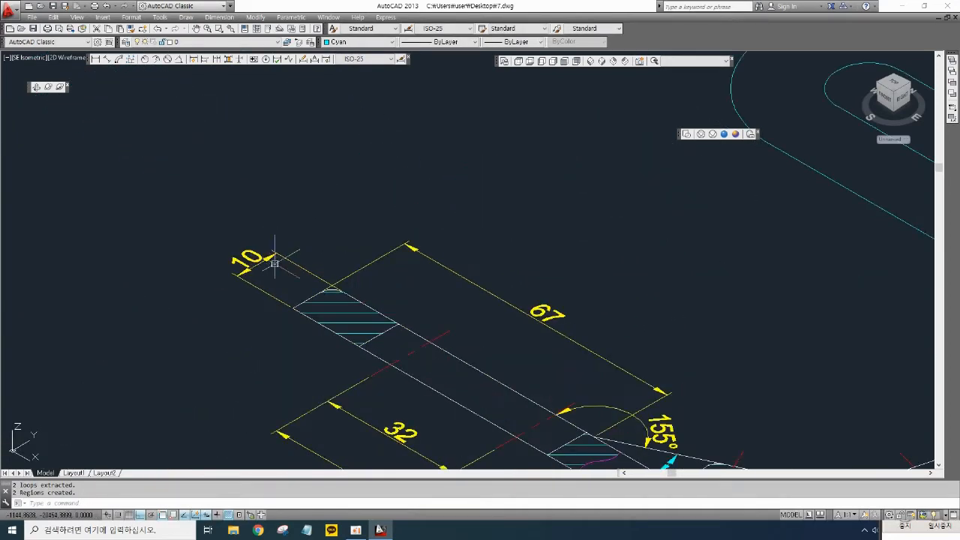
scroll(317, 274, down, 3)
scroll(546, 264, down, 1)
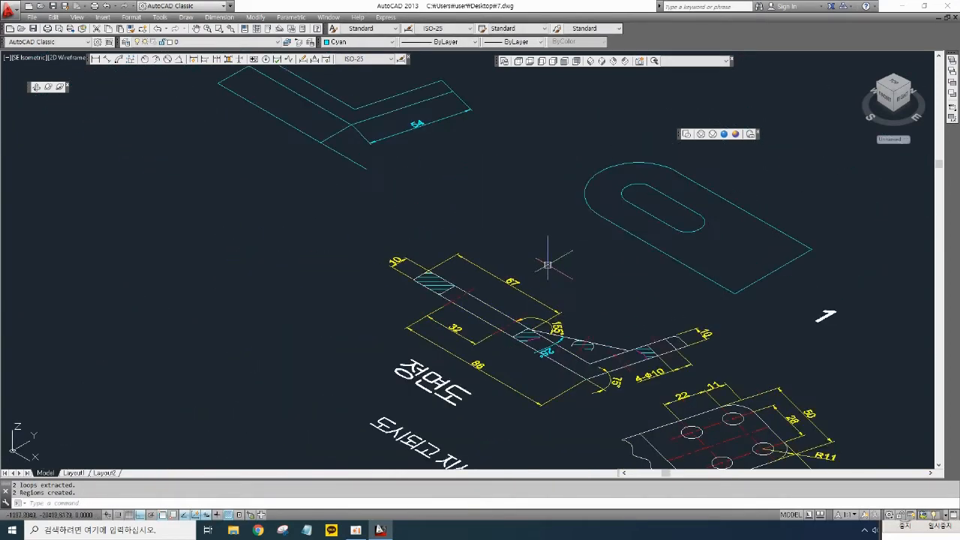
- Extrude the top view's outline and slot regions 10 mm
middle_drag(547, 264, 411, 304)
text(xt)
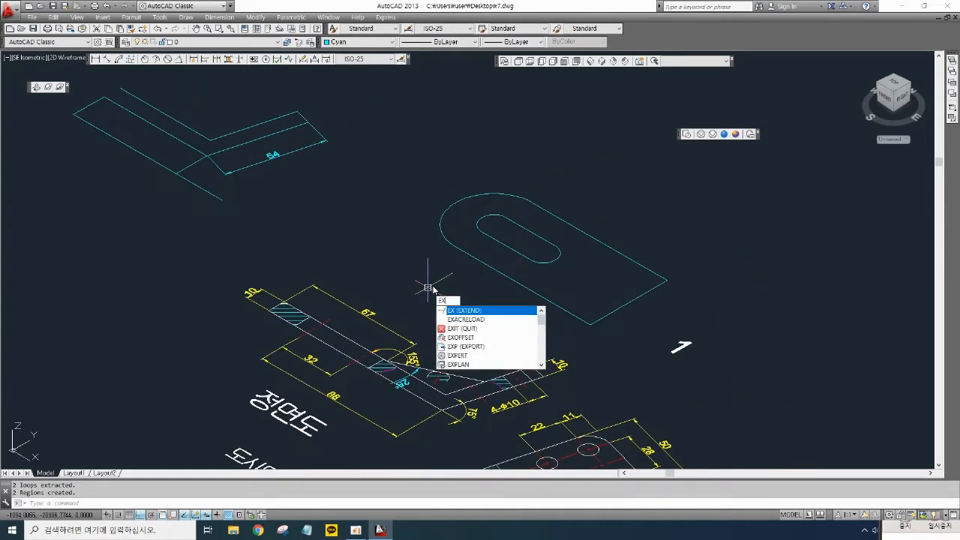
key(Return)
click(530, 310)
click(486, 225)
key(Return)
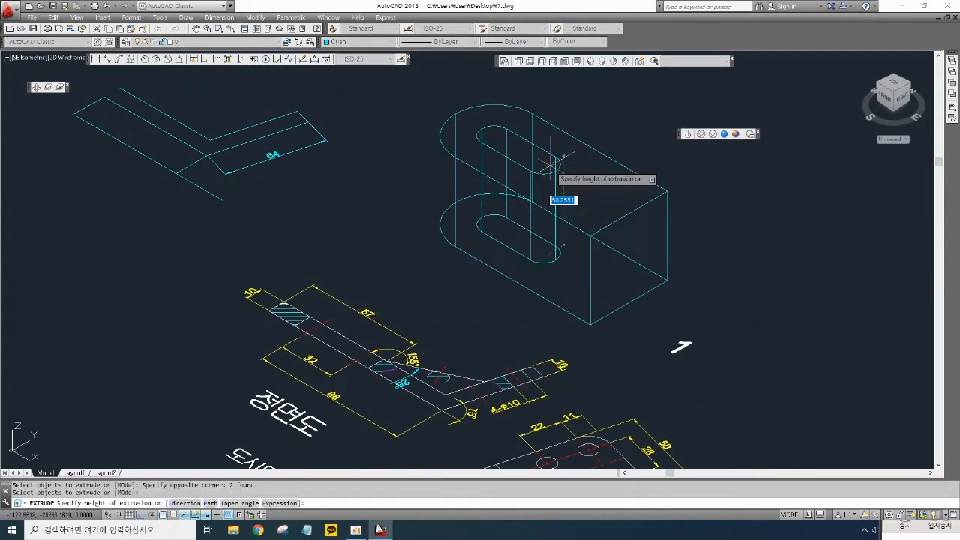
text(10)
key(Return)
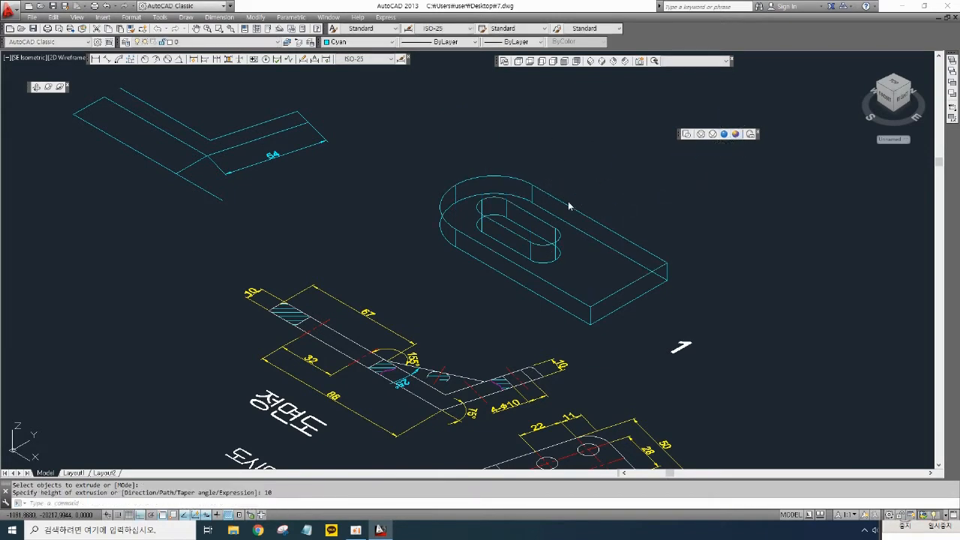
- Switch back to 2D Wireframe and change the slot solid's color to Red
click(687, 135)
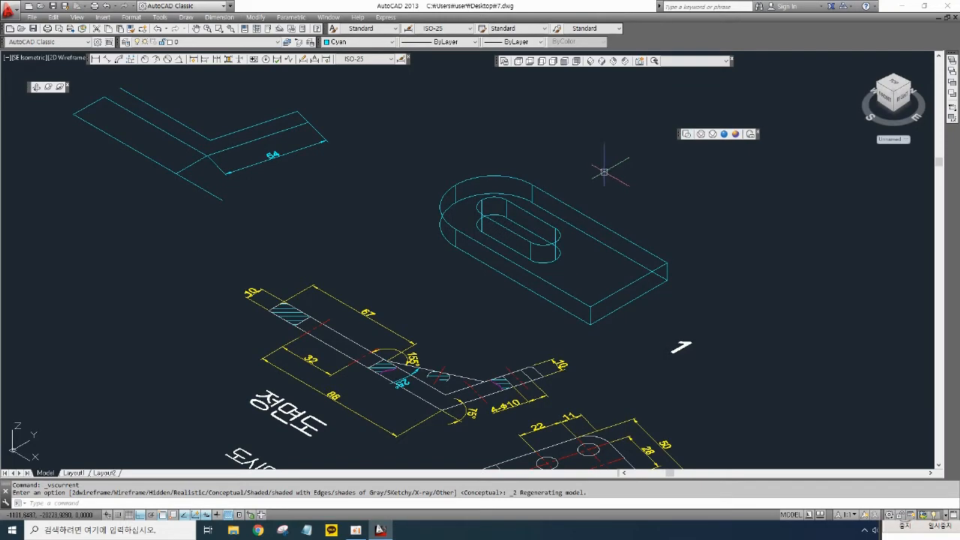
click(513, 209)
click(358, 42)
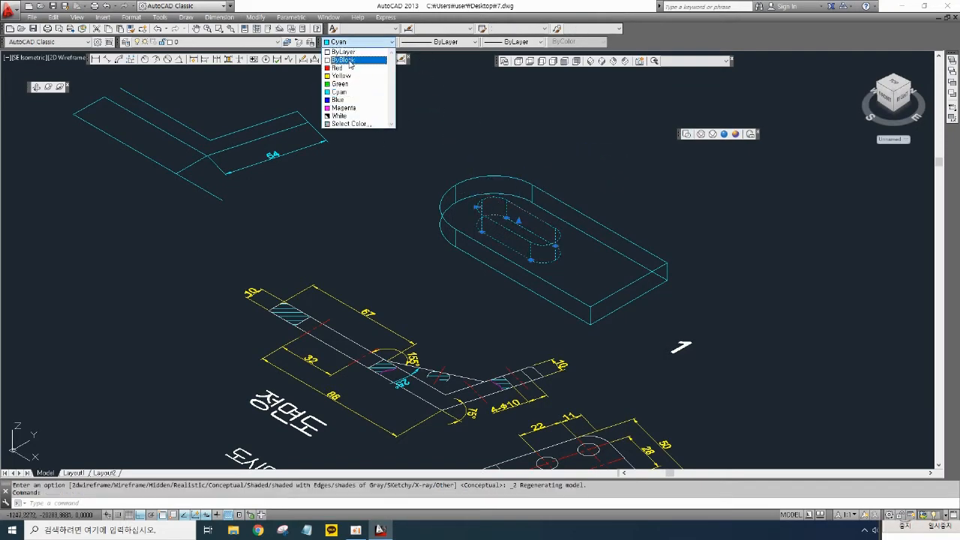
click(349, 65)
middle_drag(430, 190, 410, 212)
key(Escape)
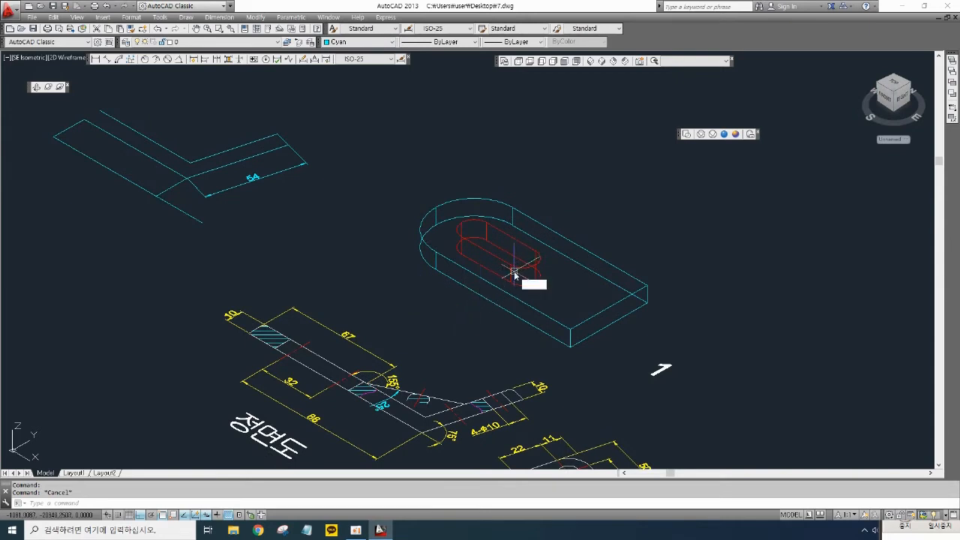
- Subtract the slot solid from the plate solid
text(su)
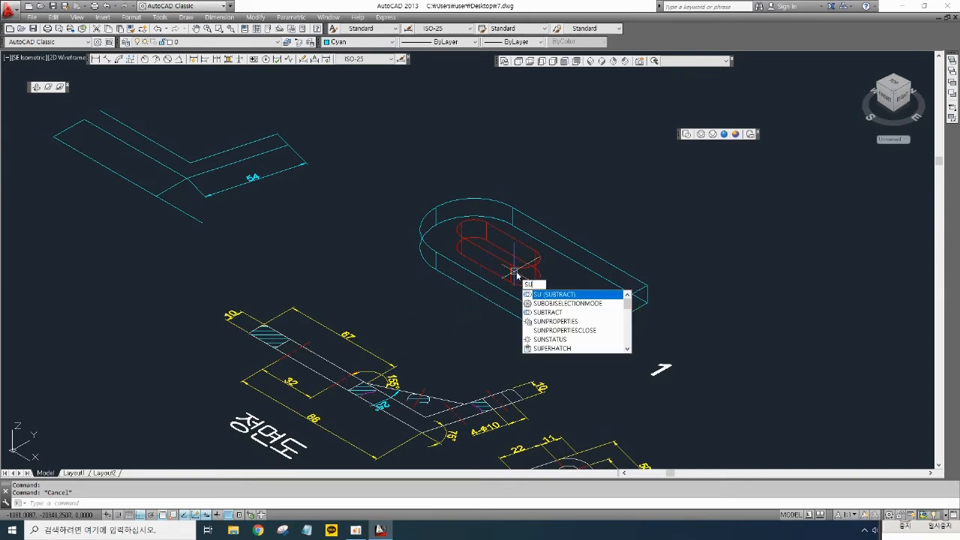
key(Return)
click(564, 254)
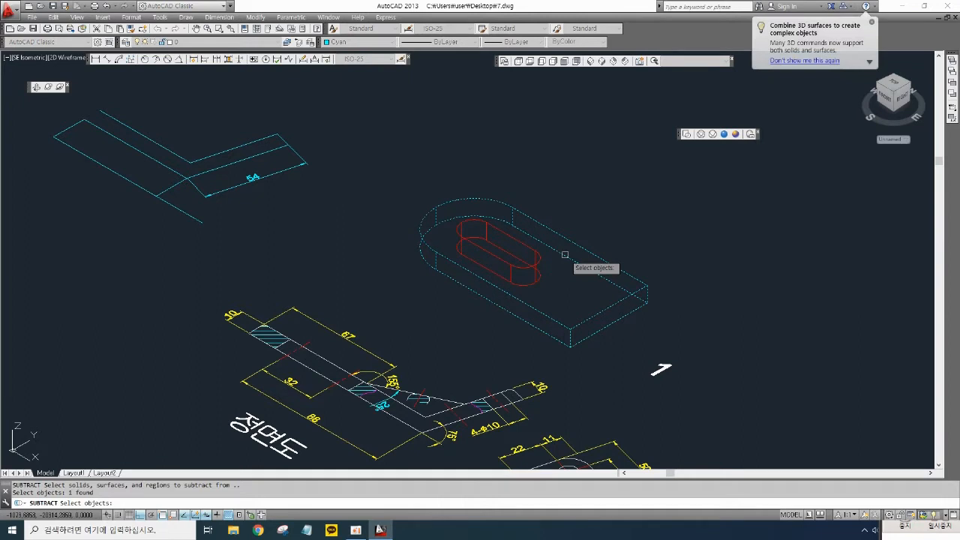
key(Return)
click(529, 269)
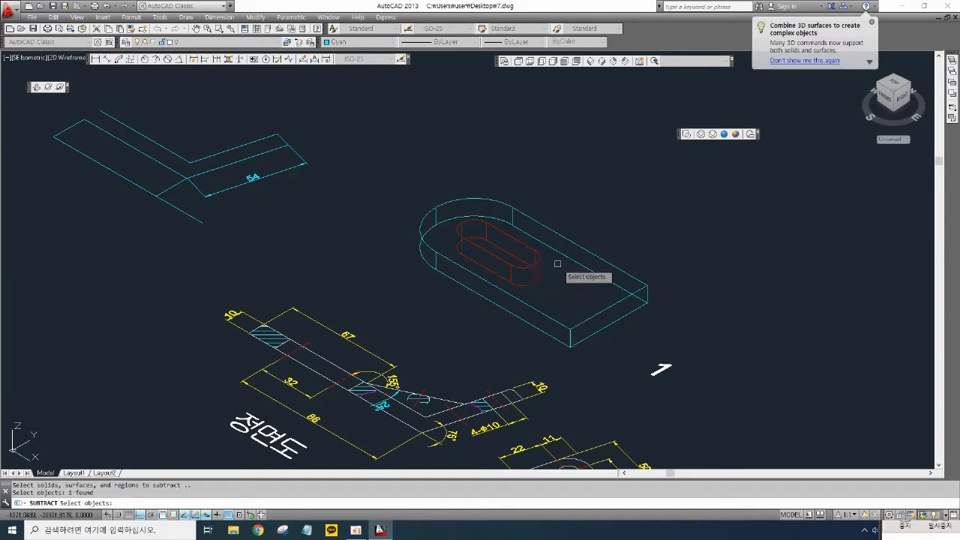
key(Return)
- Preview the slotted plate in Conceptual style, then return to 2D Wireframe
click(735, 134)
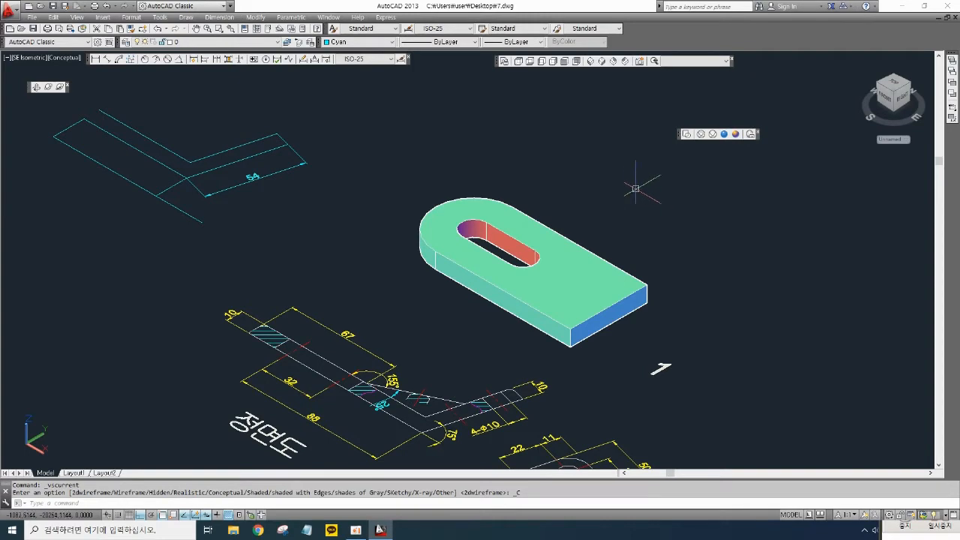
middle_drag(660, 225, 661, 174)
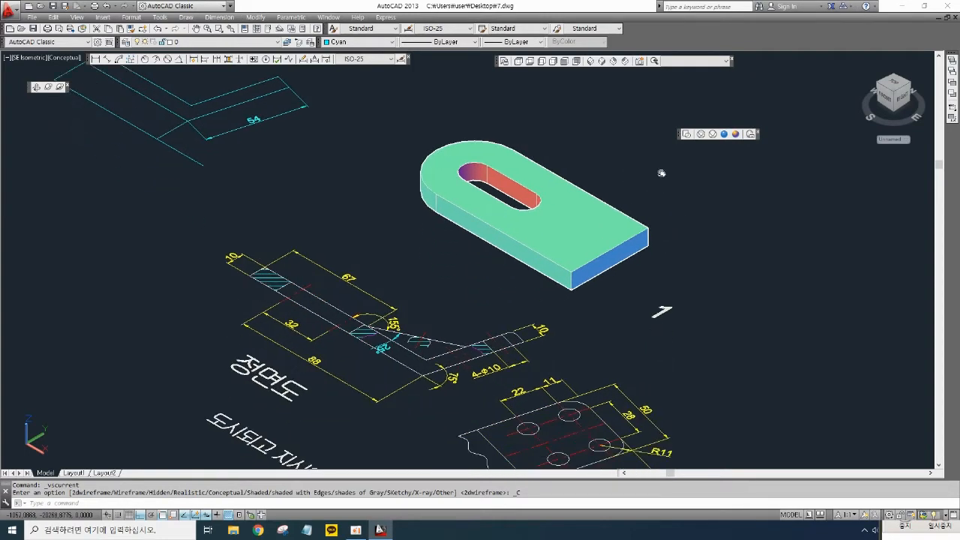
click(686, 134)
- Erase the second top view's 54 dimension and the center lines around its lower holes
middle_drag(596, 306, 571, 265)
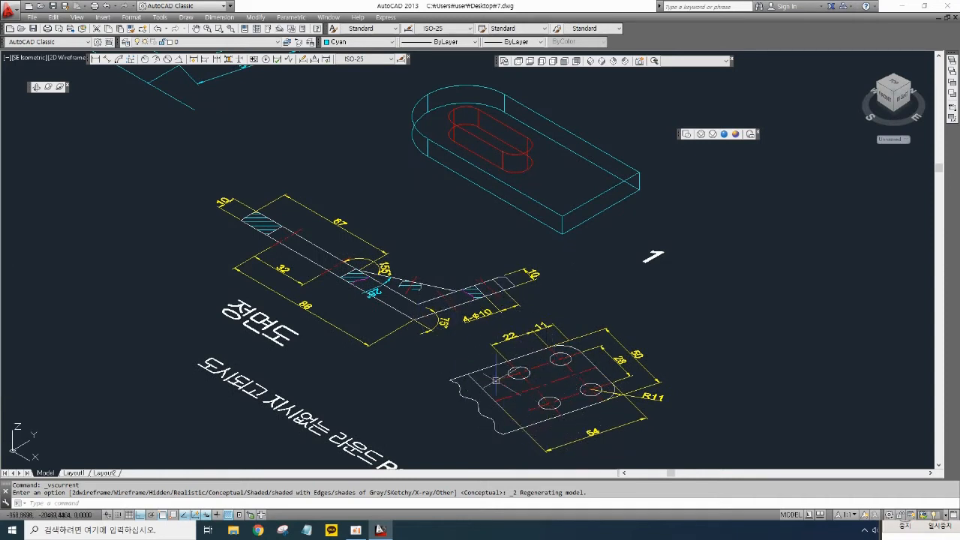
scroll(465, 359, up, 2)
scroll(493, 328, down, 2)
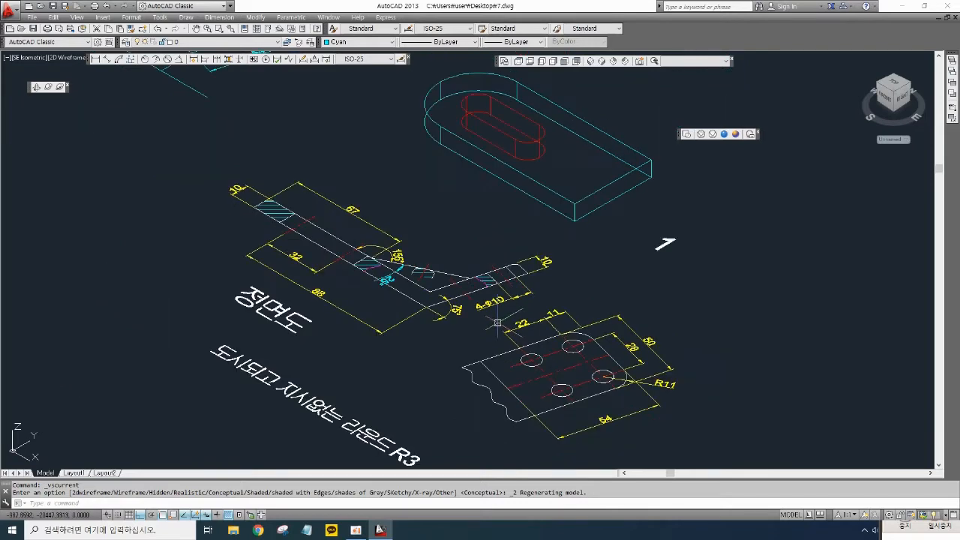
scroll(568, 321, up, 6)
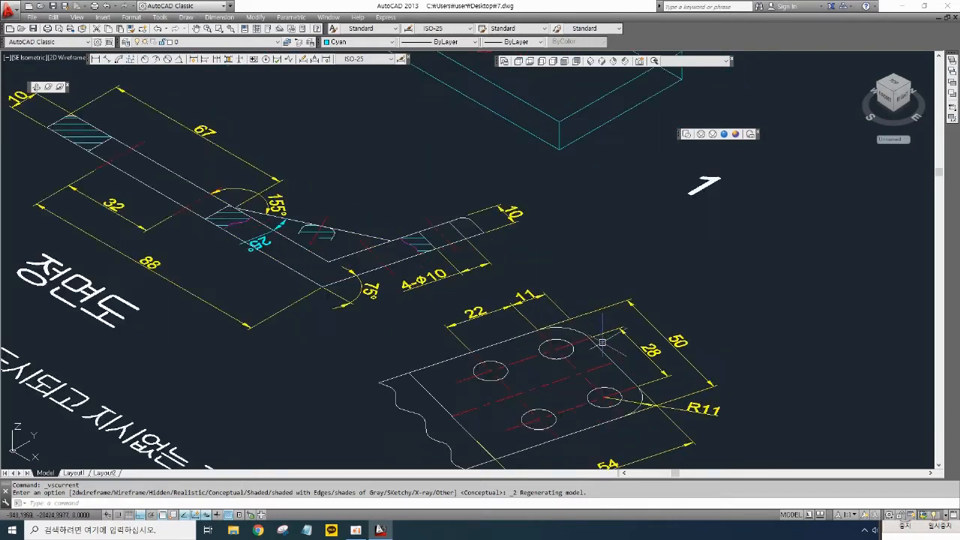
middle_drag(621, 279, 667, 300)
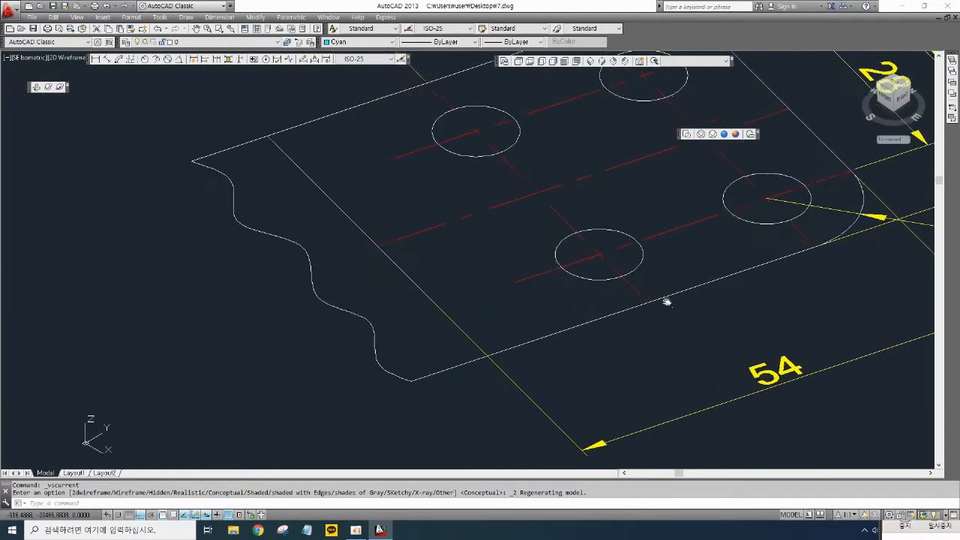
click(720, 438)
click(682, 395)
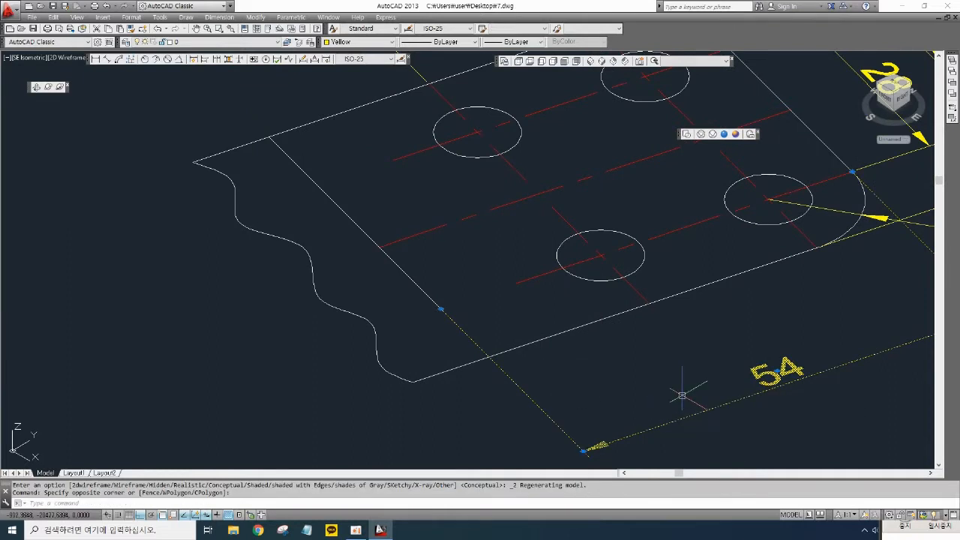
key(Delete)
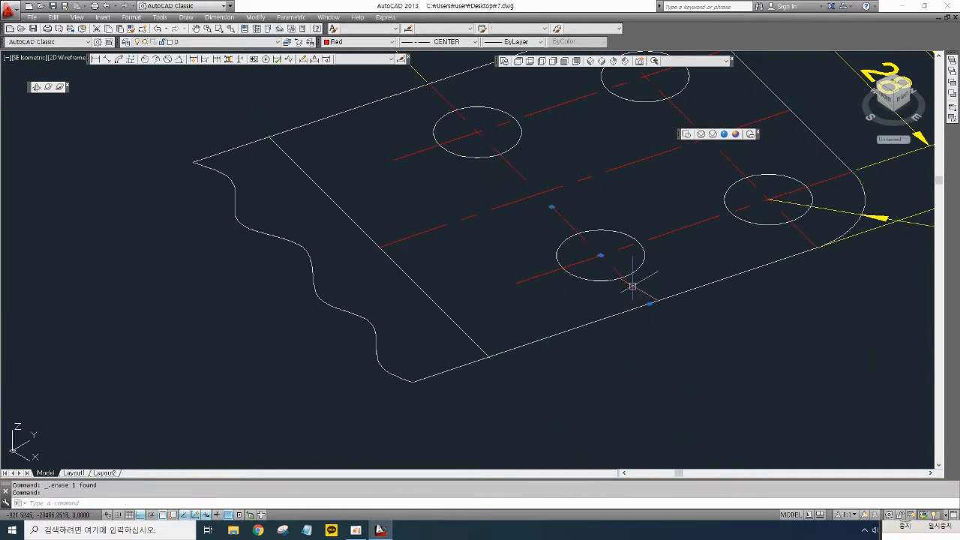
click(623, 259)
click(600, 246)
key(Delete)
click(563, 194)
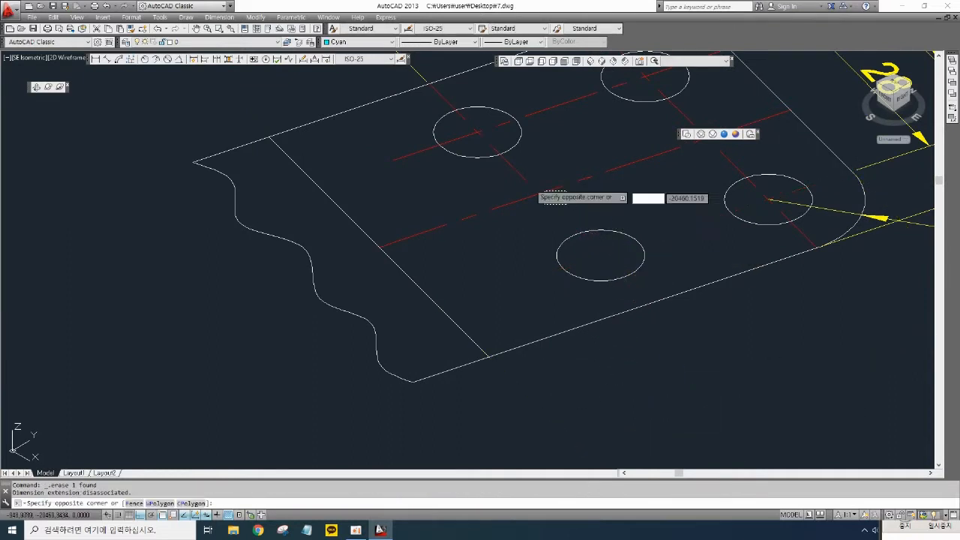
click(519, 171)
key(Delete)
- Erase the center lines and the 28, 50 and R11 dimensions near the plate's rounded end
middle_drag(747, 157, 621, 265)
click(575, 240)
click(564, 228)
key(Delete)
click(687, 182)
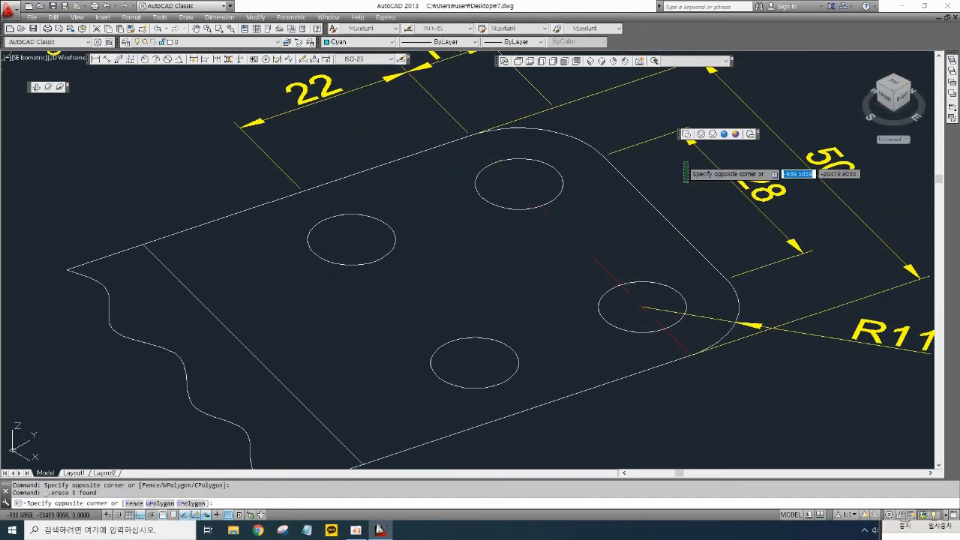
click(660, 127)
key(Delete)
click(889, 194)
click(796, 142)
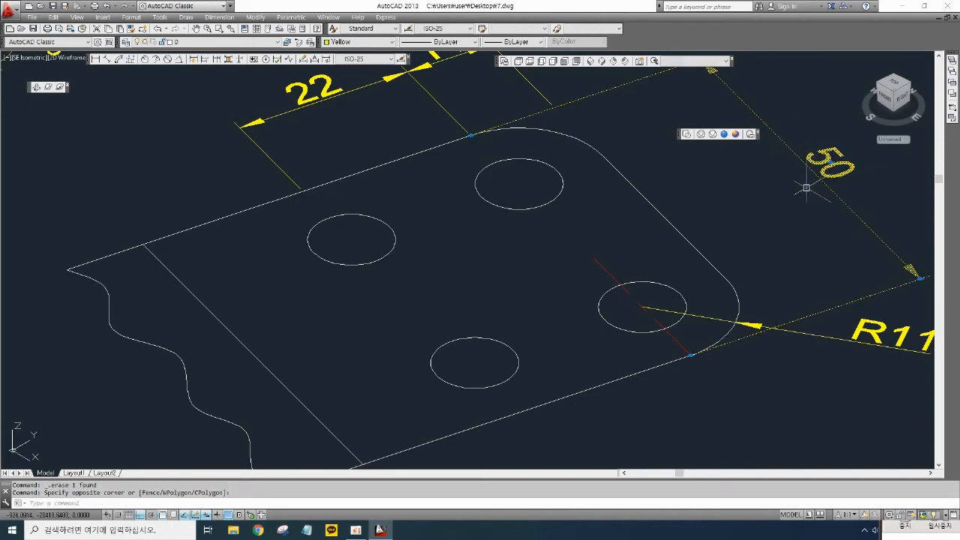
click(865, 389)
click(825, 321)
key(Delete)
- Erase the 22 and 11 dimensions and the remaining center line
middle_drag(574, 207, 678, 305)
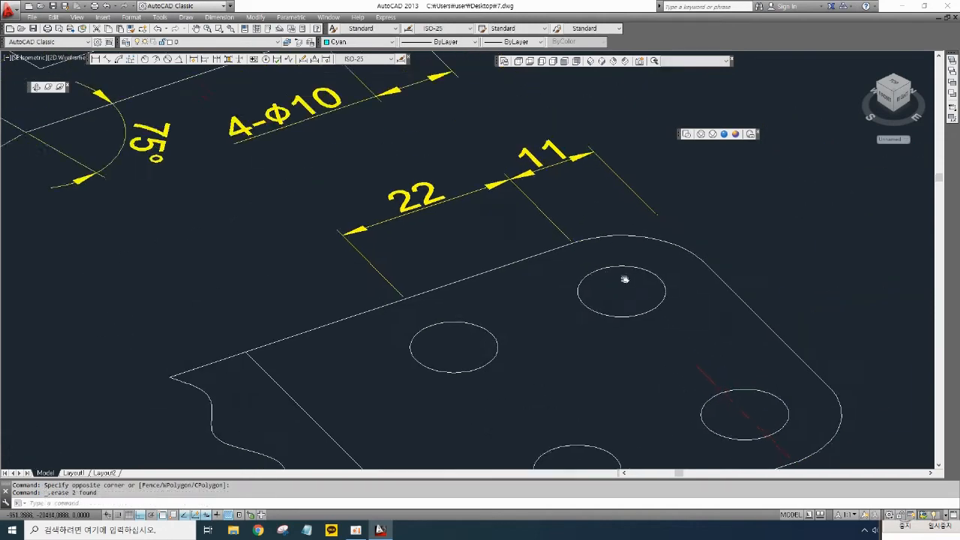
click(565, 197)
click(490, 163)
key(Delete)
middle_drag(617, 309, 588, 153)
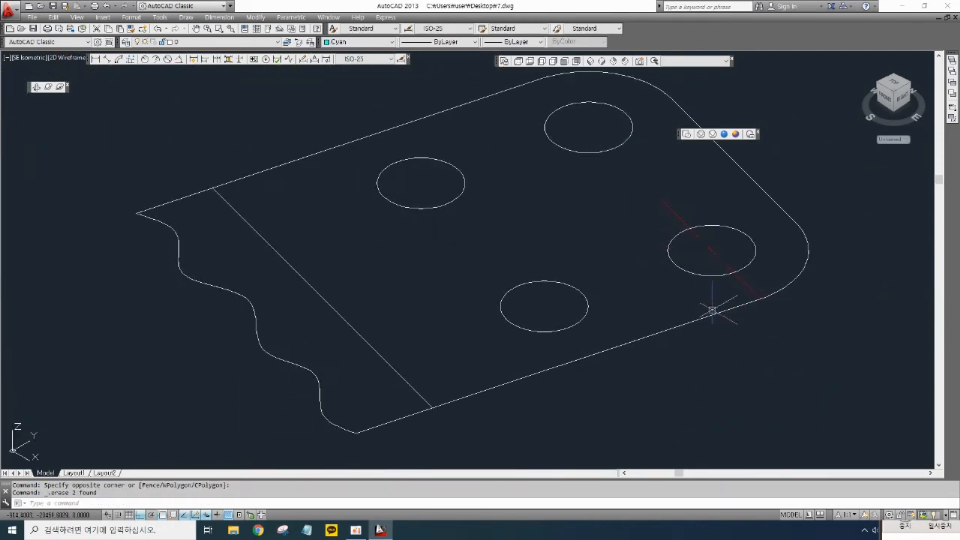
click(741, 282)
key(Delete)
scroll(510, 271, down, 2)
mouse_move(509, 278)
middle_down()
mouse_move(606, 272)
mouse_move(547, 287)
middle_up()
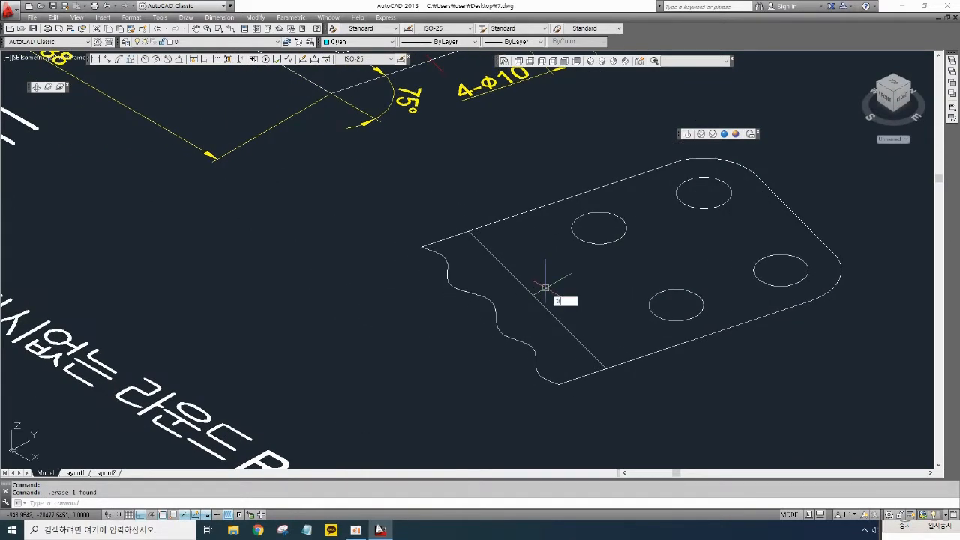
key(space)
key(space)
key(space)
click(467, 232)
key(Escape)
key(Escape)
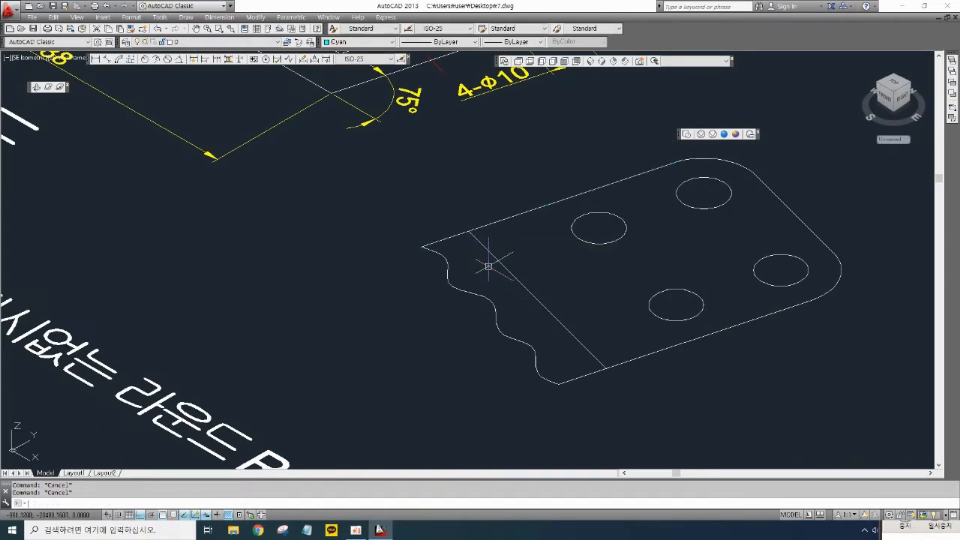
- Trim the wavy break line's ends beyond the straight edge, then erase the wavy line
text(tr)
key(space)
key(space)
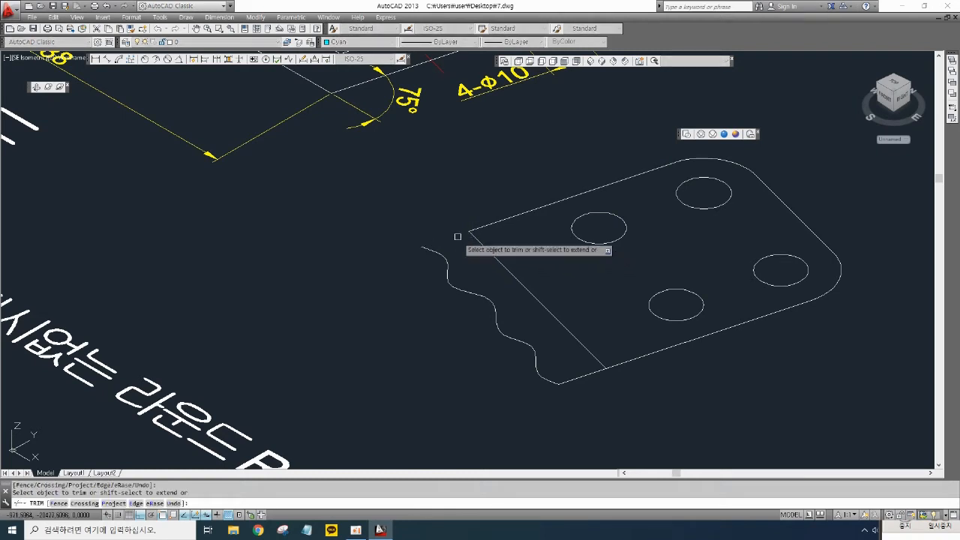
click(456, 235)
click(574, 379)
key(space)
click(540, 361)
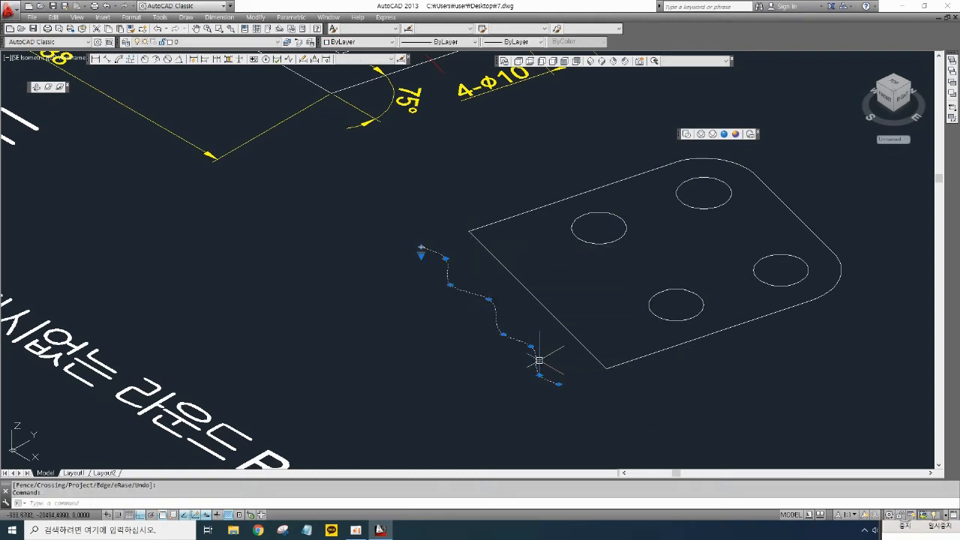
key(Delete)
- Convert the second plate's outline and four holes into regions with the REGION command
scroll(550, 347, down, 3)
scroll(622, 317, up, 2)
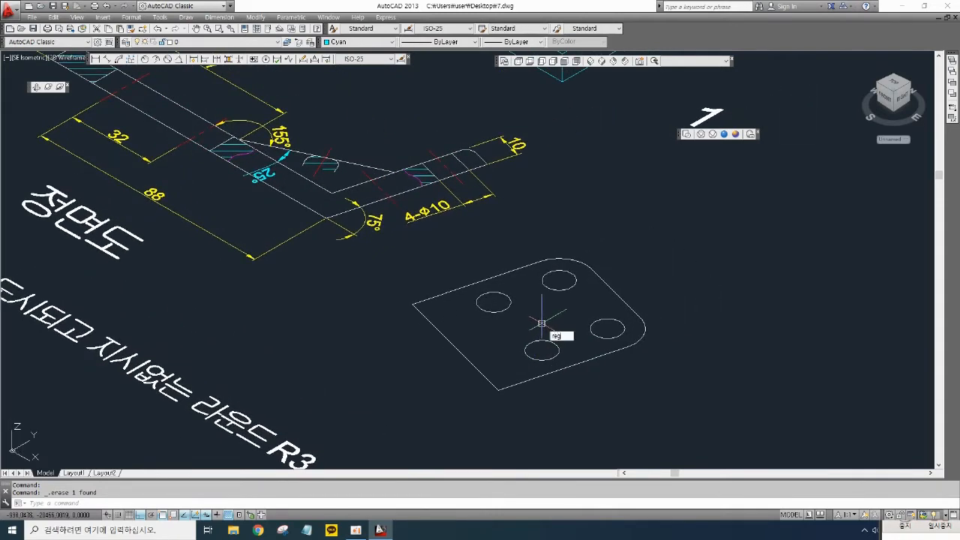
key(Return)
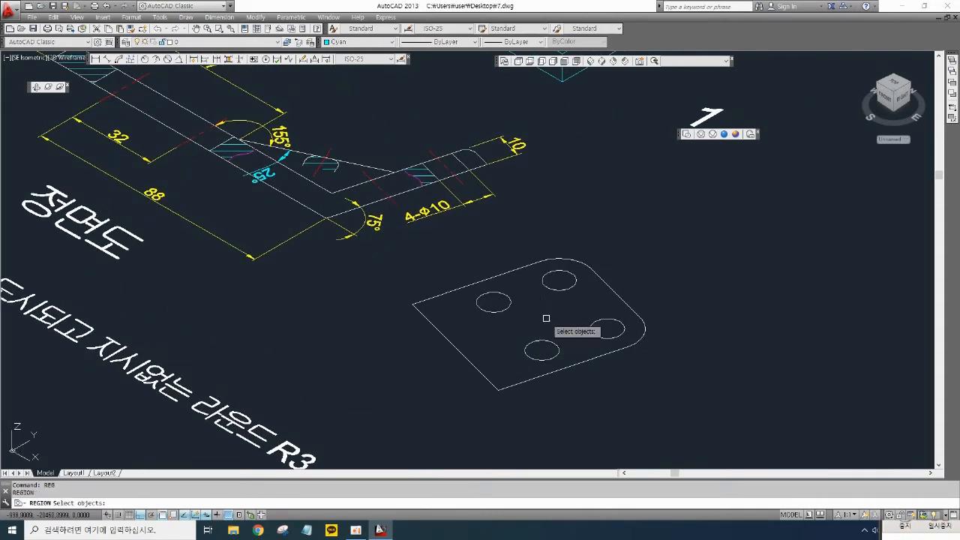
click(682, 415)
click(443, 266)
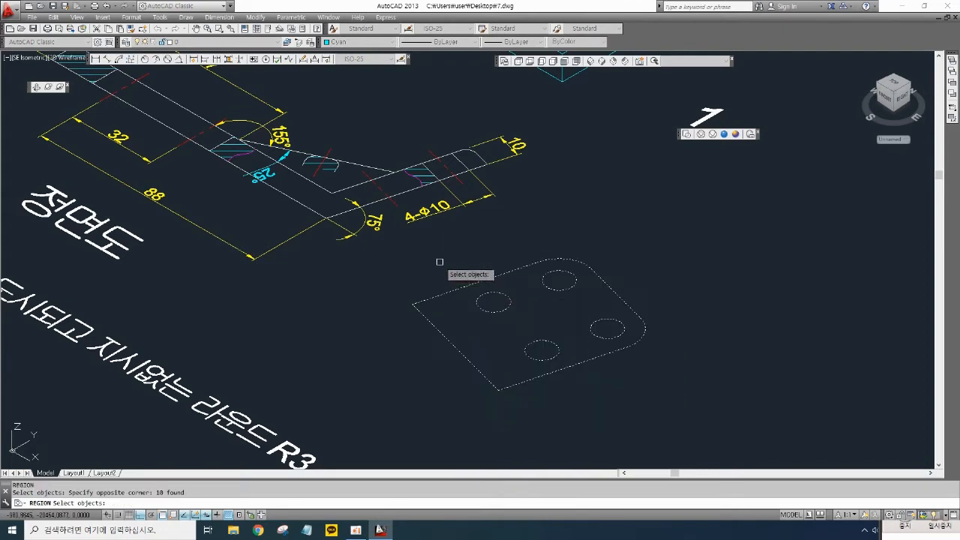
key(Return)
click(585, 276)
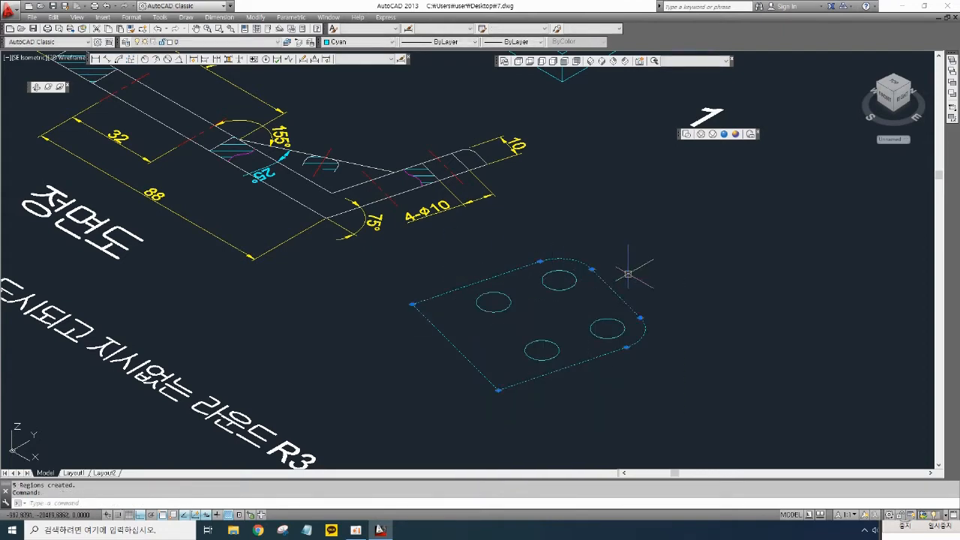
key(Escape)
key(Escape)
- Extrude the second plate's outline and hole regions 10 mm
middle_drag(424, 322, 480, 377)
middle_drag(607, 275, 604, 245)
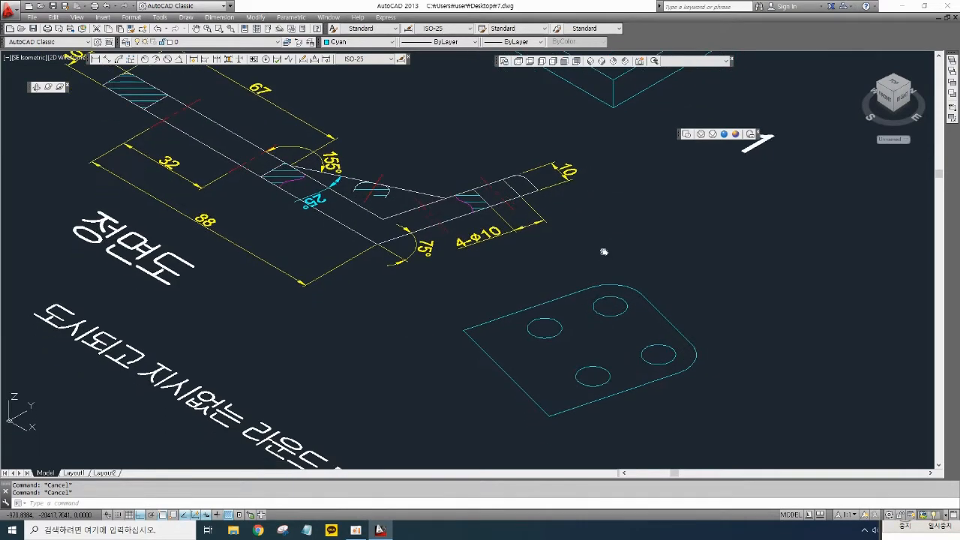
text(ext)
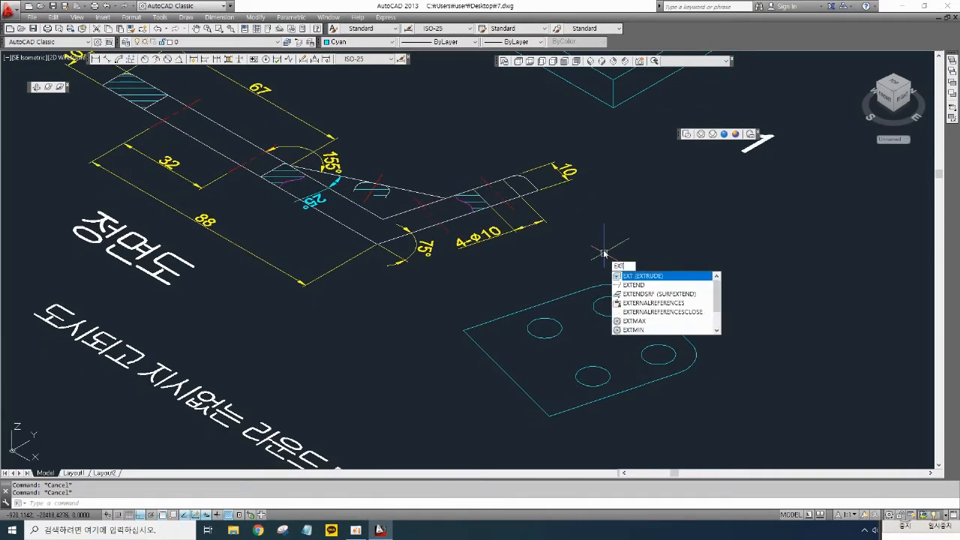
key(Return)
click(660, 420)
click(529, 278)
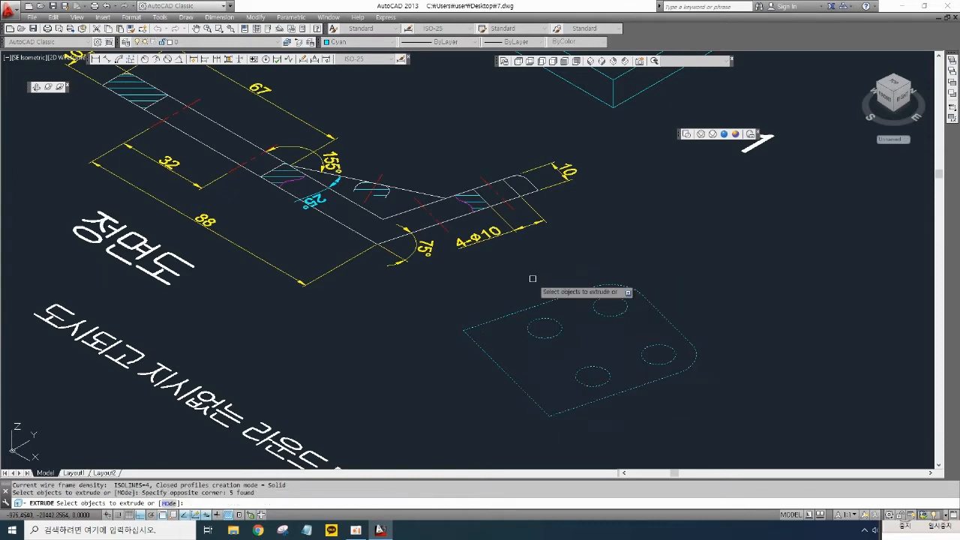
key(Return)
text(10)
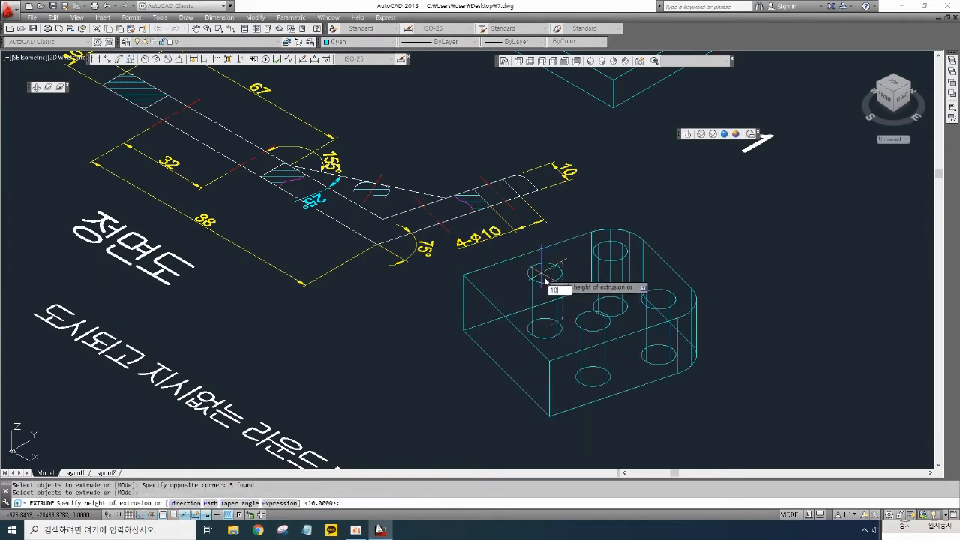
key(Return)
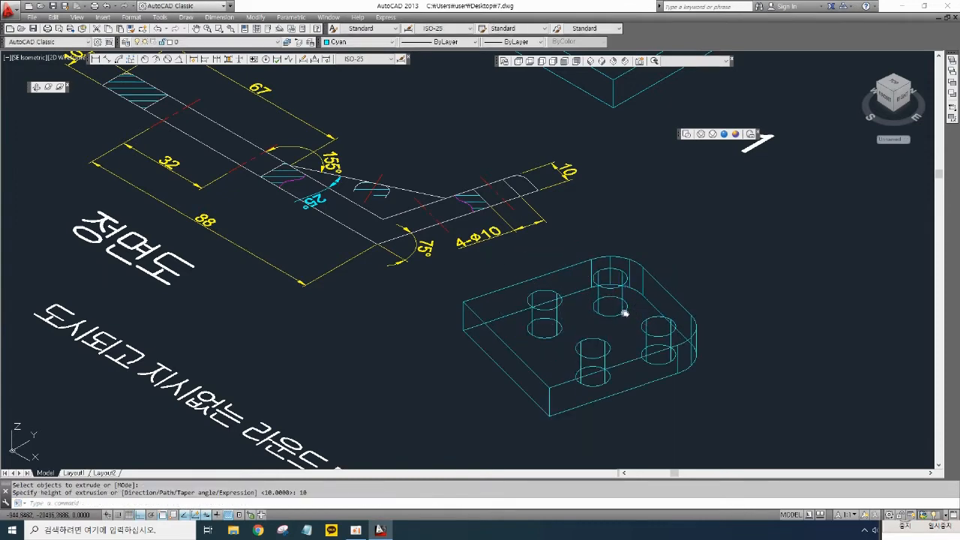
- Select the four hole cylinders of the second plate and set their color to Yellow
middle_drag(624, 312, 615, 294)
click(542, 273)
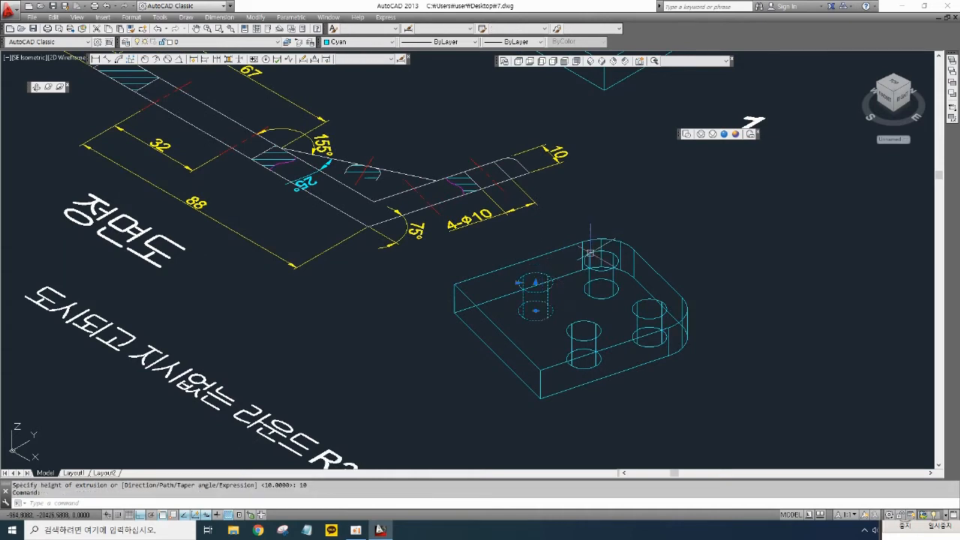
click(590, 252)
click(641, 300)
click(594, 323)
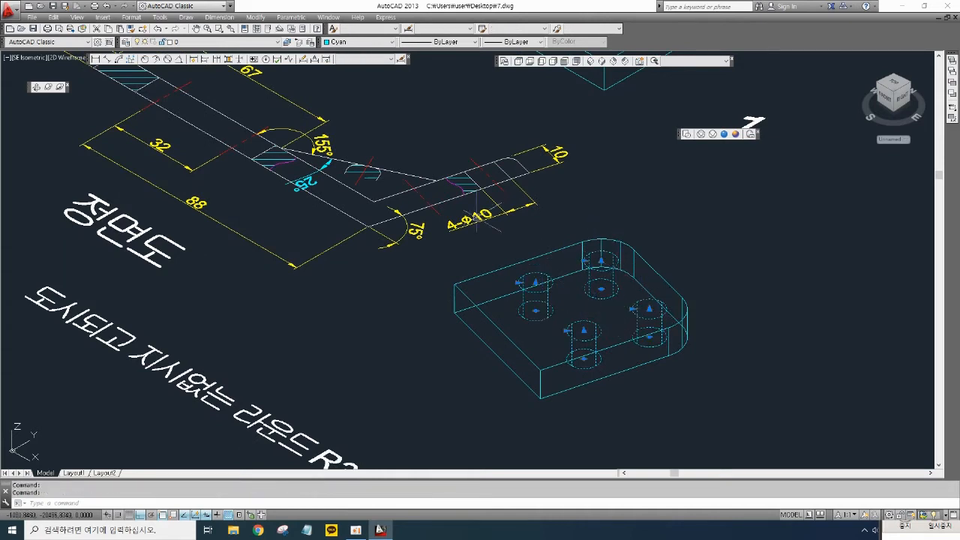
click(359, 42)
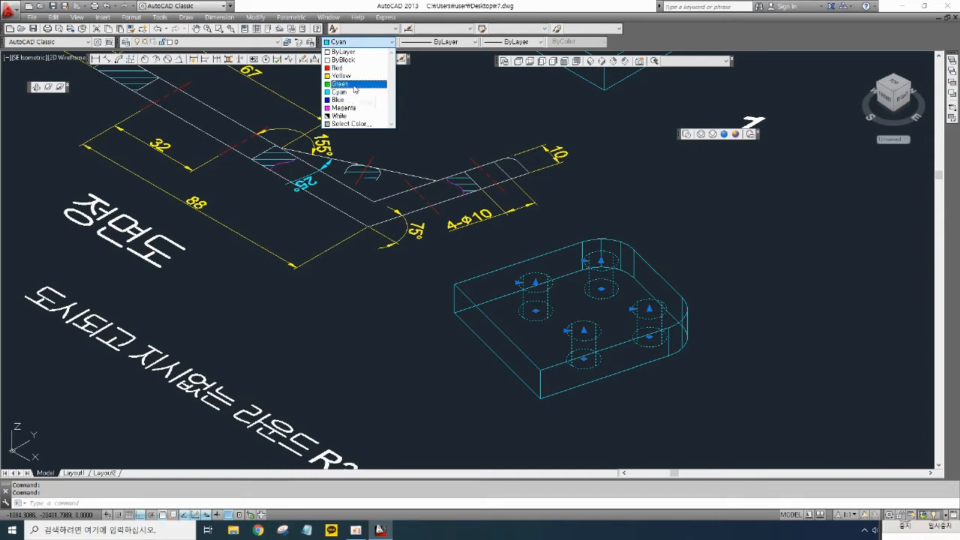
click(351, 76)
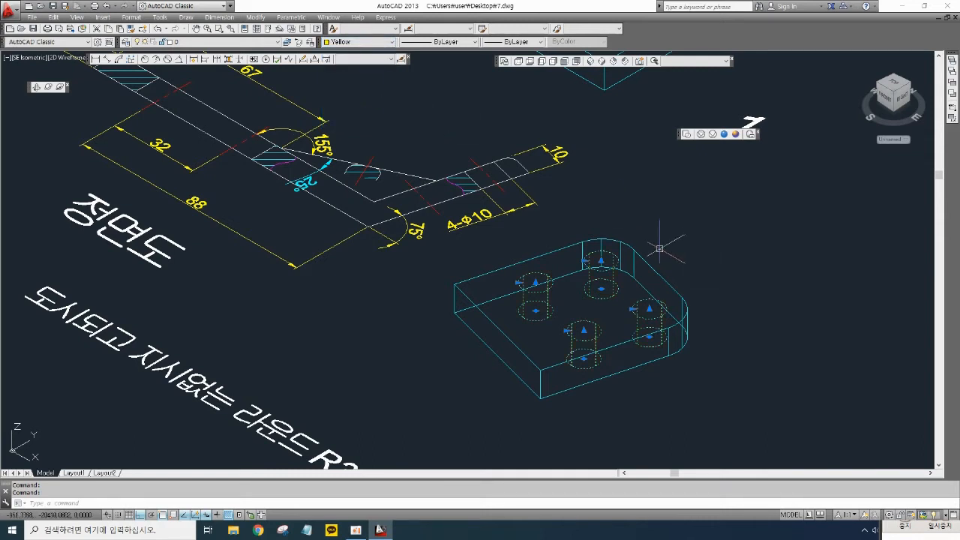
key(Escape)
- Switch to the Conceptual visual style and subtract the four hole cylinders from the second plate
click(735, 134)
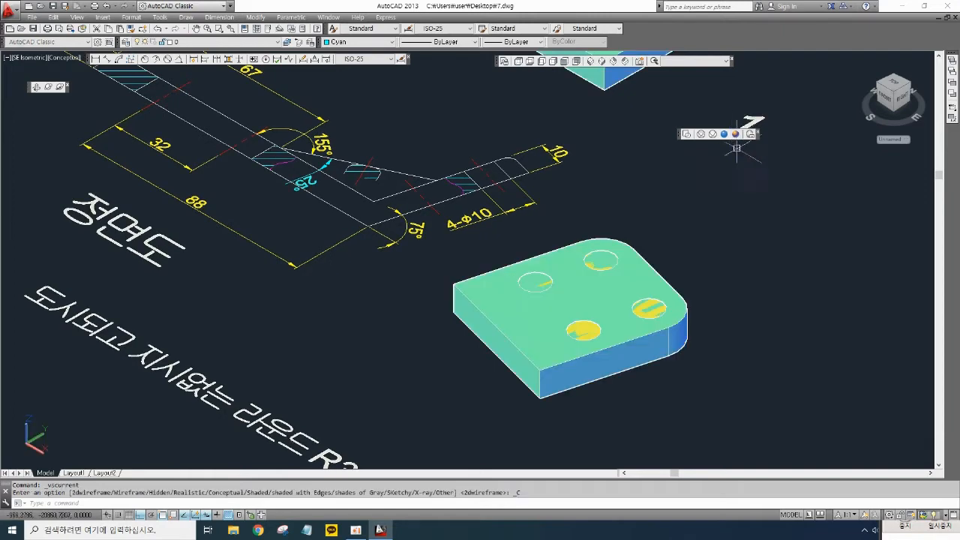
mouse_move(681, 278)
middle_down()
mouse_move(706, 264)
mouse_move(721, 286)
middle_up()
text(u)
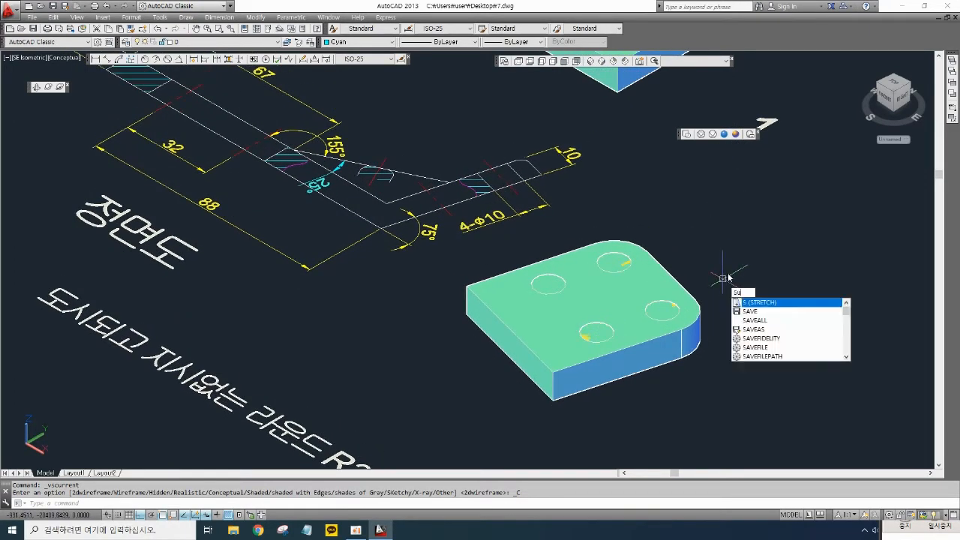
key(Return)
click(668, 271)
key(Return)
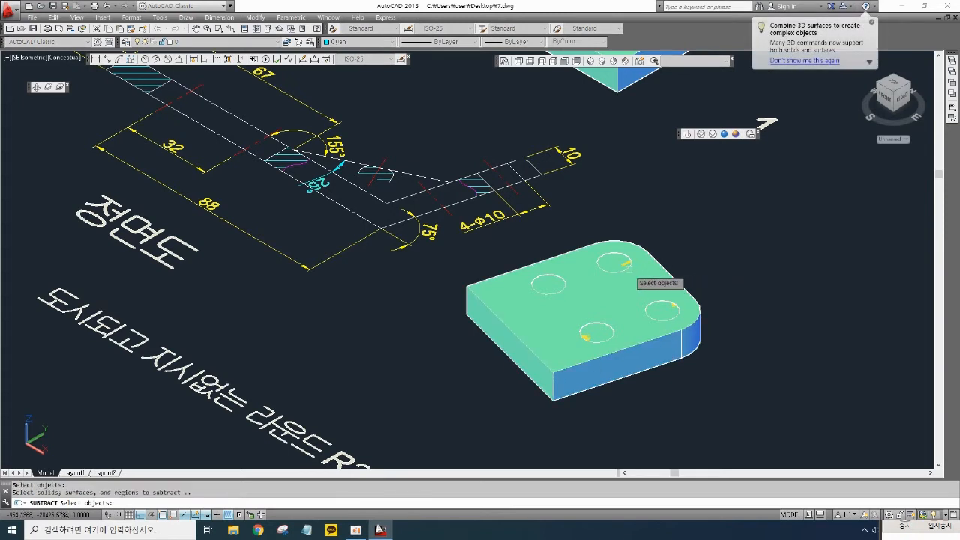
click(609, 271)
click(564, 285)
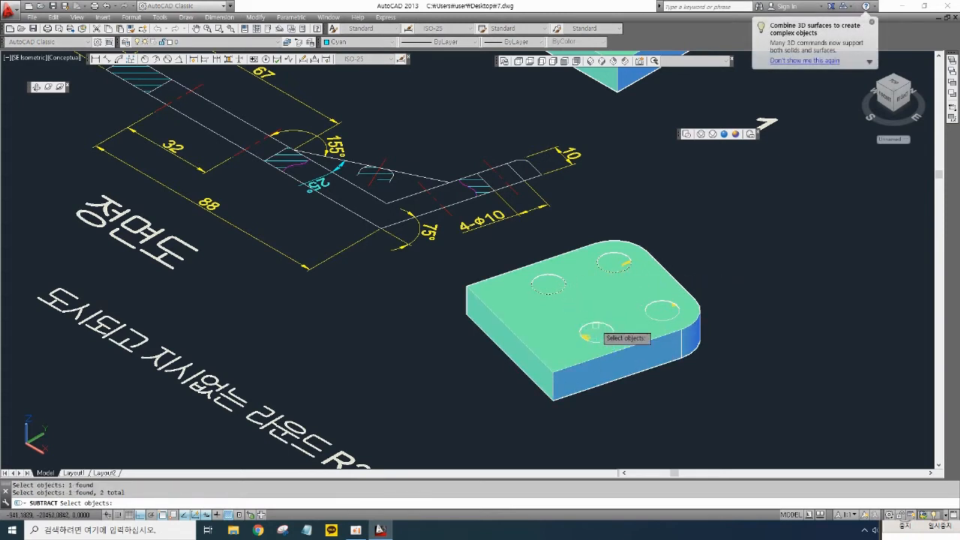
click(591, 336)
click(644, 312)
key(Return)
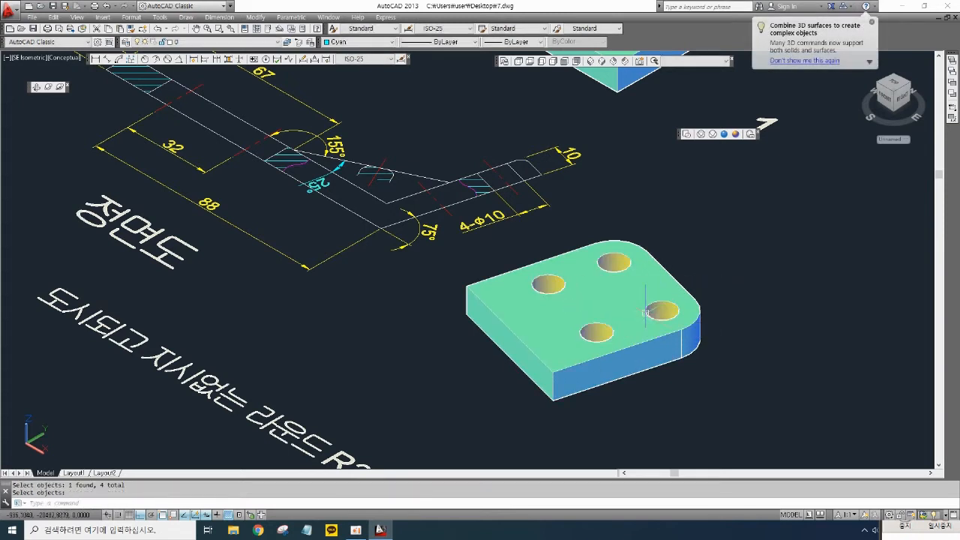
- Move the second plate to the right, beside the label 1
scroll(713, 253, down, 3)
middle_drag(720, 253, 638, 312)
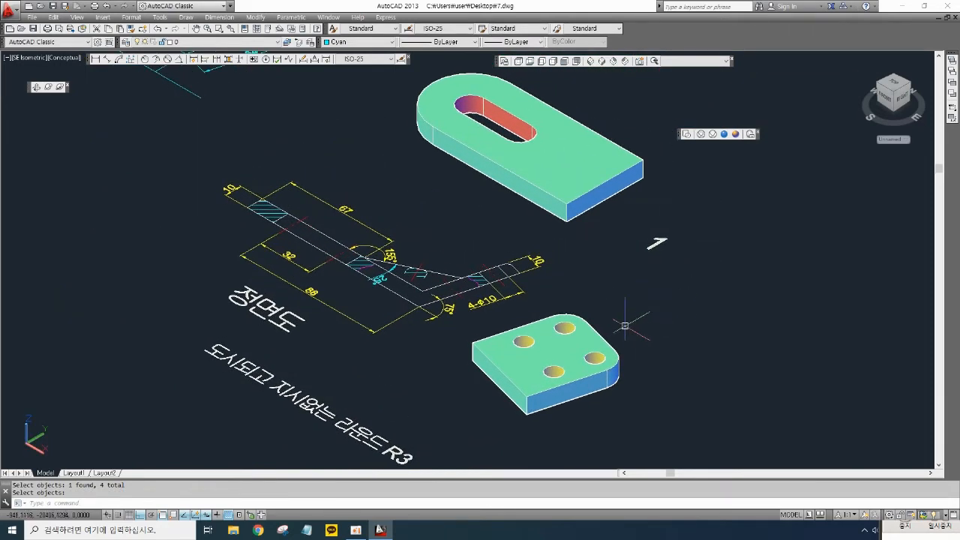
key(Return)
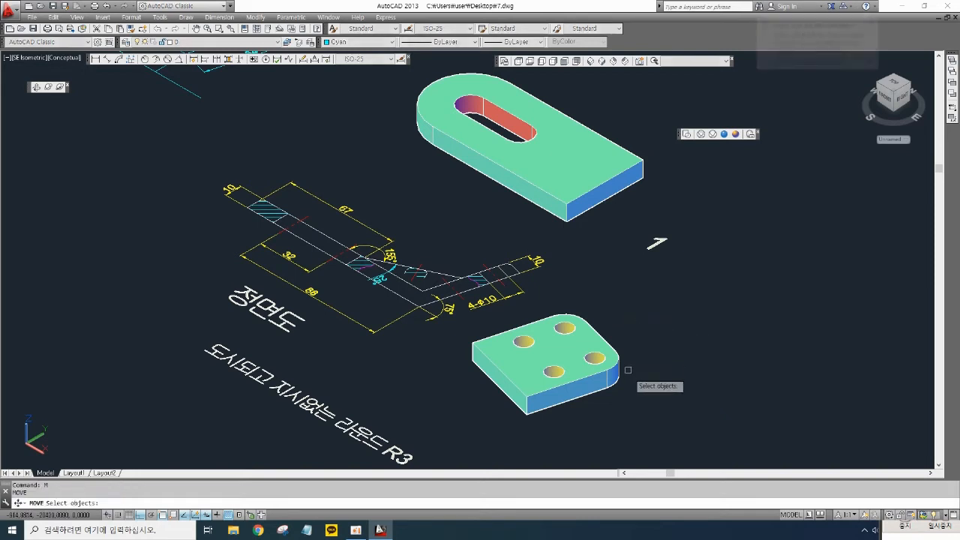
click(636, 389)
click(559, 341)
key(Return)
click(564, 345)
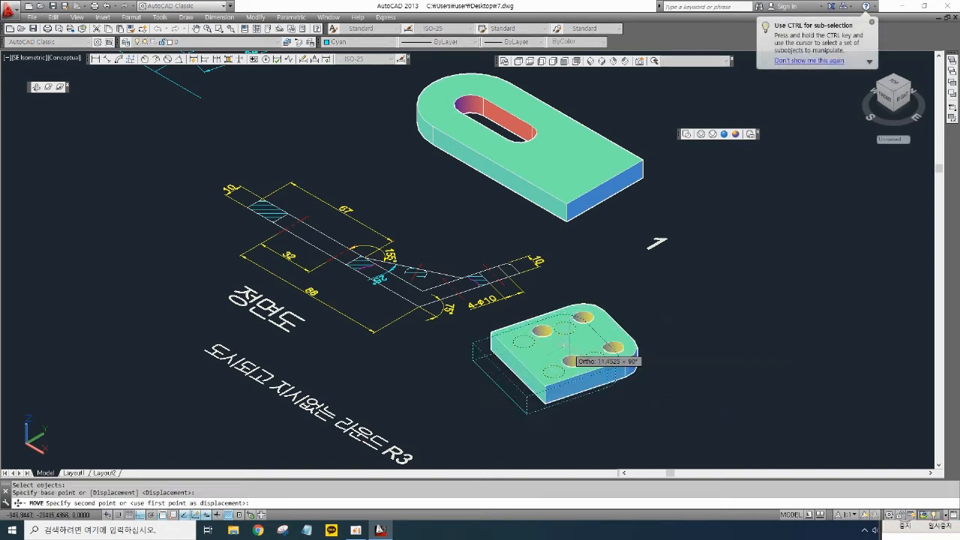
click(818, 267)
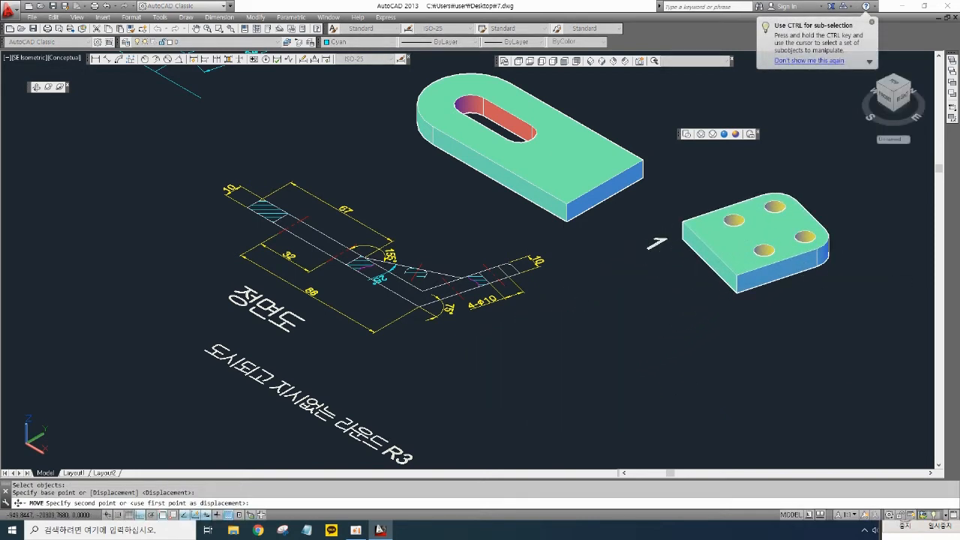
- Try moving the second plate against the end of the first plate, then undo that move
middle_drag(621, 214, 561, 292)
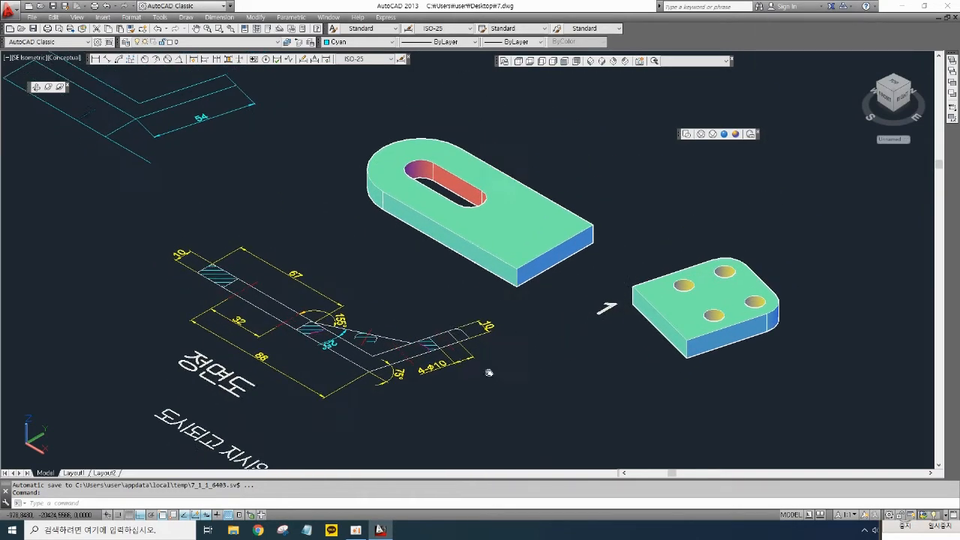
scroll(384, 363, up, 3)
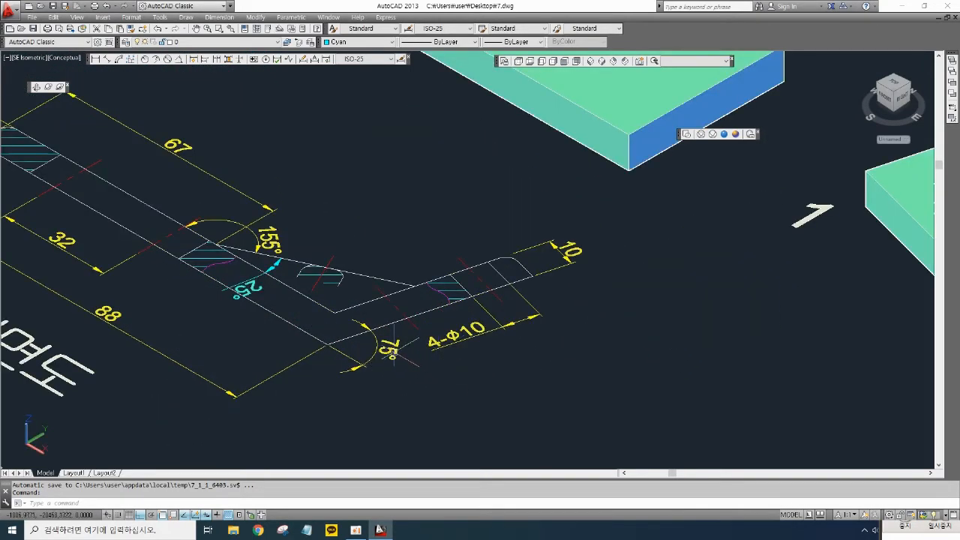
scroll(437, 347, down, 2)
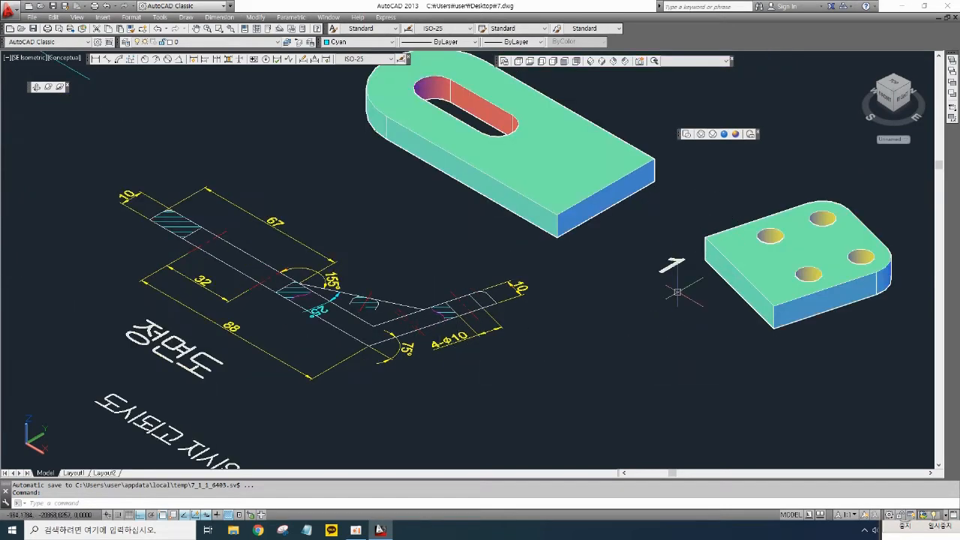
middle_drag(677, 292, 627, 309)
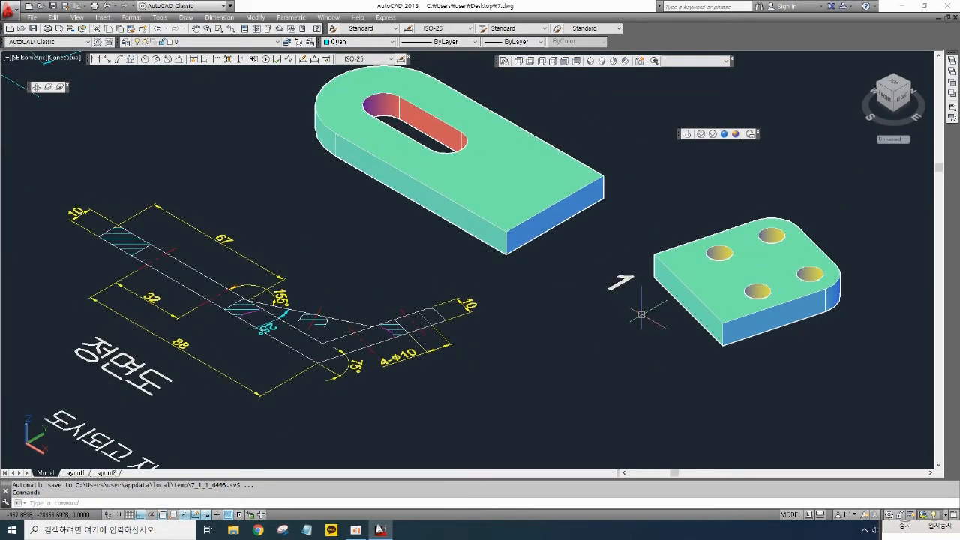
key(Return)
click(738, 375)
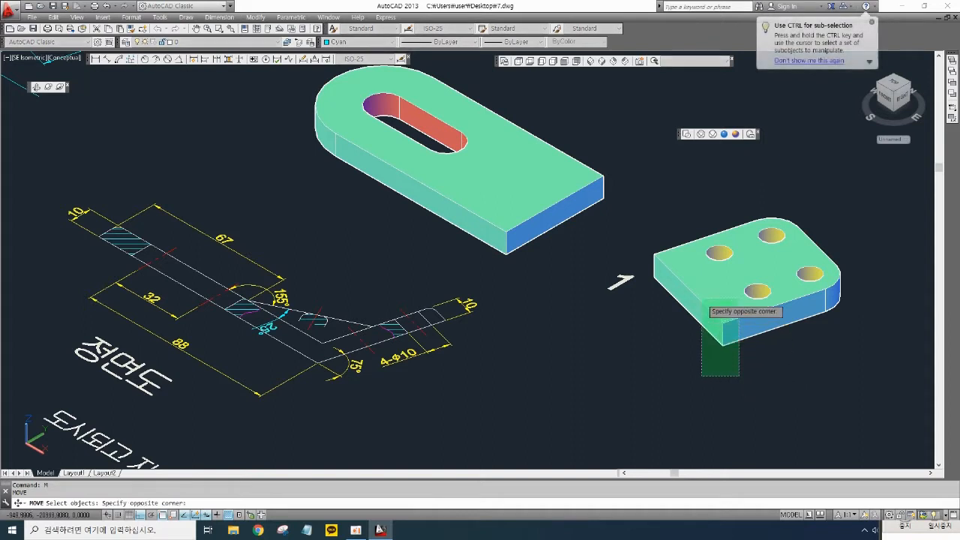
click(699, 315)
key(Return)
click(654, 277)
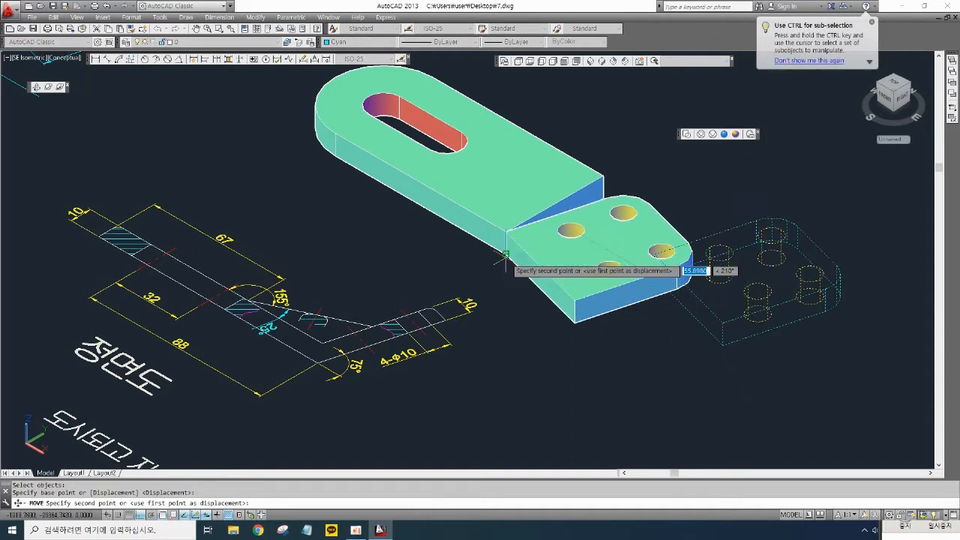
click(506, 256)
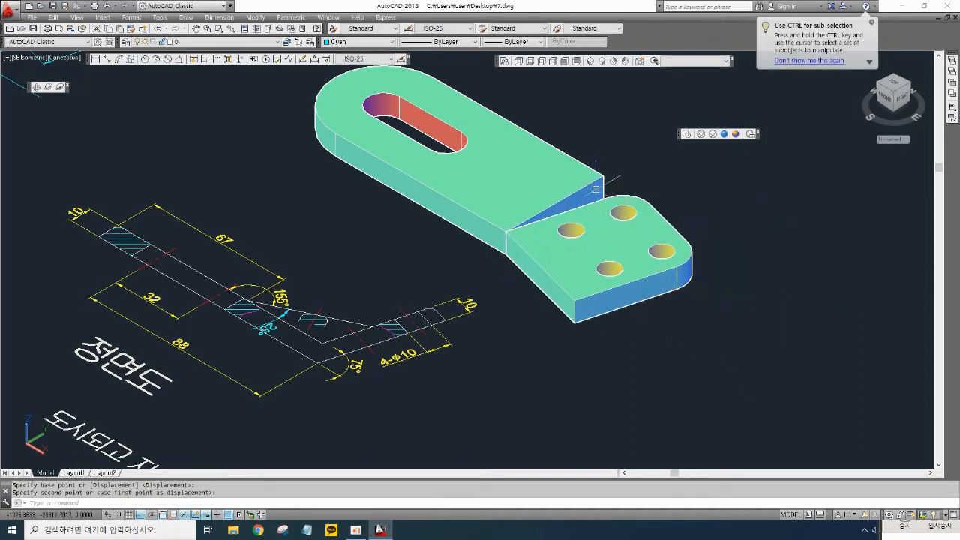
scroll(622, 176, up, 3)
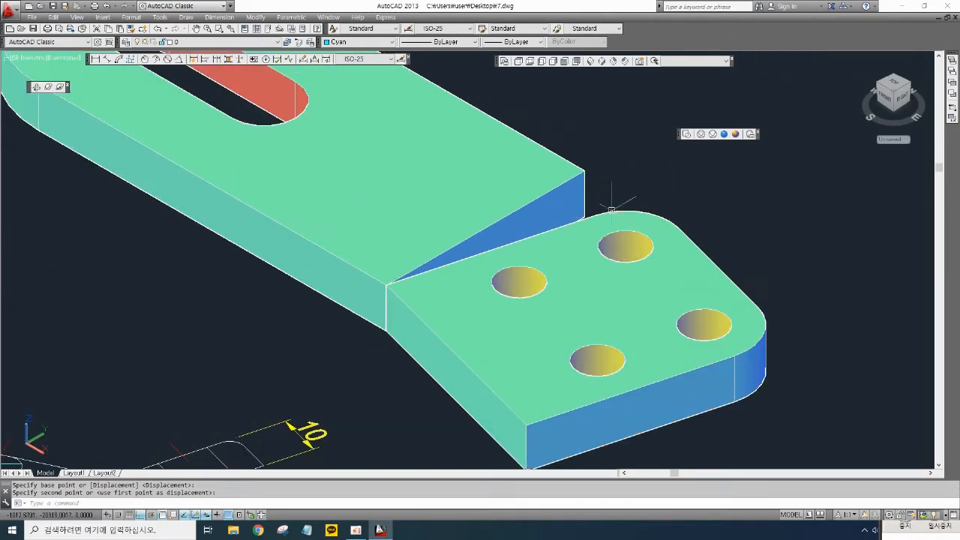
scroll(714, 234, down, 3)
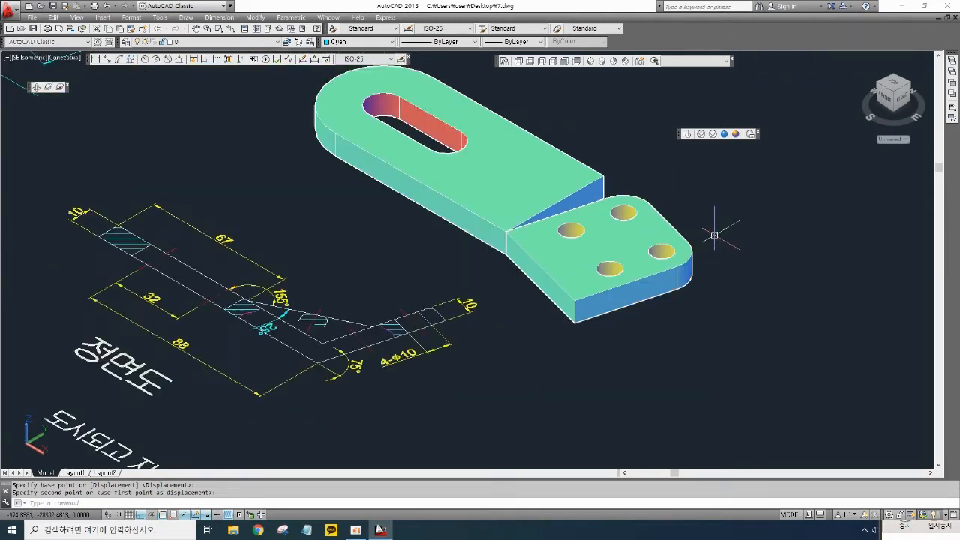
text(u)
key(Return)
- Rotate the second plate 15 degrees about its left corner
middle_drag(650, 364, 660, 358)
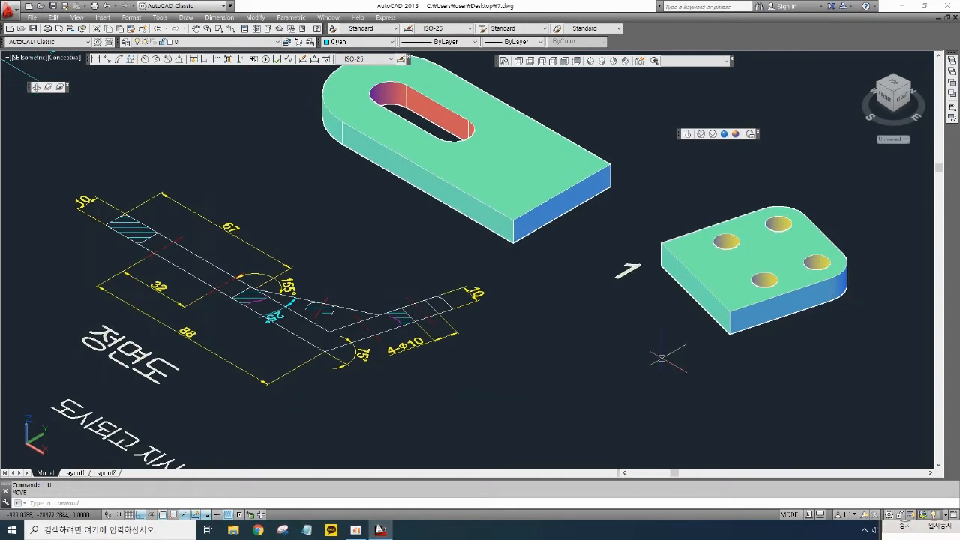
text(ro)
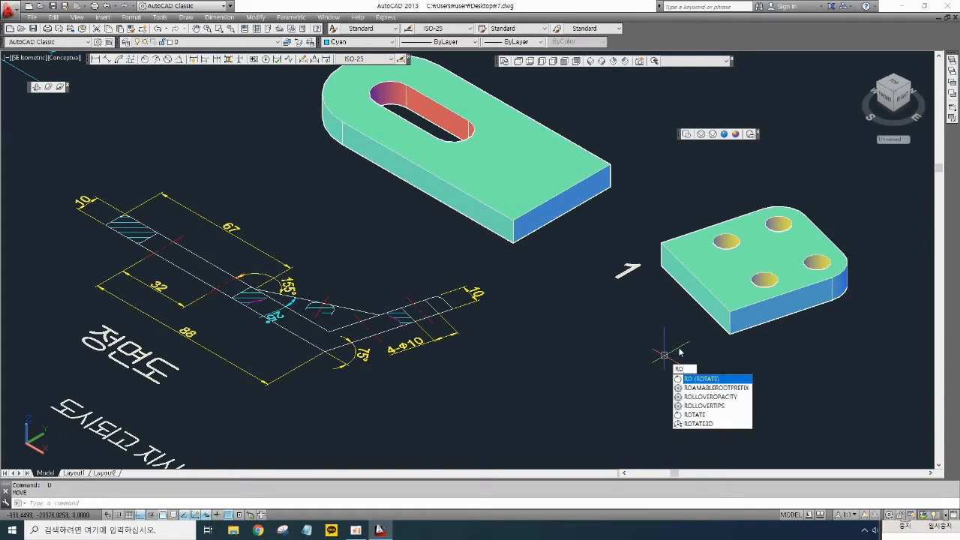
key(Return)
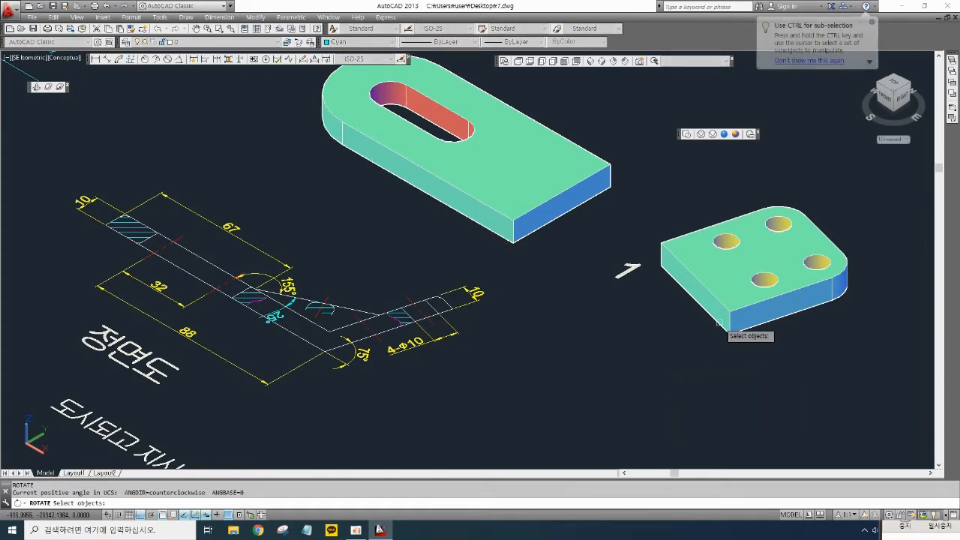
click(705, 321)
key(Return)
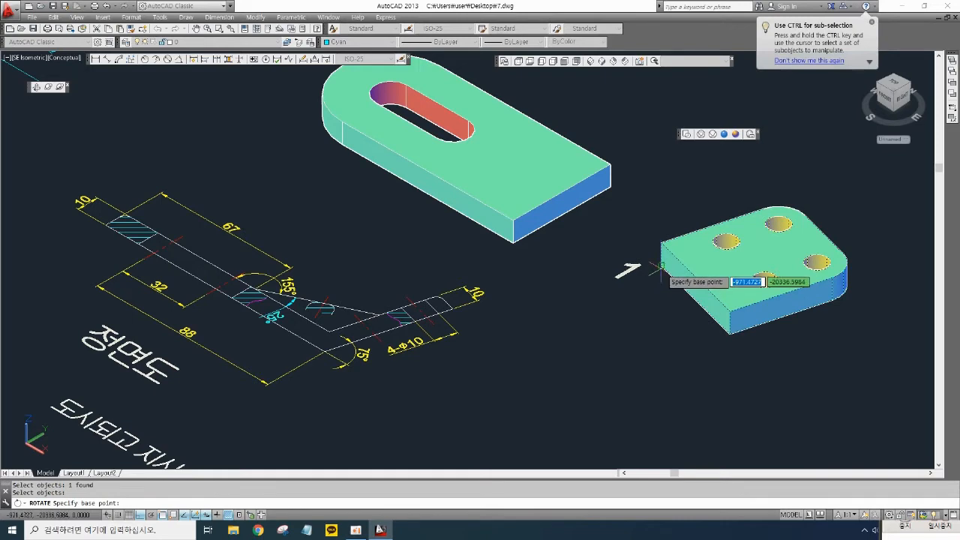
click(660, 264)
text(15)
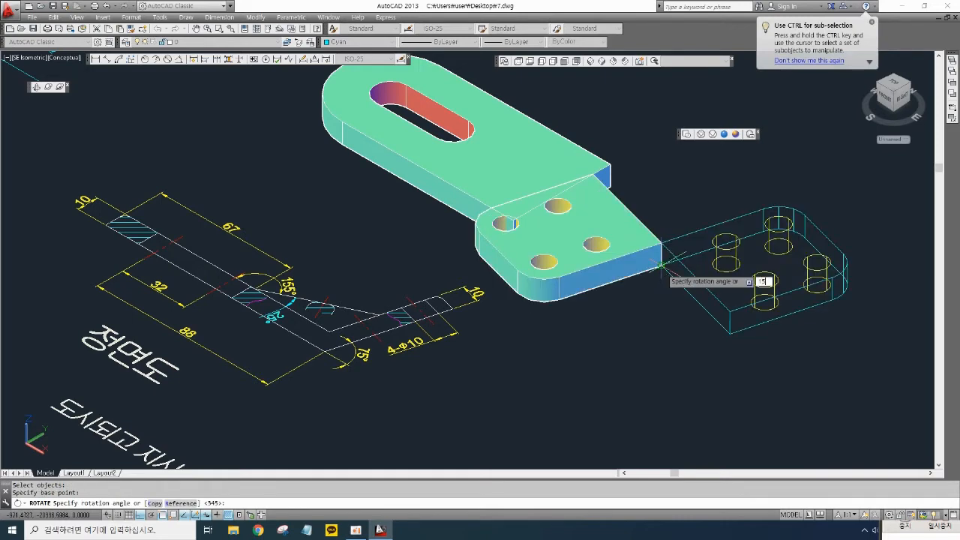
key(Return)
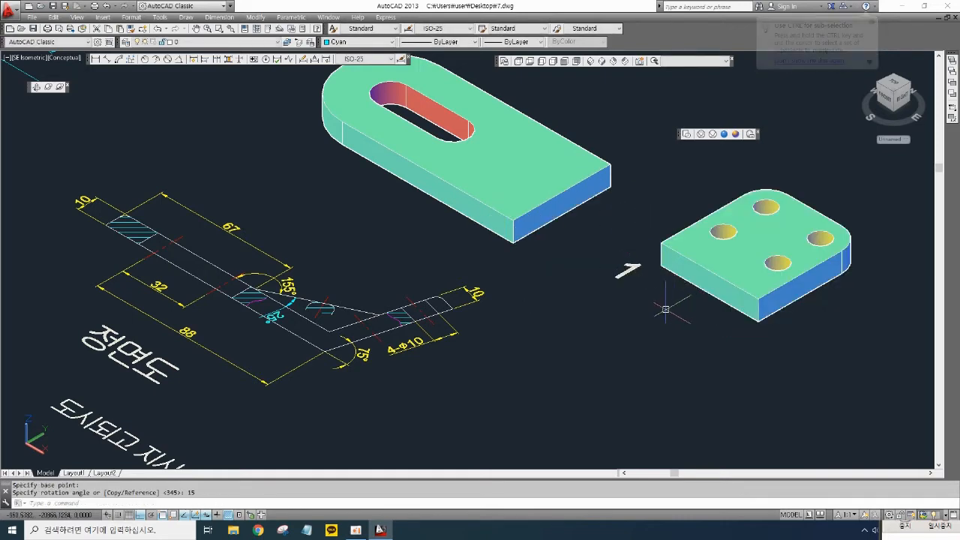
middle_drag(585, 319, 607, 314)
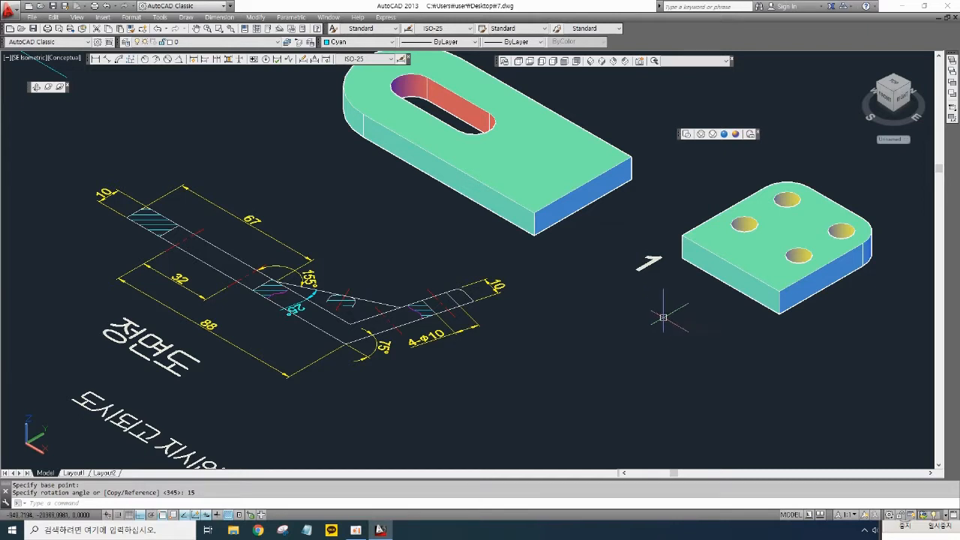
- Rotate the second plate -90 degrees about its corner point
text(o)
key(Return)
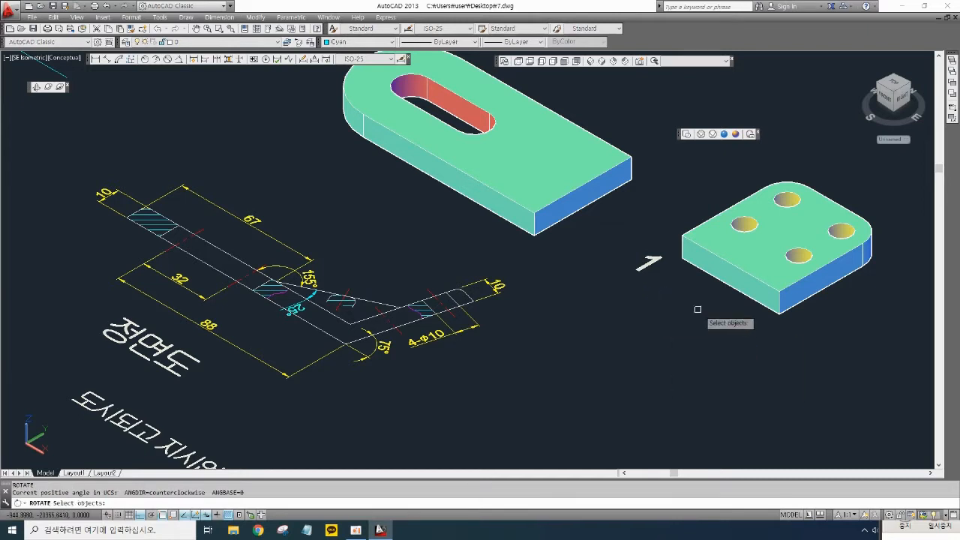
click(727, 286)
key(Return)
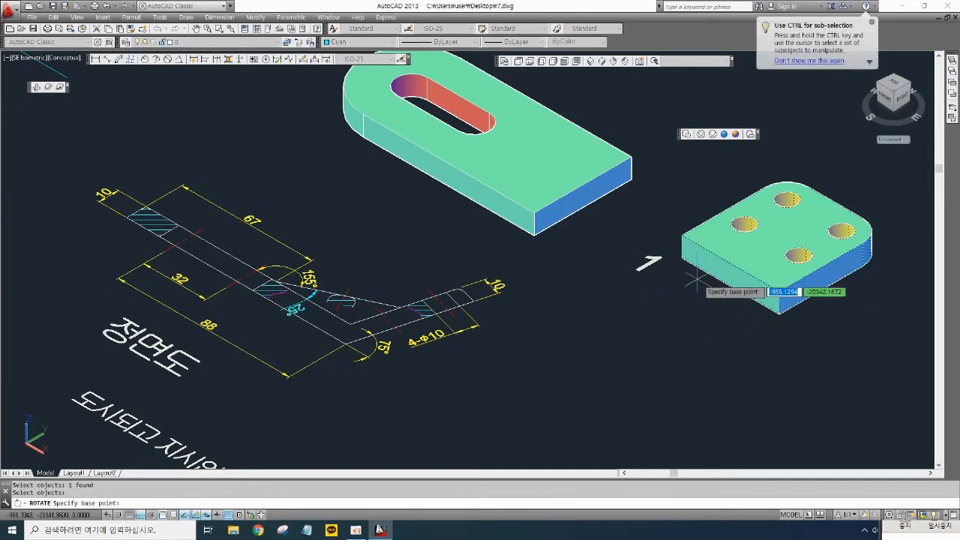
click(682, 237)
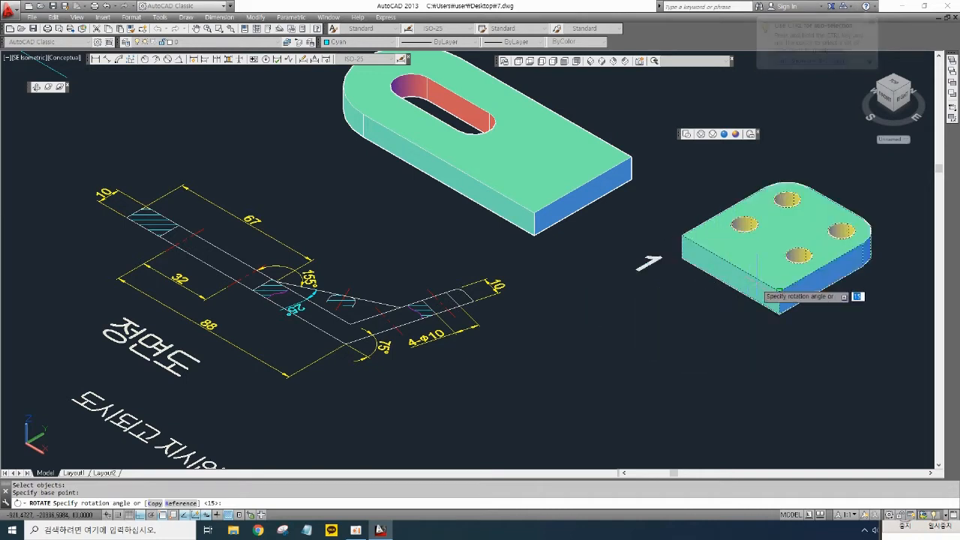
text(-90)
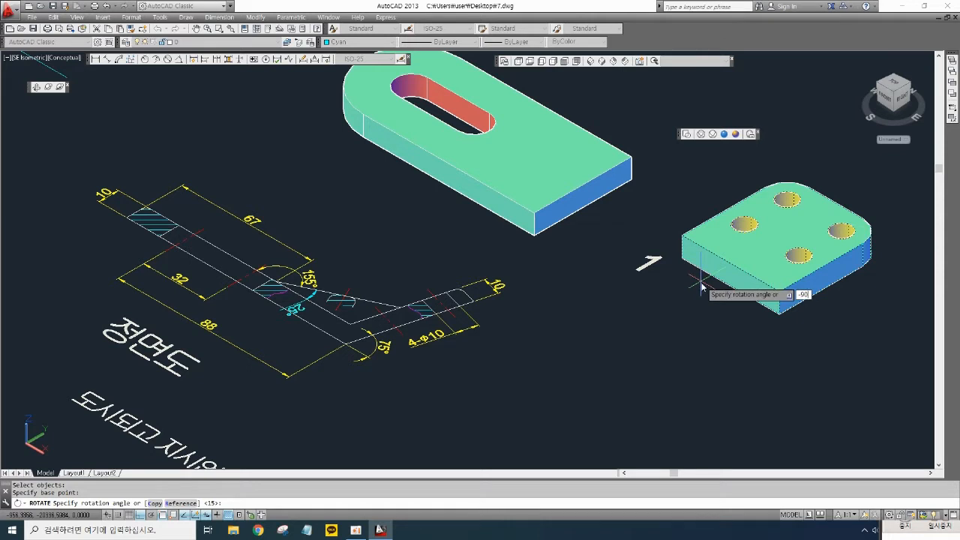
key(Return)
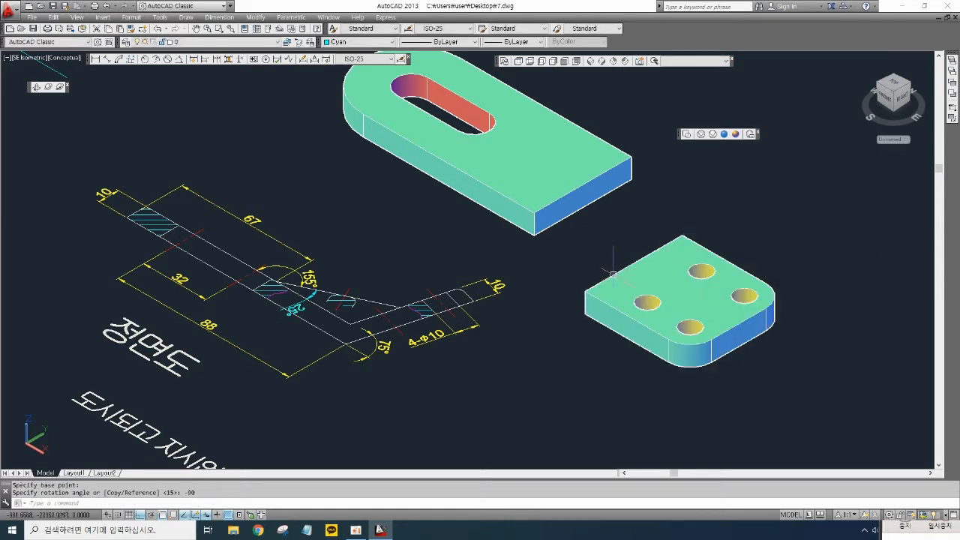
- Move the second plate so its corner meets the end of the first plate
scroll(612, 274, down, 3)
middle_drag(579, 300, 623, 307)
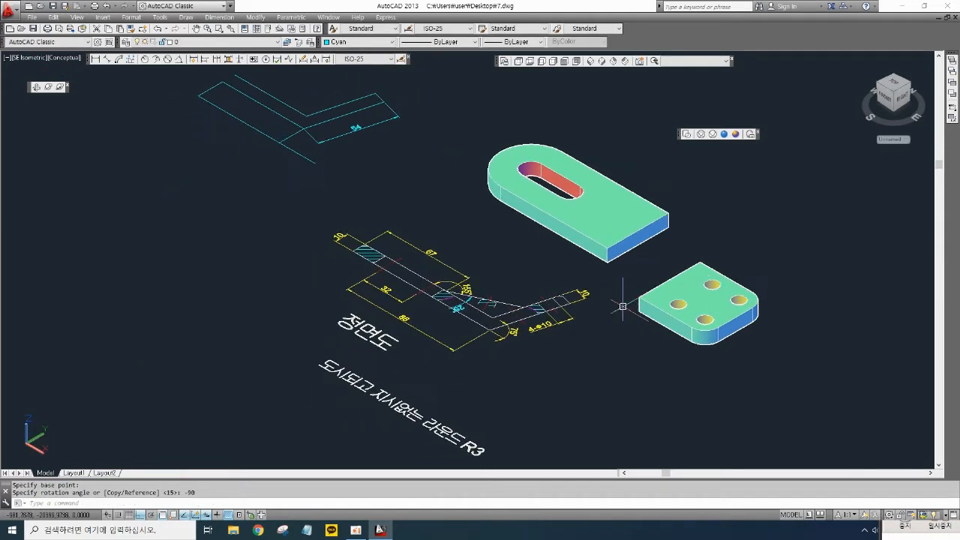
text(m)
key(Return)
click(693, 348)
click(675, 312)
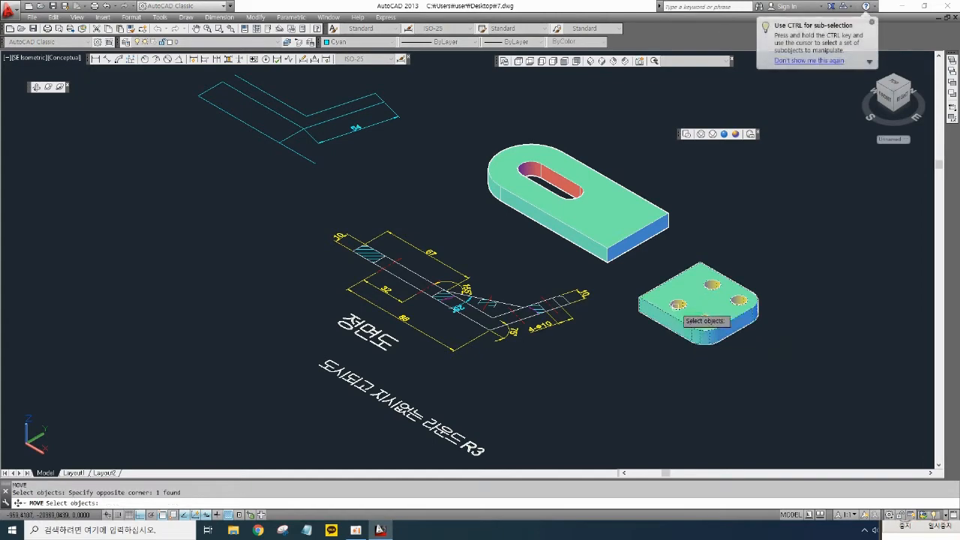
key(Return)
click(639, 317)
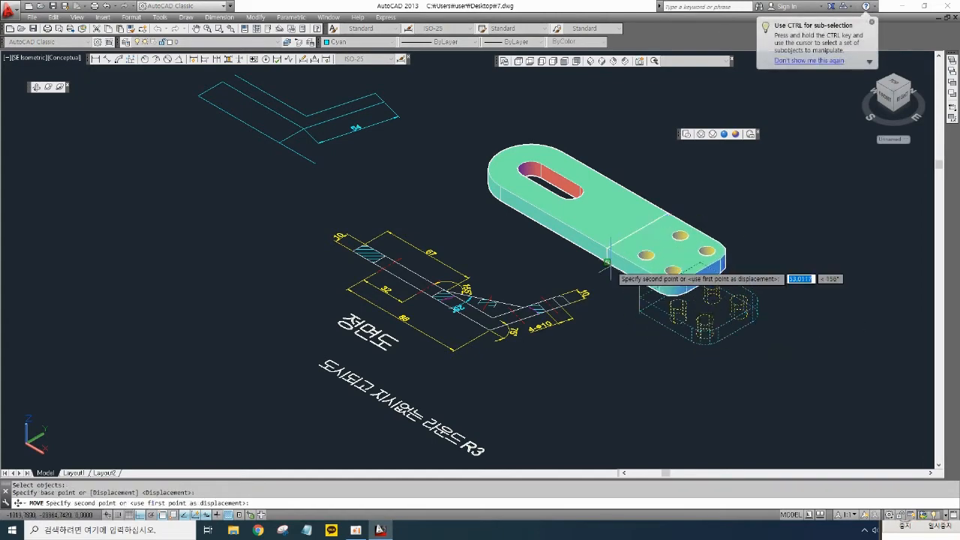
click(612, 268)
middle_drag(668, 325, 694, 364)
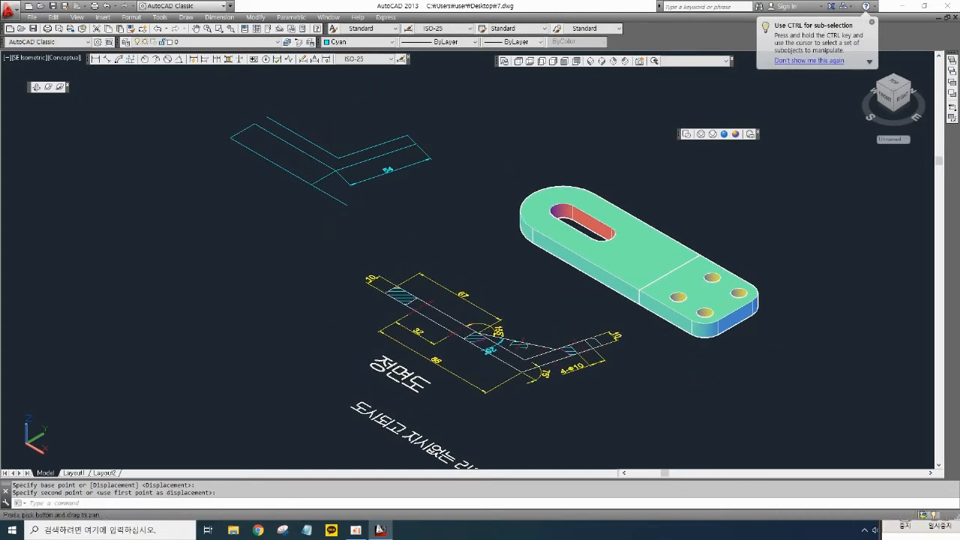
- 3D-rotate the second plate 75 degrees about its joining edge so it stands up from the first plate
scroll(664, 359, up, 2)
scroll(489, 377, up, 3)
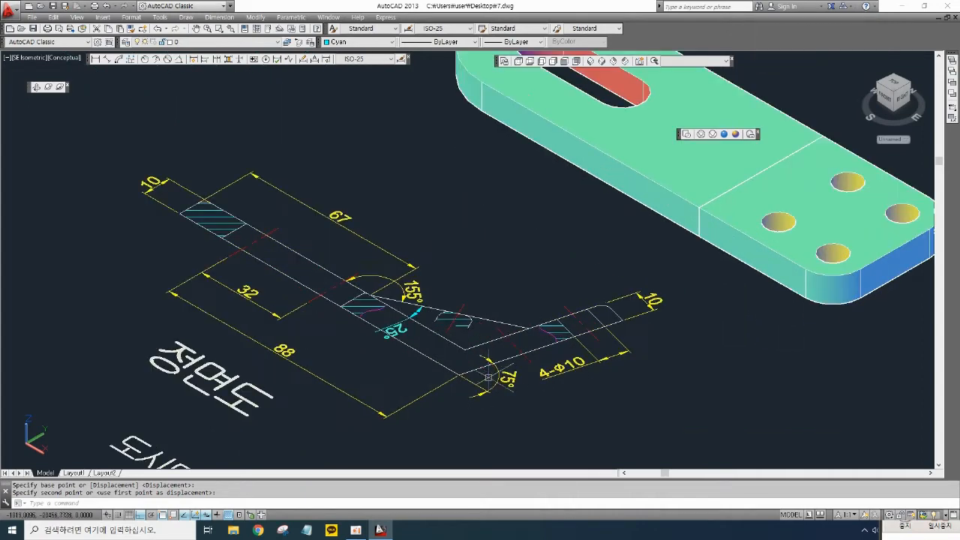
scroll(600, 351, down, 2)
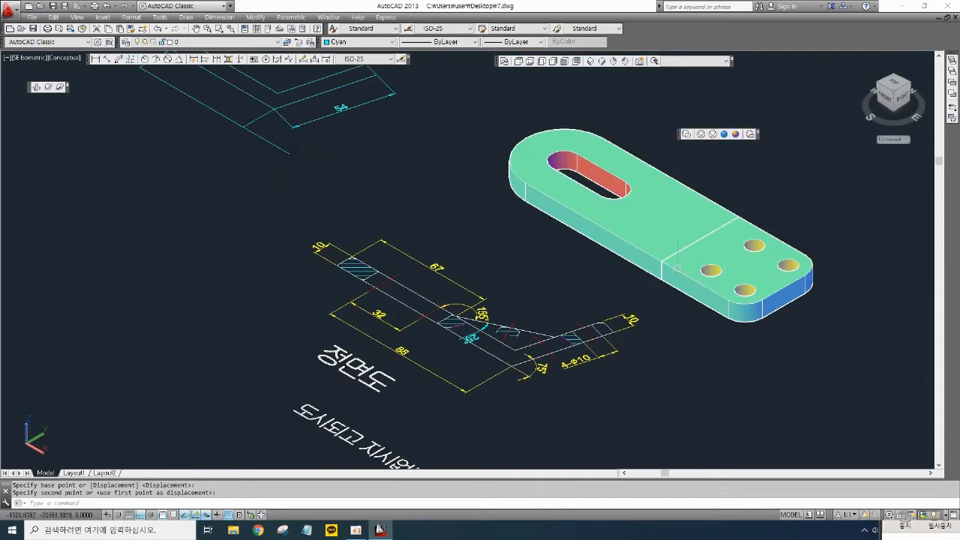
mouse_move(828, 312)
middle_down()
mouse_move(806, 330)
mouse_move(717, 334)
middle_up()
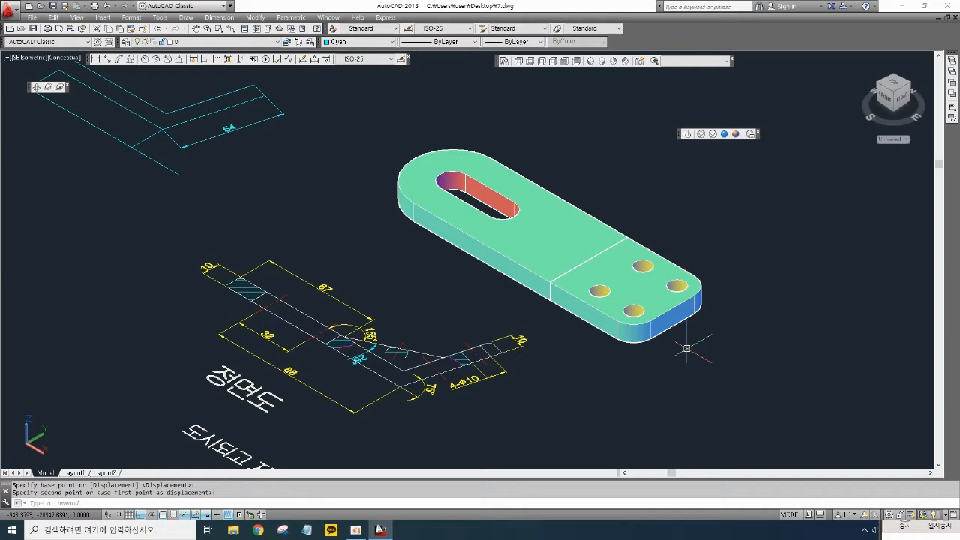
text(AROTATE)
key(Return)
click(675, 328)
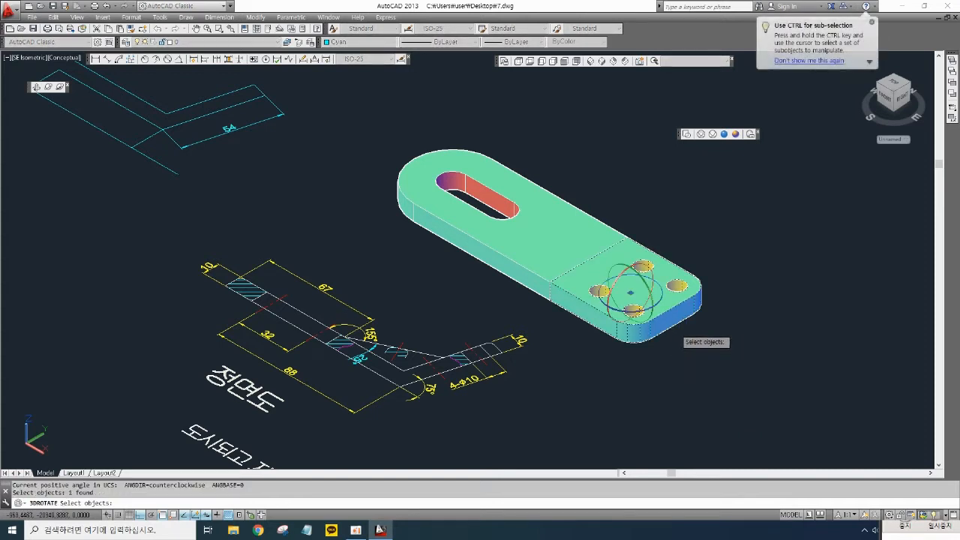
key(Return)
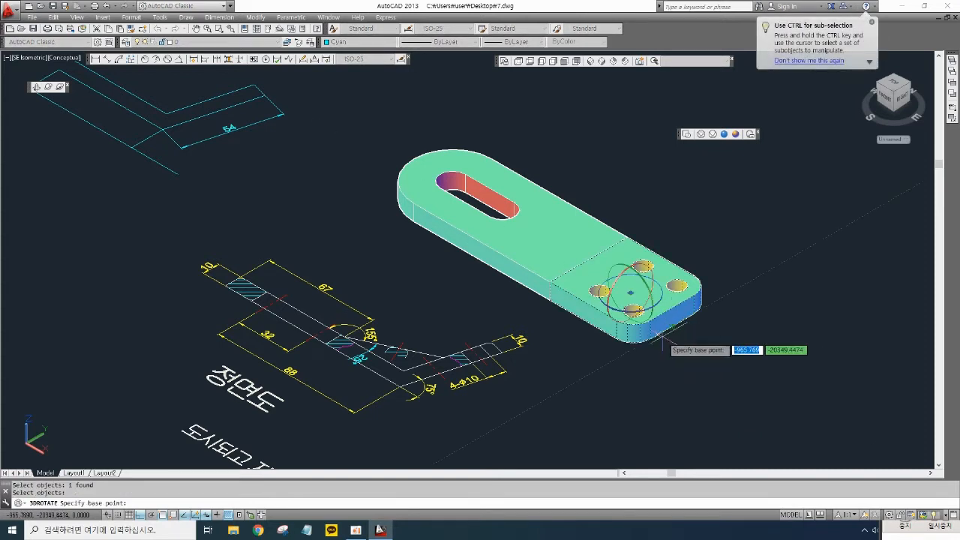
click(610, 273)
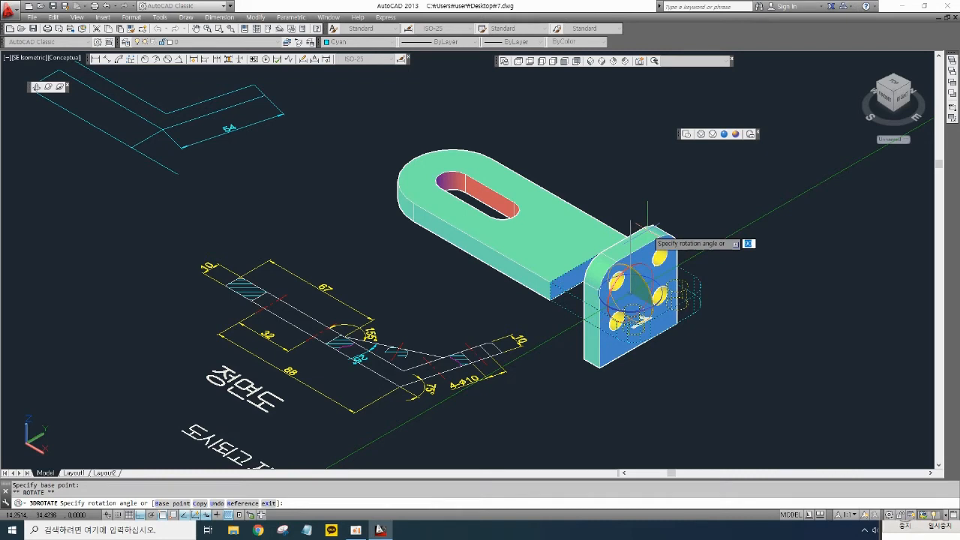
text(75)
key(Return)
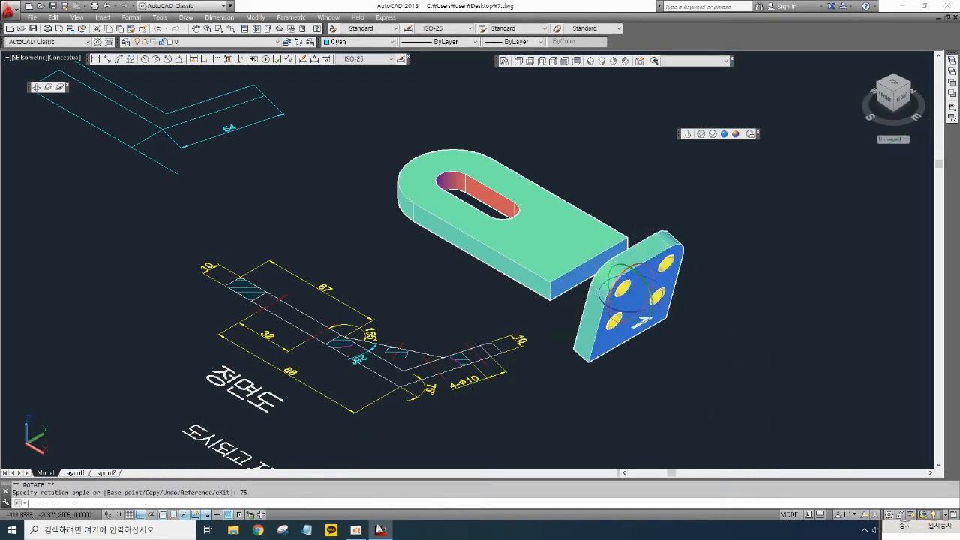
- Move the tilted second plate back against the end of the first plate
key(Escape)
key(Escape)
middle_drag(612, 388, 630, 380)
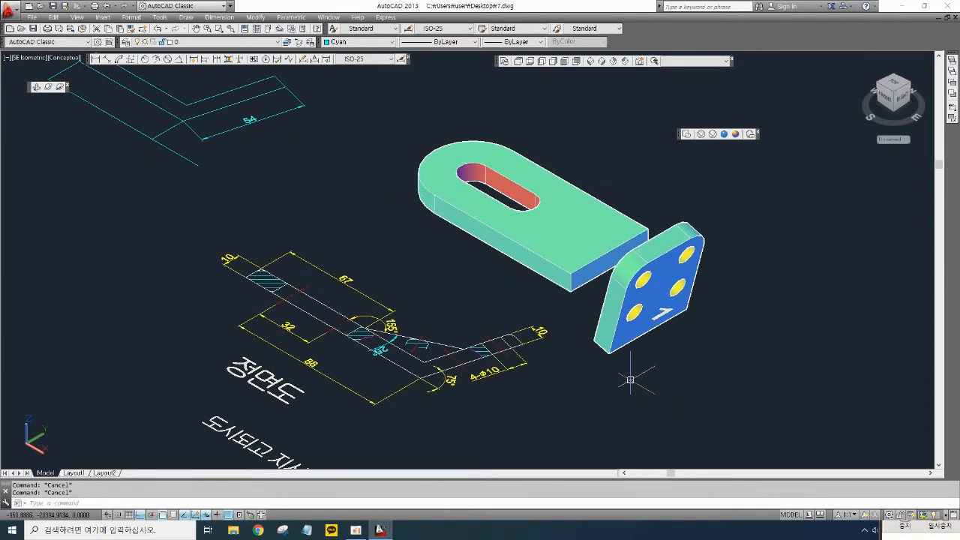
text(M)
key(space)
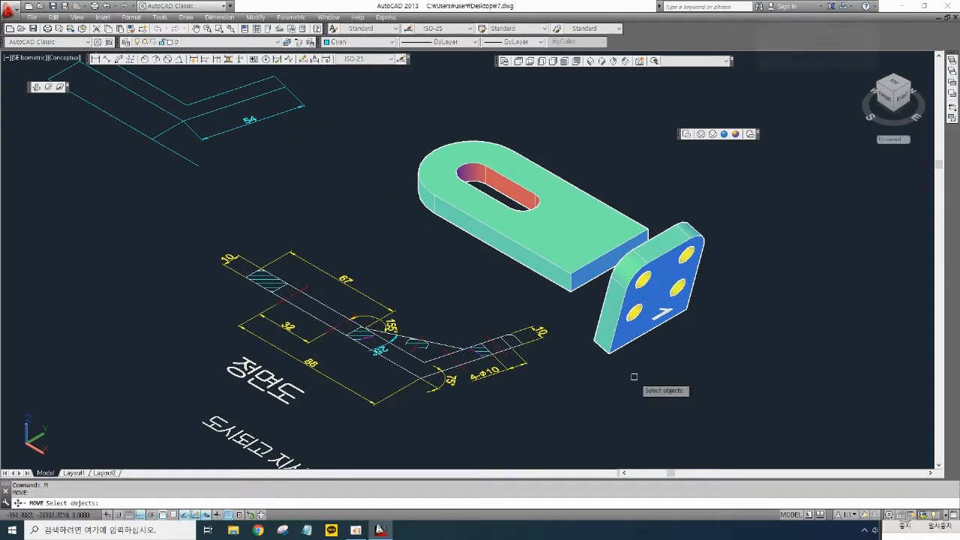
click(624, 374)
click(600, 346)
key(space)
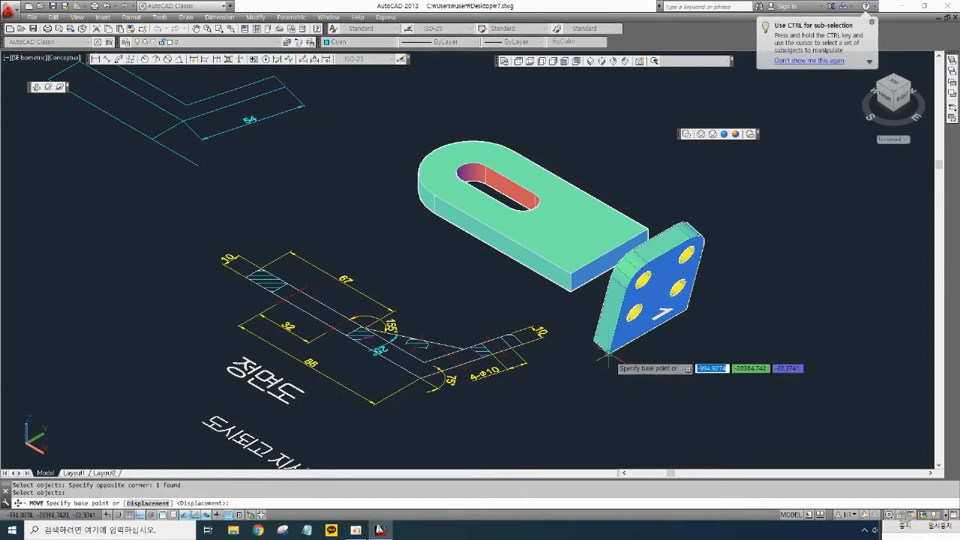
click(608, 350)
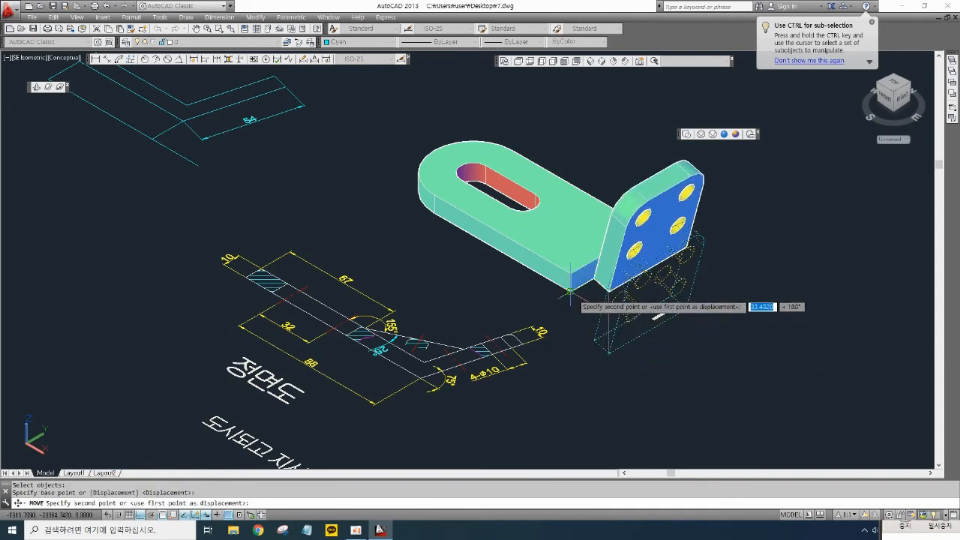
click(570, 291)
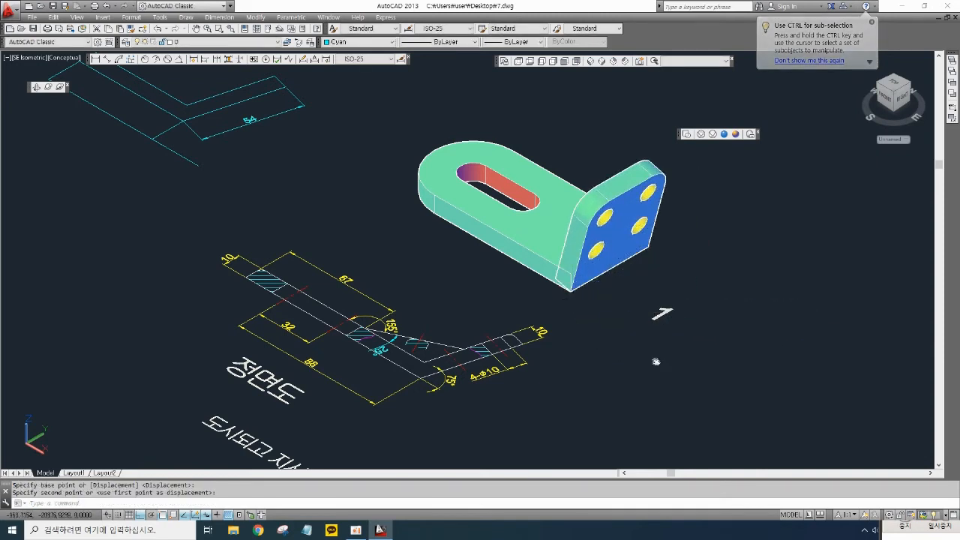
- Union the two plates into a single solid
middle_drag(653, 360, 677, 382)
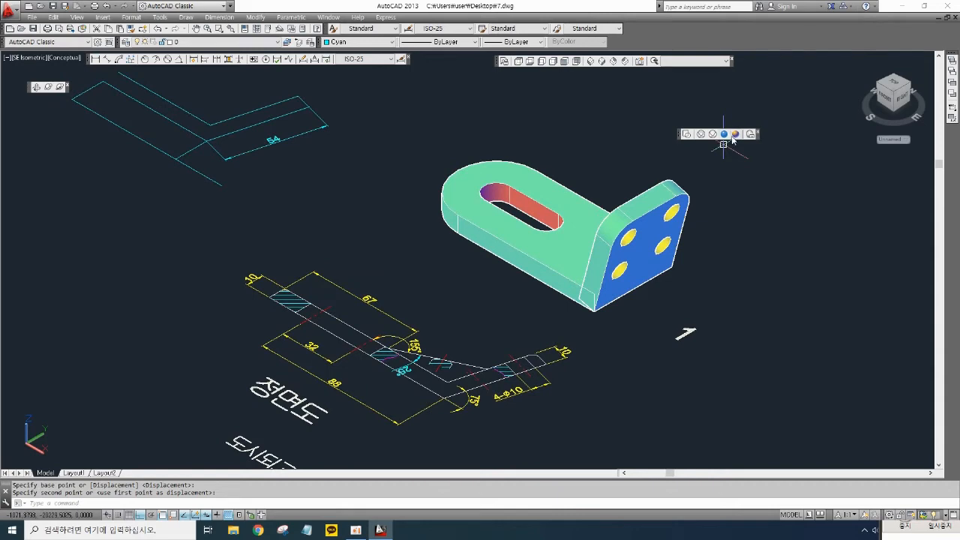
scroll(704, 260, up, 2)
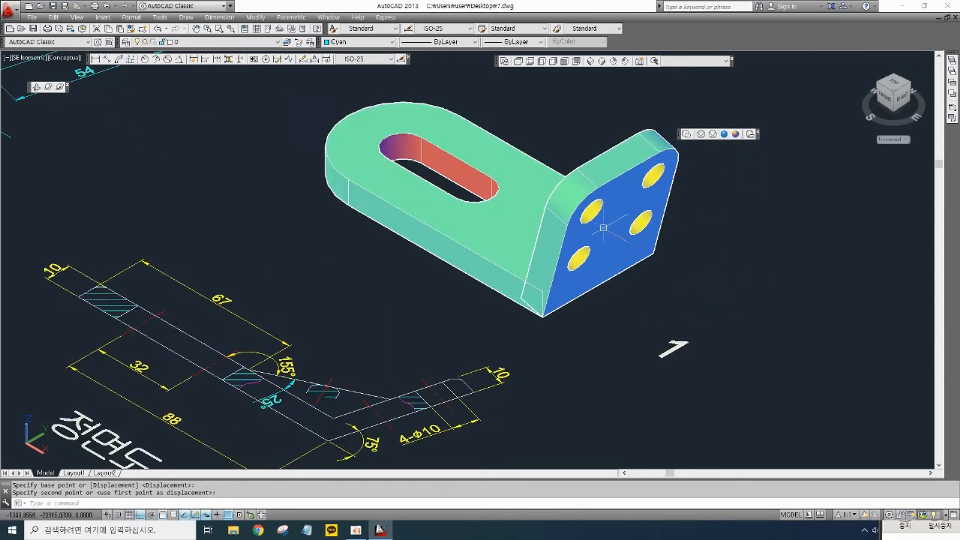
mouse_move(634, 202)
middle_down()
mouse_move(636, 211)
mouse_move(619, 215)
middle_up()
click(622, 148)
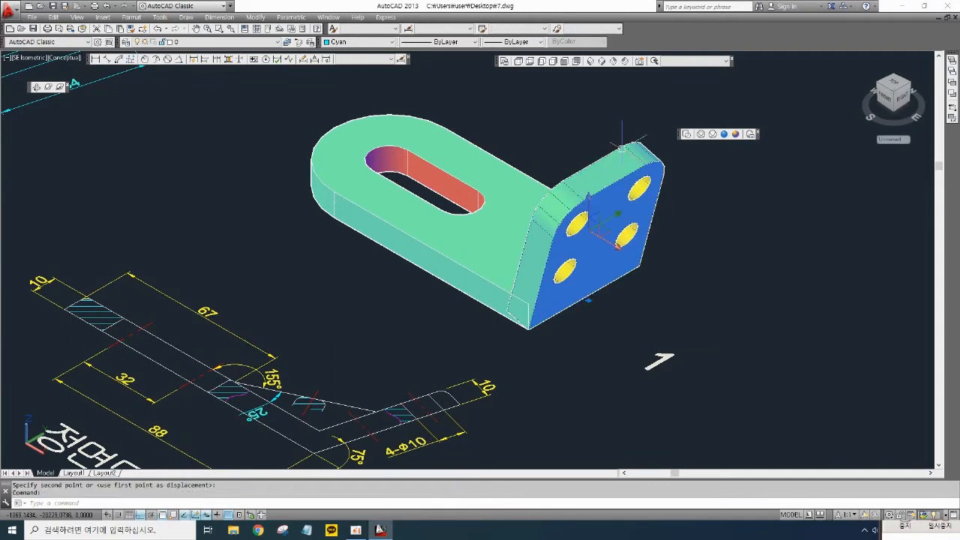
click(514, 165)
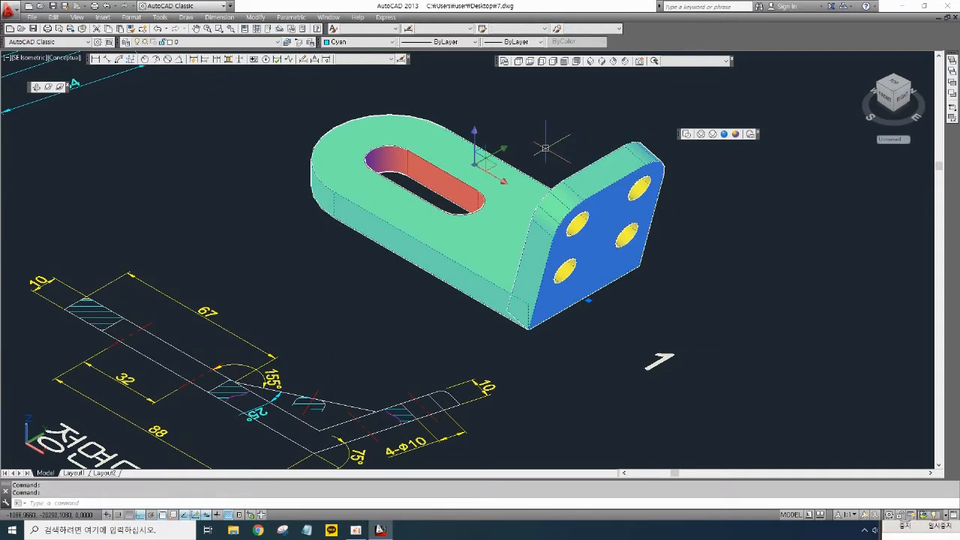
key(Escape)
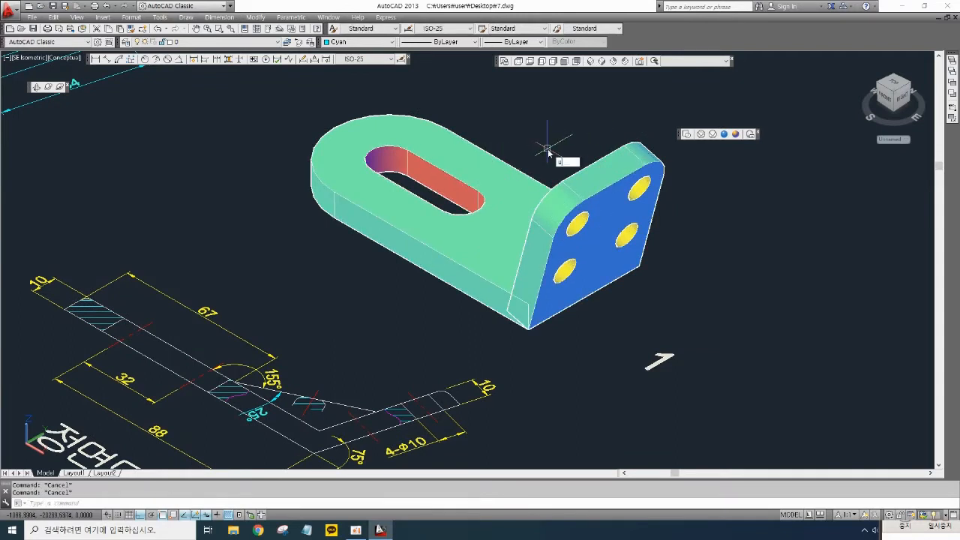
text(ni)
key(Return)
click(653, 328)
click(493, 194)
key(Return)
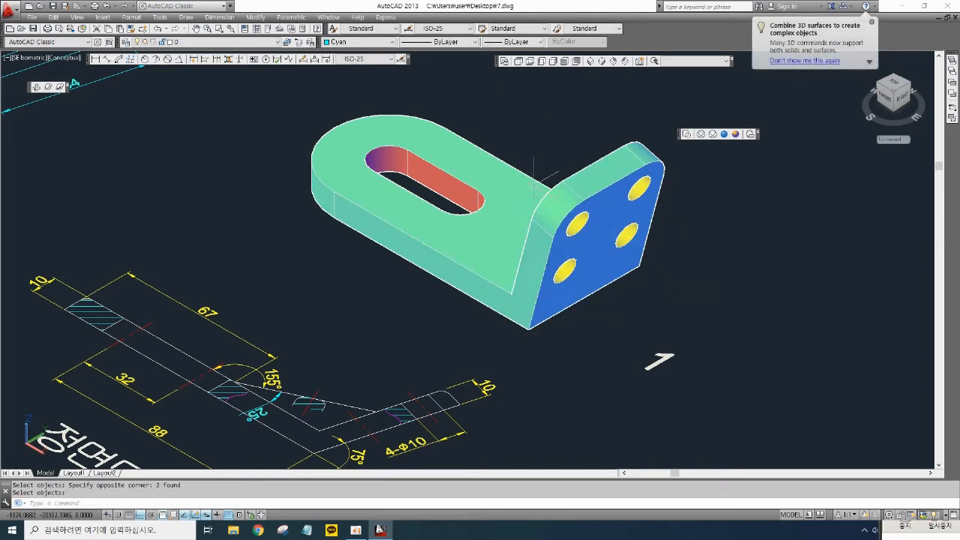
- Orbit around the joined part to inspect it from different angles
scroll(658, 202, down, 2)
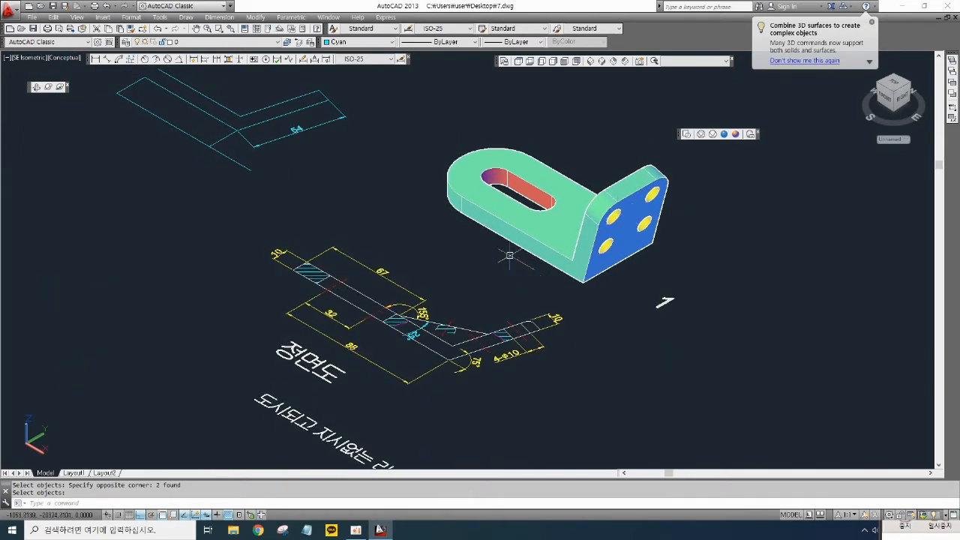
mouse_move(509, 256)
middle_down()
mouse_move(515, 270)
mouse_move(497, 269)
middle_up()
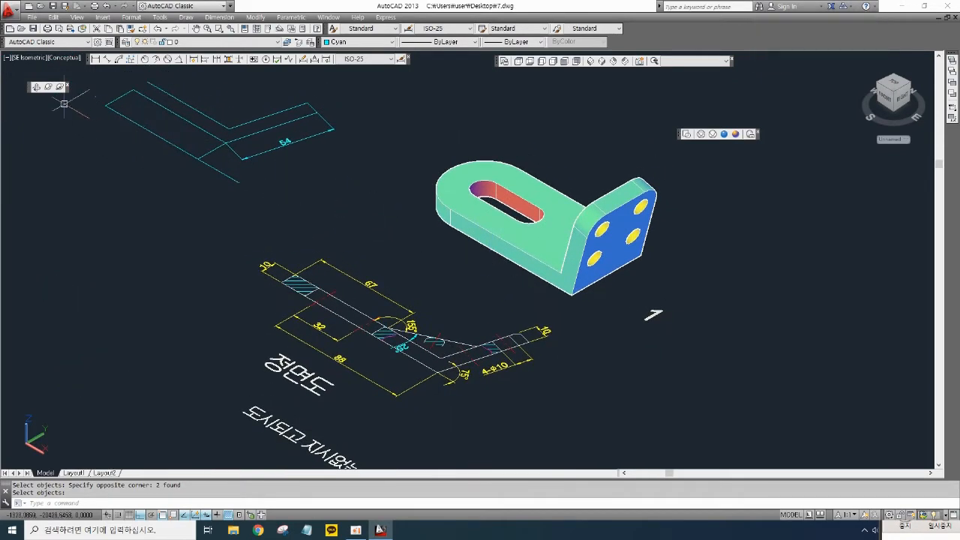
click(48, 87)
mouse_move(471, 215)
mouse_down()
mouse_move(521, 258)
mouse_move(579, 179)
mouse_move(568, 152)
mouse_move(495, 251)
mouse_move(488, 228)
mouse_move(506, 232)
mouse_move(484, 307)
mouse_move(469, 196)
mouse_up()
middle_drag(469, 197, 470, 270)
scroll(465, 297, up, 4)
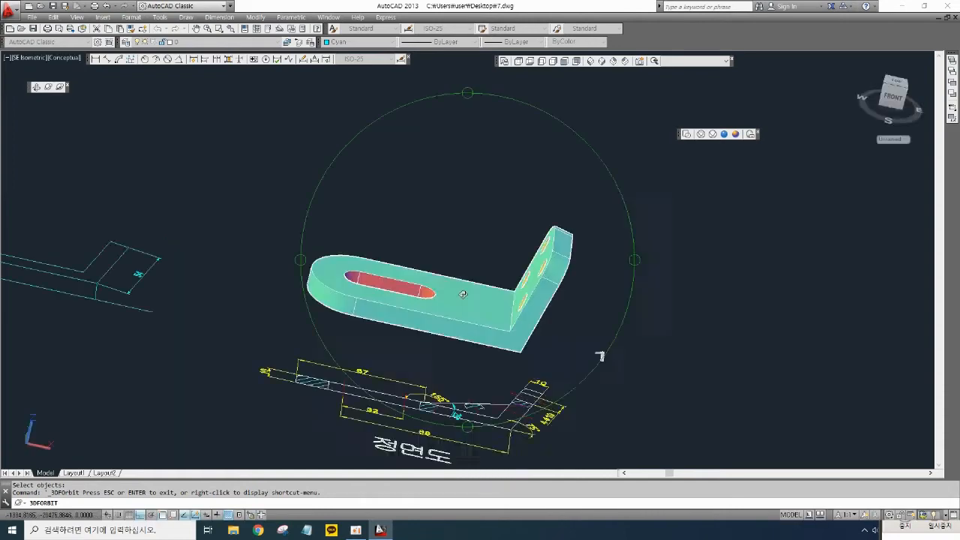
mouse_move(432, 274)
mouse_down()
mouse_move(403, 343)
mouse_move(520, 334)
mouse_move(488, 296)
mouse_move(450, 278)
mouse_move(558, 384)
mouse_move(569, 345)
mouse_up()
drag(520, 399, 514, 447)
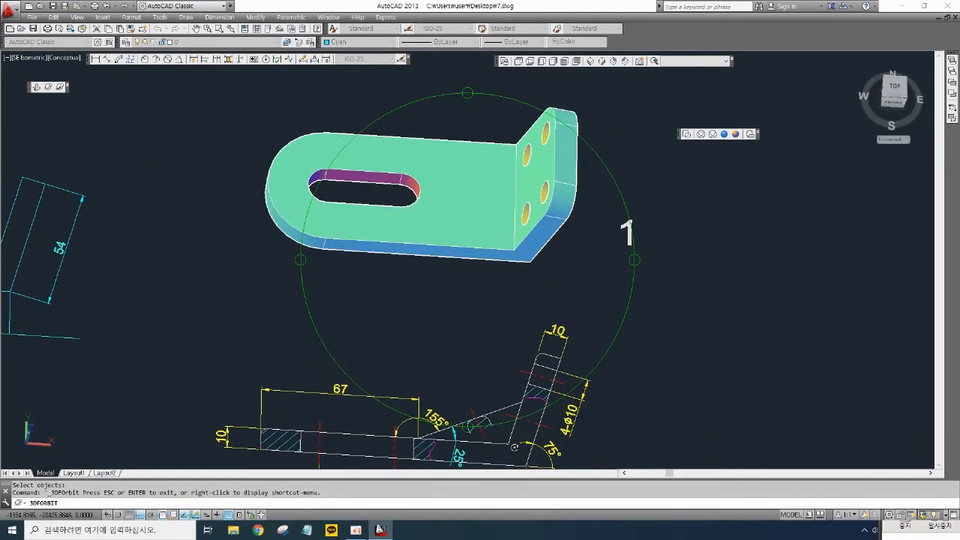
- Switch to the 2D Wireframe visual style and return to the SE Isometric view
click(687, 135)
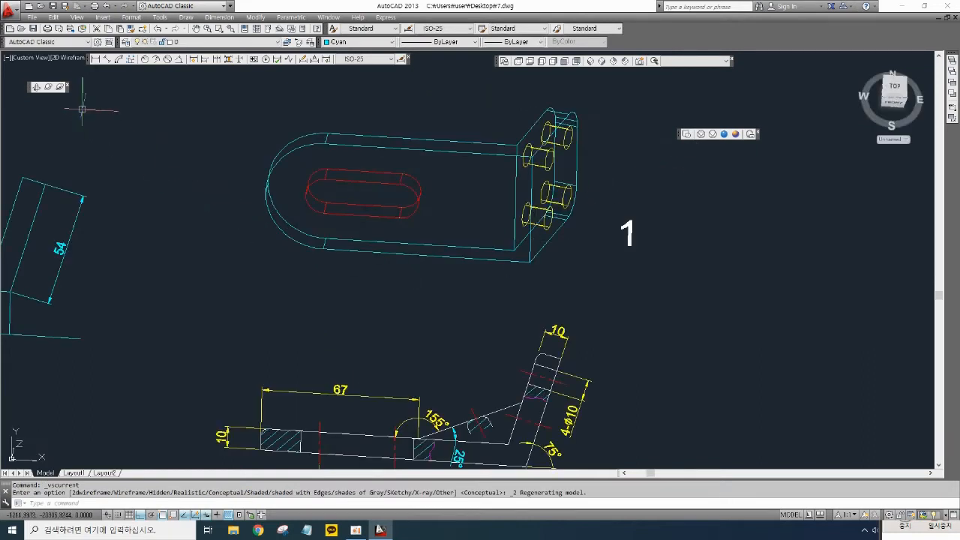
click(601, 63)
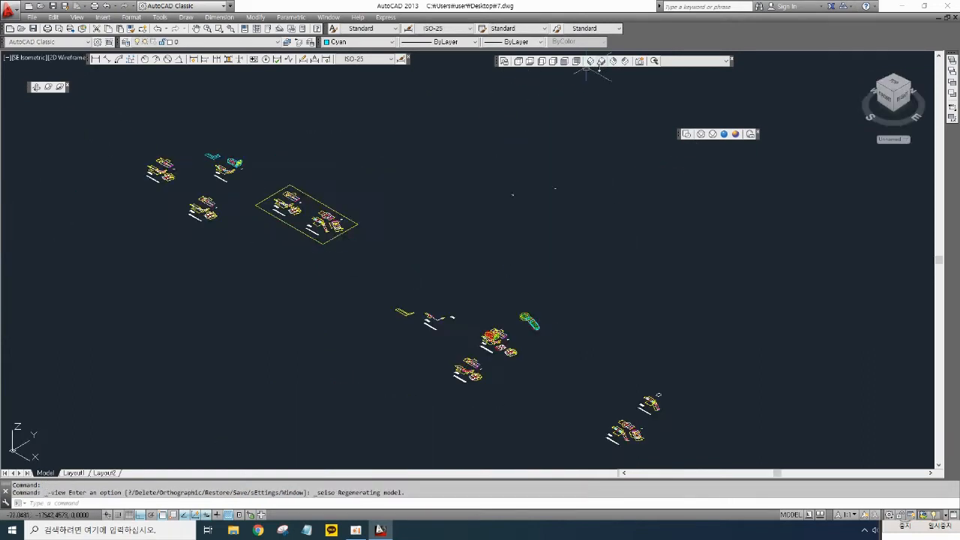
scroll(450, 285, up, 8)
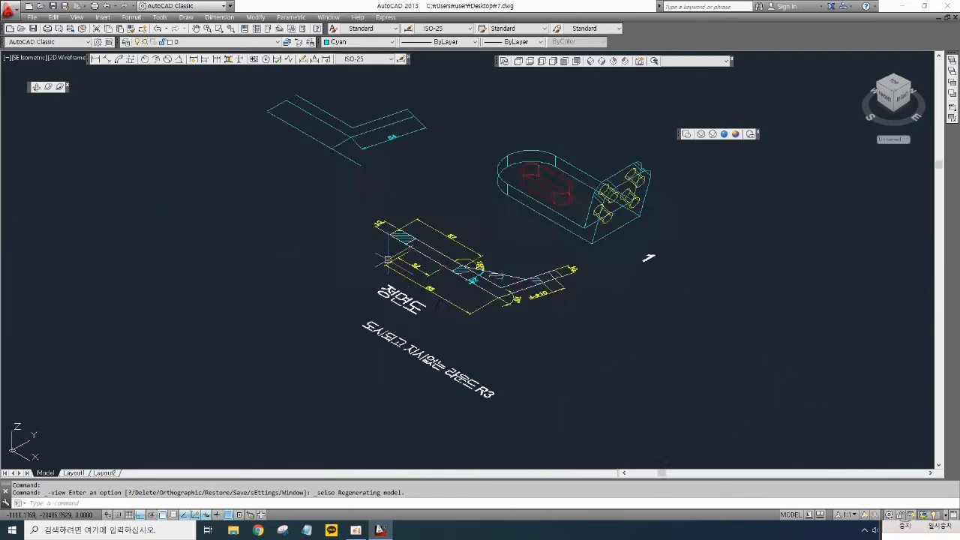
scroll(568, 279, up, 4)
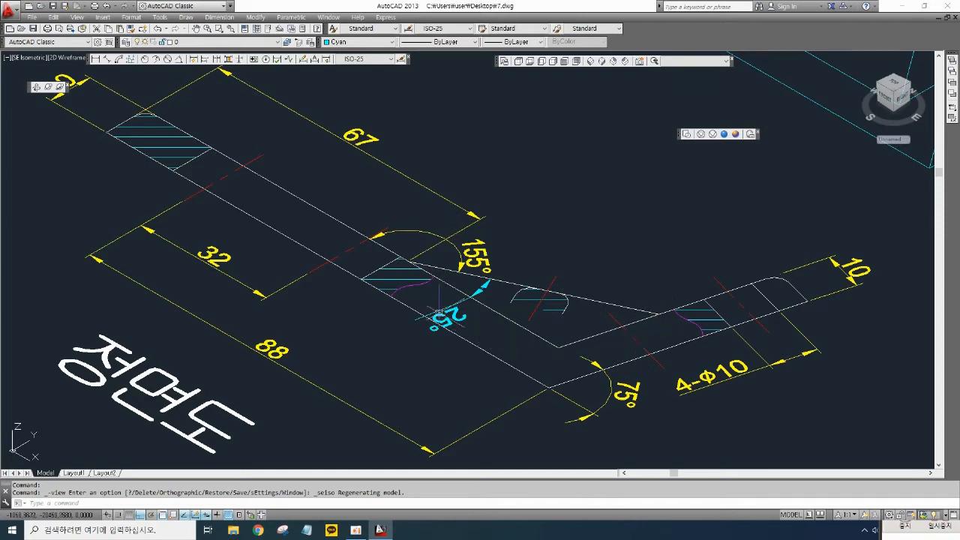
- Trim the triangle's sloped edge back to the edge line of the angled plate
scroll(436, 280, up, 4)
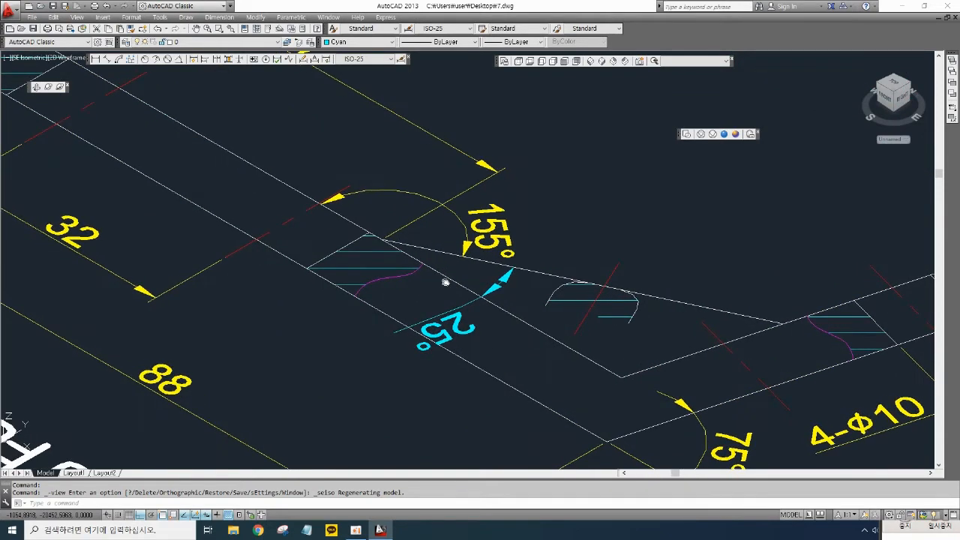
text(r)
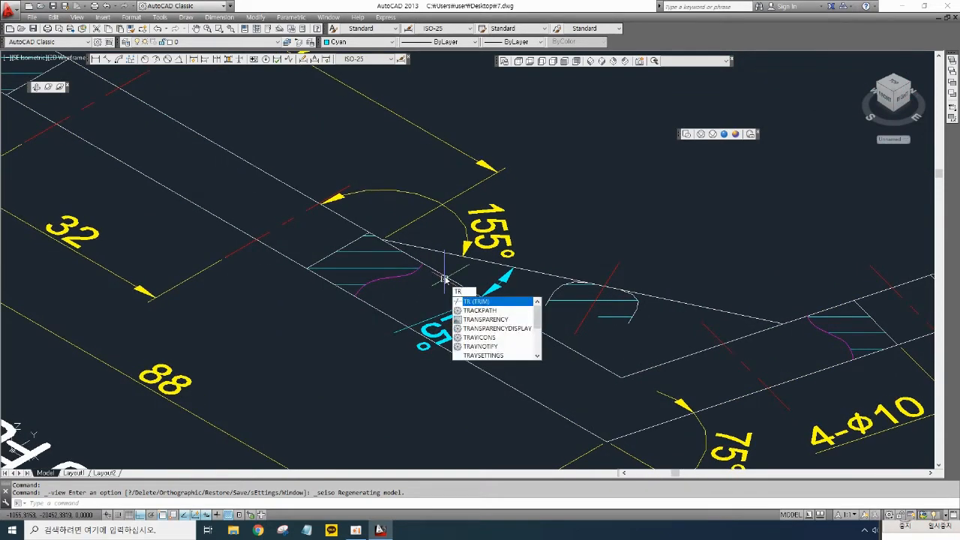
key(Return)
key(Return)
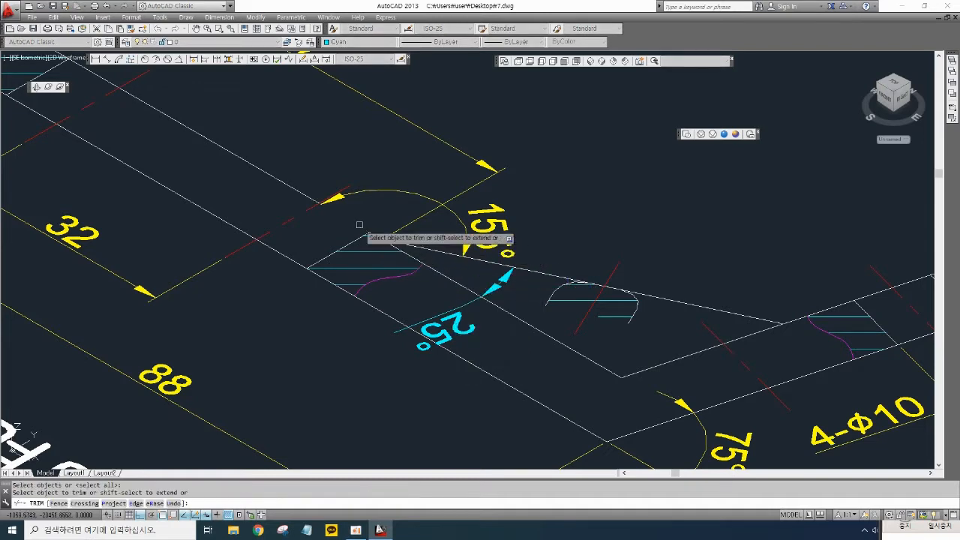
scroll(375, 237, up, 4)
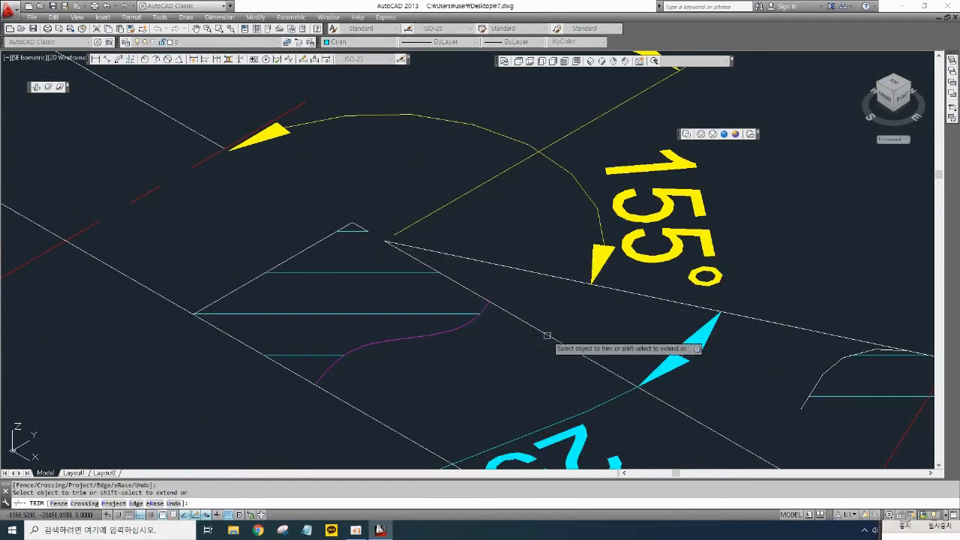
scroll(548, 335, down, 4)
middle_drag(796, 428, 623, 418)
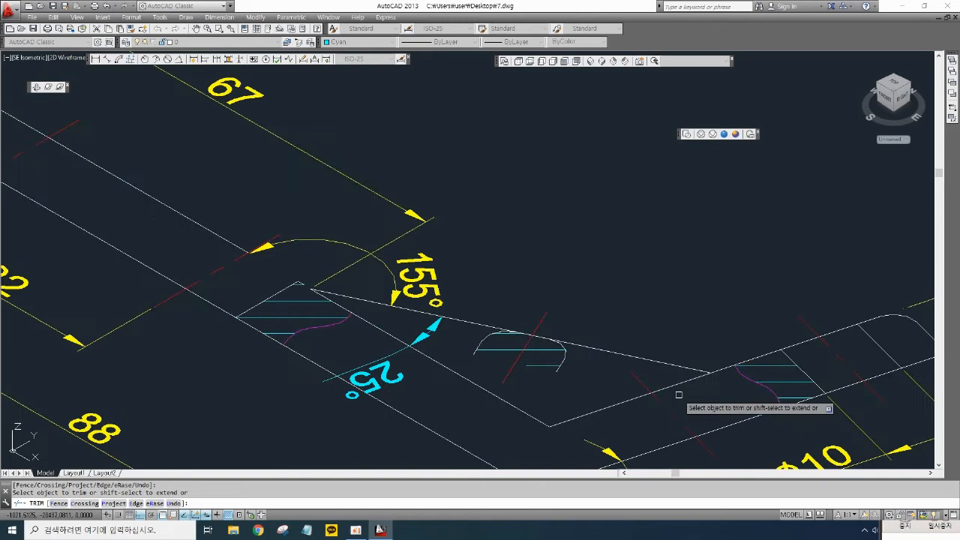
click(719, 371)
key(Return)
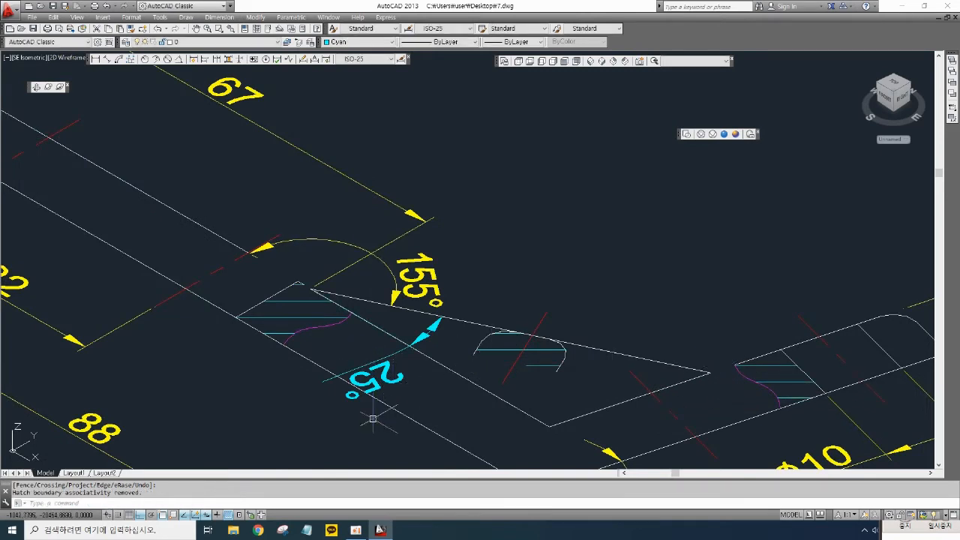
- Erase the hatches, angle dimensions and stray lines around the triangle's left corner
click(400, 403)
click(307, 353)
key(Delete)
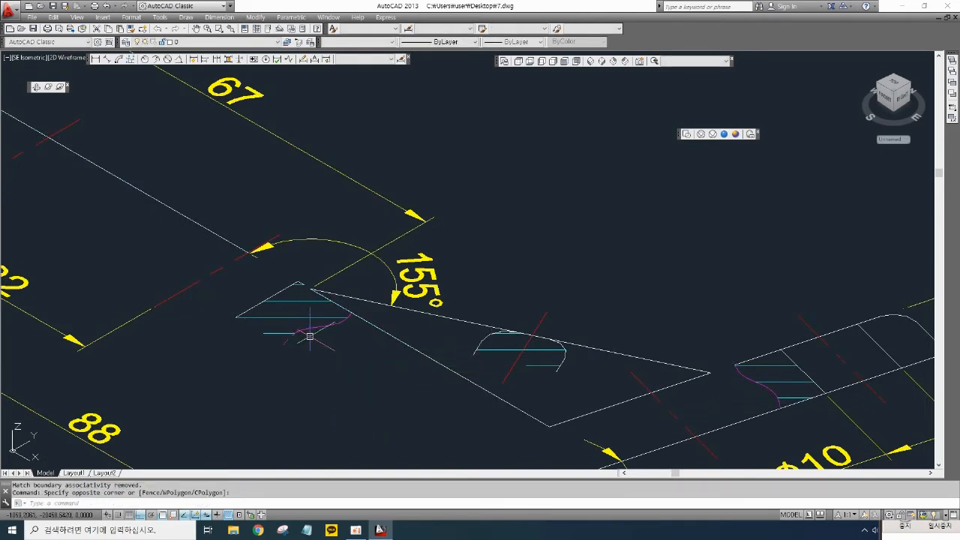
click(309, 339)
click(285, 321)
key(Delete)
click(293, 334)
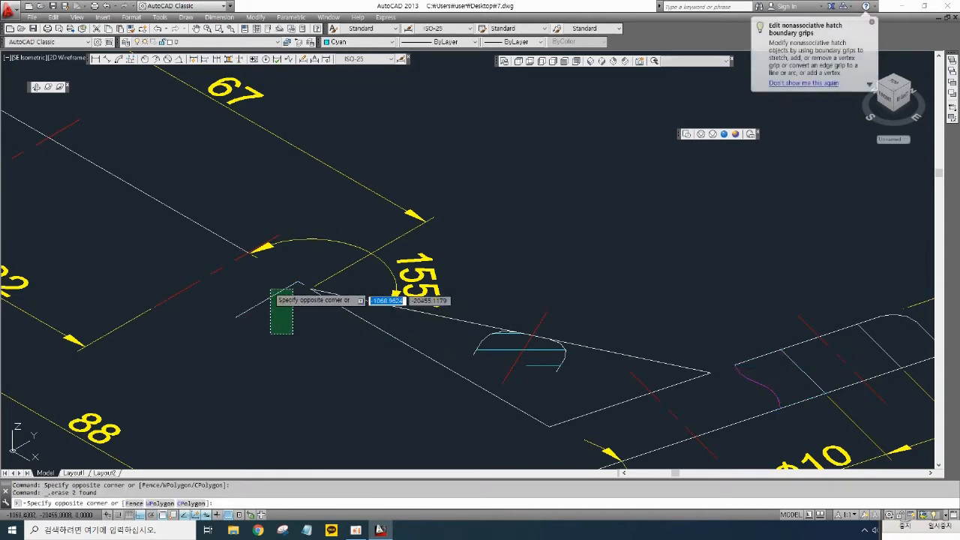
click(270, 289)
key(Delete)
click(448, 285)
click(358, 230)
key(Delete)
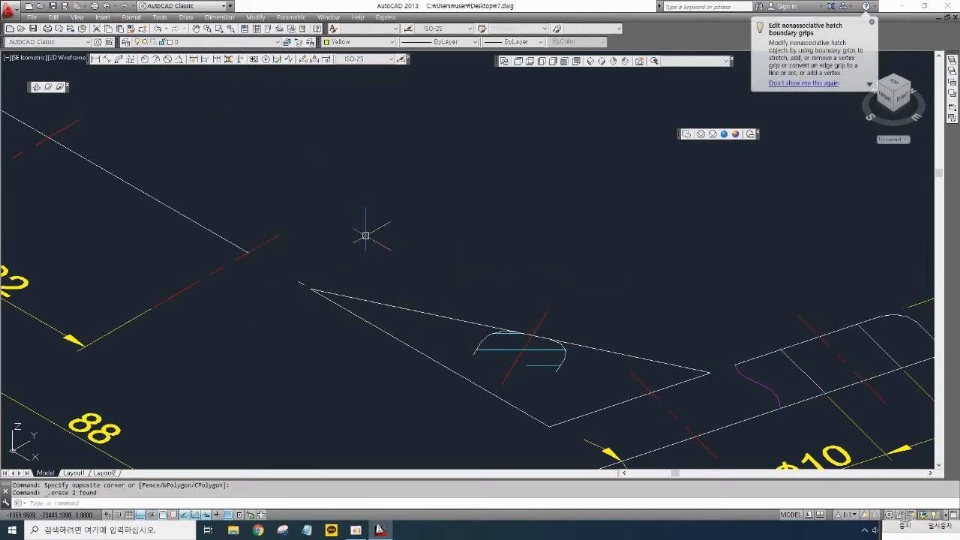
click(315, 273)
click(290, 285)
key(Delete)
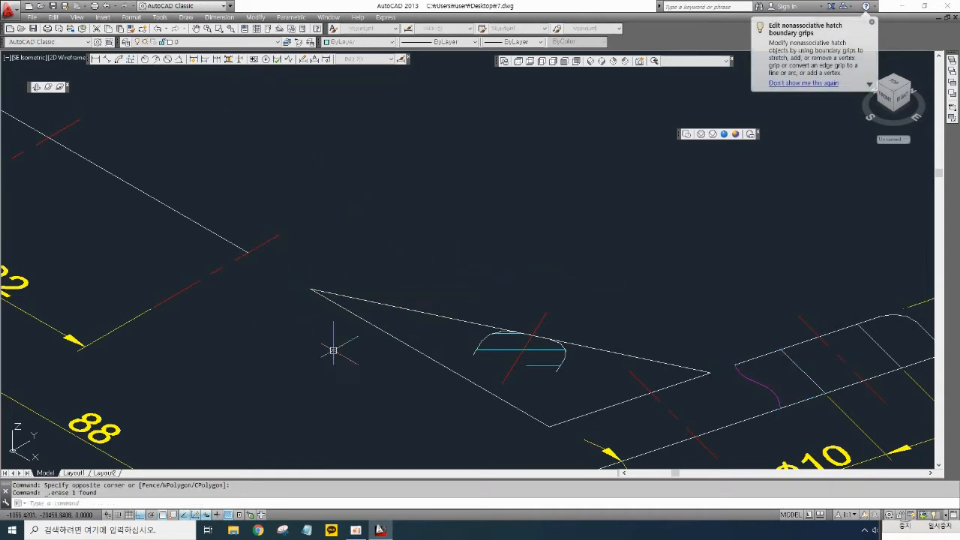
- Erase the hatch arc and centre lines remaining inside and below the triangle
middle_drag(324, 332, 202, 221)
click(461, 263)
click(418, 245)
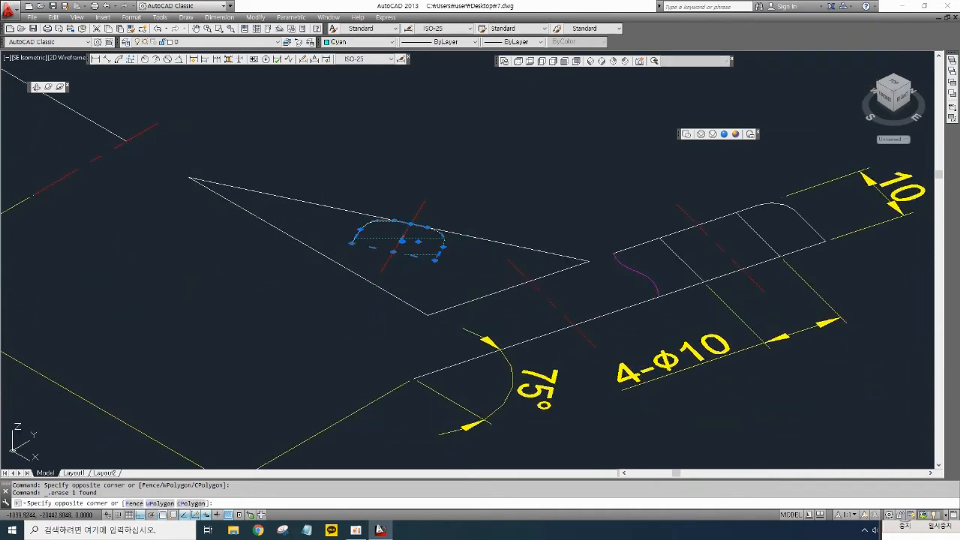
key(Delete)
click(409, 271)
click(382, 238)
key(Delete)
click(381, 243)
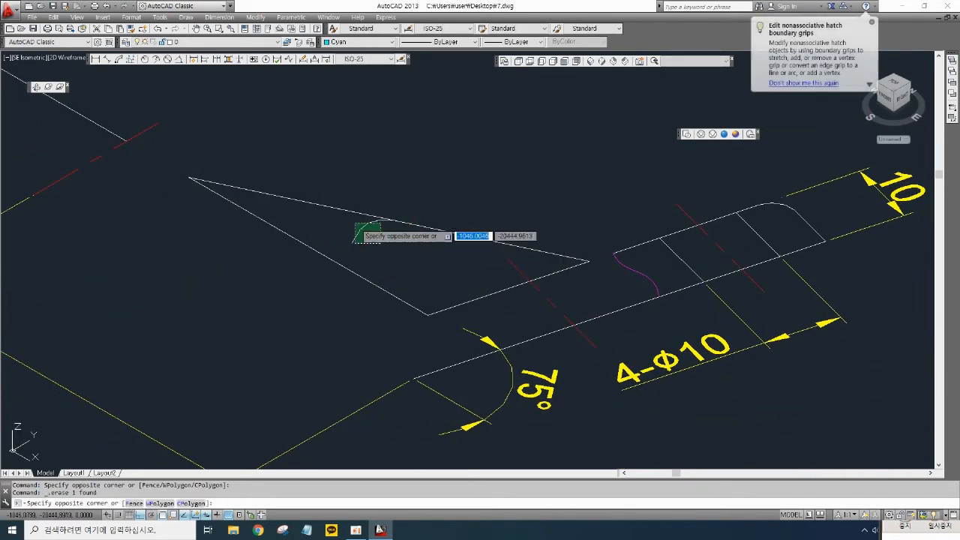
click(354, 242)
key(Delete)
click(555, 303)
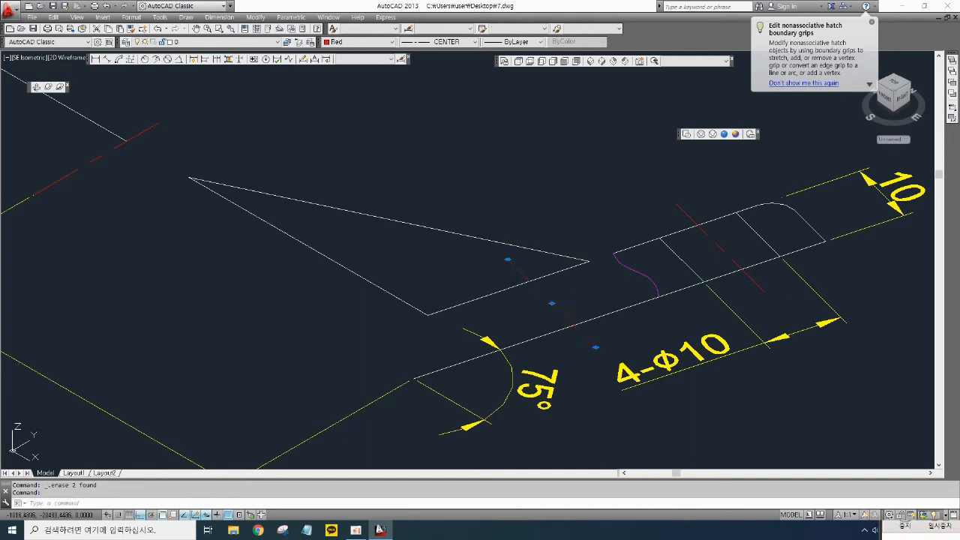
key(Delete)
middle_drag(574, 290, 617, 288)
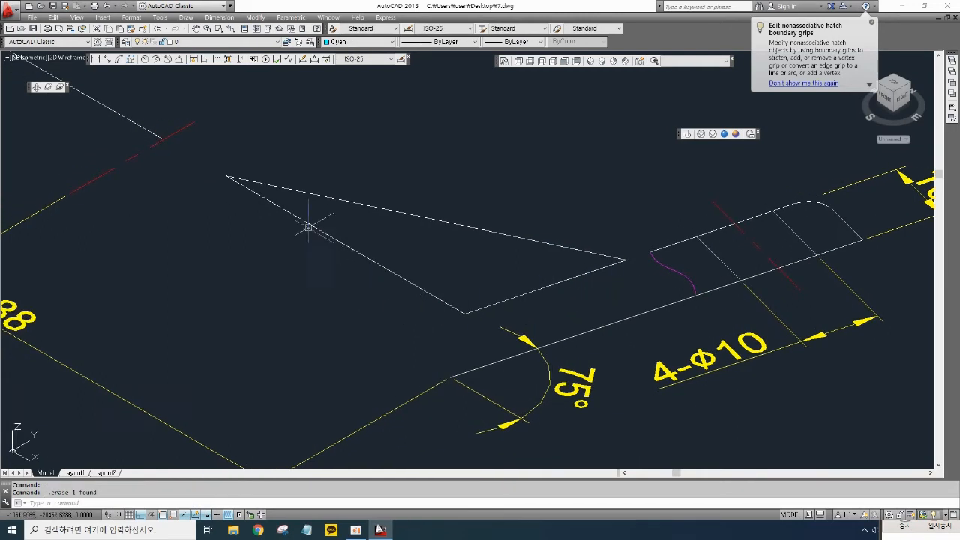
- Convert the triangle outline into a region
middle_drag(439, 257, 443, 255)
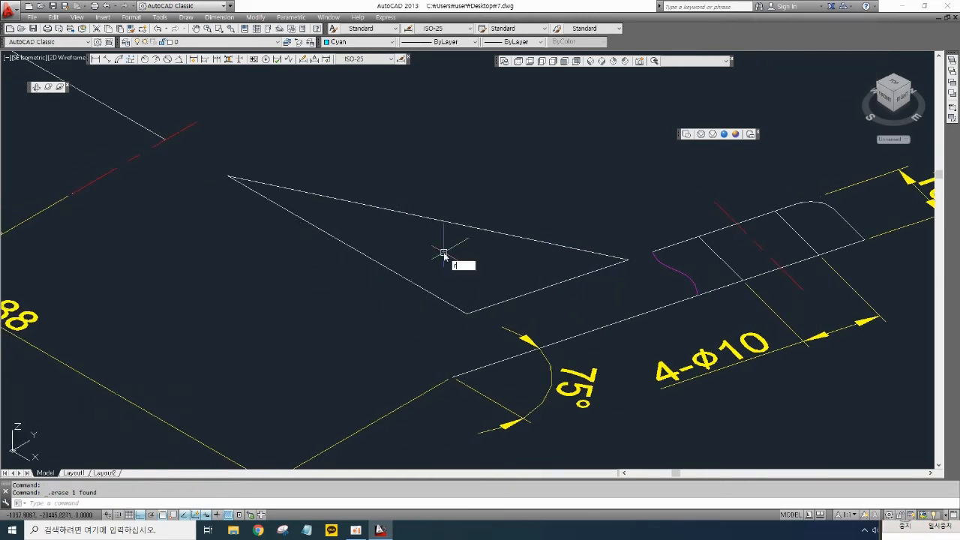
text(EG)
key(Return)
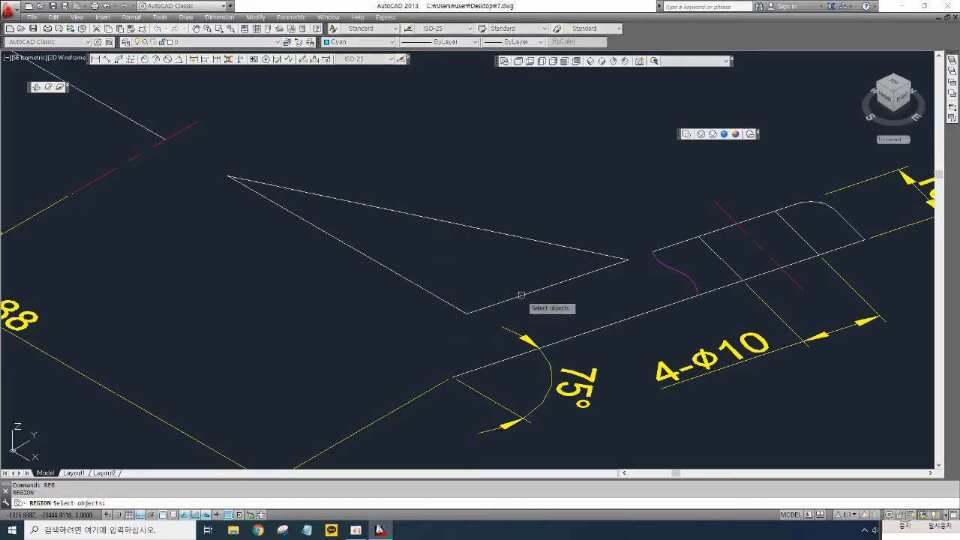
click(540, 312)
click(393, 201)
key(Return)
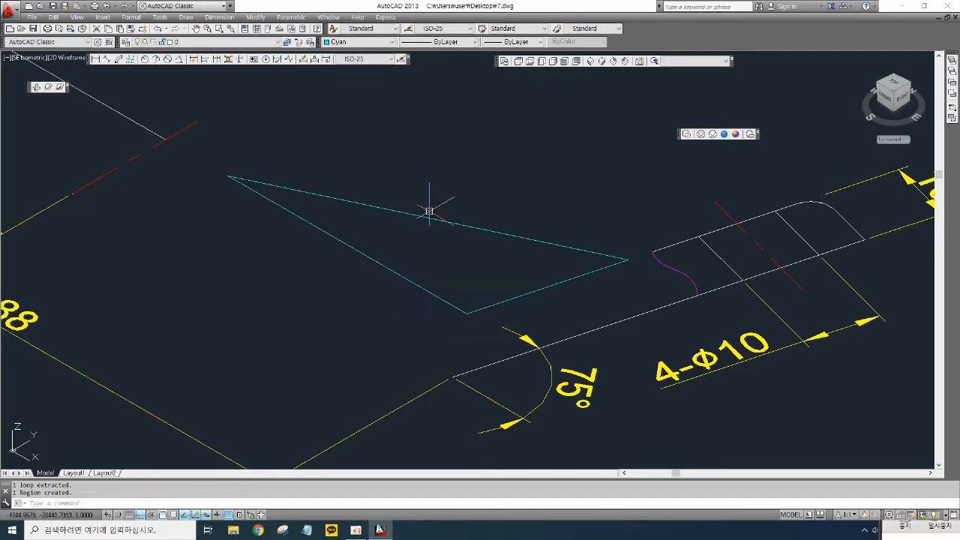
- Extrude the triangular region 10 mm into a gusset solid
middle_drag(456, 205, 501, 214)
text(E)
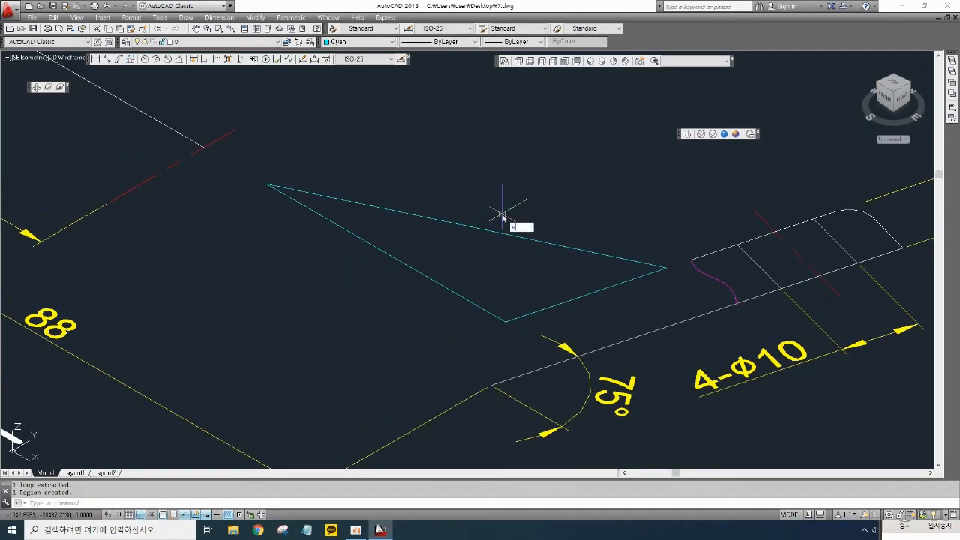
text(XT)
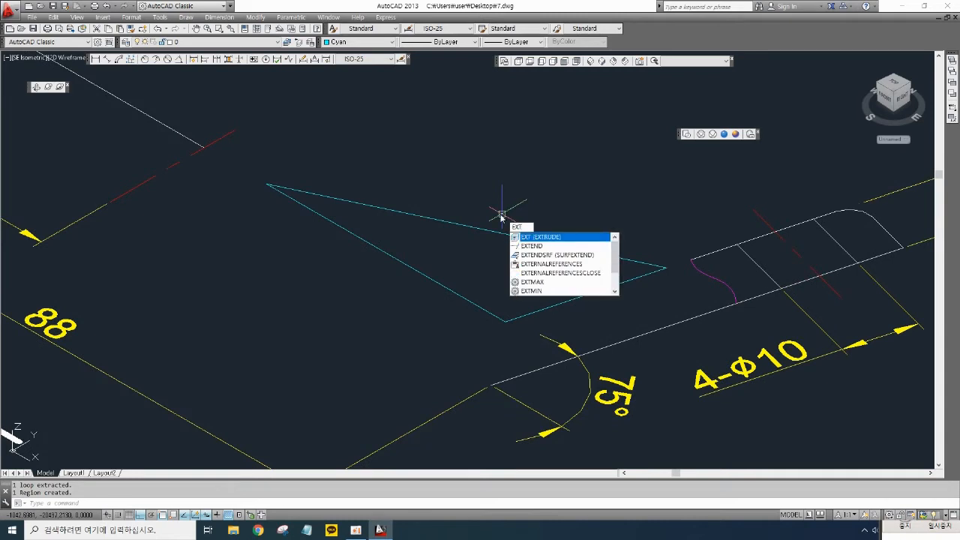
key(Return)
click(495, 228)
key(Return)
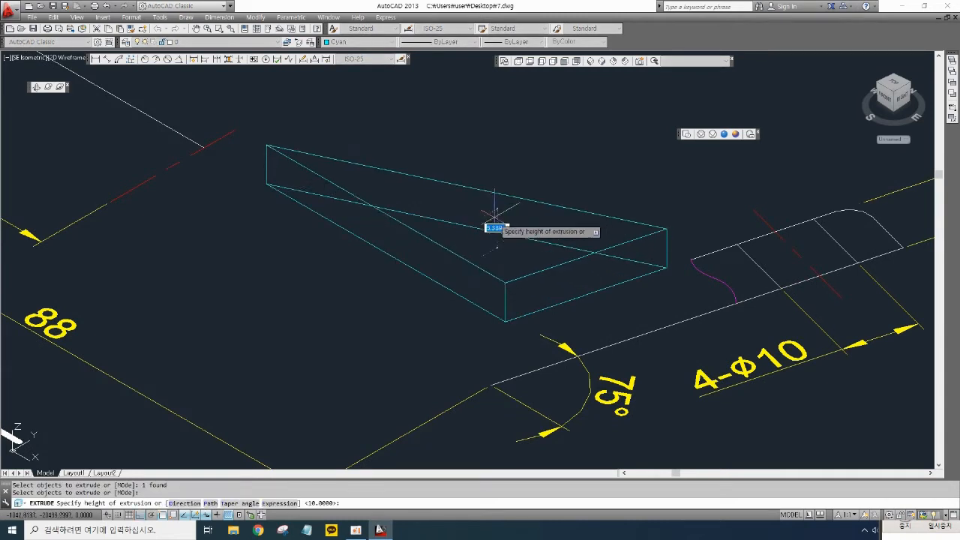
scroll(495, 192, down, 6)
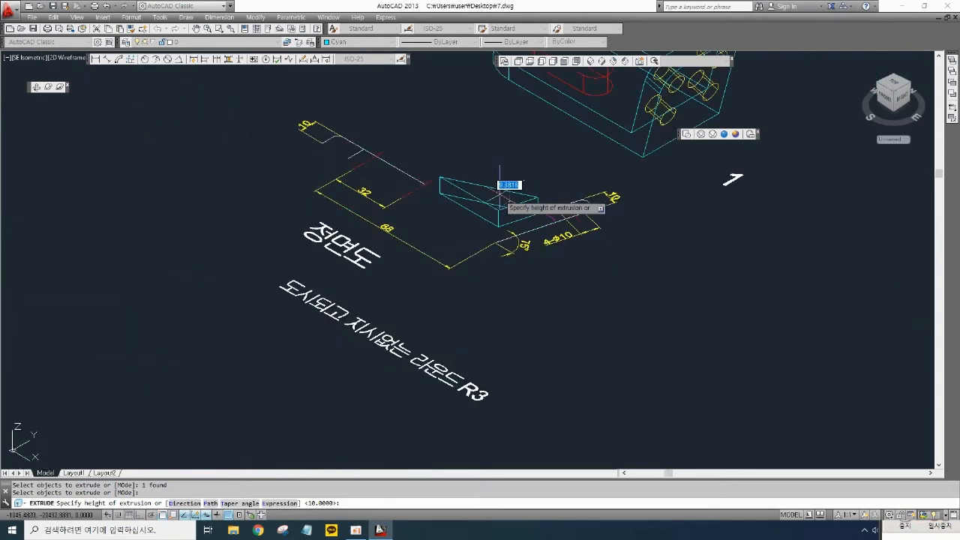
middle_drag(531, 181, 494, 342)
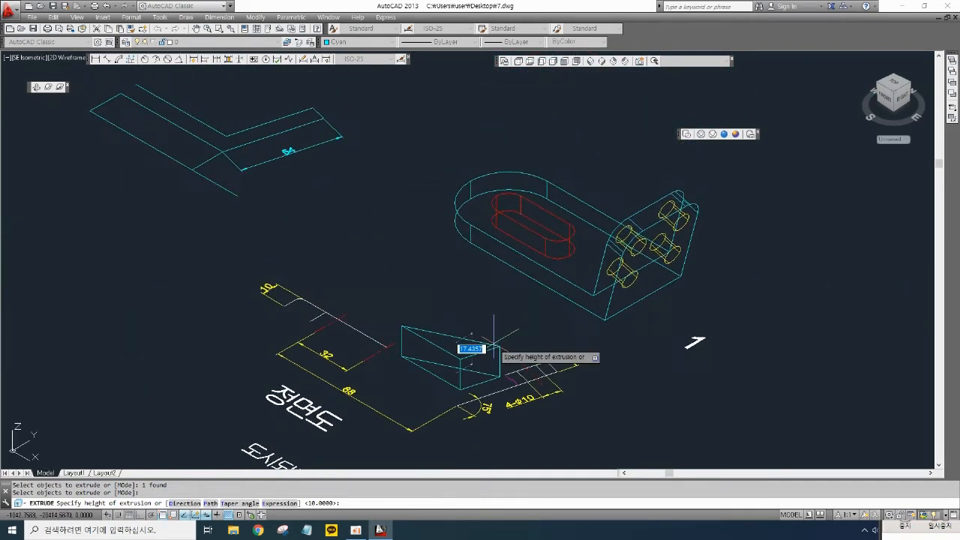
key(Return)
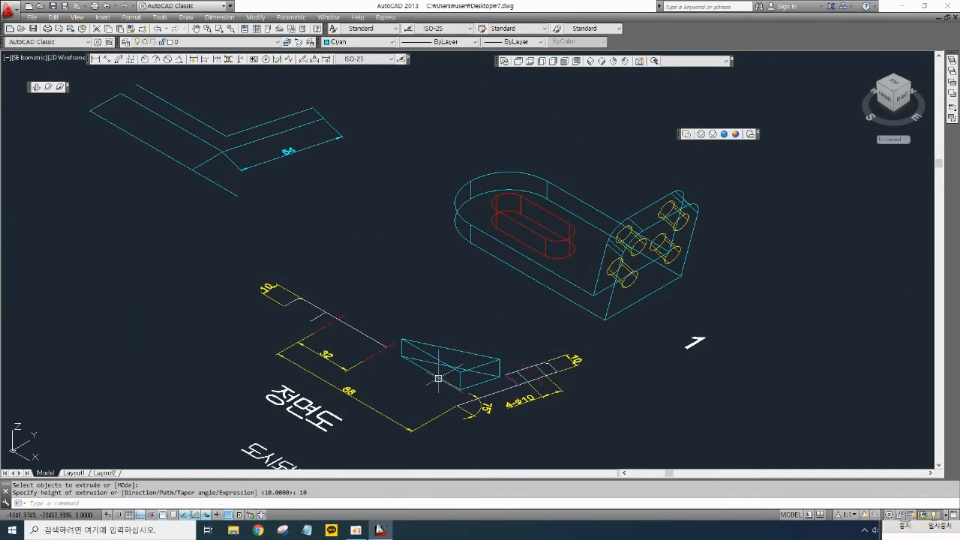
scroll(536, 273, down, 4)
middle_drag(468, 239, 639, 230)
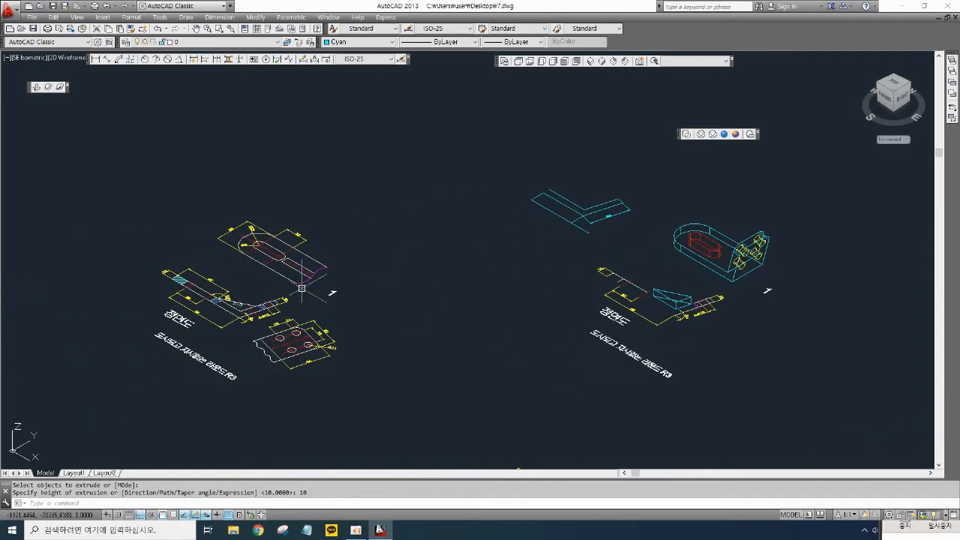
scroll(302, 288, up, 5)
mouse_move(279, 266)
middle_down()
mouse_move(382, 266)
mouse_move(440, 242)
mouse_move(369, 250)
middle_up()
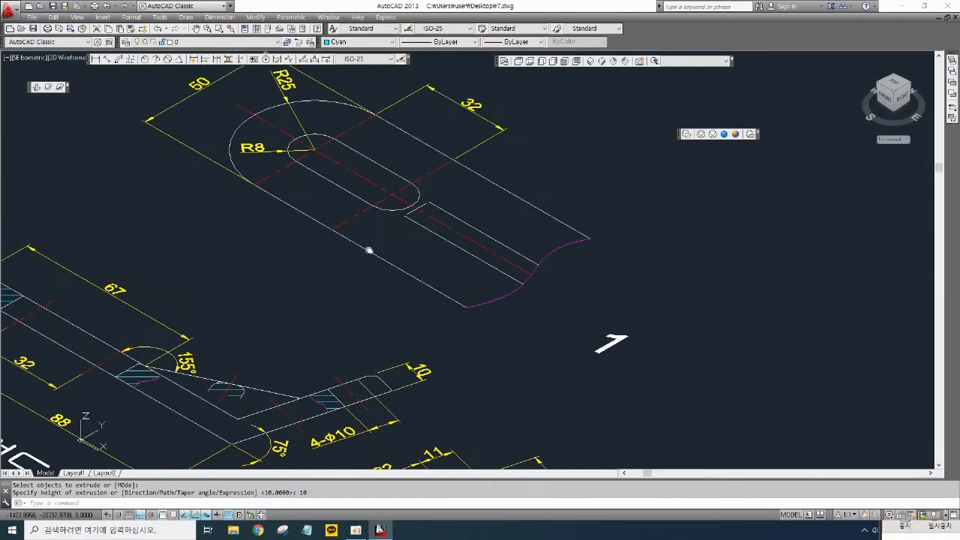
middle_drag(372, 164, 343, 187)
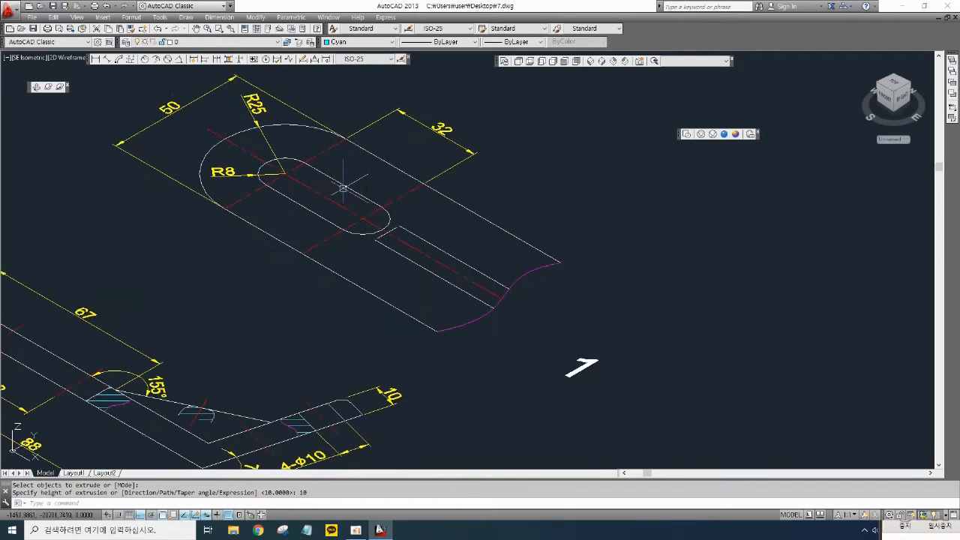
click(95, 60)
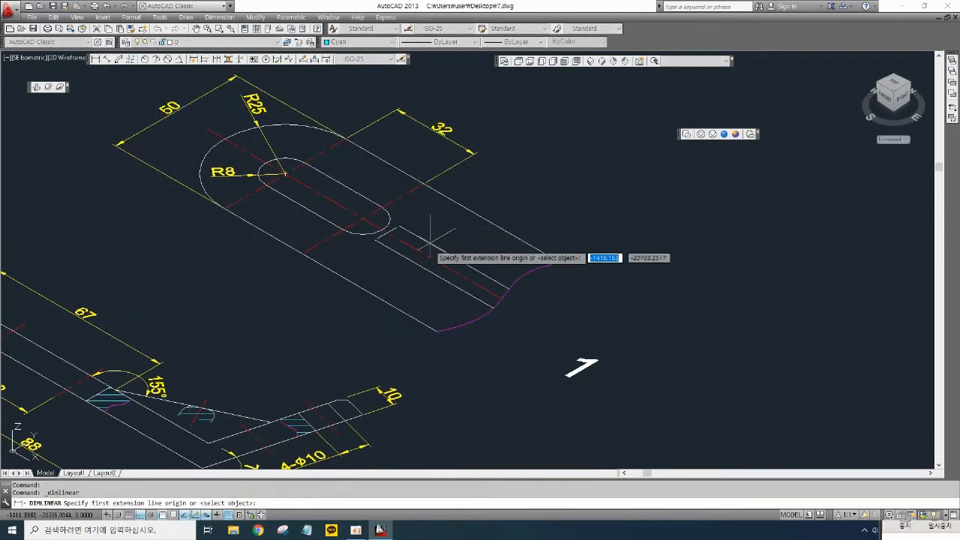
click(391, 237)
scroll(390, 238, up, 5)
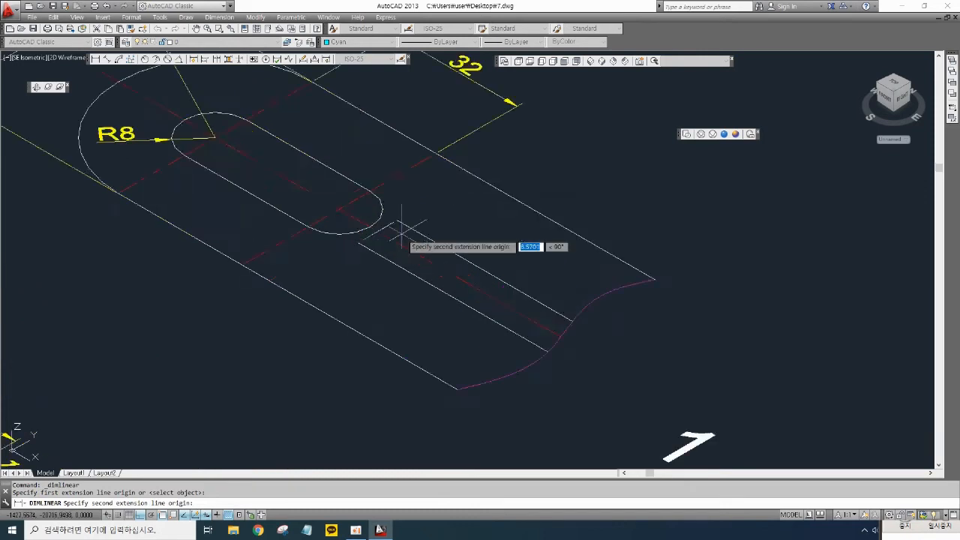
key(Escape)
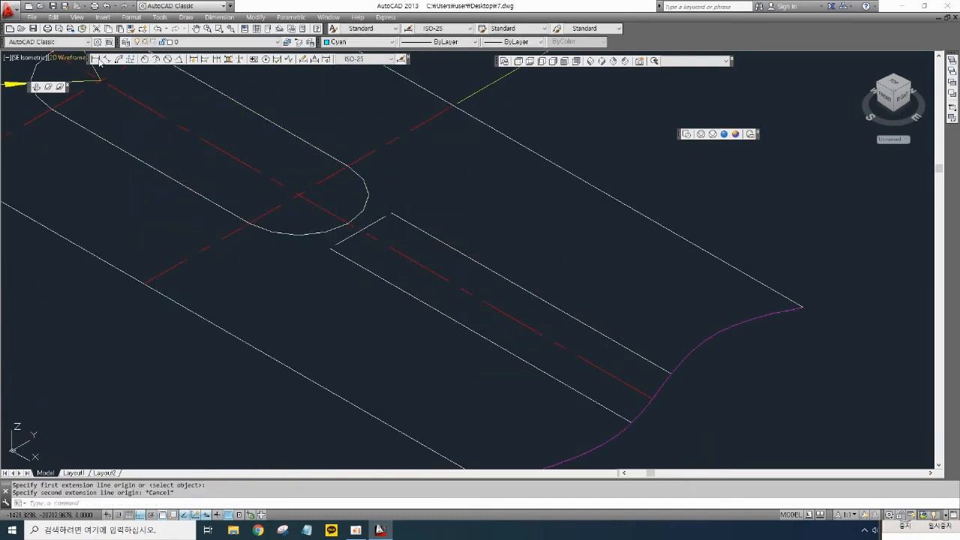
- Add linear dimensions across the slot's narrow channel at both of its ends on the slotted plate
click(96, 60)
click(332, 248)
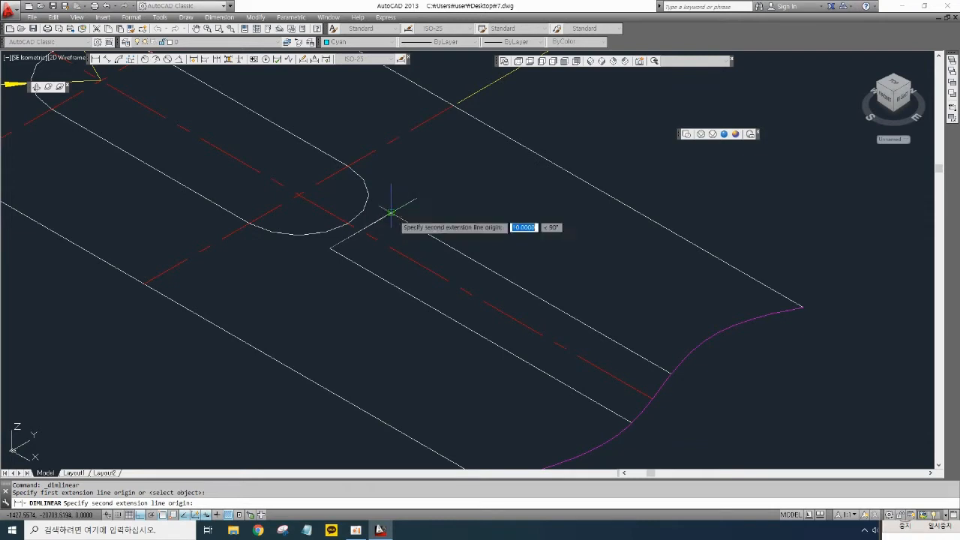
click(390, 213)
click(322, 199)
middle_drag(456, 300, 367, 246)
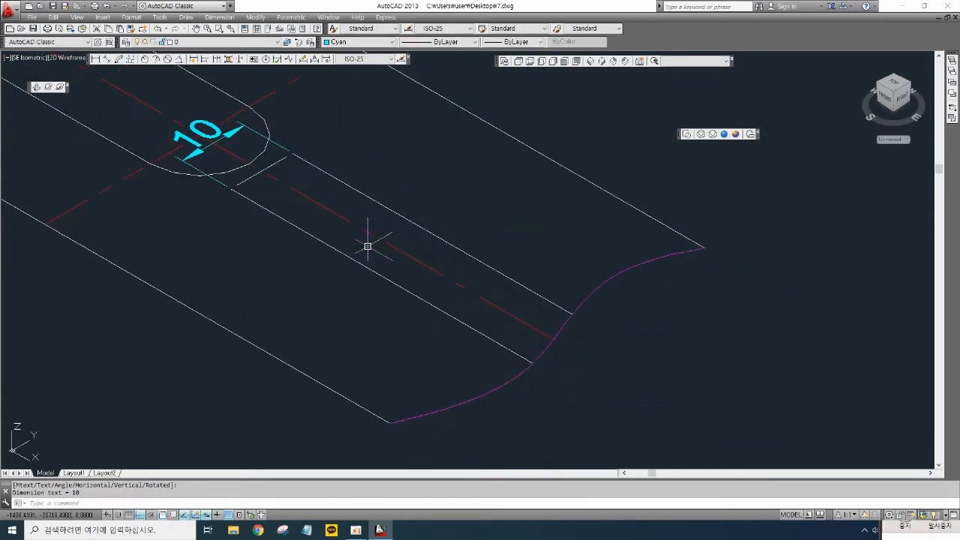
key(Return)
click(532, 363)
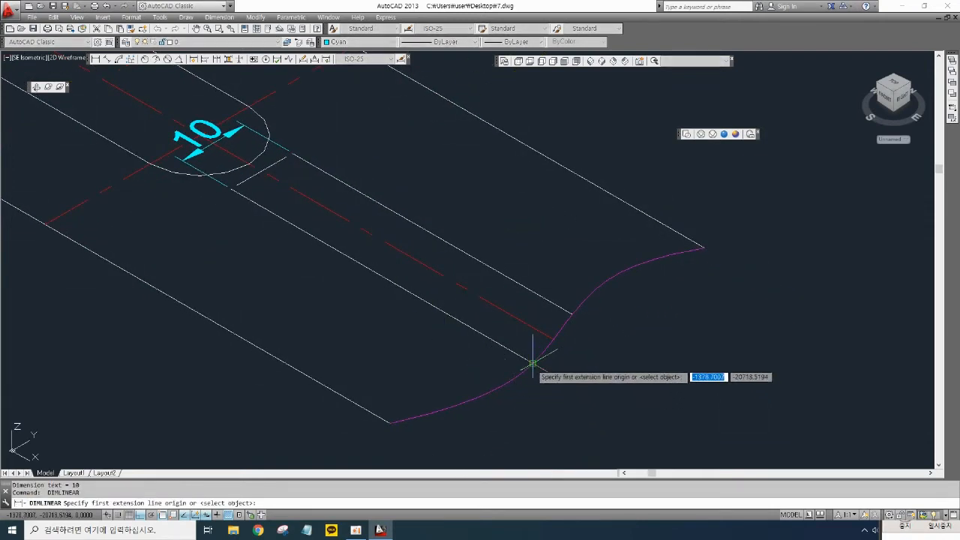
click(564, 314)
click(629, 367)
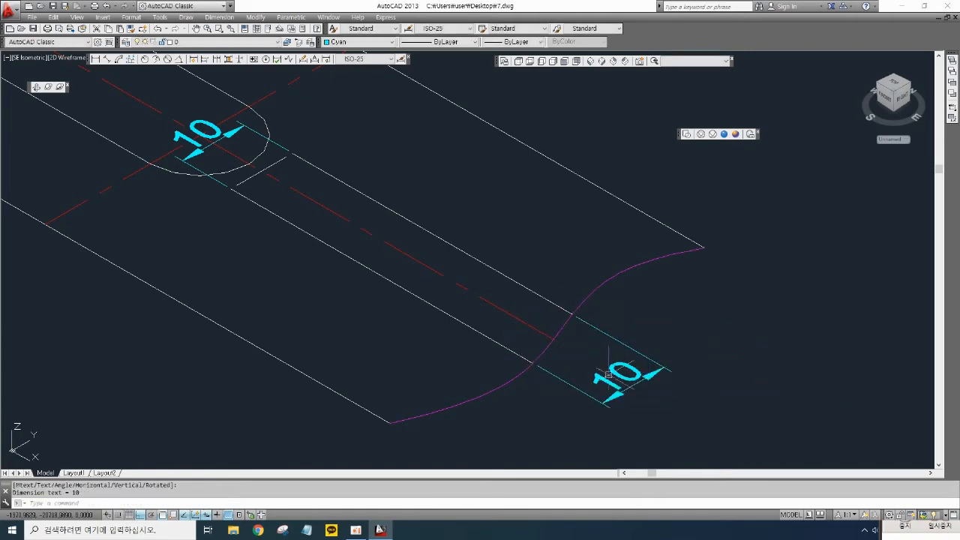
scroll(601, 350, down, 3)
mouse_move(577, 329)
middle_down()
mouse_move(542, 285)
mouse_move(407, 225)
middle_up()
scroll(495, 239, down, 4)
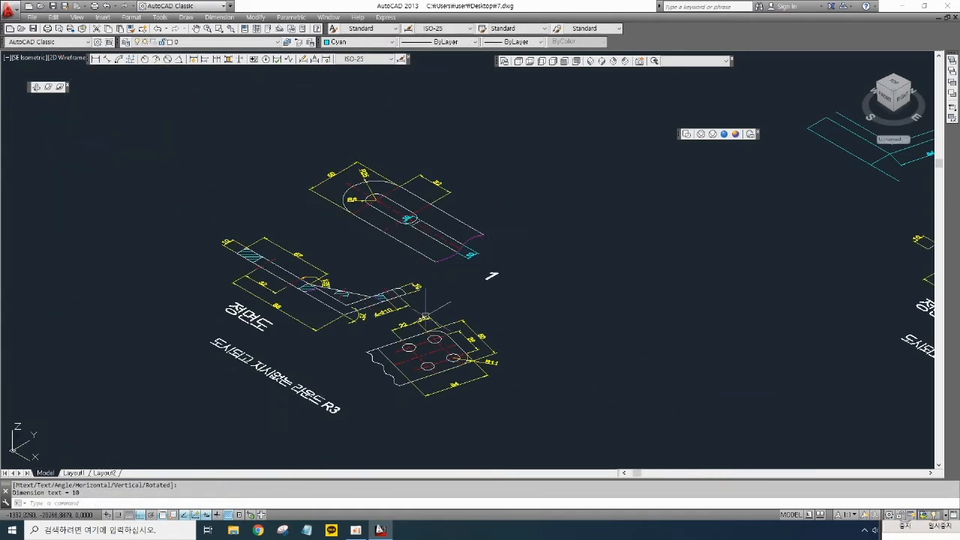
scroll(368, 300, up, 6)
scroll(226, 264, down, 5)
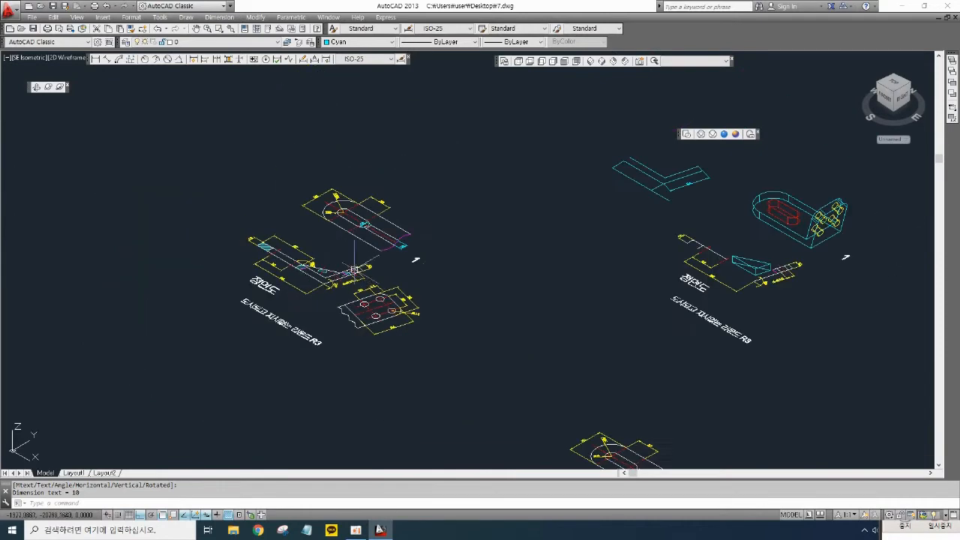
- Switch the viewport to the Conceptual visual style
middle_drag(763, 266, 567, 281)
scroll(568, 280, up, 6)
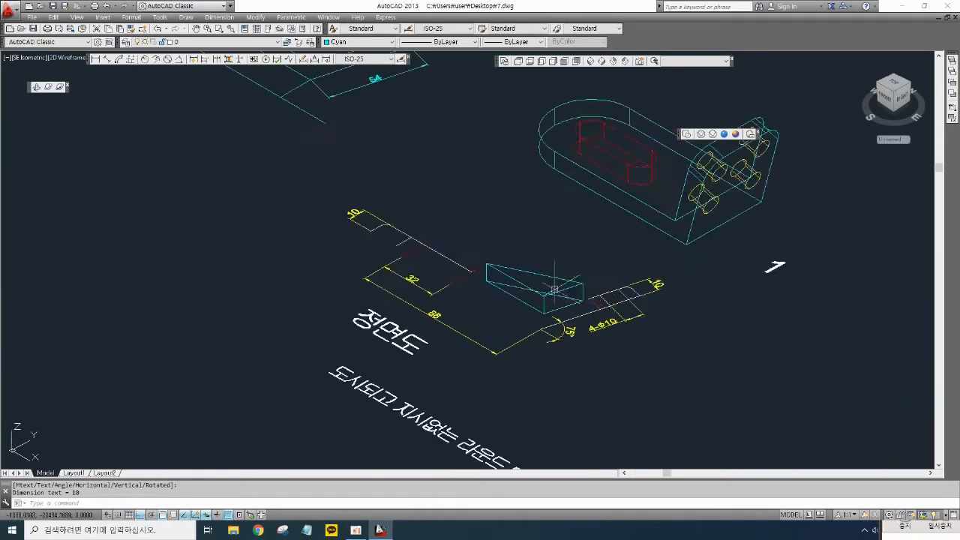
middle_drag(637, 273, 620, 343)
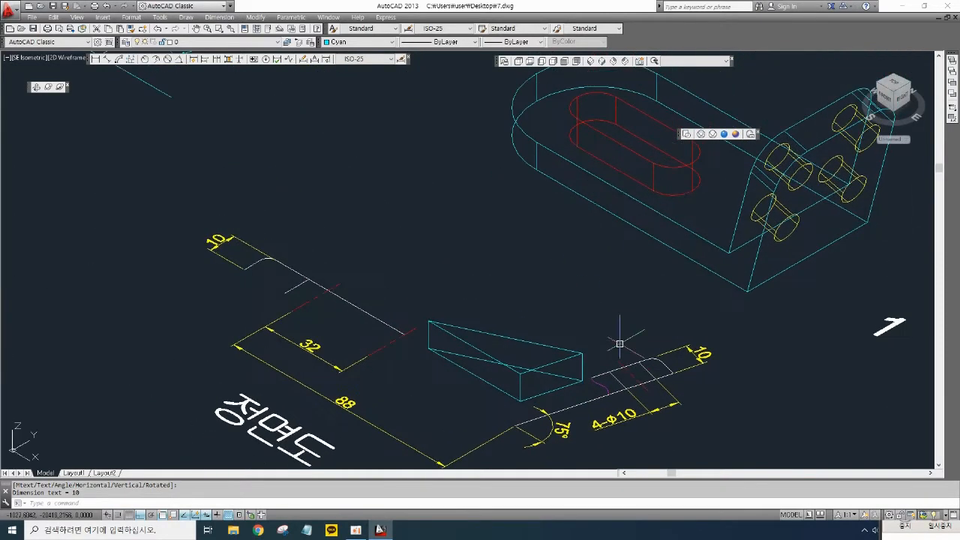
click(724, 135)
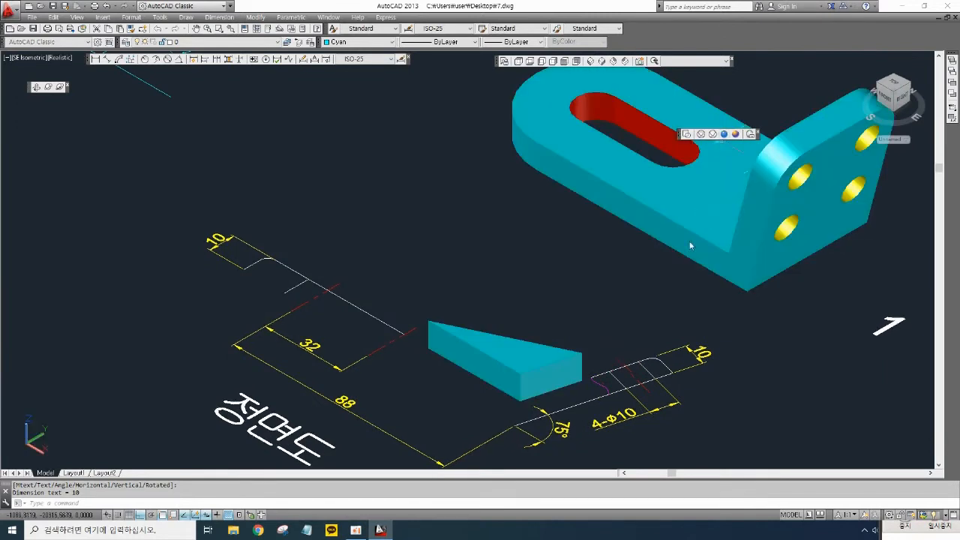
click(736, 134)
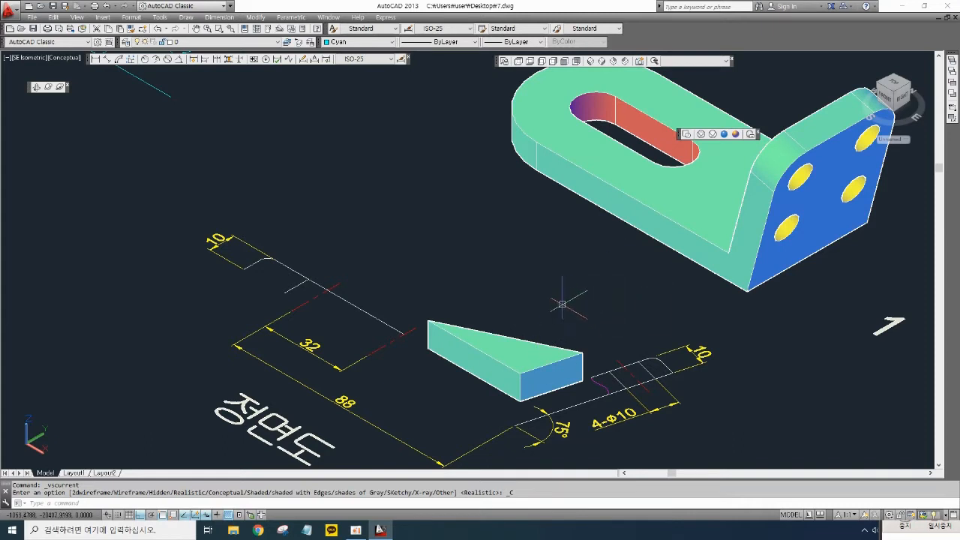
- Rotate the gusset solid 90° upright with 3DROTATE about a base point on its top face
text(3a)
key(BackSpace)
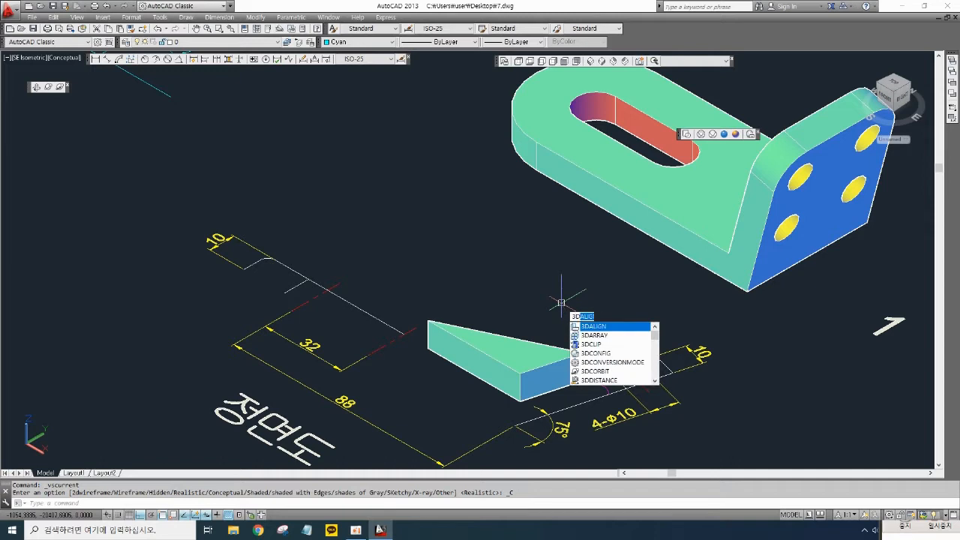
text(dr)
key(Return)
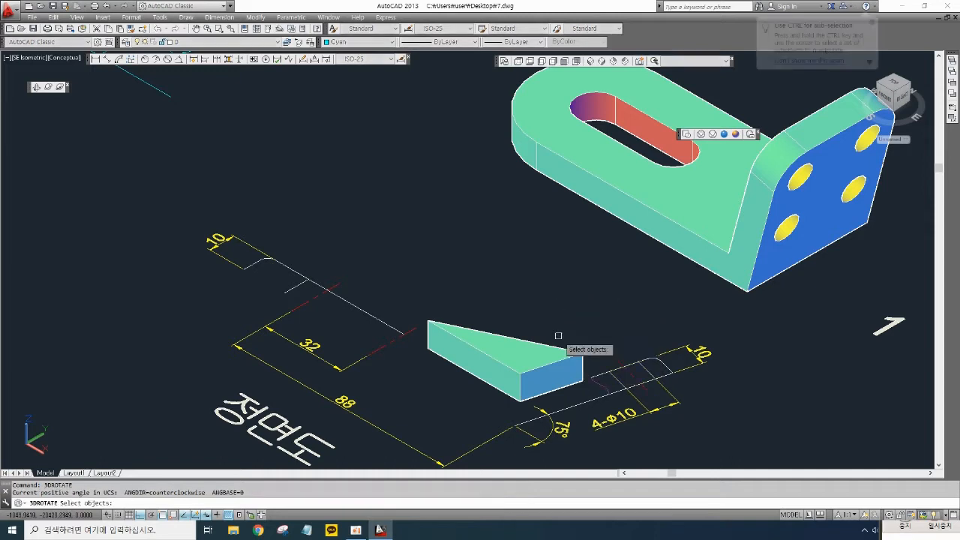
click(561, 363)
key(Return)
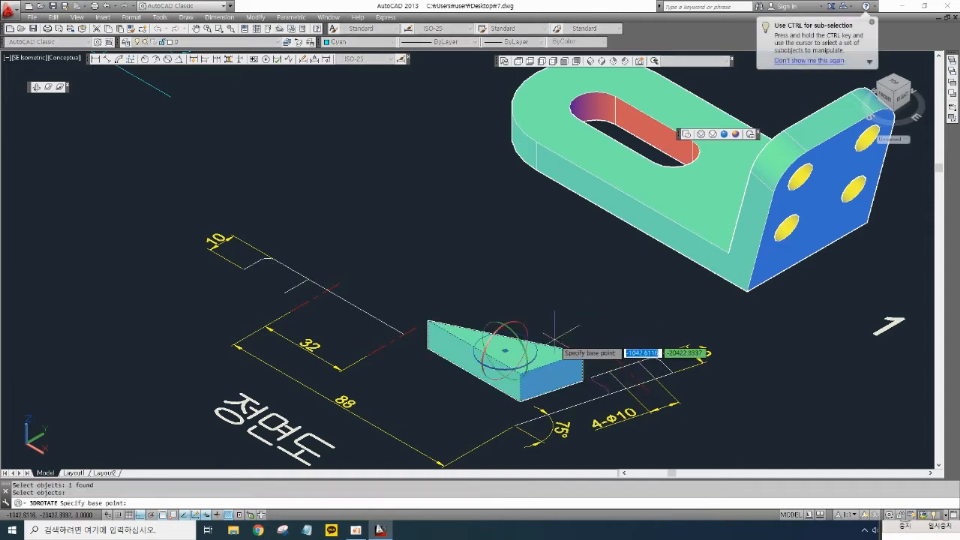
click(504, 350)
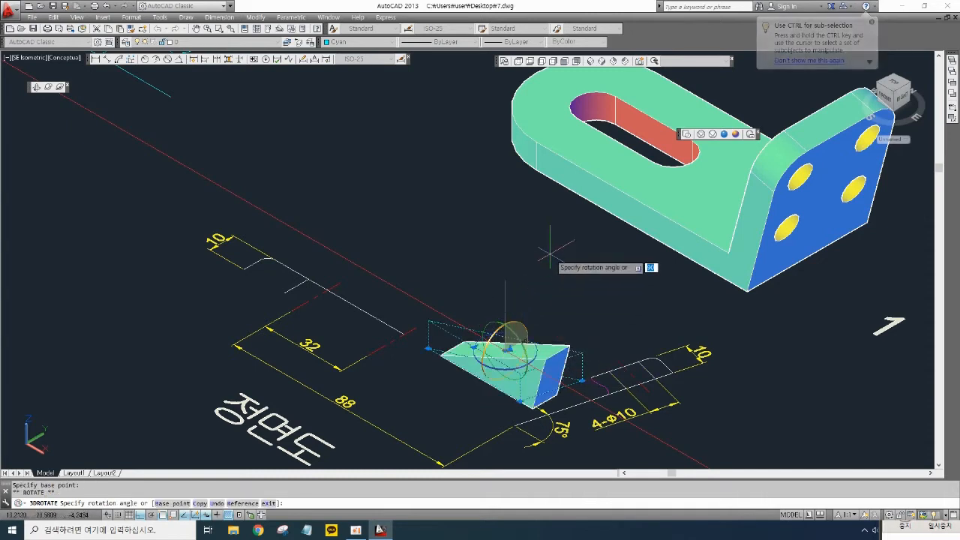
text(90)
key(Return)
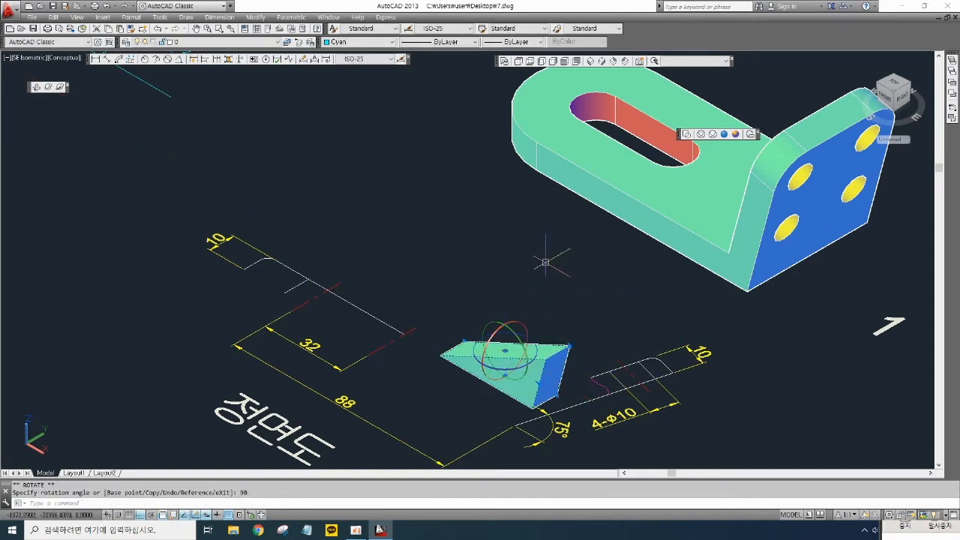
key(Escape)
key(Escape)
- Move the upright gusset up beside the bent plates
middle_drag(562, 285, 555, 277)
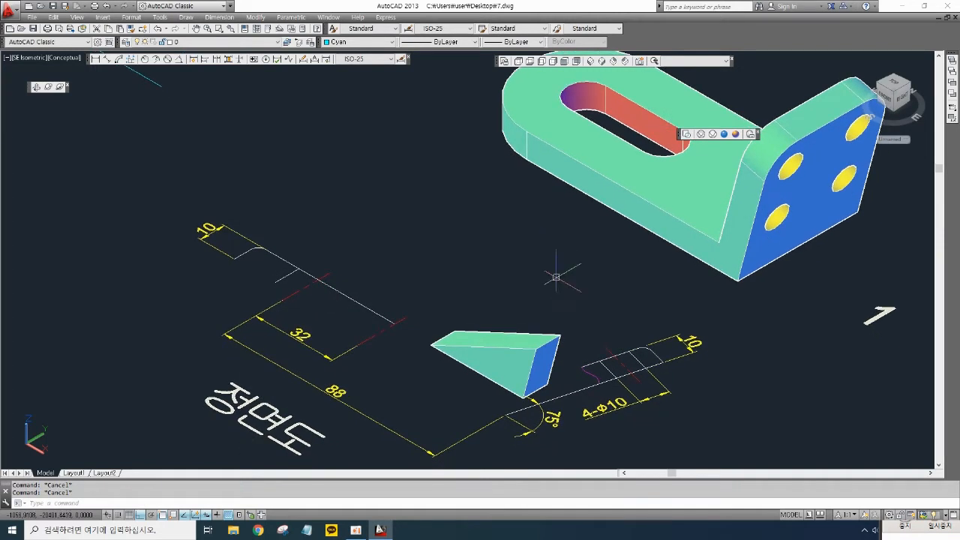
text(m)
key(Return)
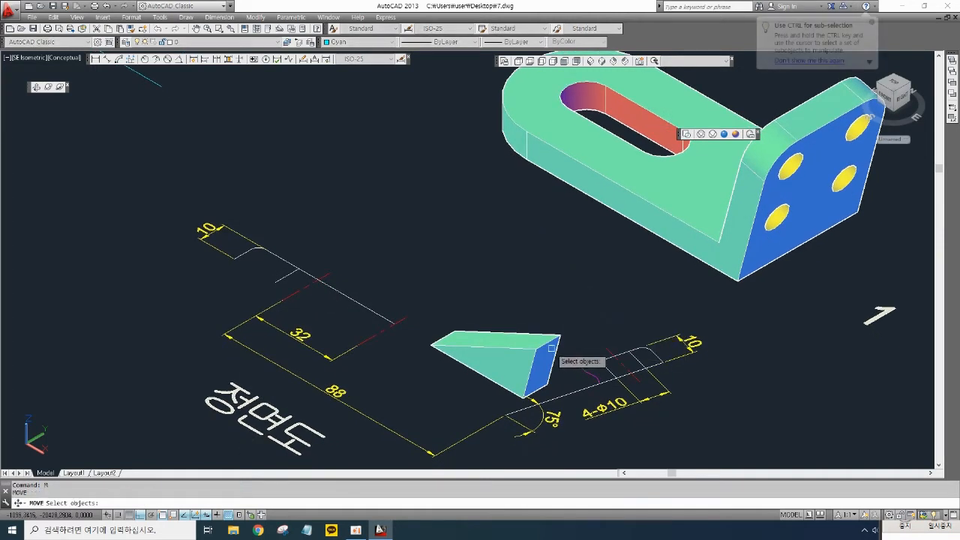
click(548, 345)
key(Return)
click(548, 342)
click(575, 260)
key(Return)
click(565, 305)
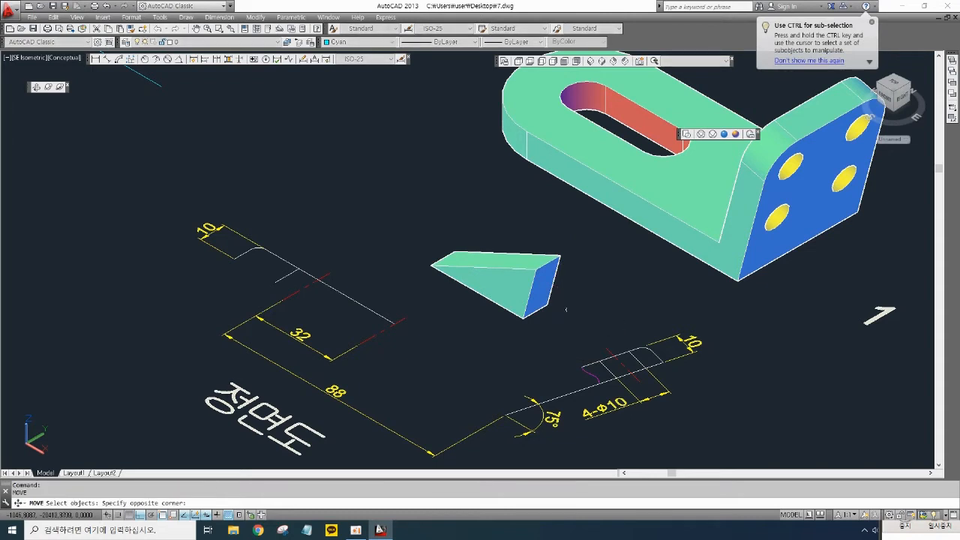
click(568, 328)
key(Escape)
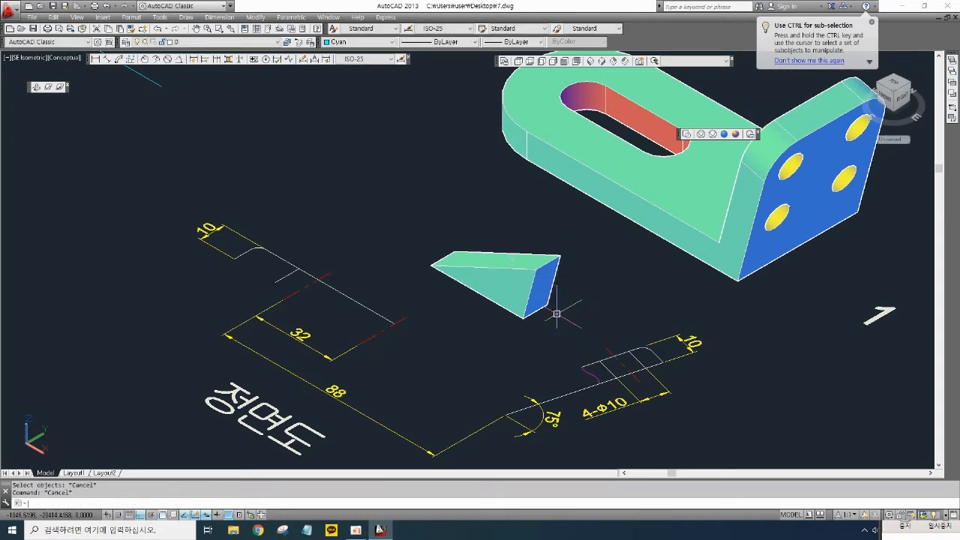
- Change the gusset's colour to Magenta
click(516, 279)
click(389, 154)
click(358, 42)
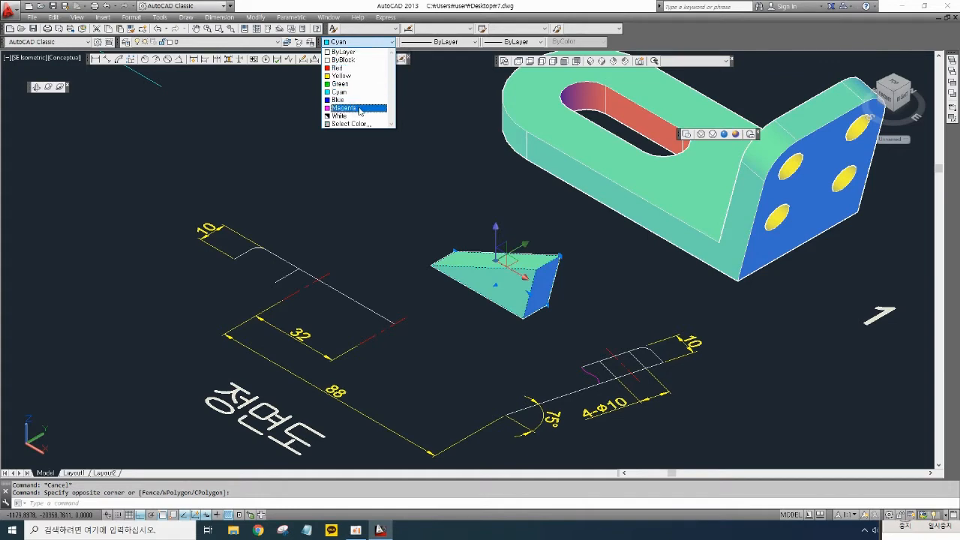
click(349, 108)
key(Escape)
key(Escape)
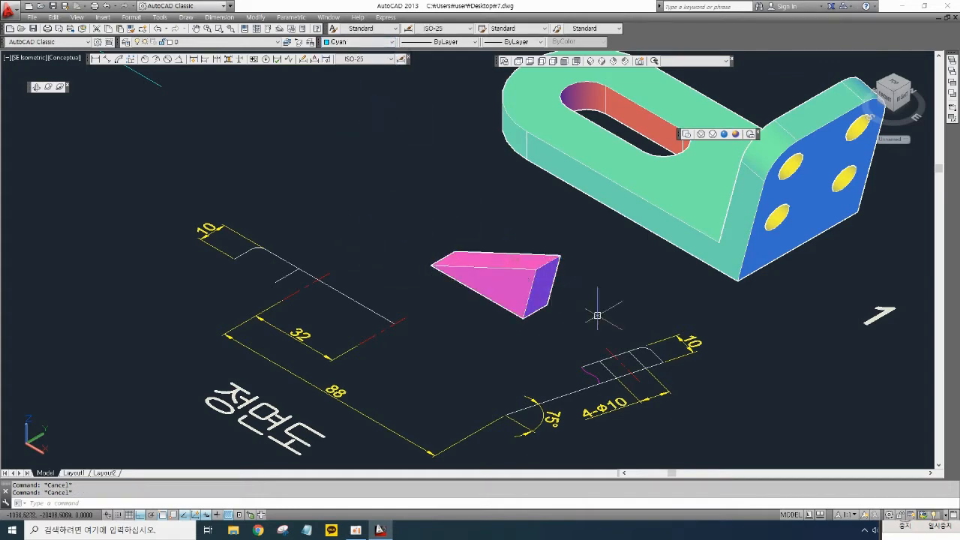
- Switch the viewport to the 2D Wireframe visual style
middle_drag(595, 305, 556, 321)
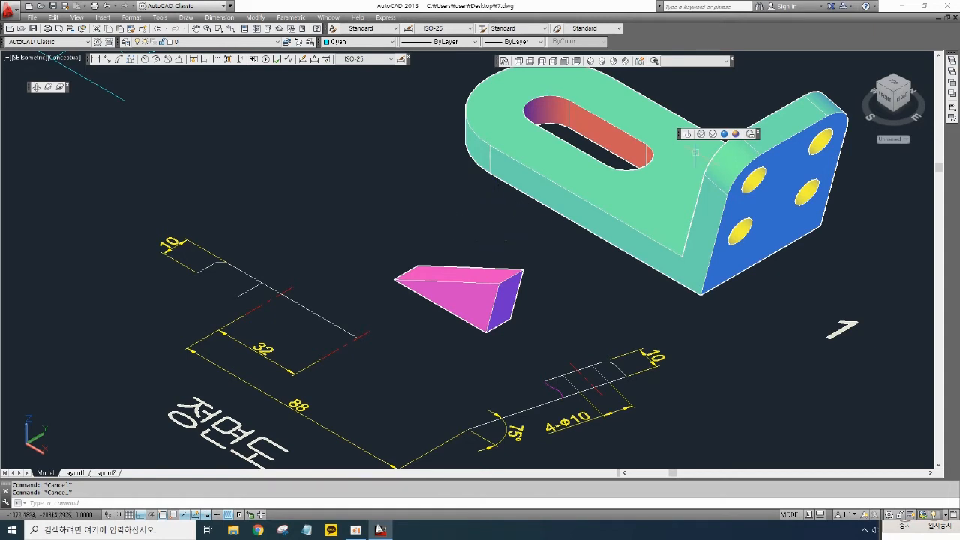
click(688, 135)
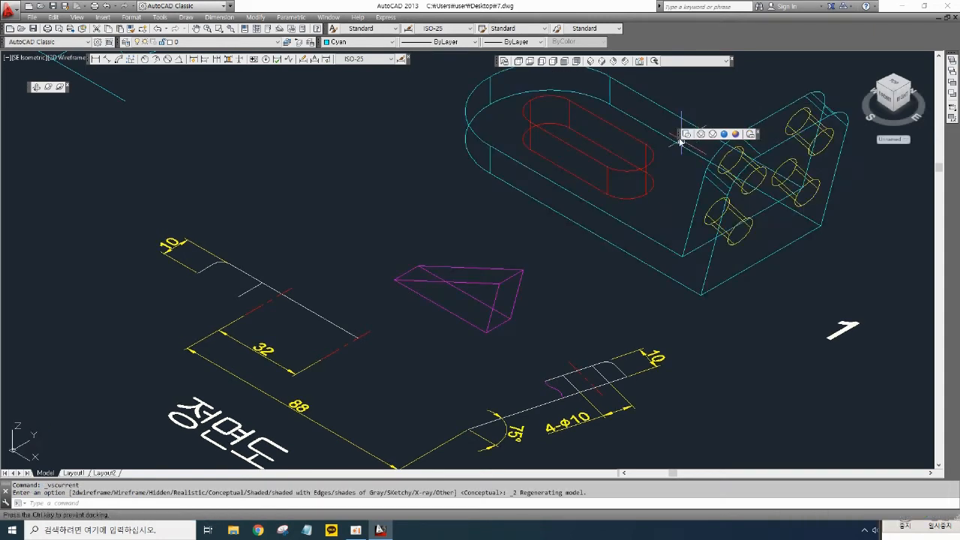
drag(325, 155, 326, 156)
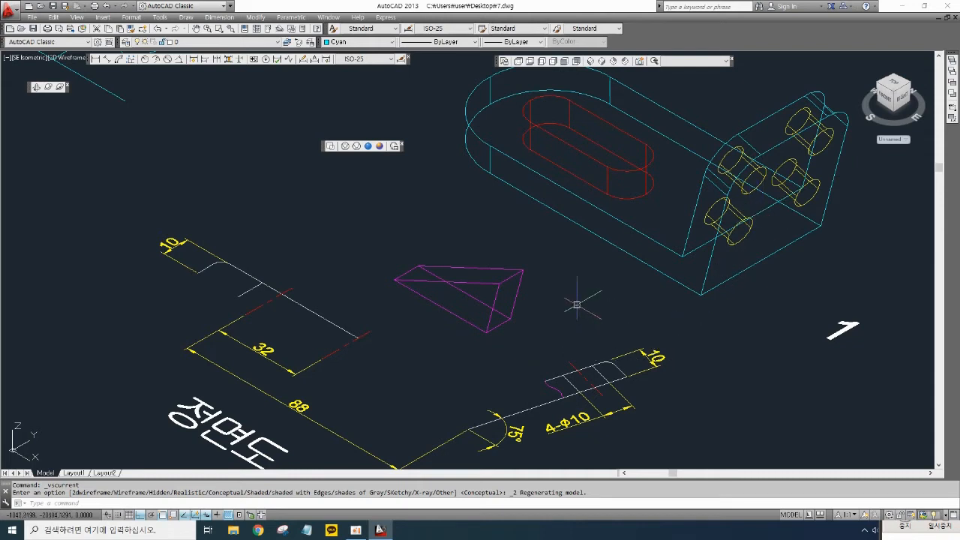
- Move the gusset into the inner corner between the base plate and the upright plate, with ortho off
key(Return)
click(514, 353)
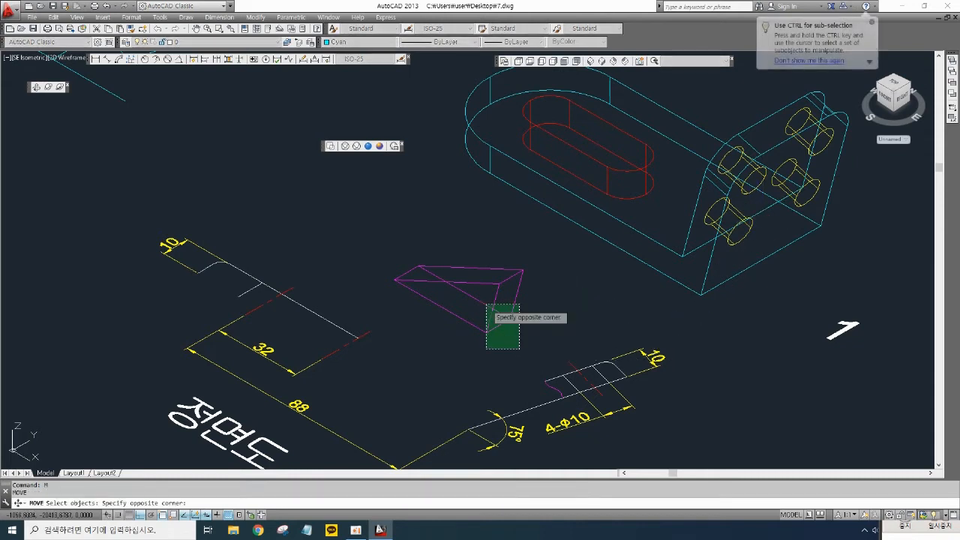
click(489, 321)
key(Return)
click(498, 324)
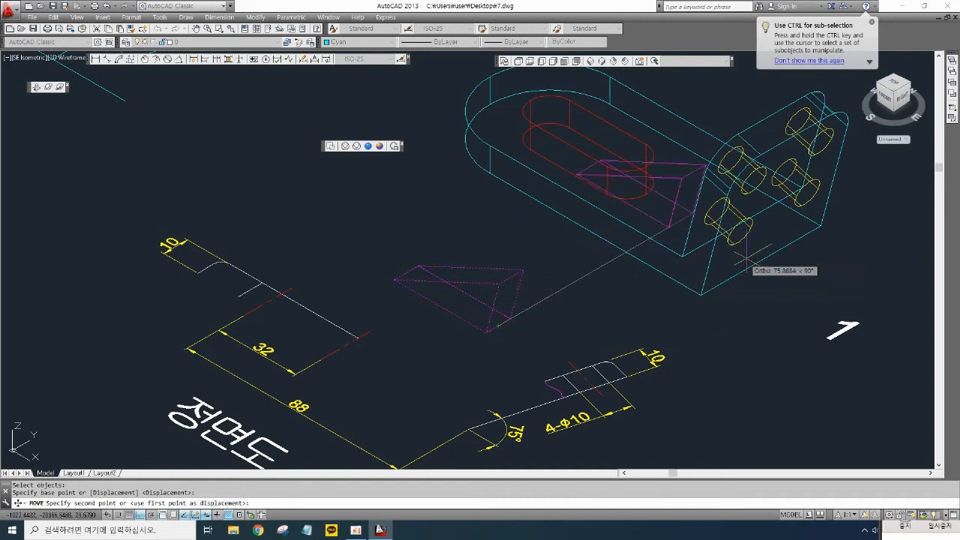
key(F8)
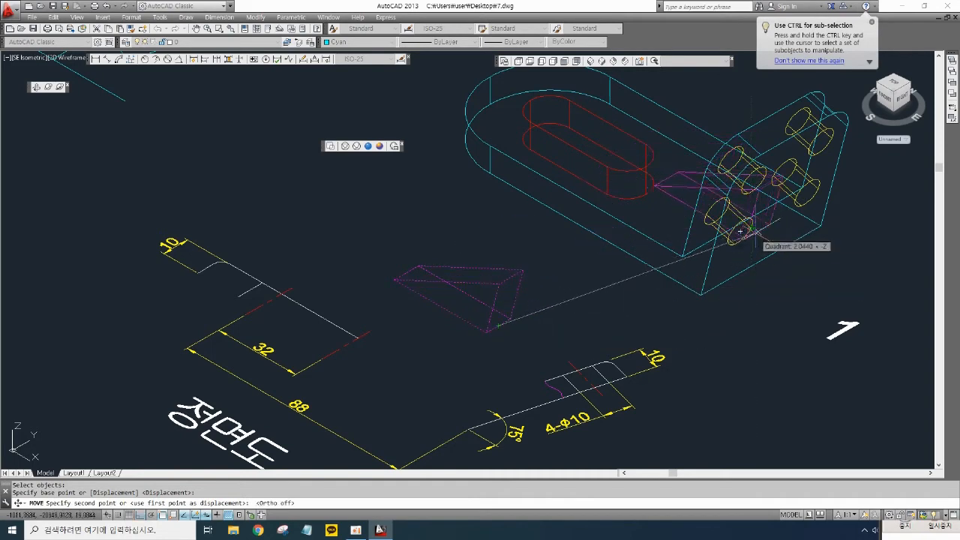
scroll(720, 212, up, 4)
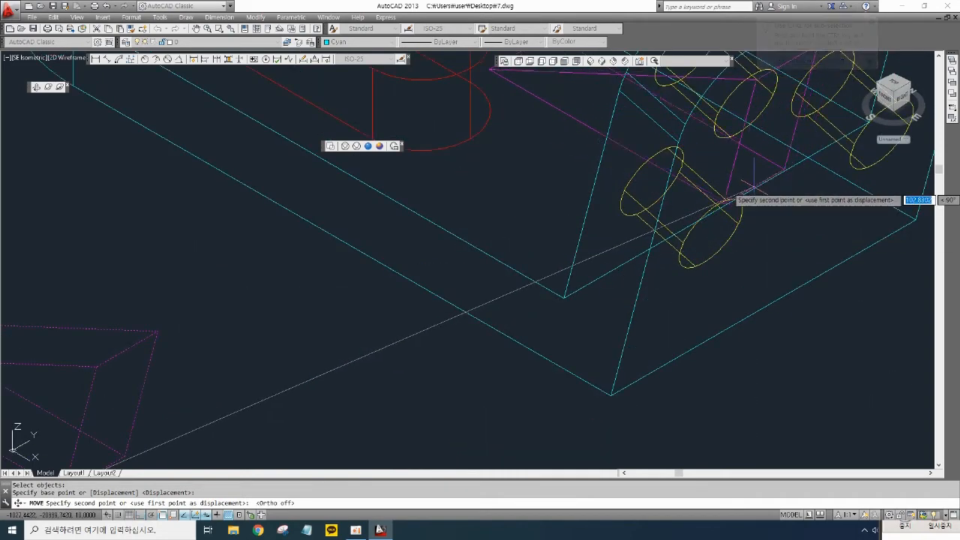
click(717, 211)
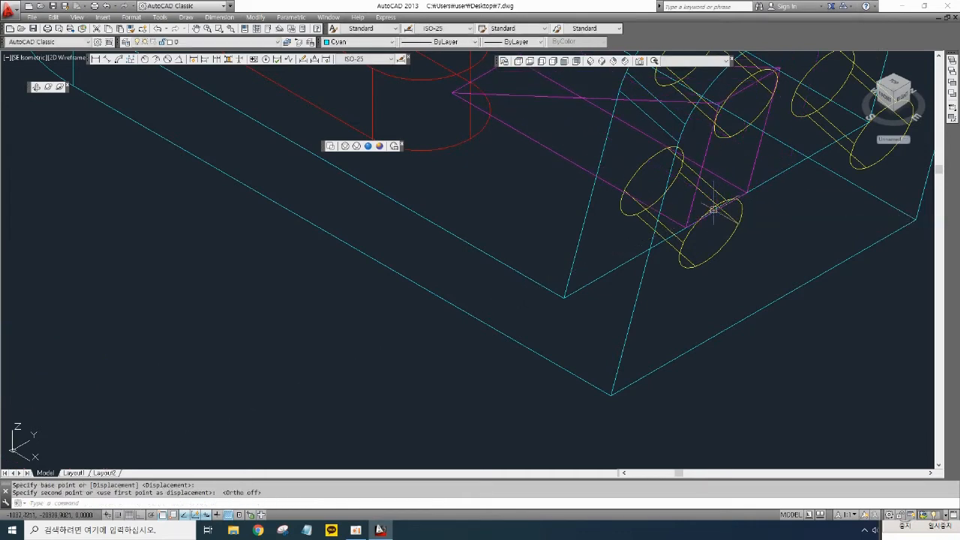
scroll(716, 225, down, 5)
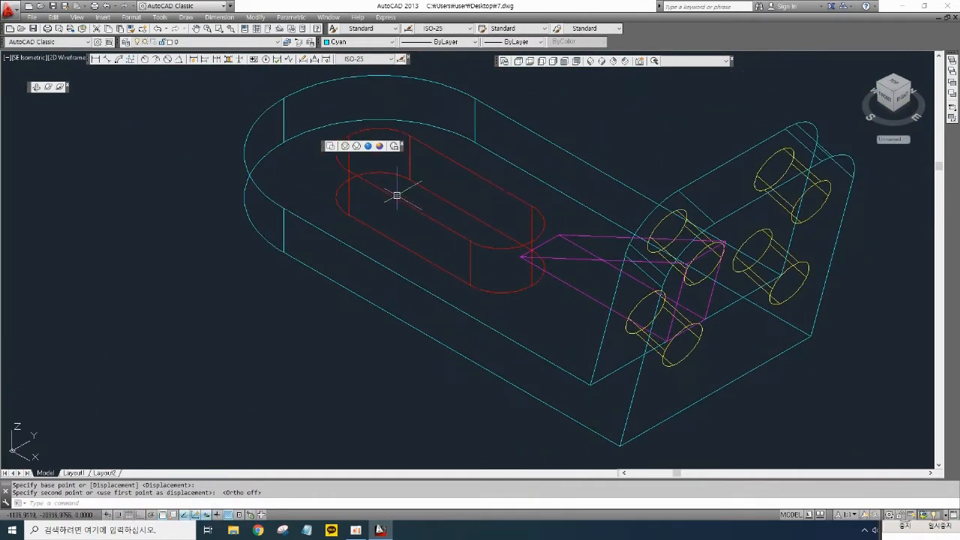
- Restore the Conceptual visual style
click(379, 147)
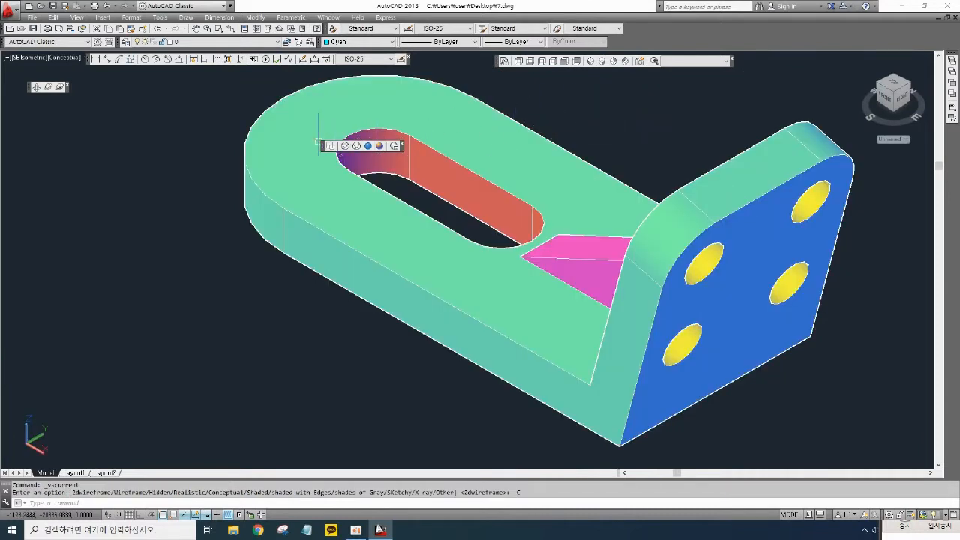
drag(326, 147, 780, 69)
middle_drag(620, 193, 563, 201)
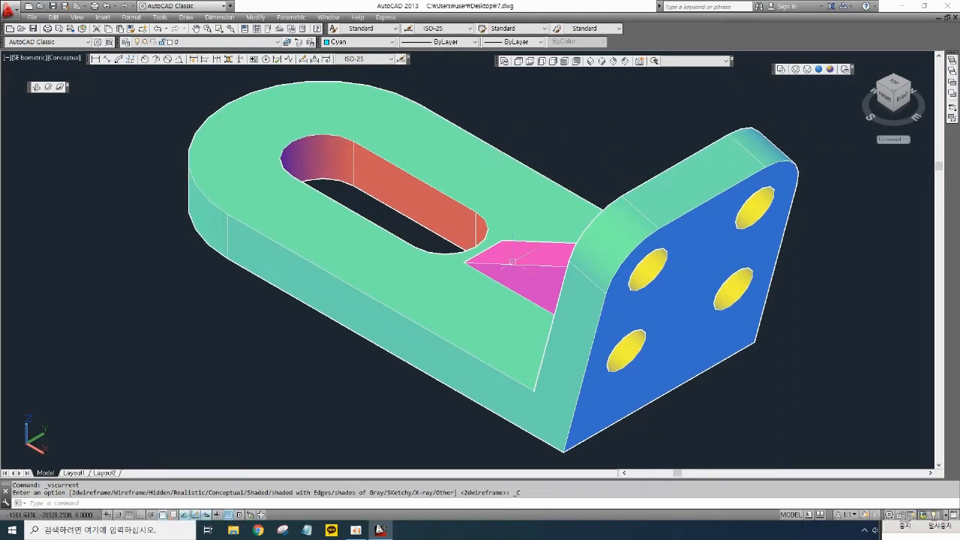
middle_drag(628, 163, 616, 156)
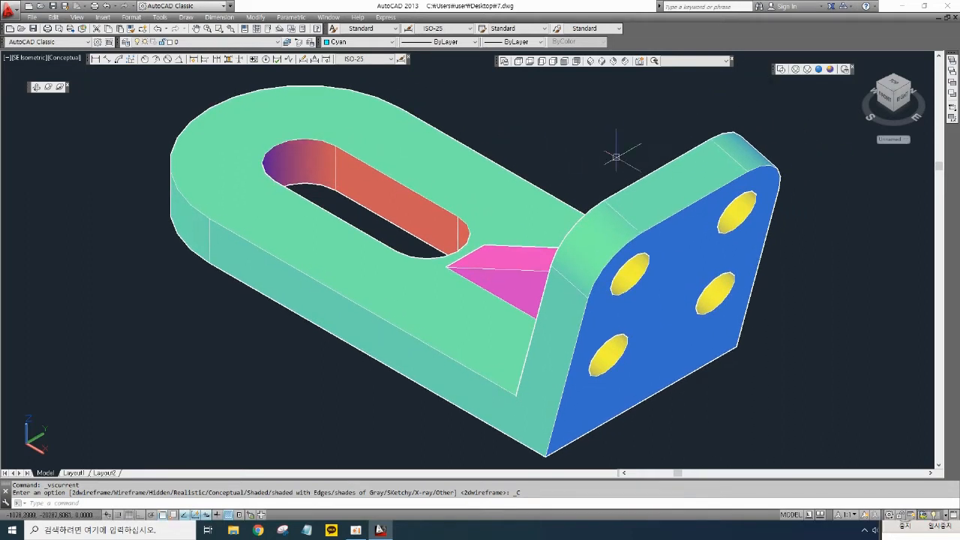
- Union the bent plate and the gusset into a single solid
text(UNI)
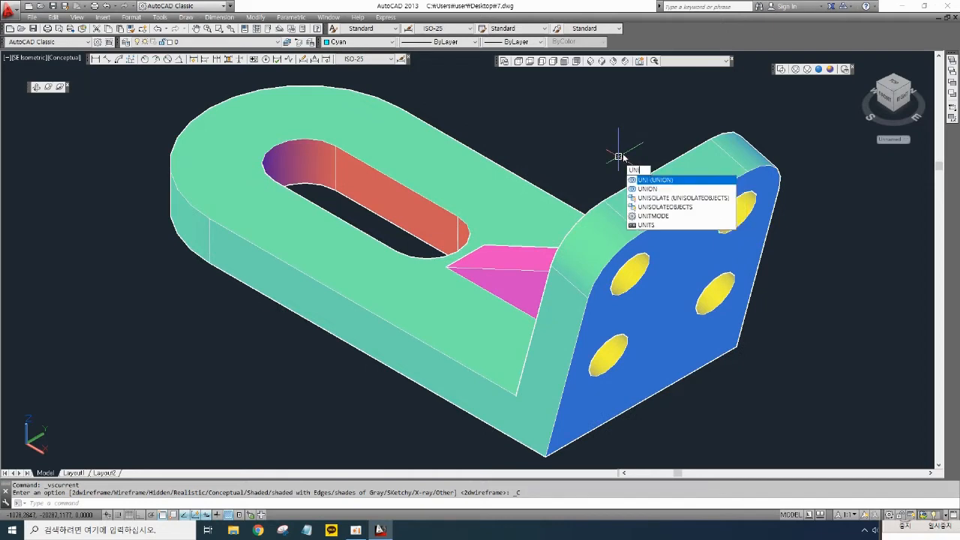
key(Return)
click(773, 342)
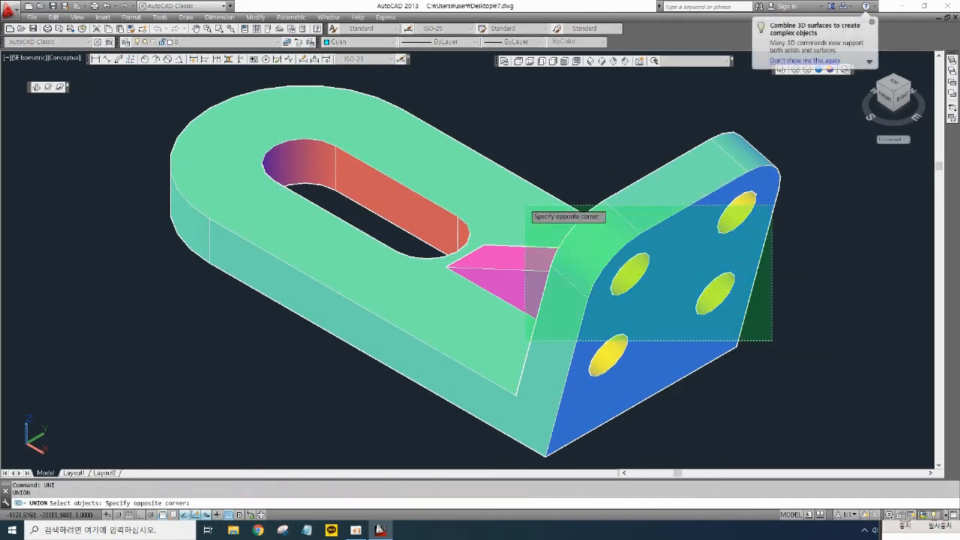
click(504, 156)
key(Return)
scroll(594, 169, down, 3)
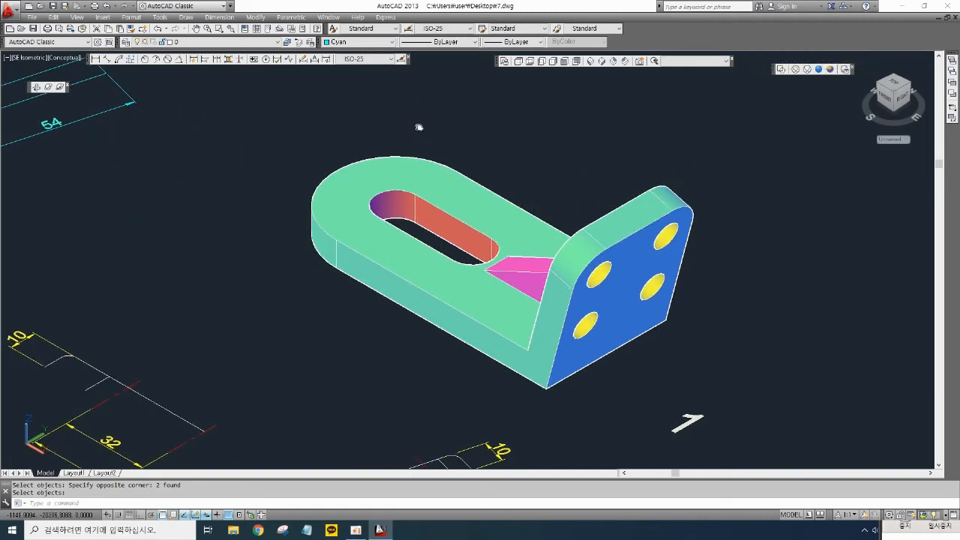
- Orbit around the finished part to inspect it from different angles
middle_drag(396, 130, 419, 119)
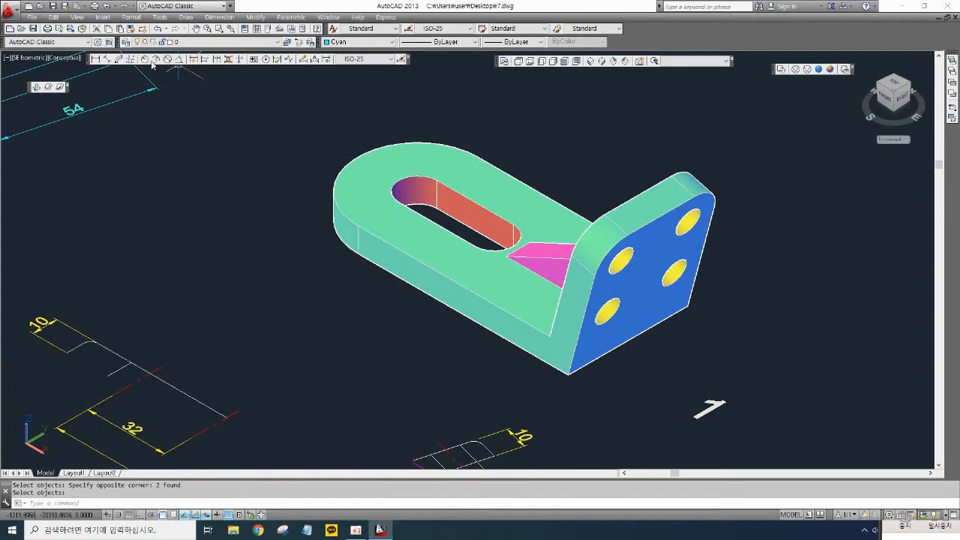
click(49, 89)
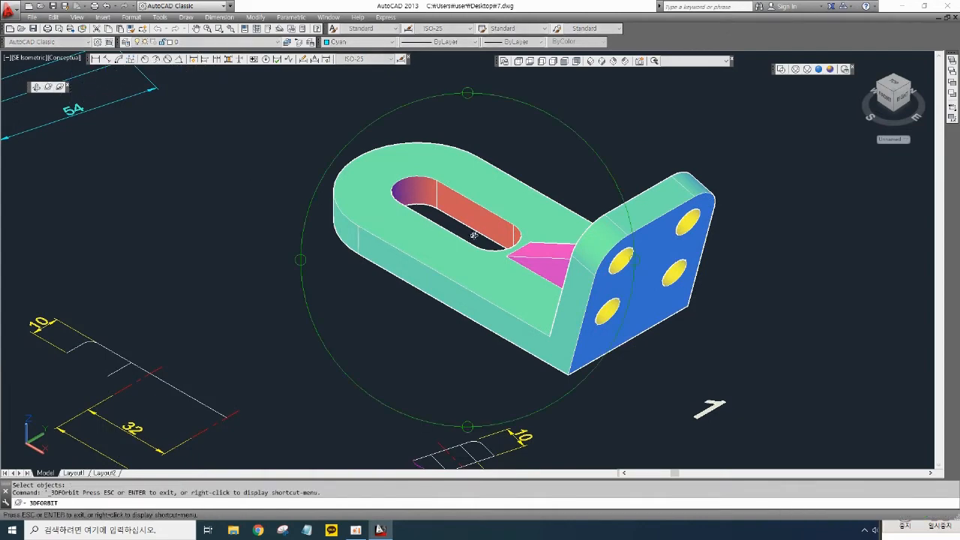
drag(473, 236, 482, 343)
middle_drag(482, 343, 559, 313)
scroll(525, 301, up, 1)
drag(514, 300, 498, 363)
drag(448, 216, 542, 198)
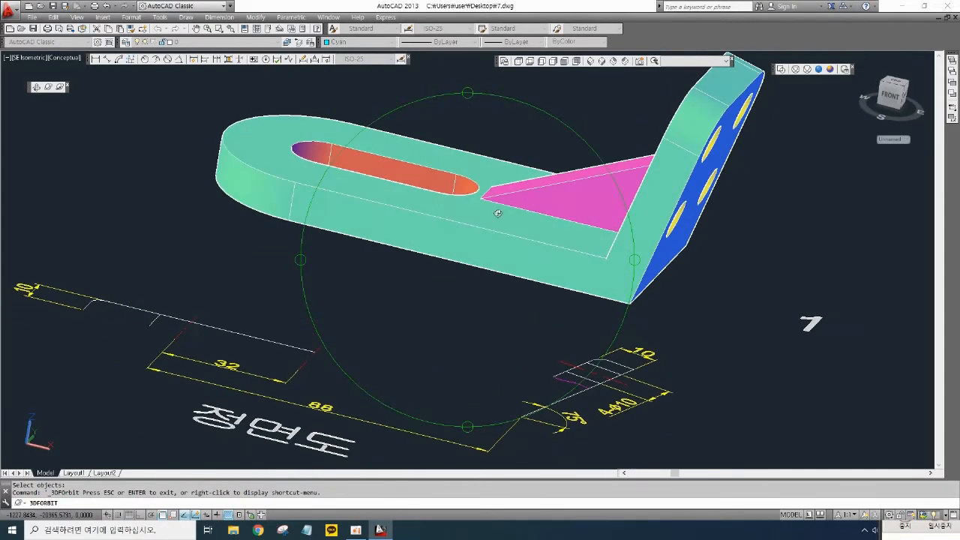
right_click(499, 214)
click(516, 220)
scroll(488, 294, down, 6)
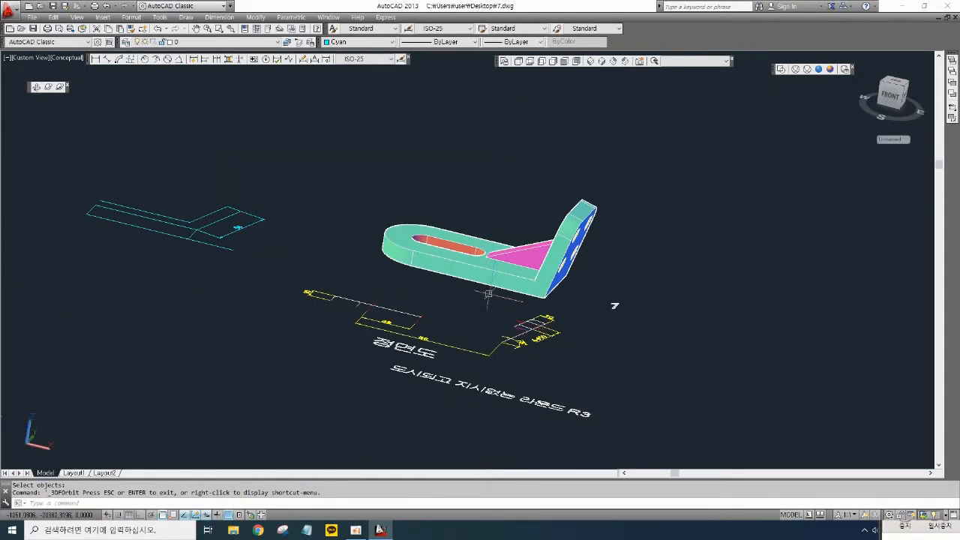
scroll(495, 312, up, 3)
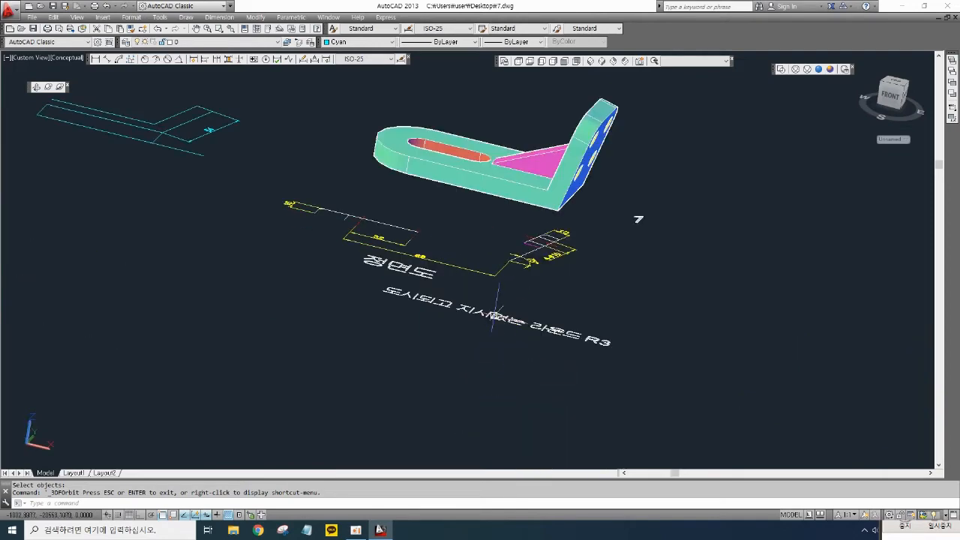
- Pan and zoom around the drawing to examine the front view and its dimensions next to the part
scroll(491, 310, up, 3)
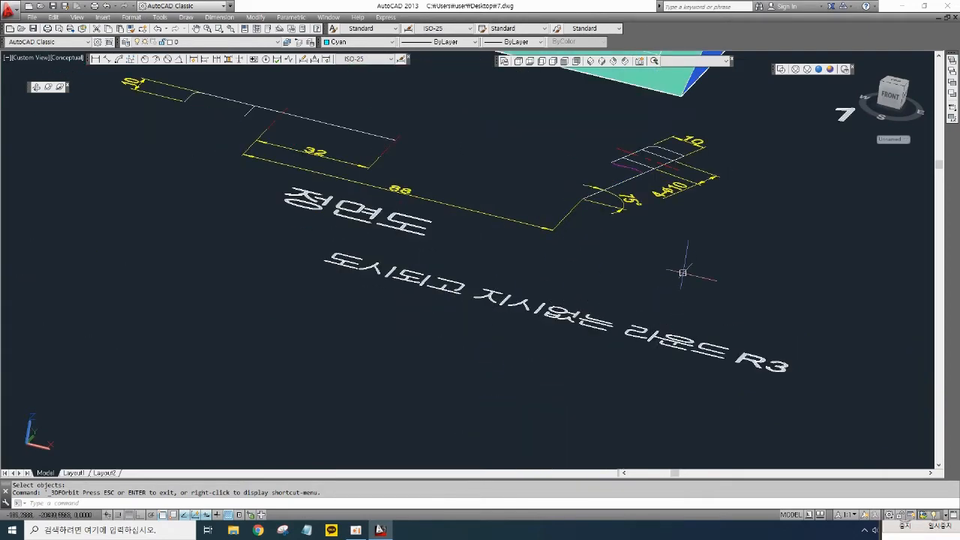
mouse_move(682, 268)
middle_down()
mouse_move(647, 317)
mouse_move(642, 386)
middle_up()
scroll(637, 367, down, 5)
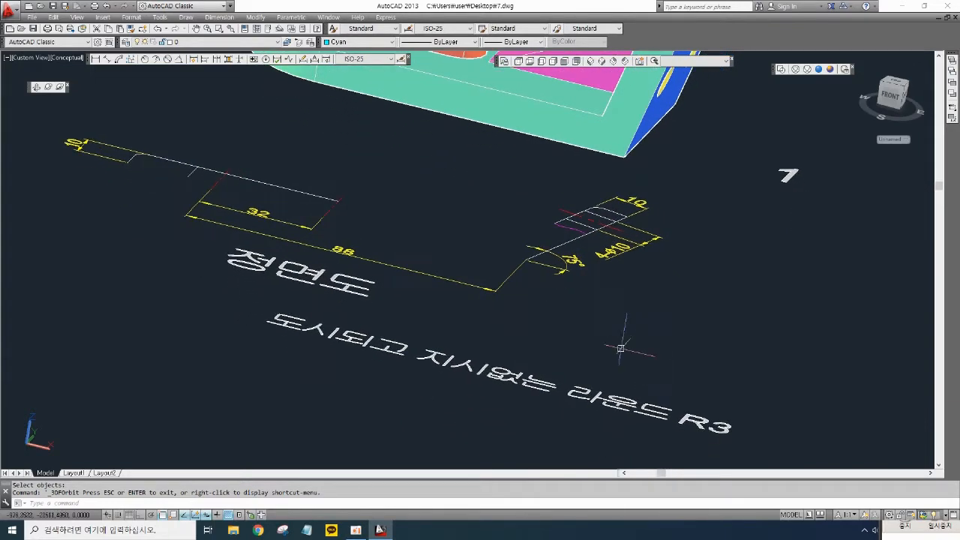
middle_drag(407, 321, 639, 290)
mouse_move(582, 182)
middle_down()
mouse_move(352, 208)
mouse_move(282, 171)
middle_up()
scroll(405, 240, down, 3)
middle_drag(494, 371, 448, 240)
scroll(484, 301, up, 6)
scroll(476, 308, up, 2)
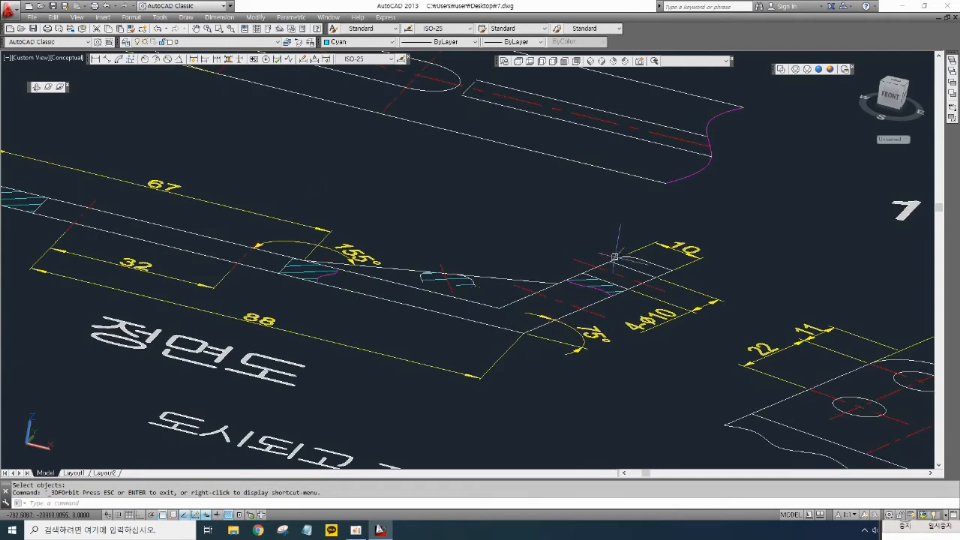
scroll(566, 257, down, 2)
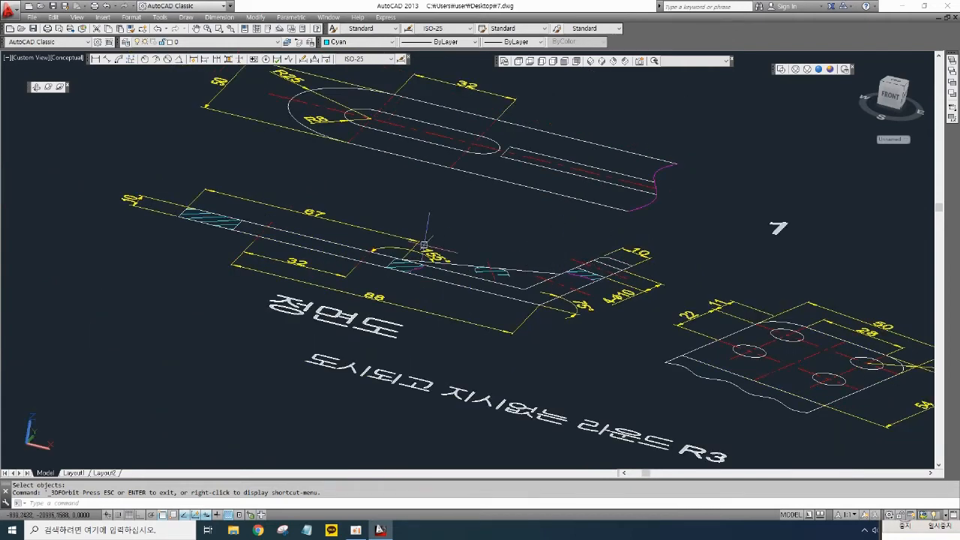
scroll(323, 283, up, 10)
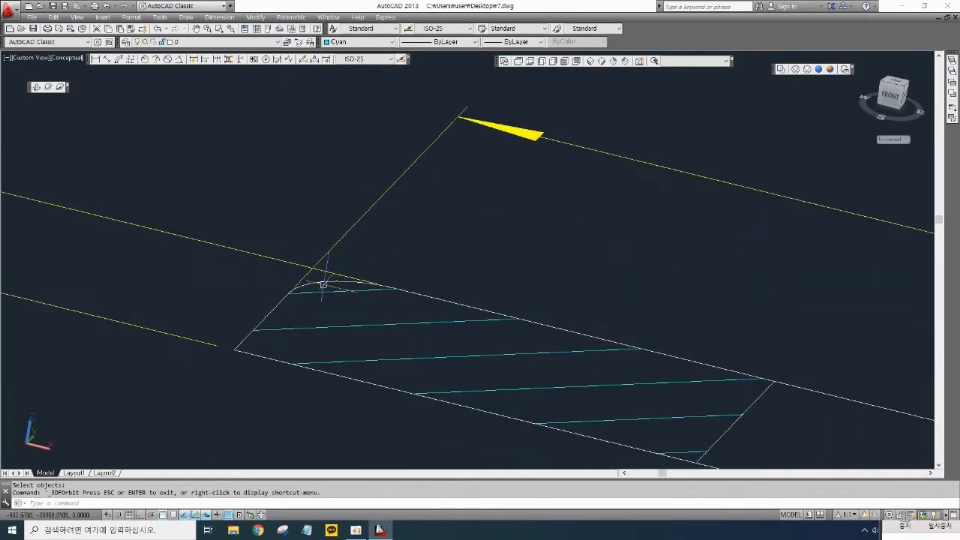
scroll(372, 280, down, 12)
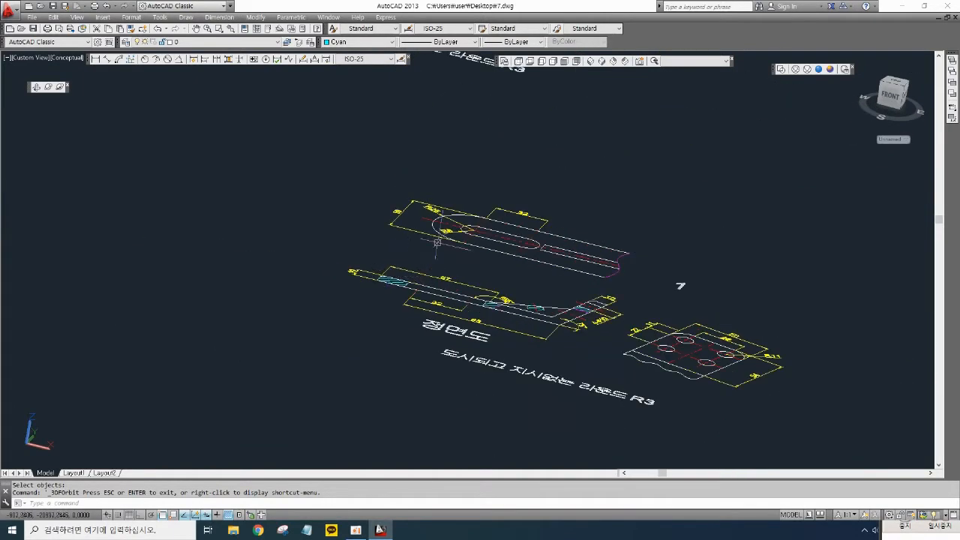
scroll(525, 262, up, 8)
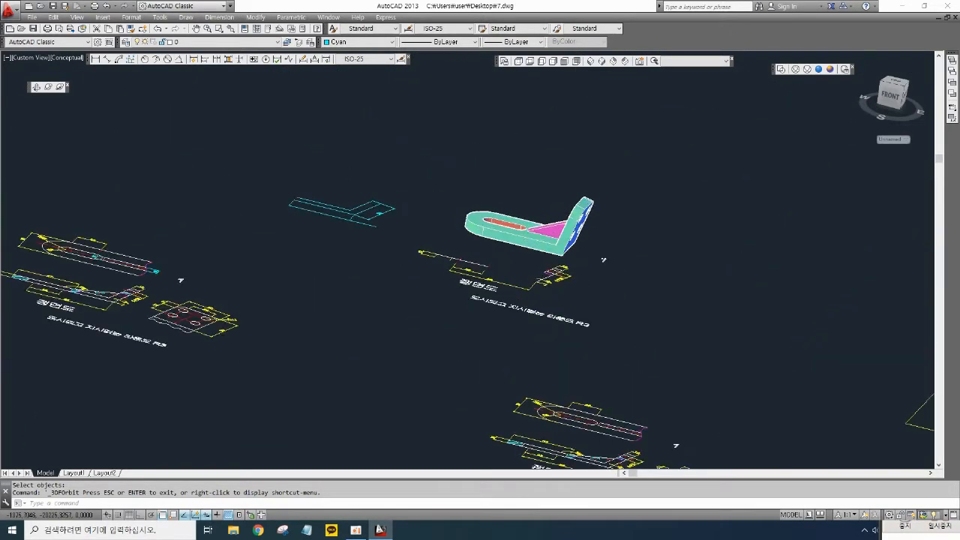
- Orbit the part to view its underside and set the current color to Red
click(48, 87)
drag(491, 242, 506, 320)
drag(503, 200, 509, 285)
scroll(514, 279, up, 2)
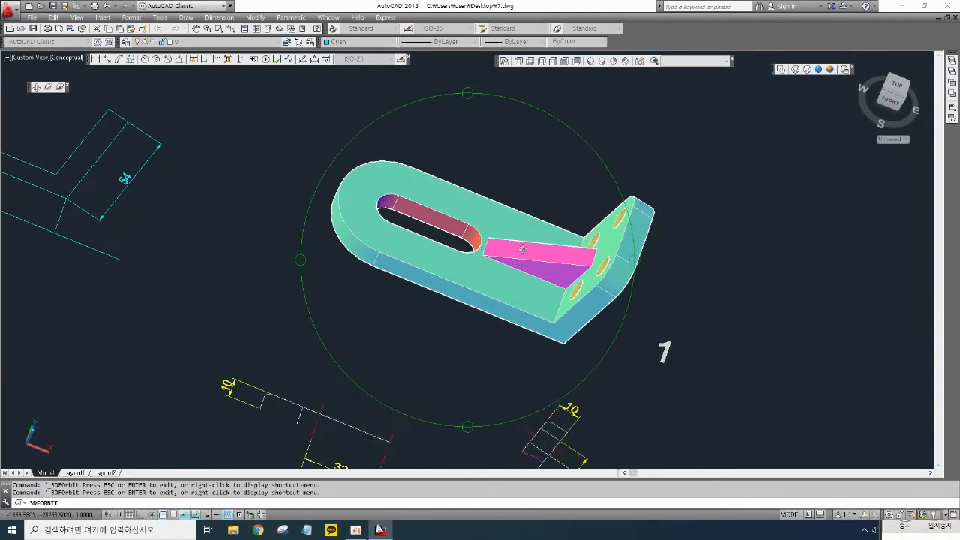
right_click(533, 174)
click(534, 176)
scroll(514, 188, up, 3)
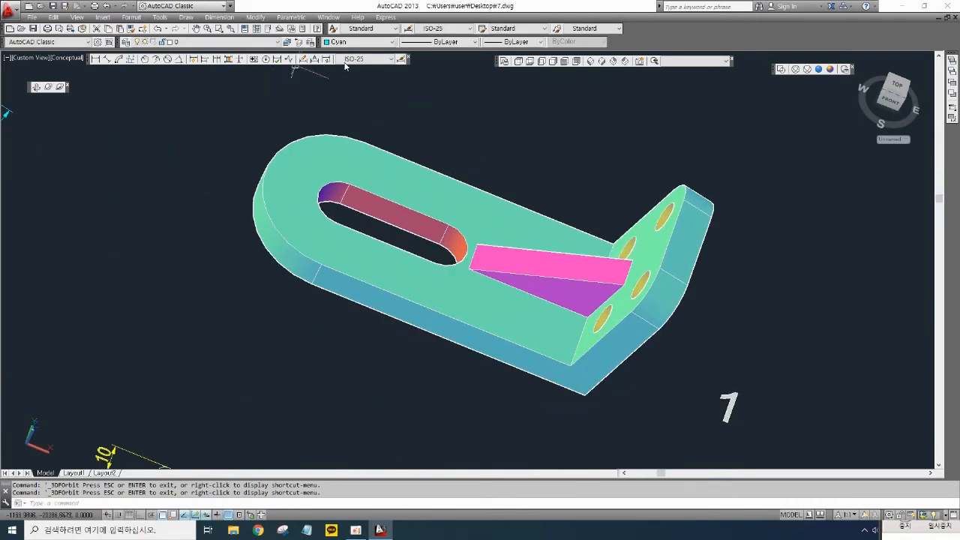
click(361, 44)
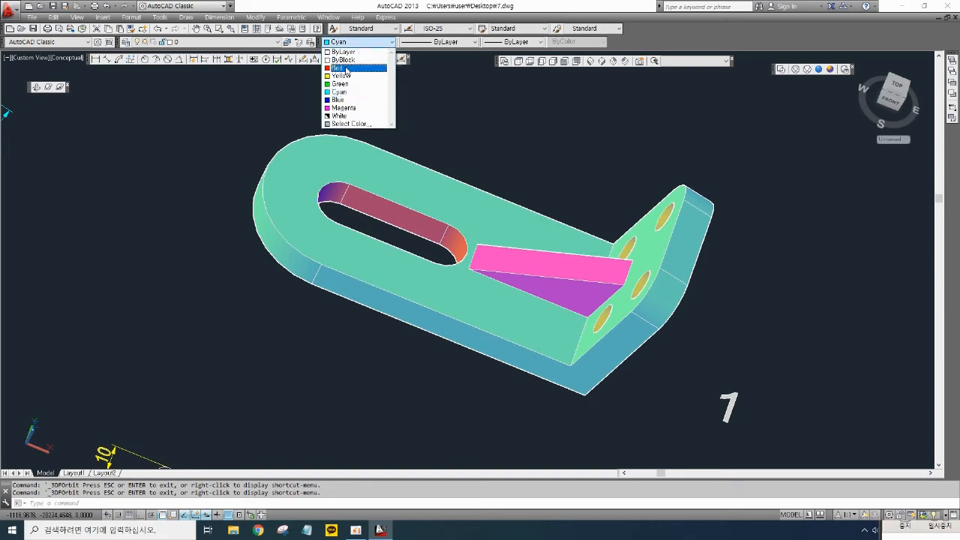
click(347, 66)
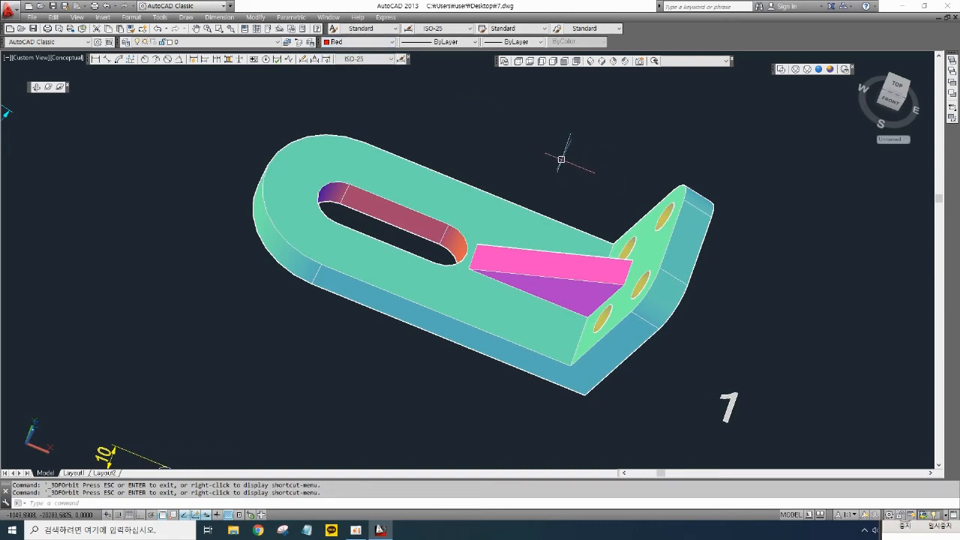
- Fillet the outer perimeter edges of the bent plate with a 3 mm radius
text(F)
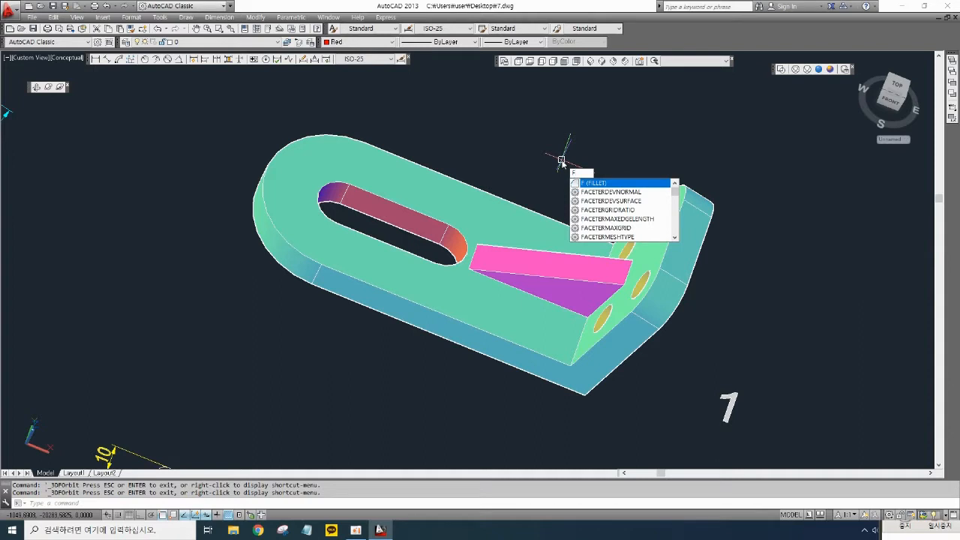
key(Return)
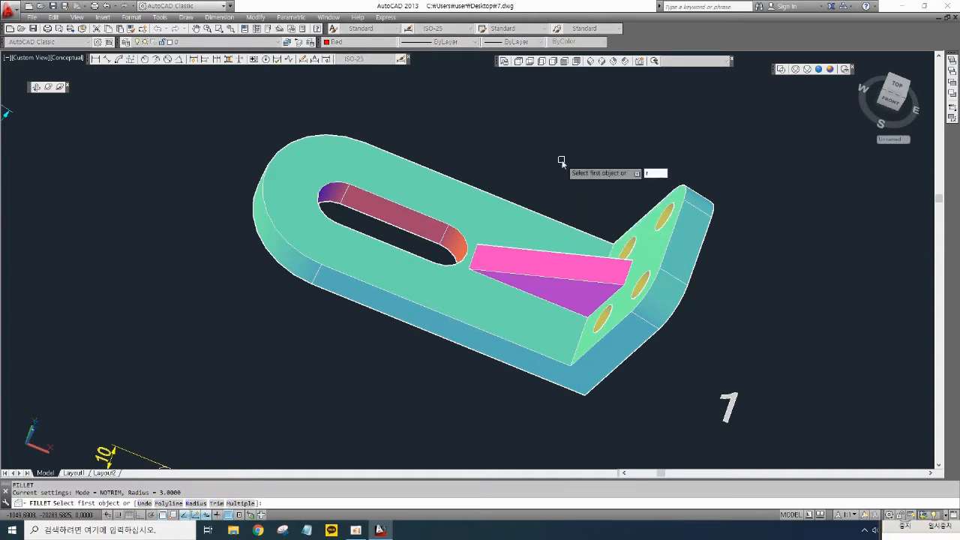
key(Return)
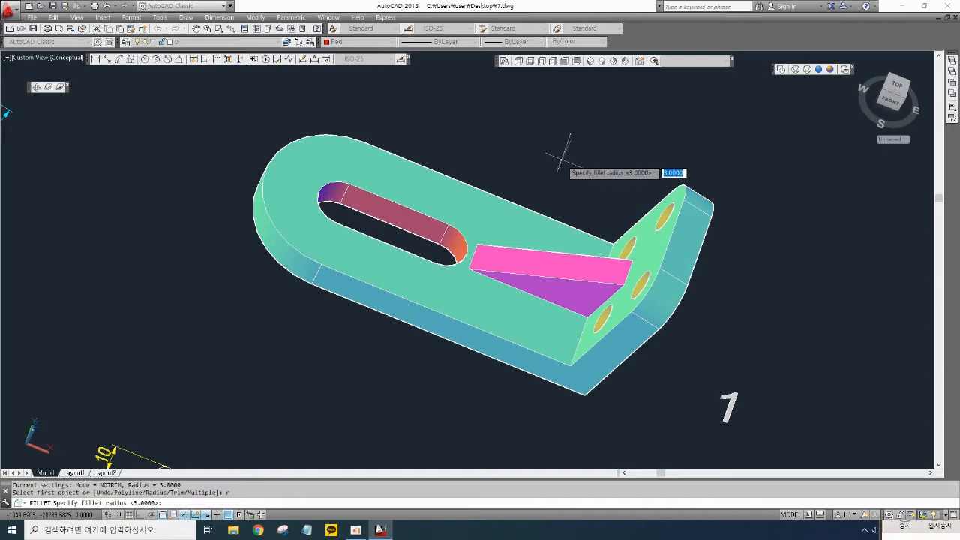
key(Return)
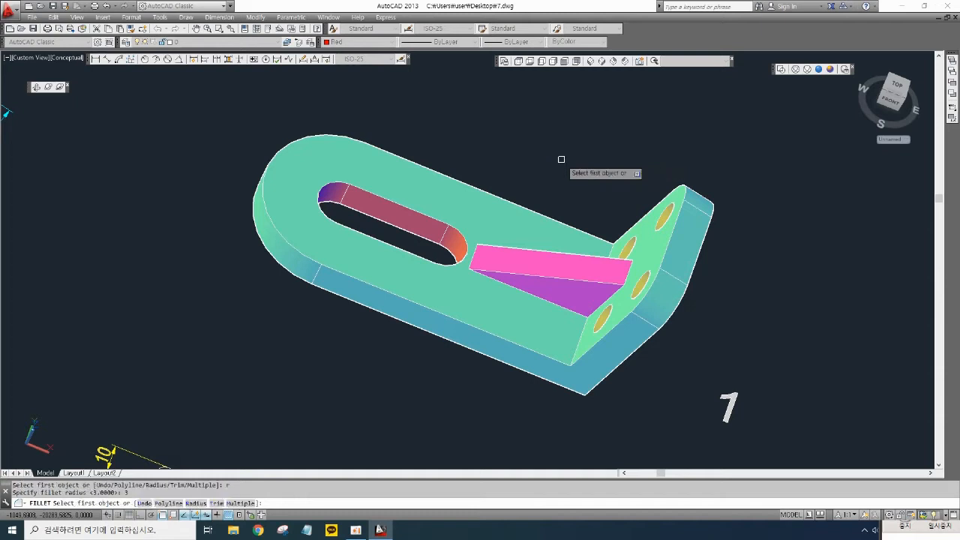
click(396, 297)
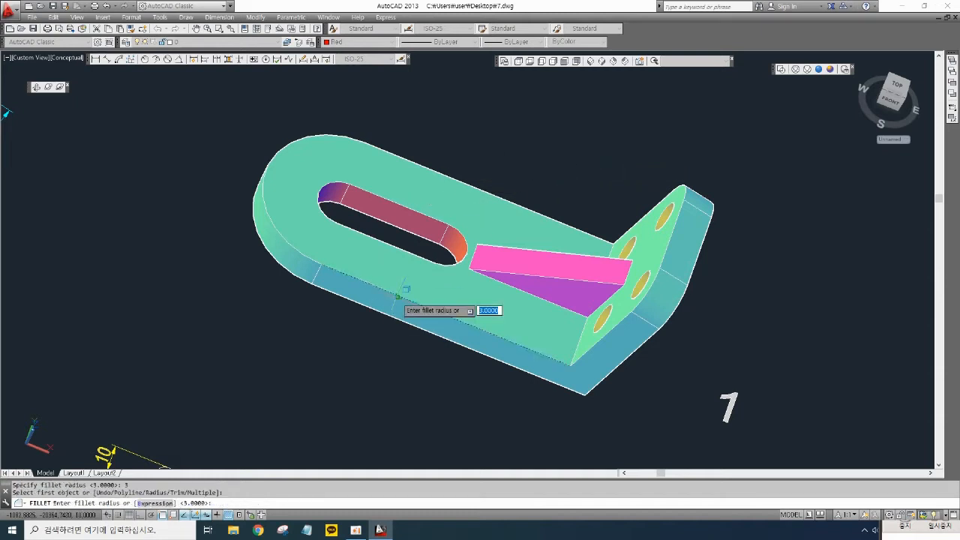
key(Return)
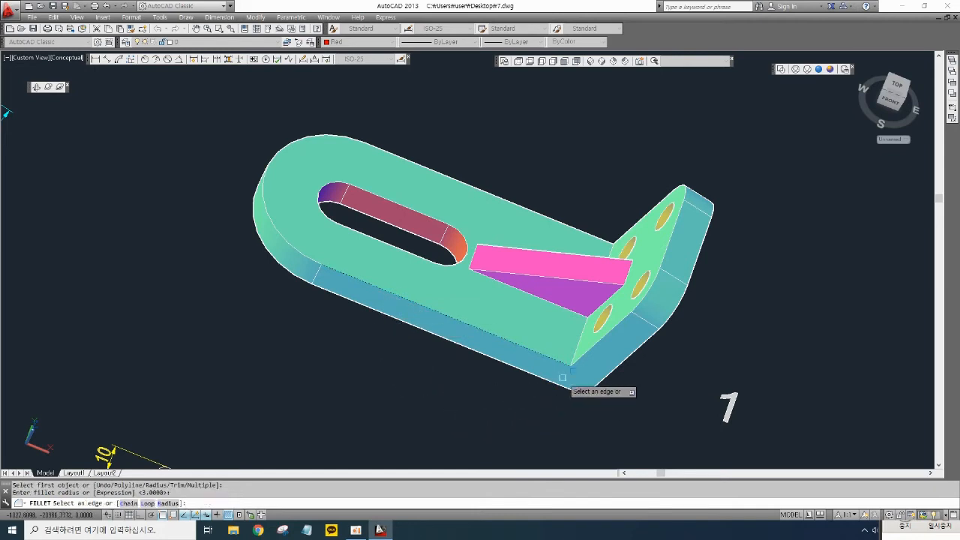
click(583, 354)
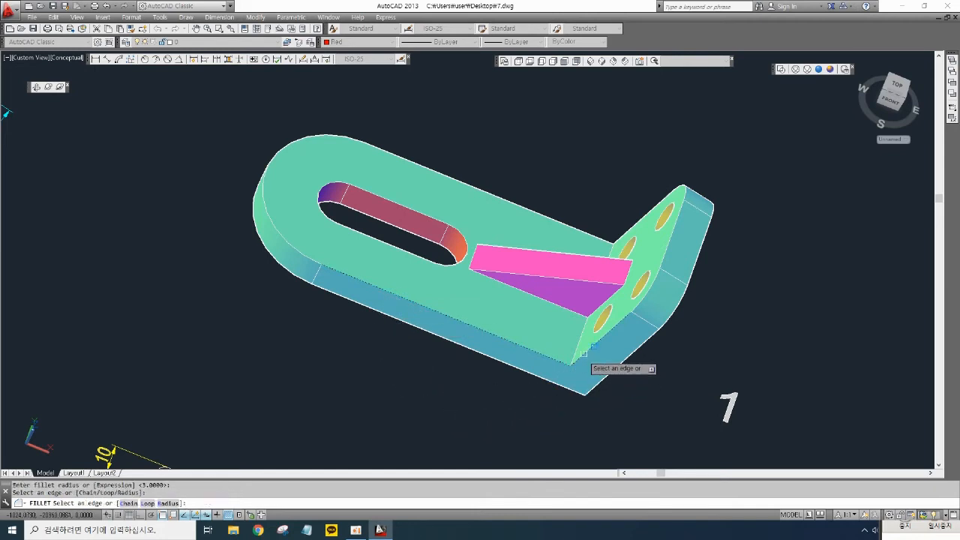
click(648, 304)
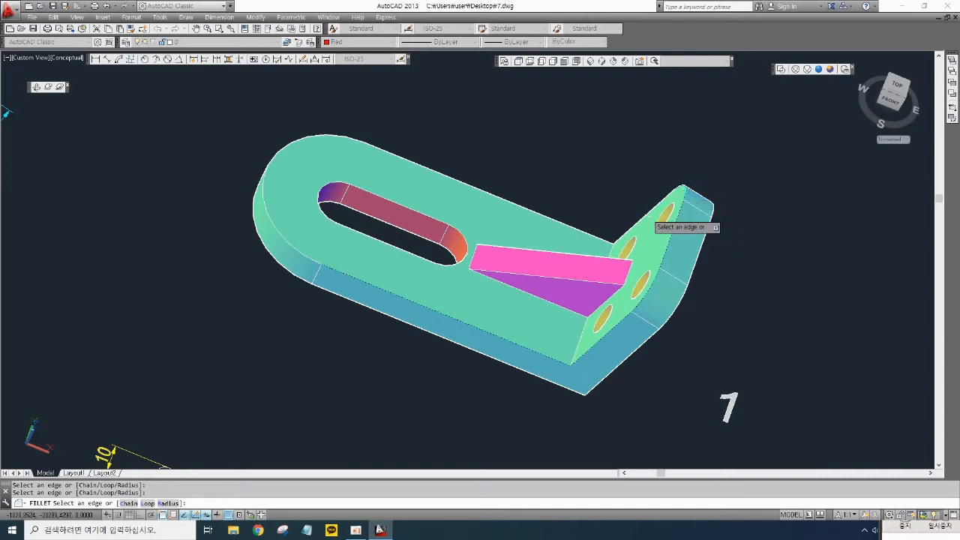
click(648, 214)
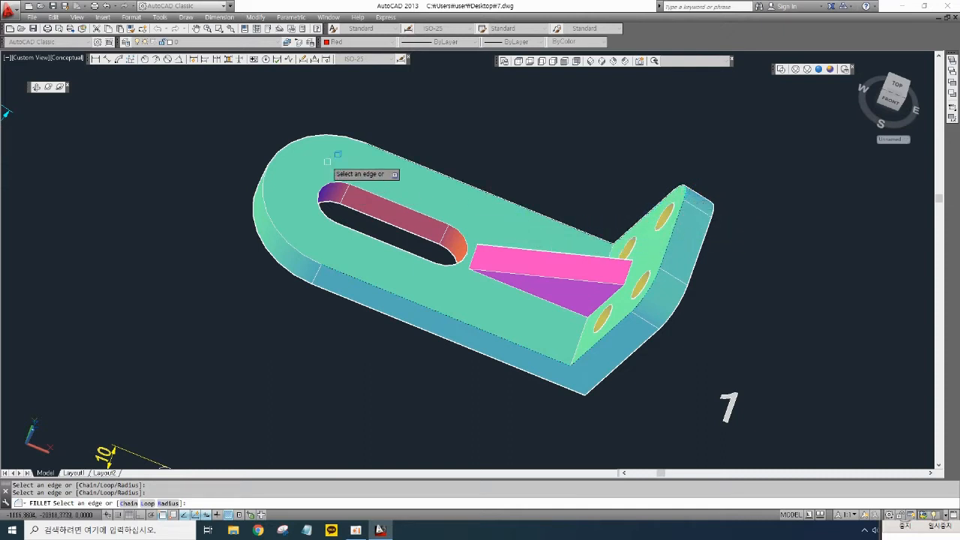
click(328, 131)
key(Return)
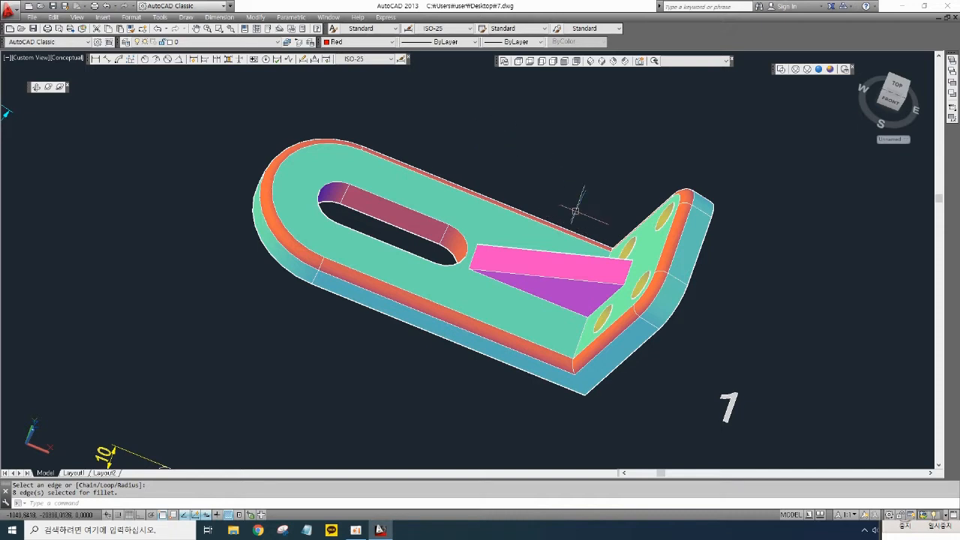
- Fillet the two exposed edges of the gusset with a 3 mm radius
text(f)
key(Return)
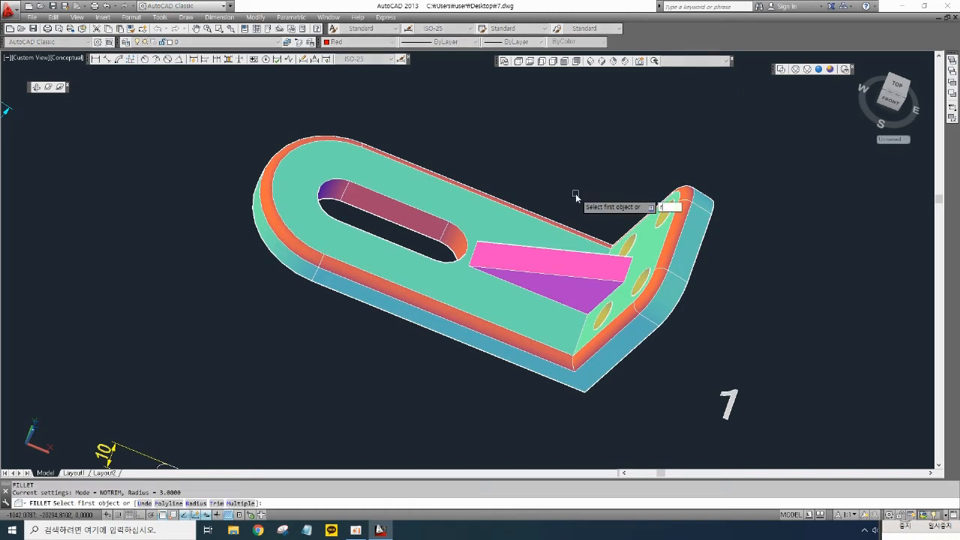
text(r)
key(Return)
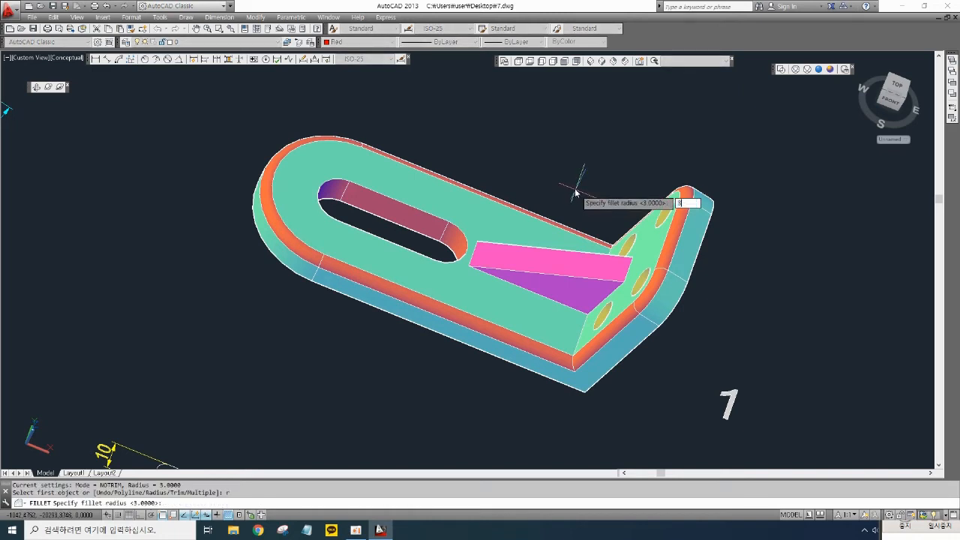
text(3)
key(Return)
click(583, 239)
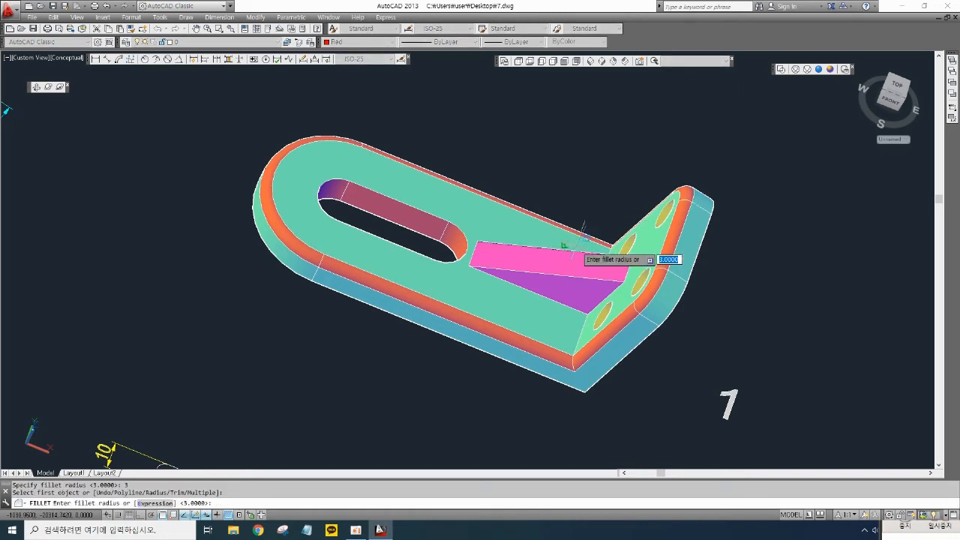
key(Return)
click(585, 276)
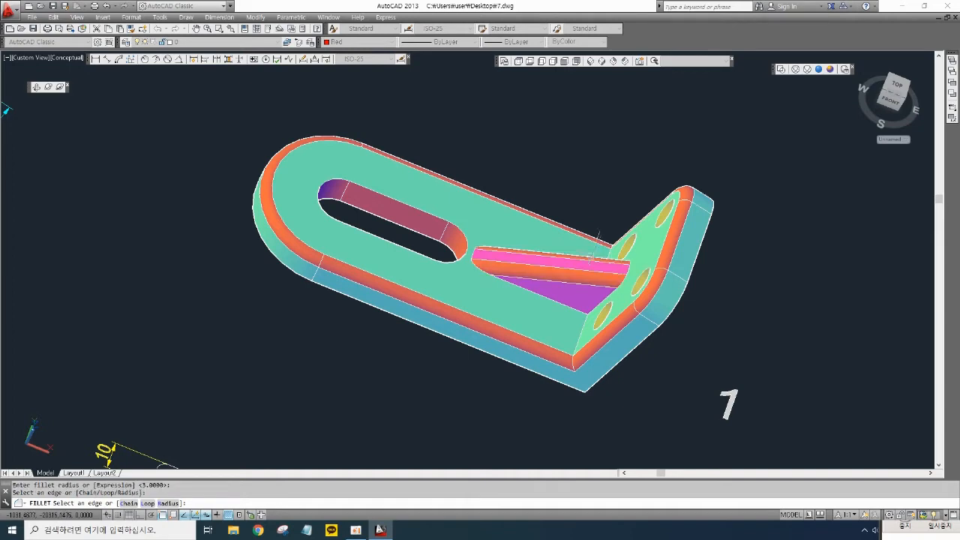
key(Return)
- Move the finished solid part beside the original drawing views
middle_drag(622, 205, 577, 193)
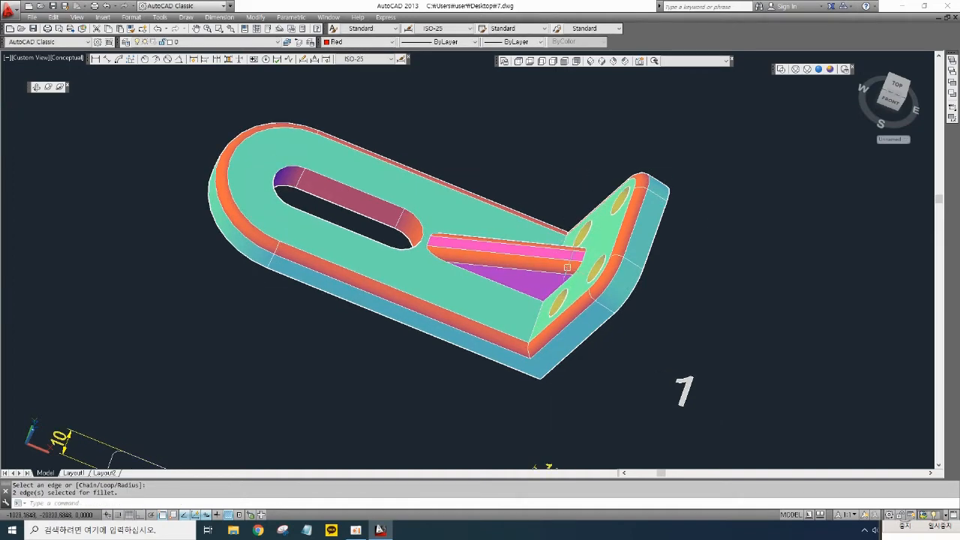
middle_drag(472, 382, 585, 233)
middle_drag(562, 346, 556, 219)
scroll(554, 266, down, 5)
mouse_move(489, 291)
middle_down()
mouse_move(489, 281)
mouse_move(574, 258)
middle_up()
text(m)
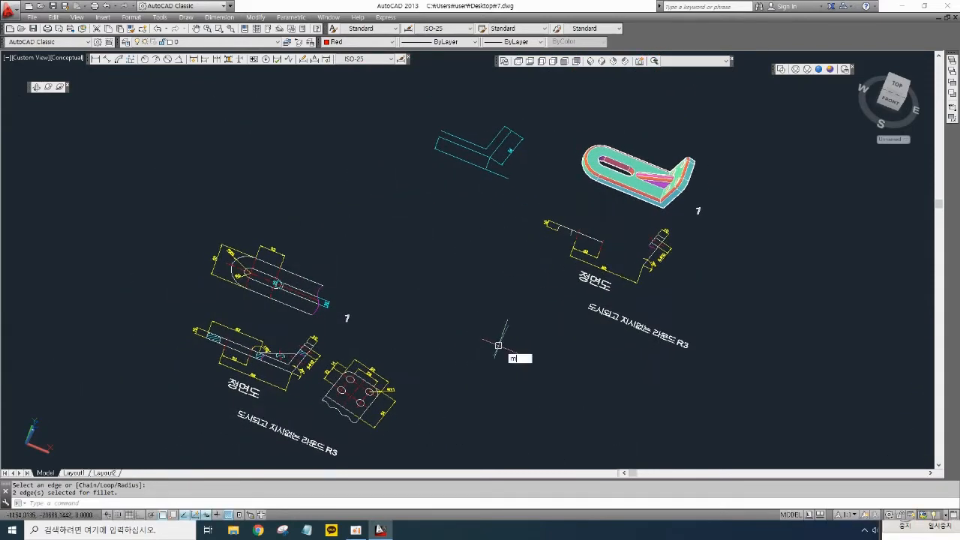
key(Return)
click(711, 222)
click(650, 179)
key(Return)
click(643, 174)
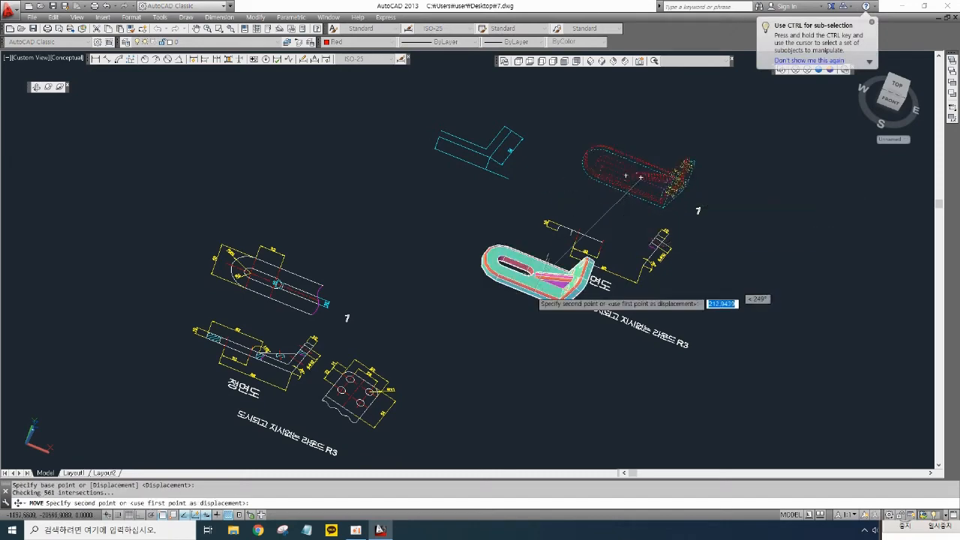
click(415, 343)
- Pan and zoom to compare the finished part against the front and side view dimensions
middle_drag(402, 393, 654, 280)
scroll(556, 259, up, 4)
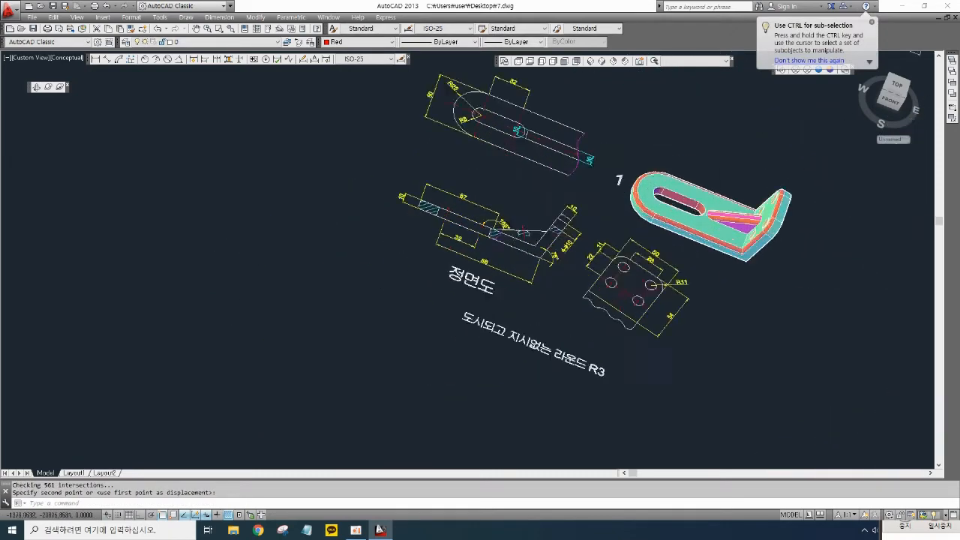
scroll(513, 217, up, 3)
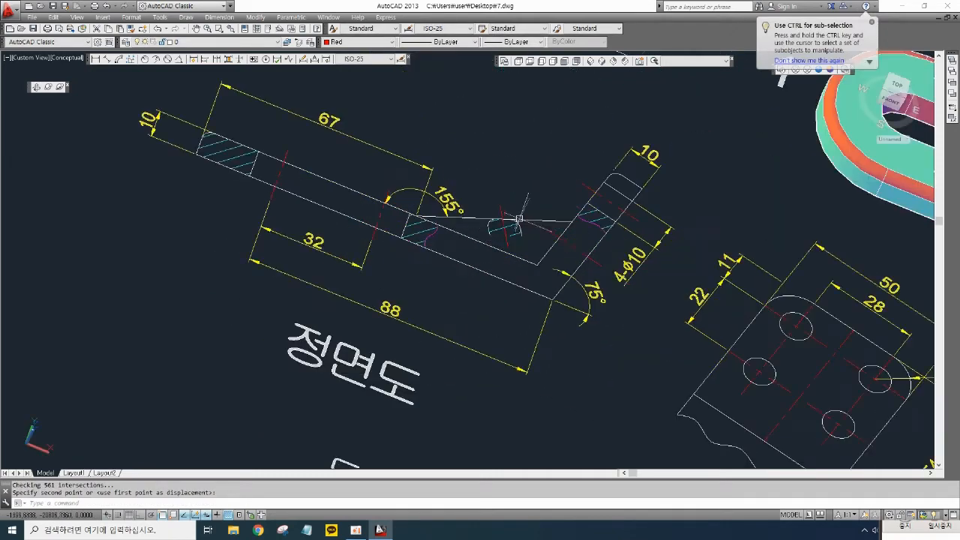
mouse_move(658, 234)
middle_down()
mouse_move(463, 292)
mouse_move(439, 263)
middle_up()
middle_drag(582, 346, 604, 292)
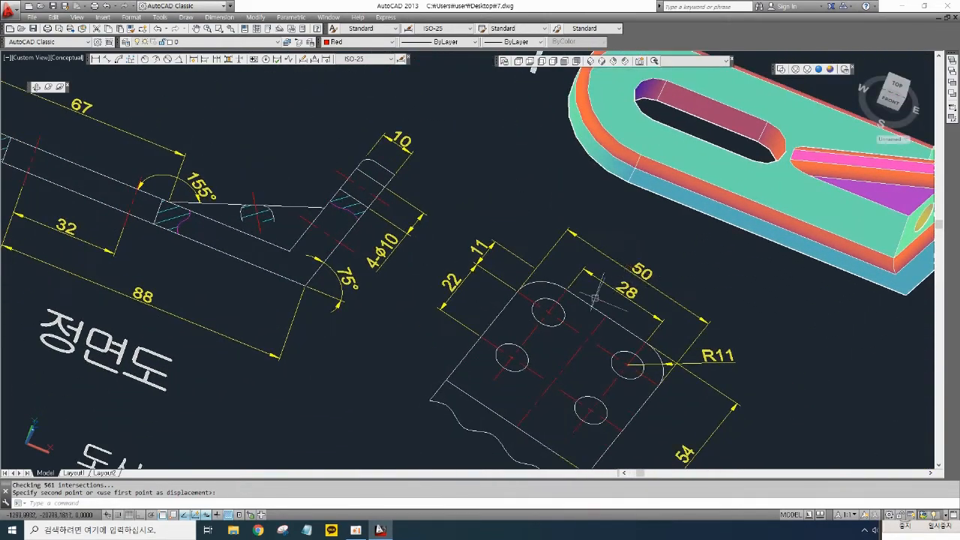
middle_drag(527, 327, 657, 357)
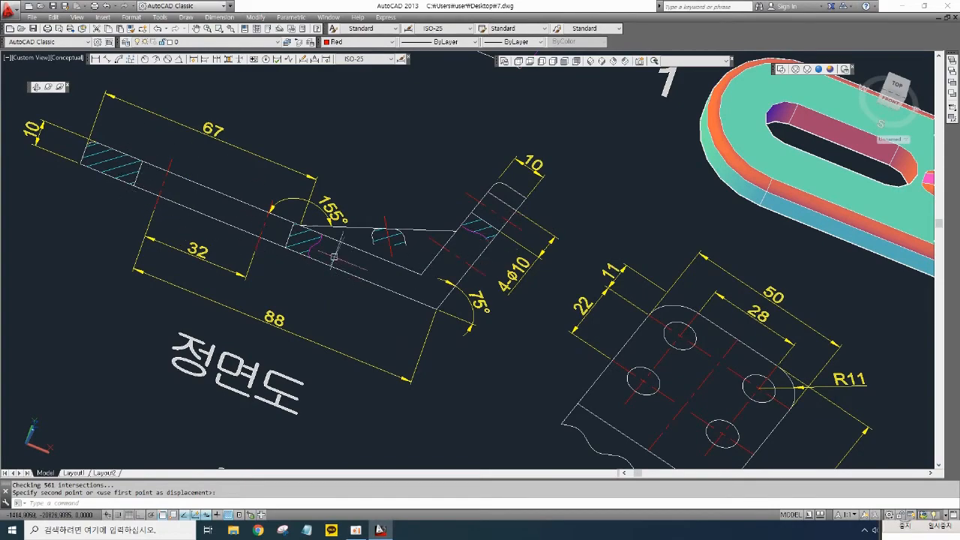
mouse_move(409, 291)
middle_down()
mouse_move(450, 322)
mouse_move(397, 322)
middle_up()
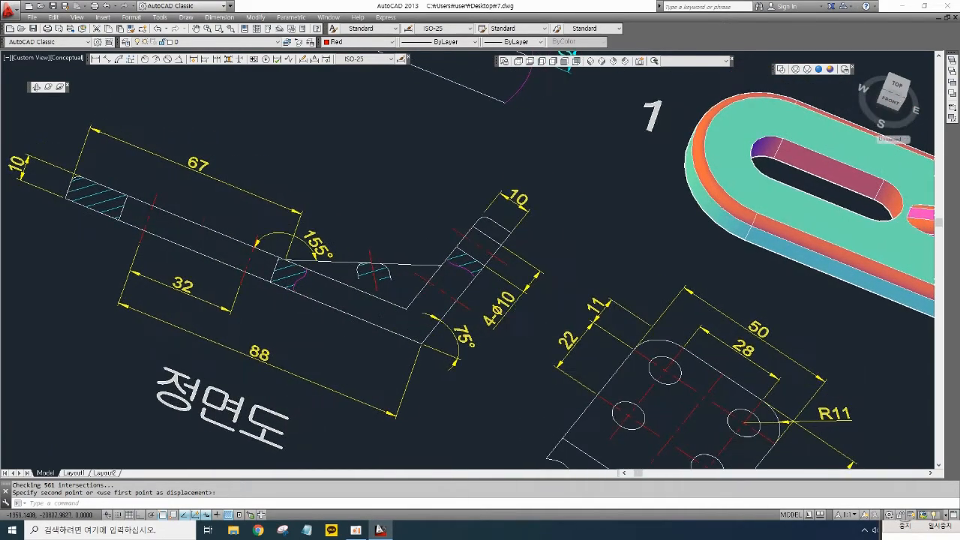
scroll(484, 330, down, 2)
middle_drag(489, 327, 456, 342)
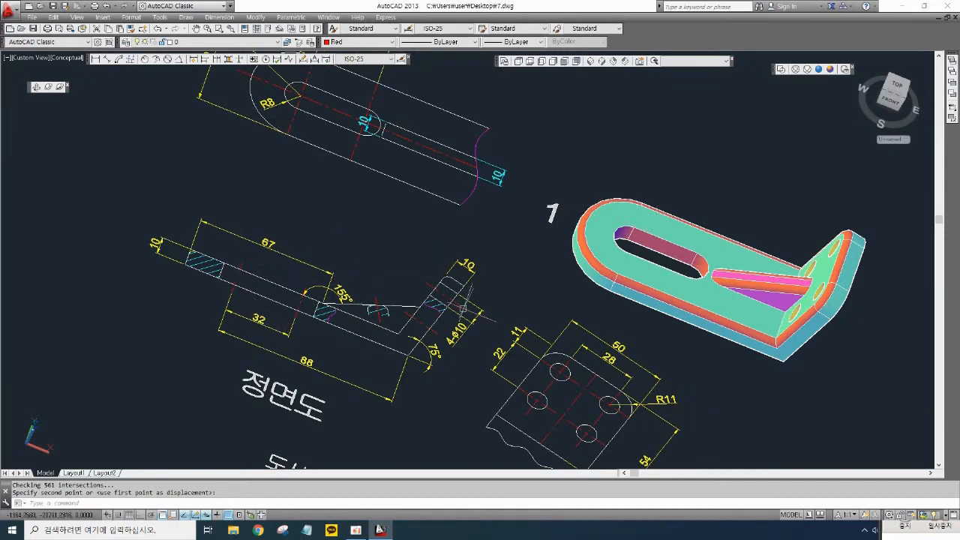
mouse_move(463, 307)
middle_down()
mouse_move(425, 293)
mouse_move(413, 300)
middle_up()
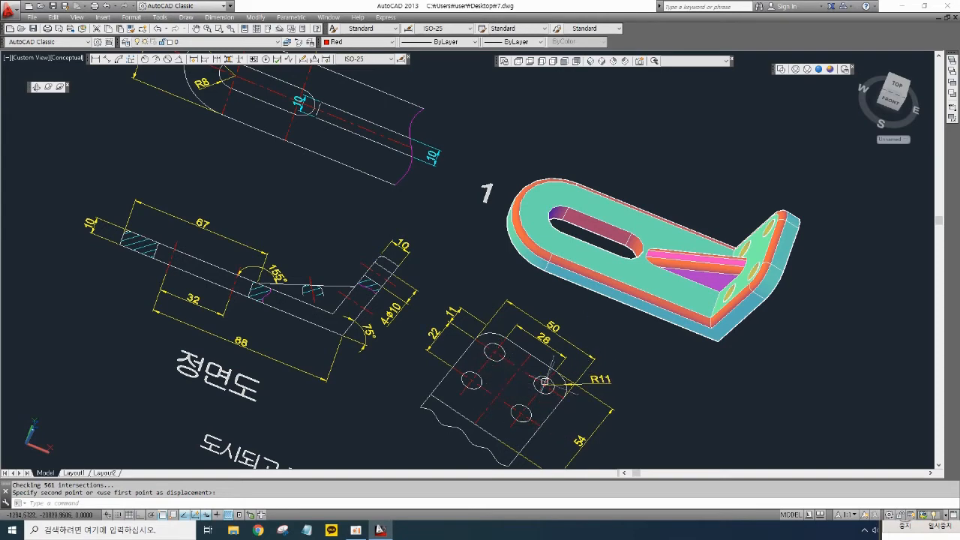
- Orbit and pan around the solid to compare it with the front and side view drawings
middle_drag(540, 383, 512, 373)
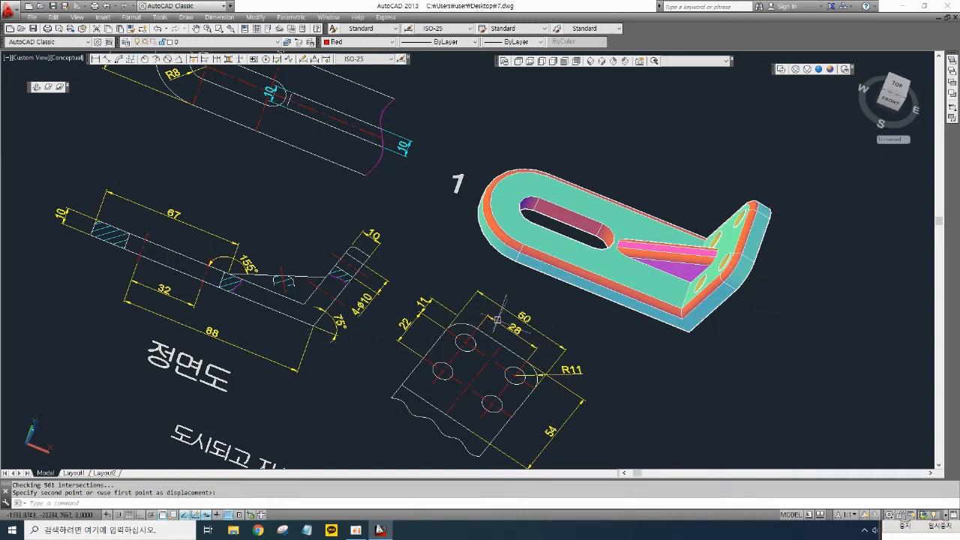
mouse_move(473, 286)
middle_down()
mouse_move(532, 315)
mouse_move(429, 264)
mouse_move(360, 273)
mouse_move(405, 233)
middle_up()
mouse_move(273, 196)
middle_down()
mouse_move(389, 216)
mouse_move(460, 250)
mouse_move(458, 293)
mouse_move(410, 249)
middle_up()
middle_drag(546, 313, 489, 271)
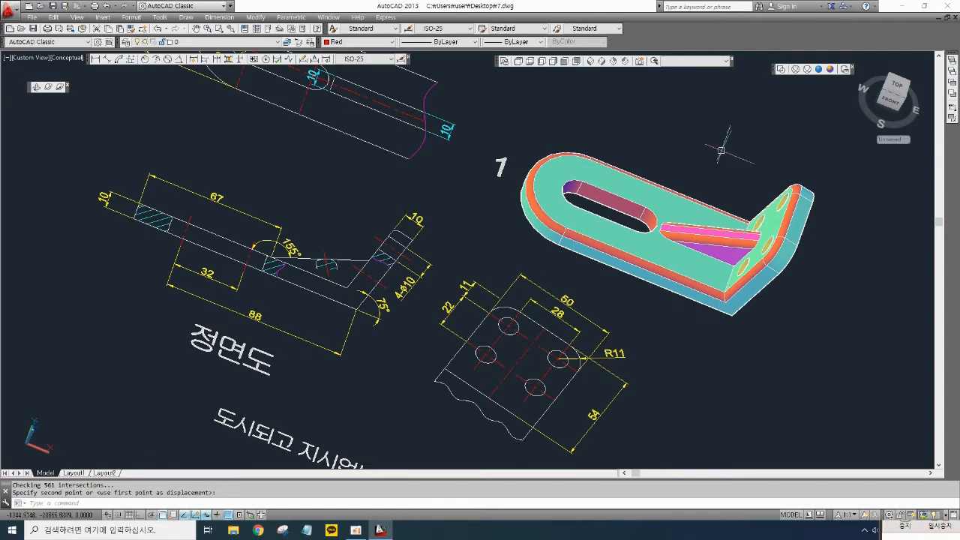
- Switch to top view and add an angular dimension between the front view's horizontal edge and inclined edge
click(517, 63)
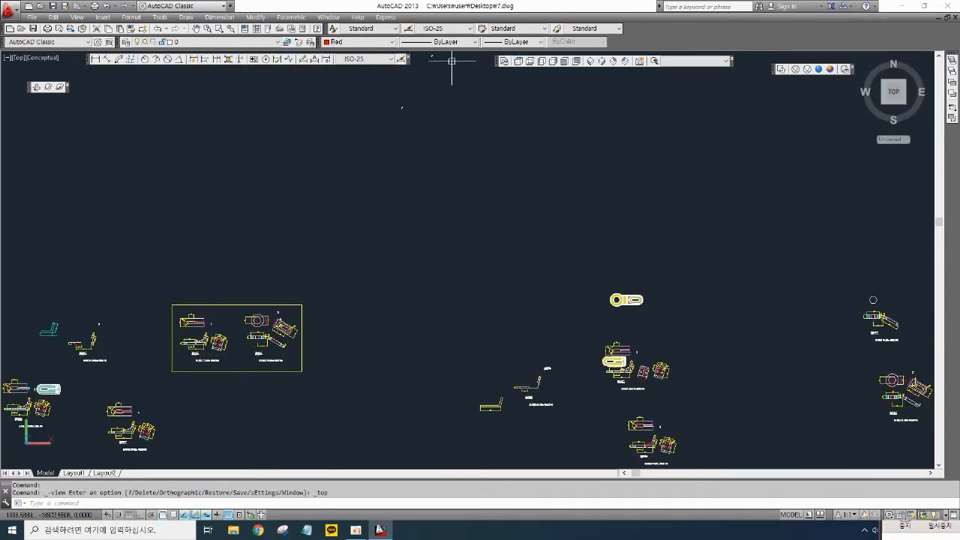
click(602, 65)
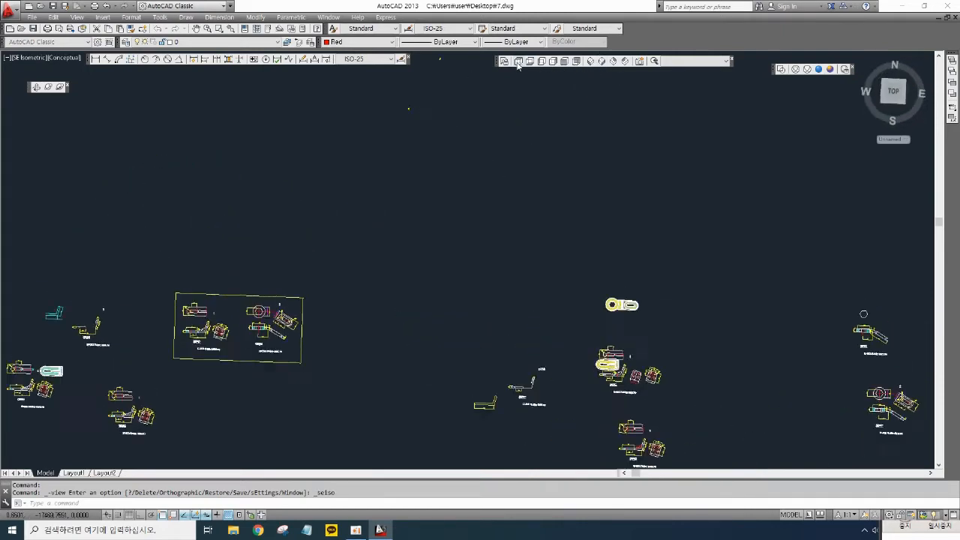
scroll(654, 294, up, 6)
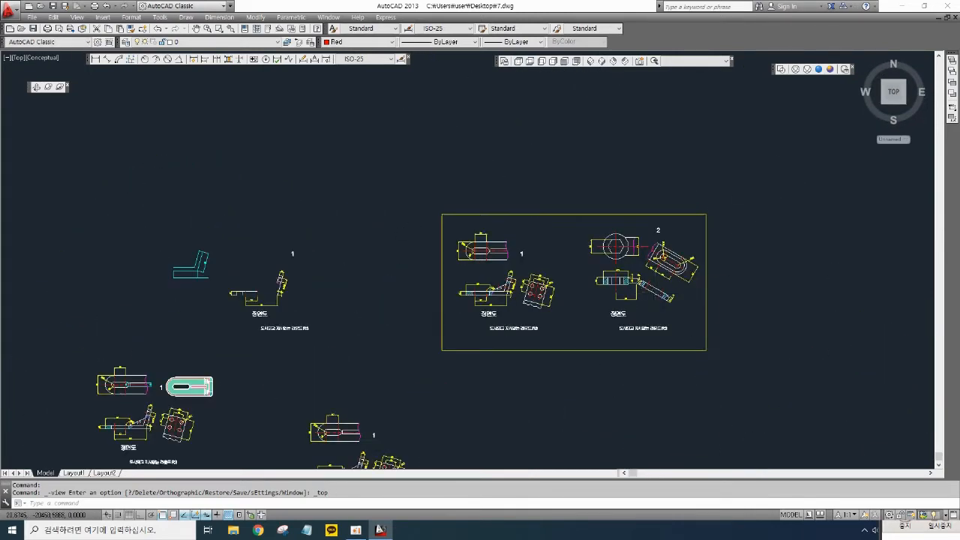
scroll(437, 305, up, 8)
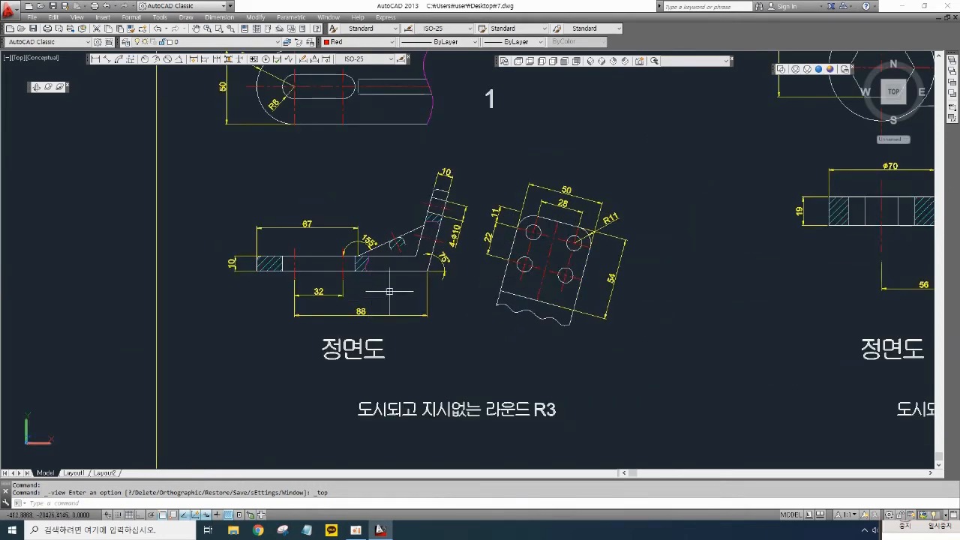
scroll(551, 174, up, 2)
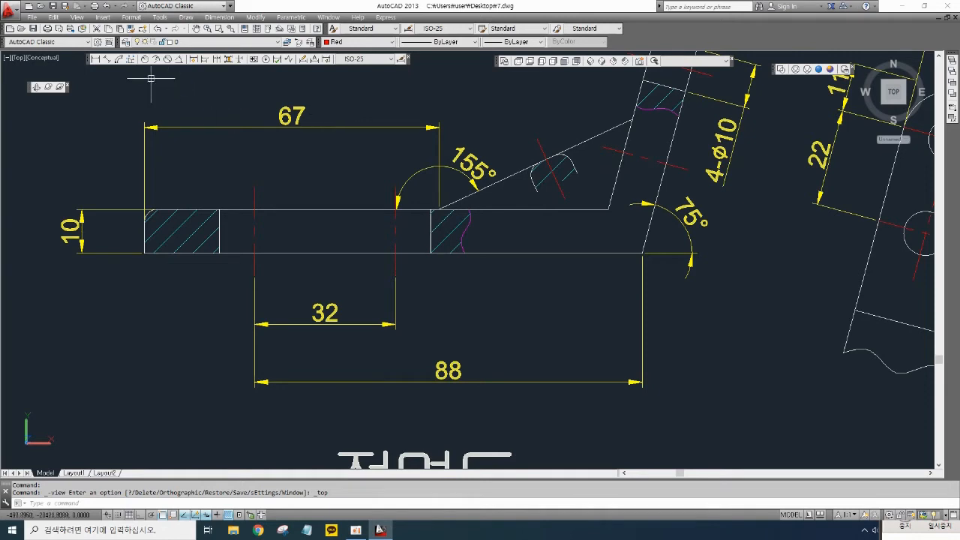
click(177, 60)
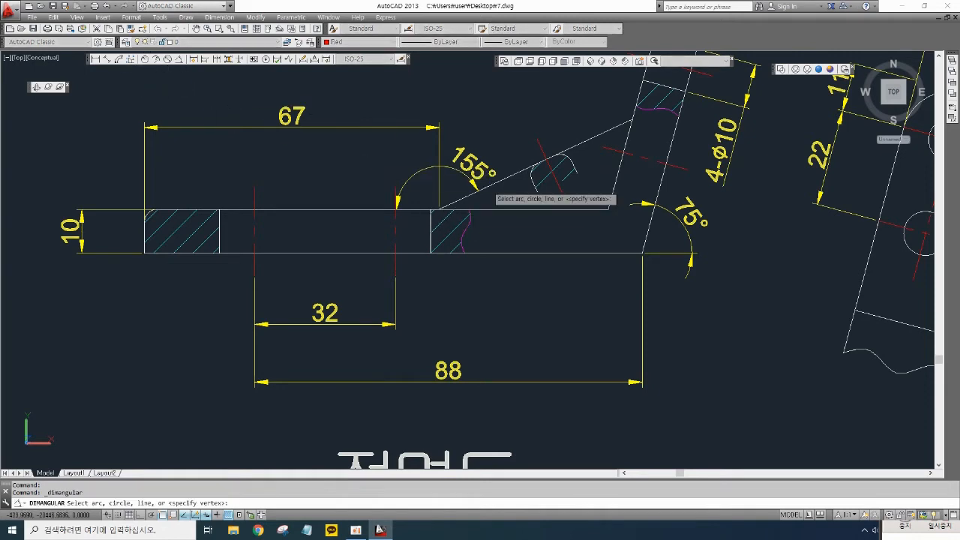
click(481, 189)
click(500, 207)
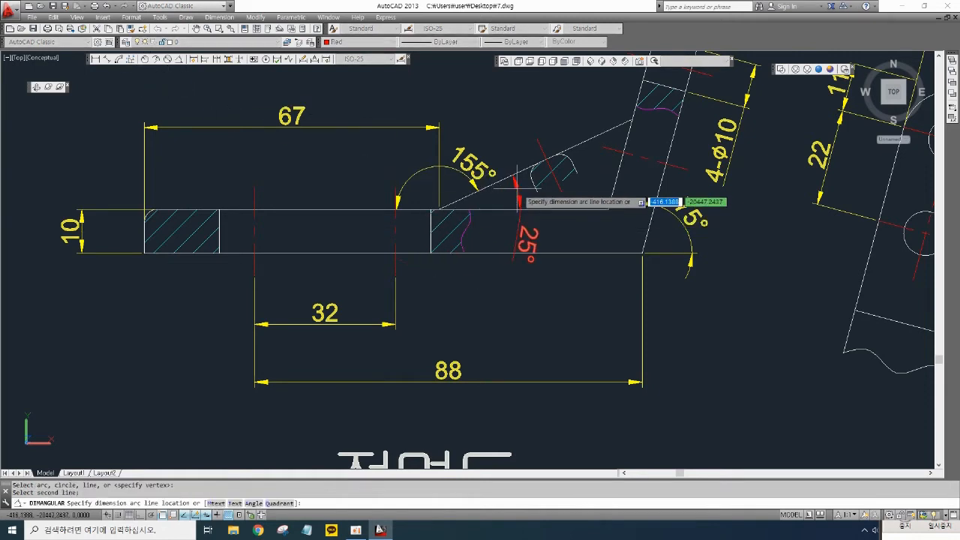
click(518, 196)
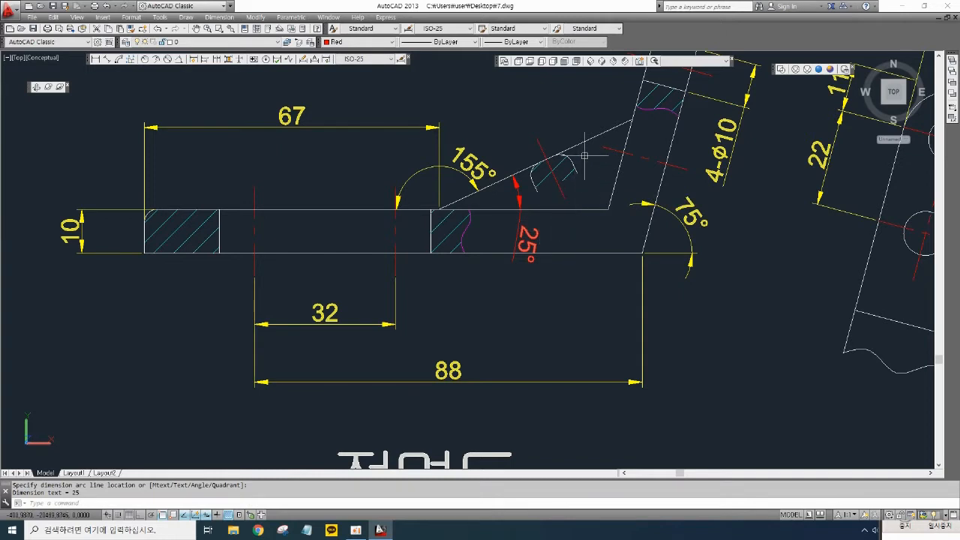
scroll(585, 155, up, 2)
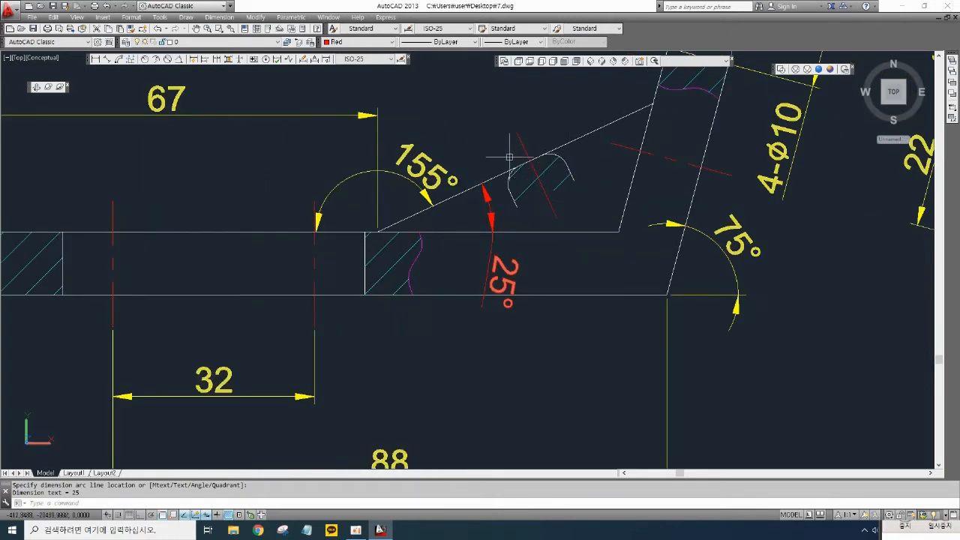
middle_drag(524, 150, 533, 155)
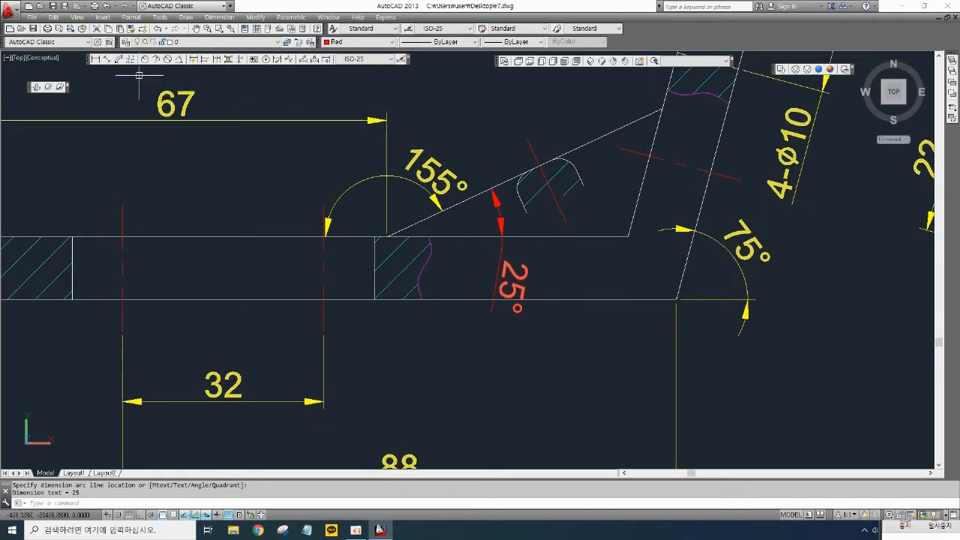
click(110, 64)
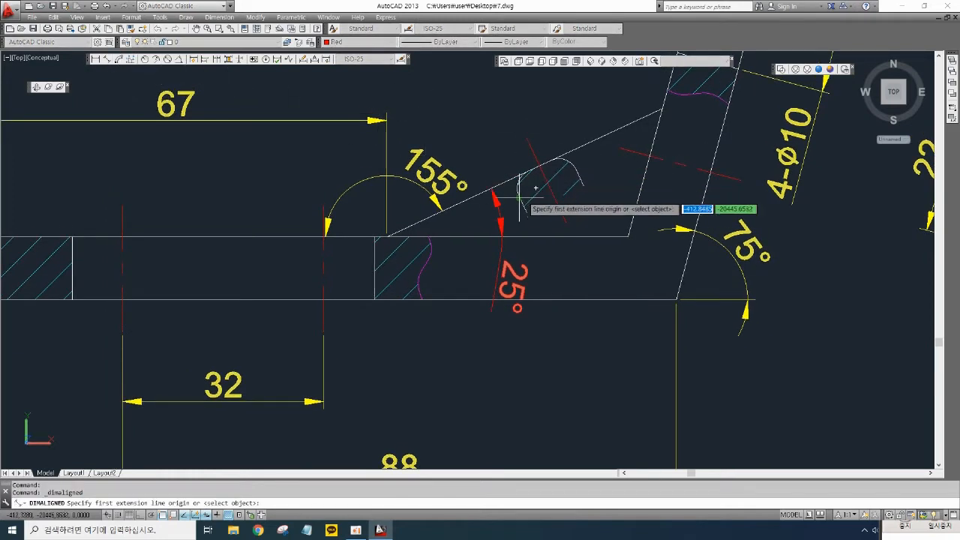
click(535, 187)
click(565, 162)
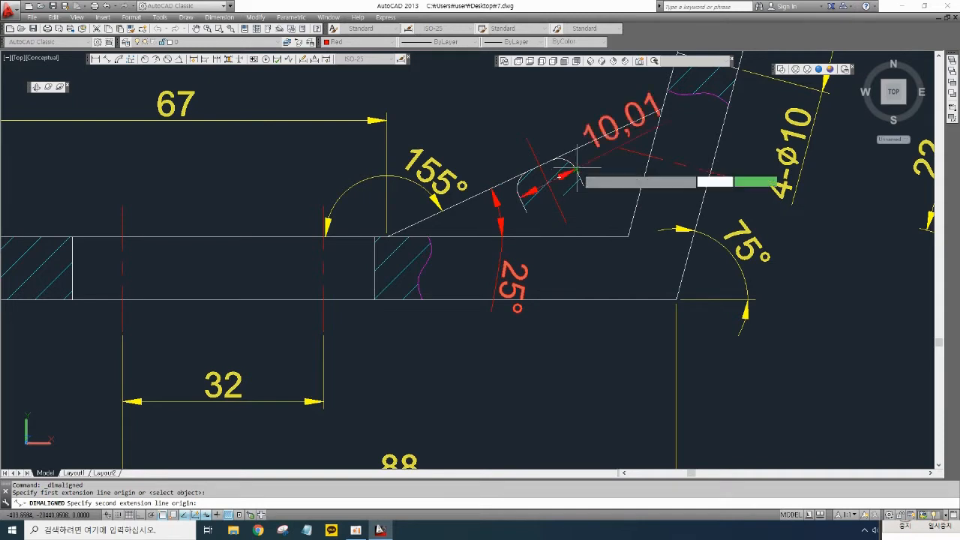
key(Escape)
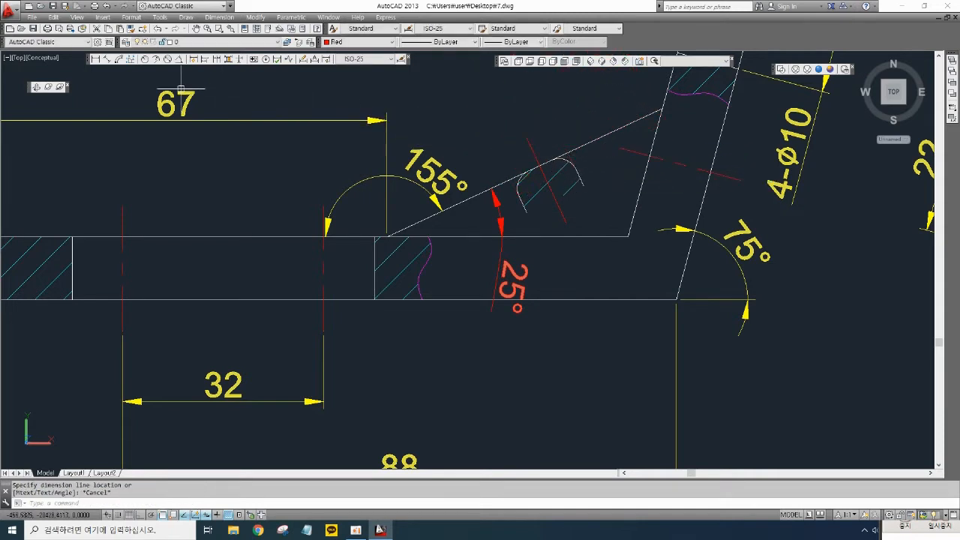
- Add an aligned dimension across the width of the inclined section in the front view
click(111, 64)
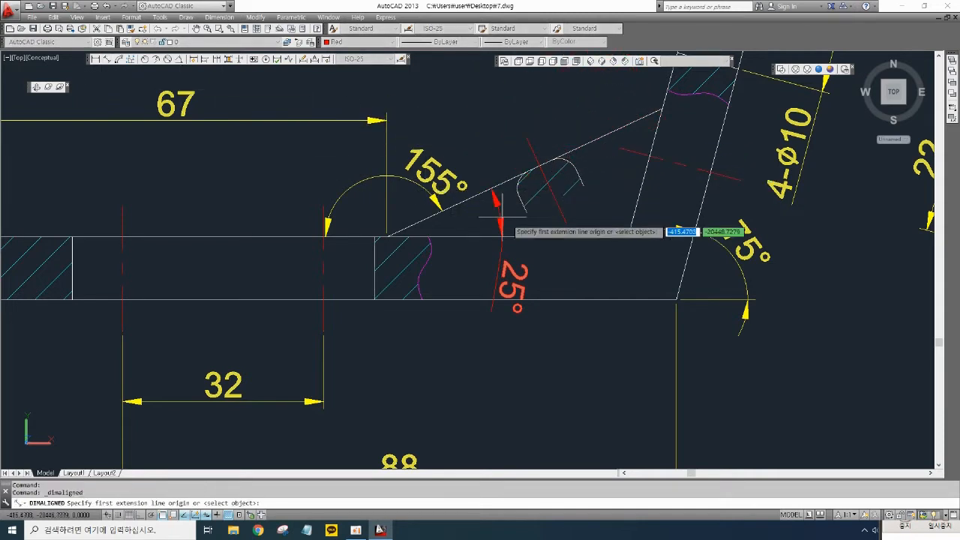
click(526, 213)
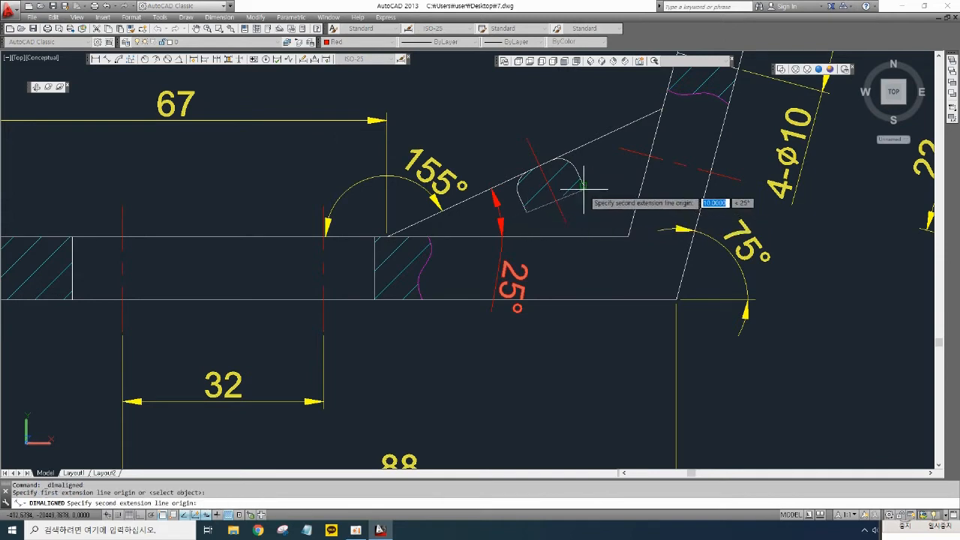
click(565, 163)
click(602, 234)
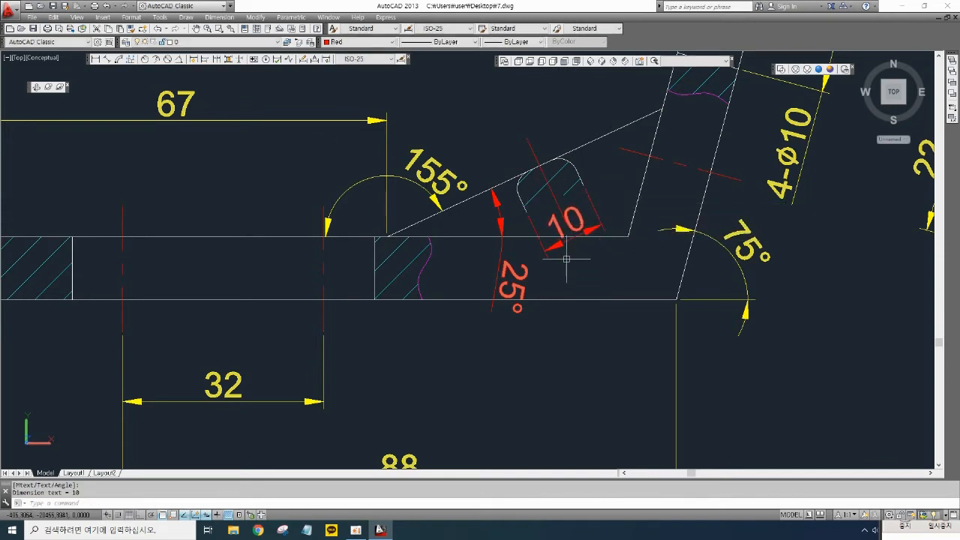
- Erase the aligned dimension, the inclined section hatch and the sloped edge line from the front view
click(473, 117)
click(620, 258)
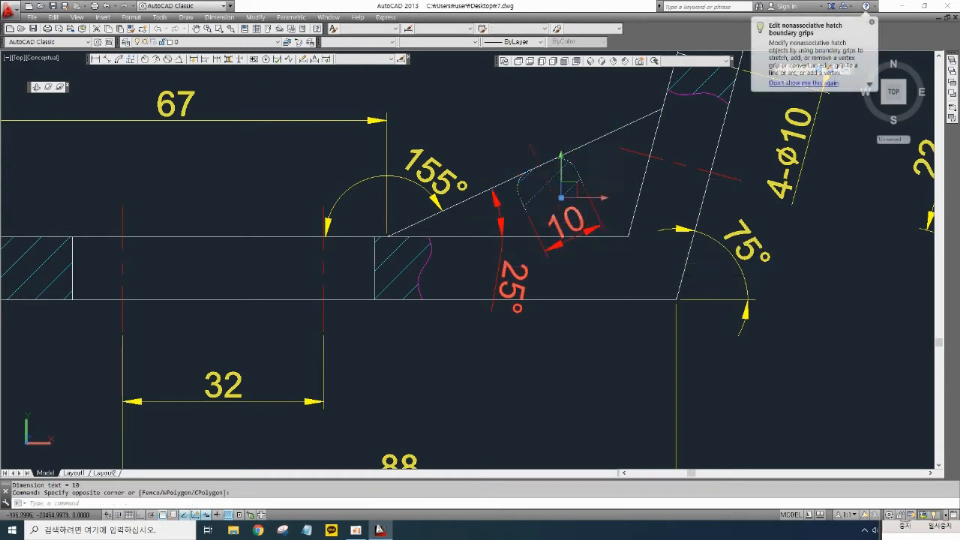
key(Delete)
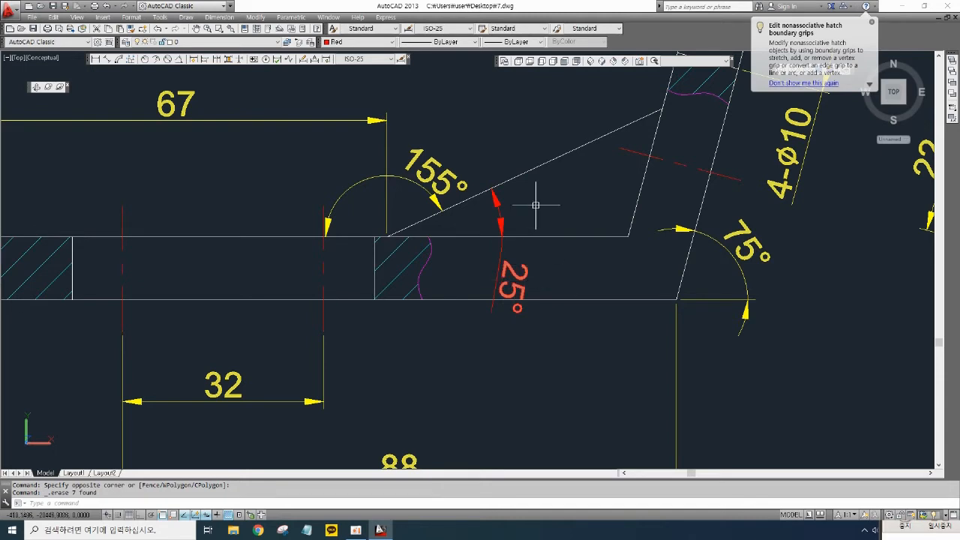
click(535, 204)
click(509, 160)
key(Delete)
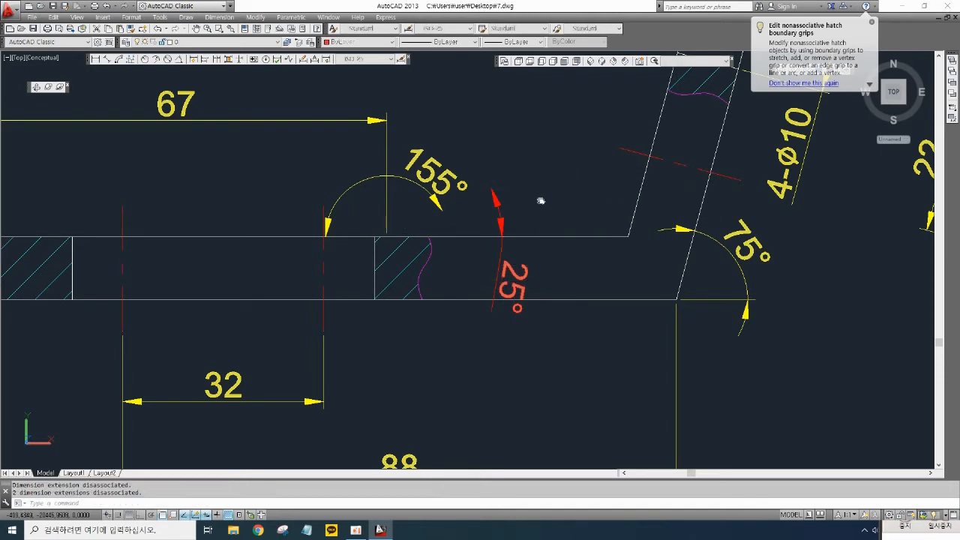
middle_drag(540, 200, 529, 227)
text(l)
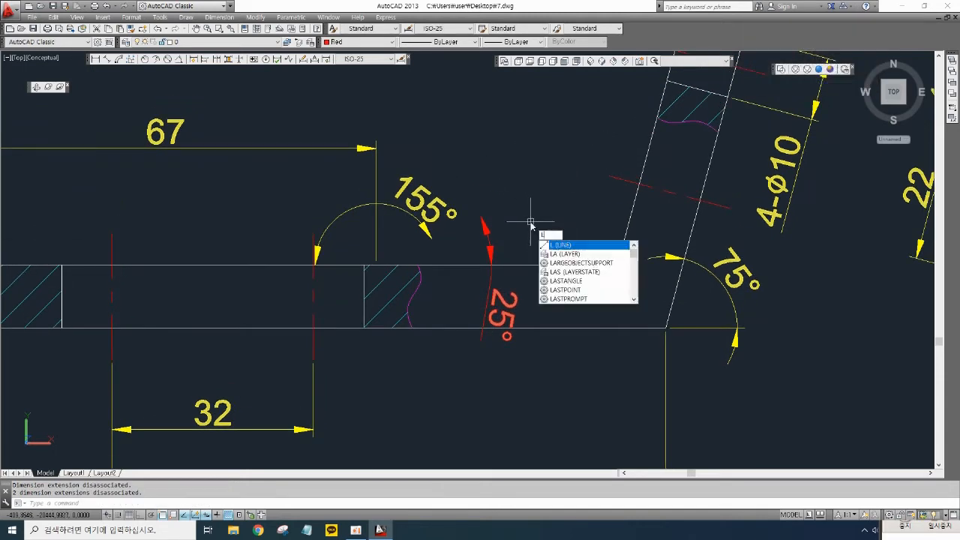
key(Return)
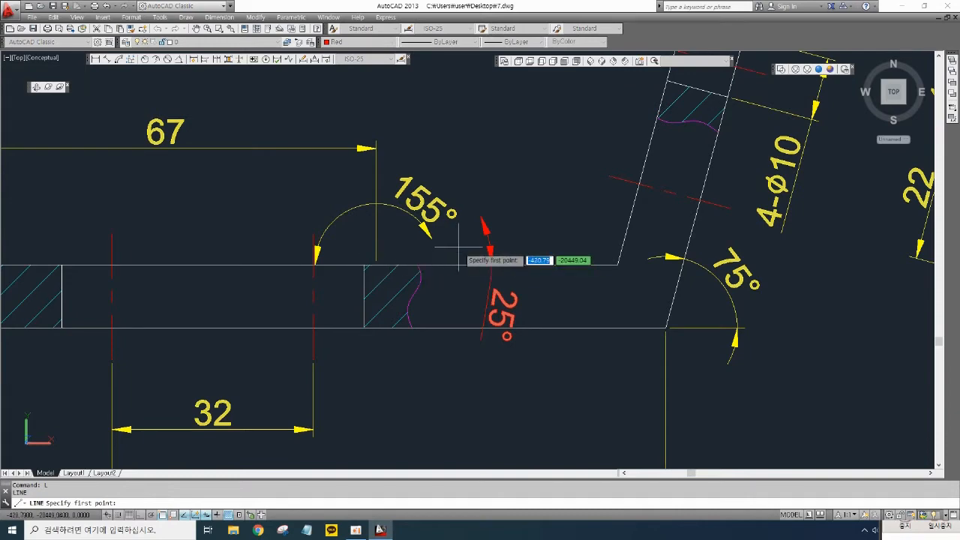
mouse_move(460, 247)
middle_down()
mouse_move(517, 222)
mouse_move(542, 229)
middle_up()
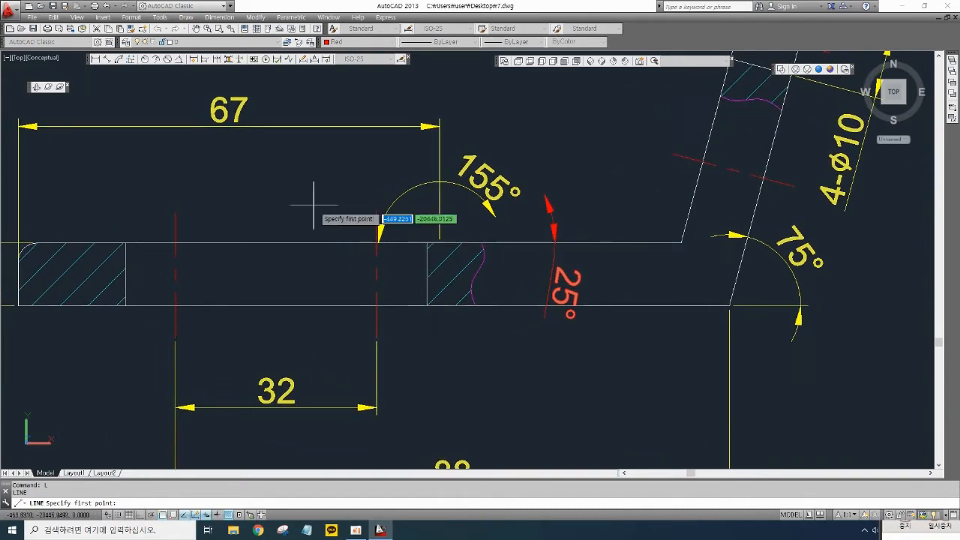
middle_drag(311, 167, 360, 176)
key(Escape)
key(Escape)
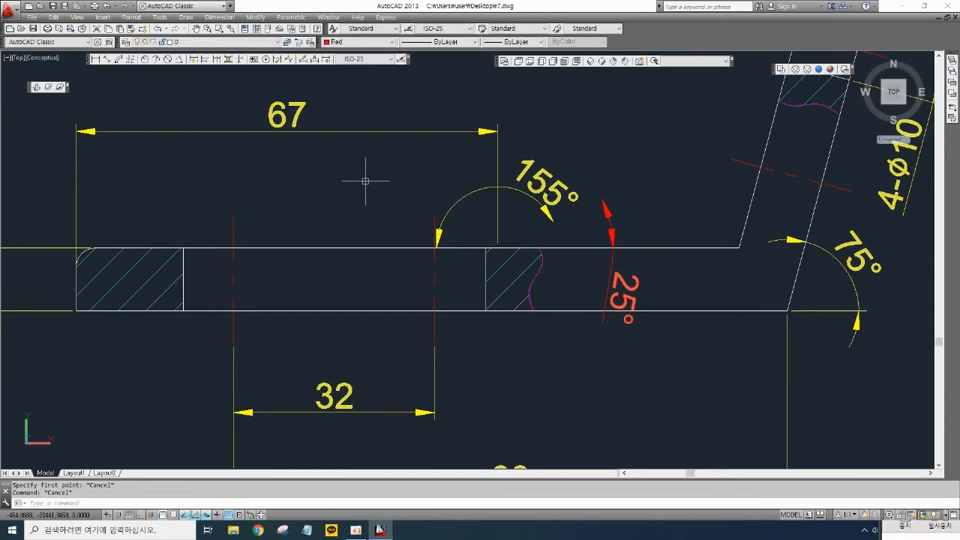
- Offset the front view's left end edge 67 mm toward the bend
text(o)
key(Return)
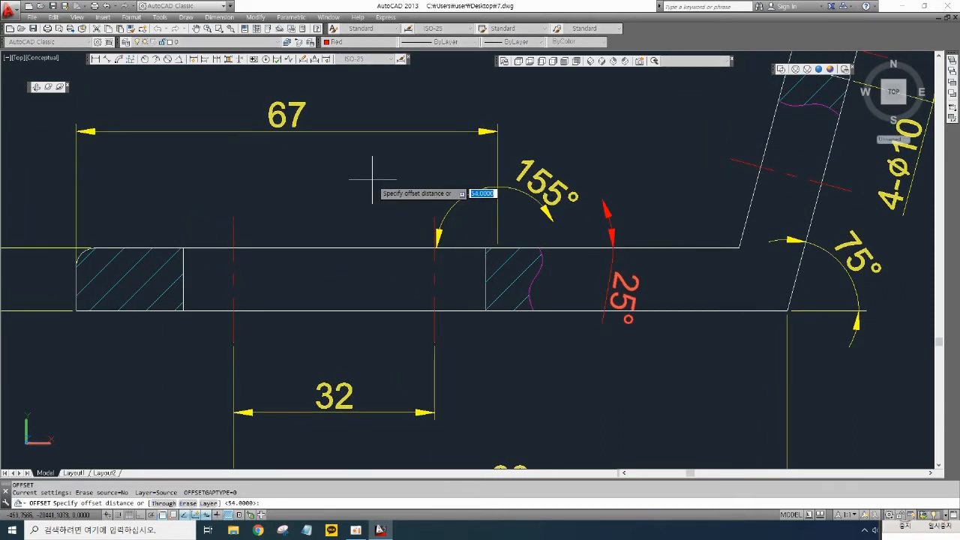
text(67)
key(Return)
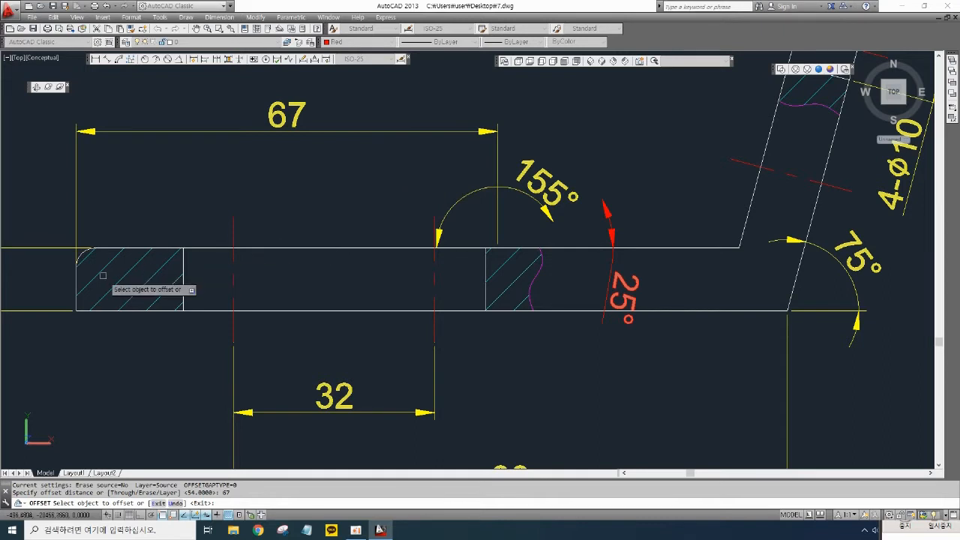
click(76, 274)
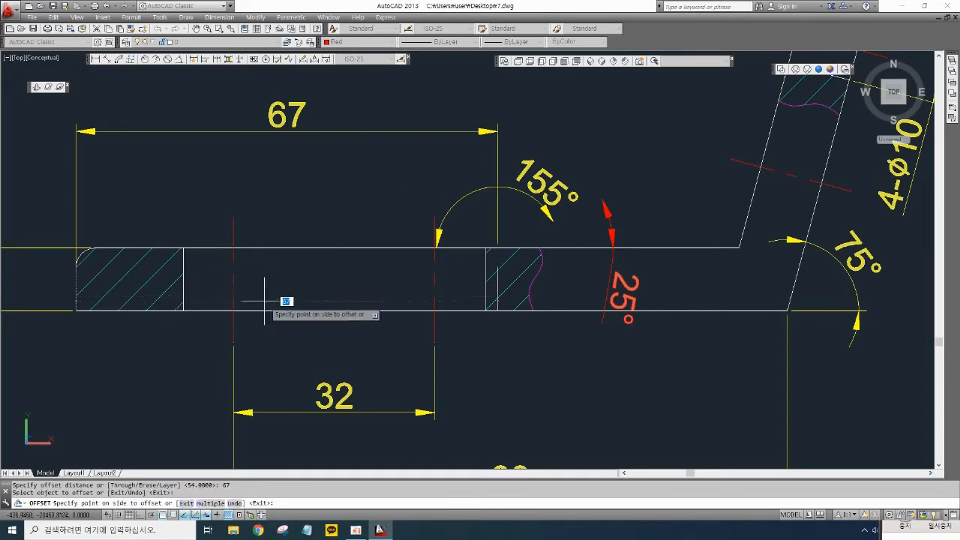
click(557, 274)
scroll(497, 270, up, 3)
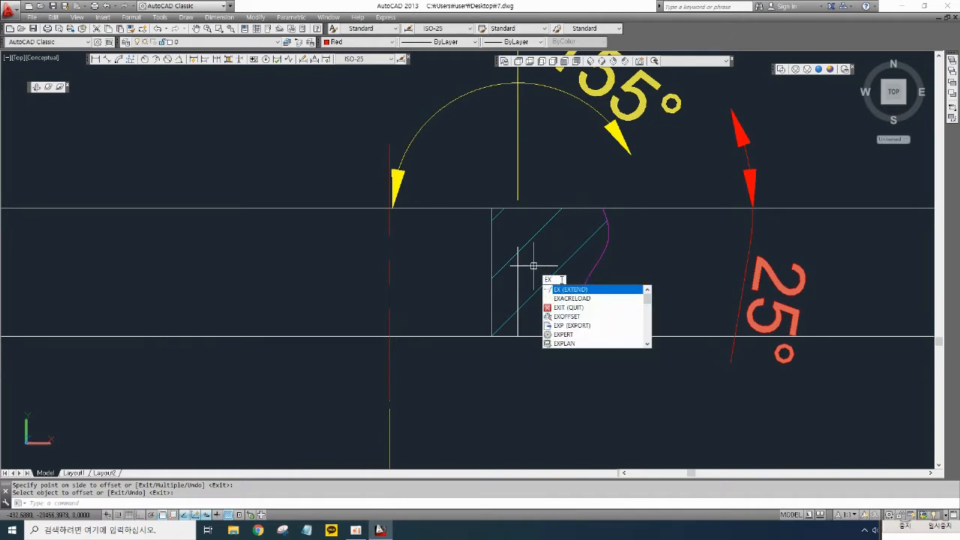
key(Return)
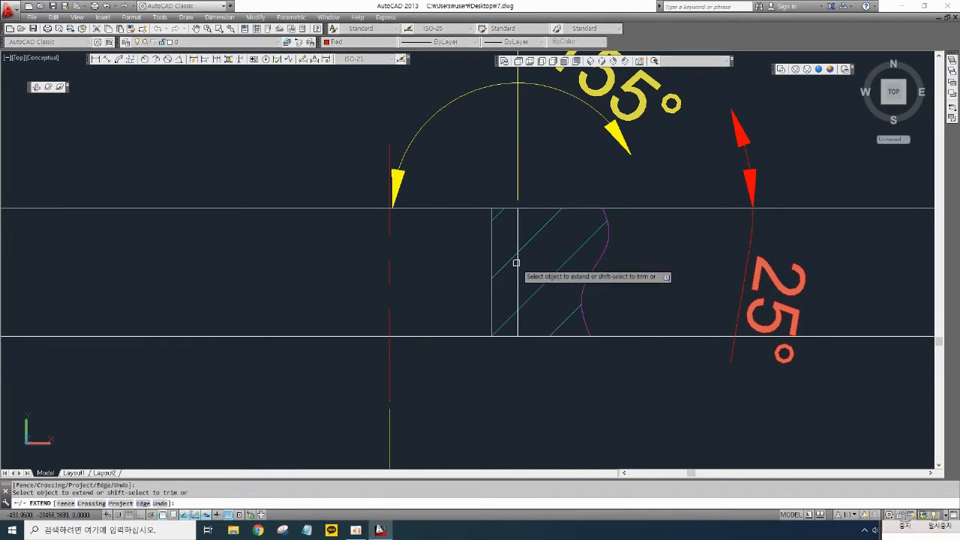
key(Return)
scroll(568, 266, down, 4)
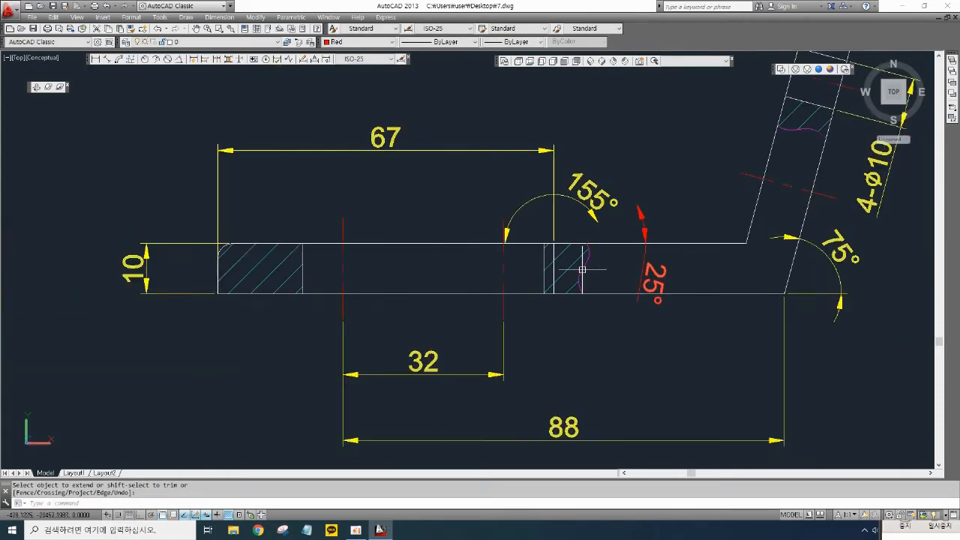
middle_drag(582, 269, 452, 342)
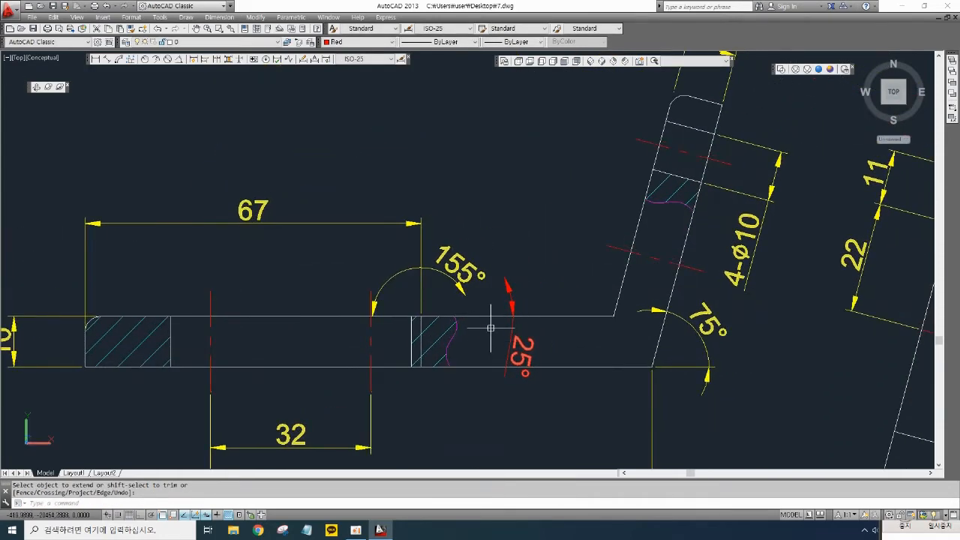
- Draw a horizontal line from the top end of the offset edge extending right past the bend, with Ortho on
text(l)
key(Return)
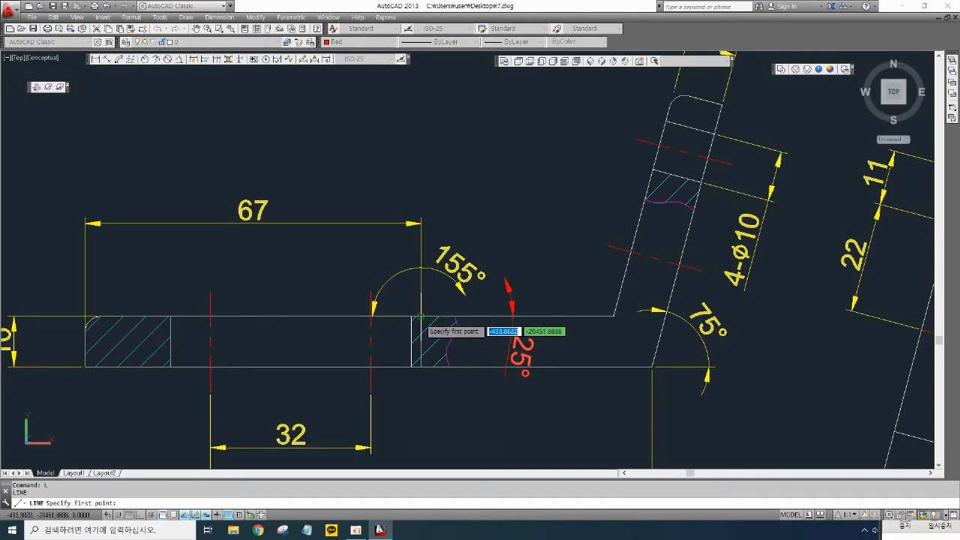
click(420, 316)
middle_drag(810, 360, 525, 359)
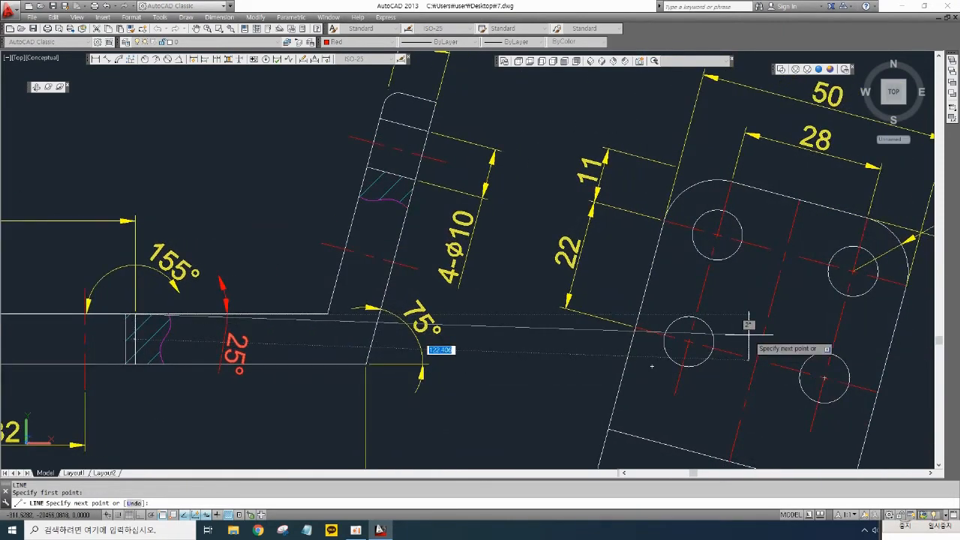
key(F8)
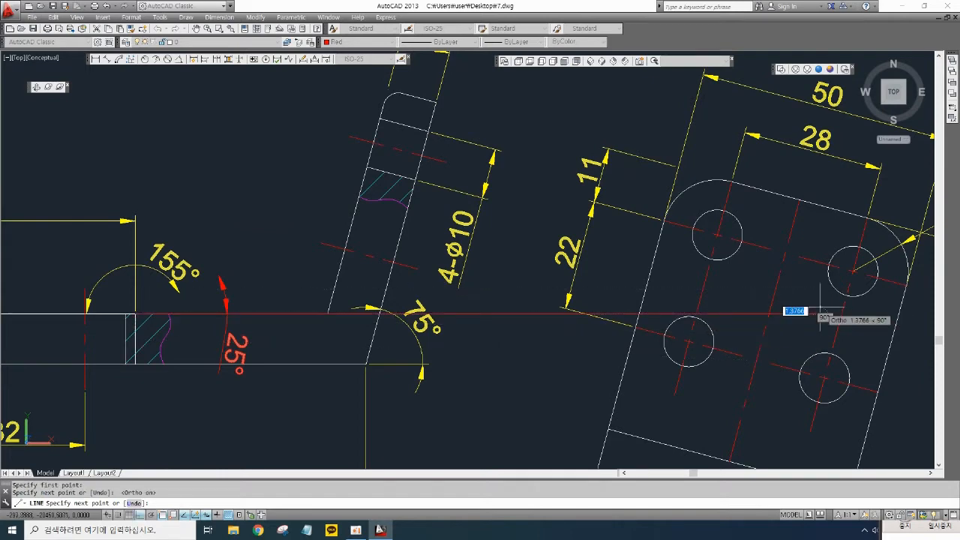
key(Return)
middle_drag(568, 376, 624, 364)
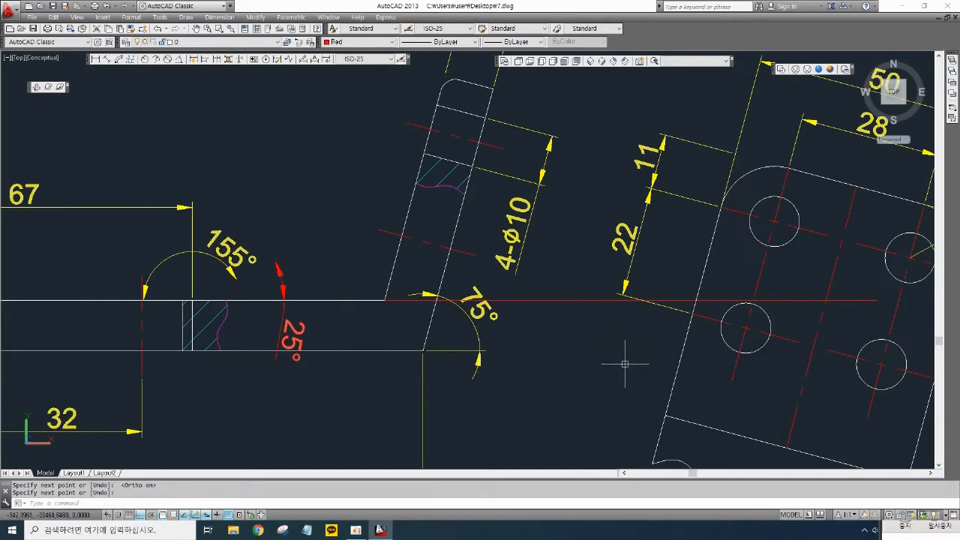
- Change the new horizontal line's color to Cyan
click(814, 300)
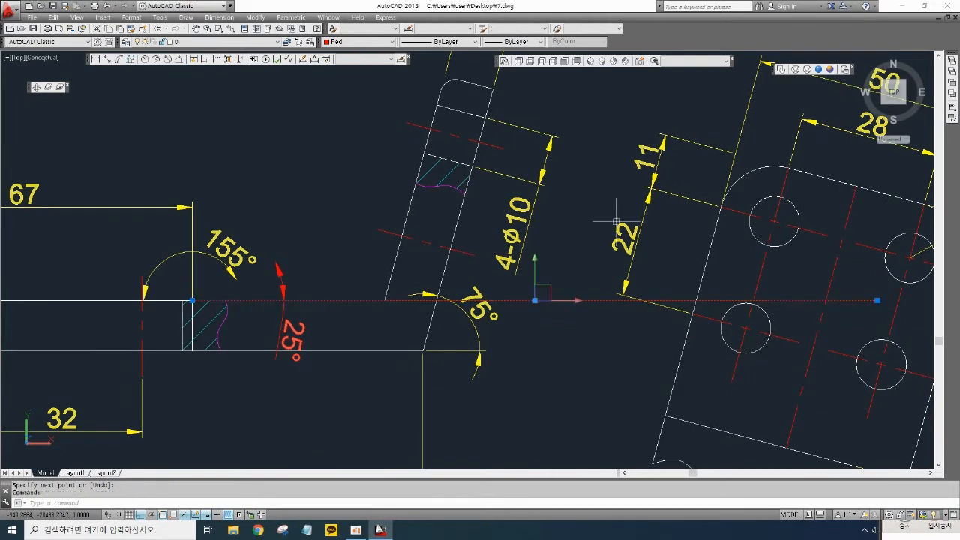
click(368, 43)
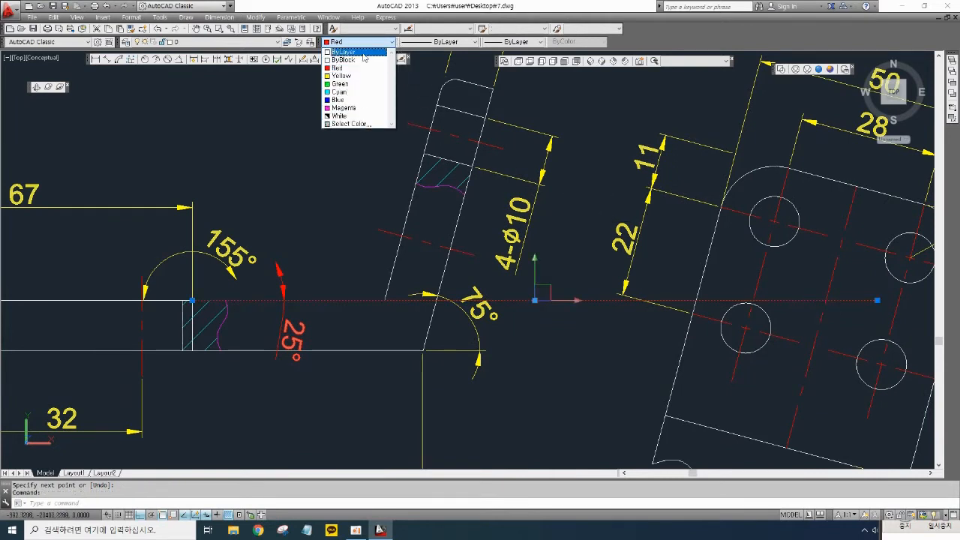
click(341, 91)
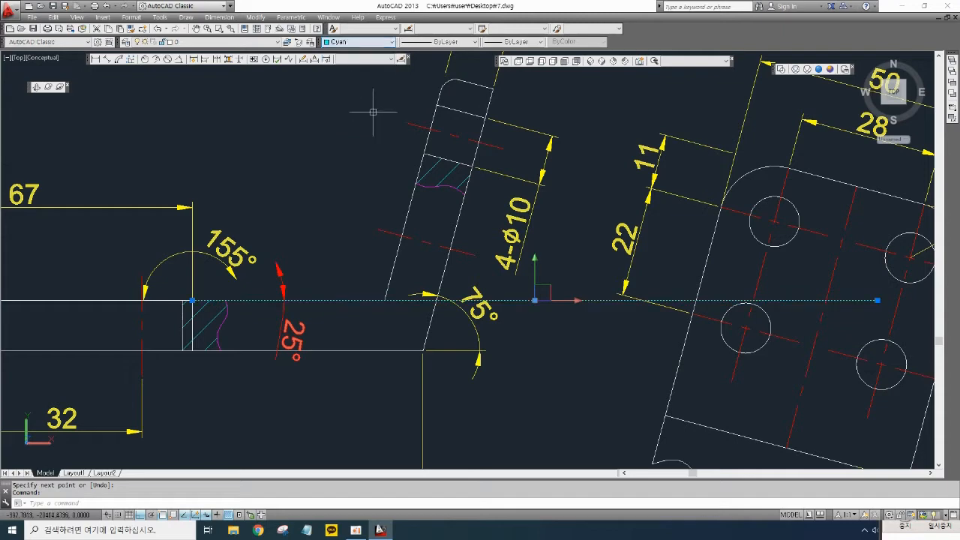
key(Escape)
- Rotate the cyan line 25° about its left endpoint on the front view's top edge
middle_drag(563, 387, 583, 368)
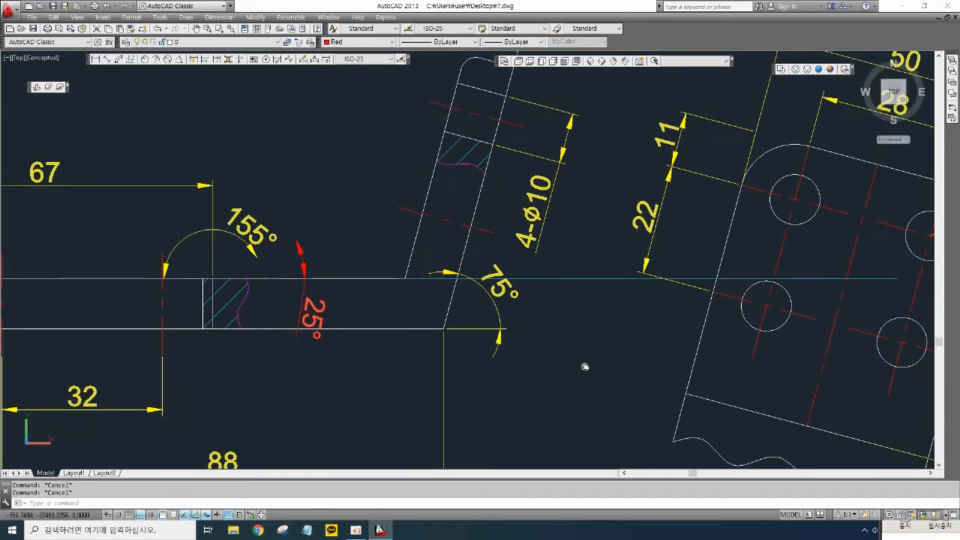
middle_drag(653, 348, 651, 354)
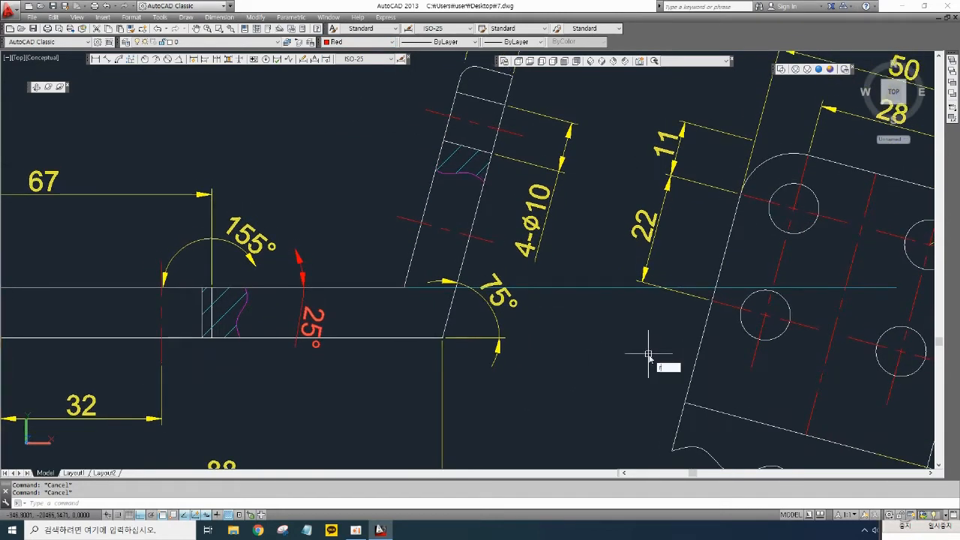
text(o)
key(Return)
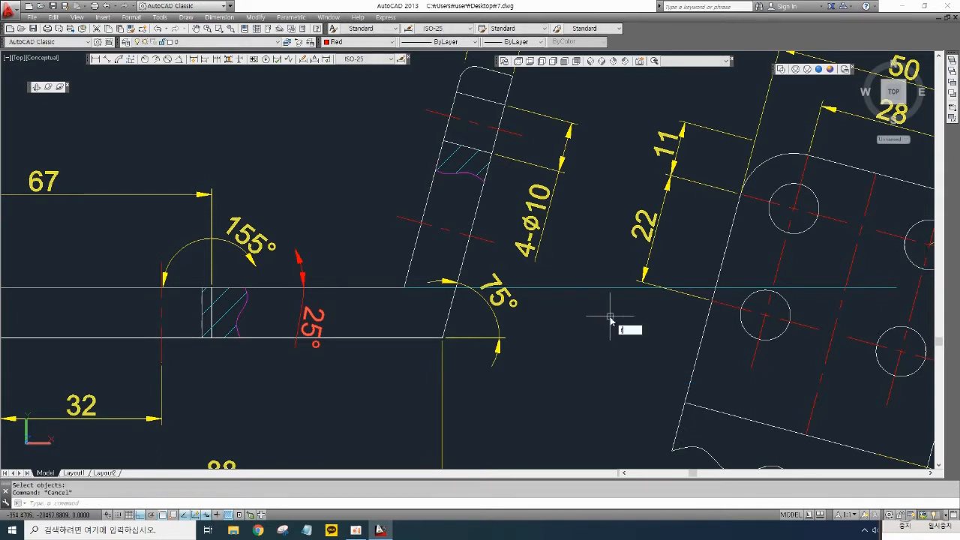
text(o)
key(Return)
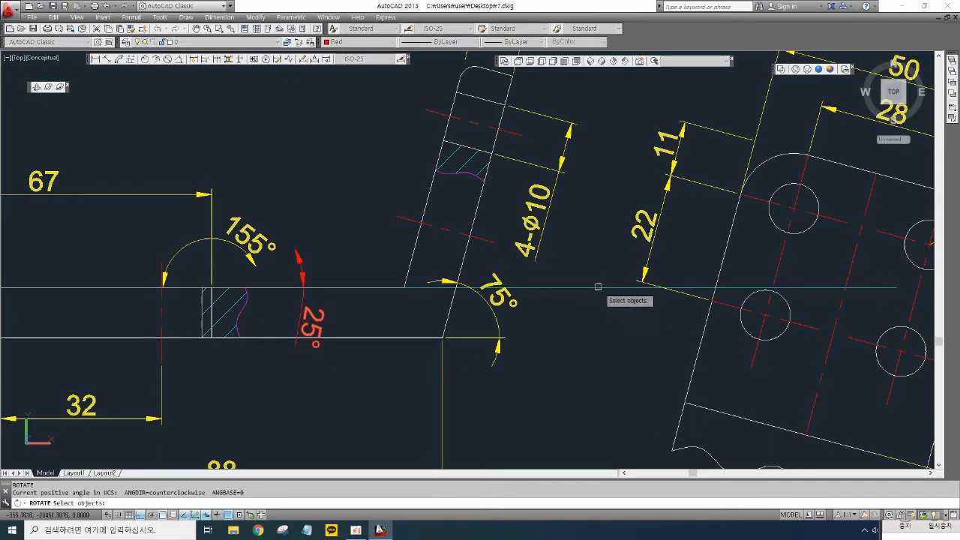
click(598, 287)
key(Return)
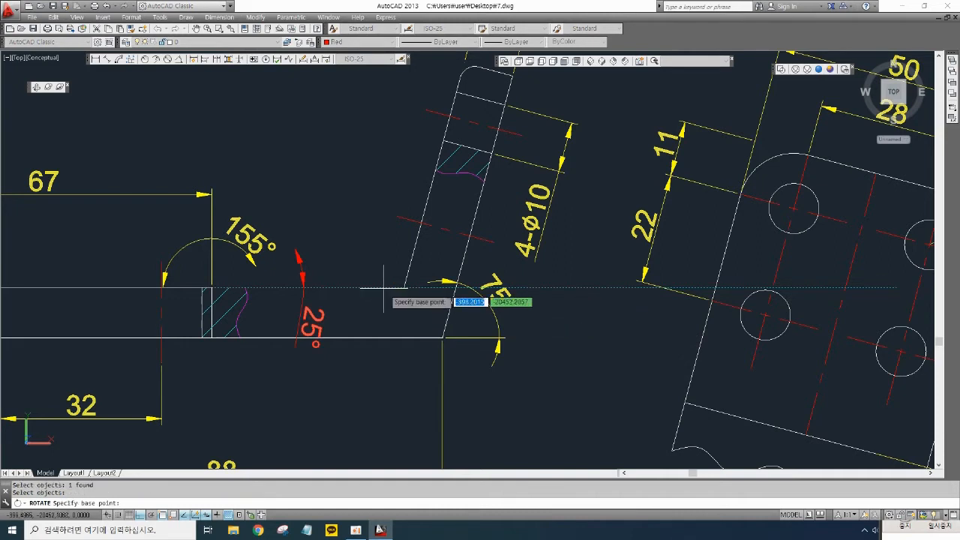
click(214, 288)
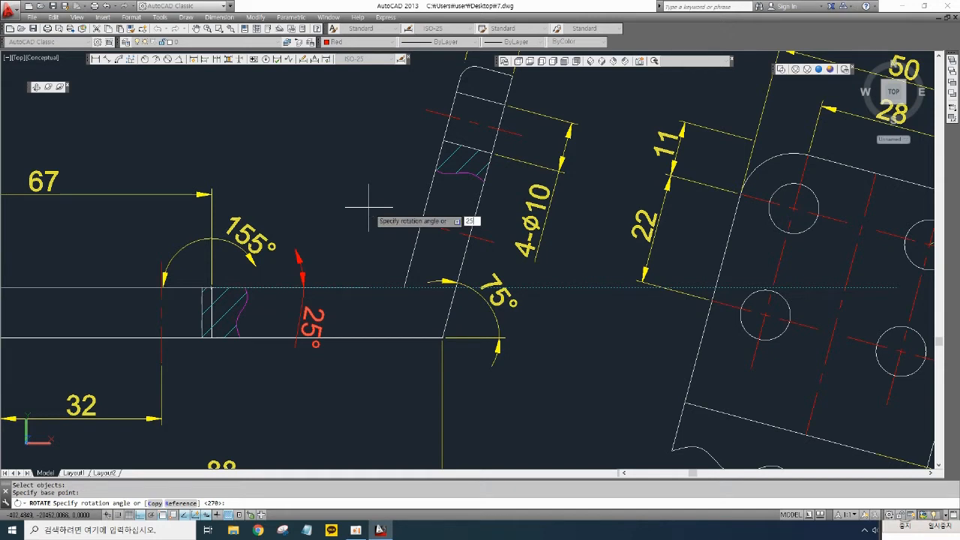
key(Return)
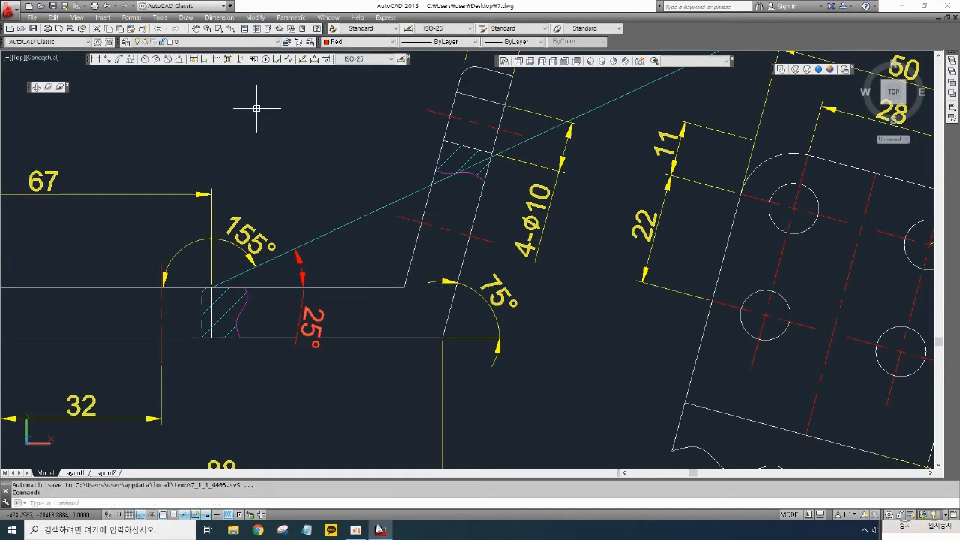
- Check the angle between the front view's top edge and the cyan line with an angular dimension, then erase that dimension
middle_drag(186, 256, 292, 268)
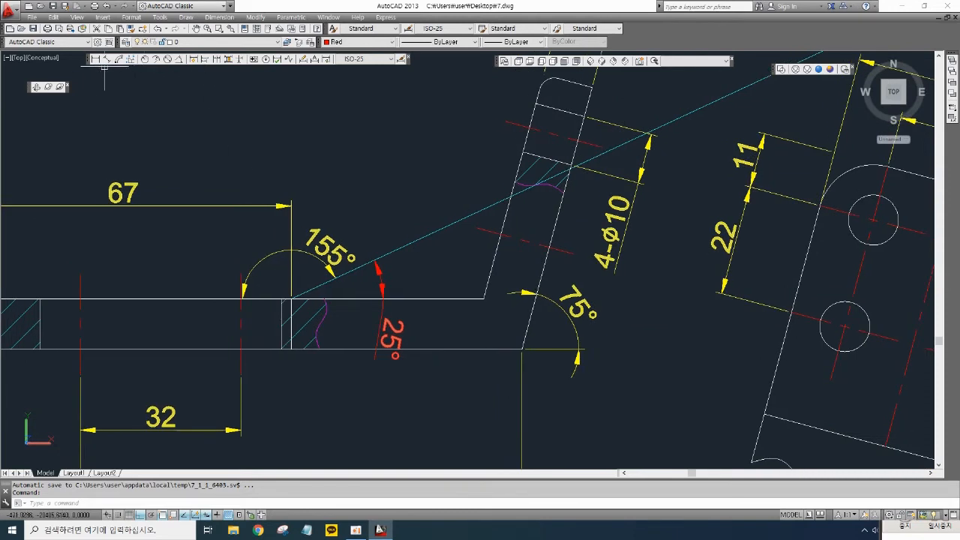
click(179, 60)
scroll(294, 300, up, 2)
click(244, 296)
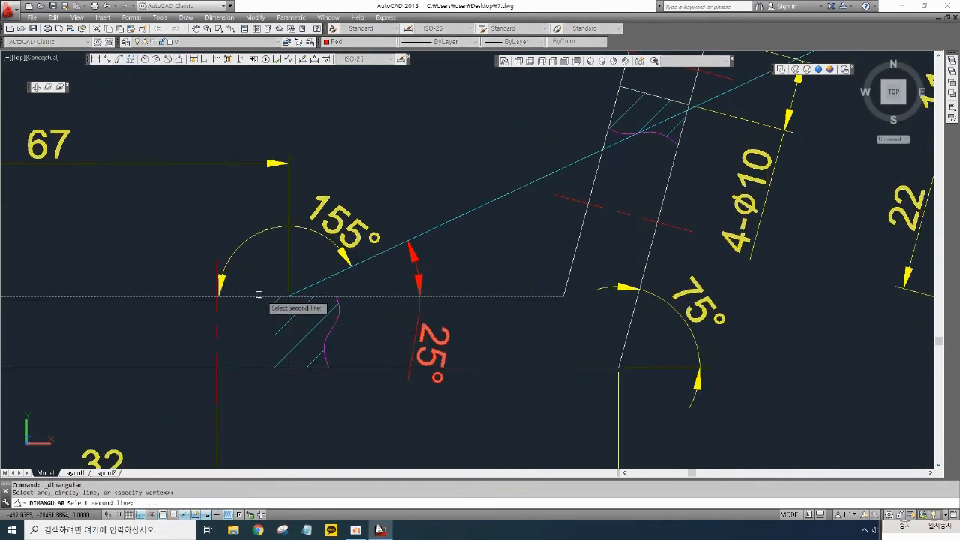
click(323, 277)
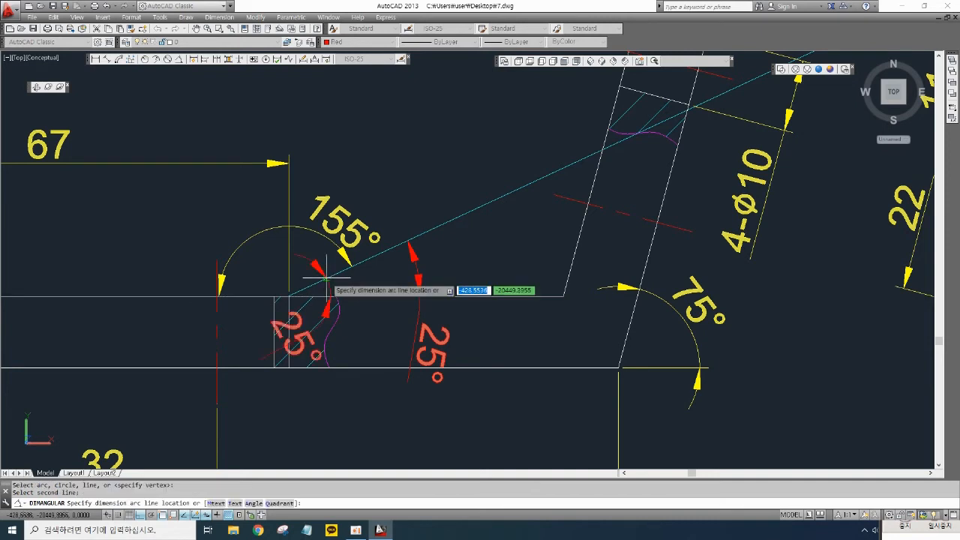
click(281, 129)
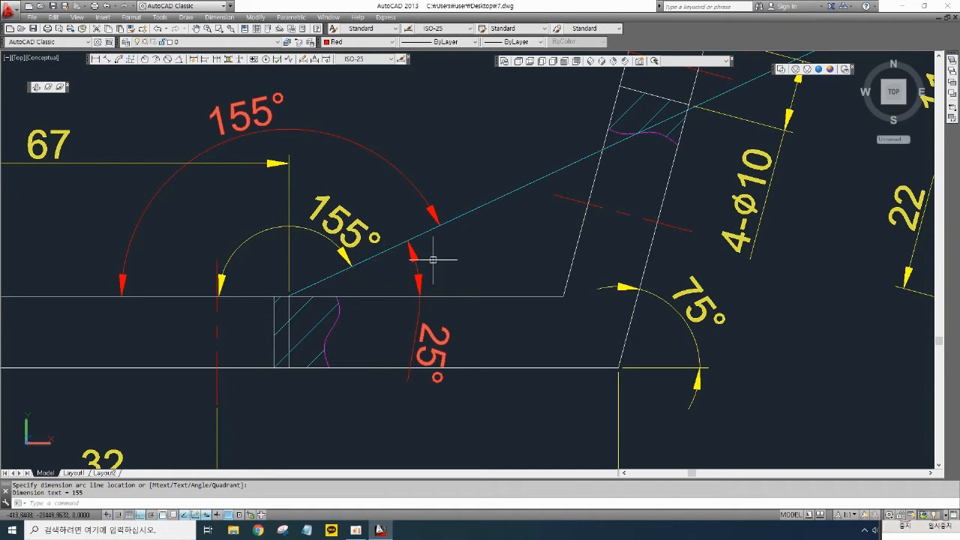
click(417, 186)
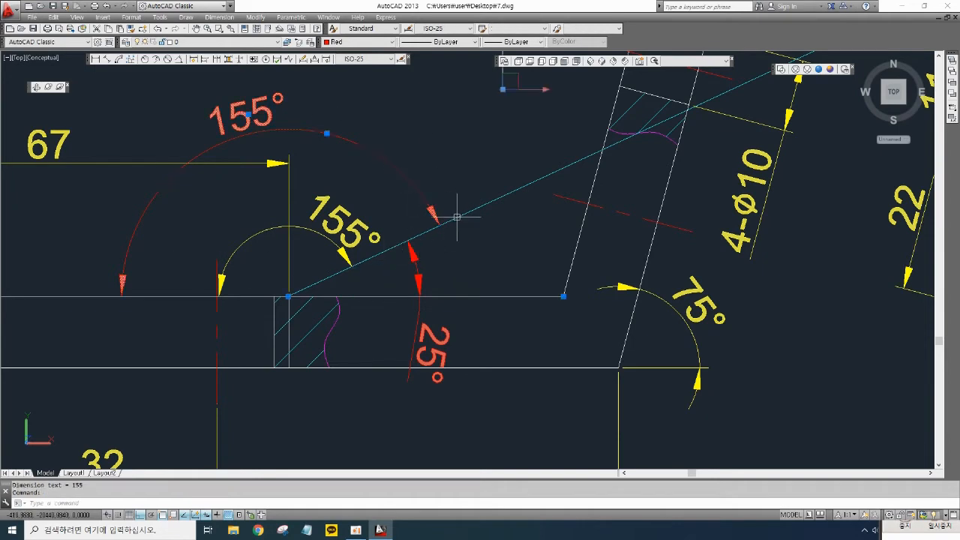
key(Delete)
- Trim the cyan line and erase its part extending beyond the inclined section's inner edge
middle_drag(531, 236, 509, 279)
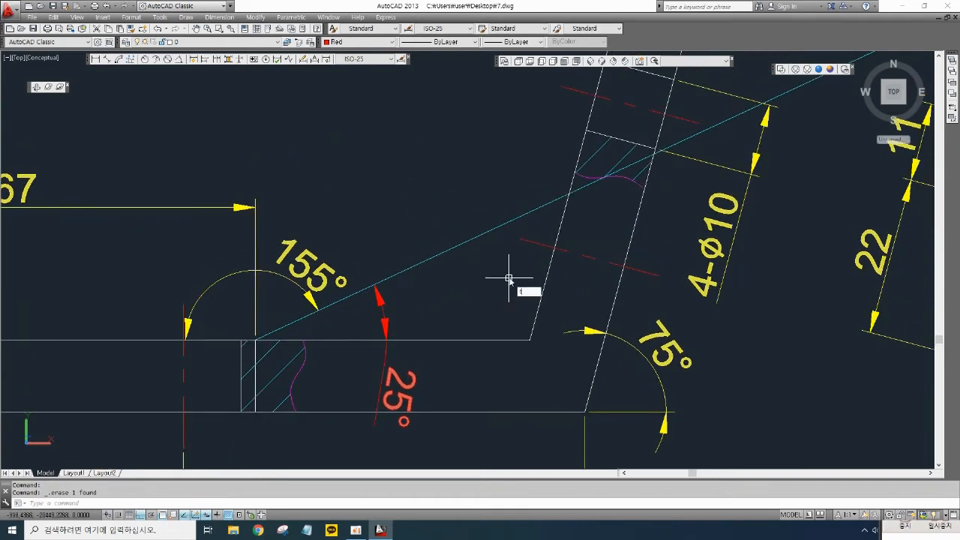
text(tr)
key(Return)
key(Return)
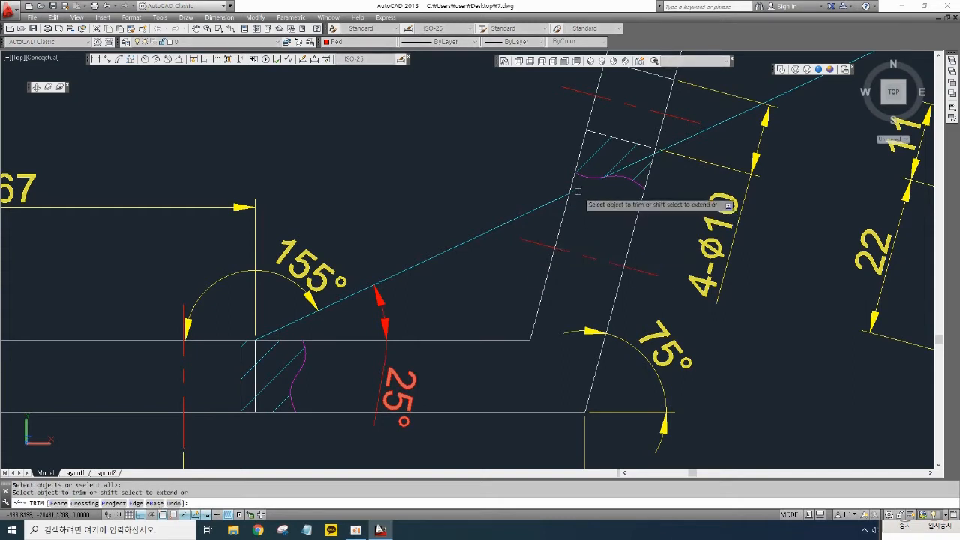
key(Return)
click(697, 136)
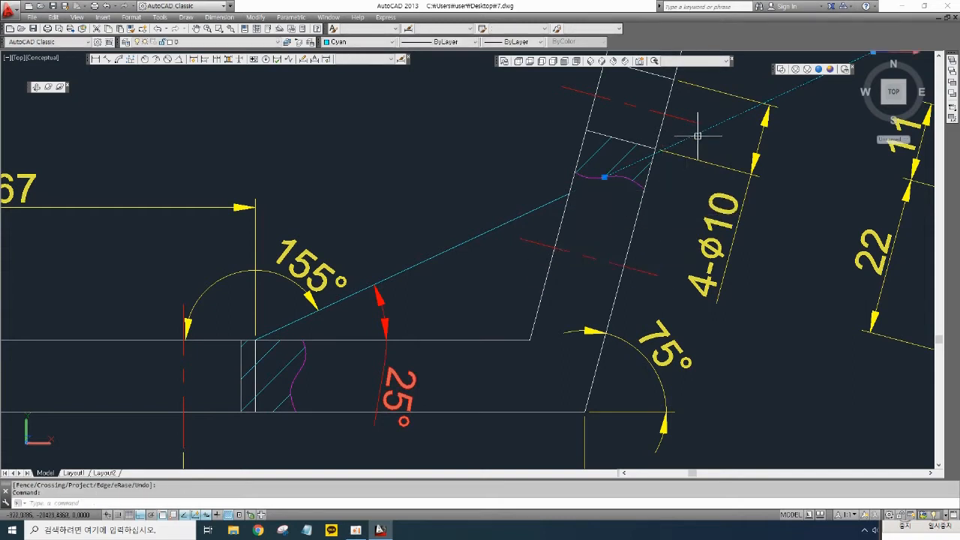
key(Delete)
- Draw a short line across the cyan line, perpendicular to it, near its middle
mouse_move(468, 294)
middle_down()
mouse_move(547, 270)
mouse_move(532, 318)
mouse_move(504, 317)
middle_up()
scroll(529, 278, down, 2)
scroll(525, 325, up, 2)
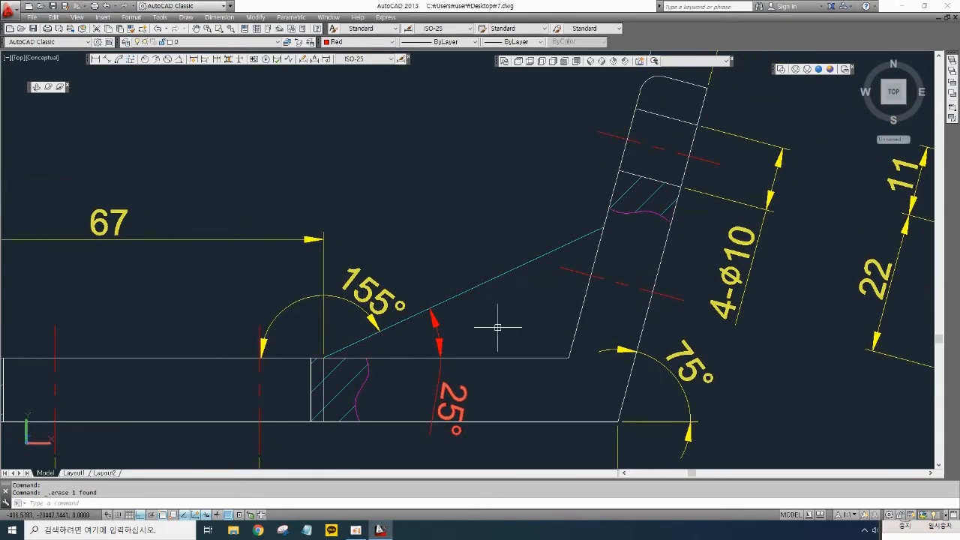
scroll(498, 327, down, 3)
mouse_move(497, 280)
middle_down()
mouse_move(520, 337)
mouse_move(506, 301)
middle_up()
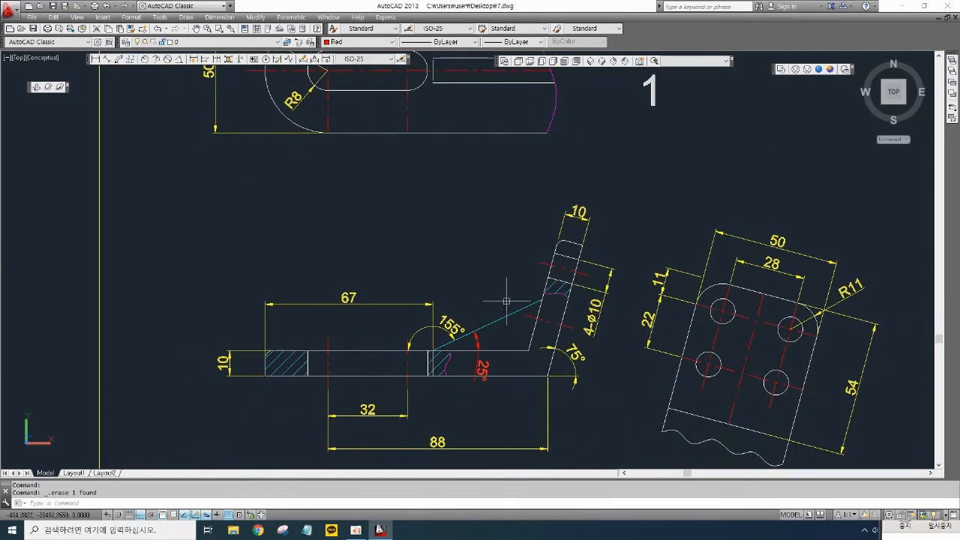
scroll(504, 315, up, 4)
scroll(518, 332, up, 1)
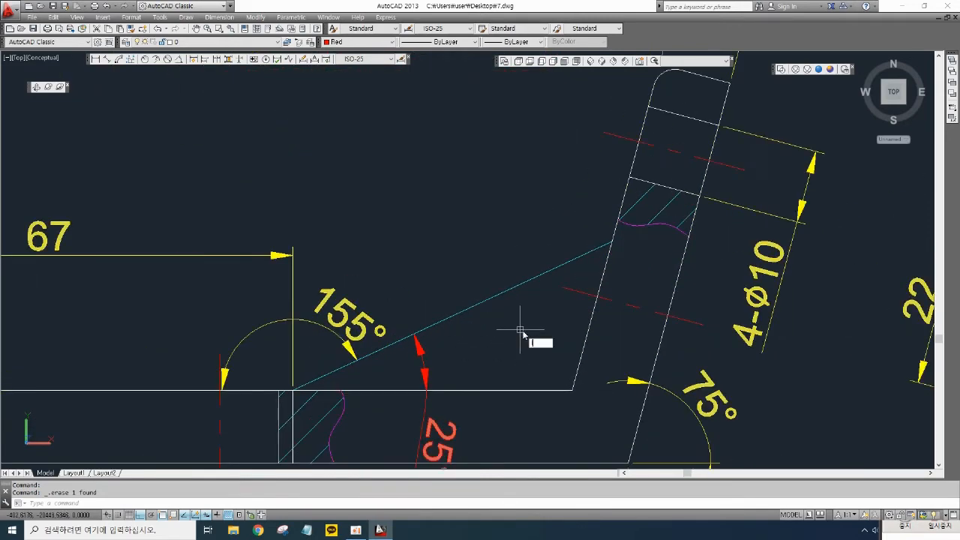
text(l)
key(Return)
click(505, 349)
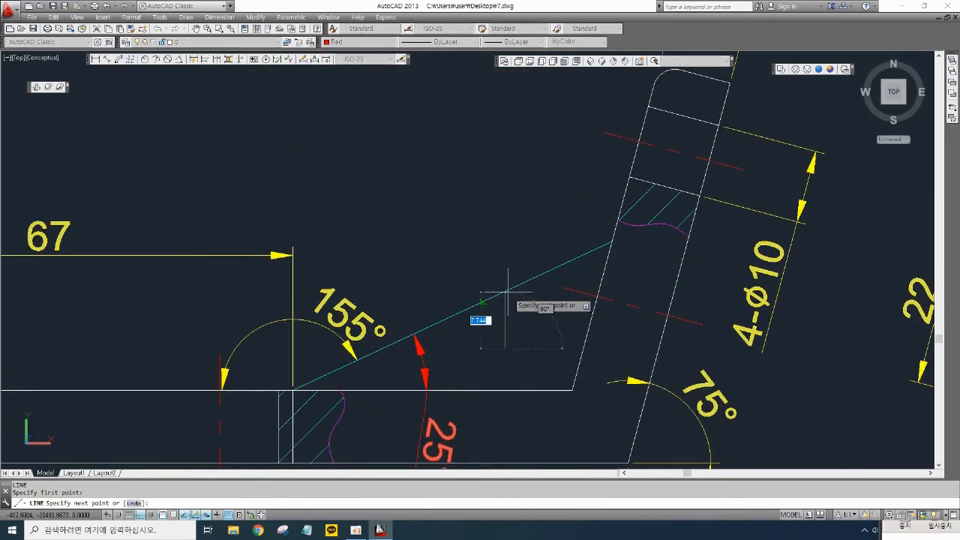
click(485, 301)
key(Return)
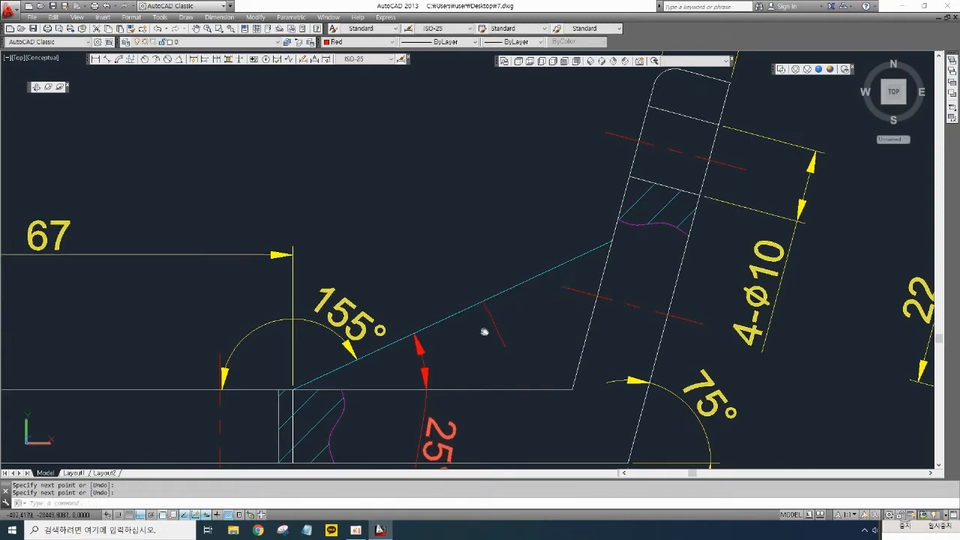
mouse_move(485, 332)
middle_down()
mouse_move(452, 314)
mouse_move(486, 302)
middle_up()
text(d)
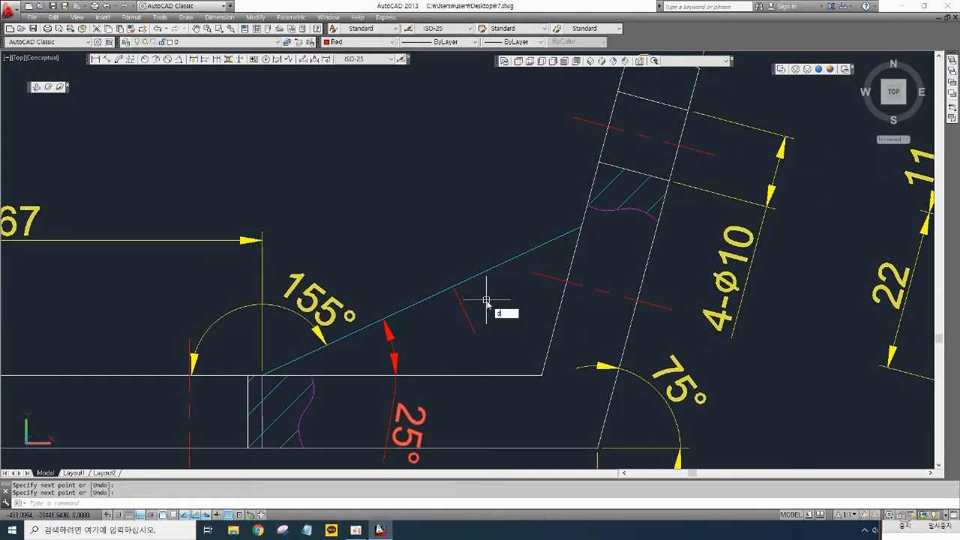
text(d)
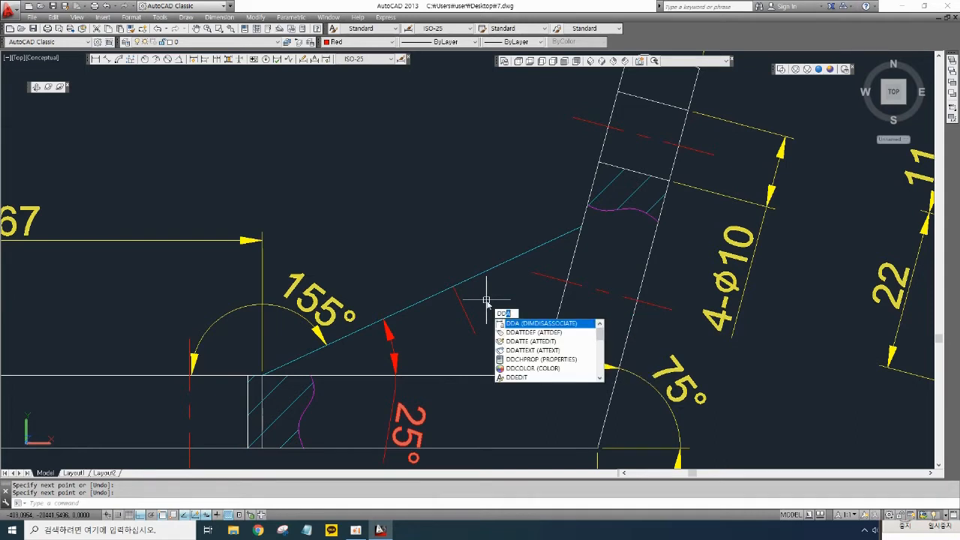
text(o)
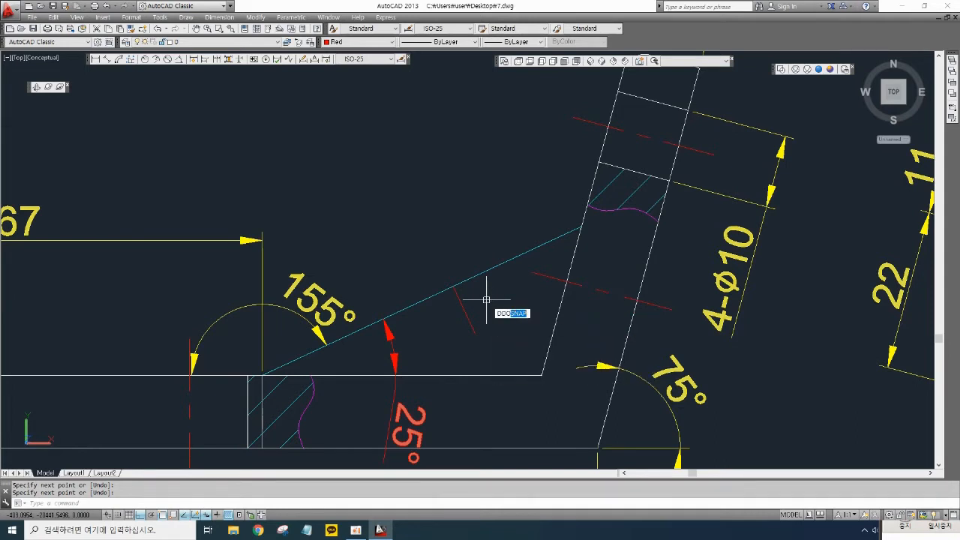
key(Escape)
key(Escape)
- Add a text note reading "ddo : 오스냅" with height 10 above the front view
middle_drag(407, 253, 487, 315)
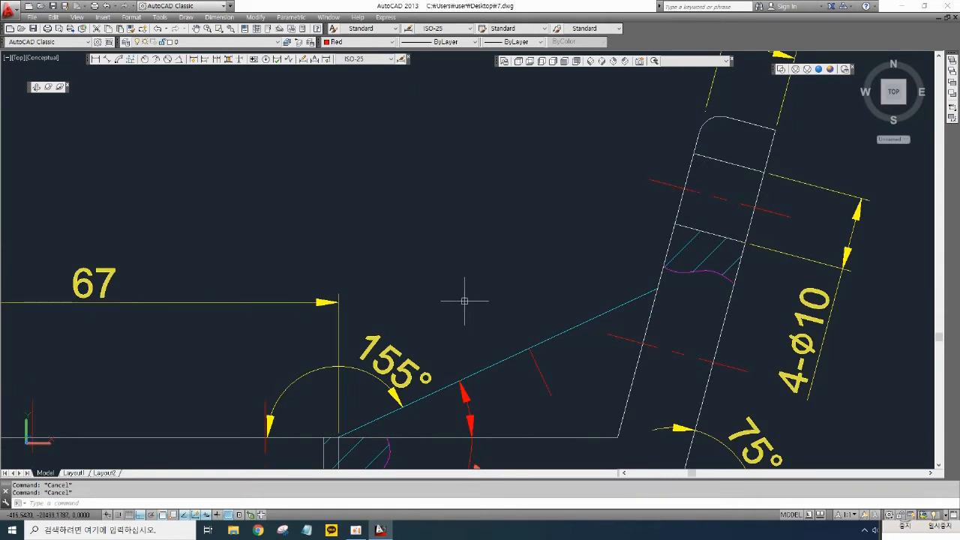
text(dt)
key(Return)
click(379, 189)
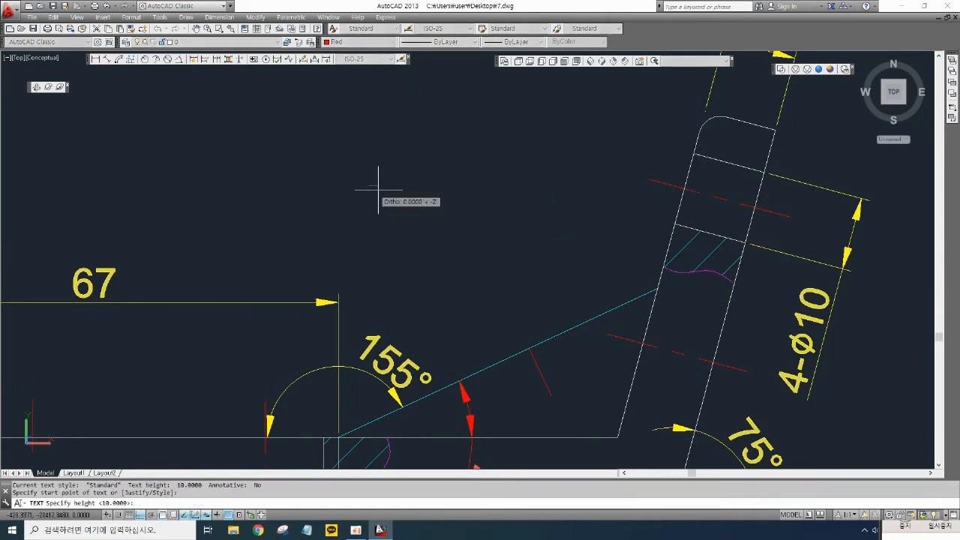
text(10)
key(Return)
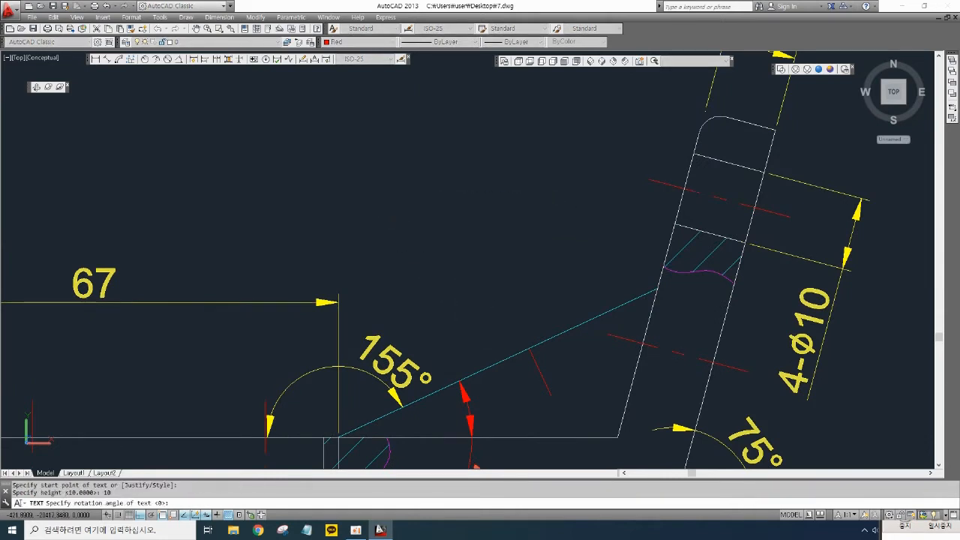
key(Return)
text(d)
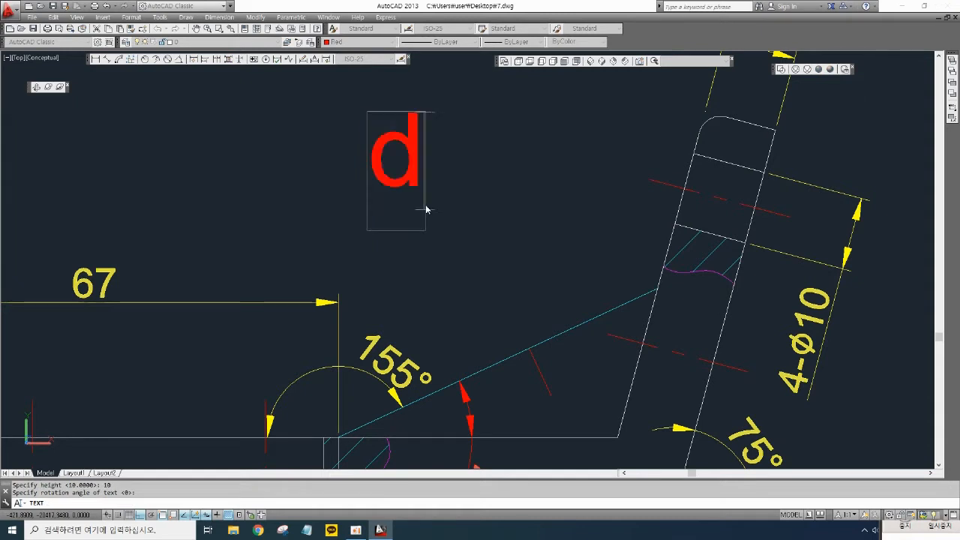
text(do )
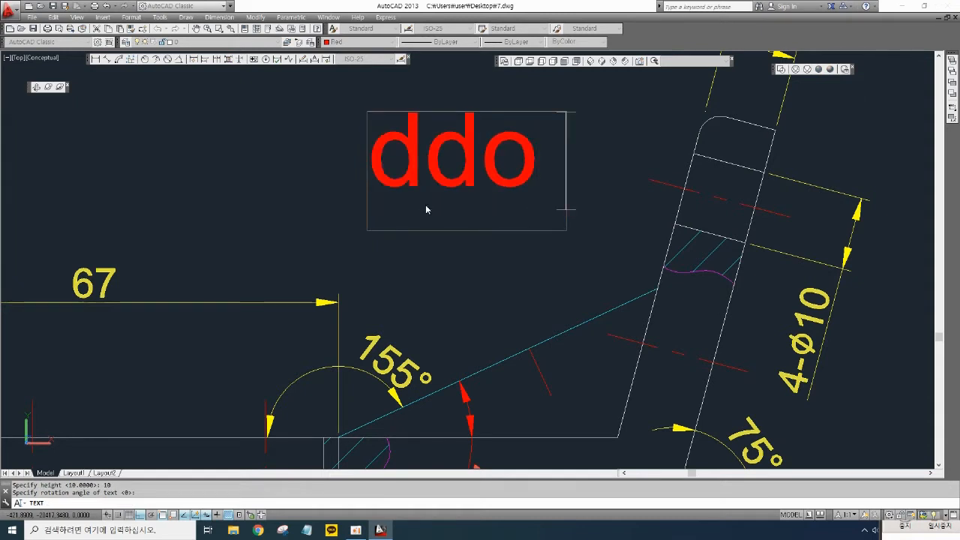
text(:)
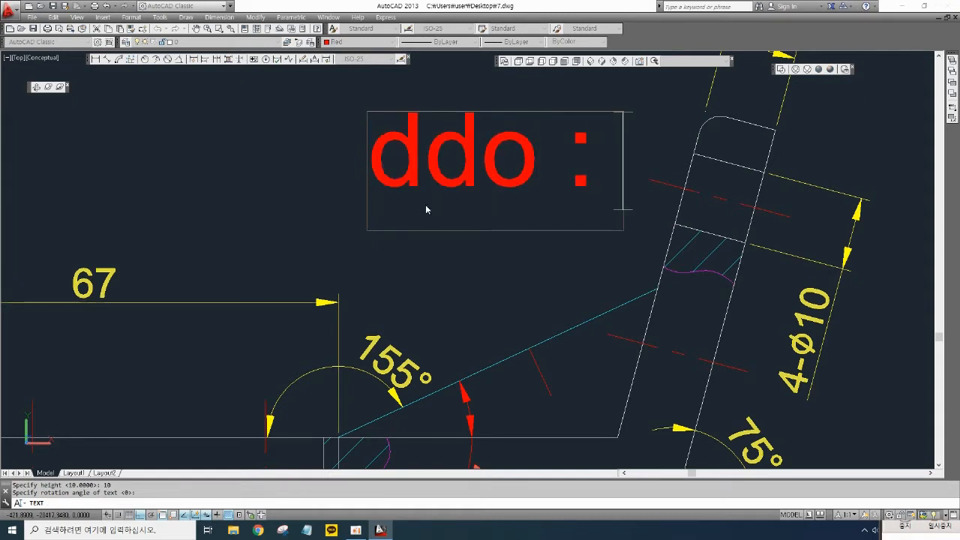
text( 오스냅)
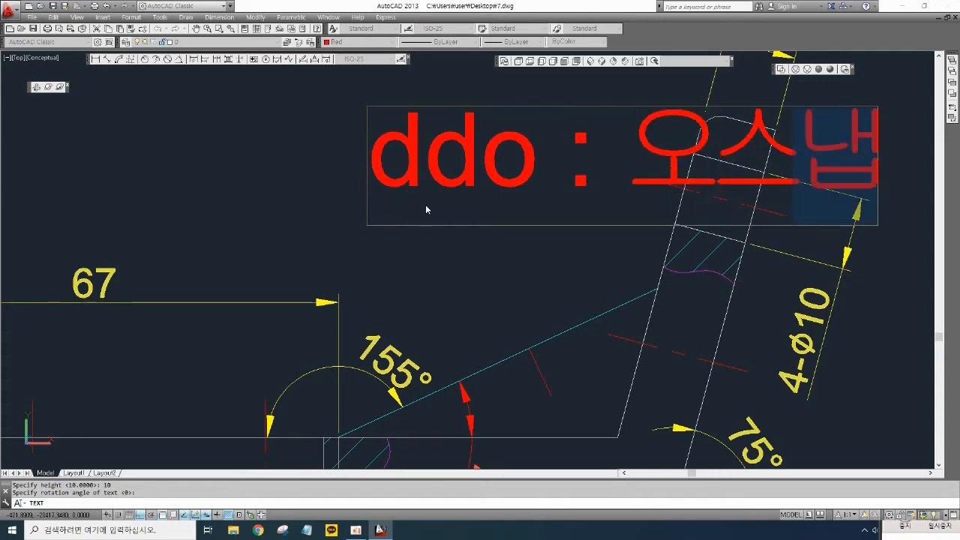
key(Return)
key(Return)
key(Escape)
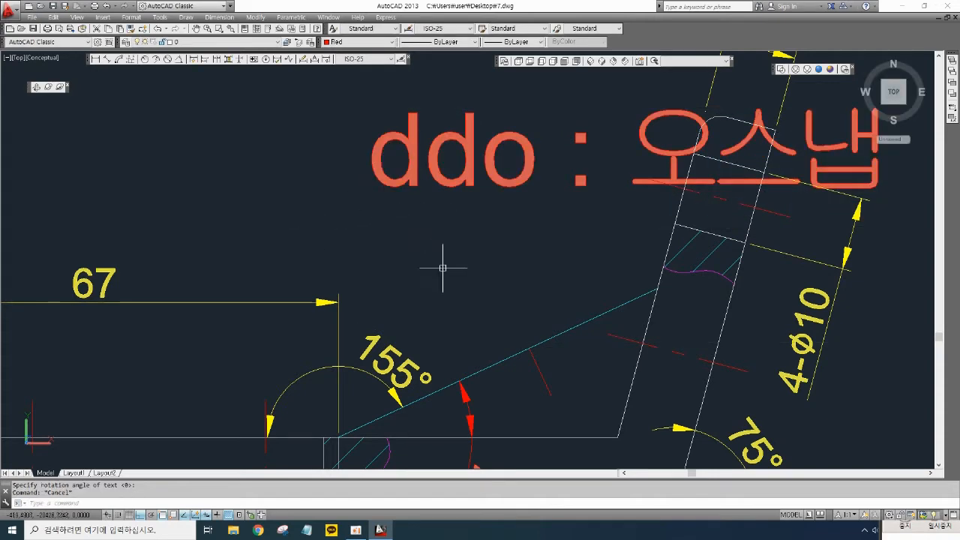
- Move the "ddo : 오스냅" note further up and to the left, clear of the drawing
scroll(454, 265, down, 5)
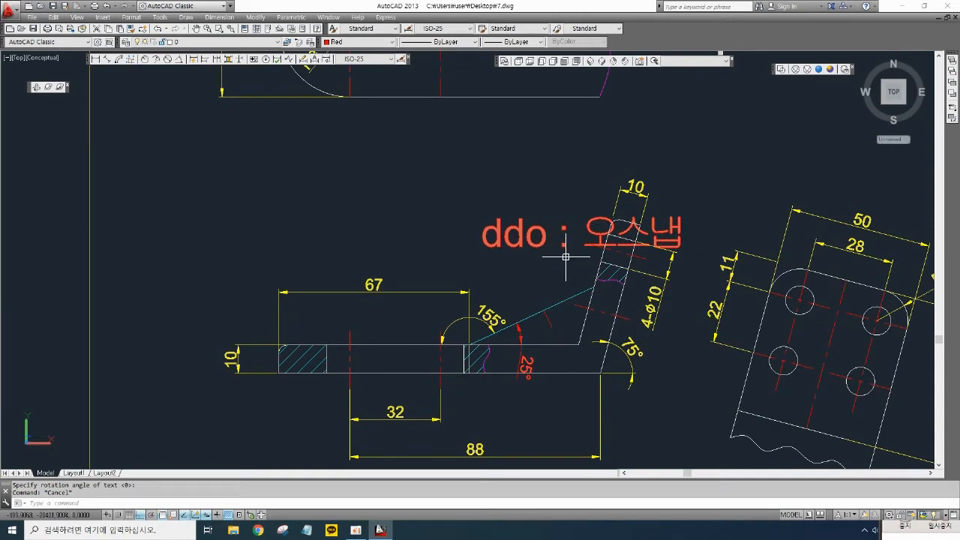
key(Escape)
text(m)
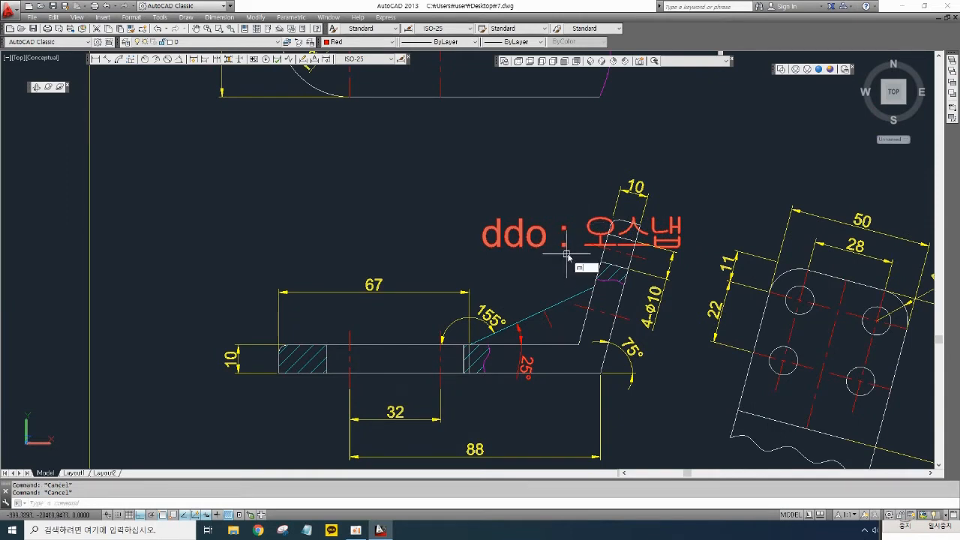
key(space)
click(564, 261)
click(531, 214)
key(space)
click(546, 239)
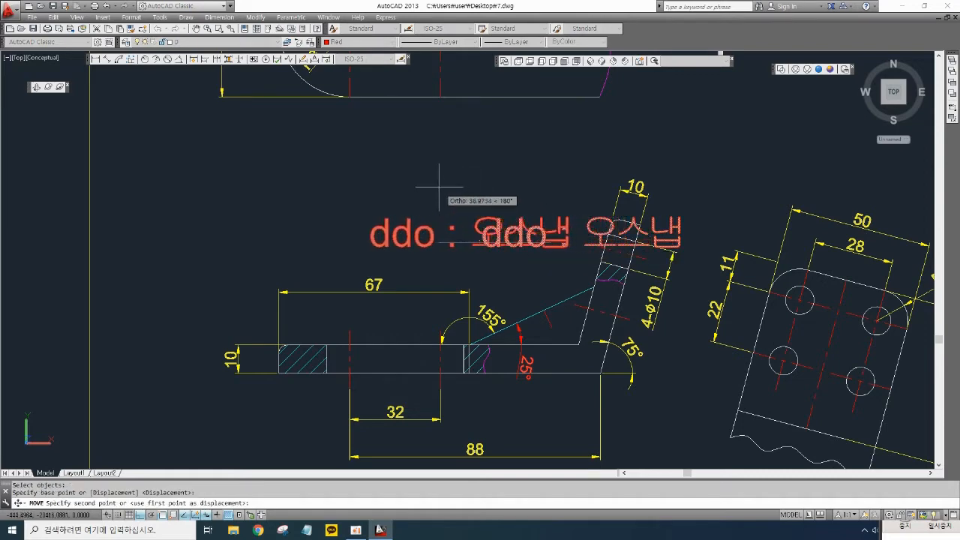
click(407, 172)
- Adjust the object snap modes in Drafting Settings, turning on Endpoint and Perpendicular snapping
scroll(508, 266, up, 2)
scroll(504, 241, up, 2)
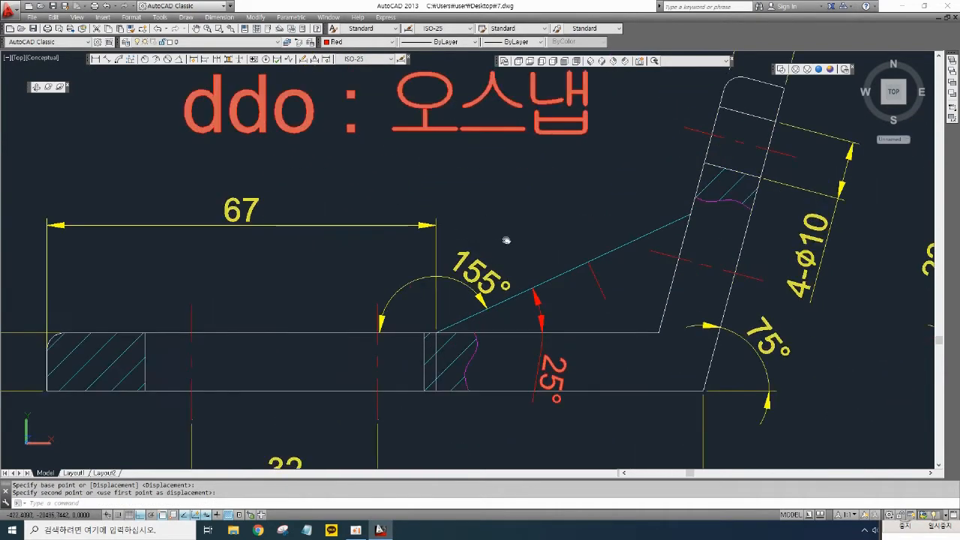
text(ddo)
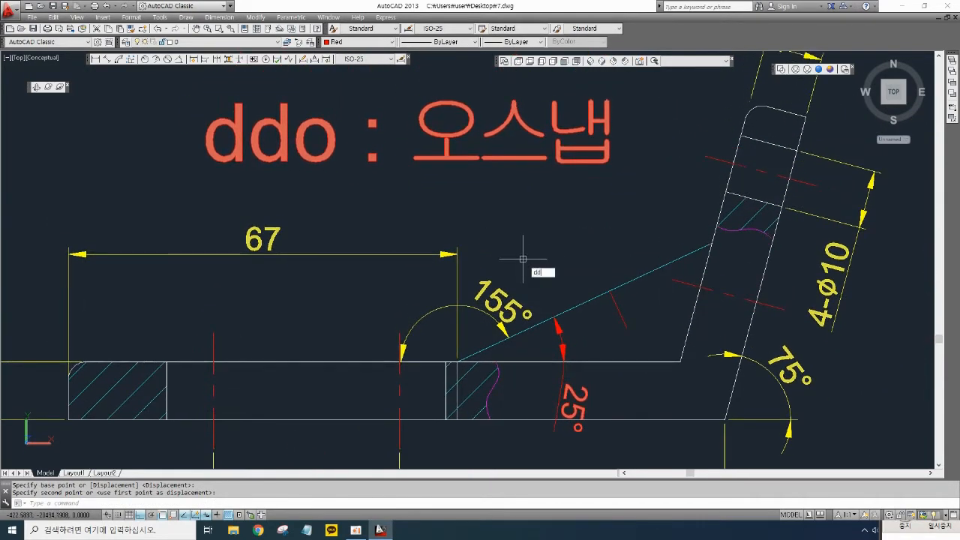
key(Return)
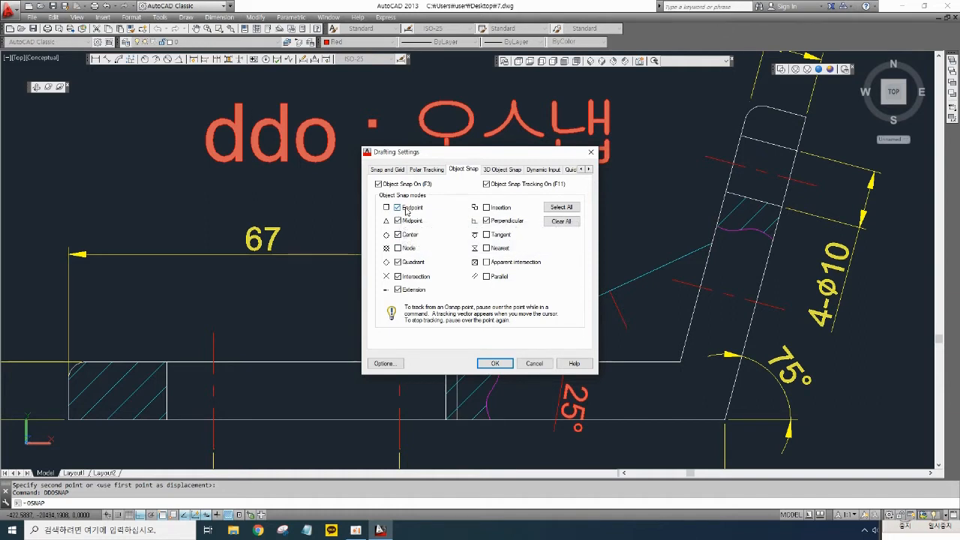
click(411, 209)
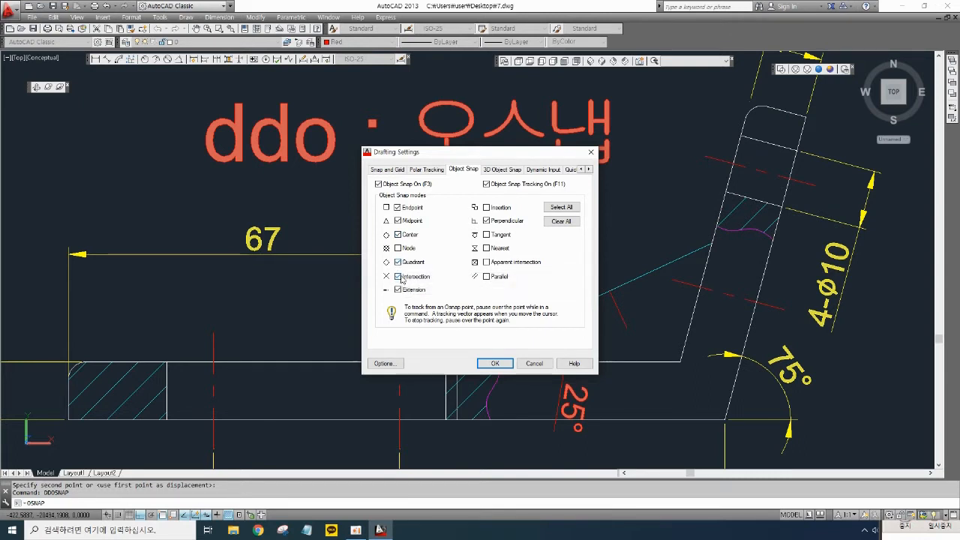
click(486, 221)
click(495, 363)
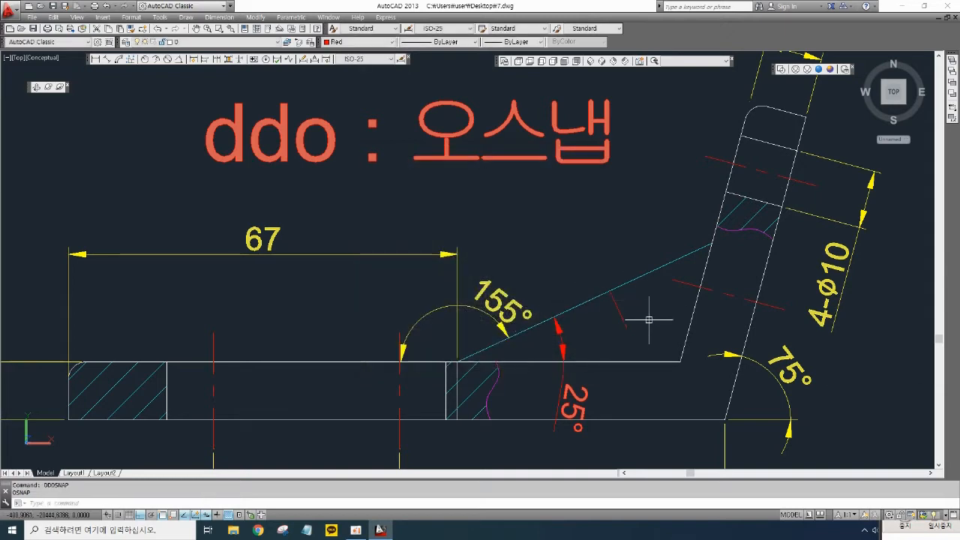
- Erase the short red line crossing the cyan line
click(648, 310)
click(612, 325)
key(Delete)
- Draw a new short line from below the cyan line, ending perpendicular to it
mouse_move(630, 334)
middle_down()
mouse_move(616, 336)
mouse_move(635, 335)
middle_up()
text(l)
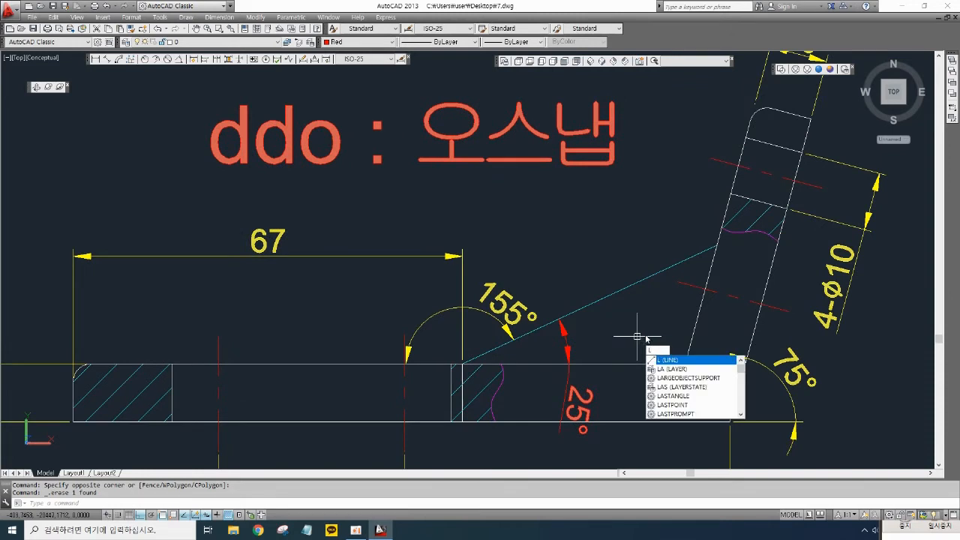
key(Return)
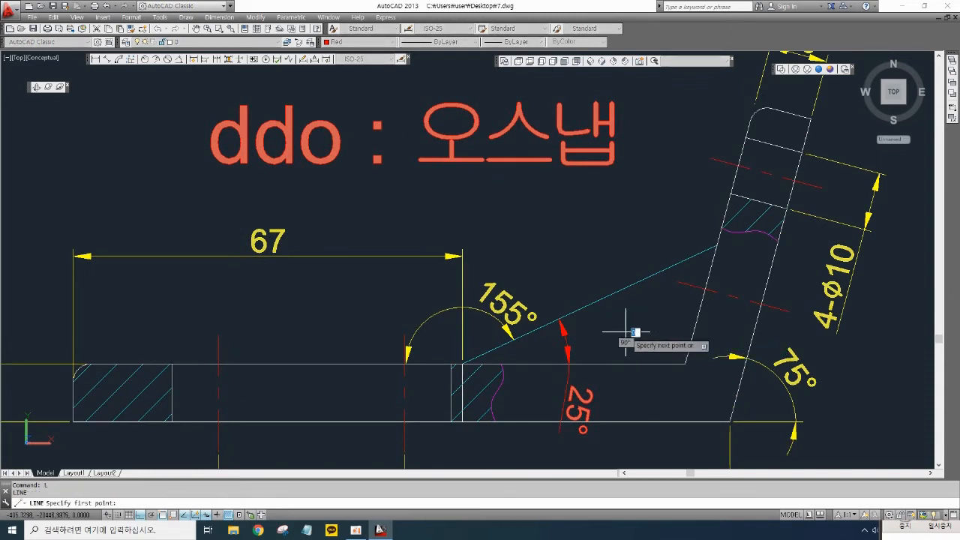
click(600, 332)
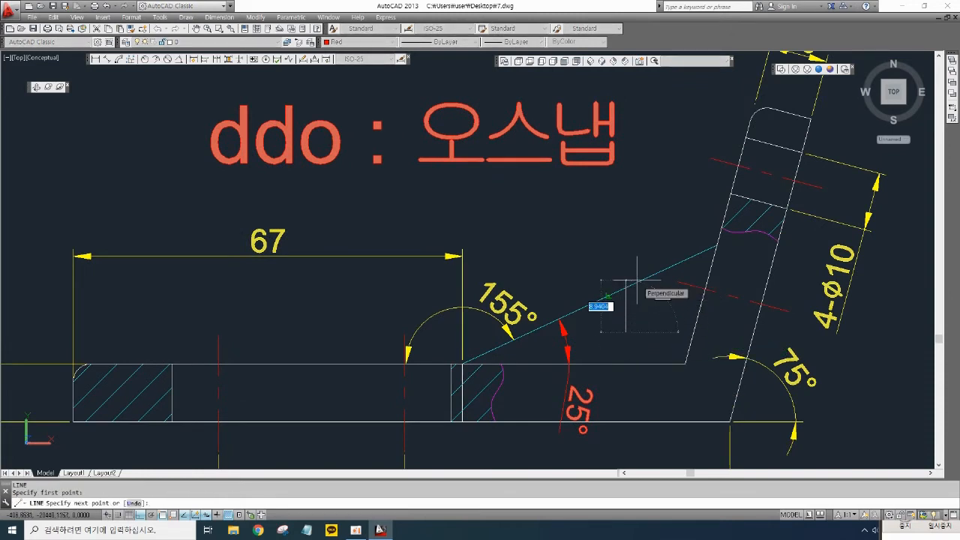
click(630, 278)
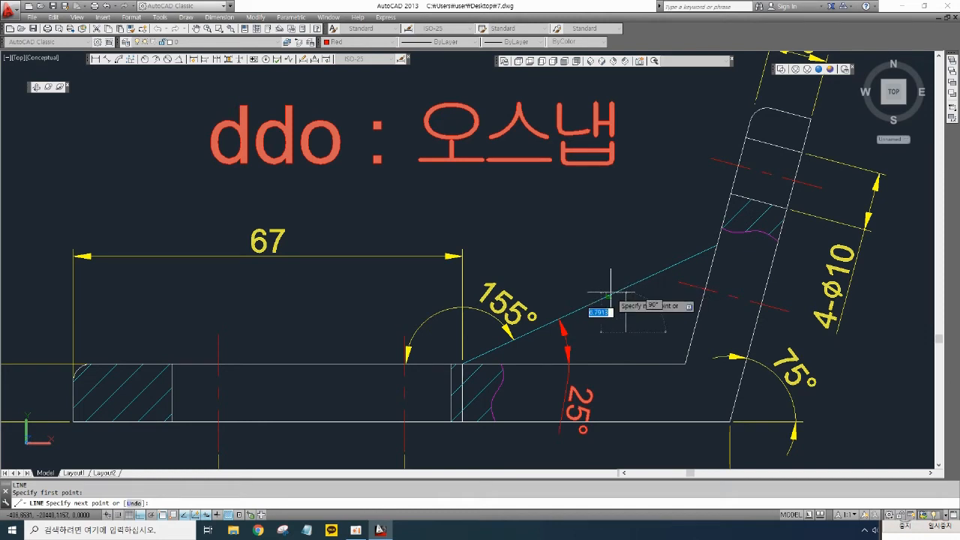
key(Return)
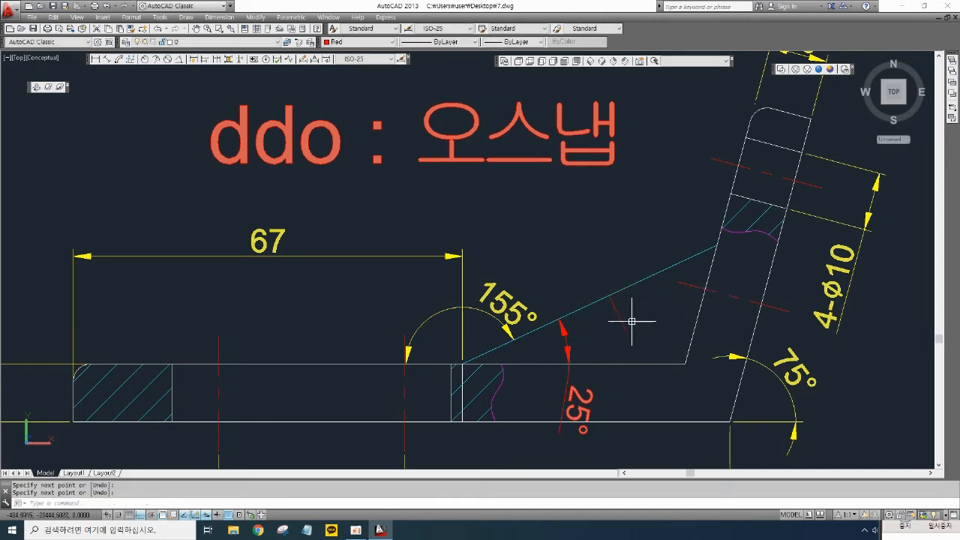
- Offset the new perpendicular line 5 mm to both sides
middle_drag(627, 322, 642, 294)
scroll(643, 294, up, 2)
text(o)
key(Return)
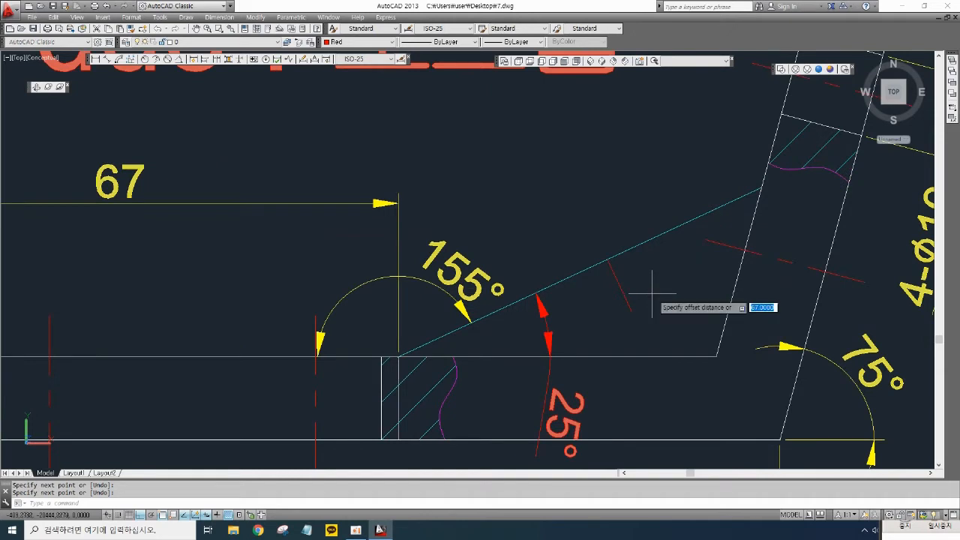
text(5)
key(Return)
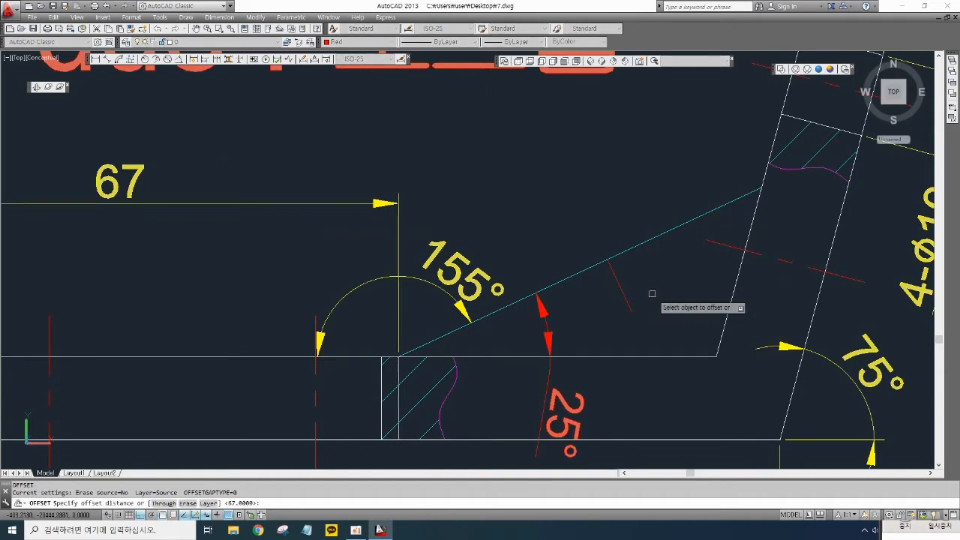
click(620, 287)
click(603, 295)
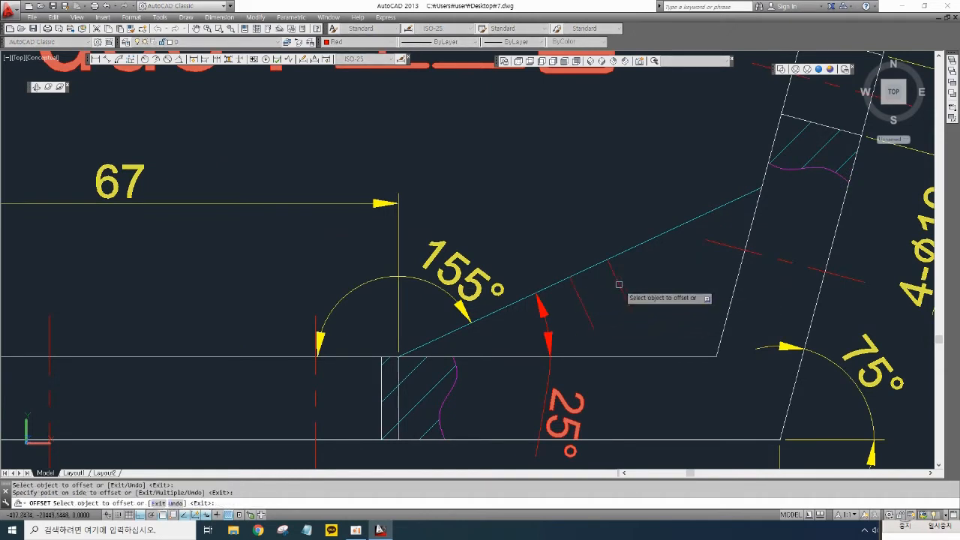
click(618, 284)
click(650, 273)
key(Return)
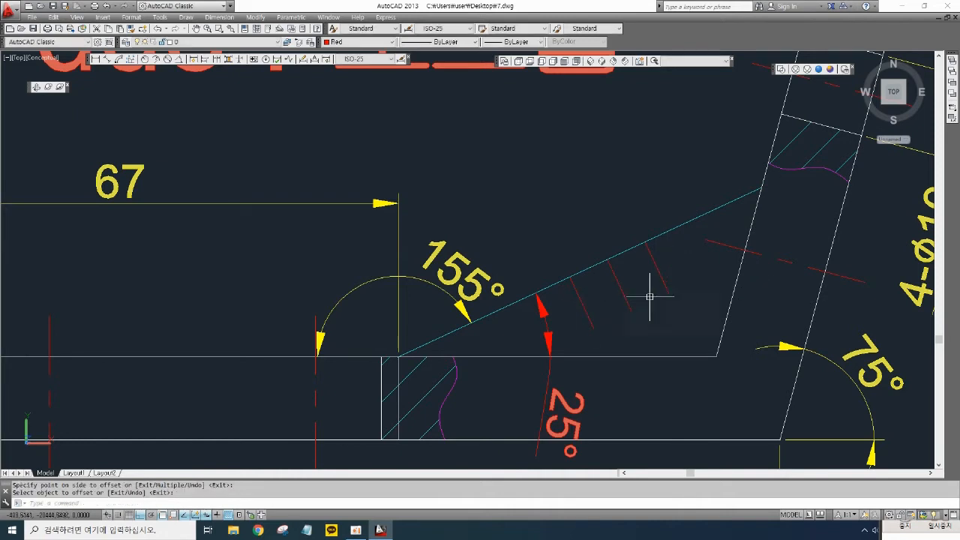
- Draw a line joining the lower ends of the two offset lines to close the slot outline
middle_drag(640, 336, 654, 317)
text(l)
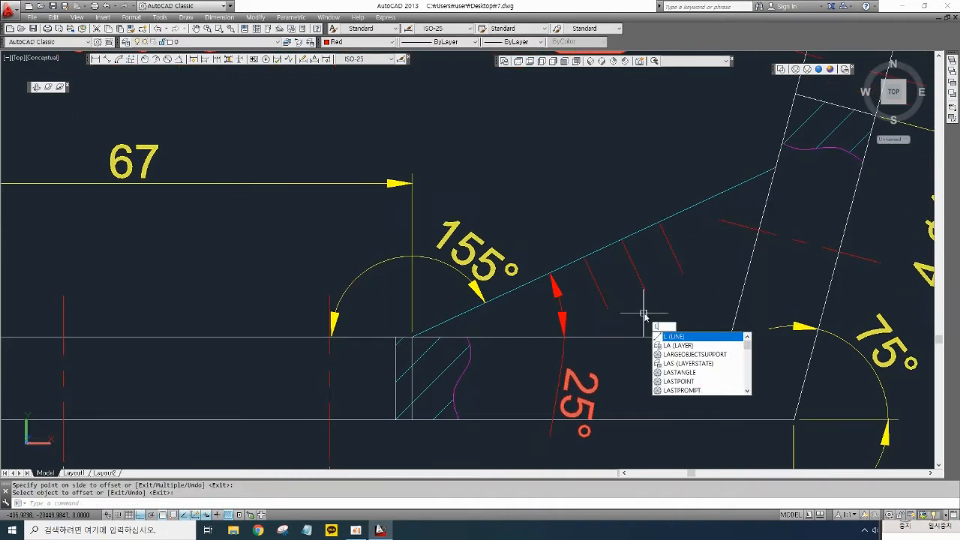
key(Return)
click(609, 309)
click(608, 308)
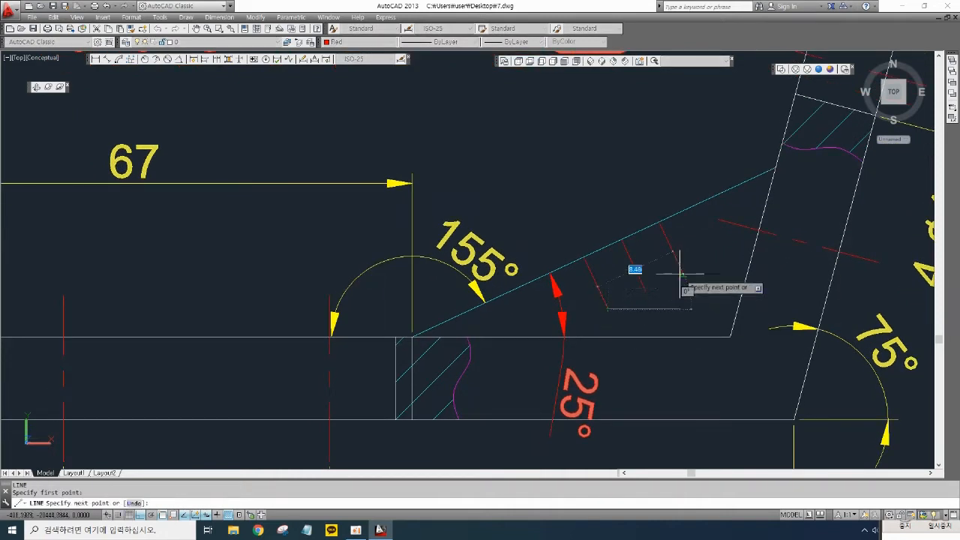
click(682, 274)
key(Return)
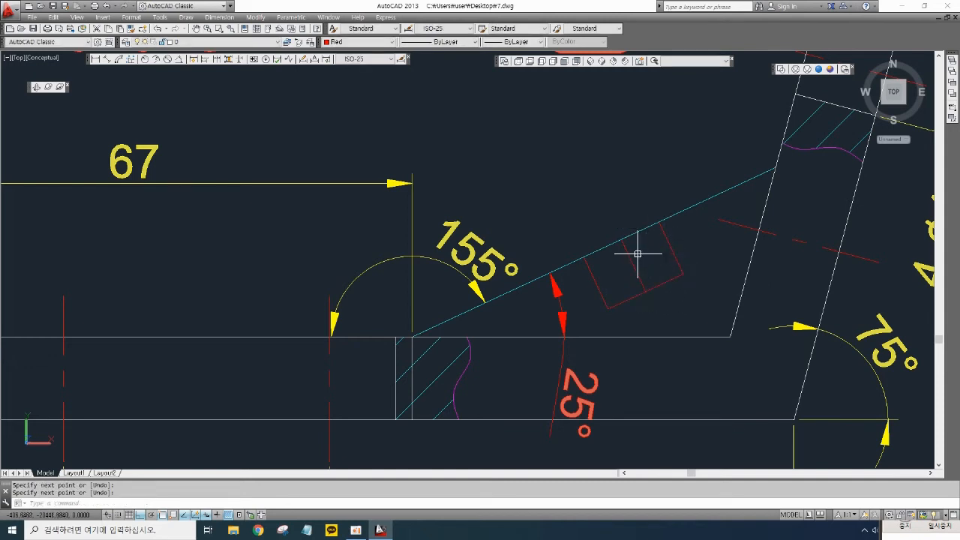
- Fillet the two corners where the offset lines meet the cyan line with a 3 mm radius
text(f)
key(Return)
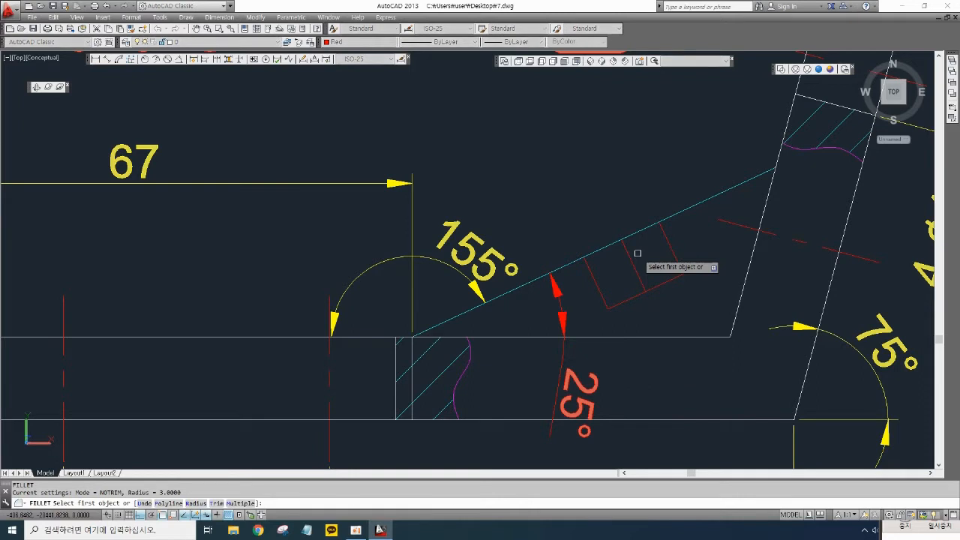
text(r)
key(Return)
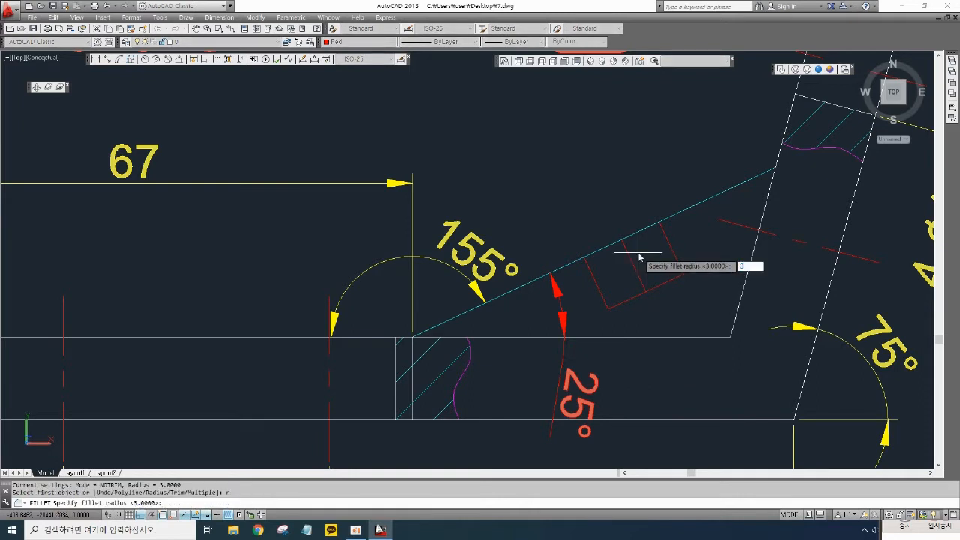
text(3)
key(Return)
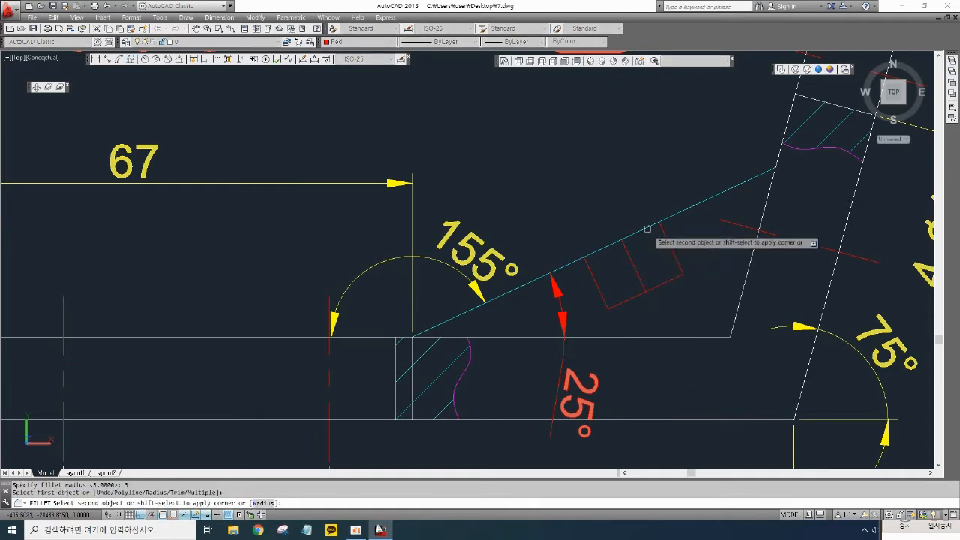
click(668, 239)
key(Return)
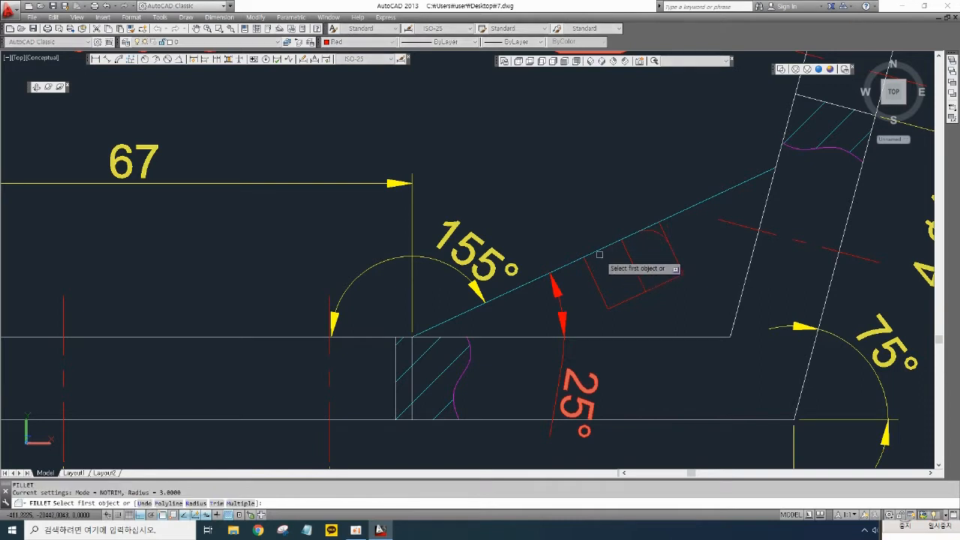
click(597, 259)
click(606, 267)
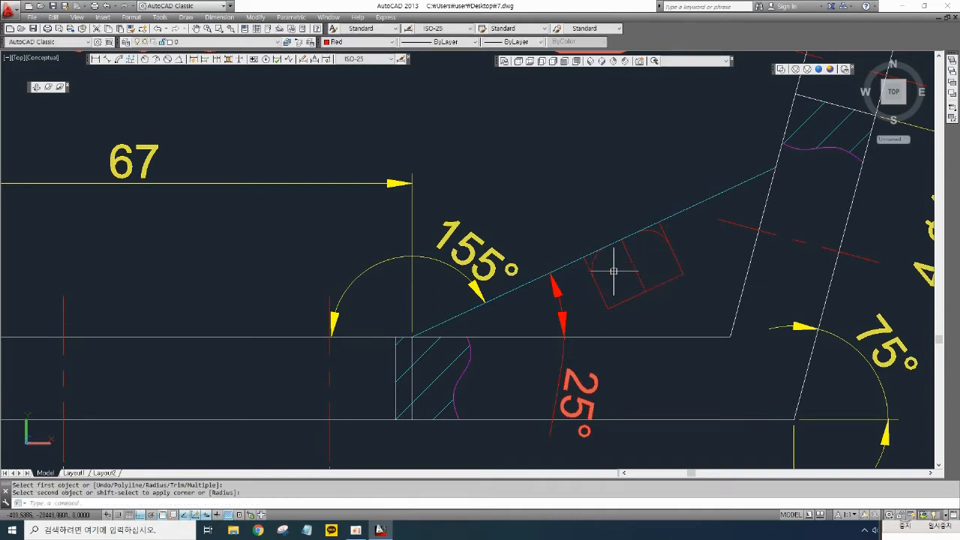
scroll(614, 267, up, 2)
middle_drag(614, 268, 617, 270)
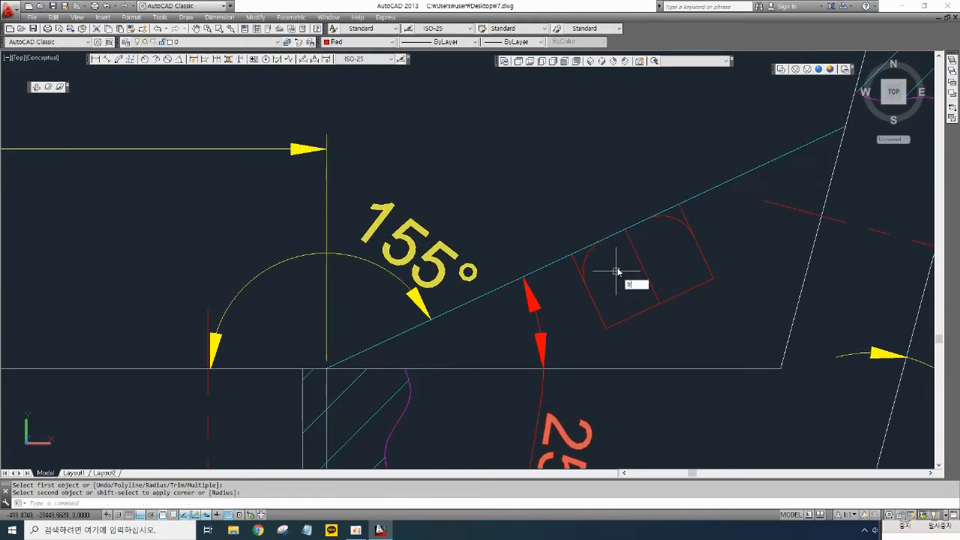
key(Return)
key(Return)
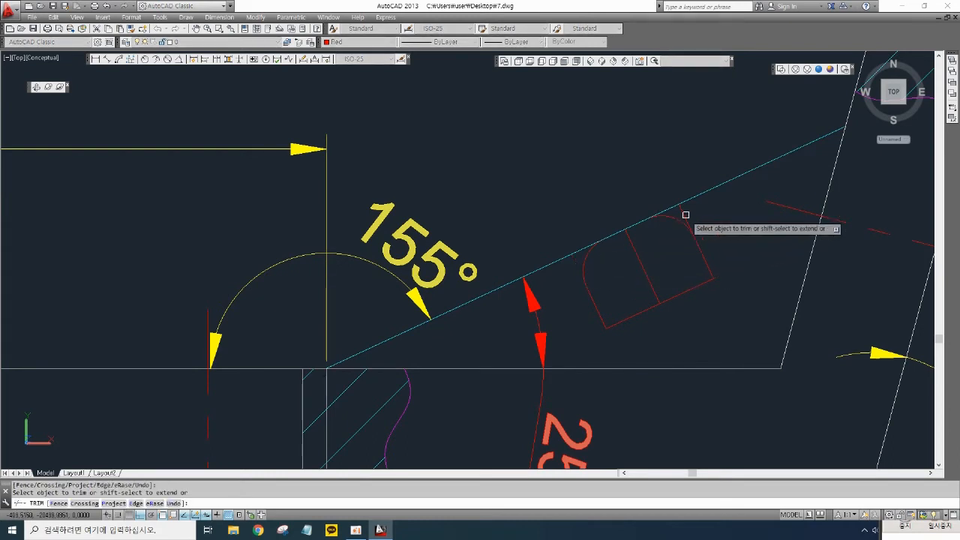
key(Escape)
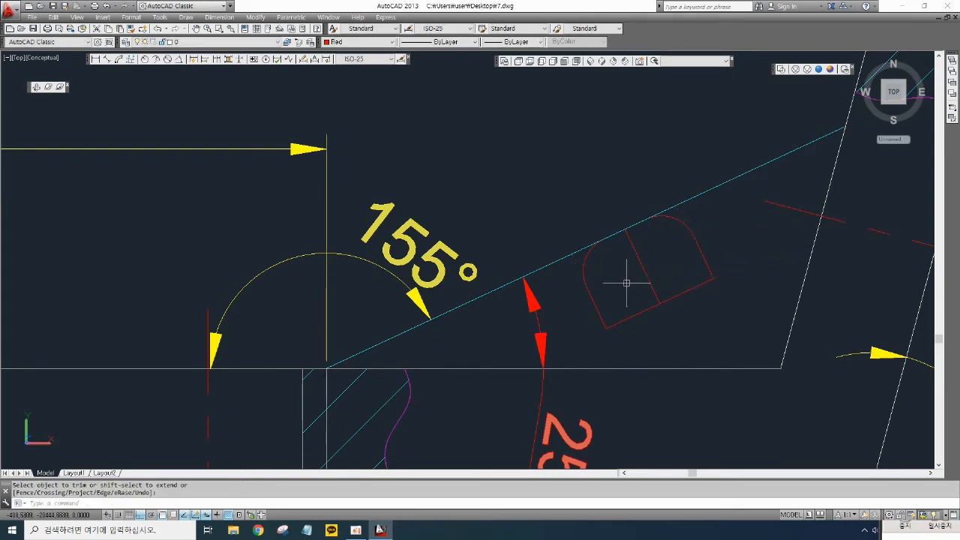
- Hatch the filleted slot outline with the LINE pattern at angle 45, then erase the line closing its bottom
text(H)
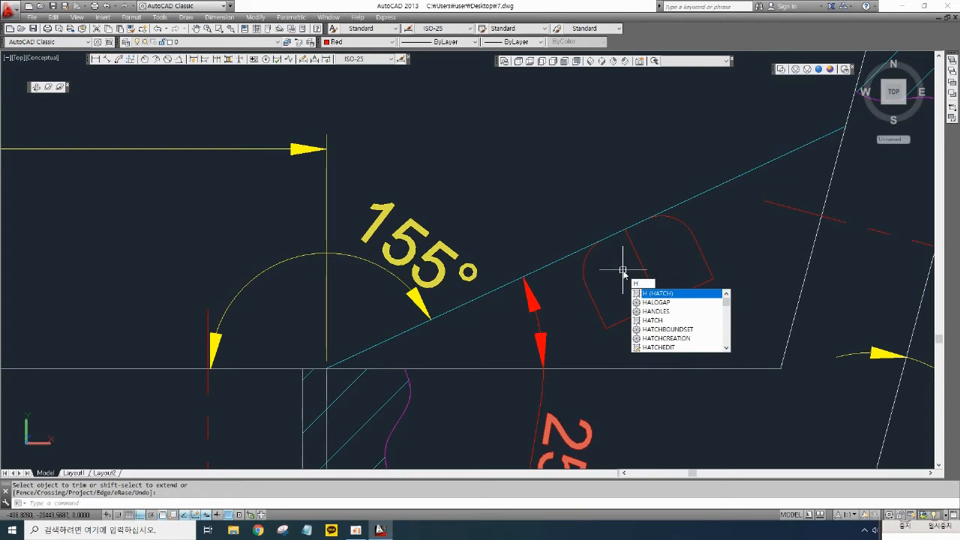
key(Return)
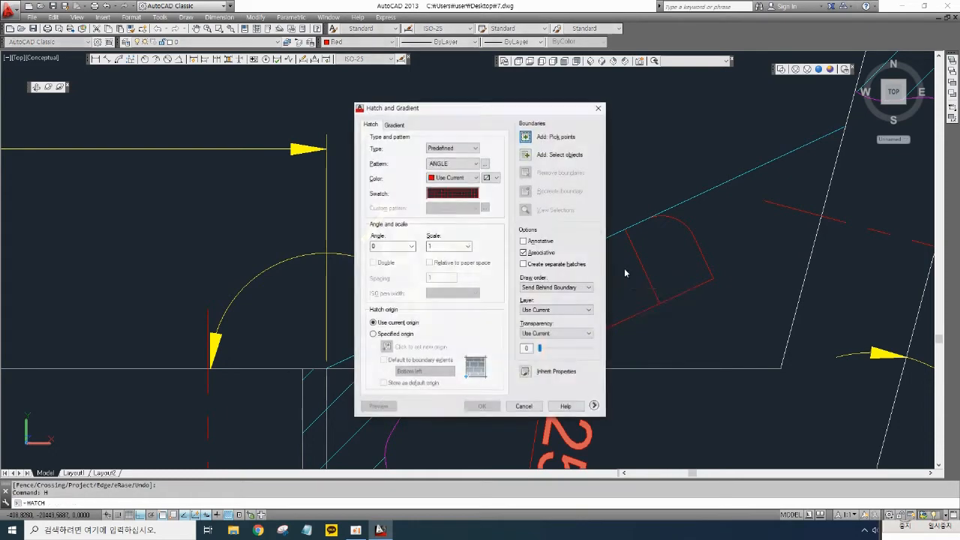
click(460, 194)
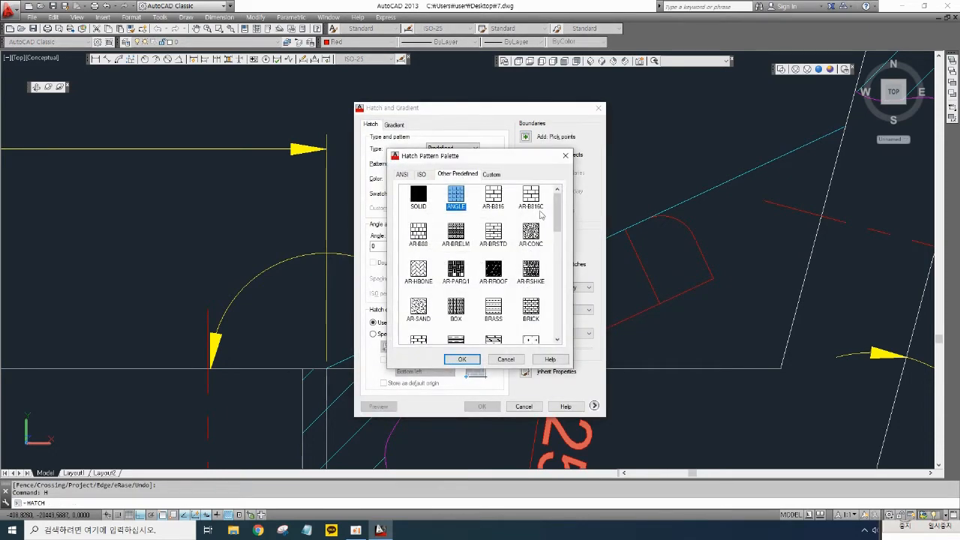
drag(555, 204, 561, 302)
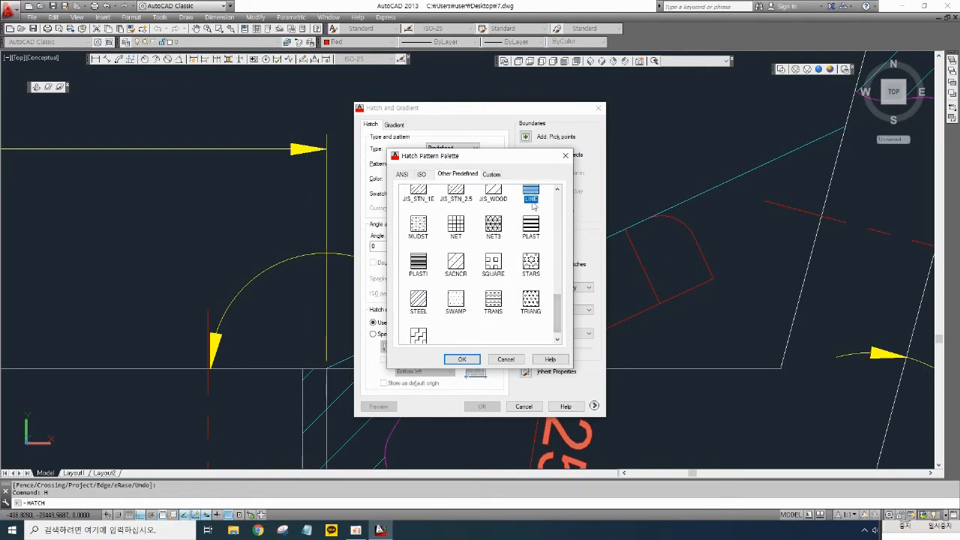
click(462, 359)
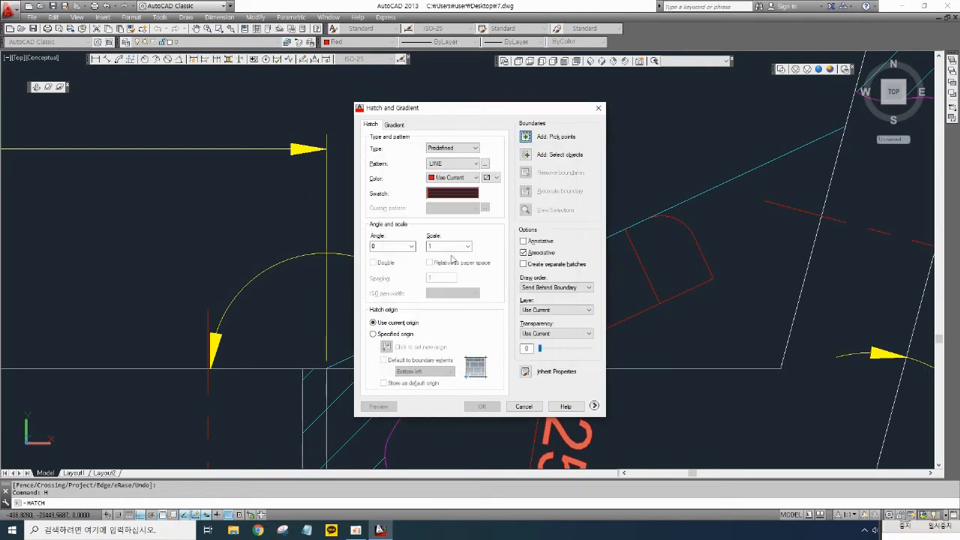
click(411, 246)
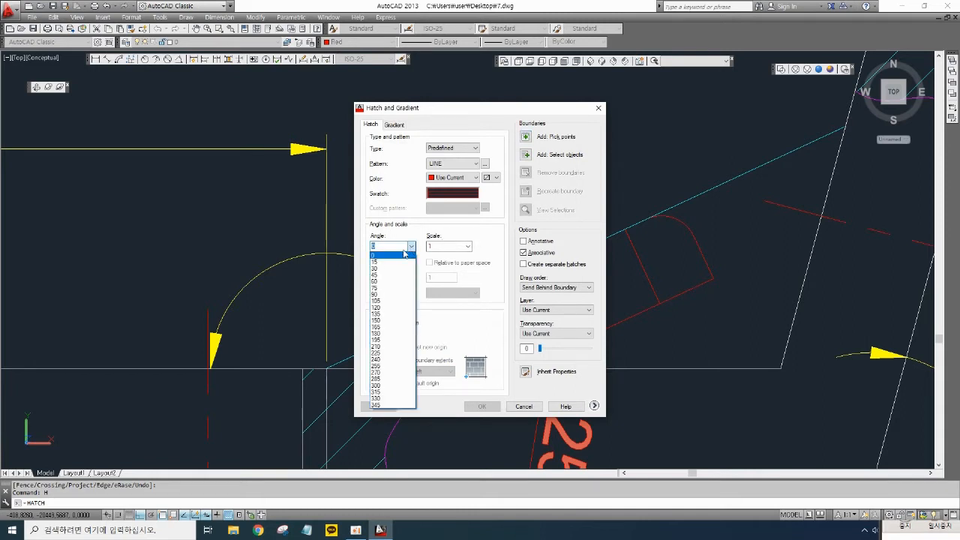
click(379, 278)
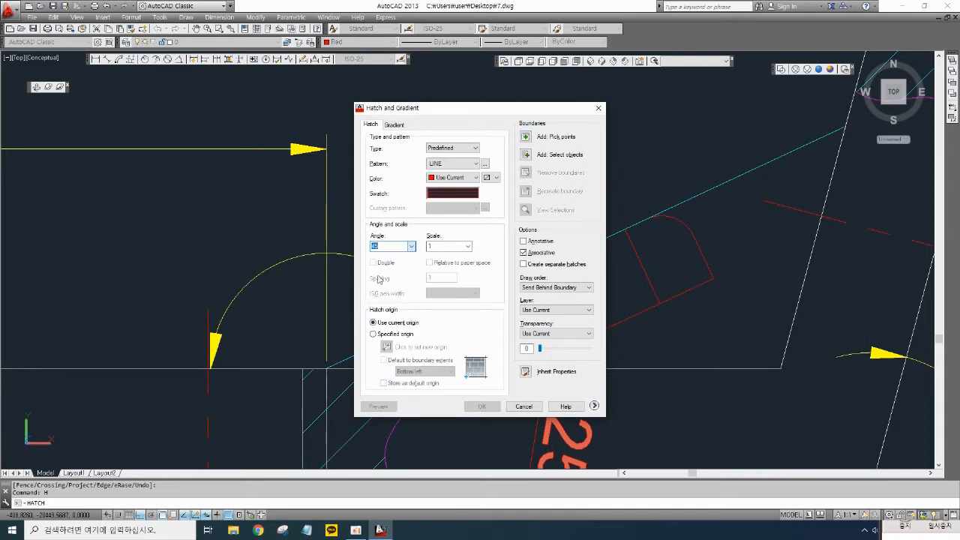
click(528, 137)
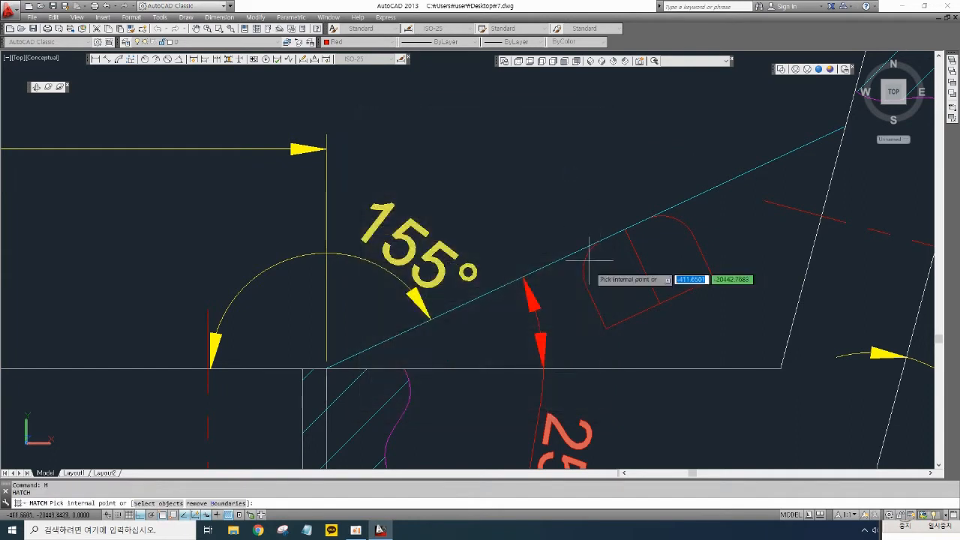
click(630, 279)
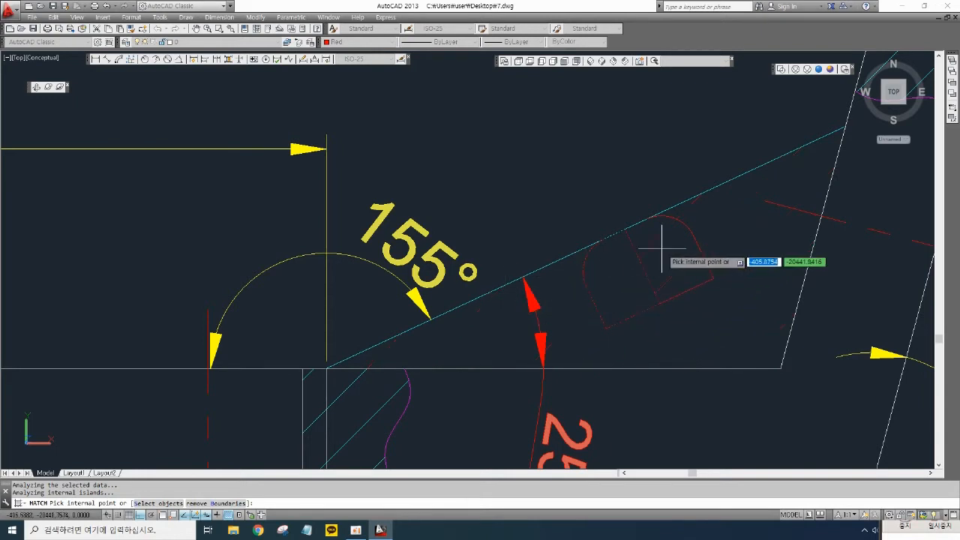
key(Return)
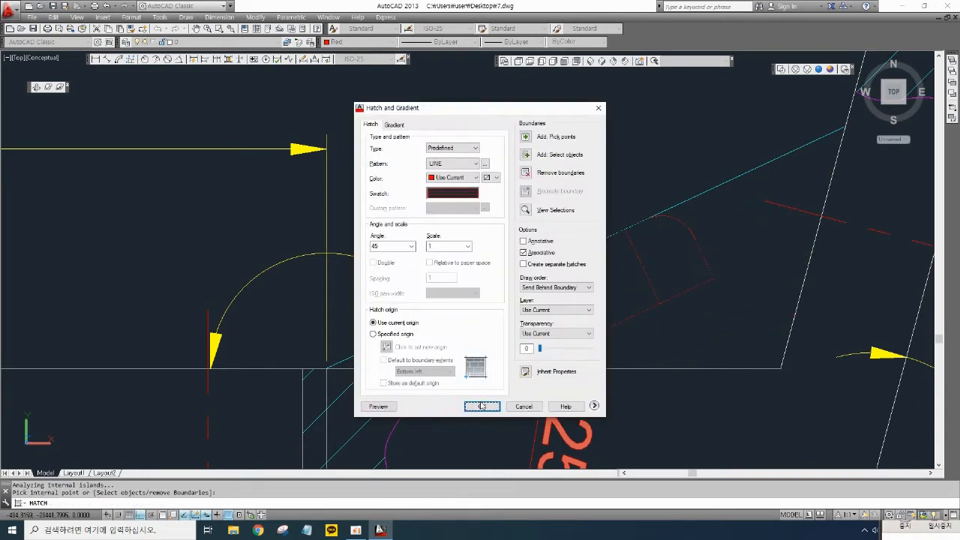
click(482, 406)
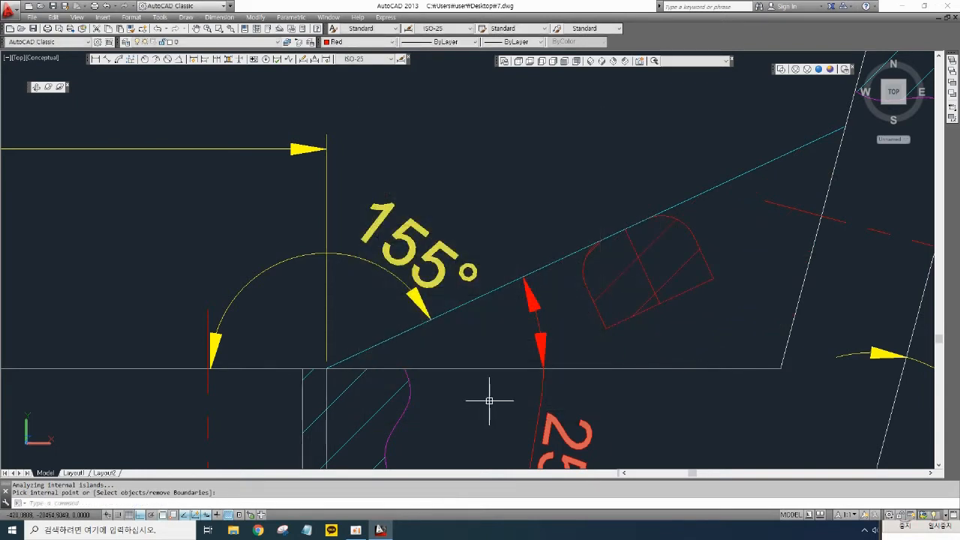
click(691, 299)
key(Delete)
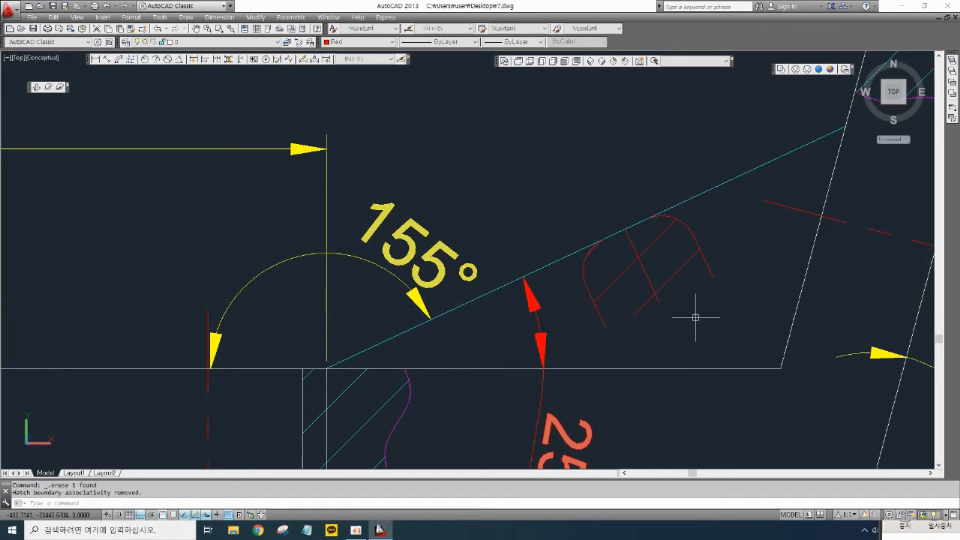
- Examine drawing 1's front view and the shaded 3D model of the bracket
scroll(694, 317, down, 2)
mouse_move(697, 340)
middle_down()
mouse_move(478, 328)
mouse_move(474, 337)
middle_up()
scroll(530, 323, down, 3)
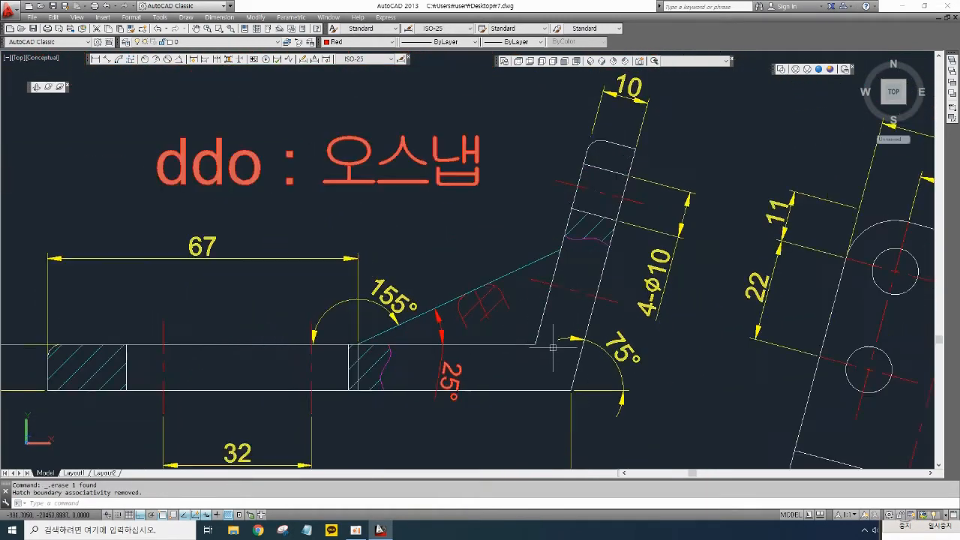
scroll(555, 348, down, 4)
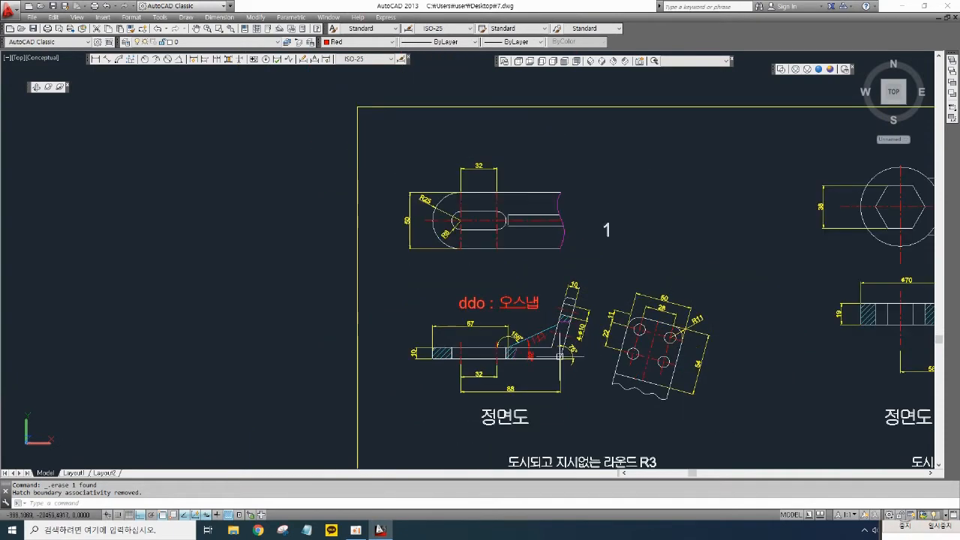
scroll(556, 353, up, 3)
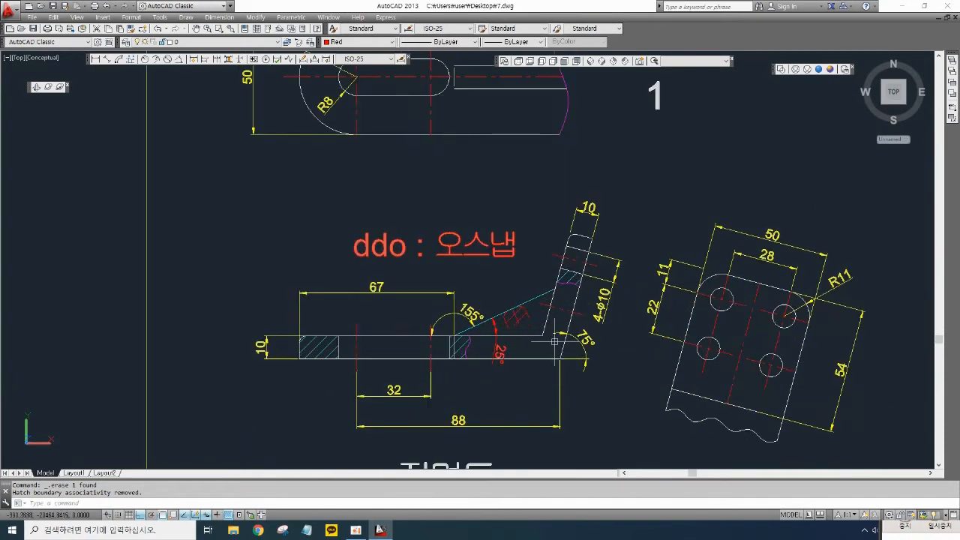
scroll(337, 363, up, 2)
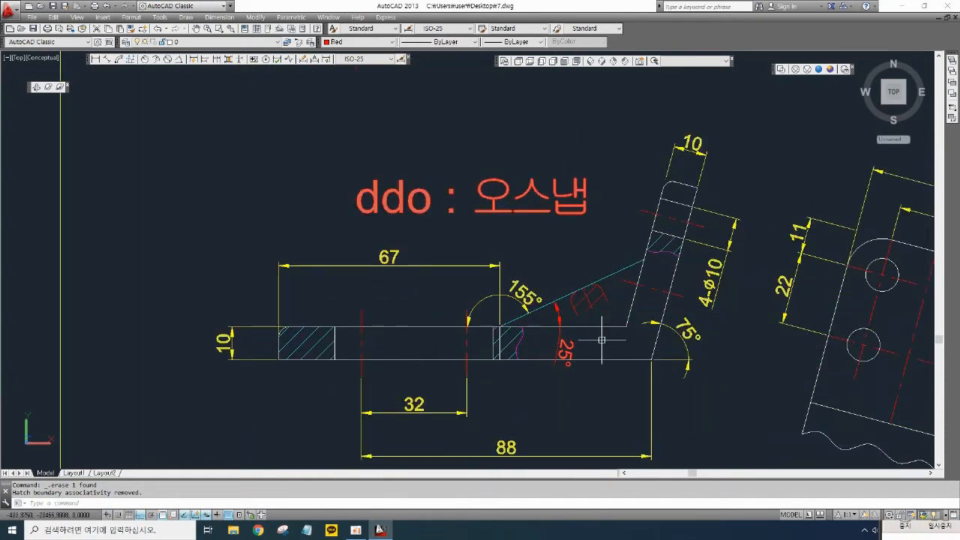
mouse_move(726, 360)
middle_down()
mouse_move(718, 343)
mouse_move(615, 321)
middle_up()
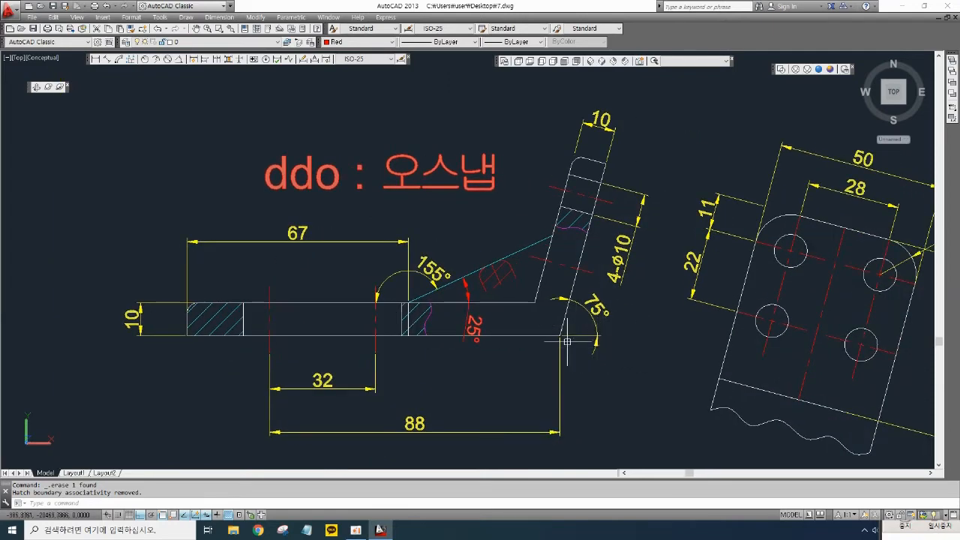
scroll(507, 290, down, 4)
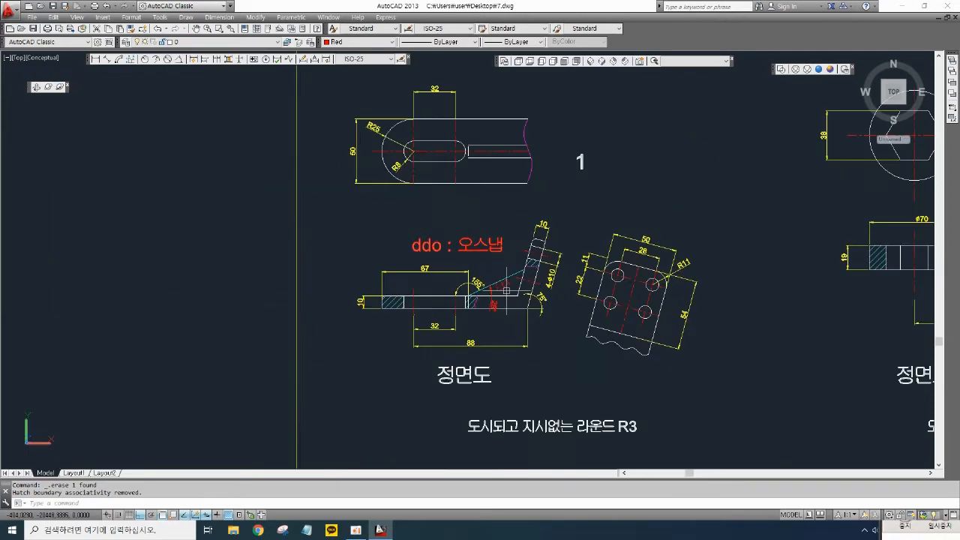
scroll(609, 311, down, 3)
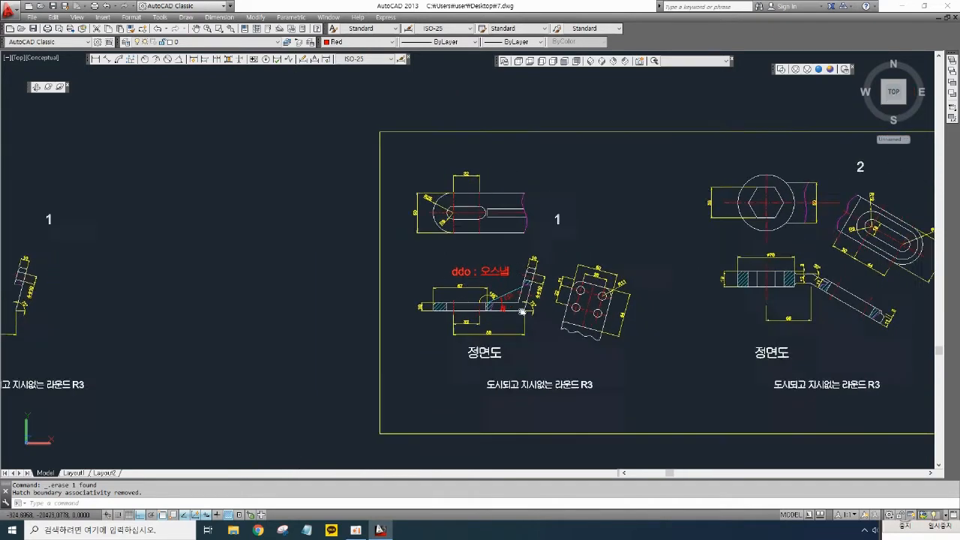
scroll(409, 300, up, 3)
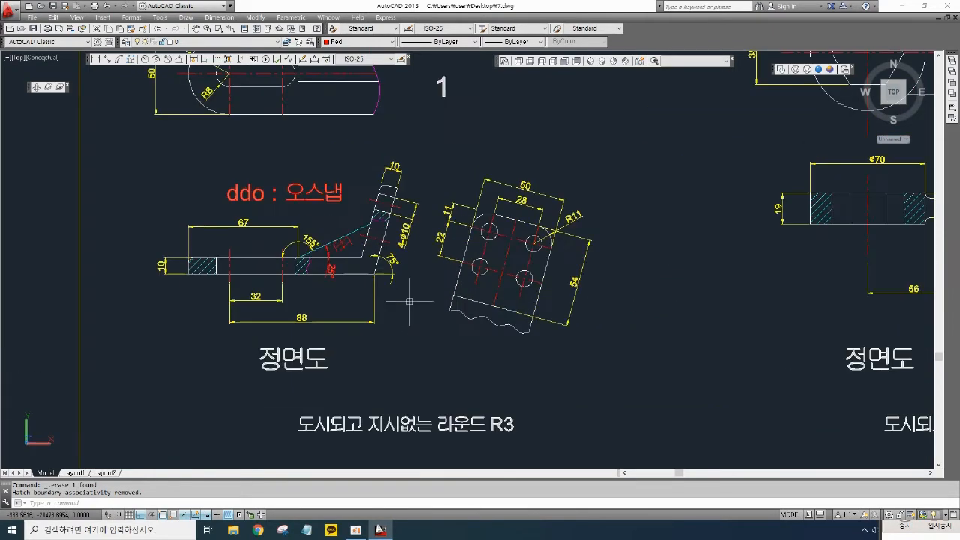
scroll(441, 302, down, 5)
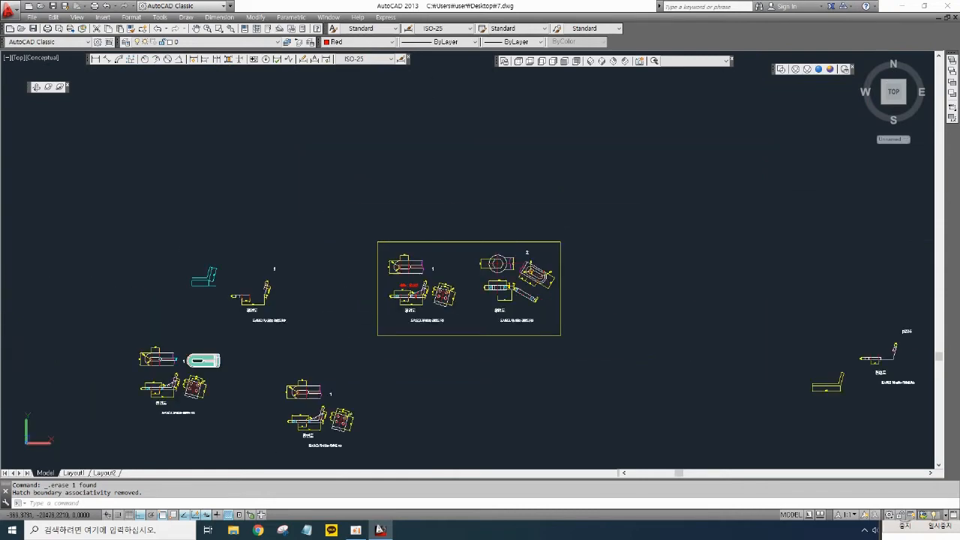
middle_drag(363, 296, 631, 271)
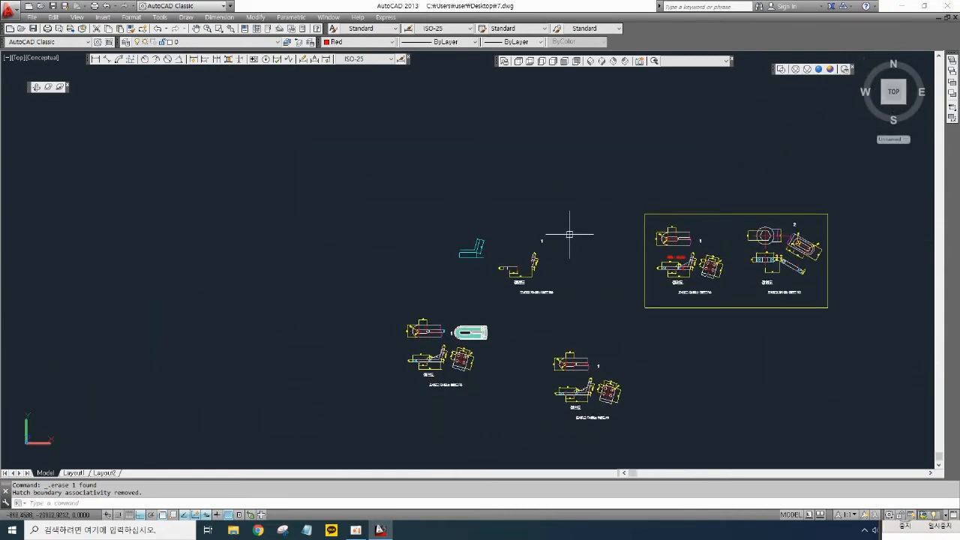
scroll(455, 351, up, 1)
scroll(462, 338, up, 5)
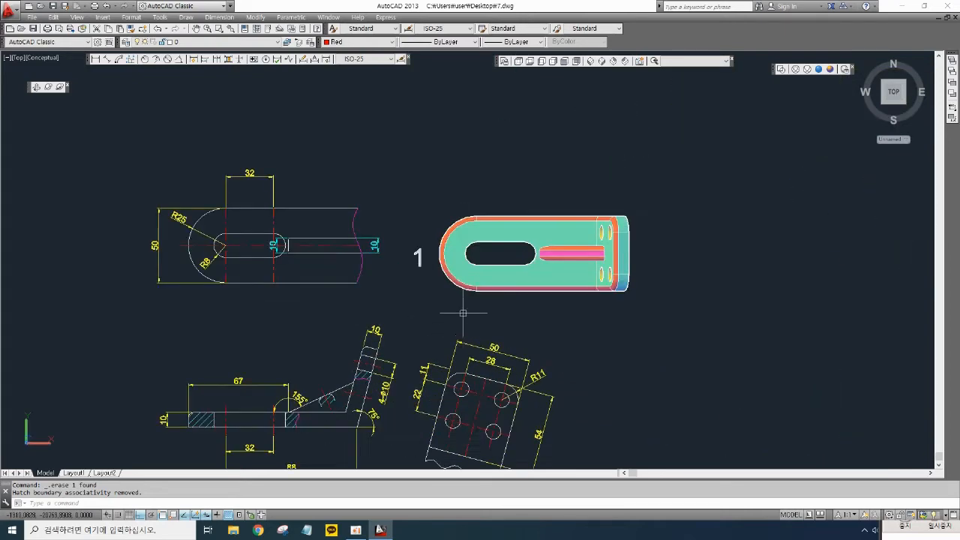
middle_drag(614, 189, 705, 186)
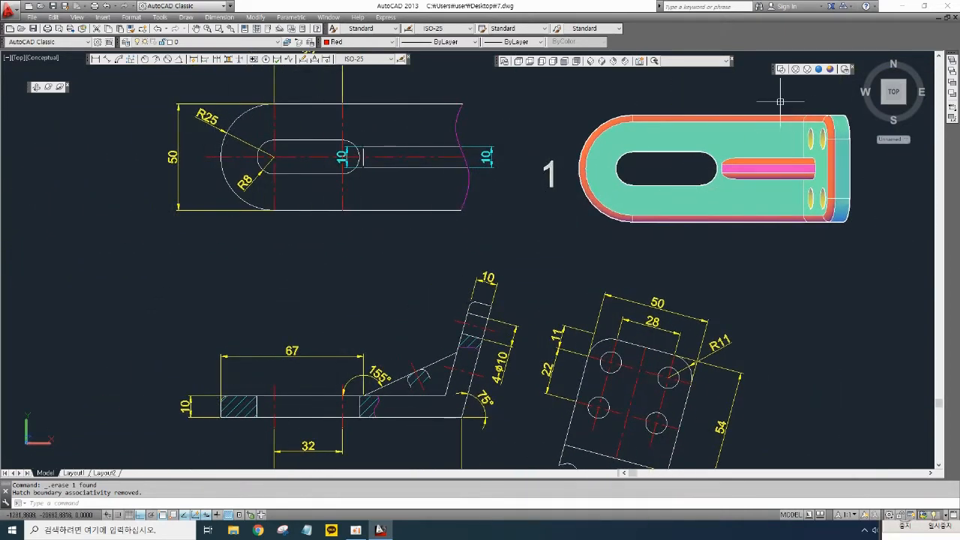
scroll(780, 188, up, 2)
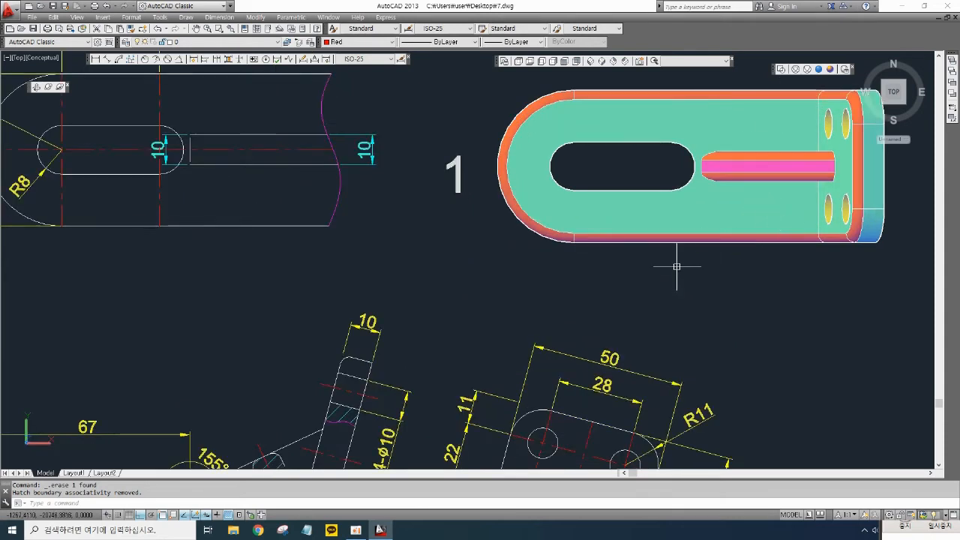
scroll(678, 258, down, 2)
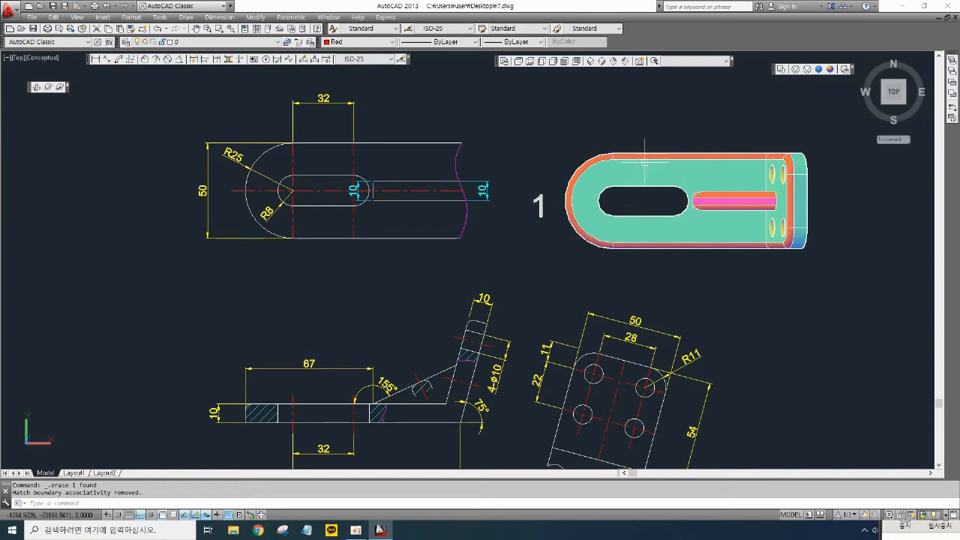
scroll(746, 211, up, 5)
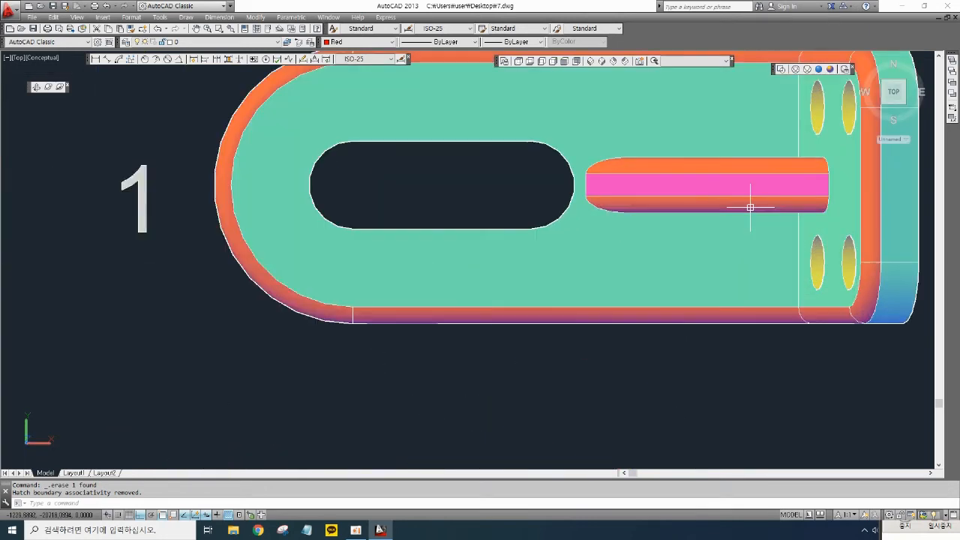
scroll(750, 206, down, 2)
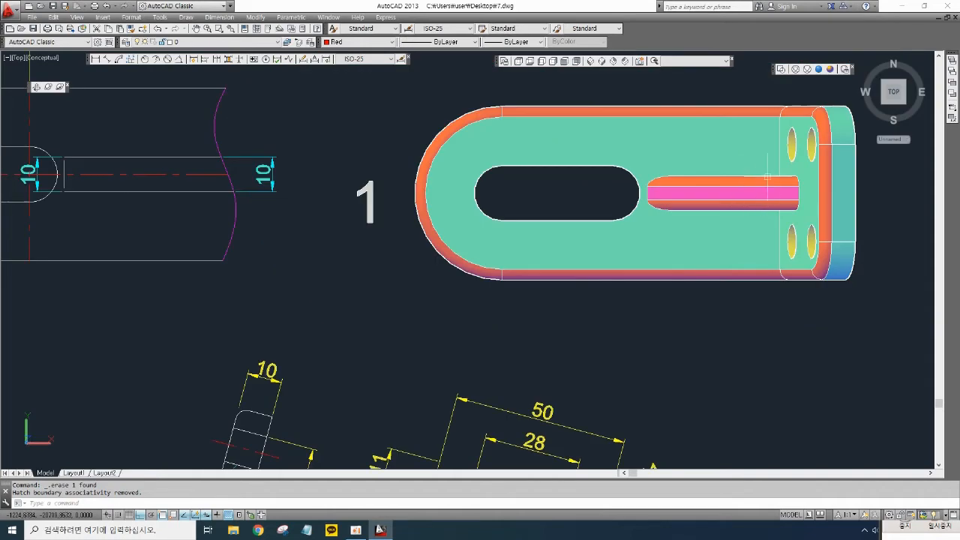
- Show the bracket model in a southeast isometric view with the 2D Wireframe visual style
click(602, 63)
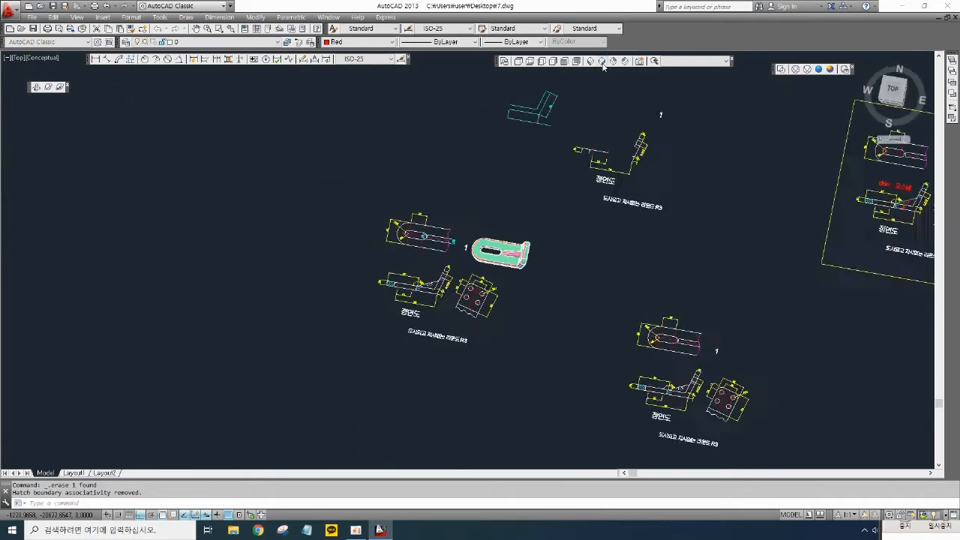
middle_drag(312, 219, 554, 240)
scroll(428, 190, up, 5)
scroll(418, 192, up, 3)
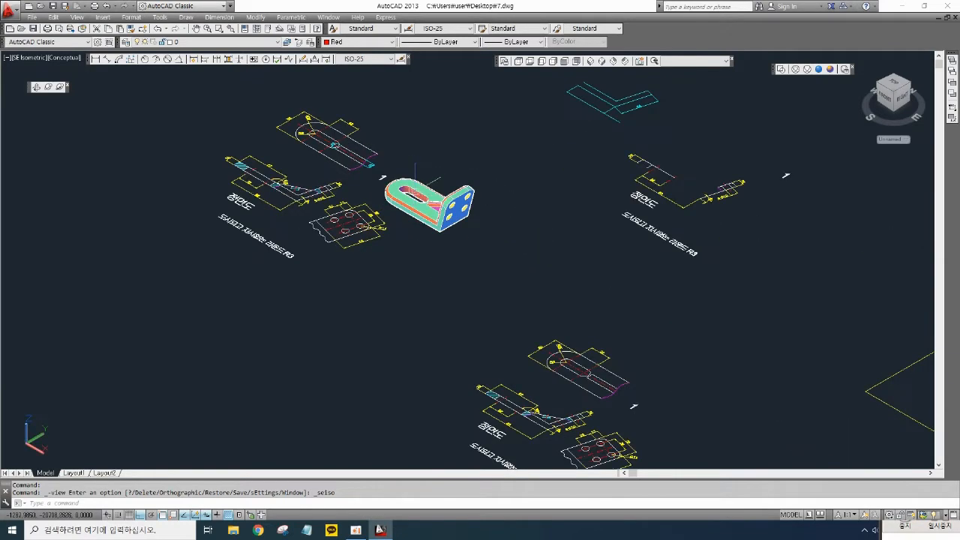
scroll(417, 189, up, 4)
scroll(445, 210, up, 3)
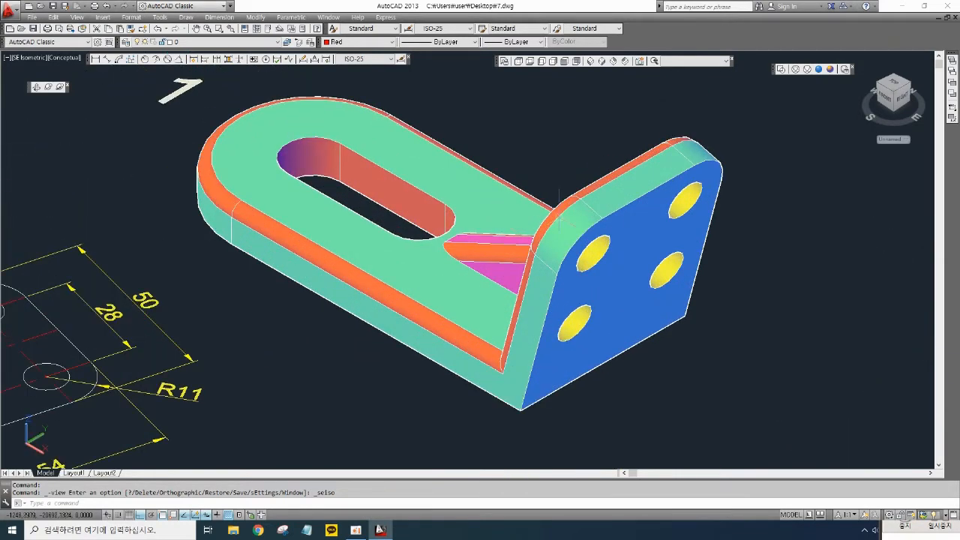
click(783, 70)
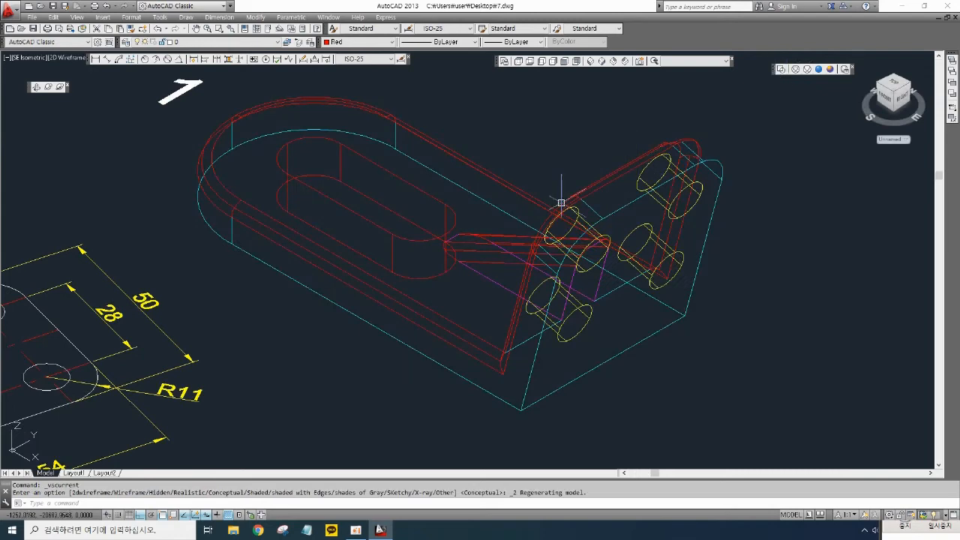
scroll(494, 278, up, 2)
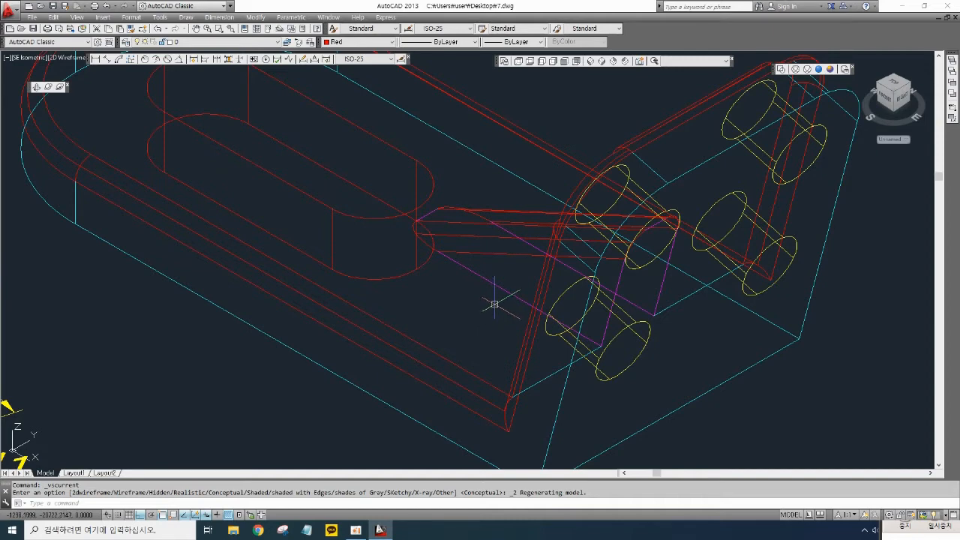
- Fillet the edges of the rib where it meets the base plate with a 3 mm radius
text(f)
key(Return)
text(r)
key(Return)
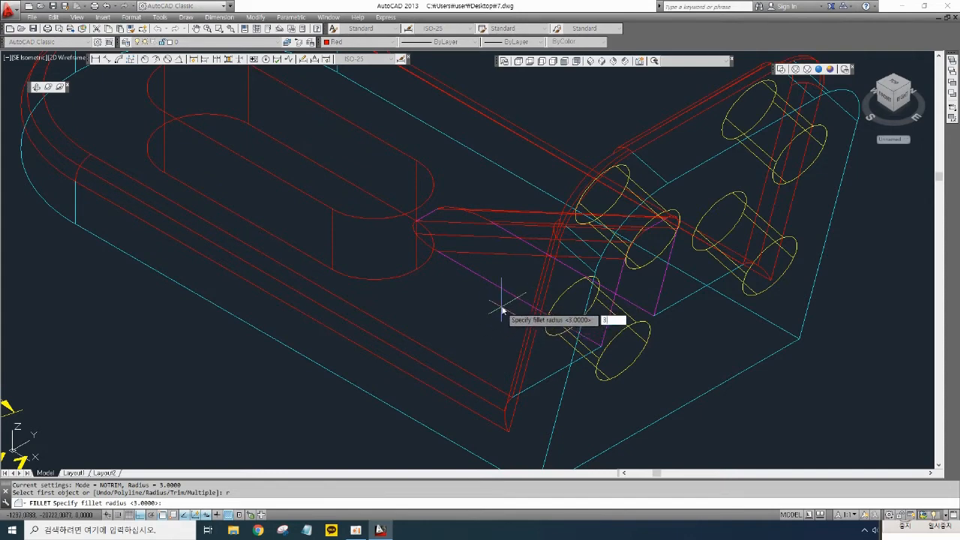
text(3)
key(Return)
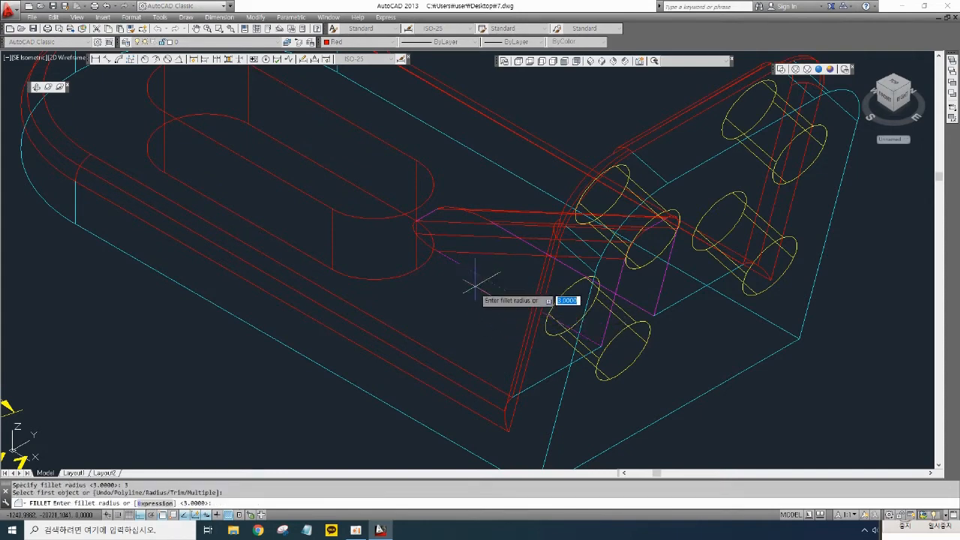
key(Return)
scroll(416, 241, up, 2)
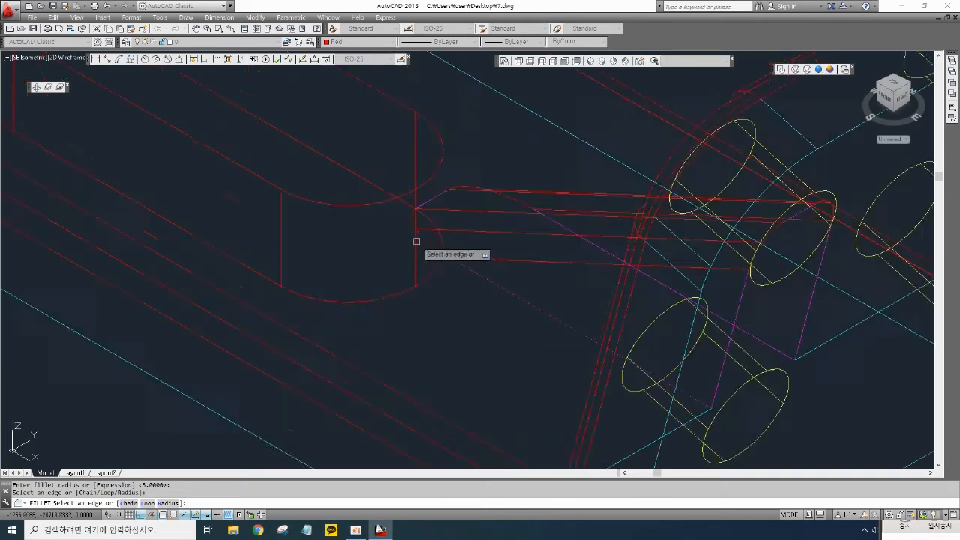
scroll(416, 241, up, 2)
click(435, 174)
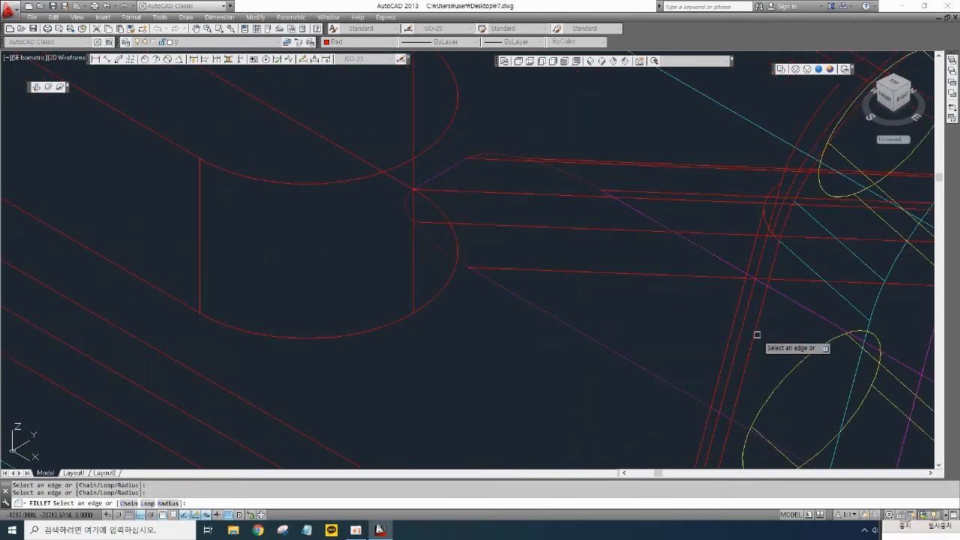
scroll(576, 252, down, 2)
key(Return)
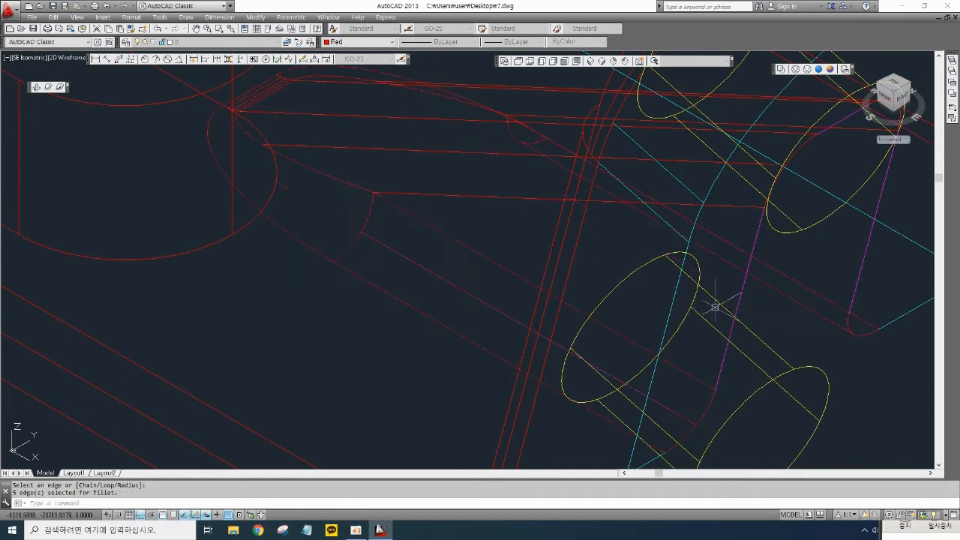
- Switch the model to the Conceptual visual style
scroll(563, 260, down, 2)
mouse_move(501, 237)
middle_down()
mouse_move(534, 287)
mouse_move(567, 312)
middle_up()
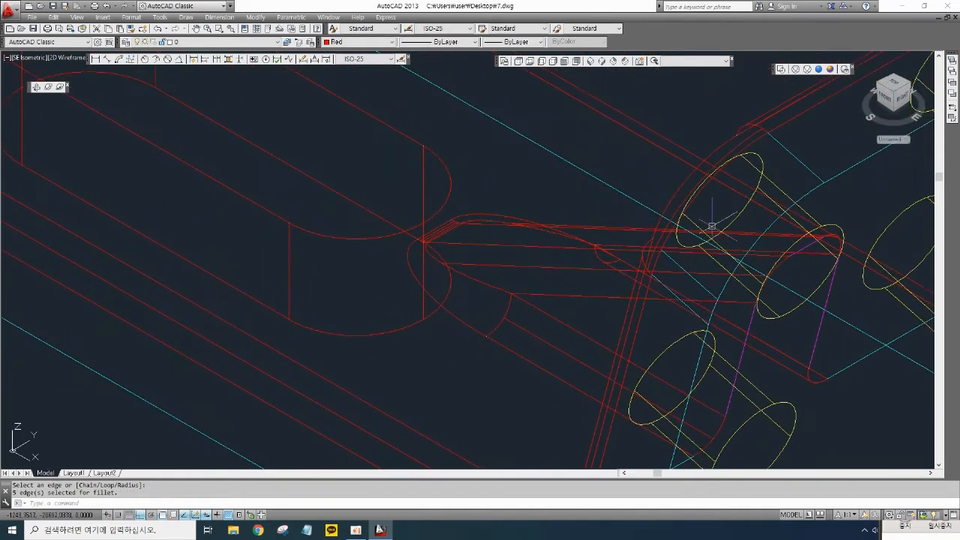
click(820, 71)
click(830, 69)
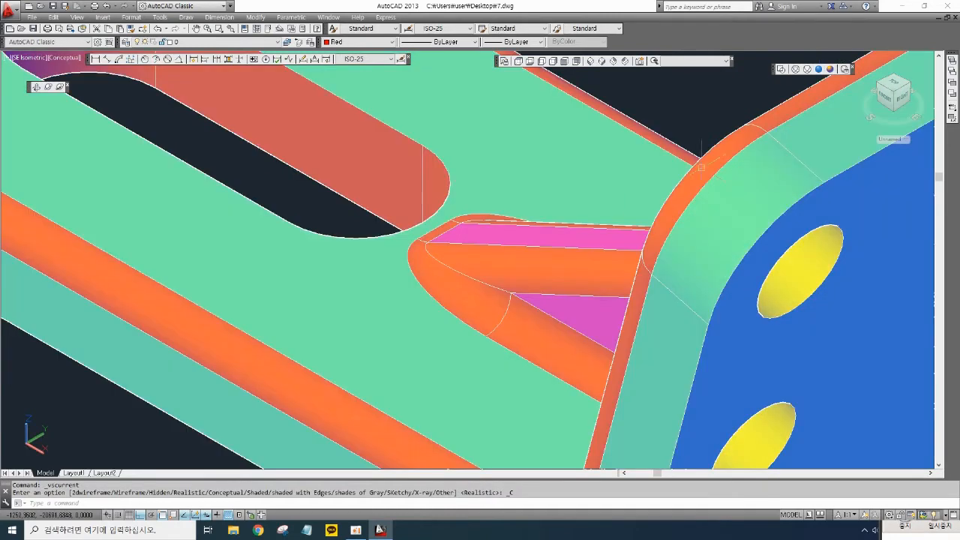
scroll(574, 253, down, 2)
scroll(537, 313, down, 3)
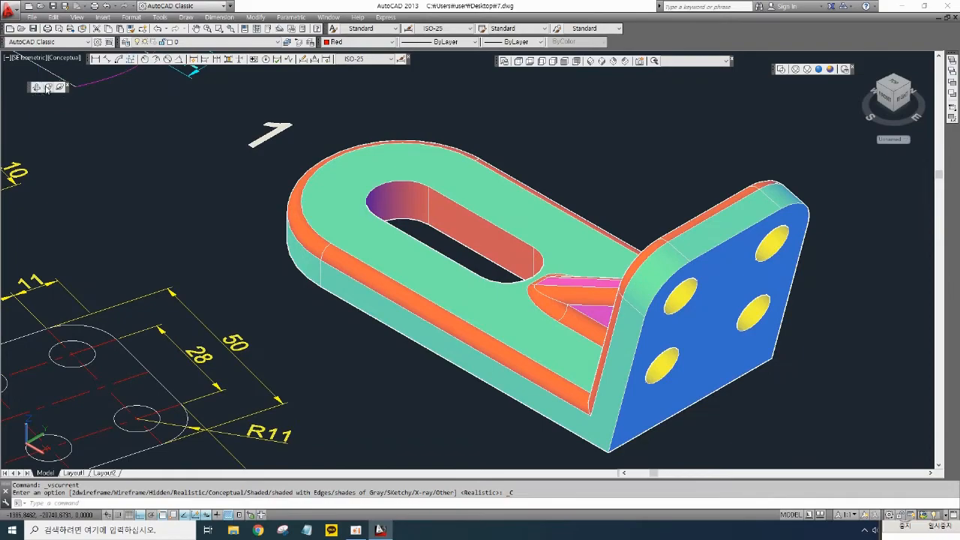
- Orbit the bracket to inspect the filleted rib and slot
click(47, 88)
mouse_move(470, 268)
mouse_down()
mouse_move(460, 289)
mouse_move(472, 350)
mouse_move(495, 372)
mouse_move(553, 375)
mouse_move(570, 364)
mouse_move(570, 289)
mouse_move(567, 351)
mouse_up()
drag(432, 234, 422, 225)
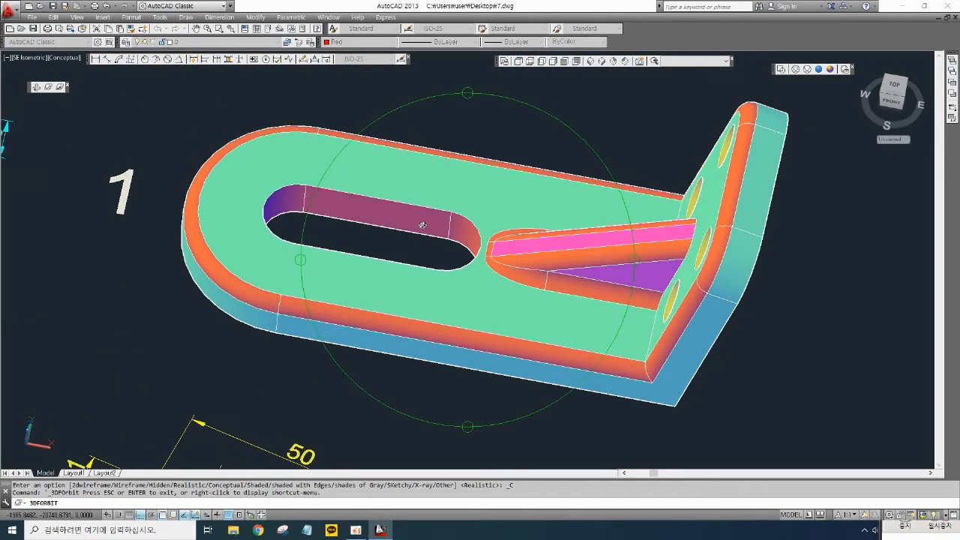
right_click(486, 132)
click(503, 129)
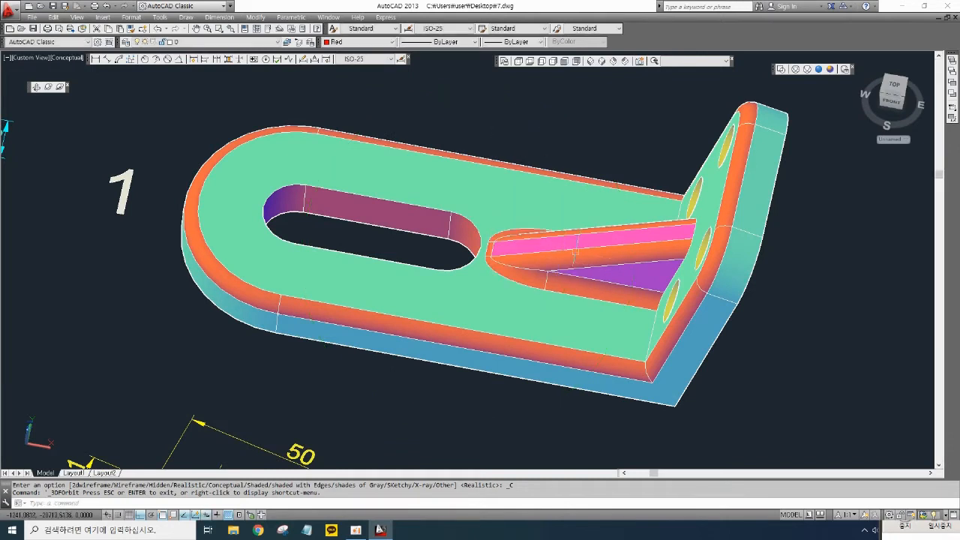
mouse_move(671, 261)
middle_down()
mouse_move(651, 253)
mouse_move(658, 260)
middle_up()
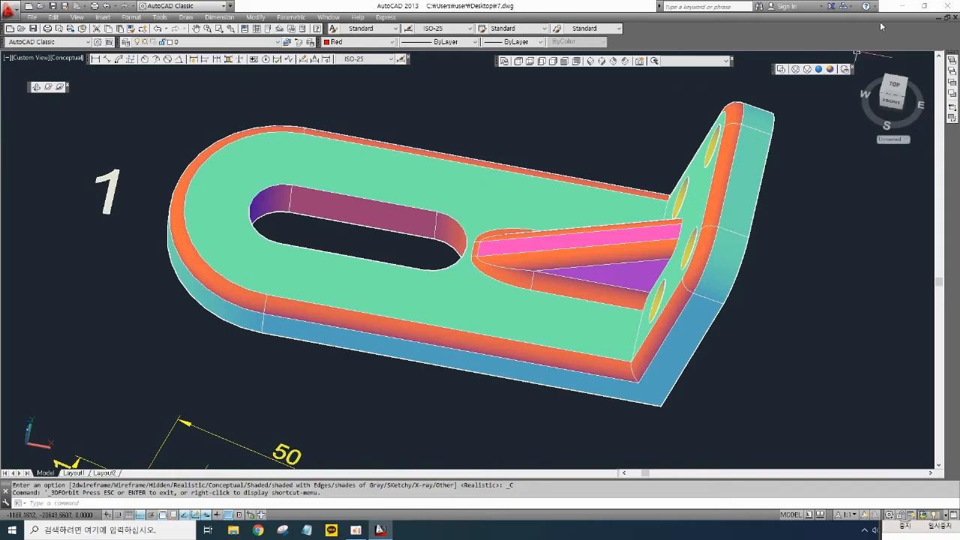
click(904, 7)
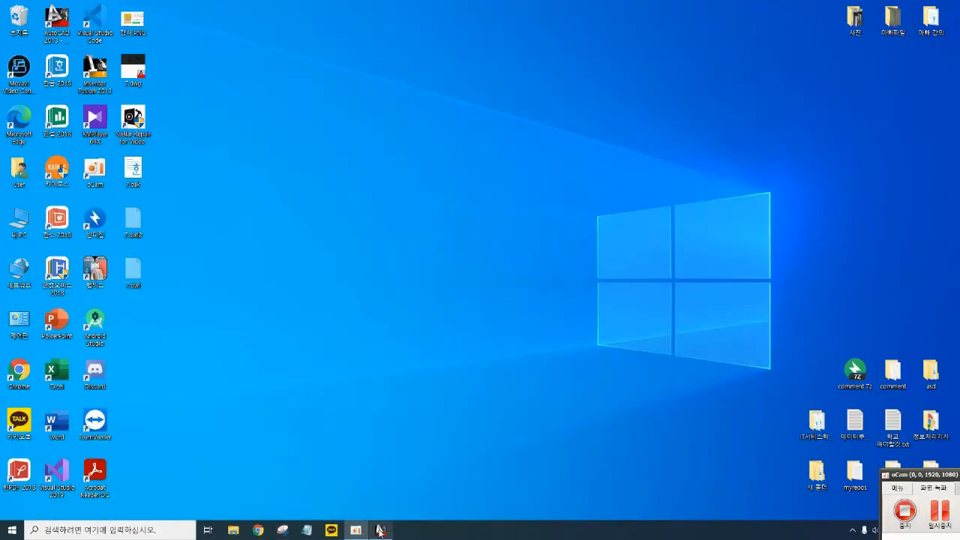
click(380, 531)
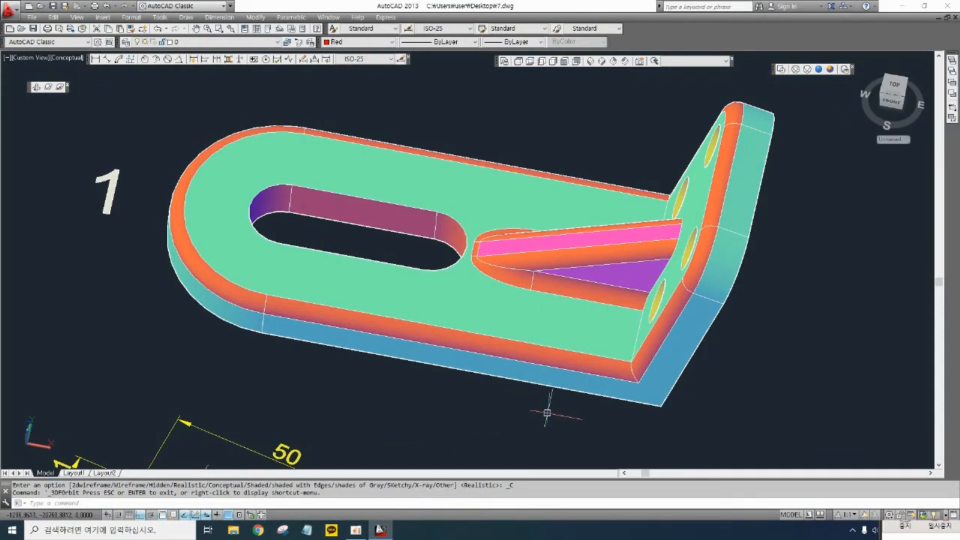
- Examine the shaded bracket beside drawing 1's front, top and side views
scroll(550, 357, down, 2)
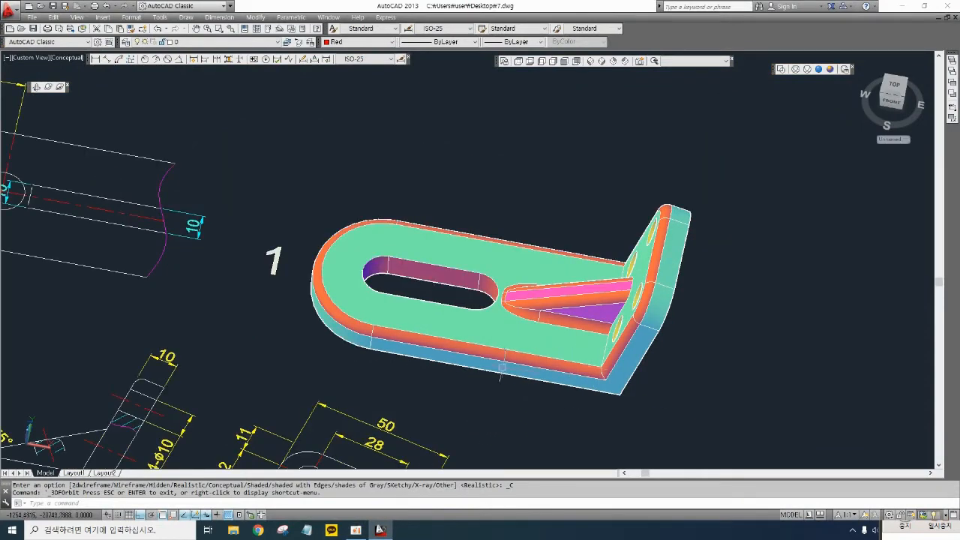
middle_drag(490, 405, 515, 387)
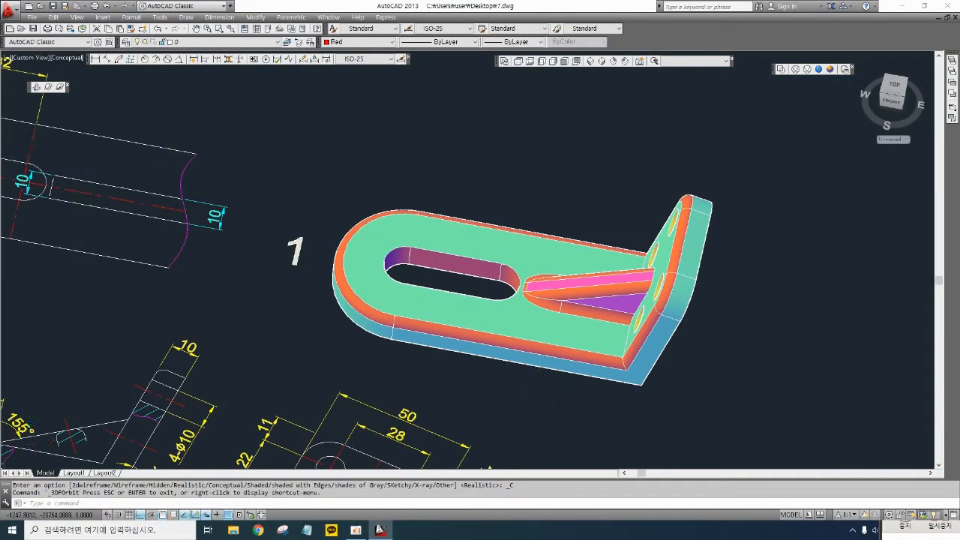
scroll(537, 384, up, 2)
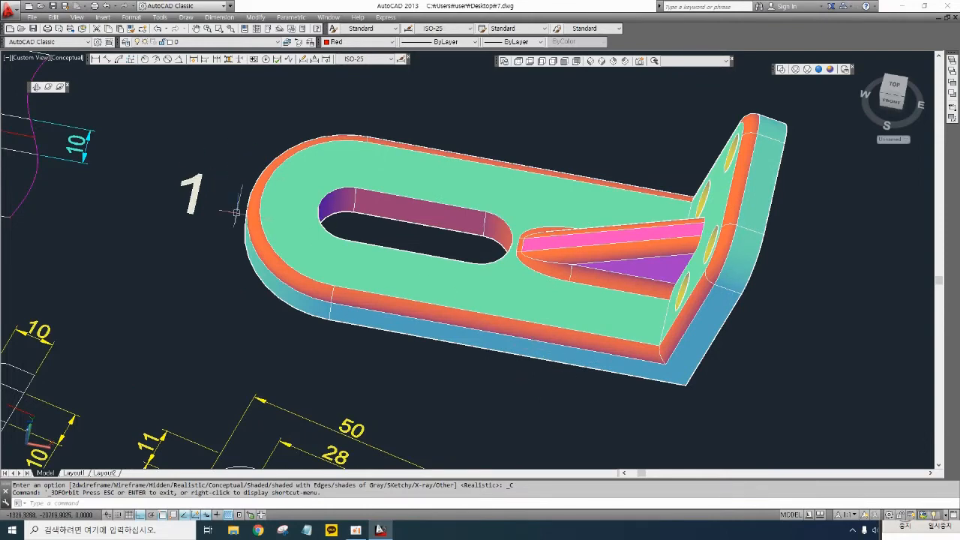
mouse_move(236, 203)
middle_down()
mouse_move(285, 221)
mouse_move(283, 190)
middle_up()
scroll(445, 264, down, 2)
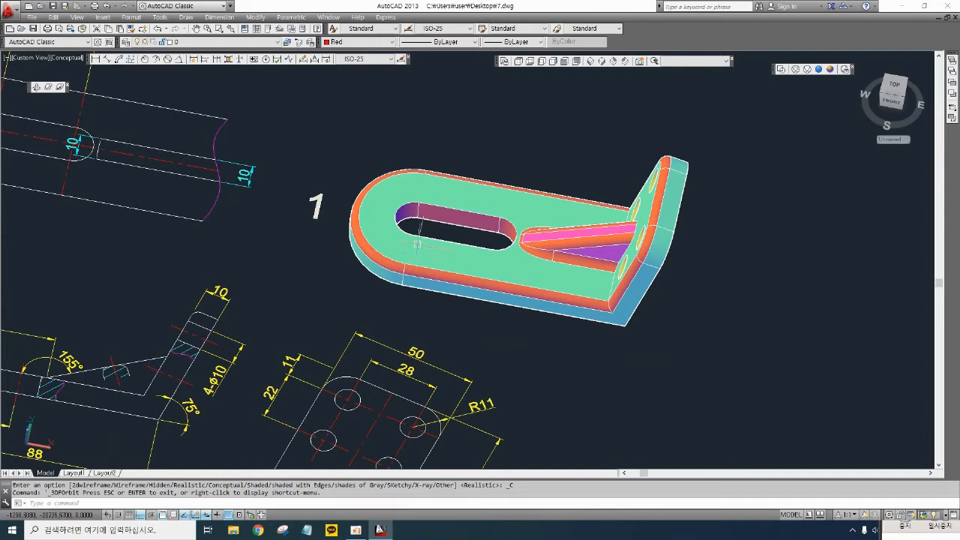
scroll(475, 220, down, 3)
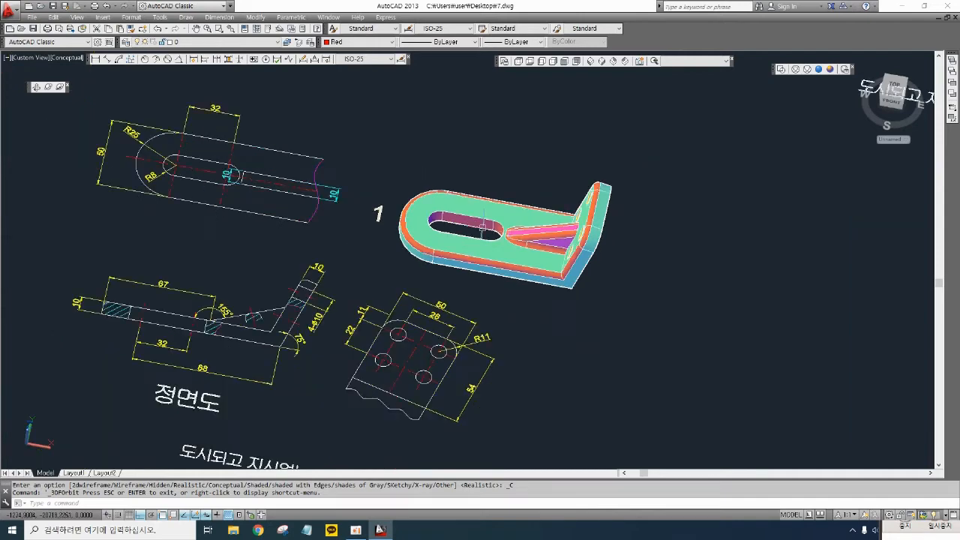
middle_drag(560, 292, 357, 296)
middle_drag(664, 193, 549, 220)
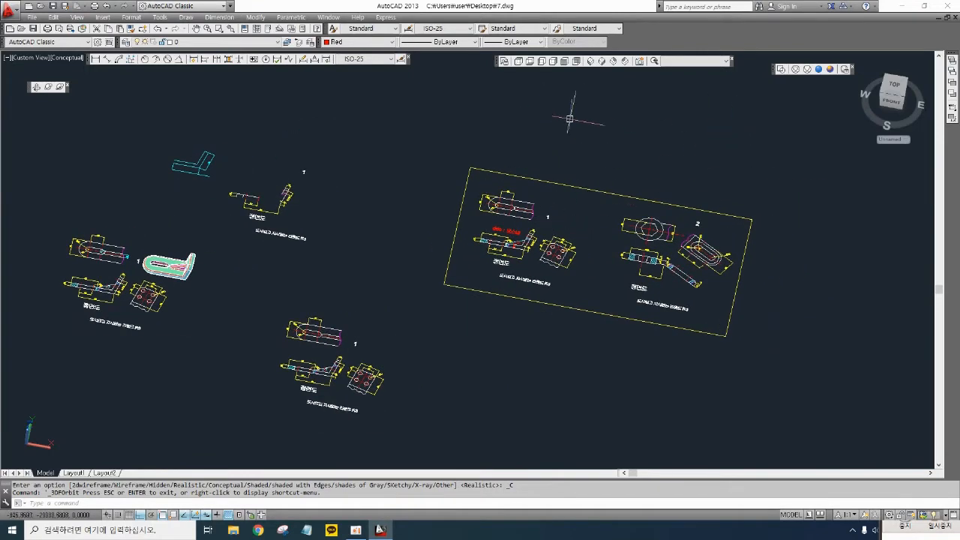
- Switch to the Top view and zoom in on practice drawing 2
click(522, 64)
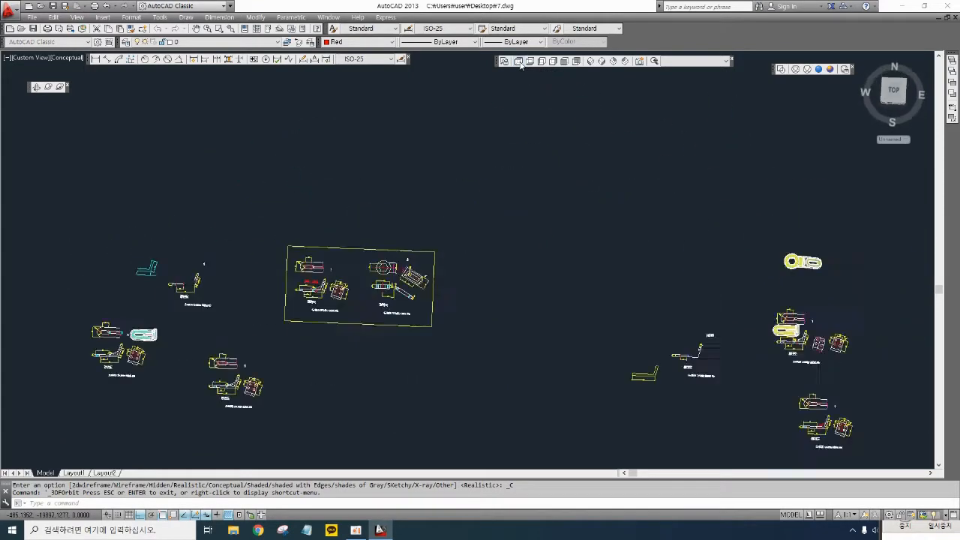
mouse_move(489, 266)
middle_down()
mouse_move(613, 234)
mouse_move(741, 226)
middle_up()
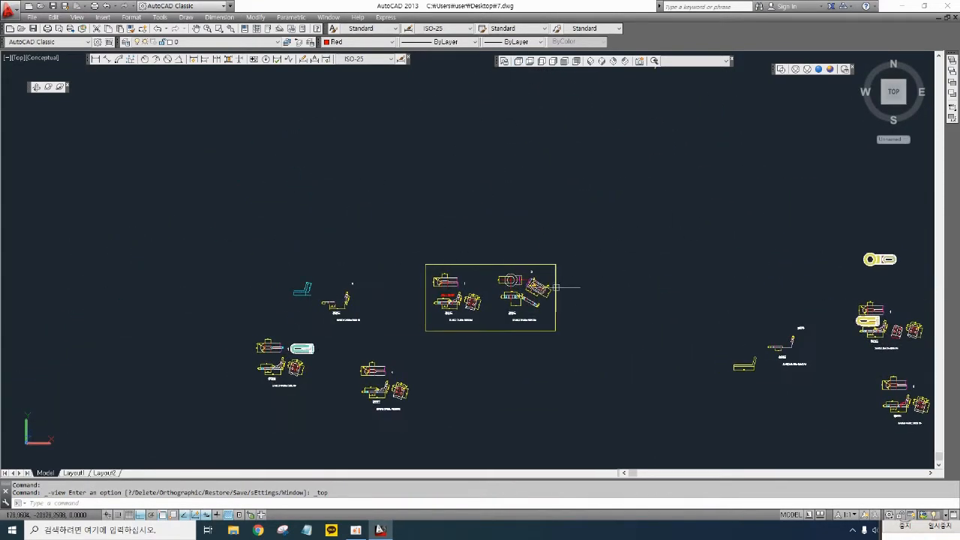
scroll(502, 301, up, 6)
scroll(632, 277, up, 3)
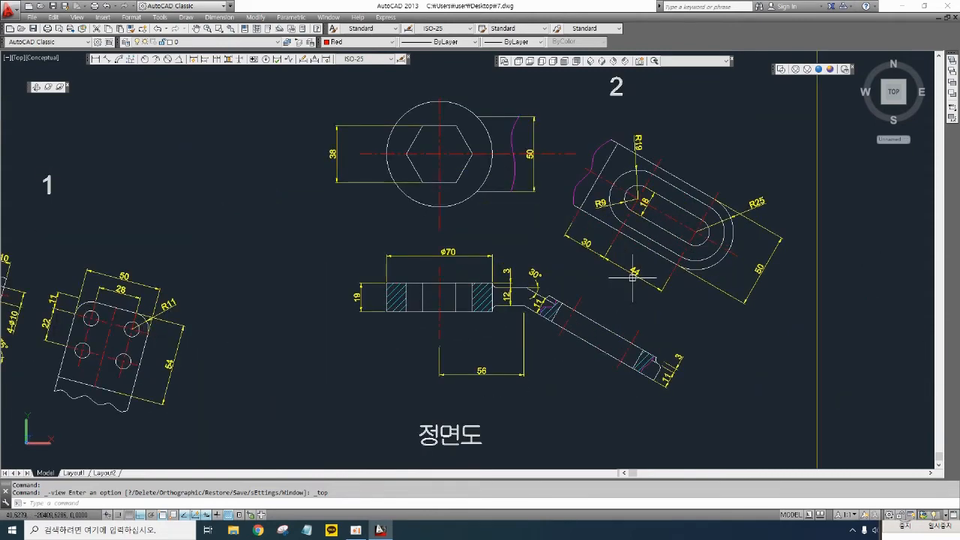
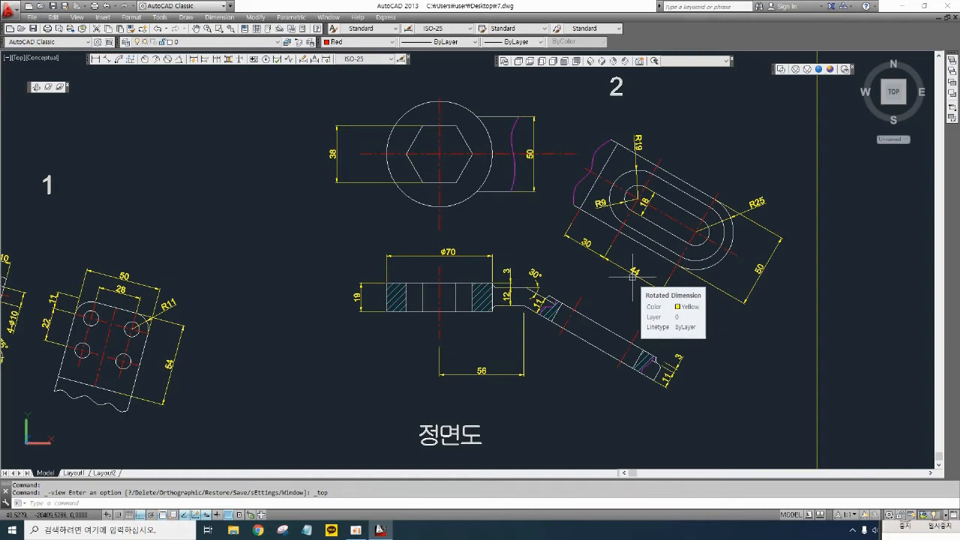
middle_drag(600, 284, 629, 399)
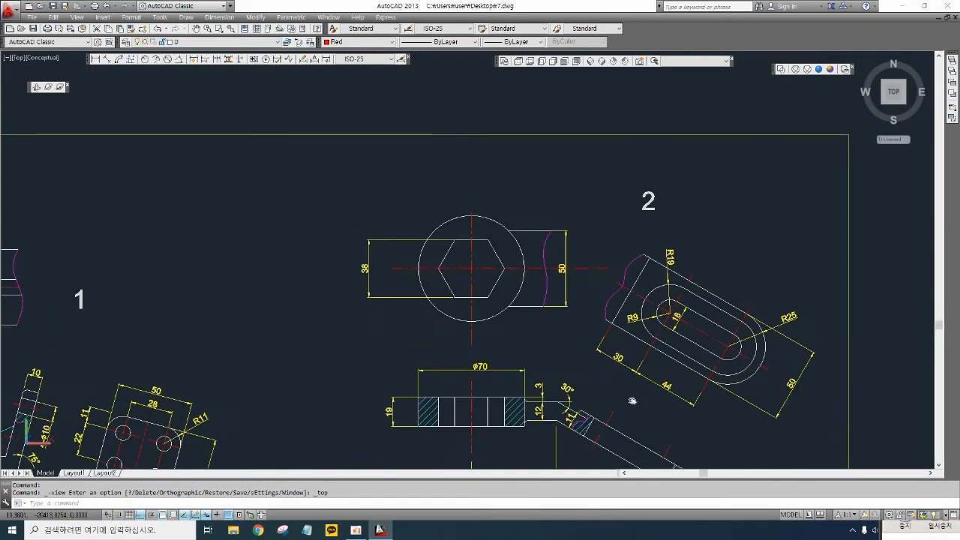
middle_drag(645, 270, 645, 309)
text(cp)
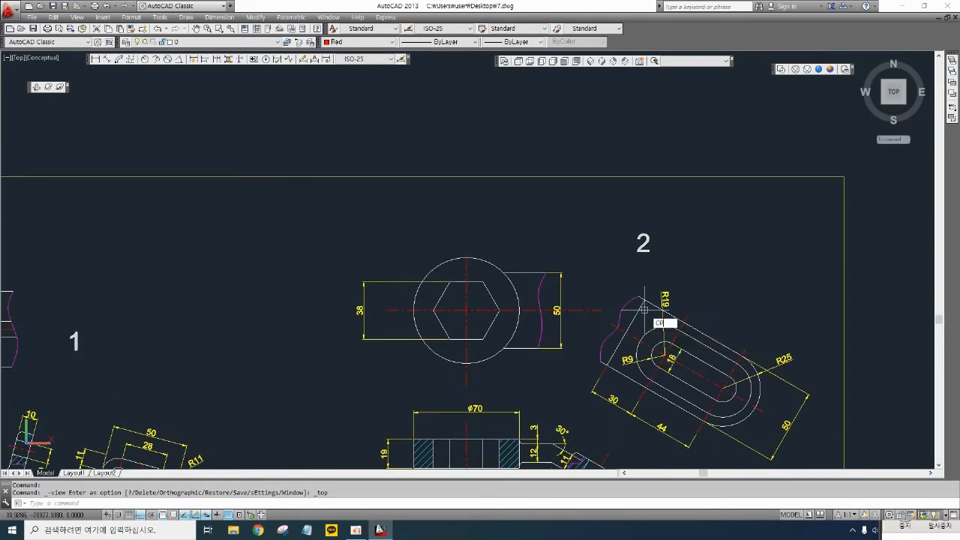
key(Return)
scroll(646, 259, down, 2)
key(Escape)
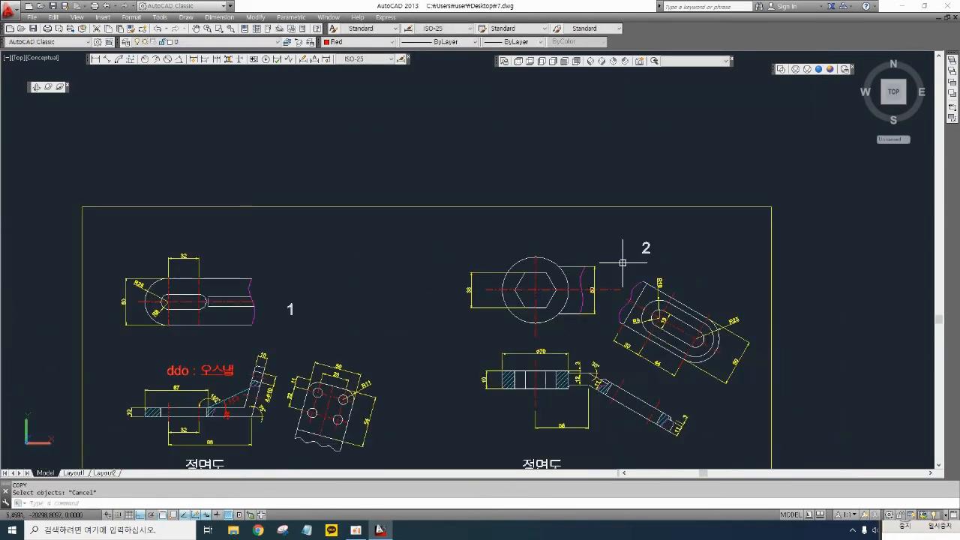
- Copy the whole practice drawing 2 sheet, frame and views included, to an empty area on the right
text(cp)
key(Return)
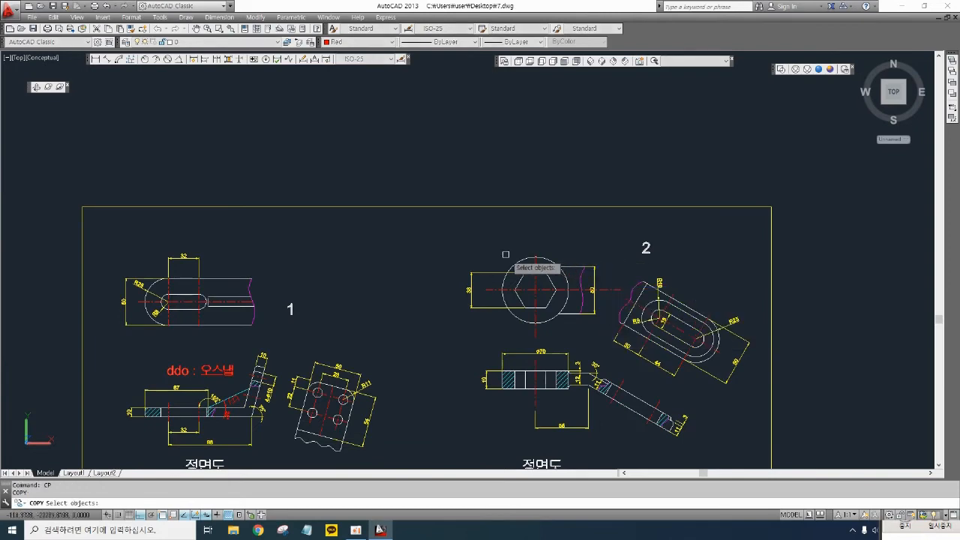
click(446, 229)
scroll(639, 350, down, 2)
middle_drag(640, 353, 640, 276)
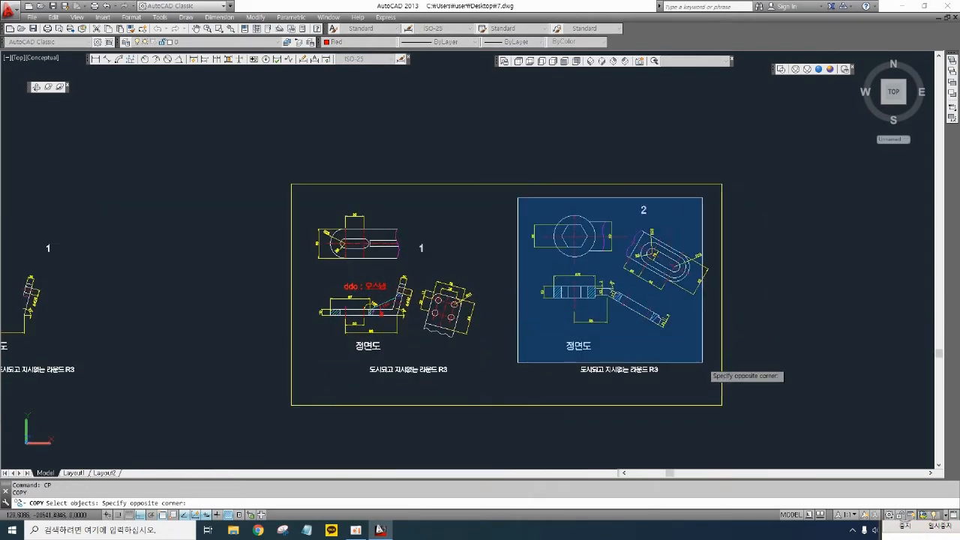
click(718, 384)
key(Return)
click(651, 335)
scroll(656, 330, down, 2)
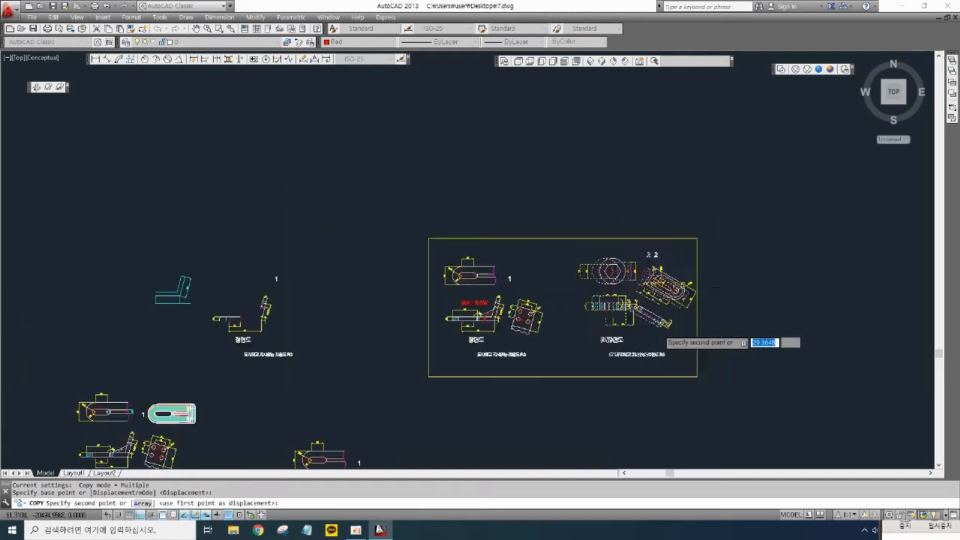
click(848, 323)
key(Return)
- Make a second copy of the drawing 2 views further to the right
middle_drag(820, 327, 564, 314)
scroll(600, 256, up, 2)
middle_drag(603, 252, 574, 239)
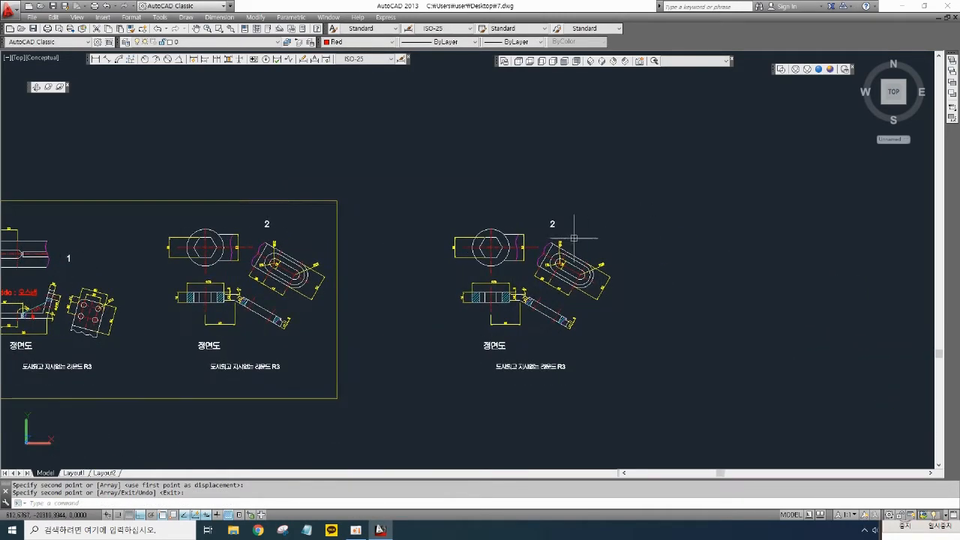
key(Return)
click(643, 414)
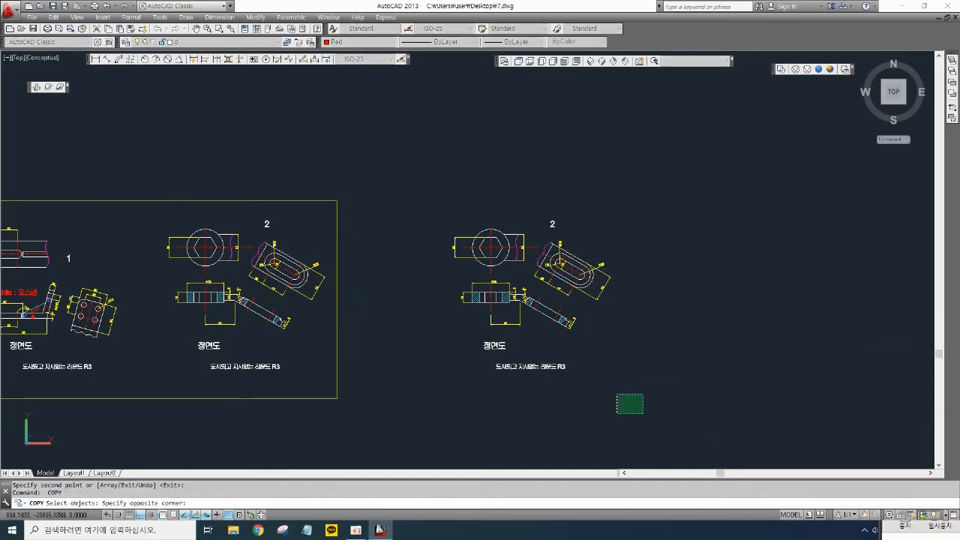
click(431, 181)
key(Return)
click(559, 292)
click(855, 292)
key(Return)
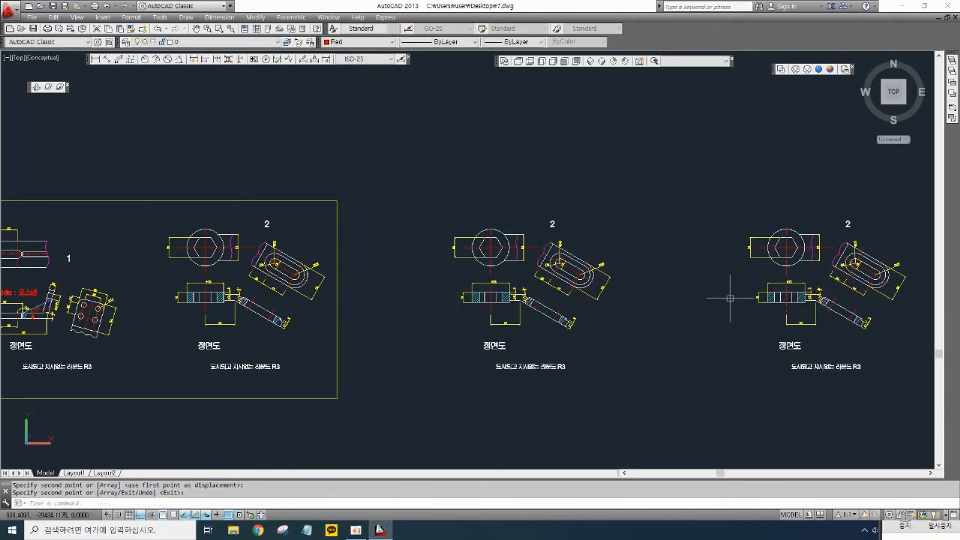
- Edit the sheet label "2" so it reads p:225
scroll(543, 257, up, 5)
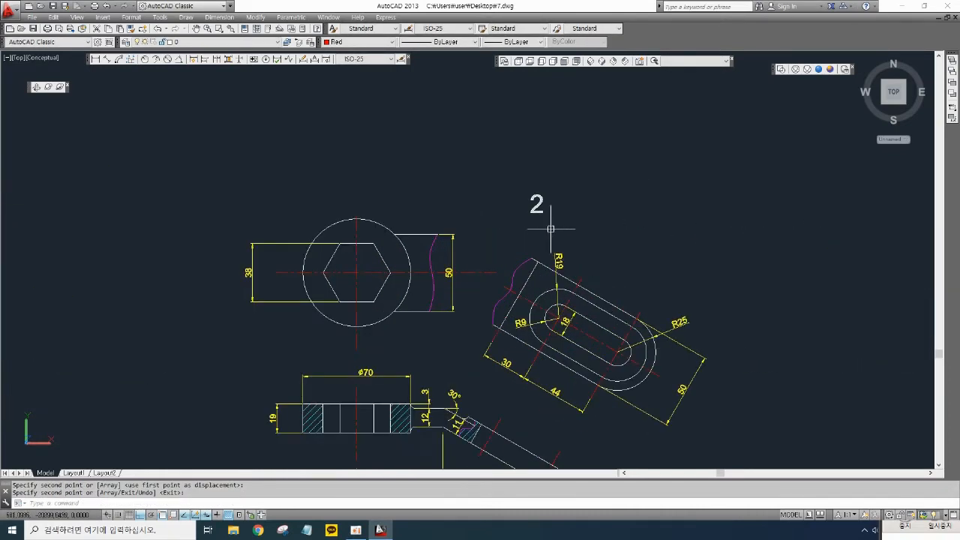
double_click(534, 211)
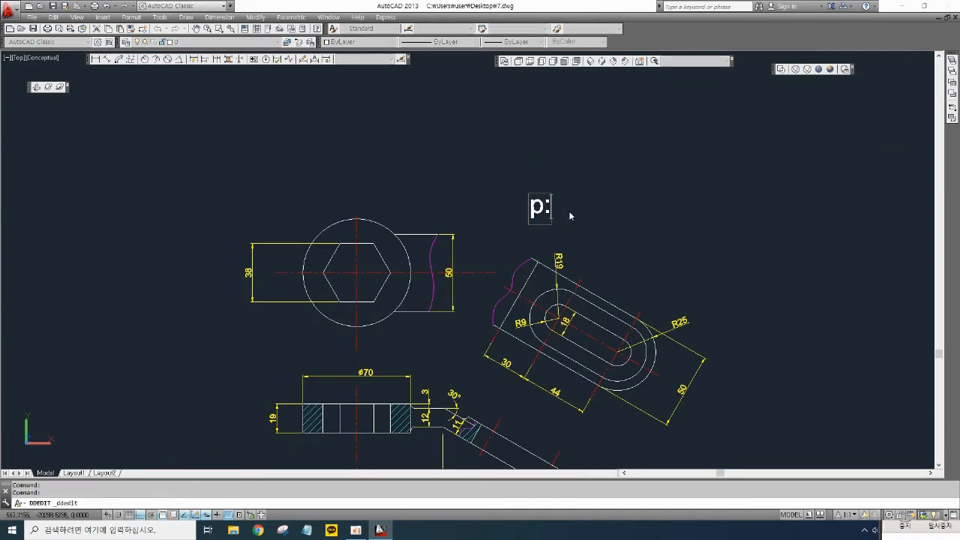
text(p:225)
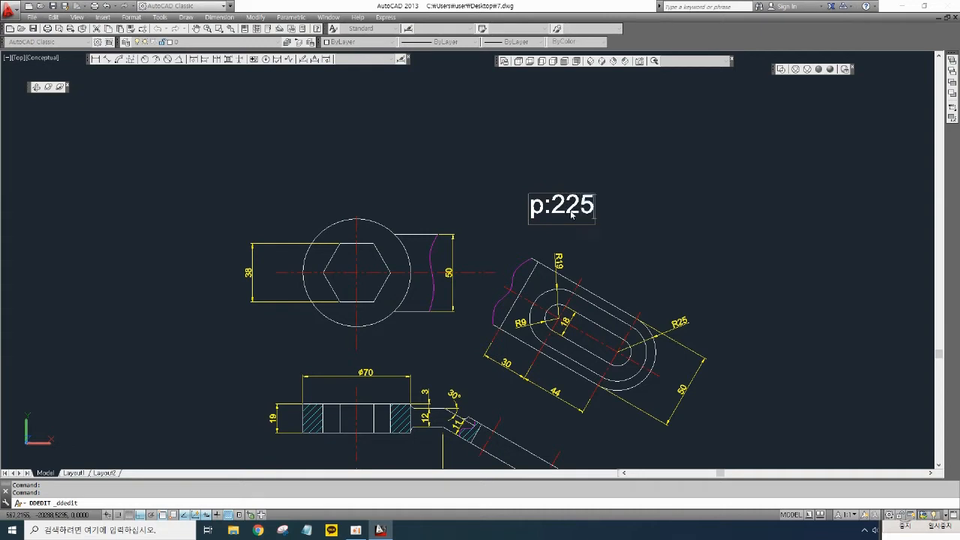
key(Return)
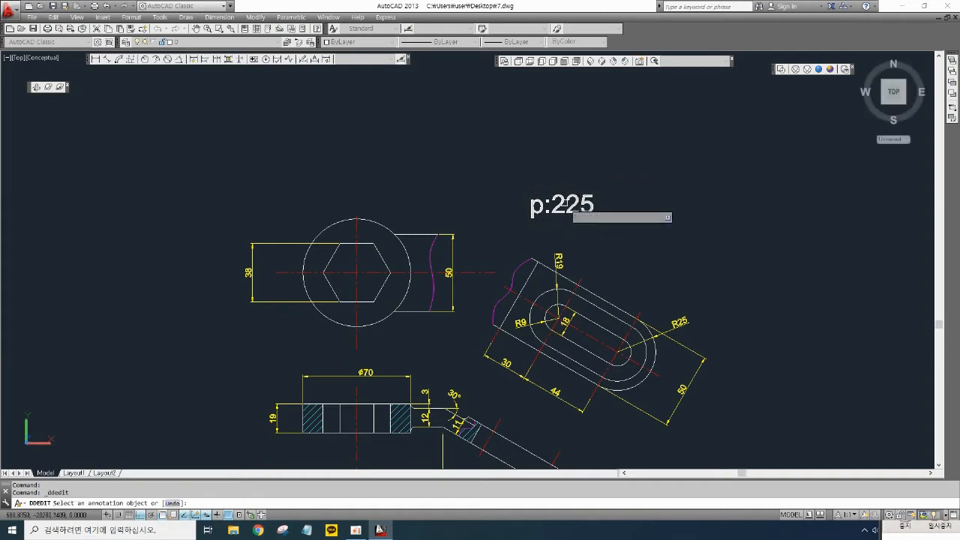
key(Escape)
key(Escape)
- Copy the p:225 label horizontally to the right onto the next sheet
text(cp)
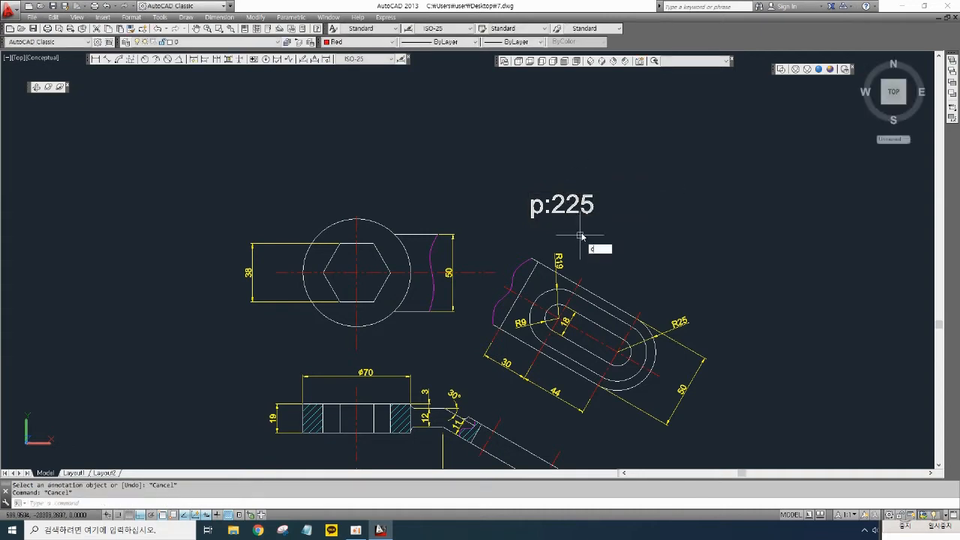
key(space)
click(601, 227)
click(570, 208)
key(space)
click(563, 208)
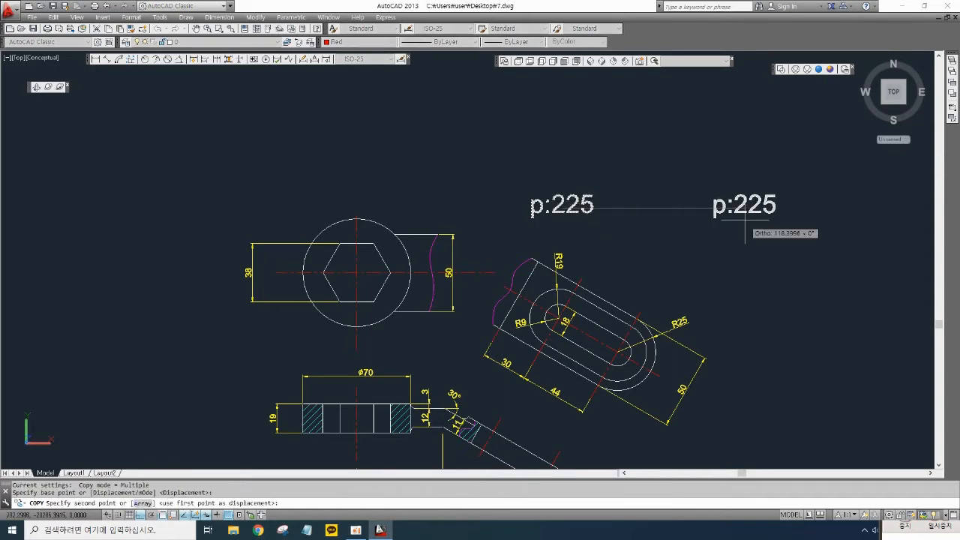
click(744, 221)
key(space)
- Change the copied label's text to p:235
double_click(747, 214)
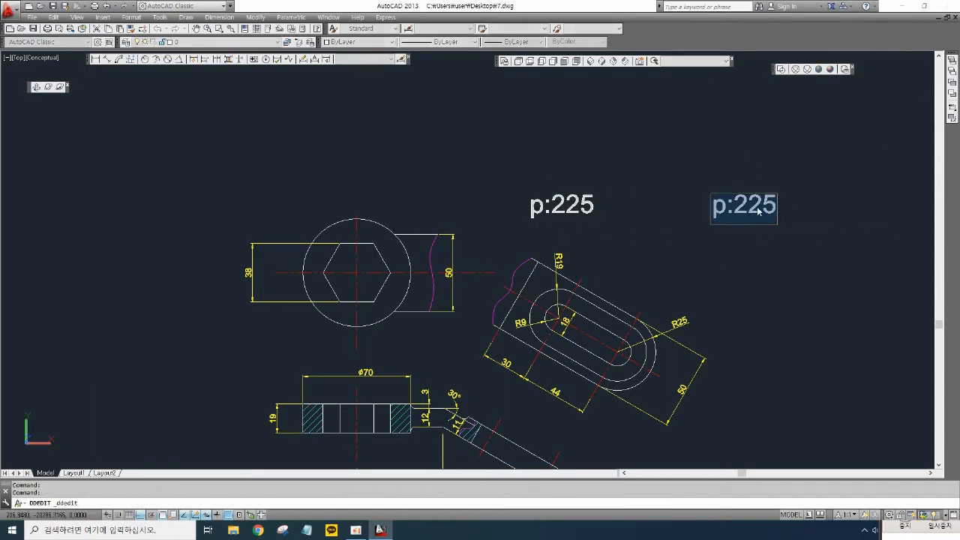
click(762, 214)
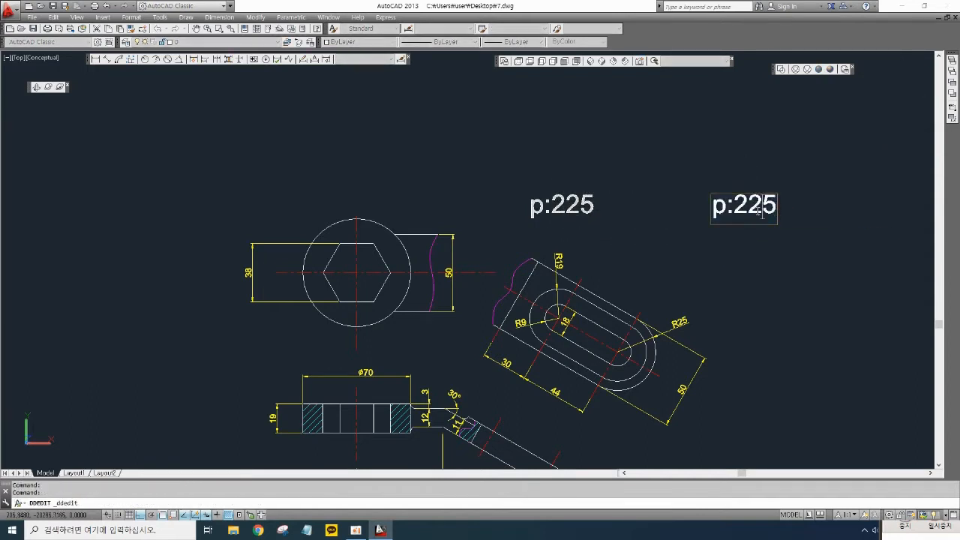
key(BackSpace)
text(3)
click(809, 213)
- Pan and zoom around the front and top views of practice drawing 2 to inspect them
middle_drag(633, 280, 663, 267)
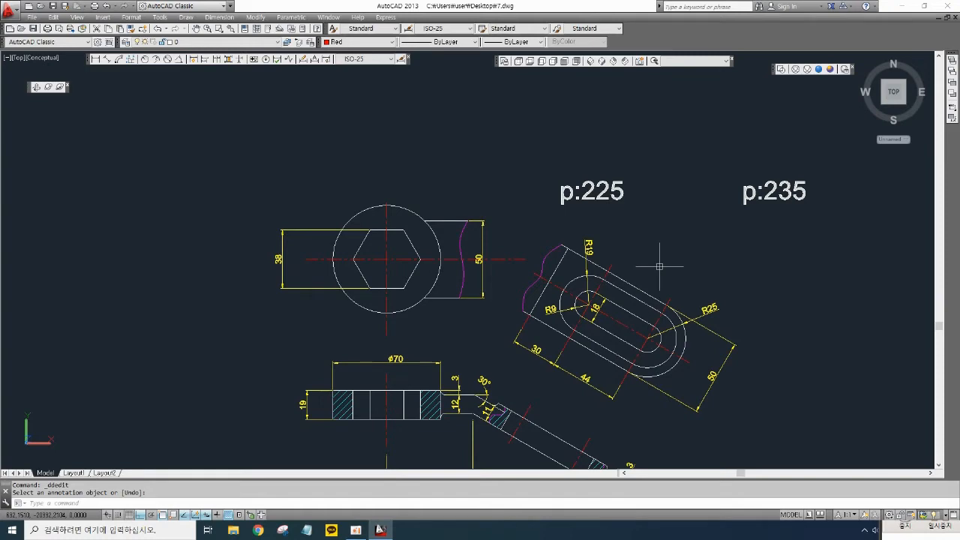
middle_drag(586, 303, 668, 235)
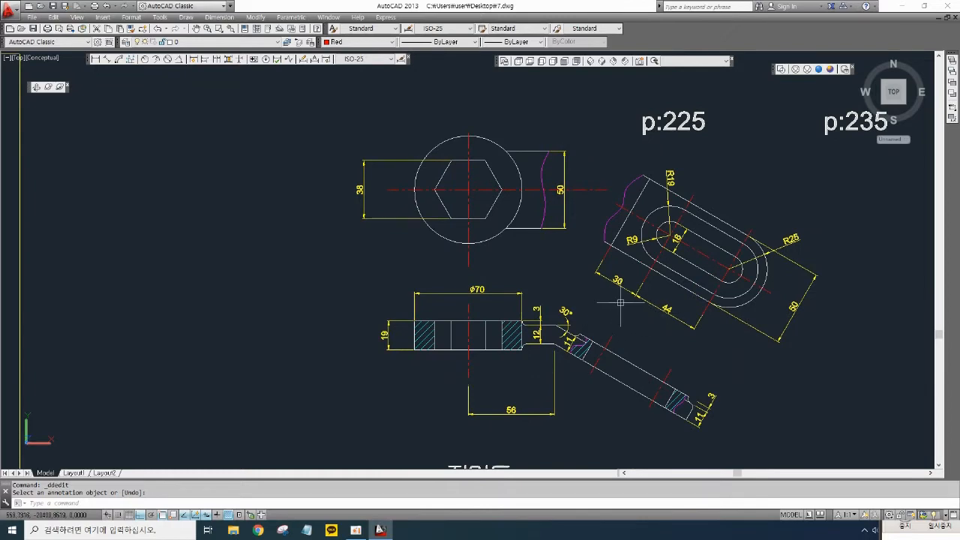
scroll(541, 288, up, 2)
middle_drag(550, 281, 587, 298)
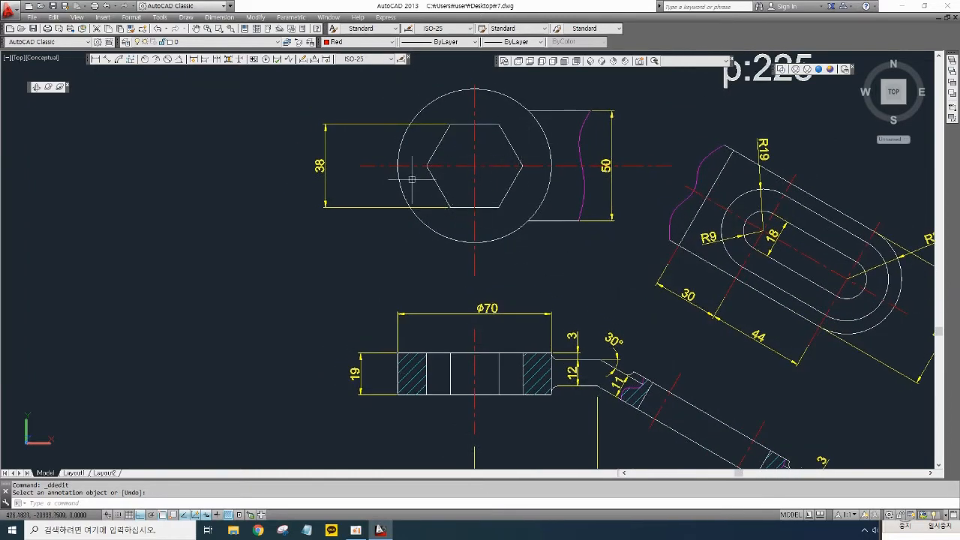
mouse_move(595, 356)
middle_down()
mouse_move(584, 336)
mouse_move(595, 282)
mouse_move(523, 292)
middle_up()
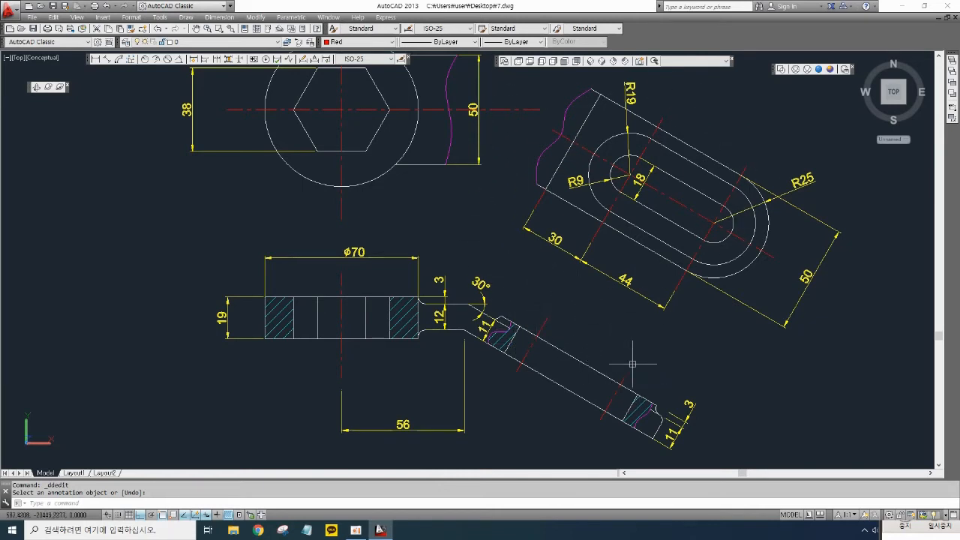
middle_drag(683, 363, 689, 345)
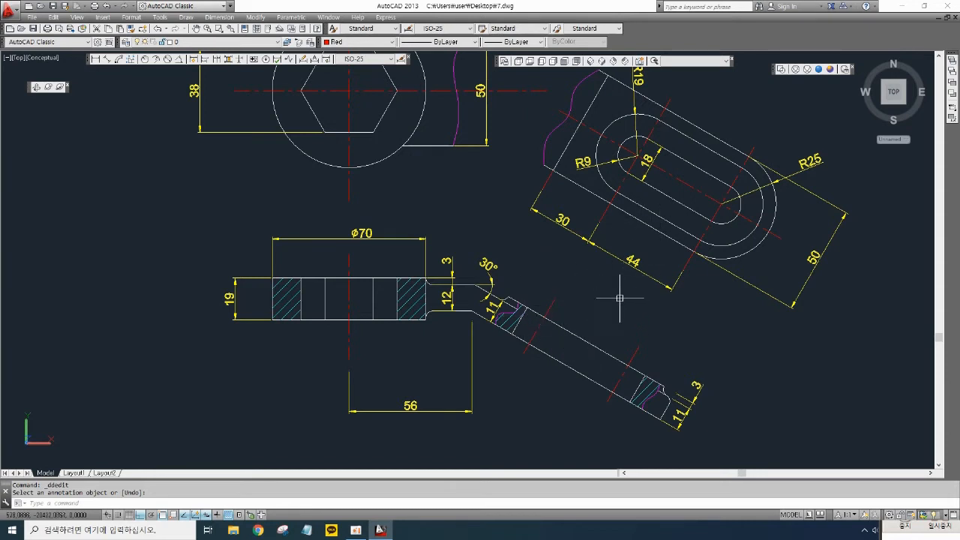
middle_drag(609, 295, 615, 307)
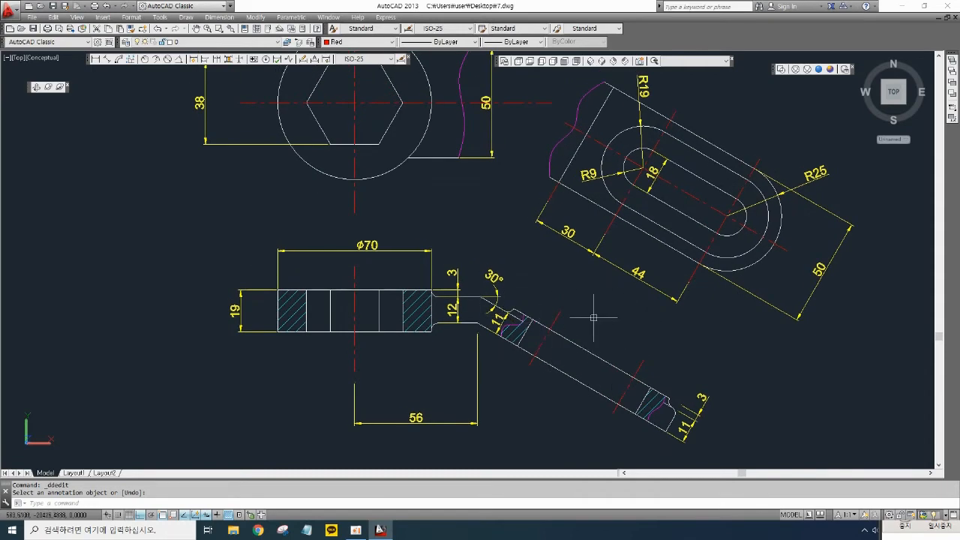
scroll(567, 323, down, 2)
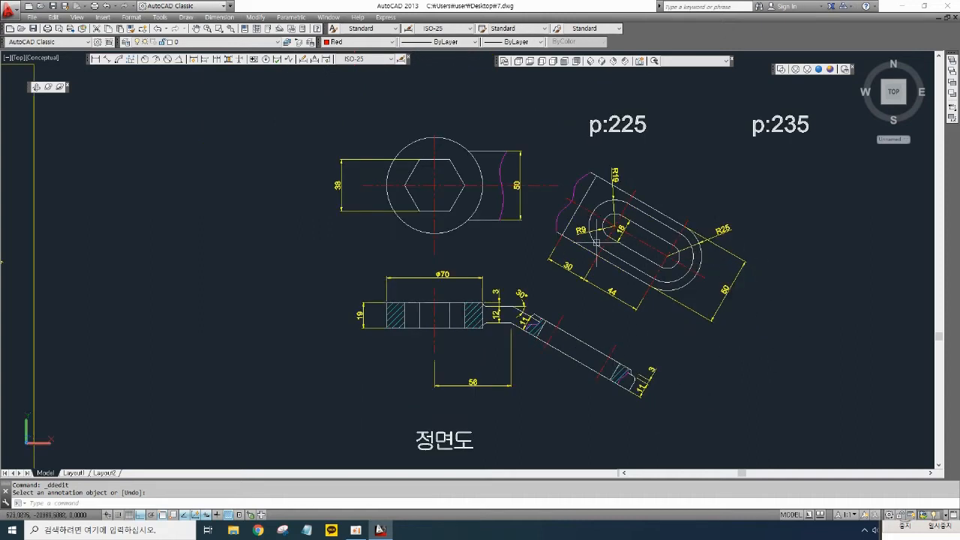
scroll(525, 260, up, 1)
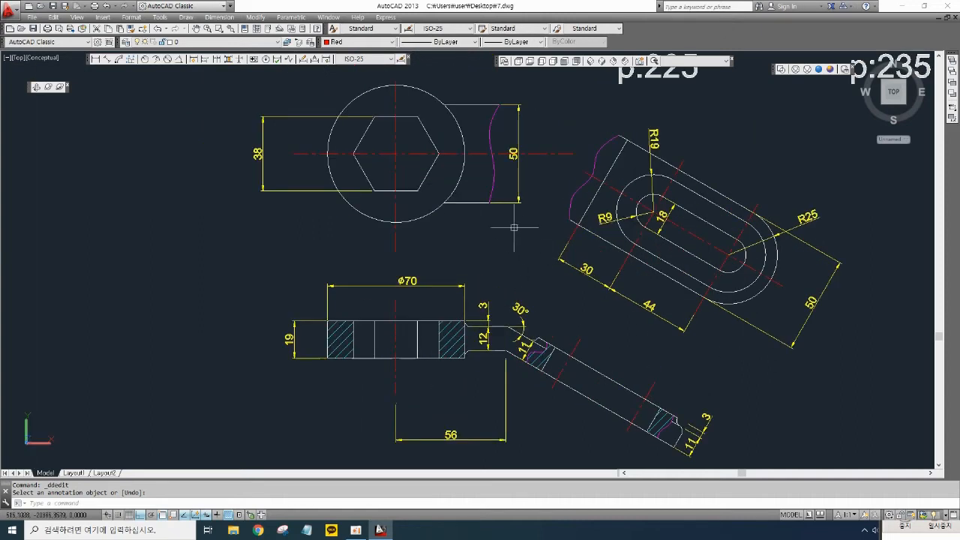
- Copy the top view of practice drawing 2, with its 38 and 50 dimensions, about 200 units to the left
middle_drag(539, 187, 619, 207)
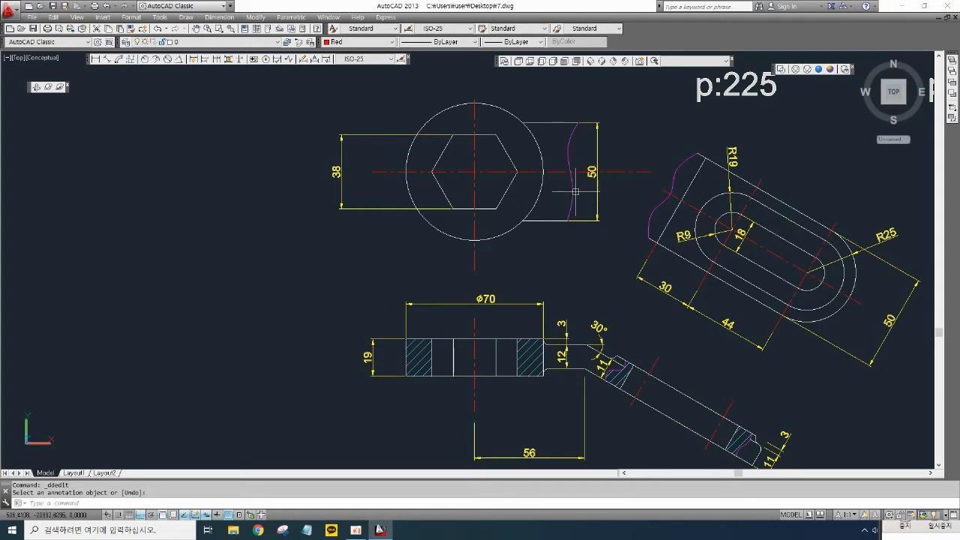
middle_drag(454, 188, 539, 216)
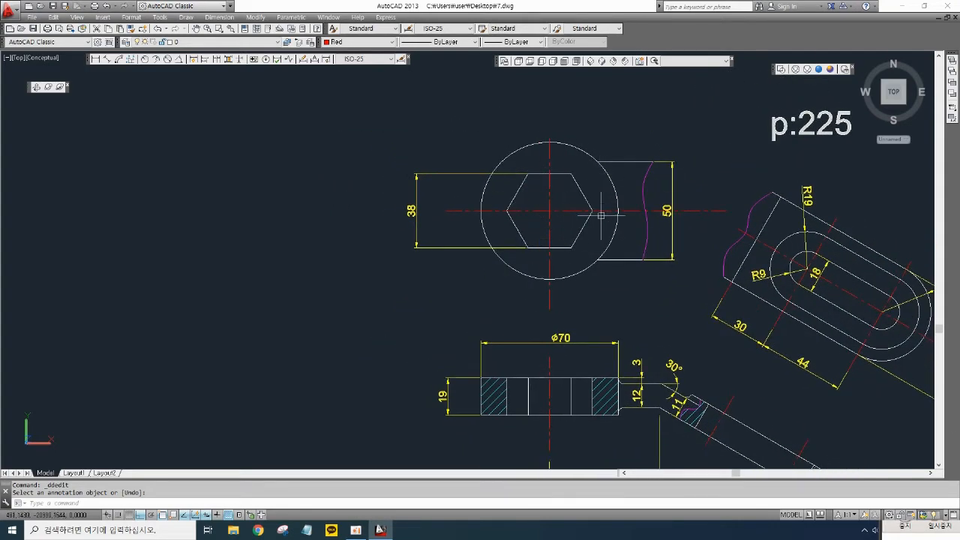
middle_drag(586, 181, 610, 187)
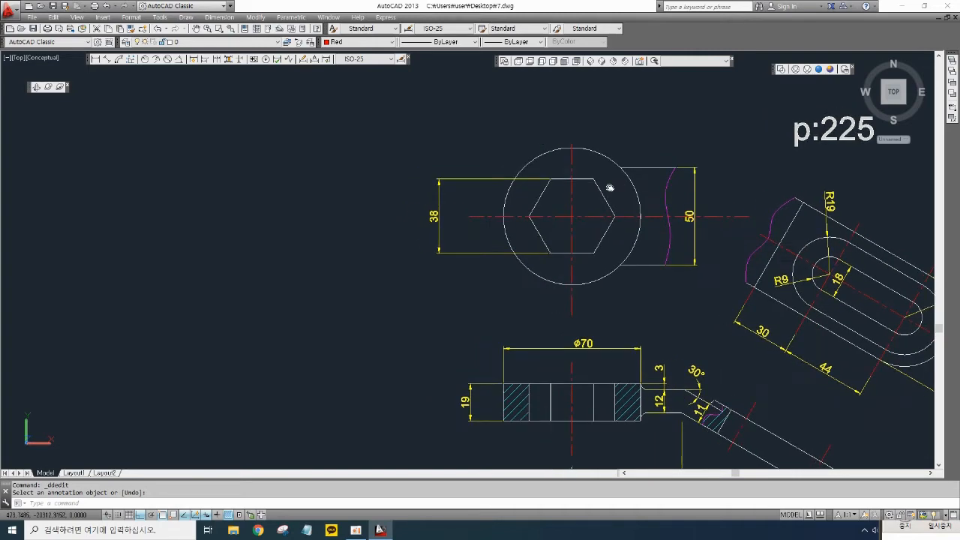
middle_drag(442, 222, 514, 194)
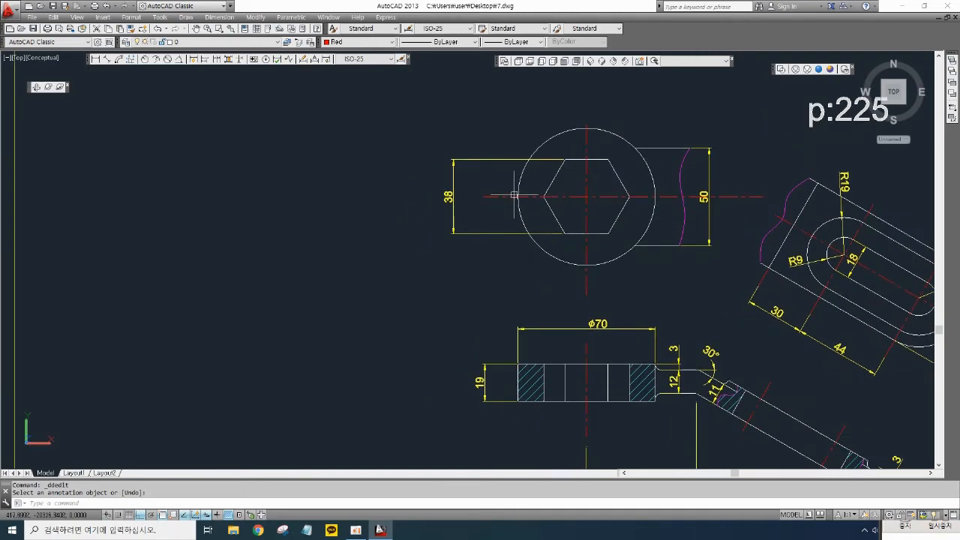
text(cp)
key(Return)
click(714, 287)
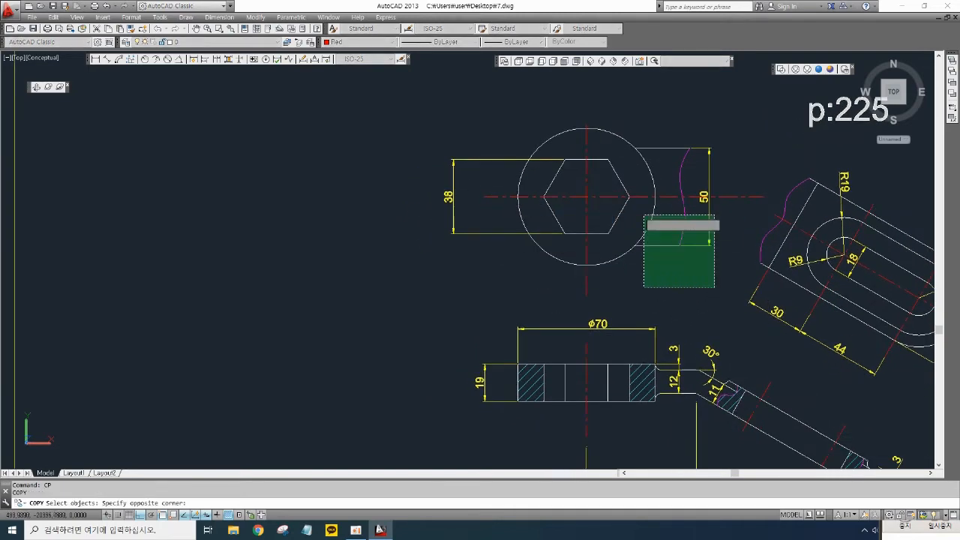
click(489, 119)
key(Return)
click(624, 196)
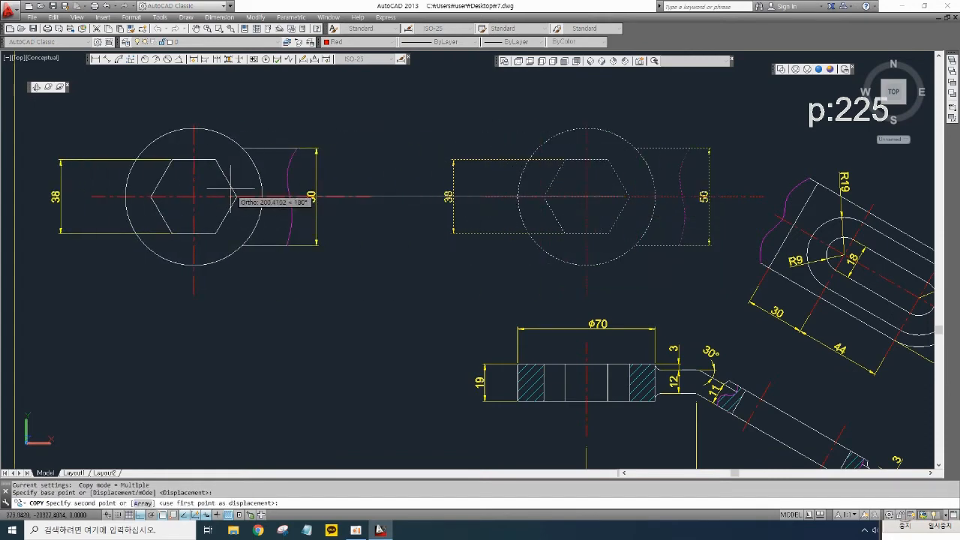
click(239, 188)
key(Return)
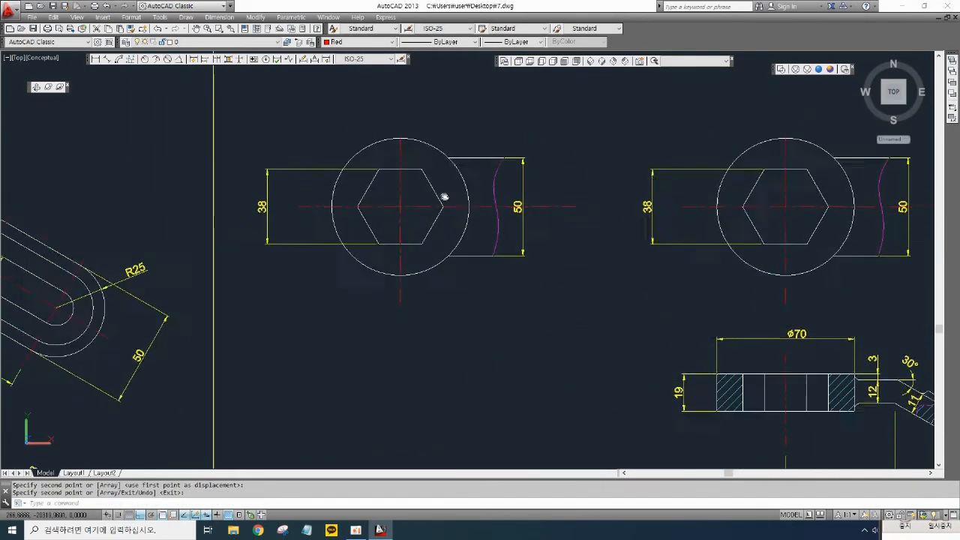
- Draw a circle of radius 19 centred on the hexagon's centre in the copied top view
scroll(342, 215, up, 2)
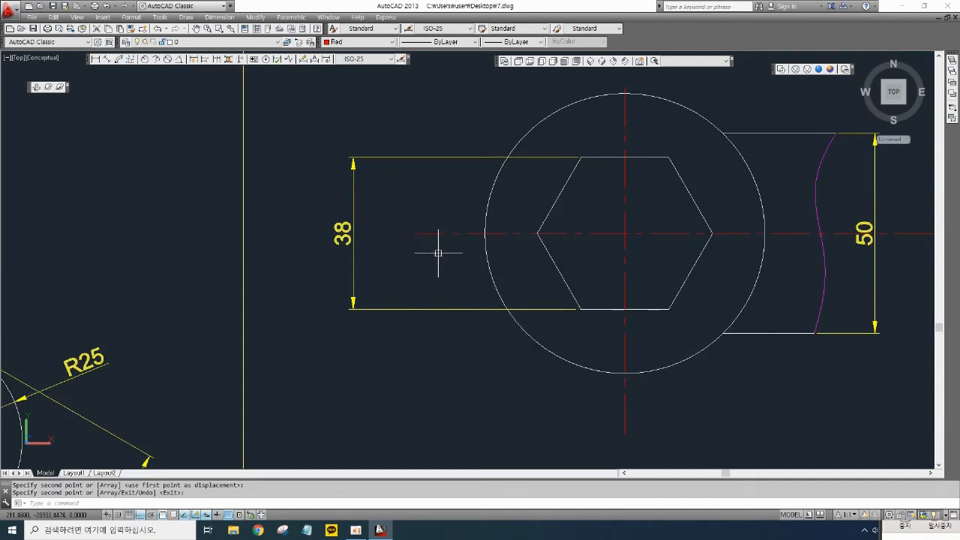
text(c)
key(Return)
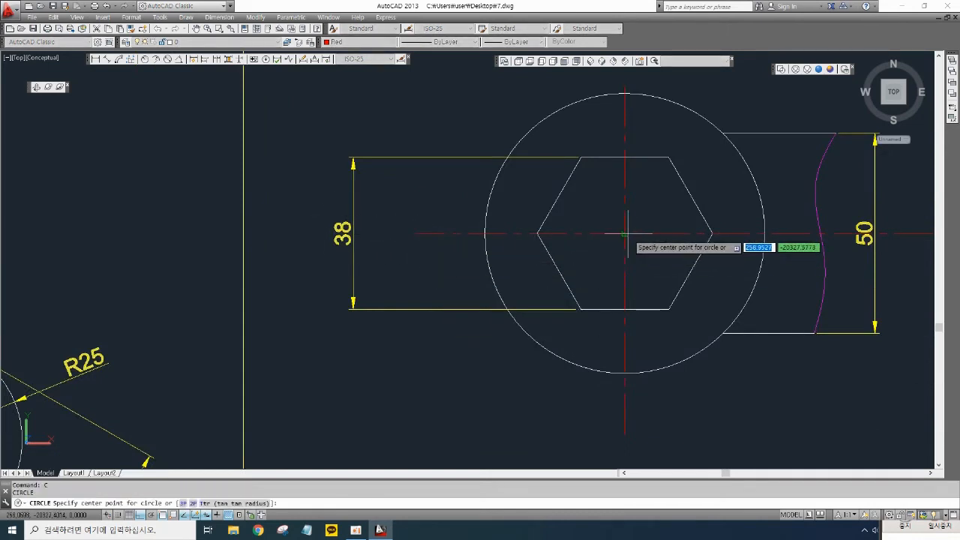
click(626, 233)
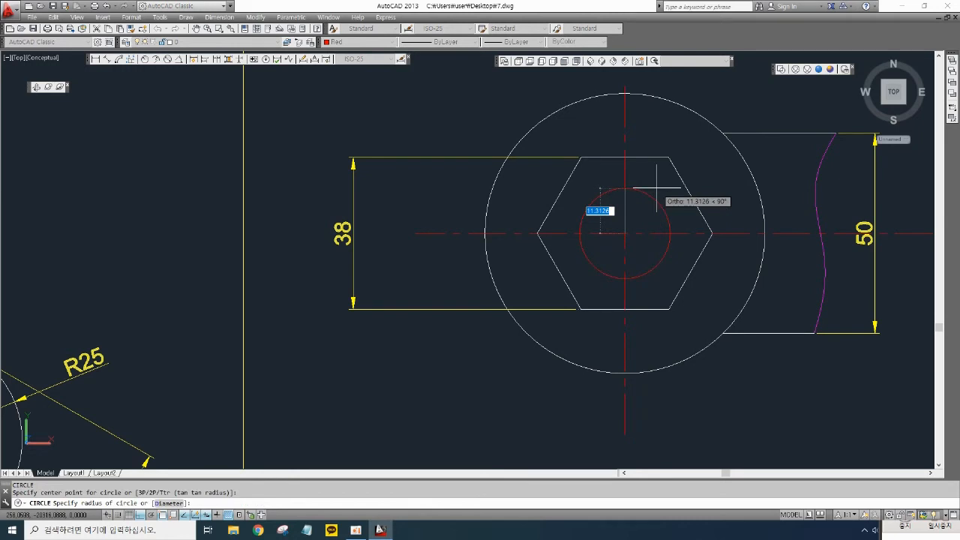
text(19)
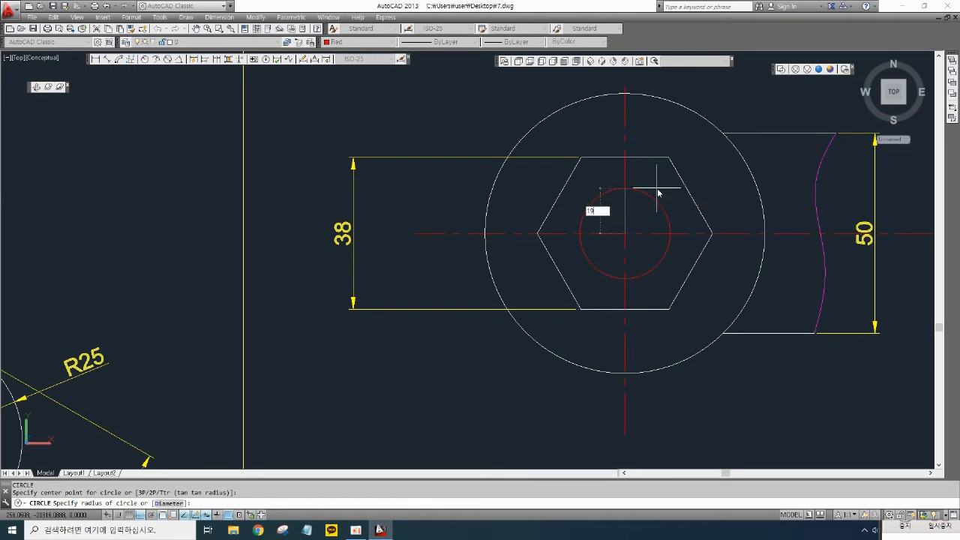
key(Return)
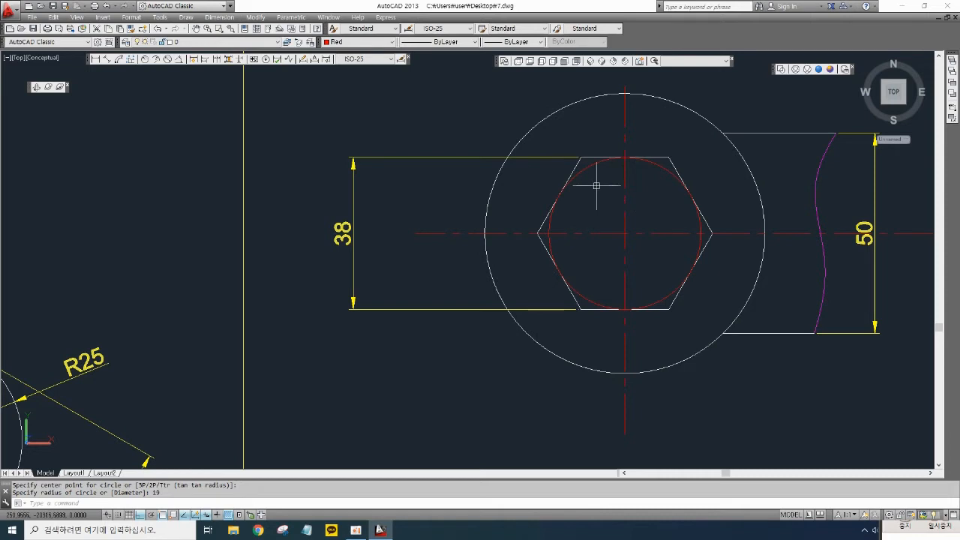
- Delete the original hexagon from the copied top view
click(592, 155)
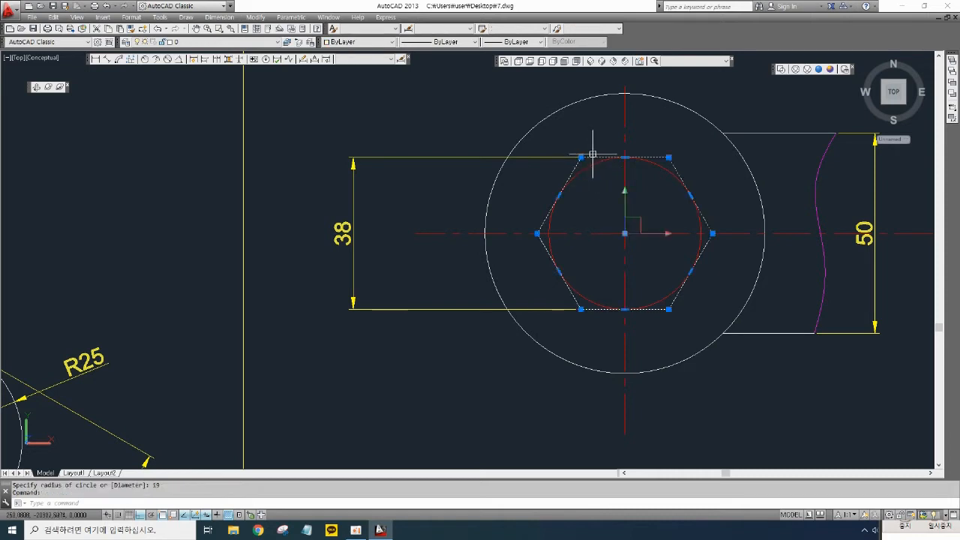
key(Delete)
middle_drag(607, 201, 601, 202)
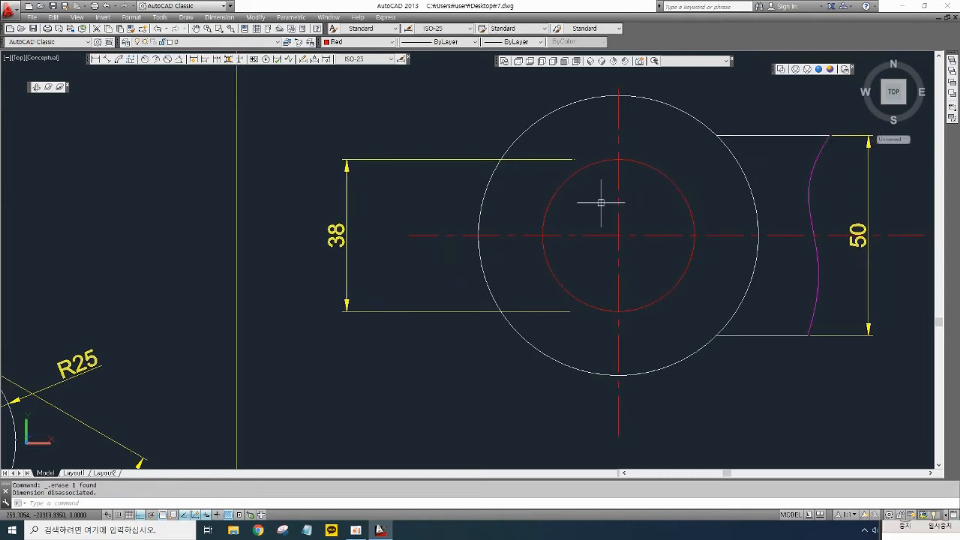
- Draw a six-sided polygon inscribed in the radius 19 circle at its centre, then undo it
text(p)
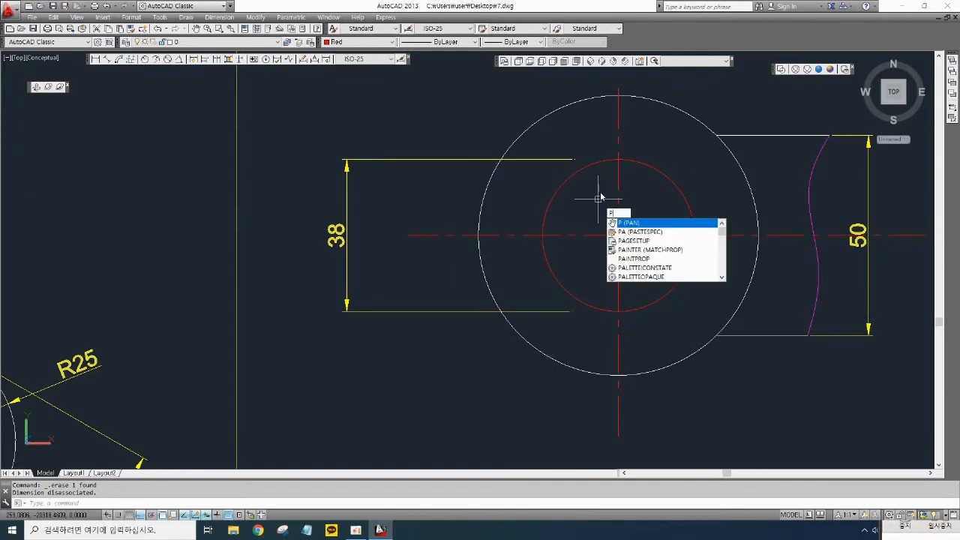
text(ol)
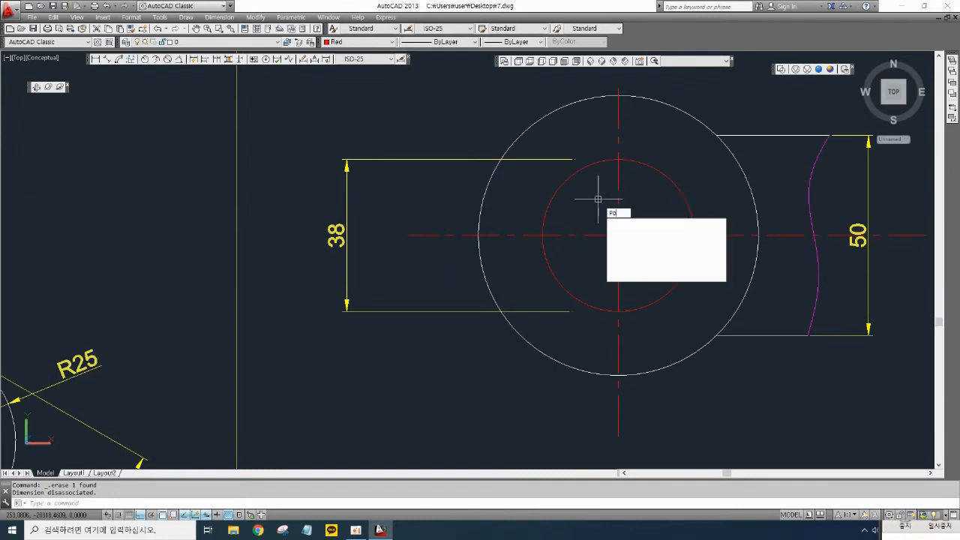
key(Return)
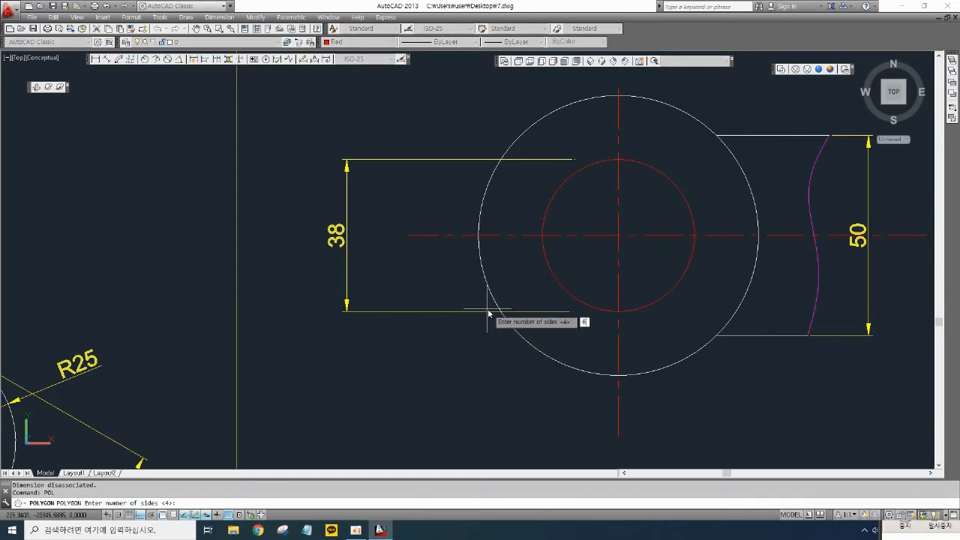
text(6)
key(Return)
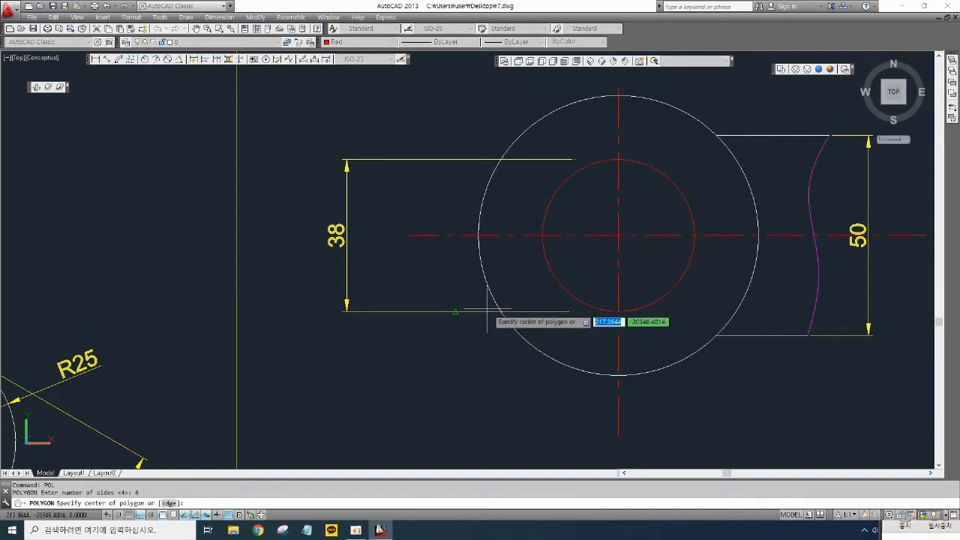
click(618, 236)
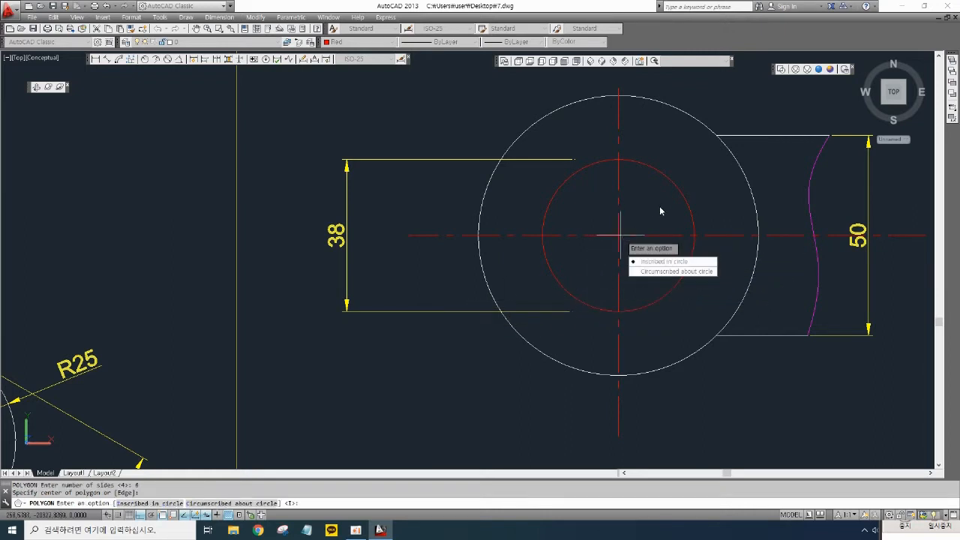
click(664, 261)
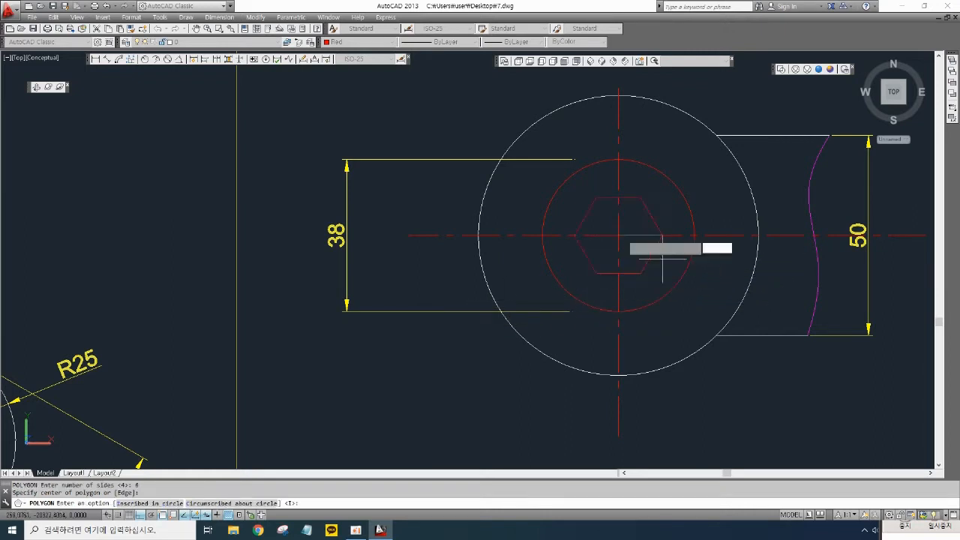
click(618, 159)
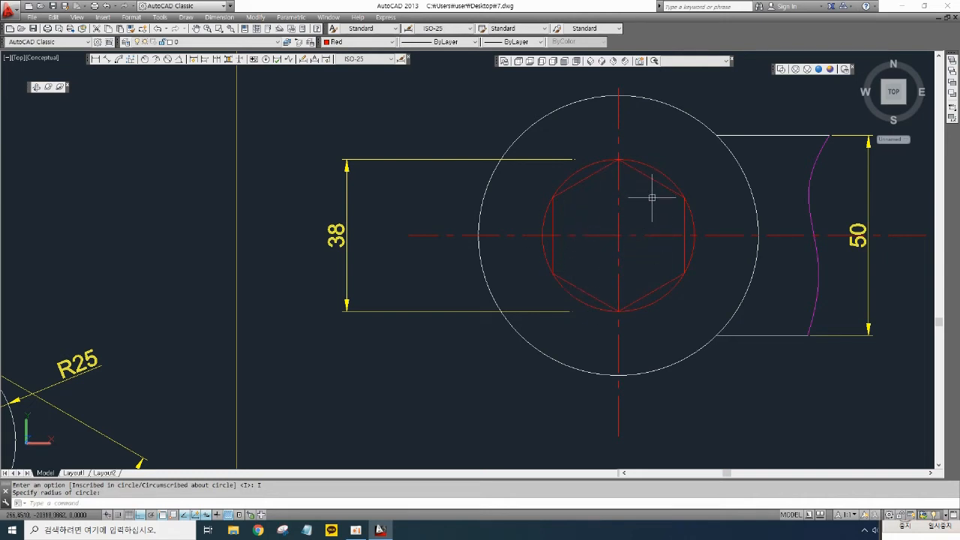
text(u)
key(Return)
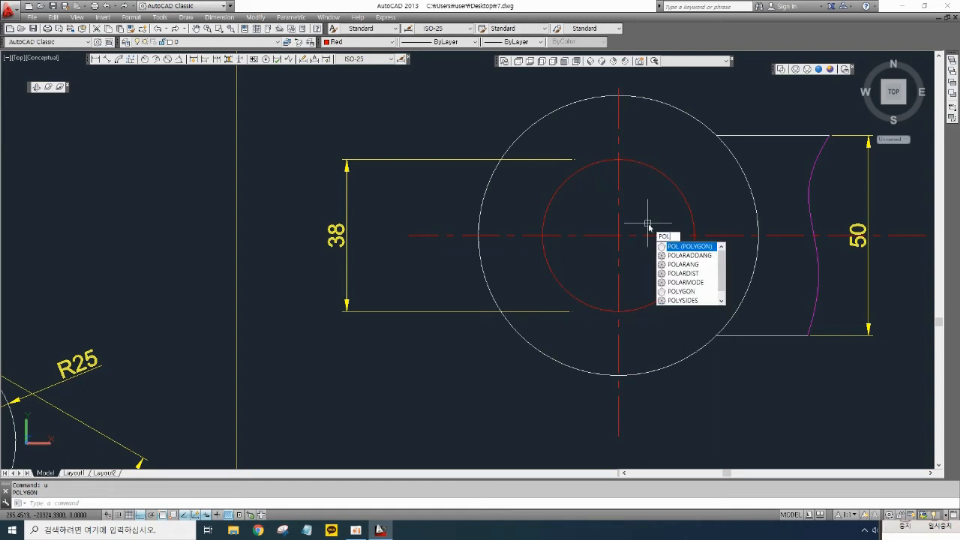
- Set the current drawing colour to Yellow
key(Escape)
click(371, 42)
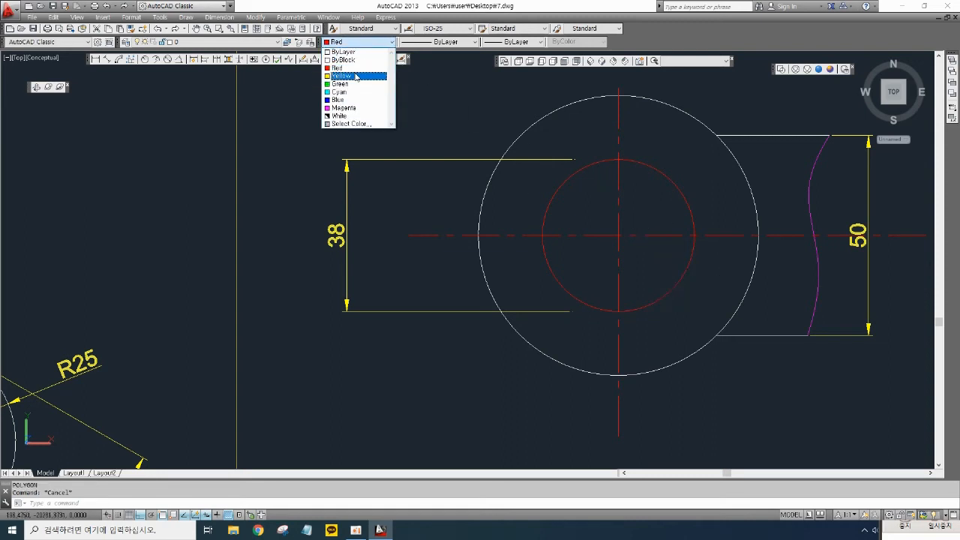
click(353, 76)
- Draw a six-sided polygon circumscribed about a circle at the circle's centre, then delete it
text(pol)
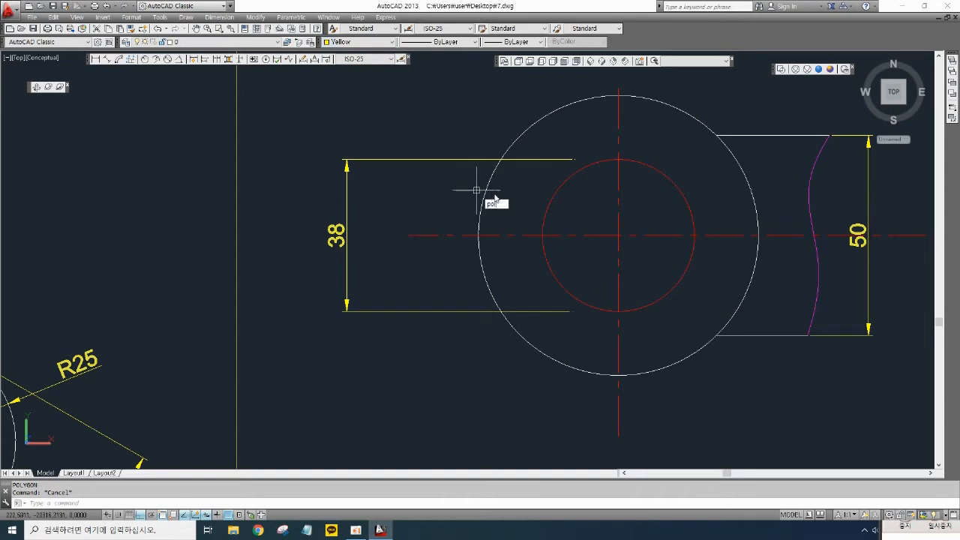
key(Return)
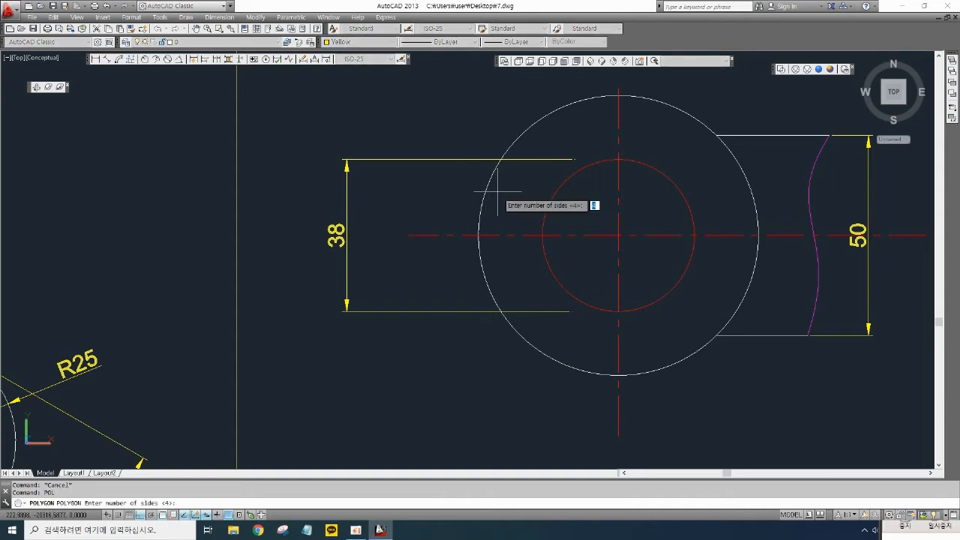
text(6)
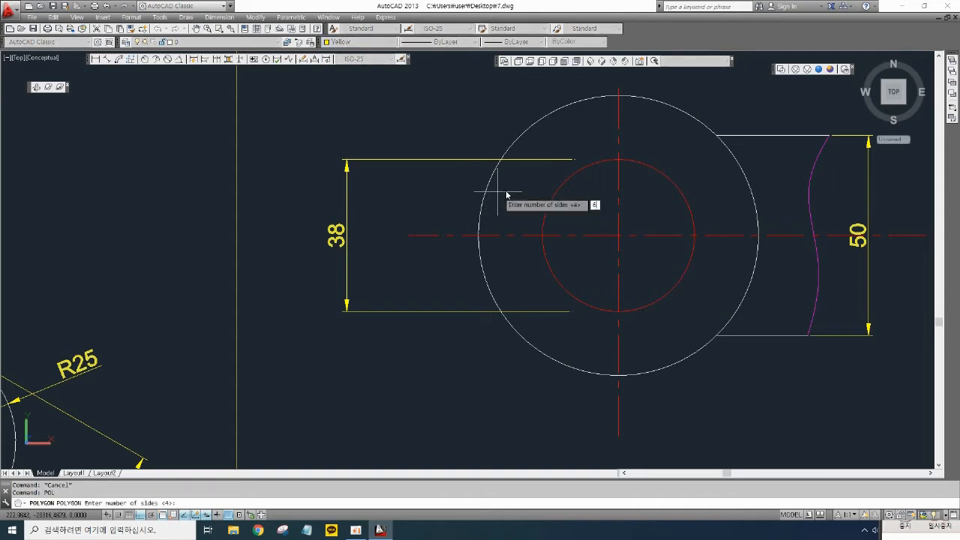
key(Return)
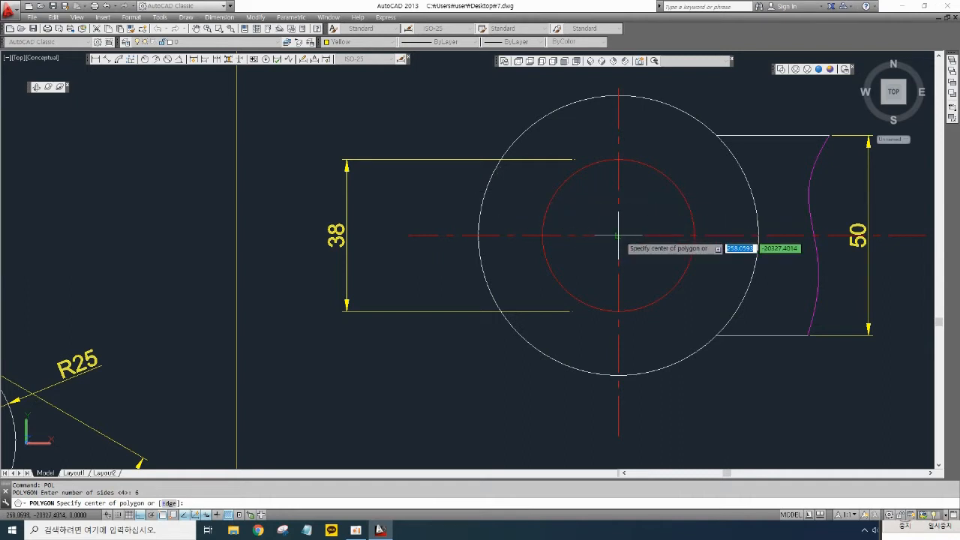
click(619, 236)
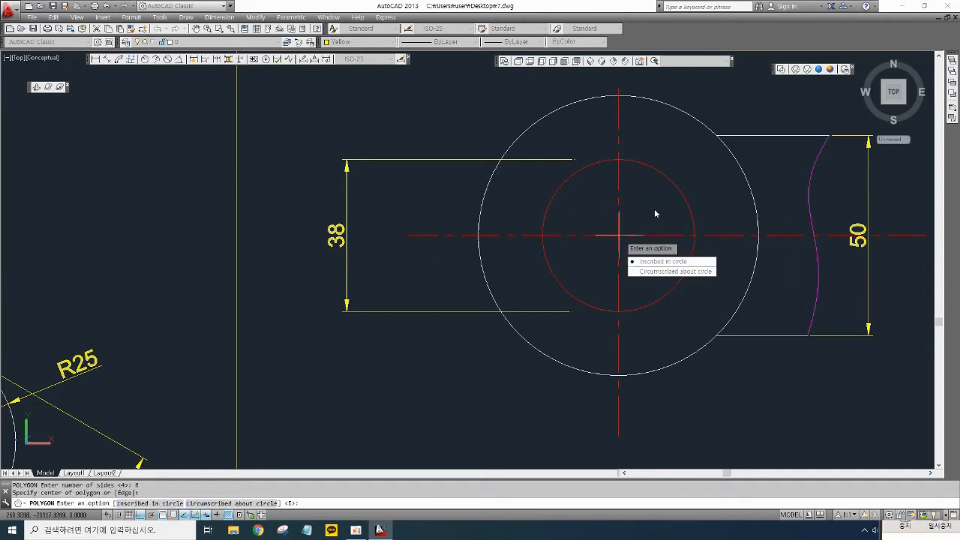
click(662, 261)
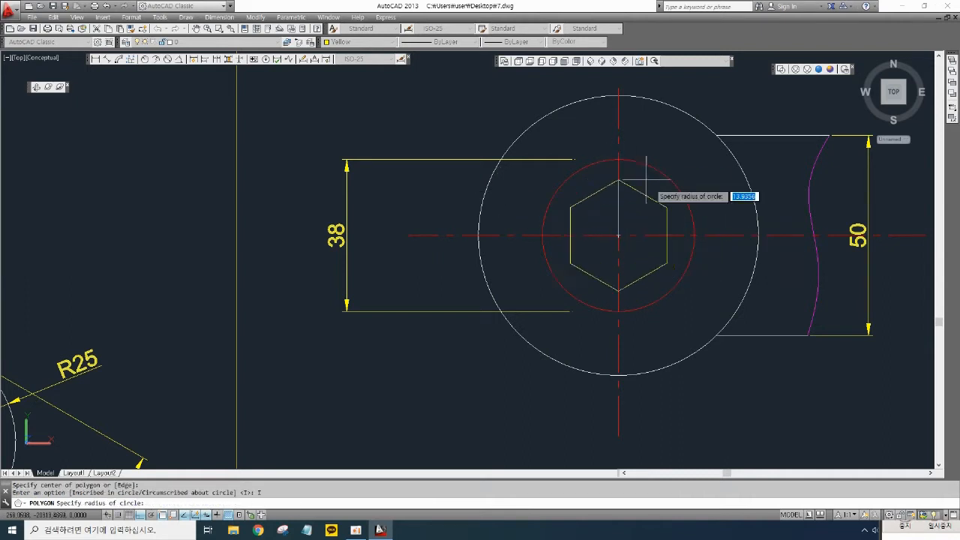
click(693, 236)
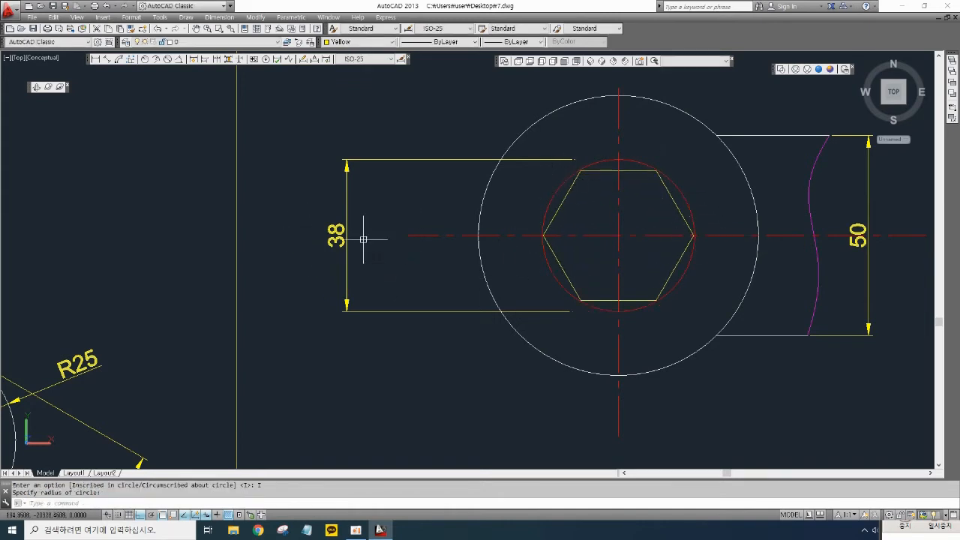
click(680, 218)
key(Delete)
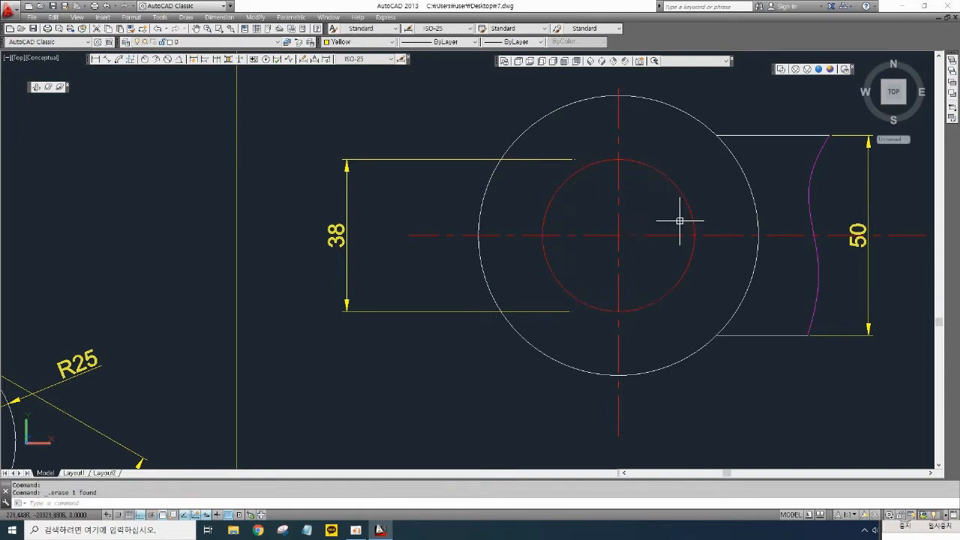
- Draw a six-sided polygon circumscribed about the radius 19 circle, centred on it, with radius to its top quadrant
text(pol)
key(Return)
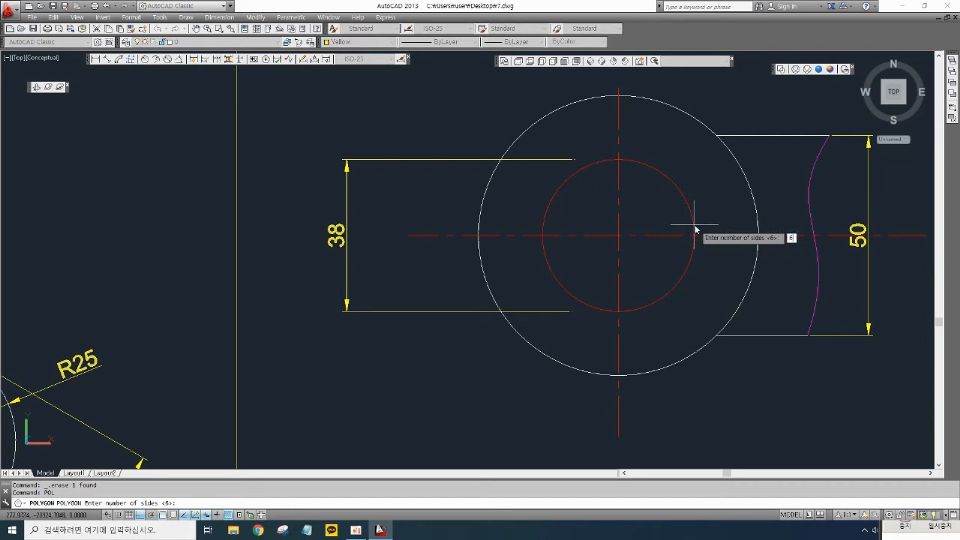
key(Return)
click(620, 232)
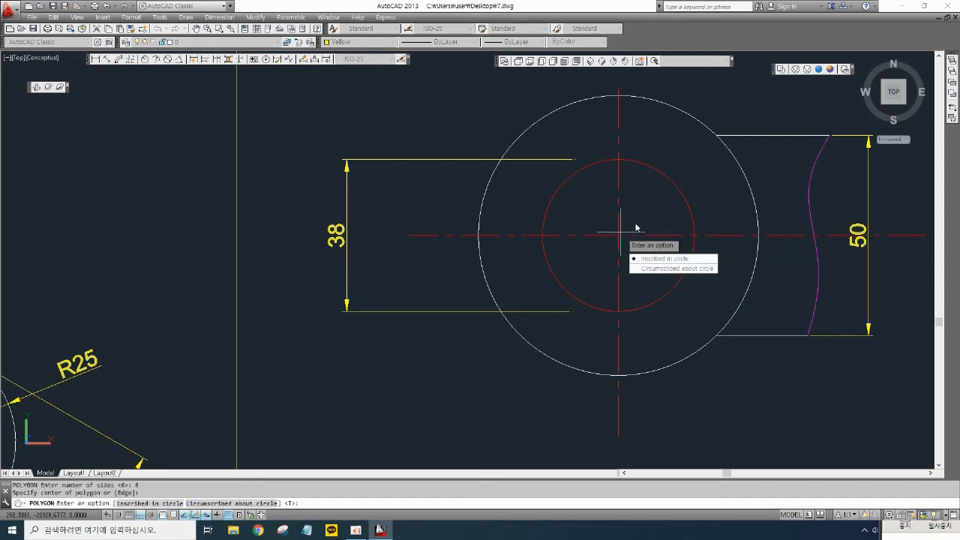
click(657, 270)
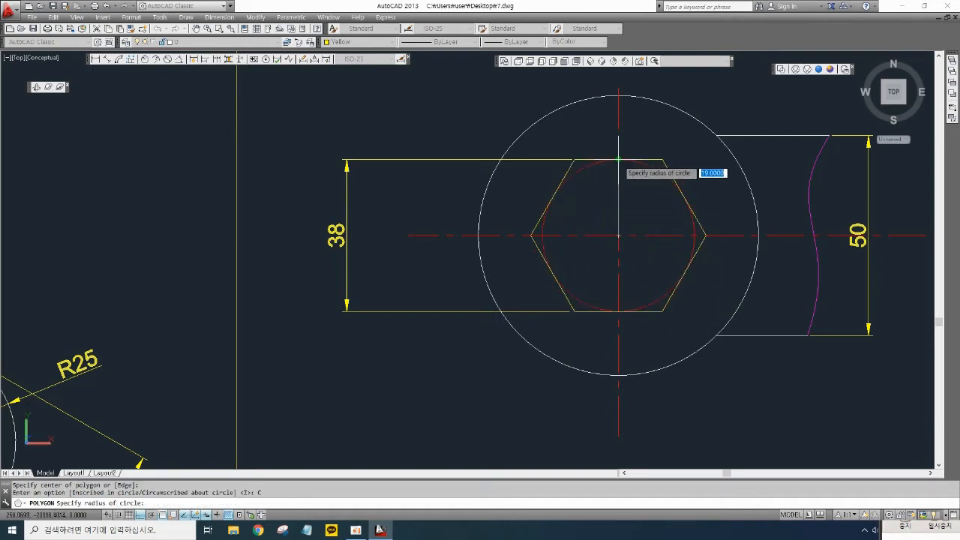
click(618, 159)
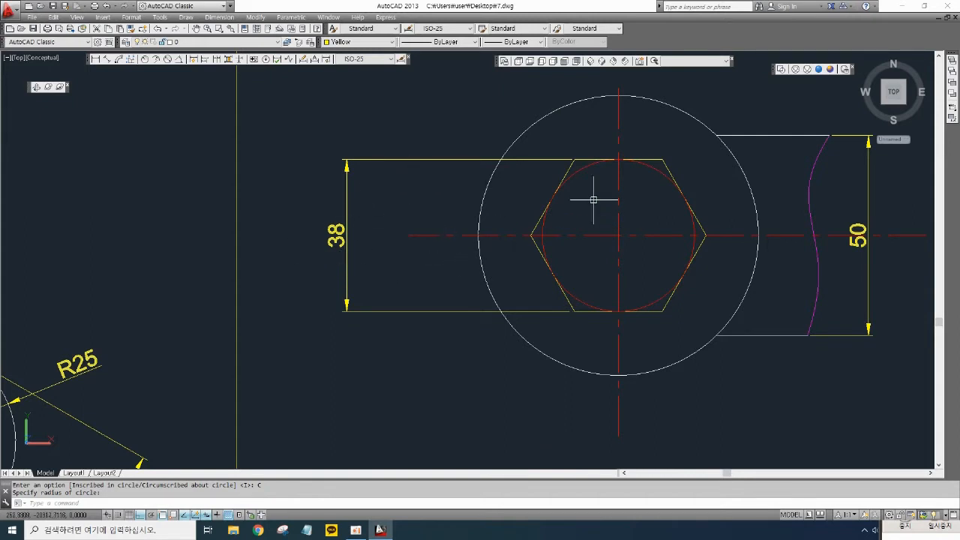
- Add a radius dimension to the radius 19 circle, placed above it toward the upper left
mouse_move(467, 177)
middle_down()
mouse_move(452, 220)
mouse_move(403, 210)
middle_up()
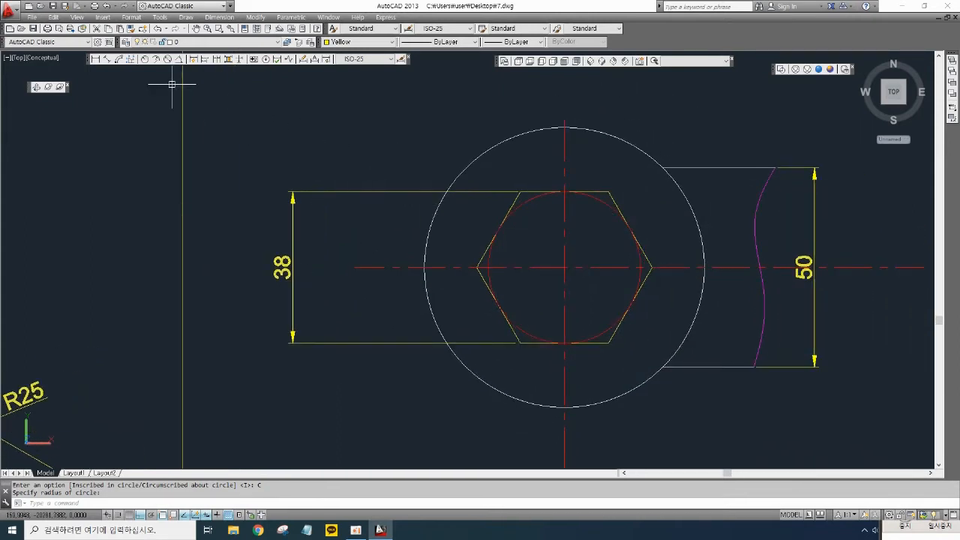
click(149, 63)
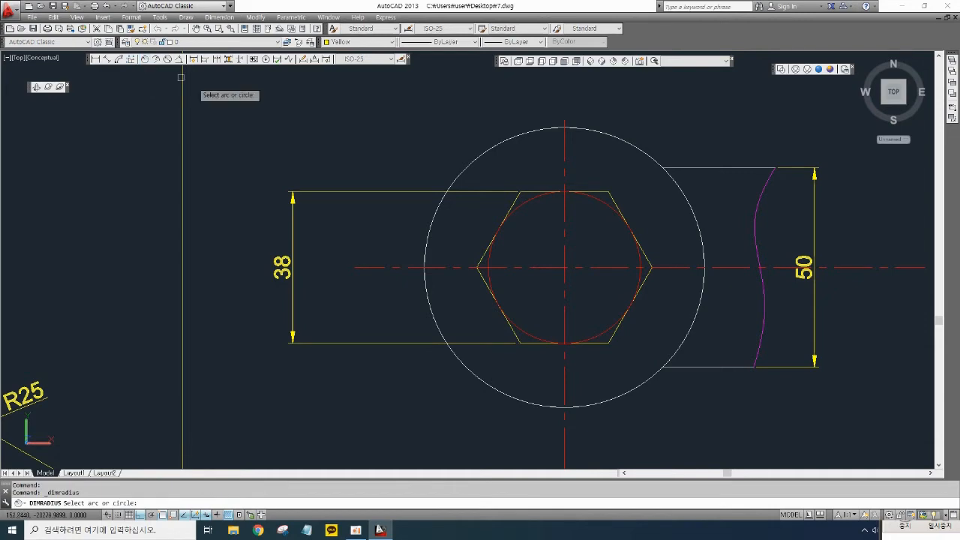
click(521, 196)
click(480, 126)
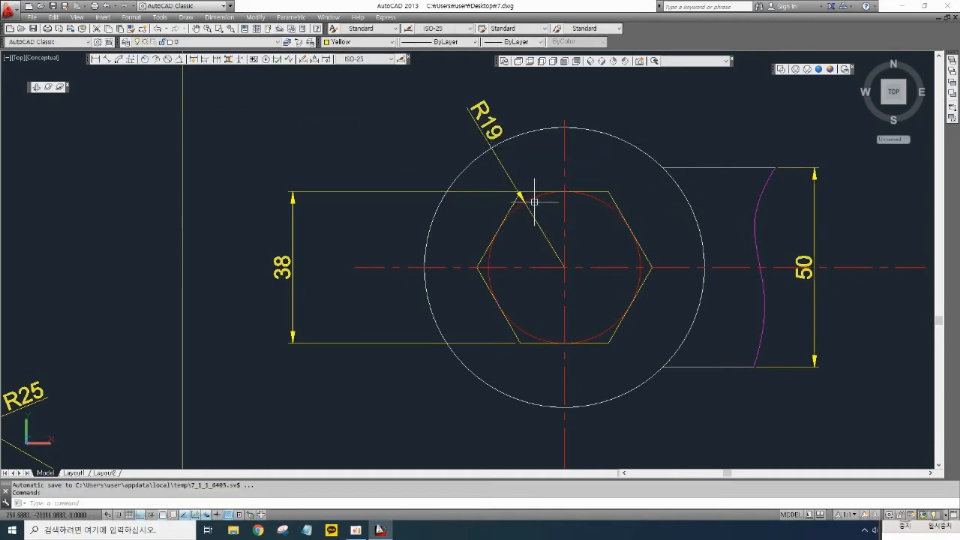
scroll(576, 226, down, 5)
mouse_move(582, 221)
middle_down()
mouse_move(497, 155)
mouse_move(388, 200)
middle_up()
middle_drag(537, 212, 425, 177)
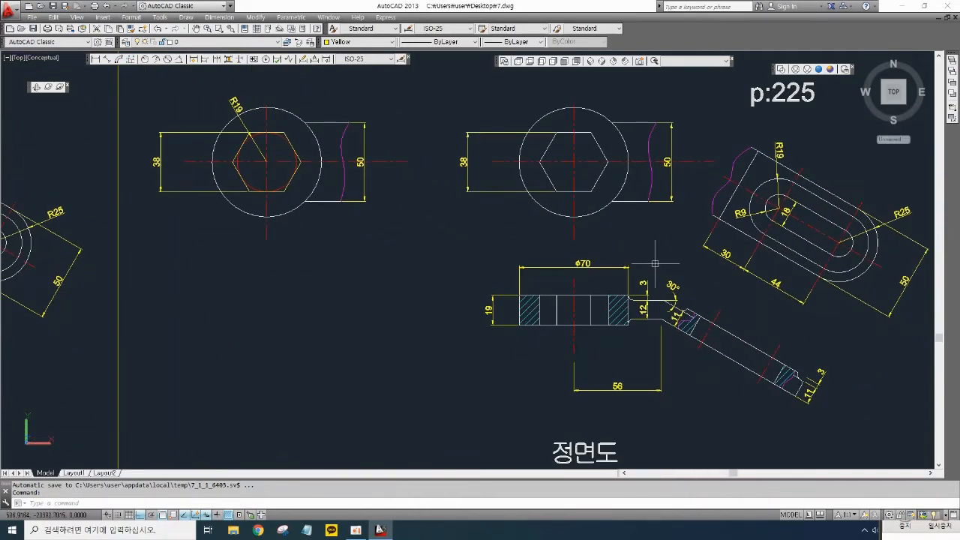
middle_drag(620, 246, 584, 207)
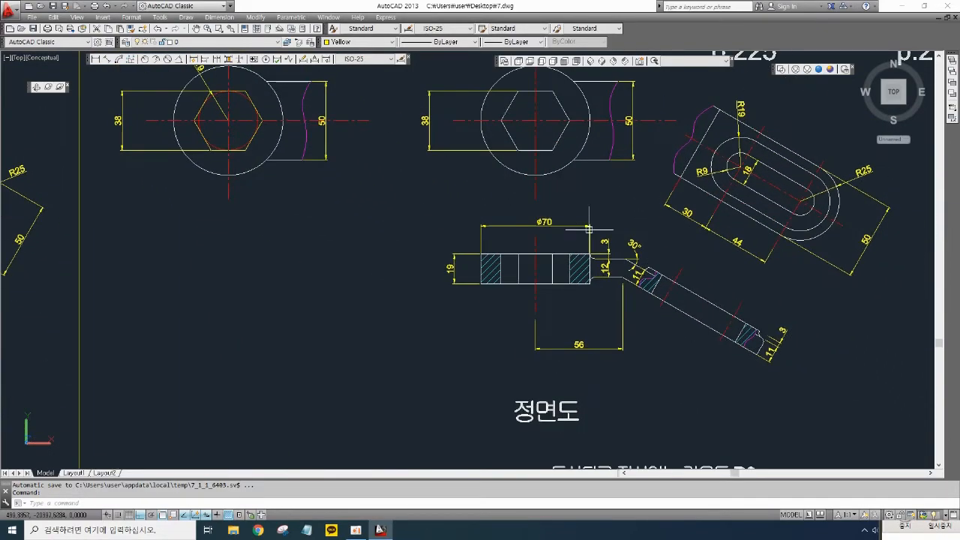
middle_drag(685, 318, 605, 362)
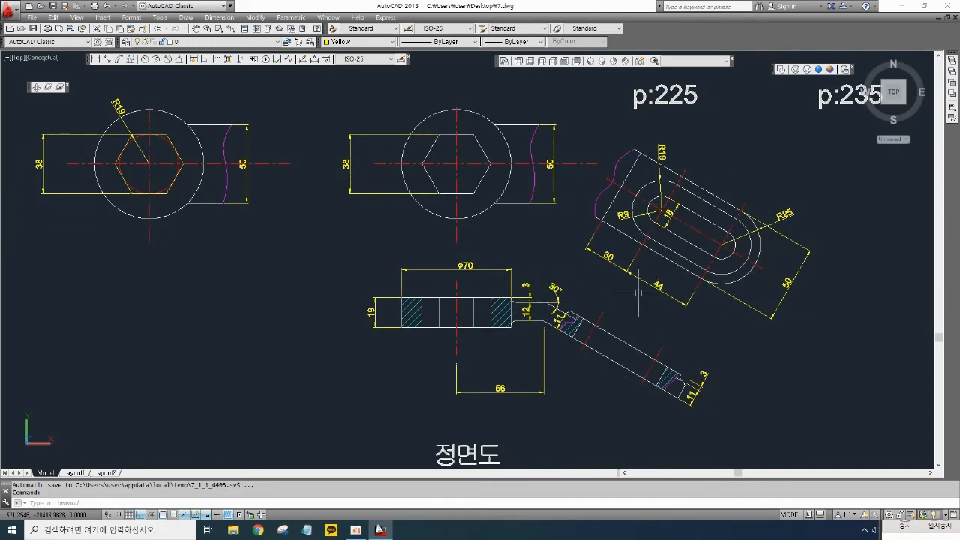
mouse_move(639, 292)
middle_down()
mouse_move(617, 317)
mouse_move(557, 295)
mouse_move(612, 272)
middle_up()
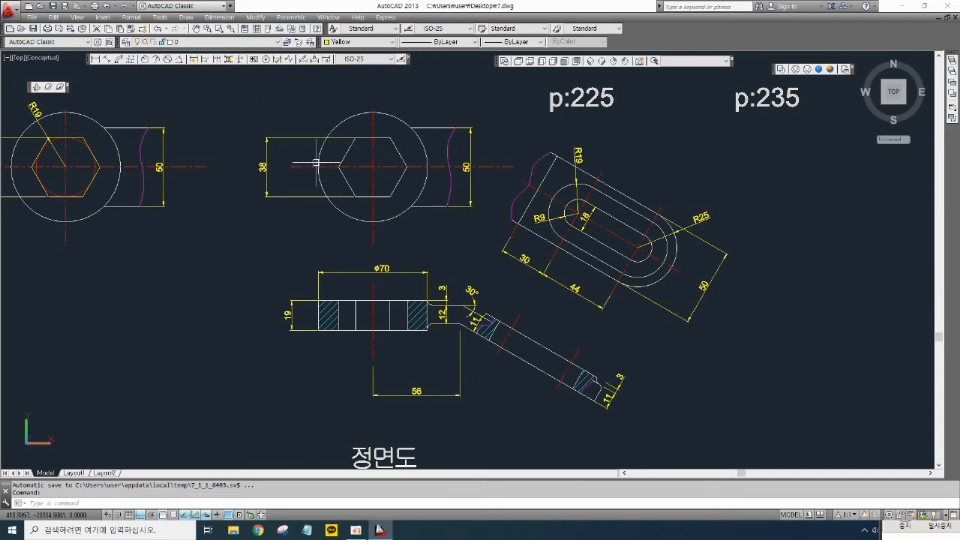
- Offset the cross line through the slot's rounded-end centre 25 units outward toward the part's end
scroll(630, 279, up, 2)
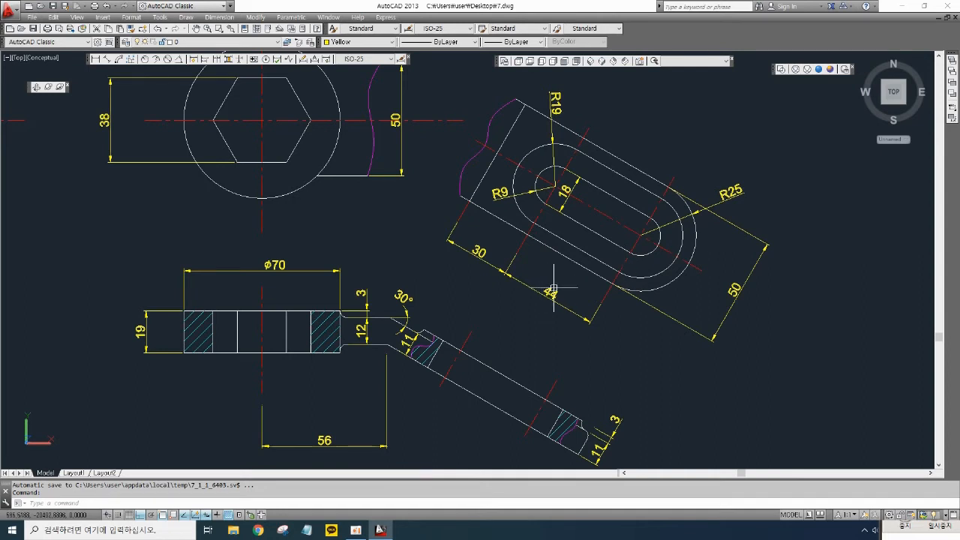
text(c)
key(Return)
text(25)
key(Return)
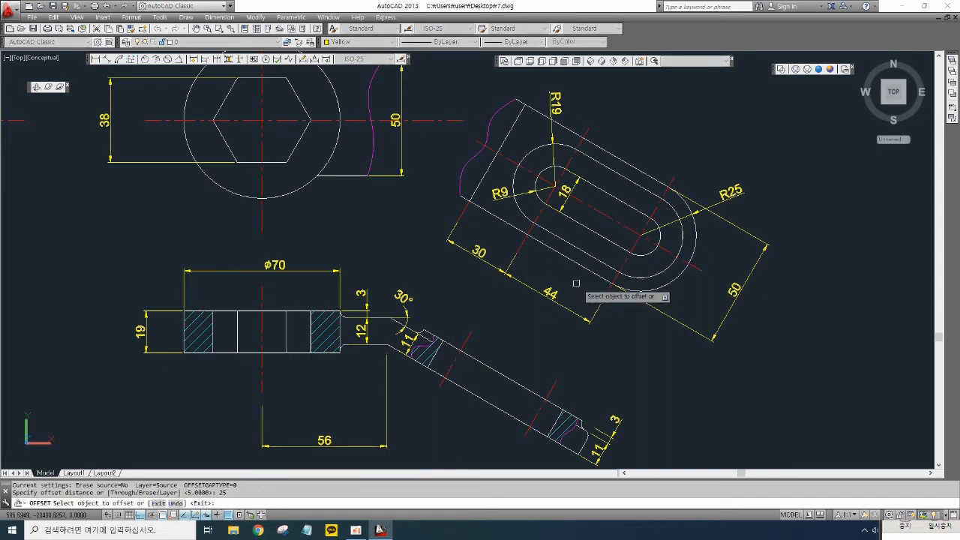
click(635, 245)
click(700, 288)
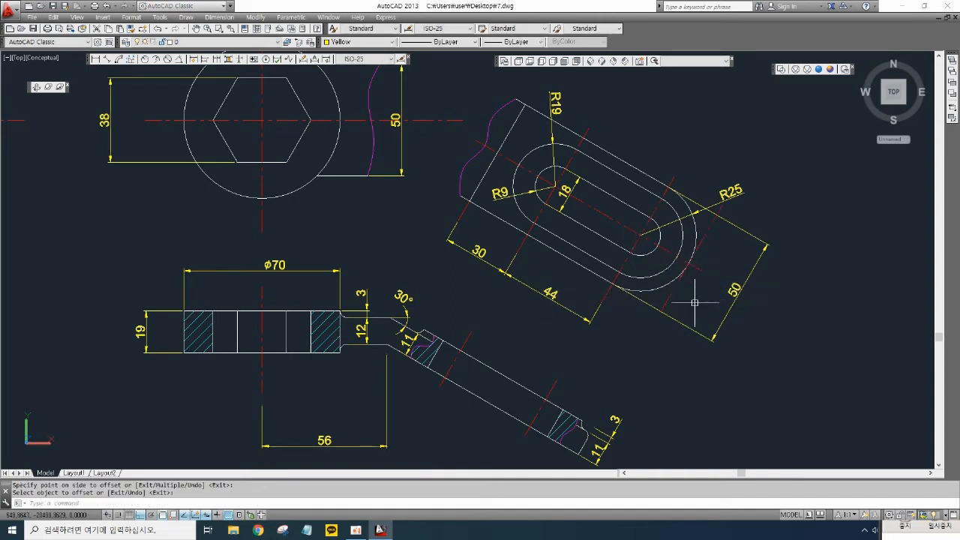
- Add an aligned dimension of 25 along the part's lower edge from the 44 dimension to the new end line
scroll(654, 326, up, 2)
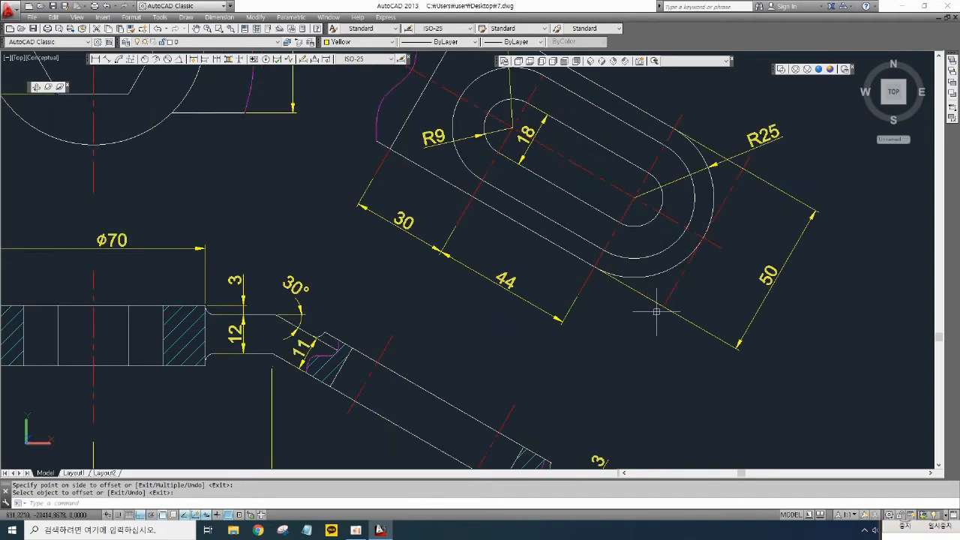
middle_drag(655, 328, 660, 359)
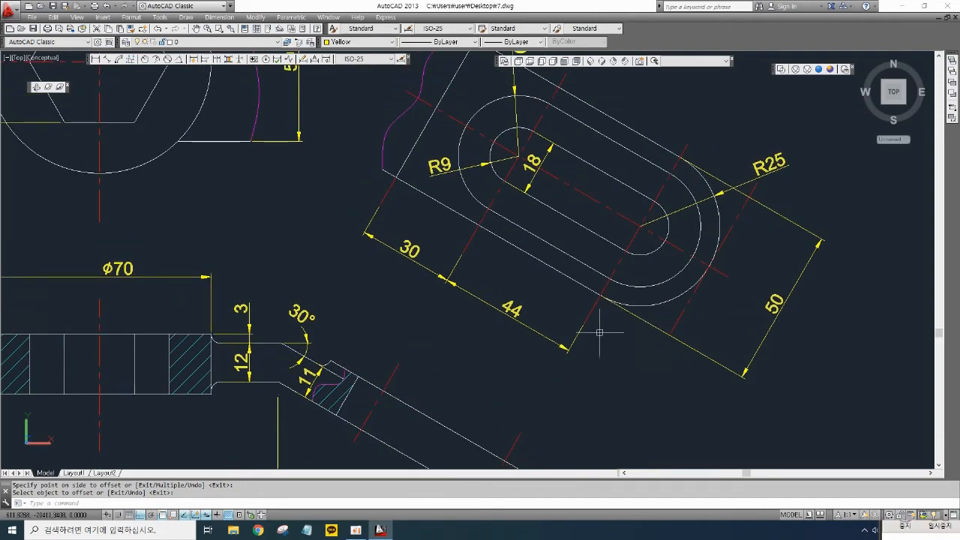
click(108, 61)
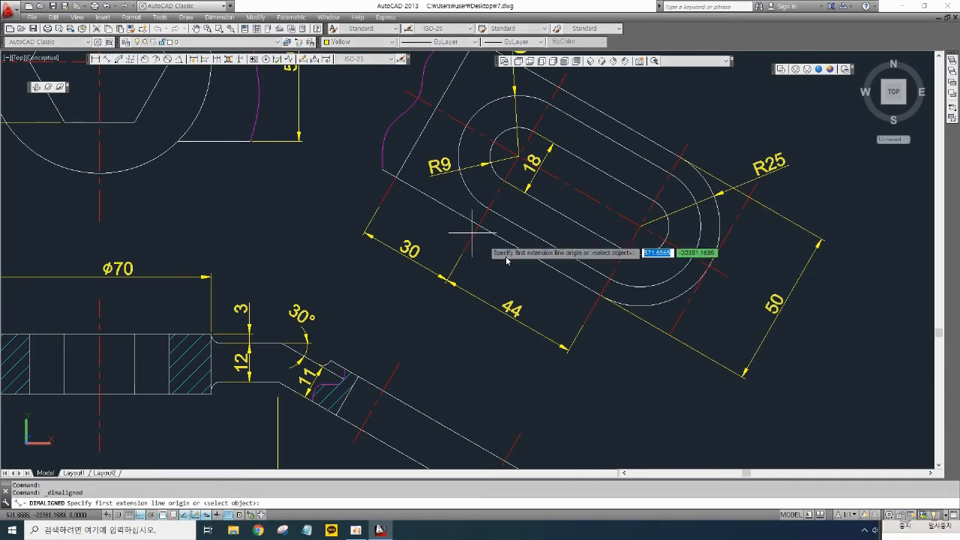
click(600, 296)
click(669, 335)
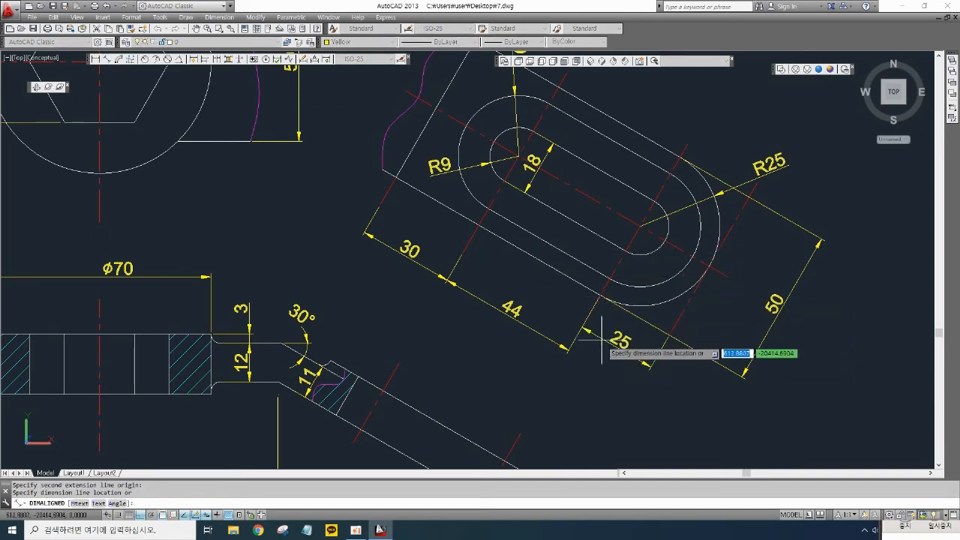
click(570, 349)
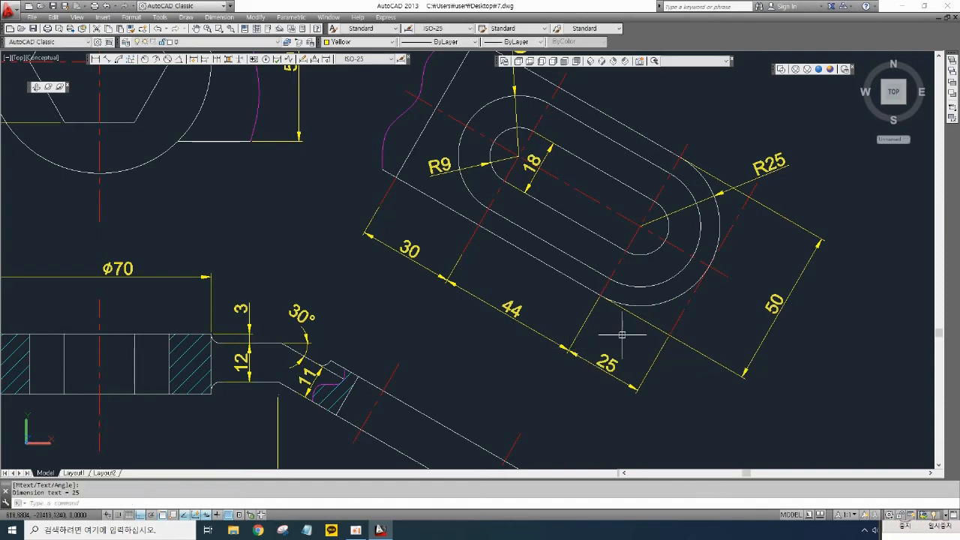
- Add an aligned overall-length dimension of 99 below the 44 and 25 dimensions of the tilted view
middle_drag(622, 332, 645, 350)
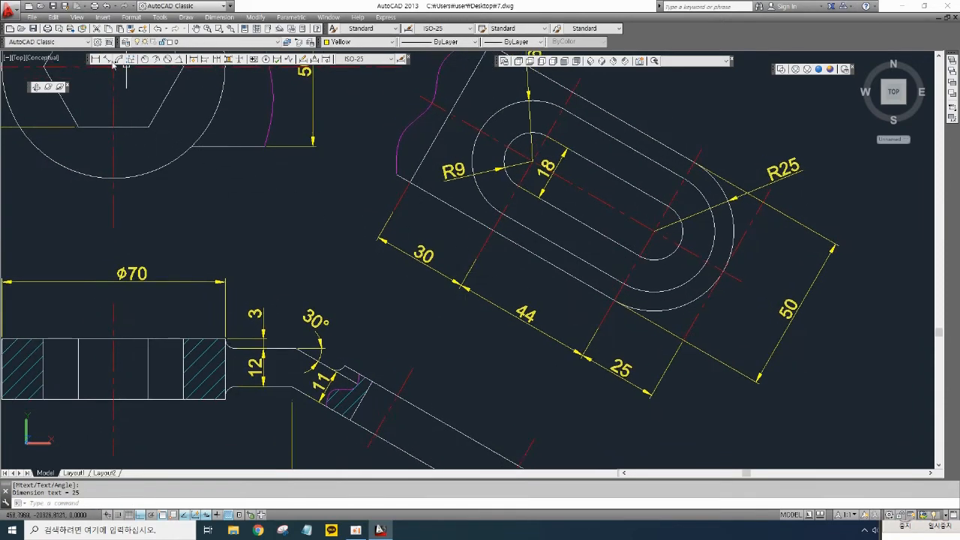
click(107, 60)
click(392, 213)
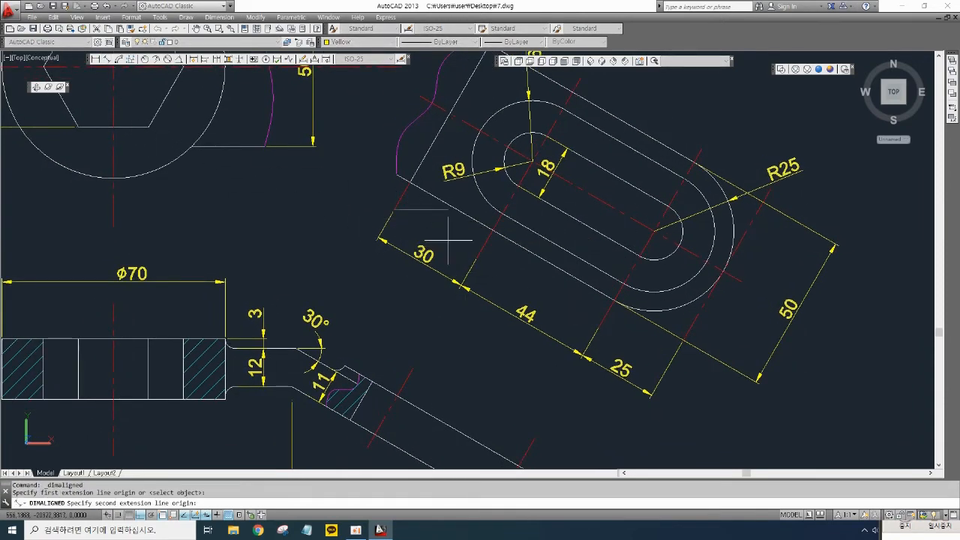
click(664, 373)
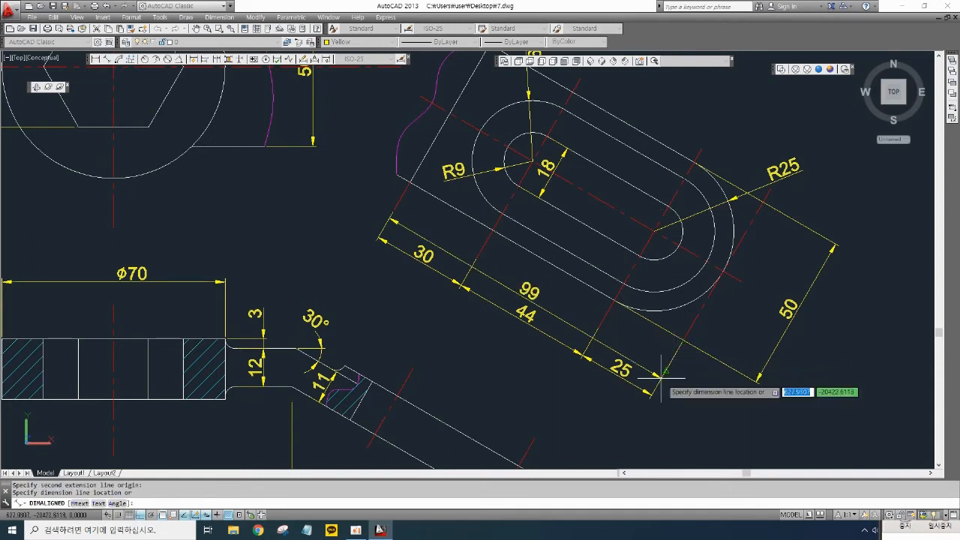
click(593, 405)
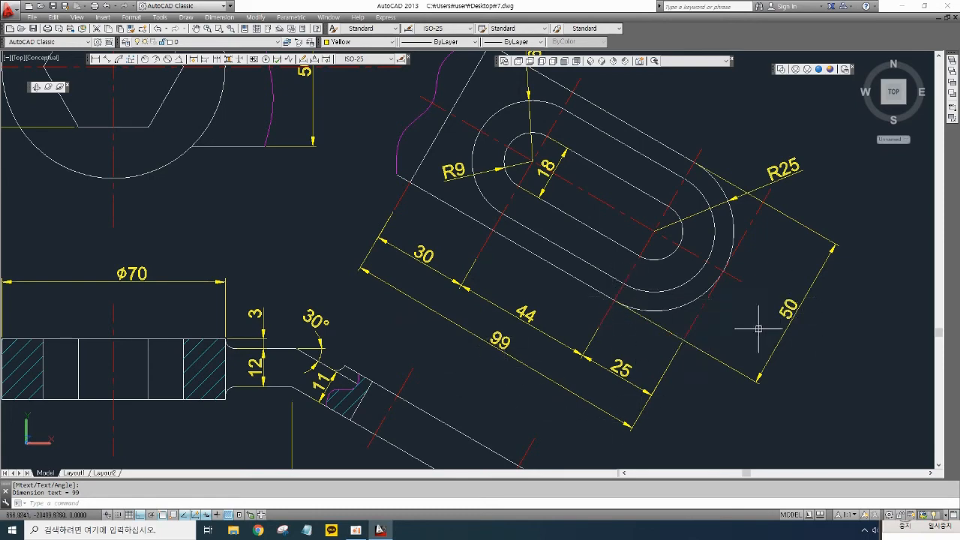
- Draw a closed 99 by 50 rectangle with the Line tool in empty space right of the views
scroll(460, 327, down, 4)
middle_drag(580, 338, 456, 325)
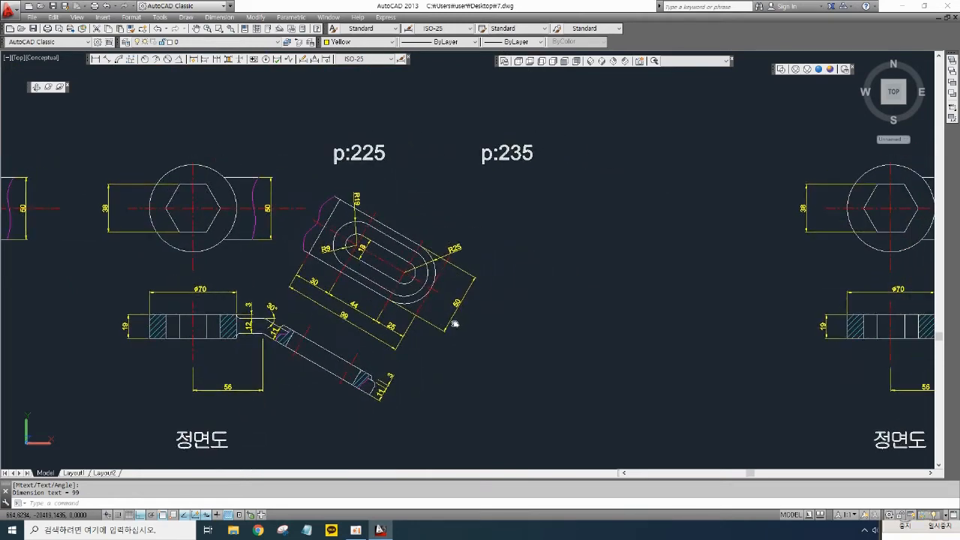
mouse_move(537, 339)
middle_down()
mouse_move(632, 265)
mouse_move(588, 273)
middle_up()
scroll(590, 270, up, 2)
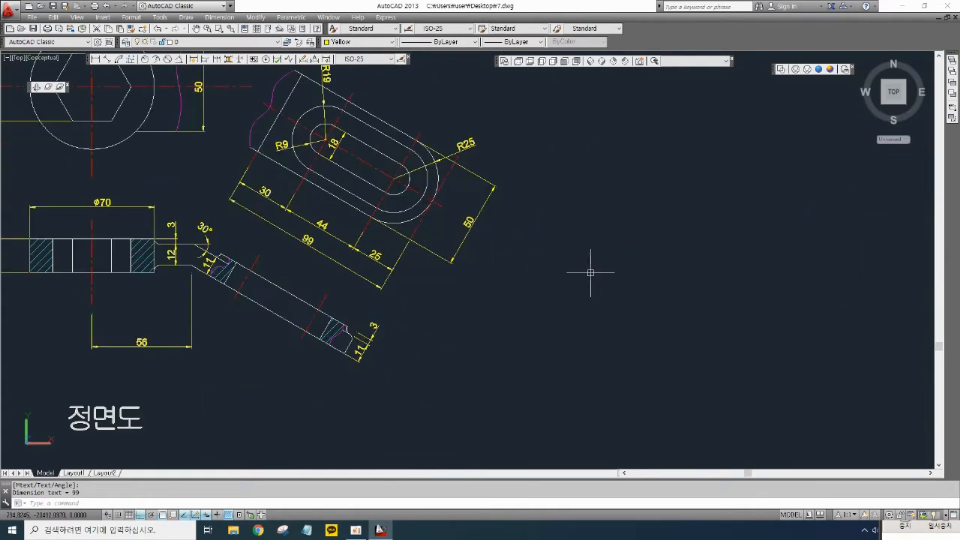
key(l)
key(Return)
click(593, 215)
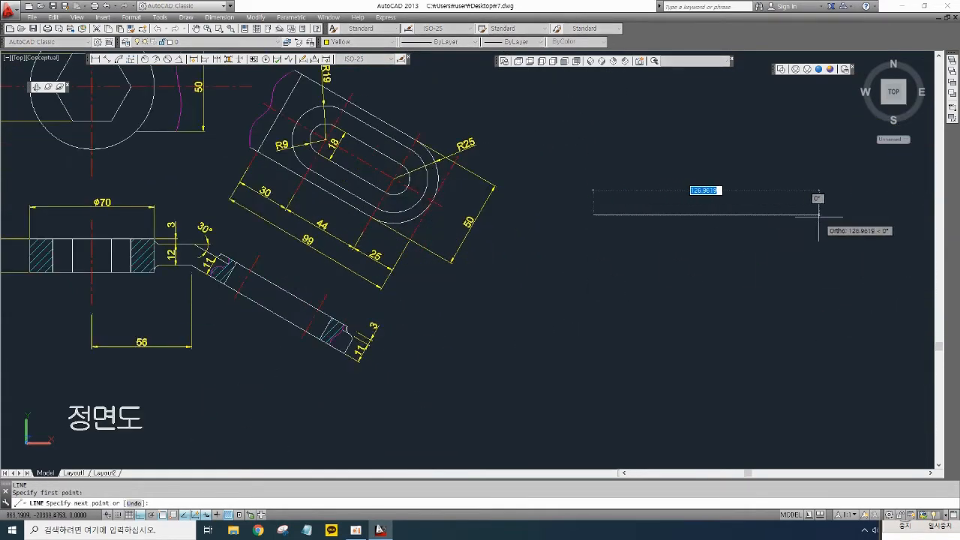
text(99)
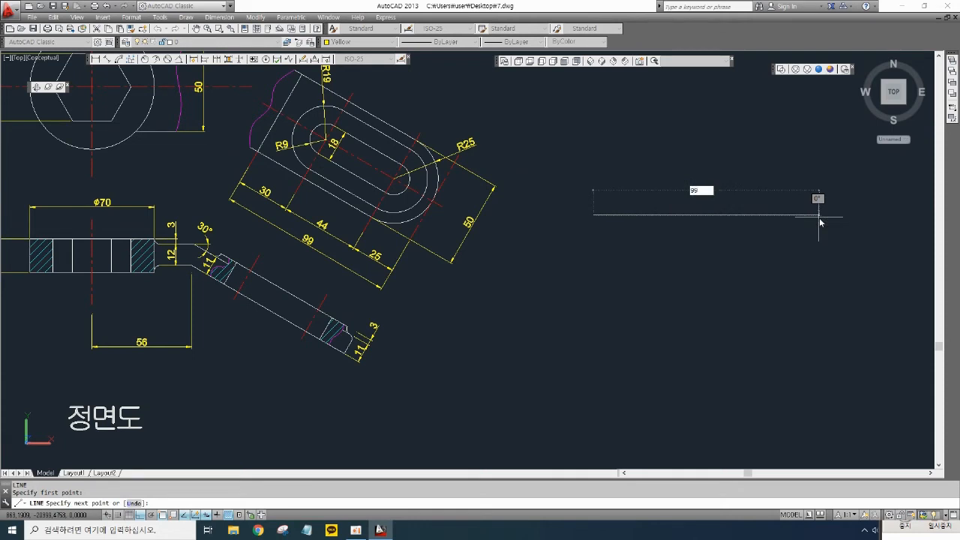
key(Return)
text(50)
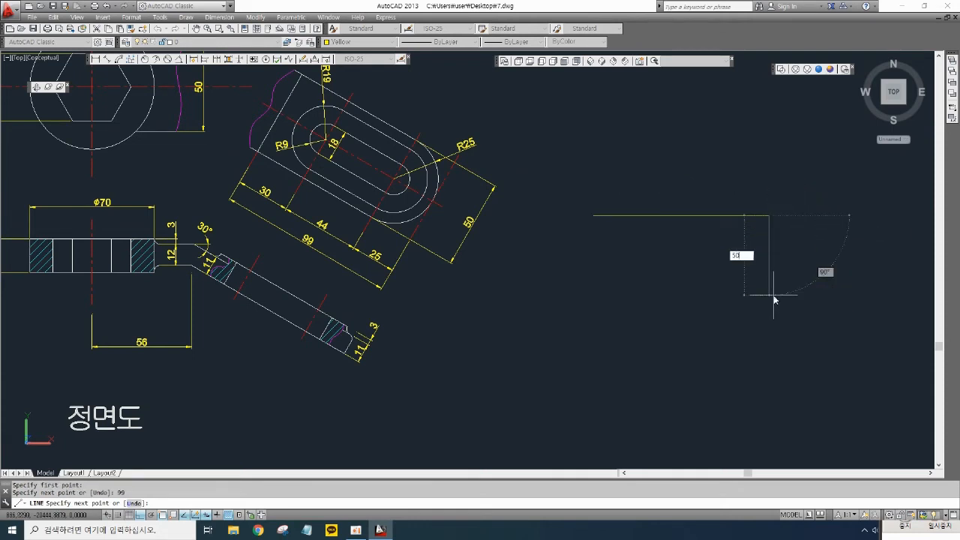
key(Return)
text(99)
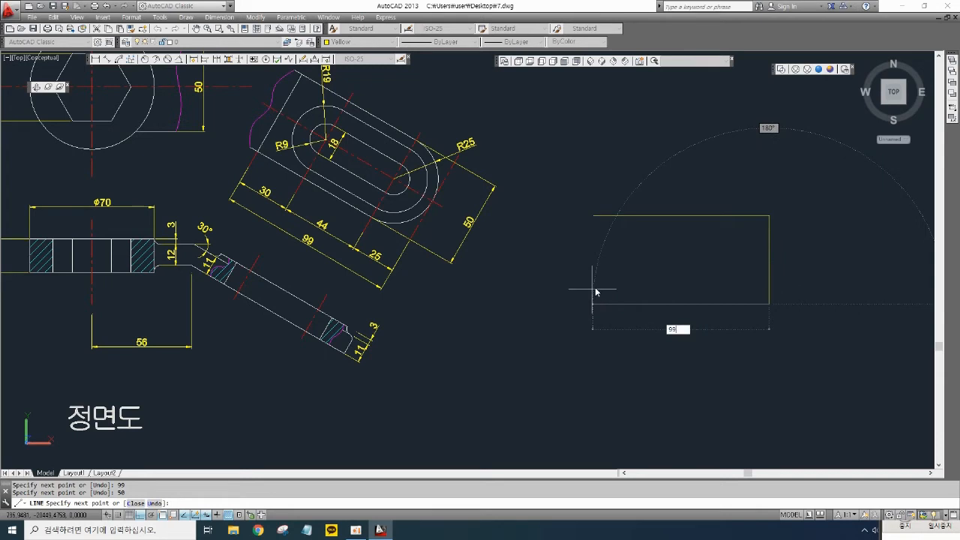
key(Return)
text(50)
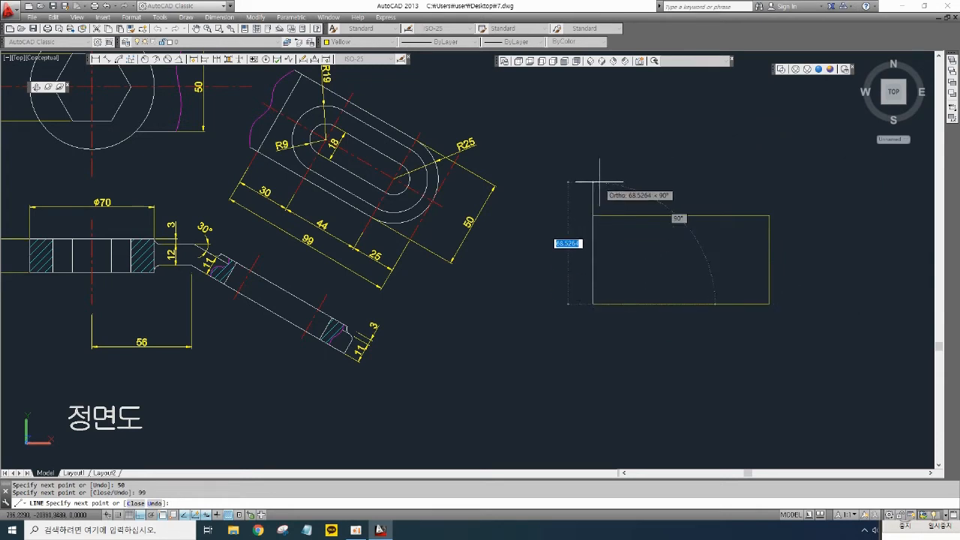
key(Return)
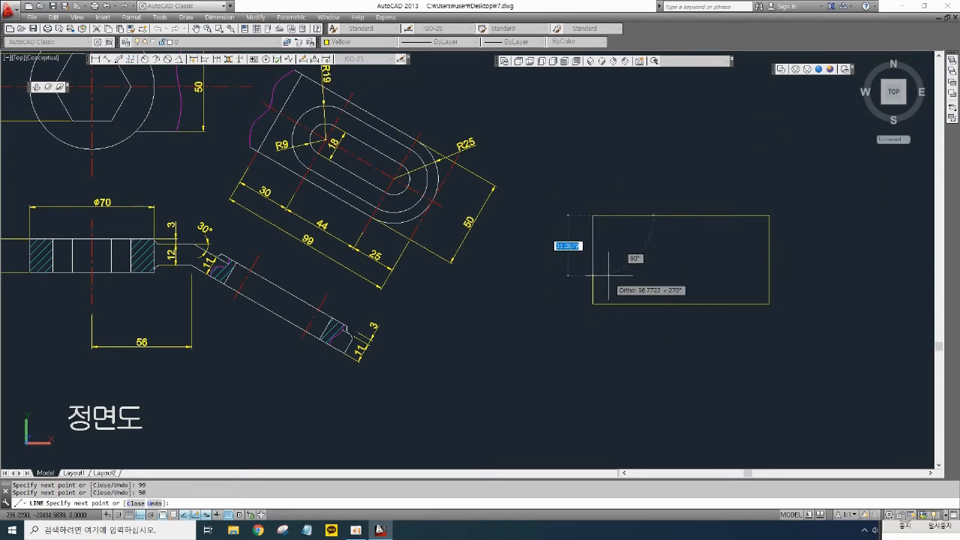
key(Return)
- Offset the rectangle's top edge 25 downward to make a horizontal middle line
middle_drag(665, 273, 666, 289)
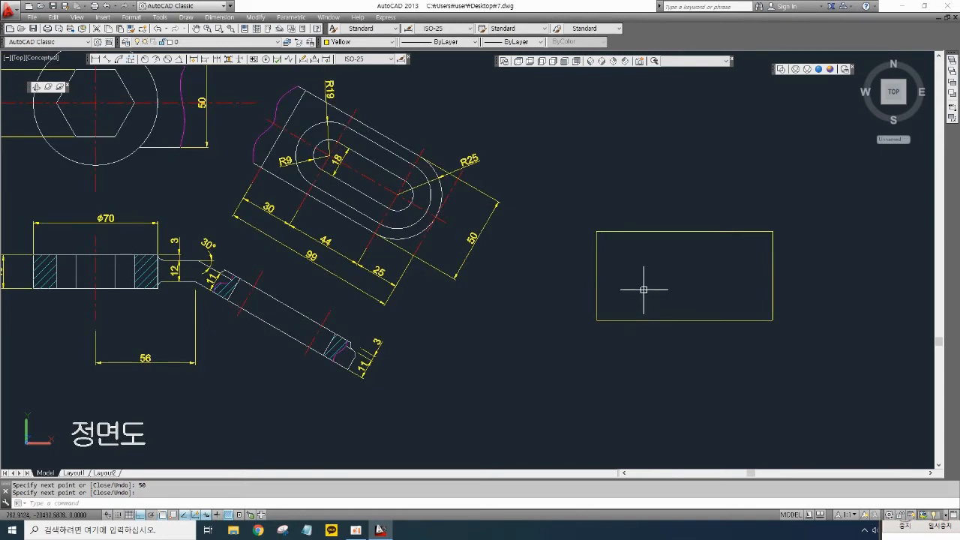
middle_drag(644, 288, 627, 287)
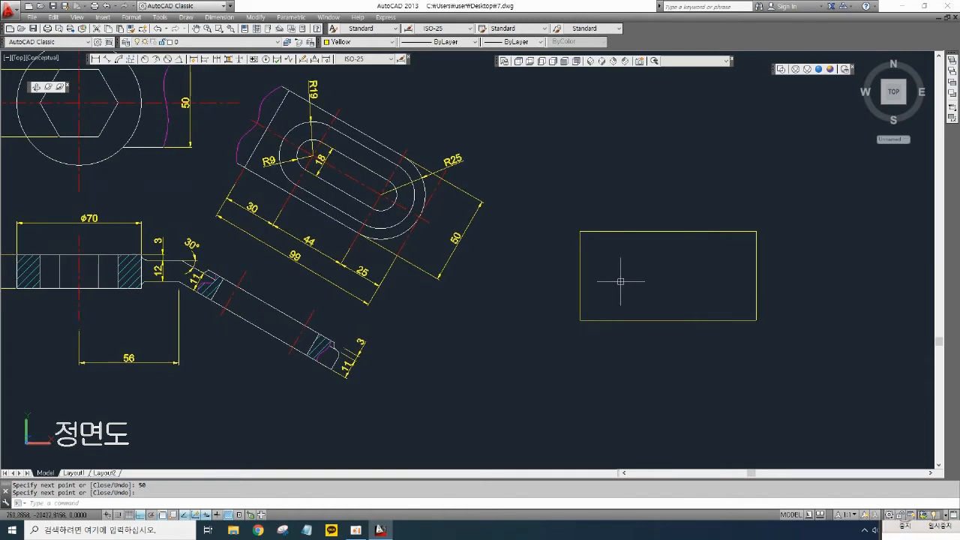
key(Return)
text(25)
key(Return)
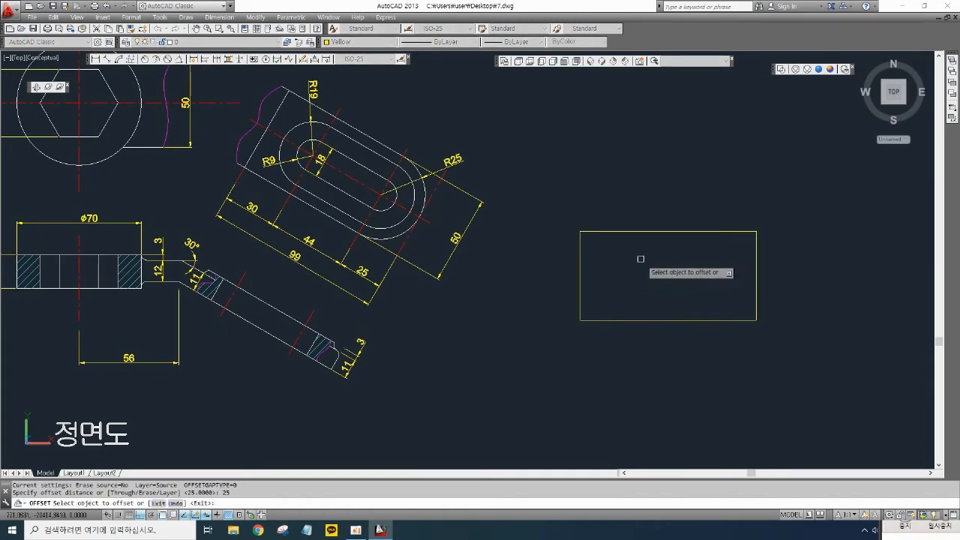
click(651, 230)
click(647, 279)
key(Return)
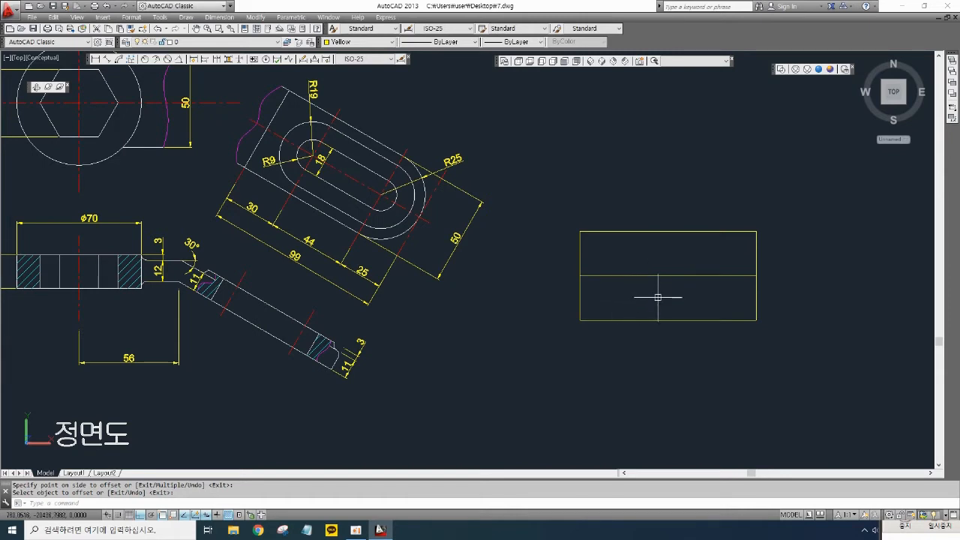
- Offset the rectangle's right edge 25 inward to make a vertical line
key(Return)
text(25)
key(Return)
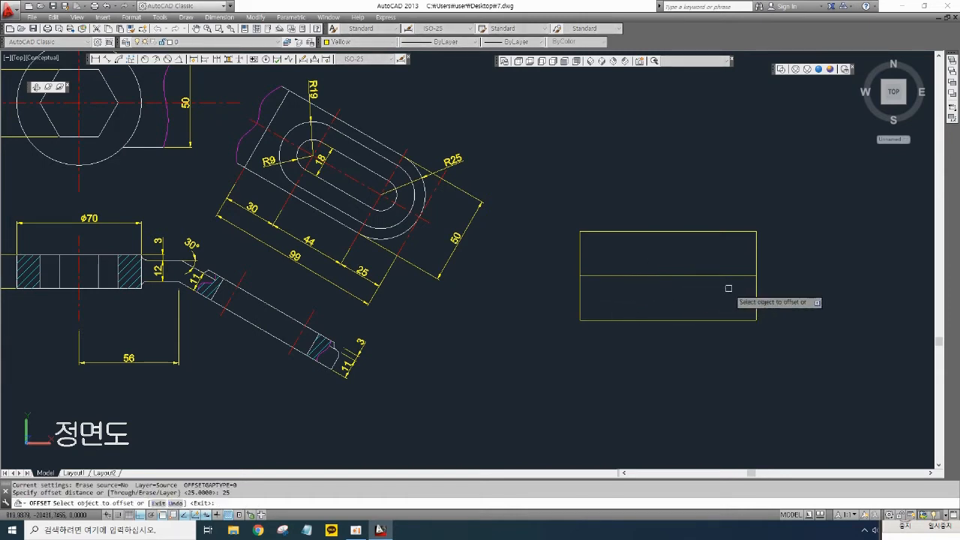
click(755, 288)
click(701, 294)
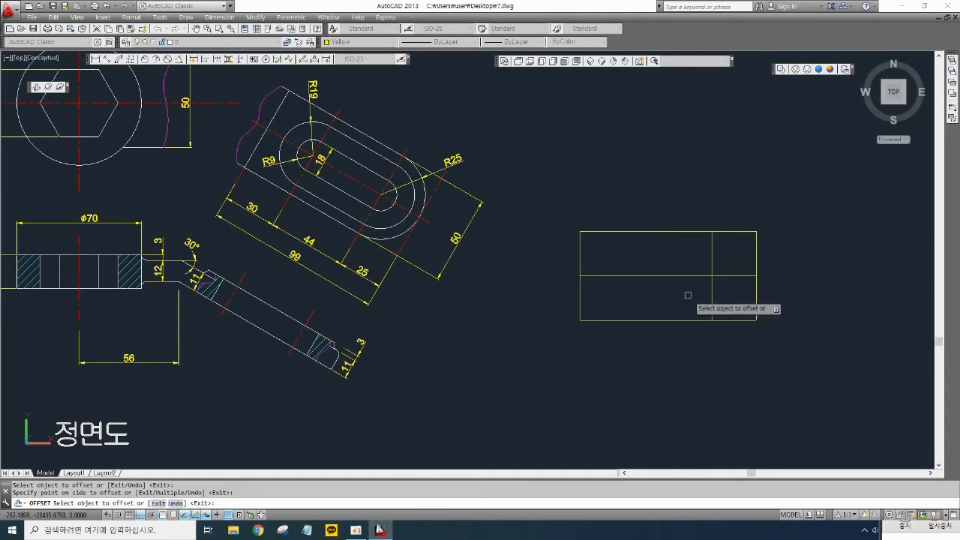
key(Return)
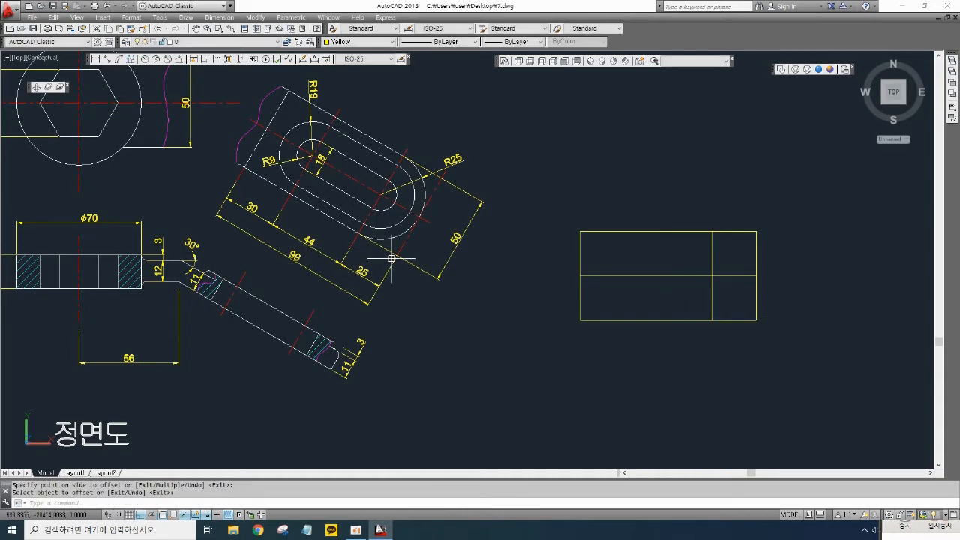
- Offset the new vertical line 44 further left to make a second vertical line
text(o)
key(Return)
text(4)
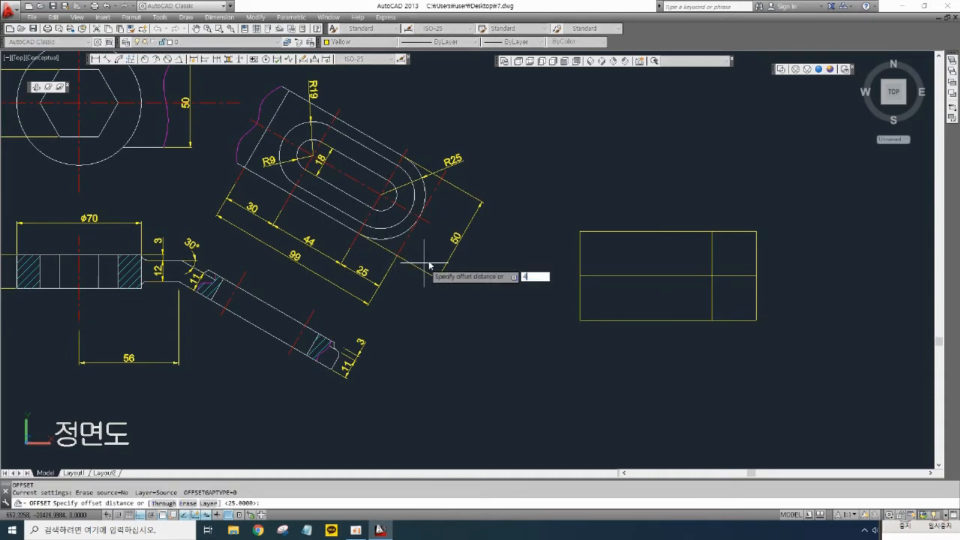
text(4)
key(Return)
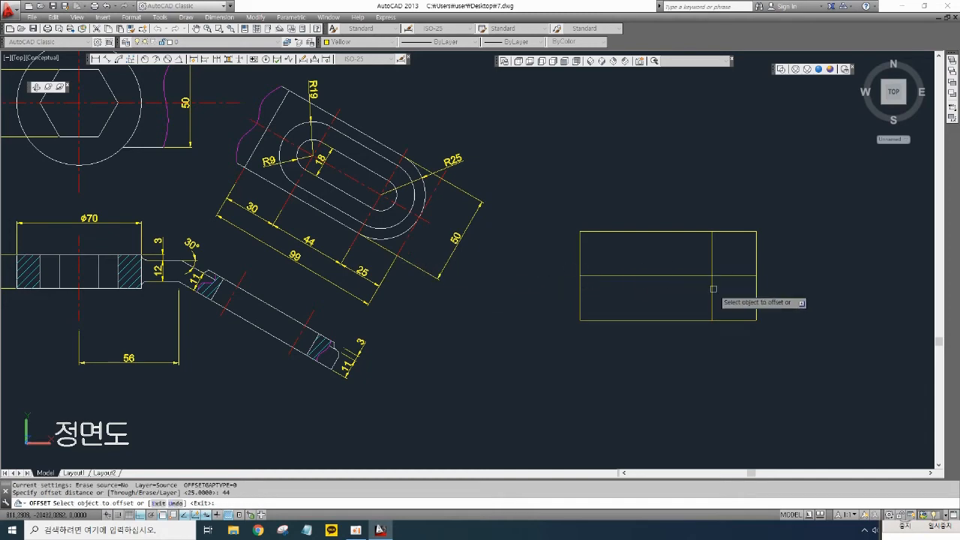
click(712, 286)
click(620, 295)
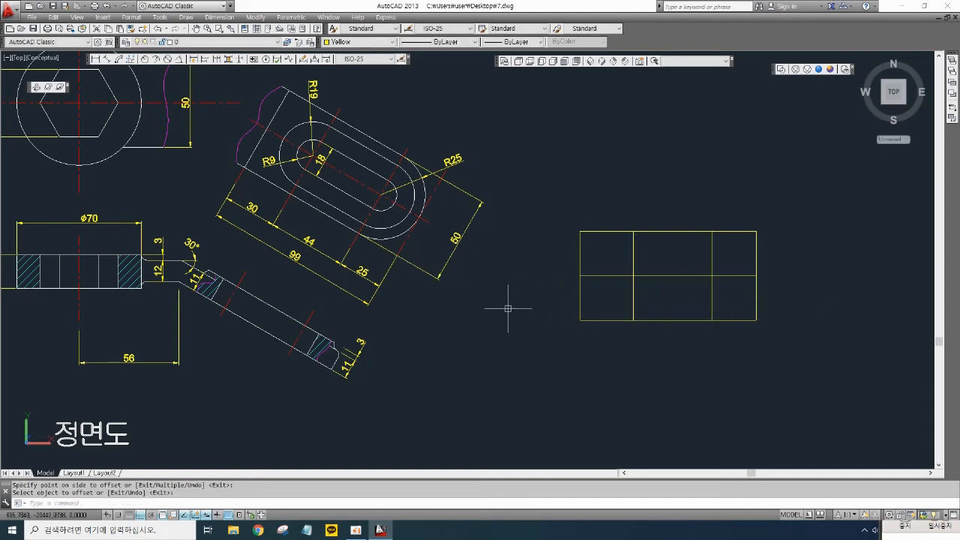
- Match the red centre-line properties onto the rectangle's inner horizontal and two vertical lines
middle_drag(508, 307, 493, 295)
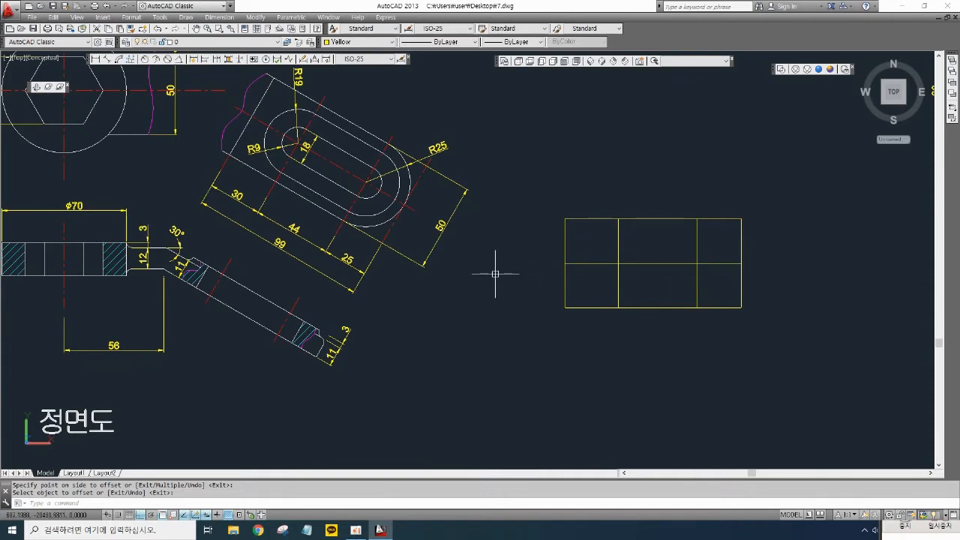
text(a)
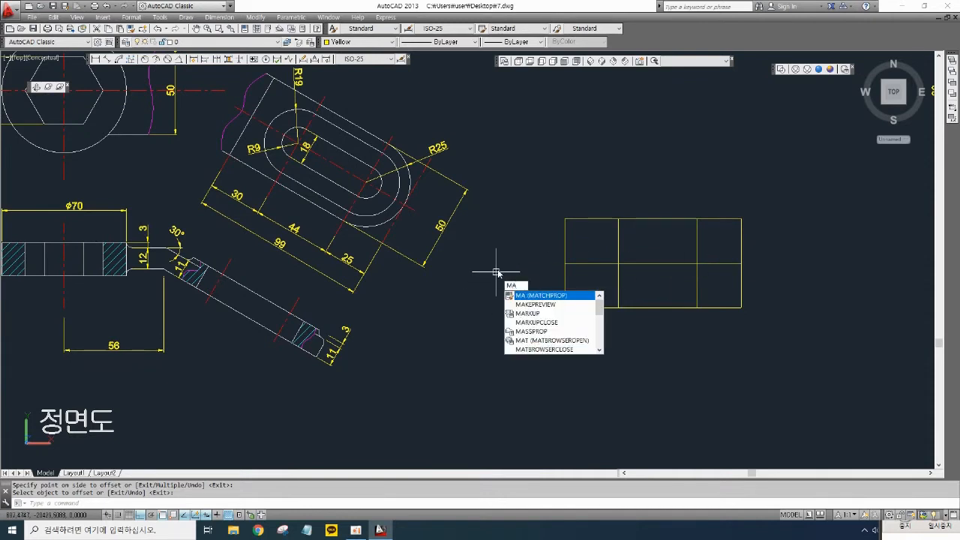
key(Return)
click(429, 189)
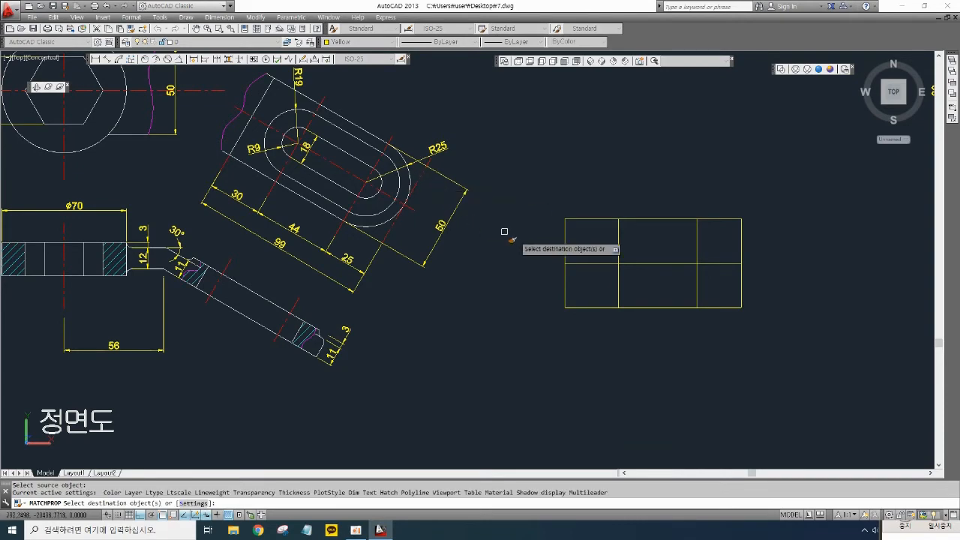
click(632, 271)
click(609, 256)
click(711, 284)
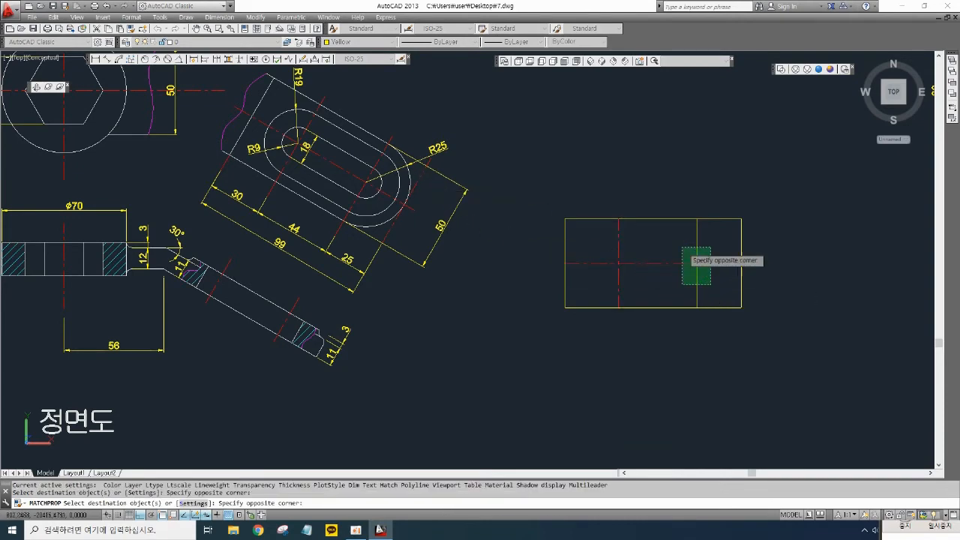
click(682, 248)
middle_drag(640, 281, 614, 281)
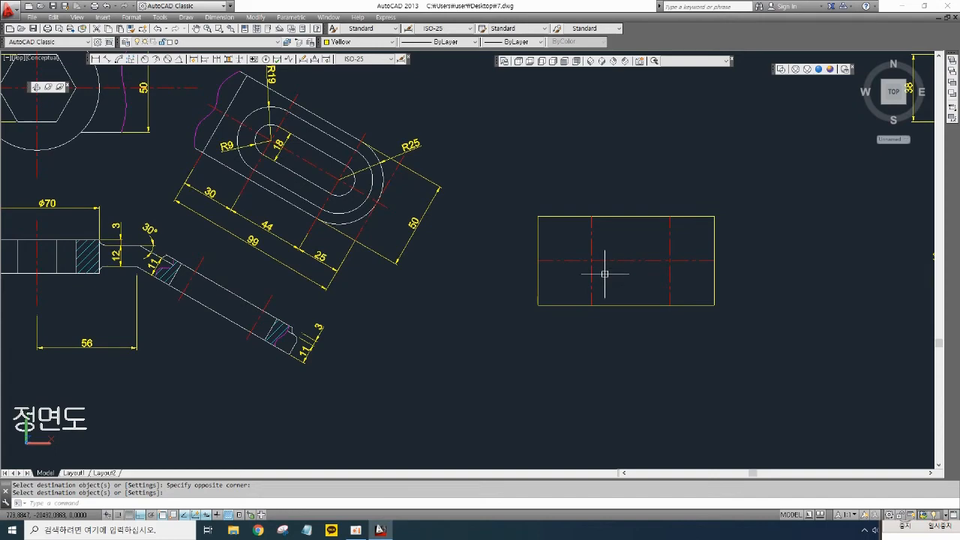
- Rotate the rectangle and its centre lines by -30 degrees about the rectangle's left edge midpoint
middle_drag(616, 273, 636, 270)
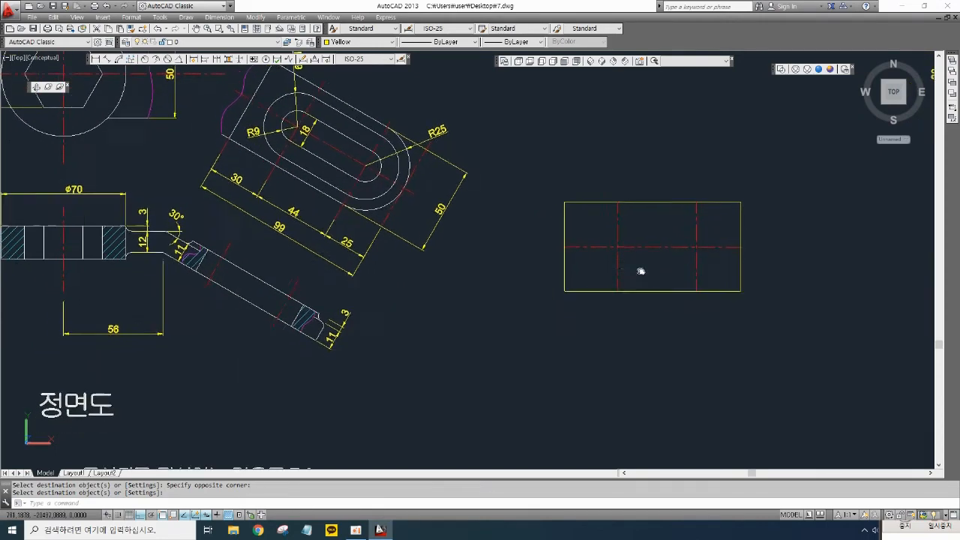
text(o)
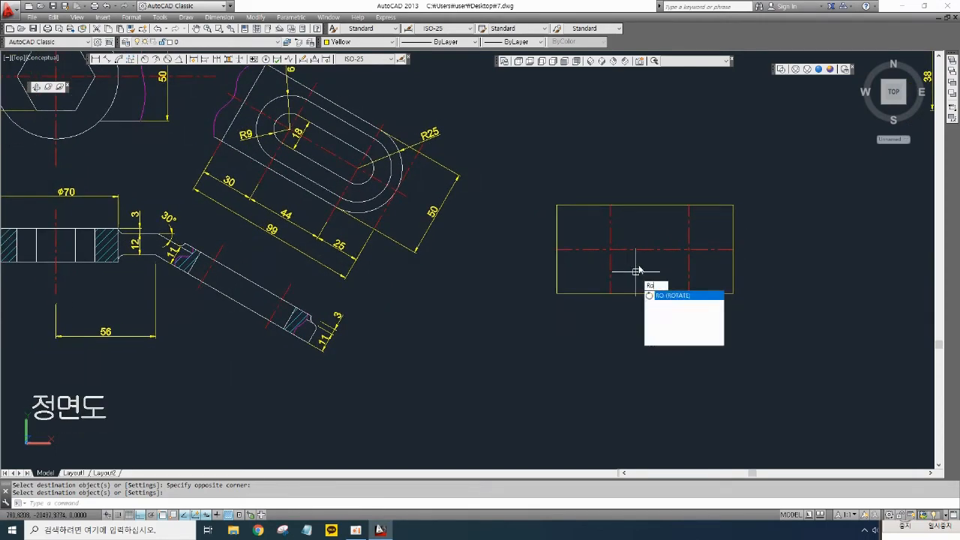
key(Return)
click(751, 328)
click(666, 246)
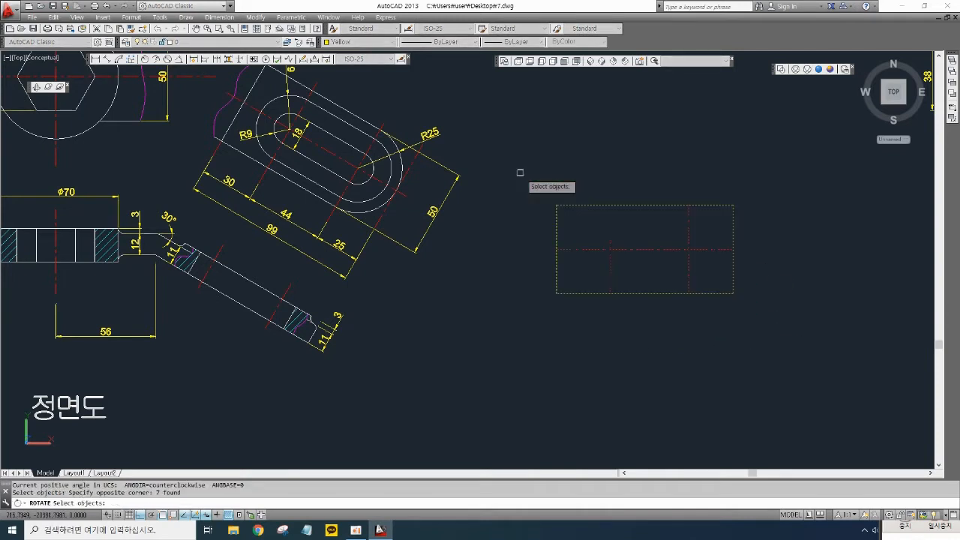
key(Return)
click(568, 244)
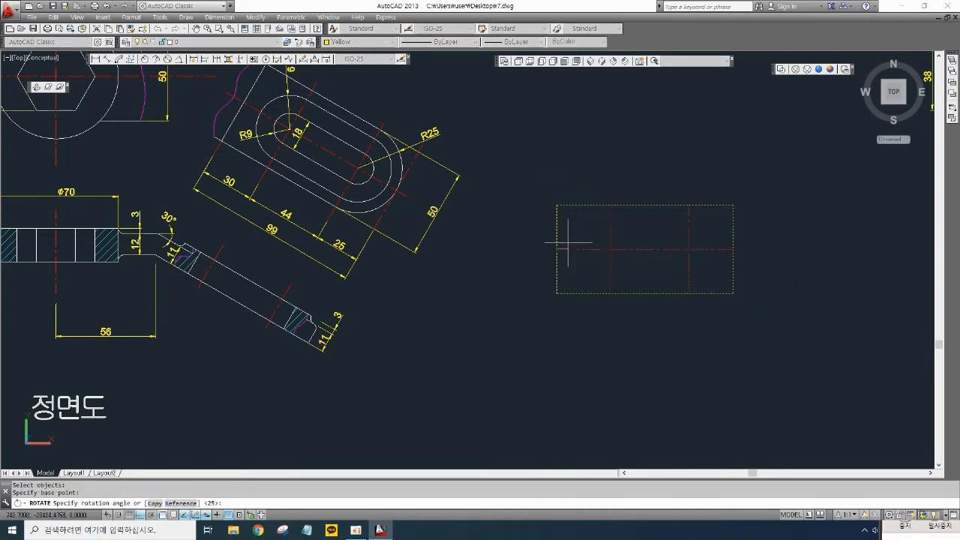
text(-)
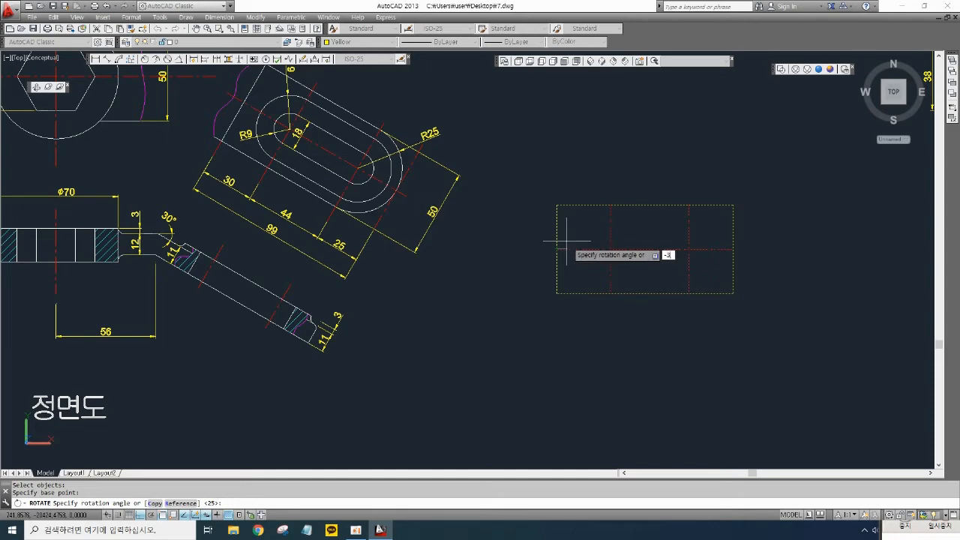
text(30)
key(Return)
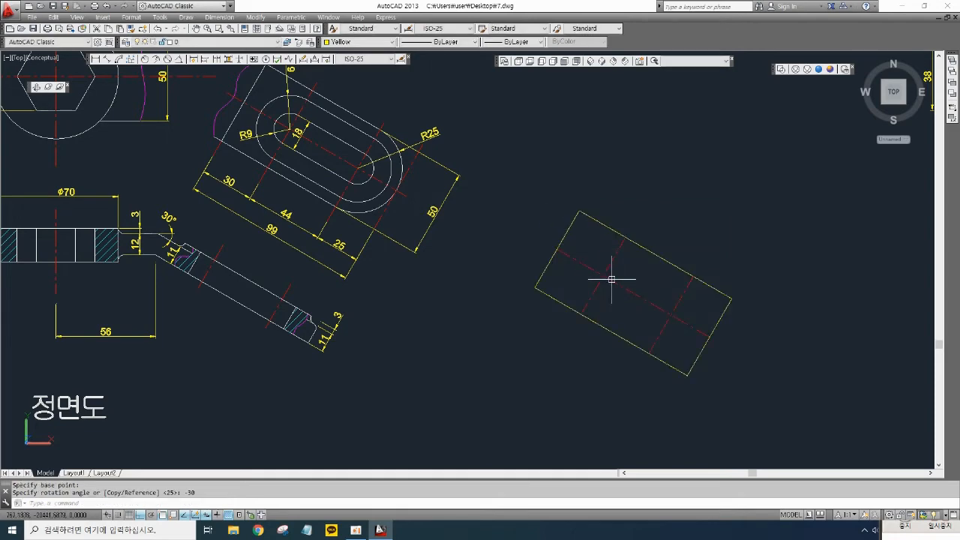
- Draw a circle of radius 25 centred on the right vertical centre line's intersection with the middle line
middle_drag(612, 279, 566, 267)
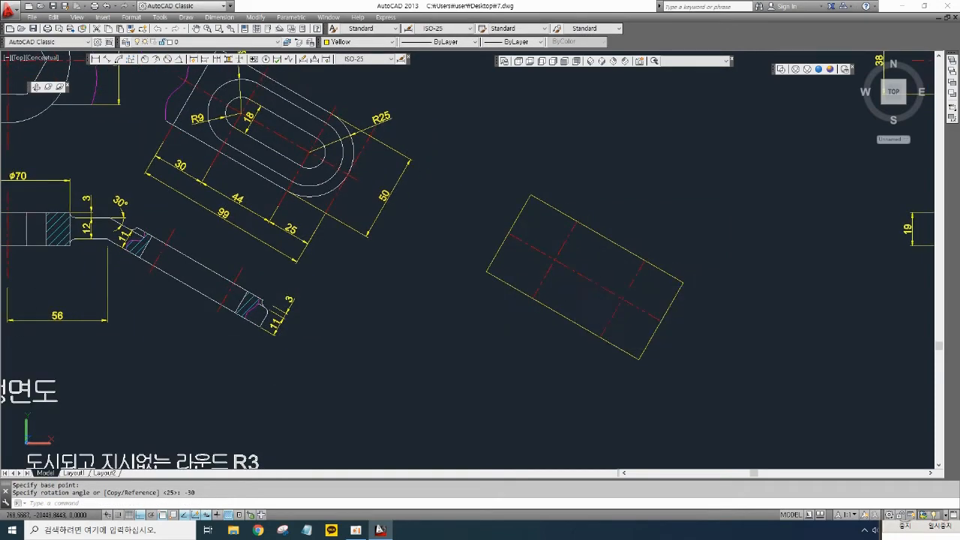
text(c)
key(Return)
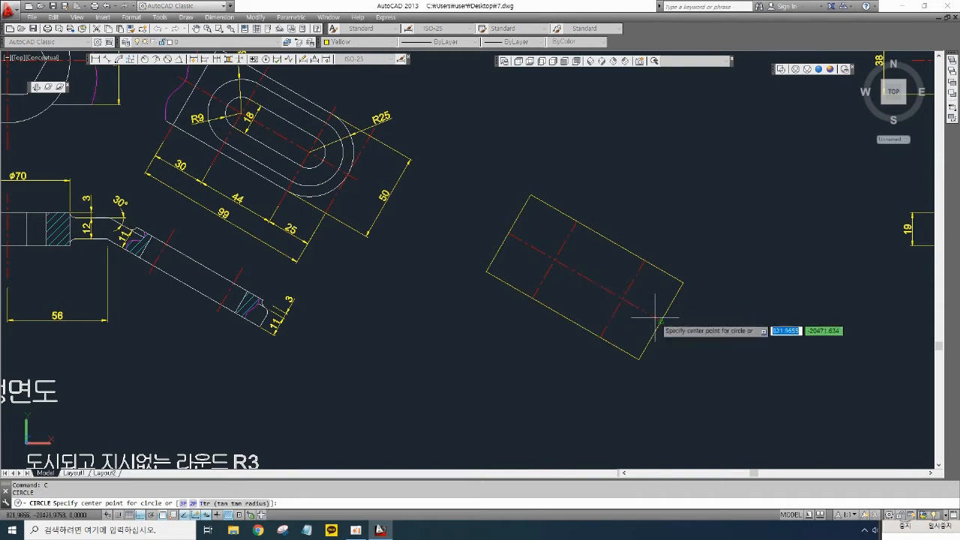
click(622, 299)
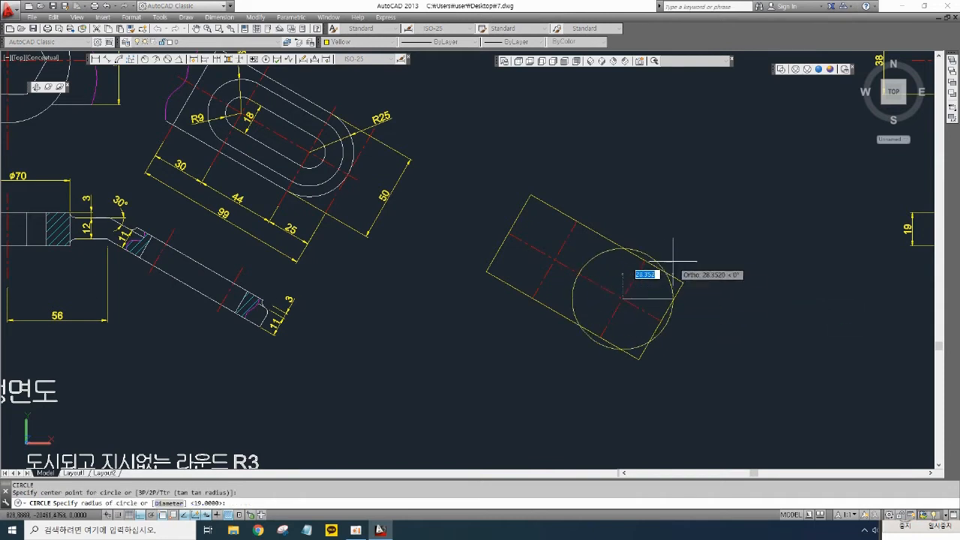
text(25)
key(Return)
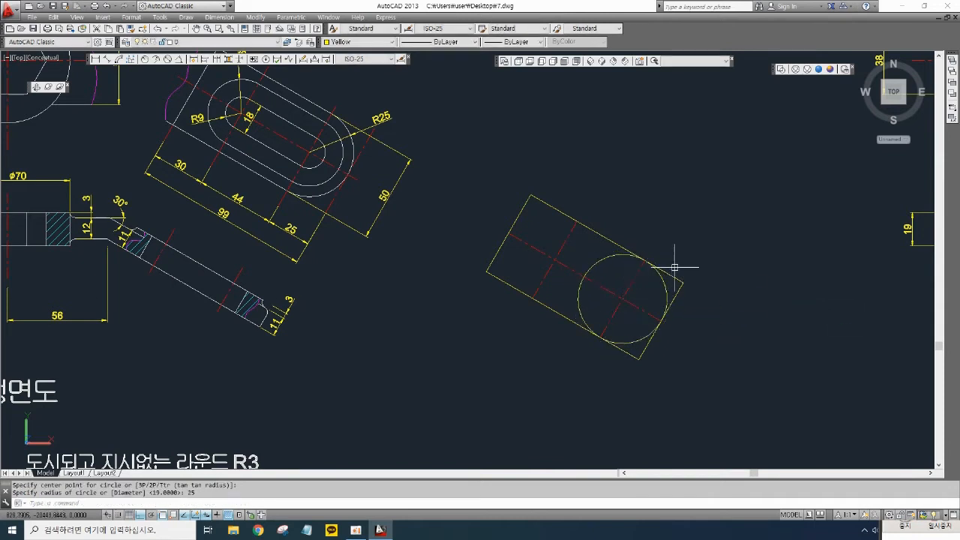
- Trim the circle's inner half and the rectangle's right corners to form a rounded R25 end
middle_drag(681, 317, 679, 339)
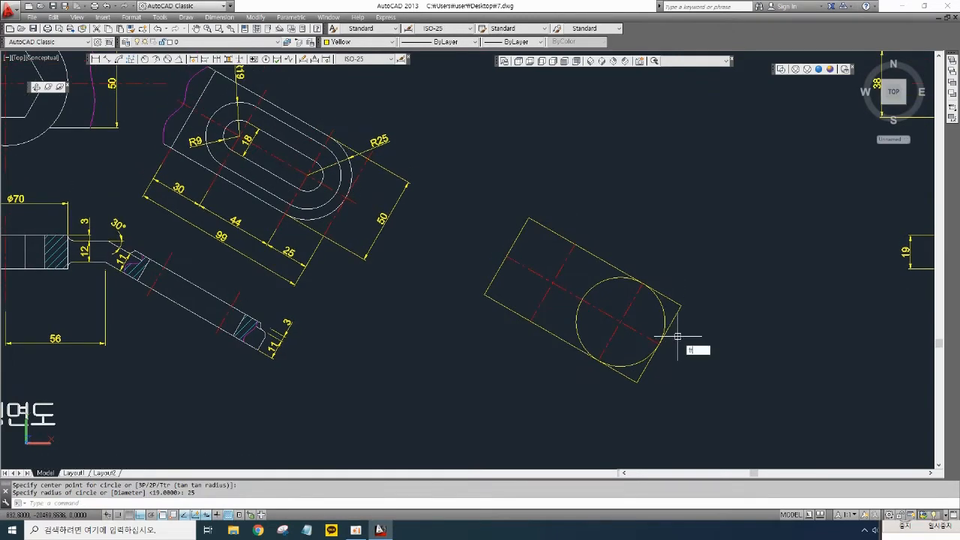
text(tr)
key(Return)
key(Return)
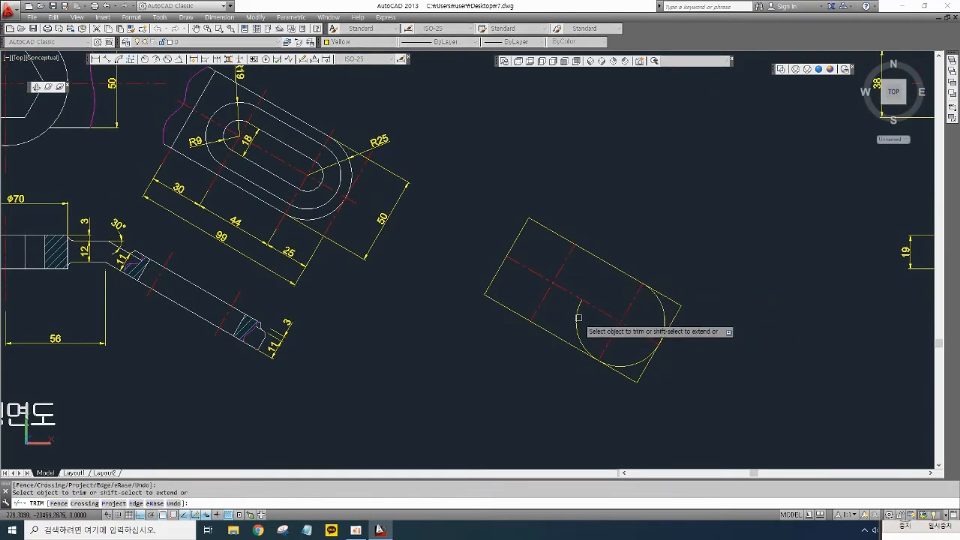
click(578, 318)
click(670, 300)
click(632, 375)
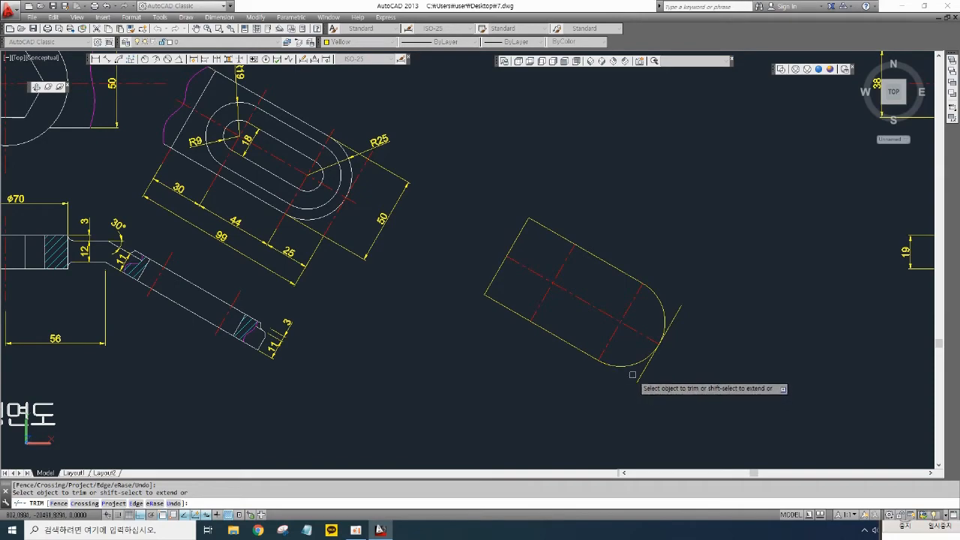
key(Return)
middle_drag(643, 301, 697, 321)
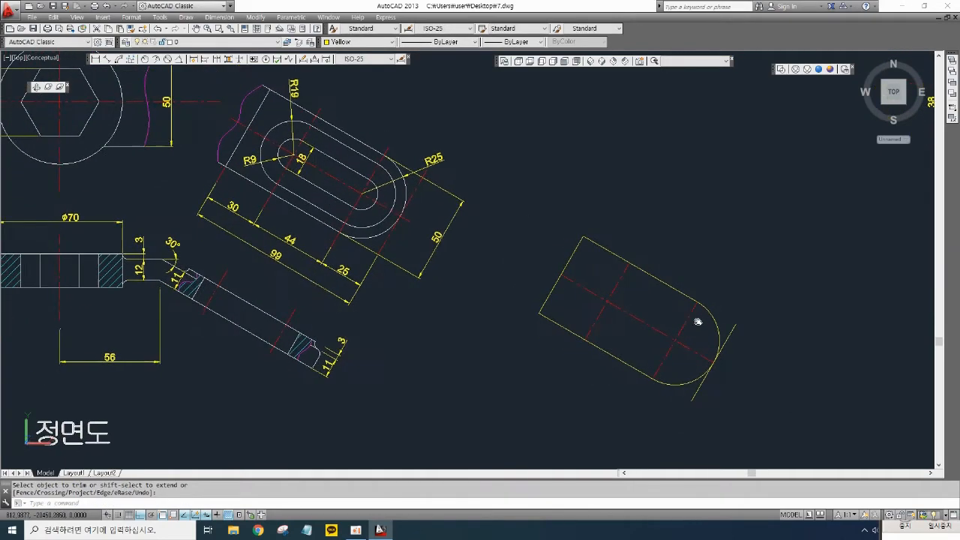
- Draw a circle of radius 8 at the left centre-line intersection
mouse_move(331, 190)
middle_down()
mouse_move(366, 205)
mouse_move(378, 229)
middle_up()
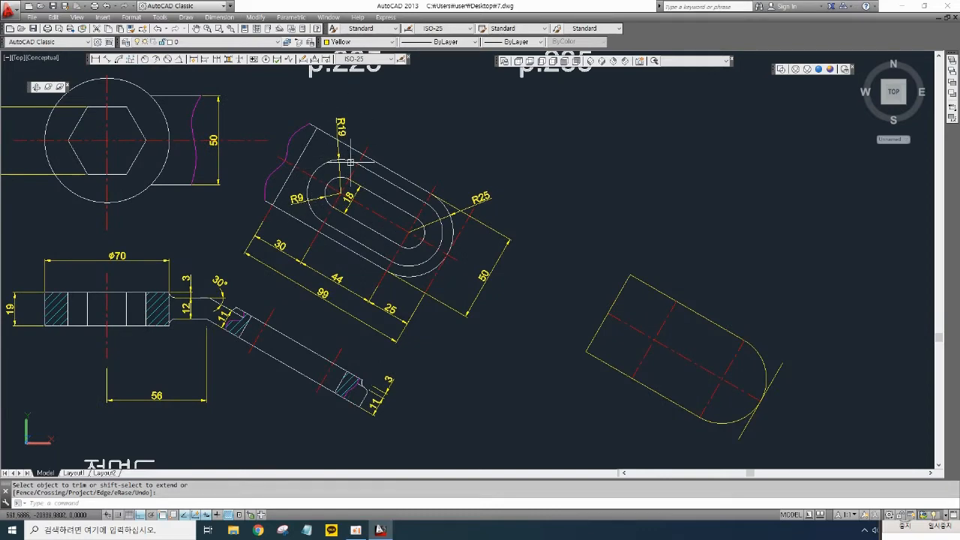
scroll(345, 164, up, 2)
middle_drag(450, 225, 253, 150)
scroll(513, 330, down, 2)
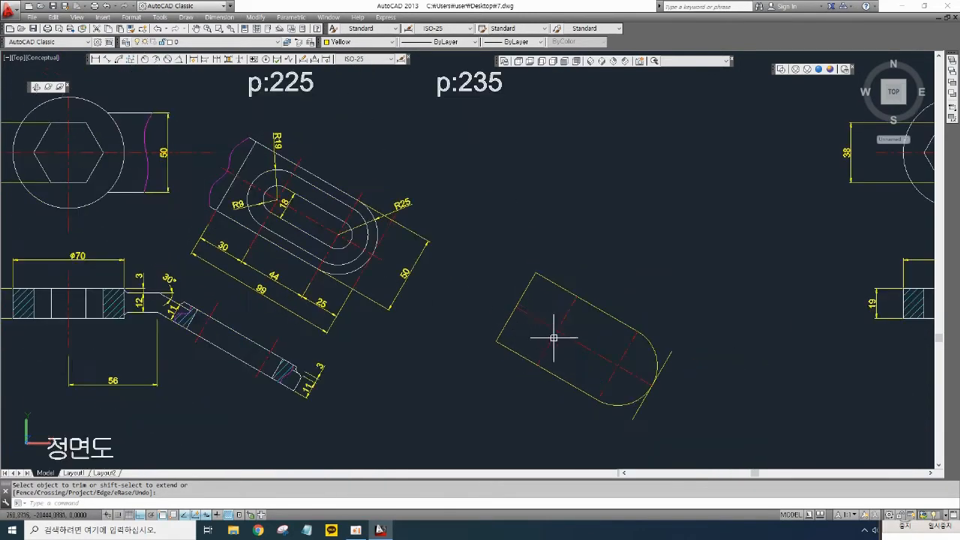
middle_drag(554, 338, 550, 319)
text(c)
key(Return)
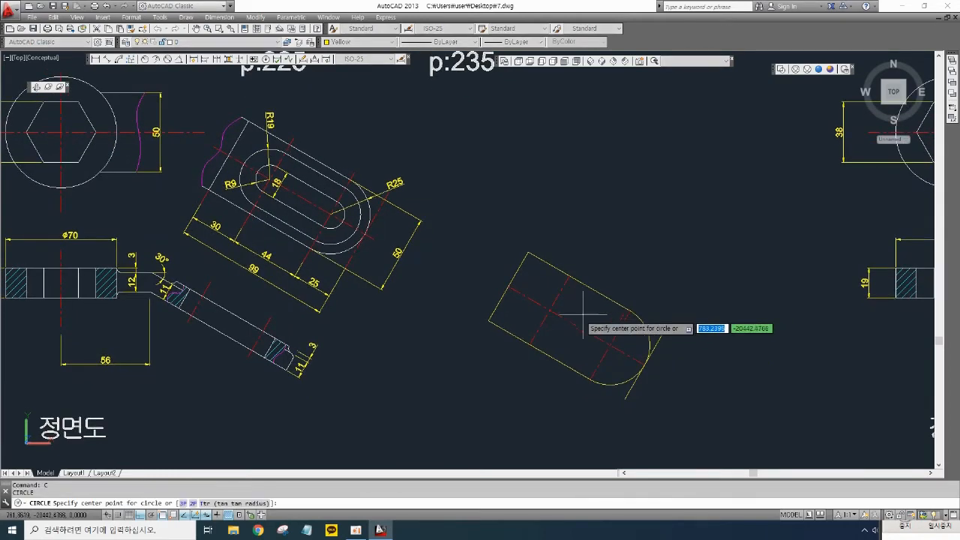
click(551, 313)
text(8)
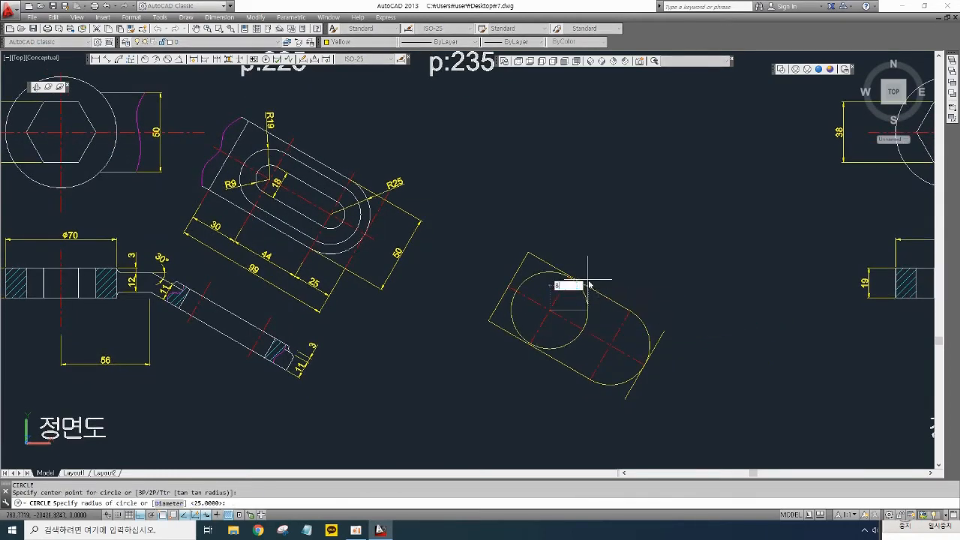
key(Return)
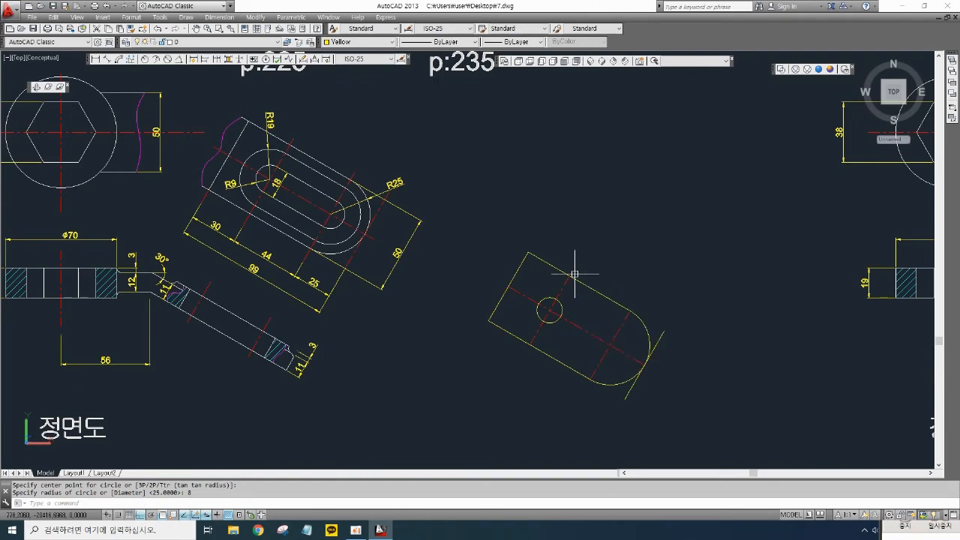
- Draw a circle of radius 9 at the right centre-line intersection
key(Return)
click(610, 345)
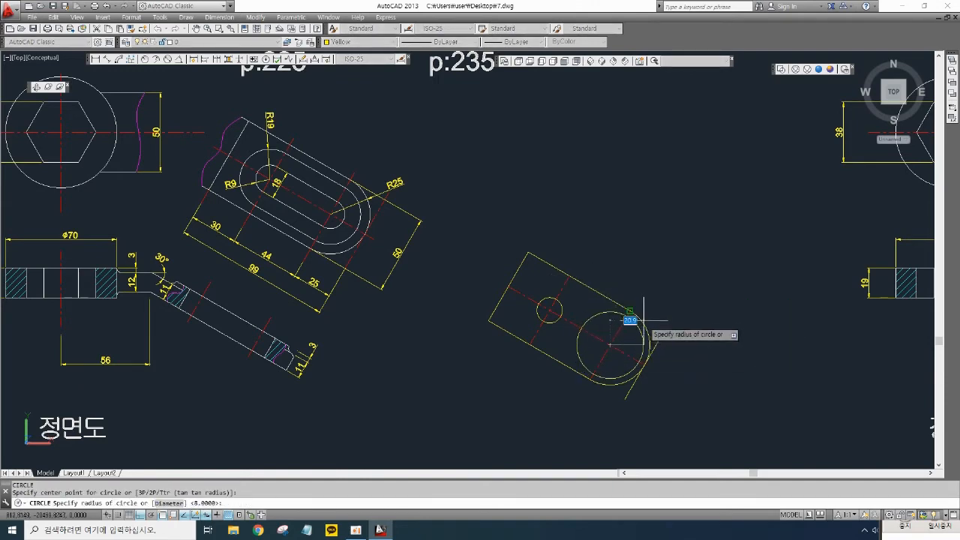
text(9)
key(Return)
- Trim the inner halves of both small circles, leaving opposite-facing semicircles for the slot ends
mouse_move(591, 343)
middle_down()
mouse_move(602, 365)
mouse_move(583, 358)
middle_up()
key(Return)
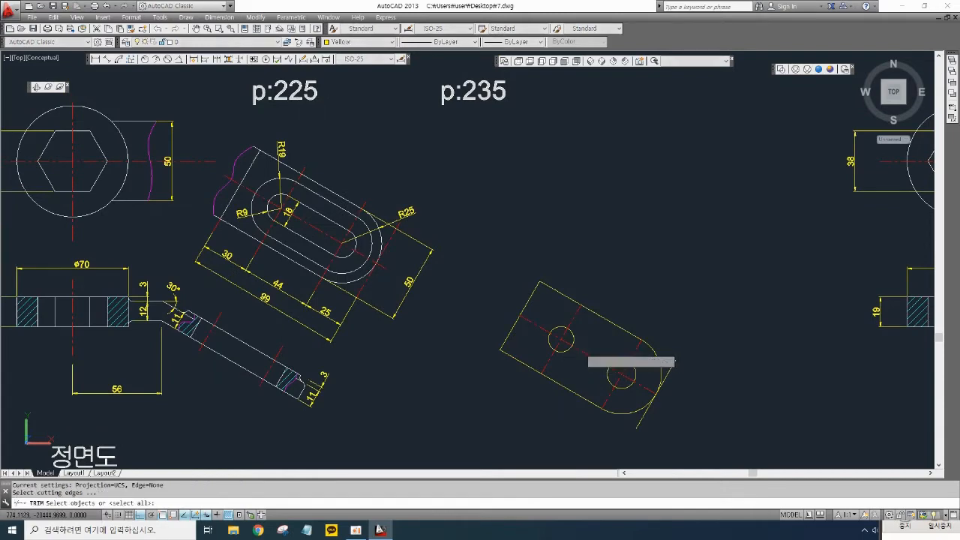
key(Return)
click(573, 335)
click(567, 352)
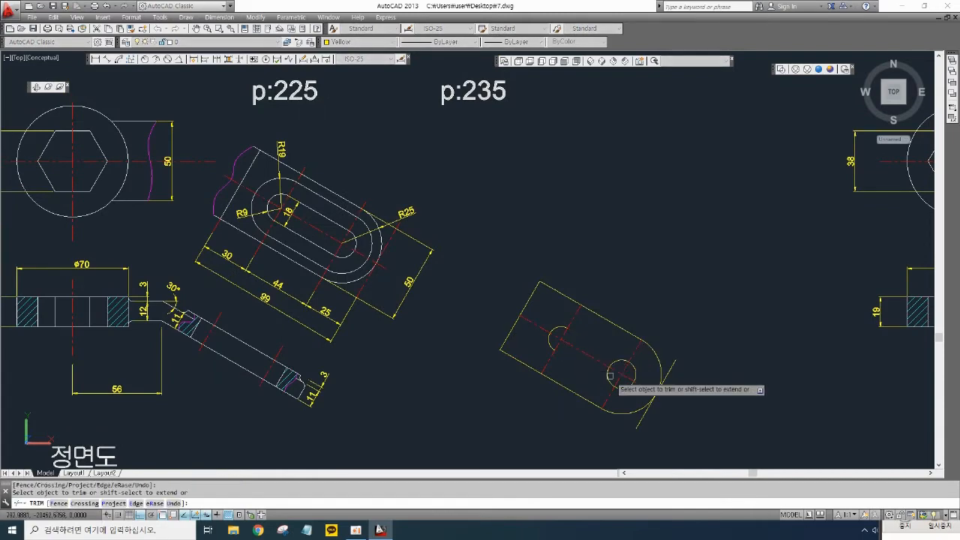
click(614, 368)
scroll(604, 351, up, 3)
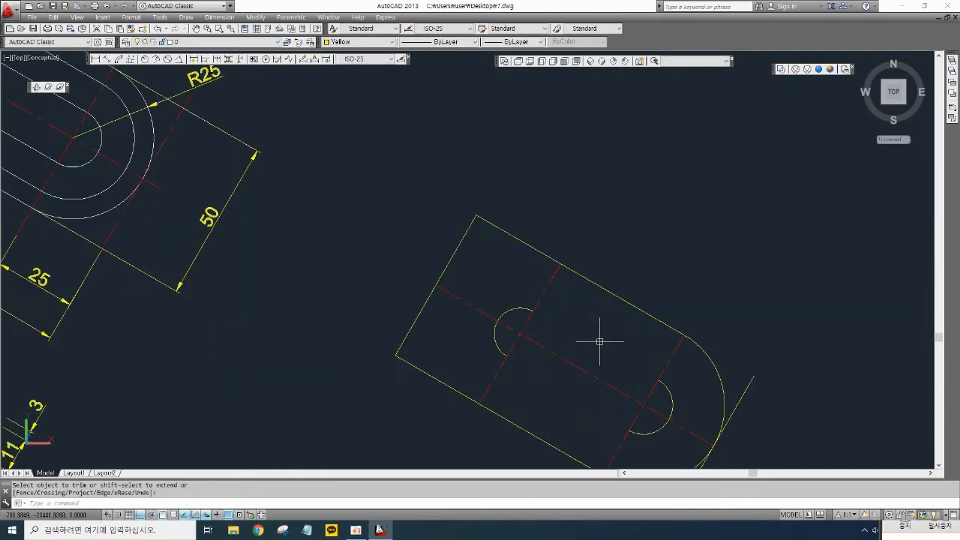
key(Return)
- Draw two straight lines joining the upper and lower ends of the two semicircles to close the slot
text(l)
key(Return)
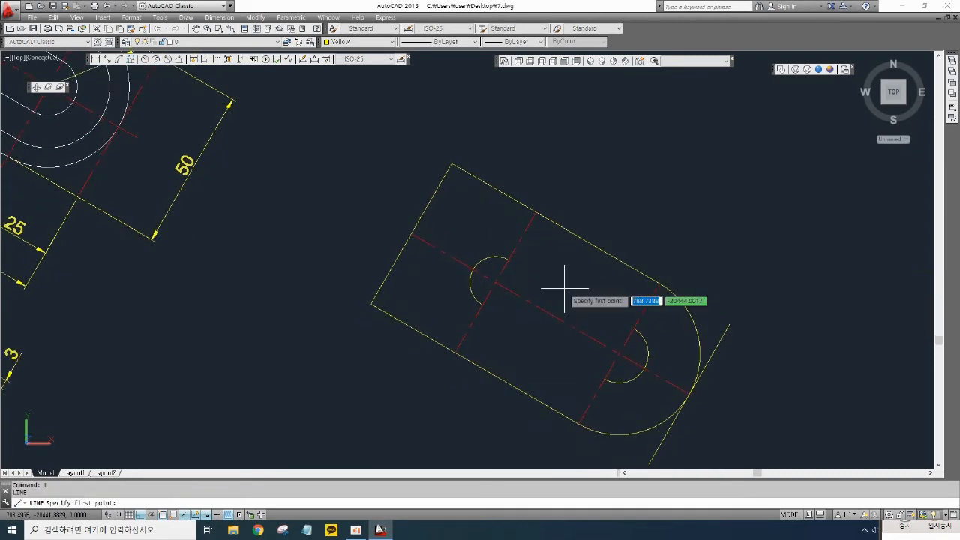
click(509, 259)
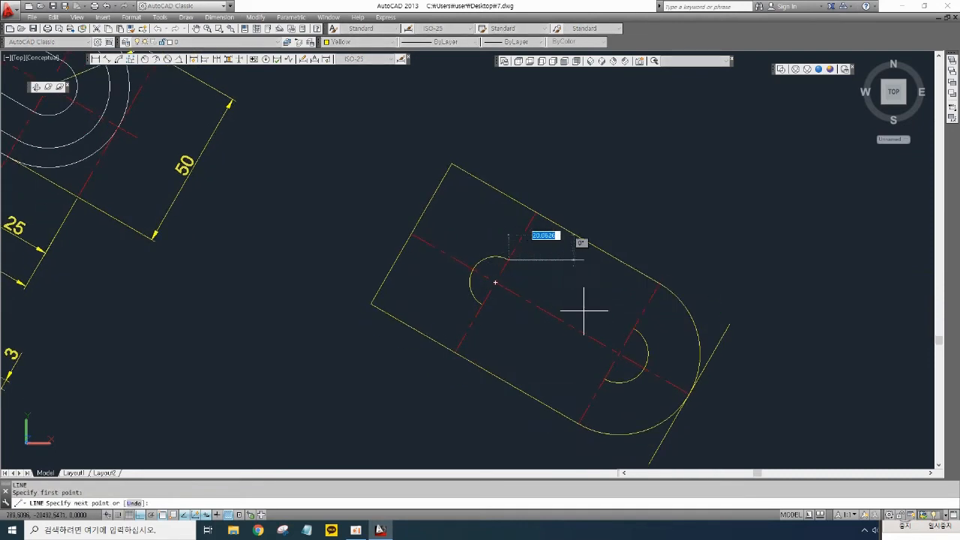
click(633, 328)
key(Return)
key(Return)
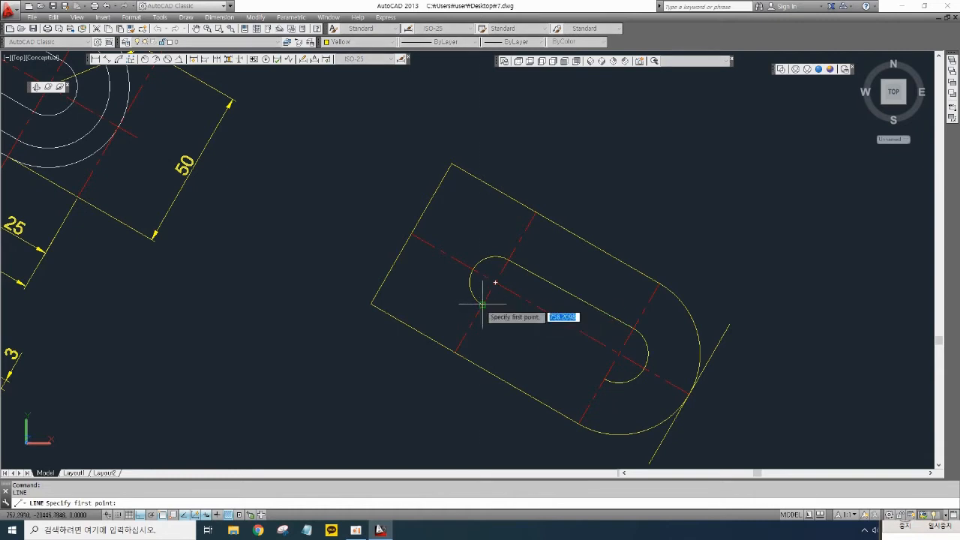
click(495, 282)
click(604, 379)
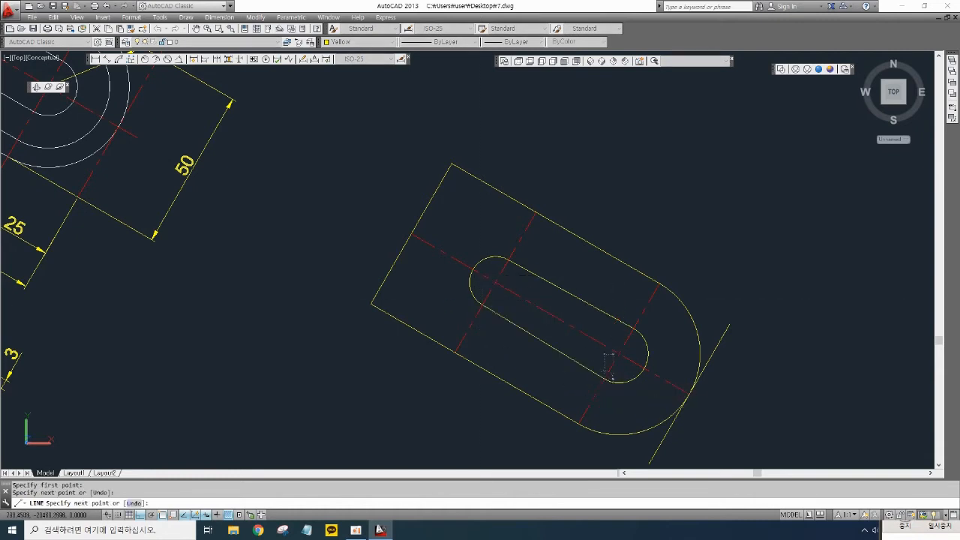
key(Return)
- Add radius dimensions to the slot's left and right semicircular ends
scroll(621, 331, down, 2)
scroll(556, 312, up, 2)
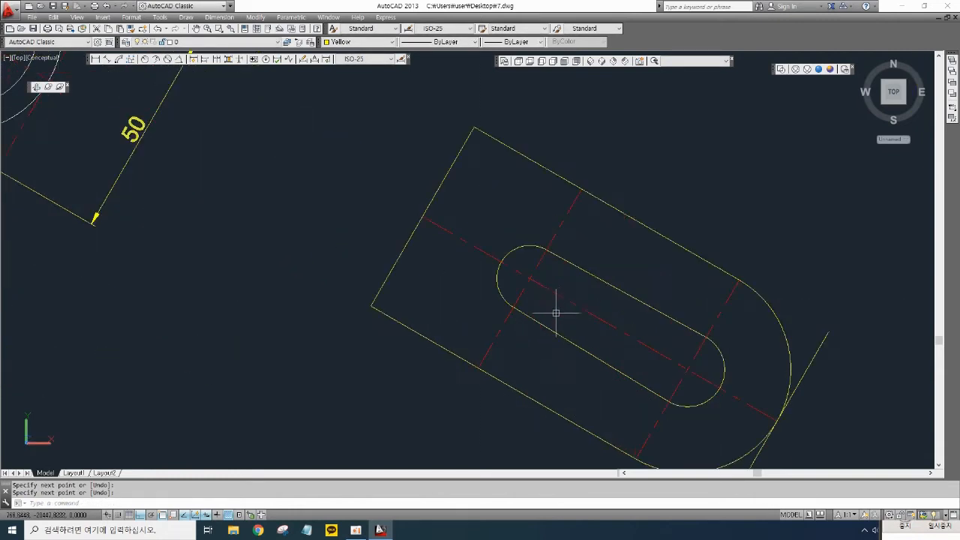
scroll(560, 307, down, 3)
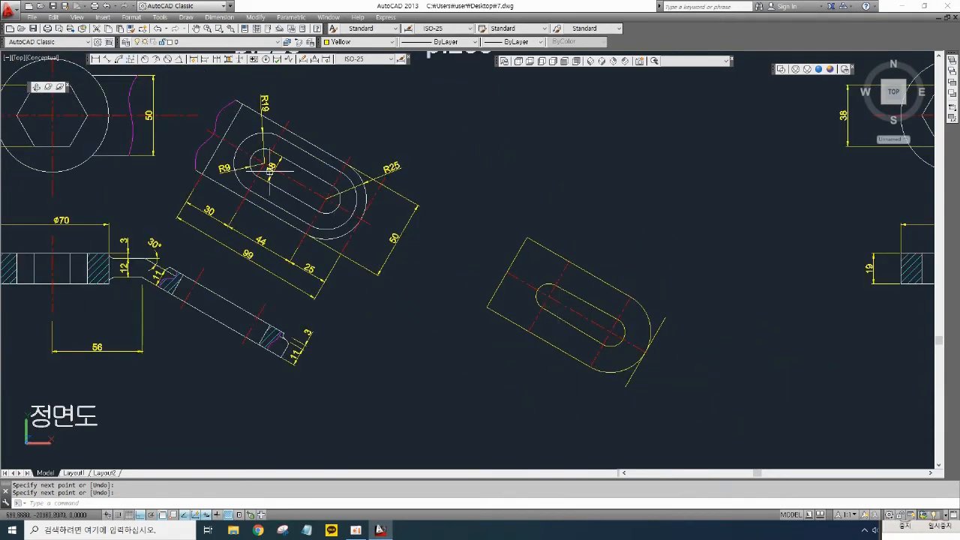
click(145, 59)
scroll(542, 284, up, 1)
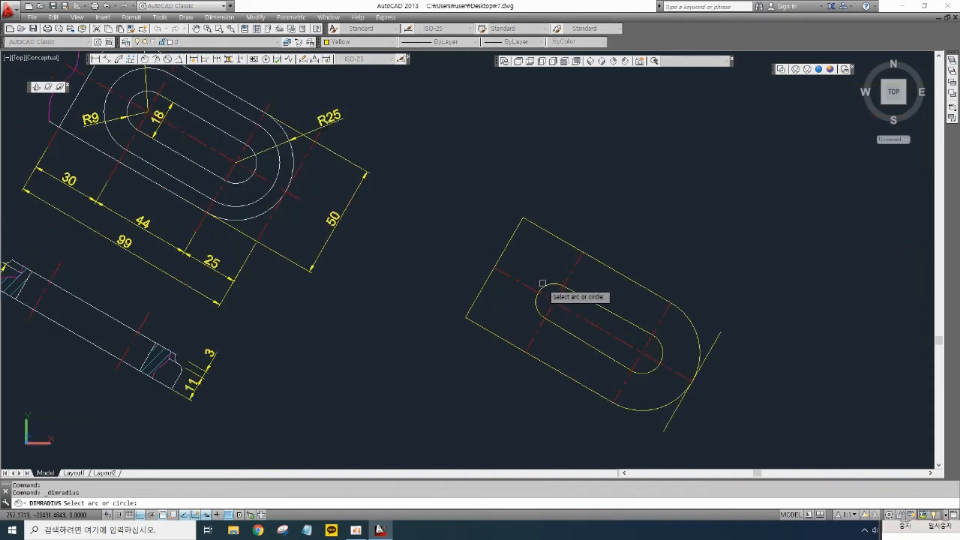
click(566, 293)
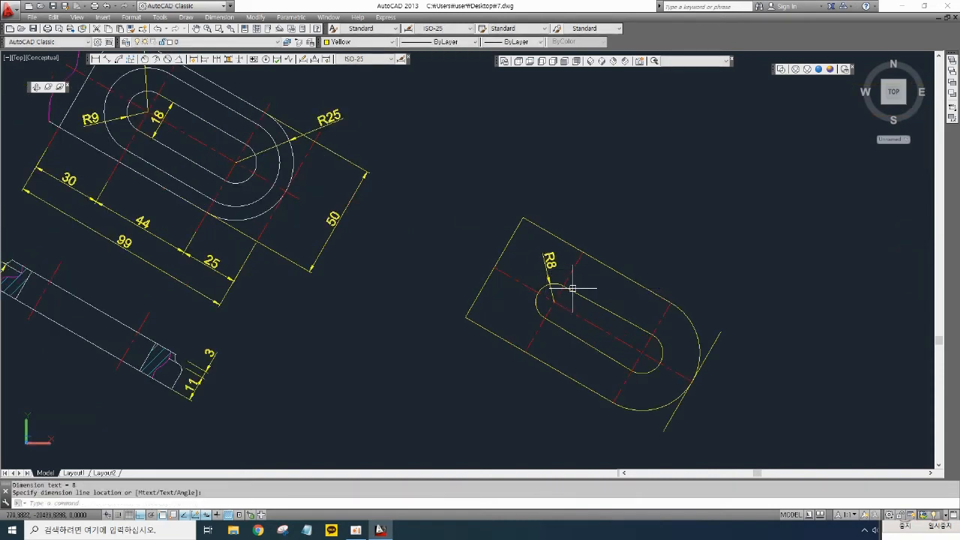
key(Return)
click(665, 349)
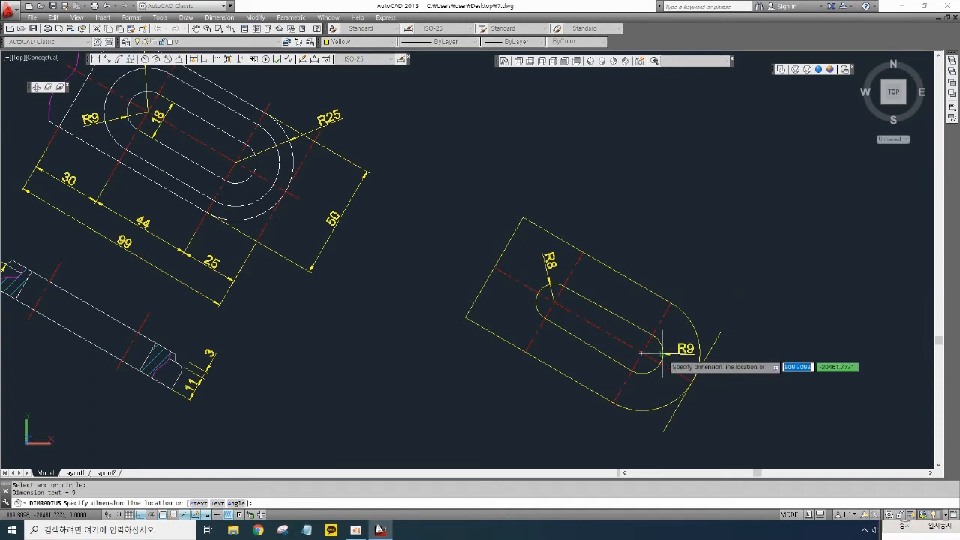
click(680, 350)
- Delete the left semicircle together with its R8 radius dimension
scroll(563, 308, up, 3)
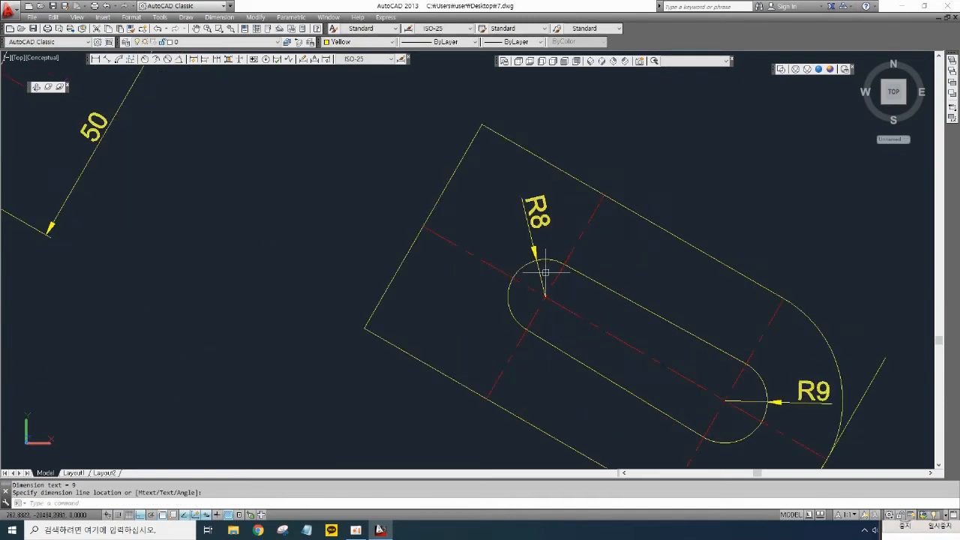
click(545, 271)
click(524, 256)
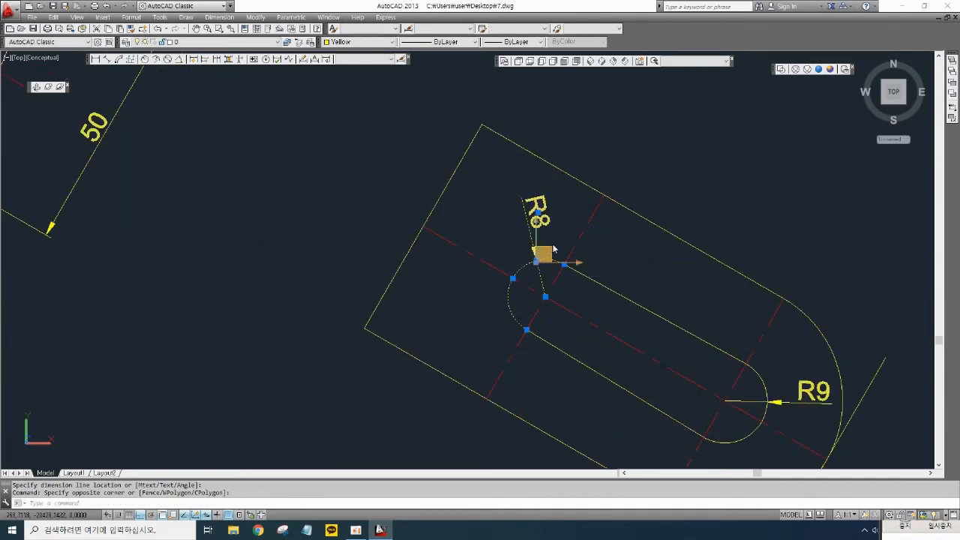
key(Delete)
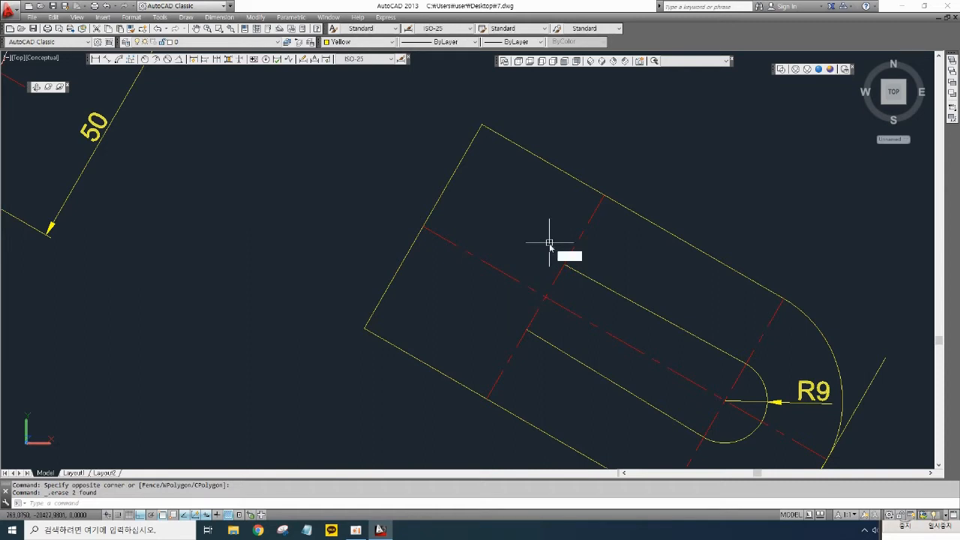
- Draw a circle of radius 9 centred where the slot axis meets the left cross centre line
text(c)
key(Return)
click(546, 296)
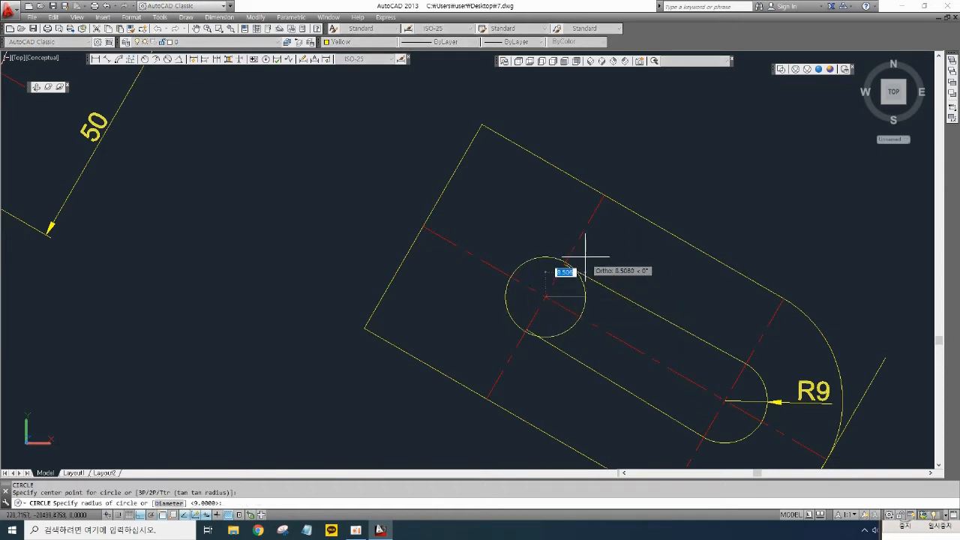
text(9)
key(Return)
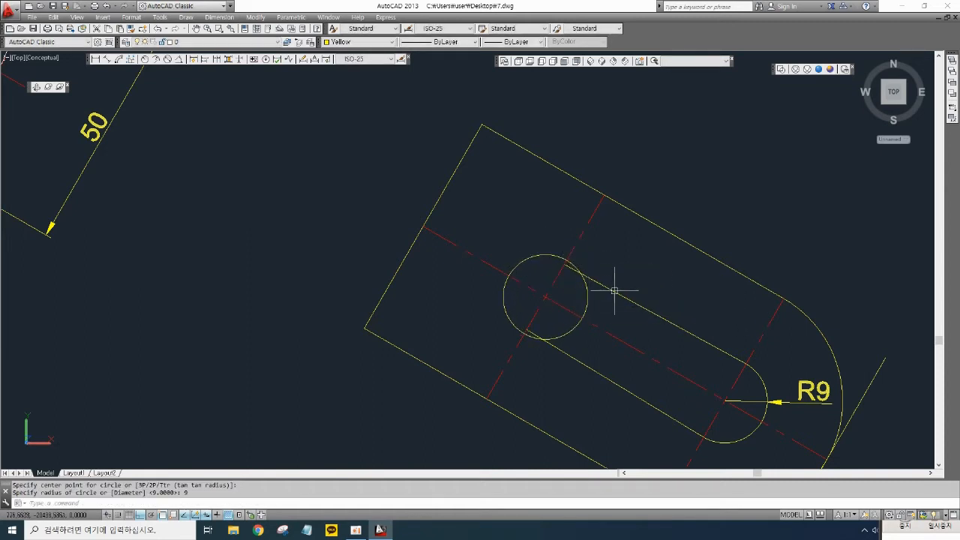
- Delete the slot's two straight side lines
click(615, 291)
click(586, 366)
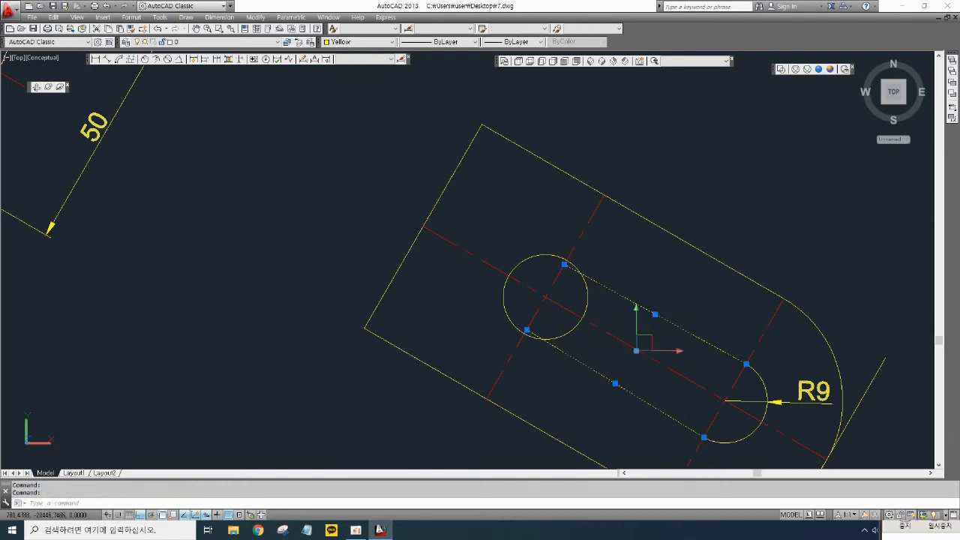
key(Delete)
- Draw two lines joining the top and bottom of the new circle to the ends of the right semicircle
text(l)
key(Return)
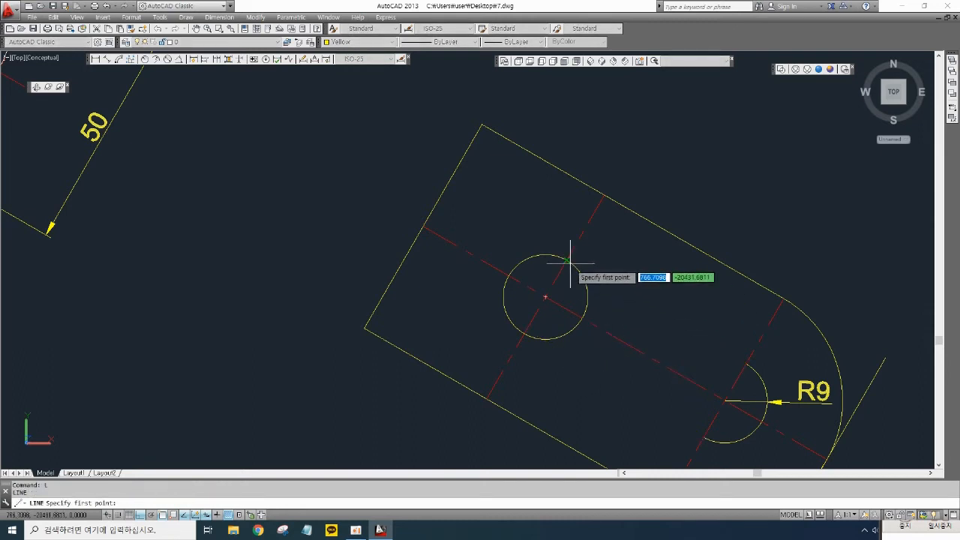
click(568, 261)
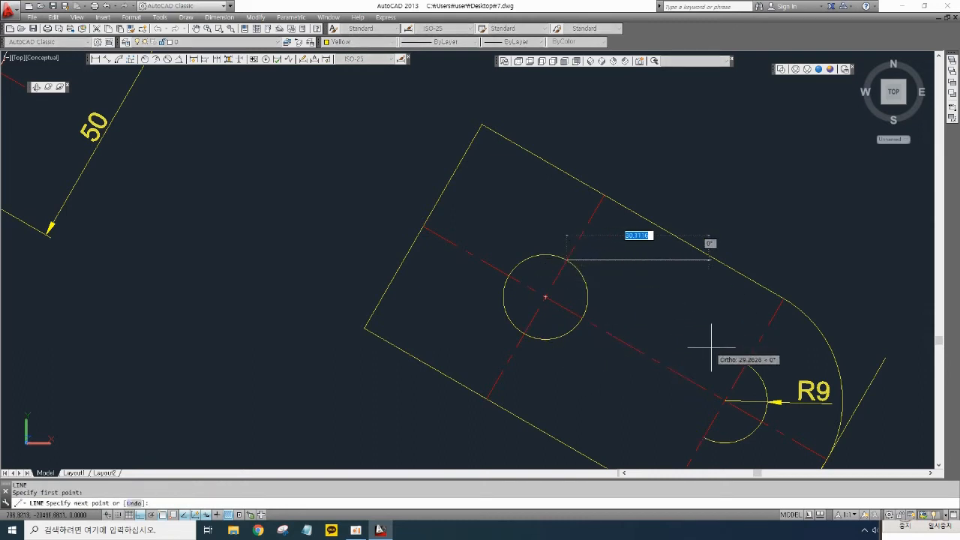
click(747, 364)
key(Return)
key(Return)
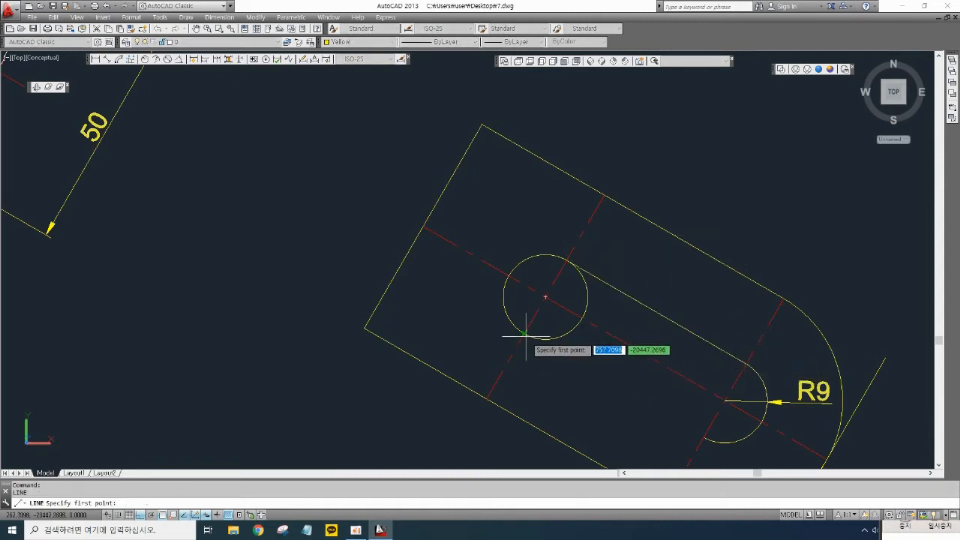
click(525, 334)
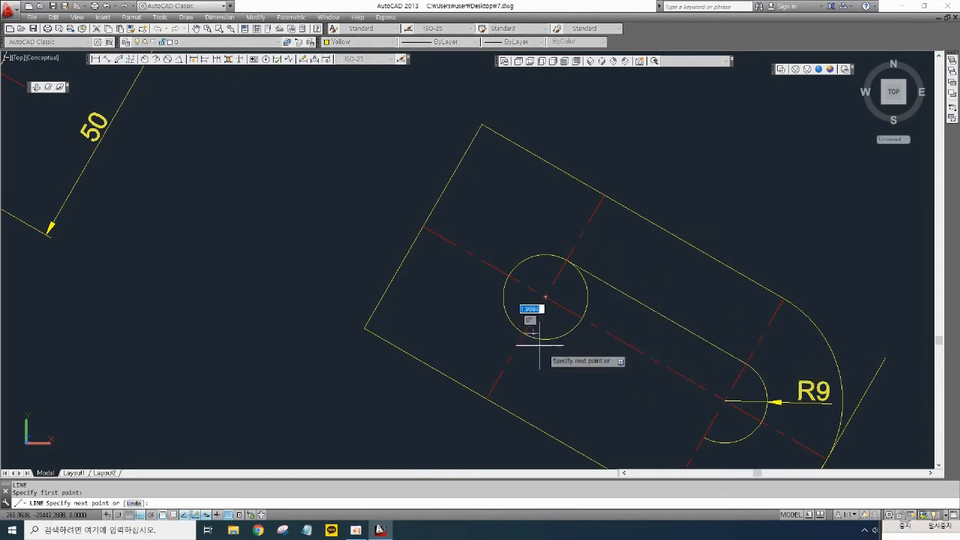
click(702, 437)
key(Return)
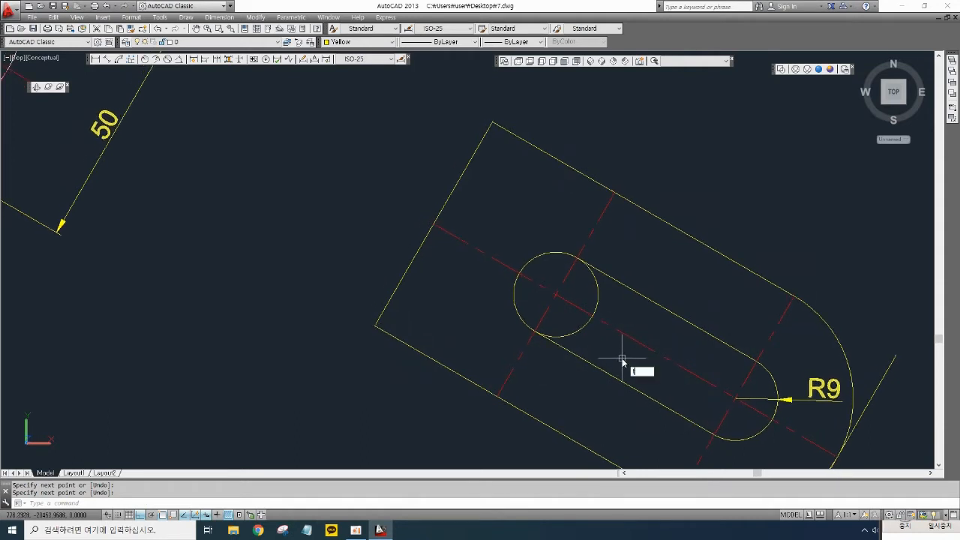
text(tr)
key(Return)
click(578, 331)
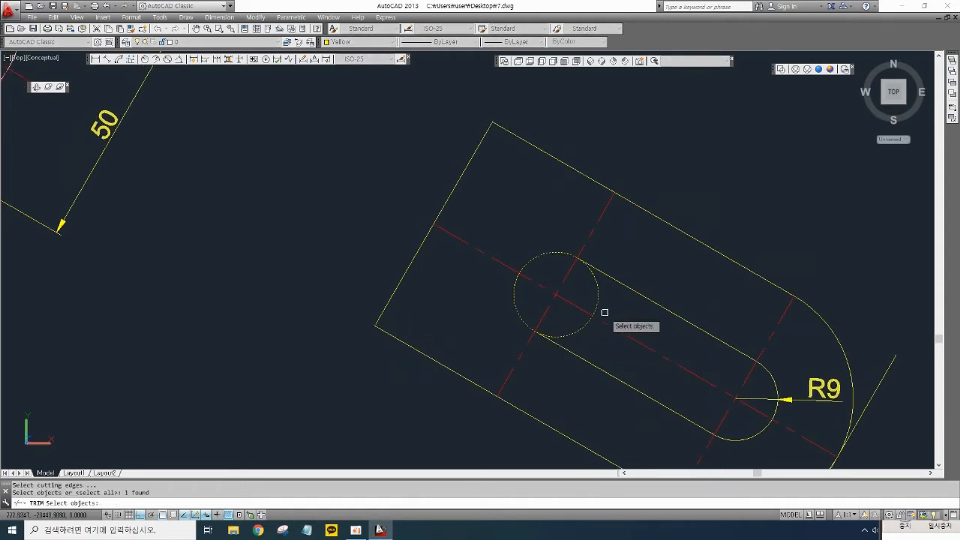
key(Escape)
- Trim away the half of the new circle lying inside the slot, leaving its left semicircular end
text(tr)
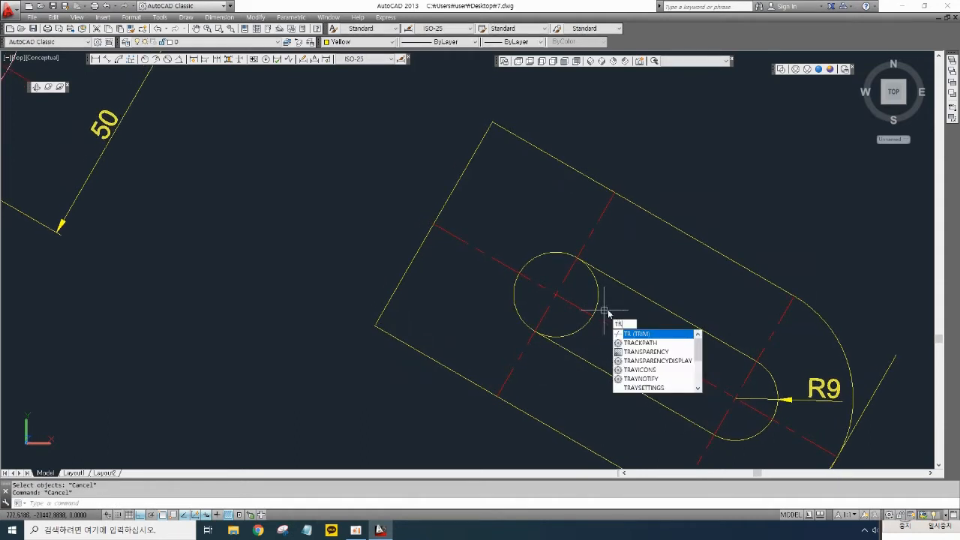
key(Return)
key(Return)
click(584, 322)
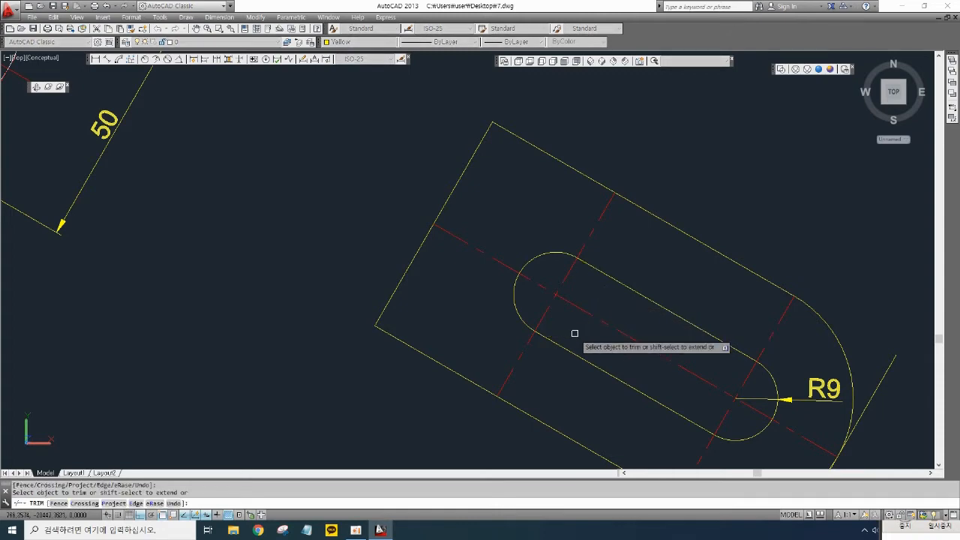
key(Return)
scroll(626, 322, down, 2)
mouse_move(645, 322)
middle_down()
mouse_move(677, 323)
mouse_move(772, 394)
middle_up()
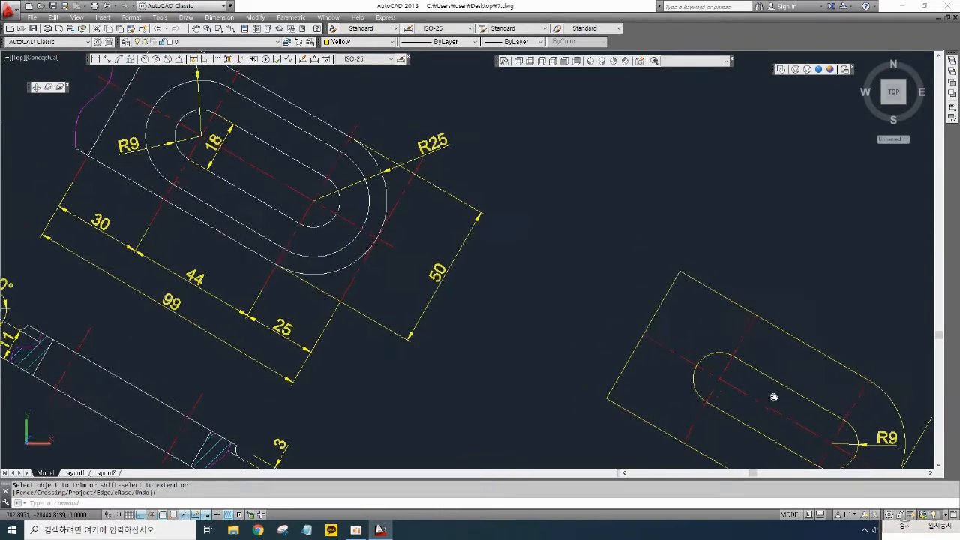
middle_drag(298, 195, 373, 276)
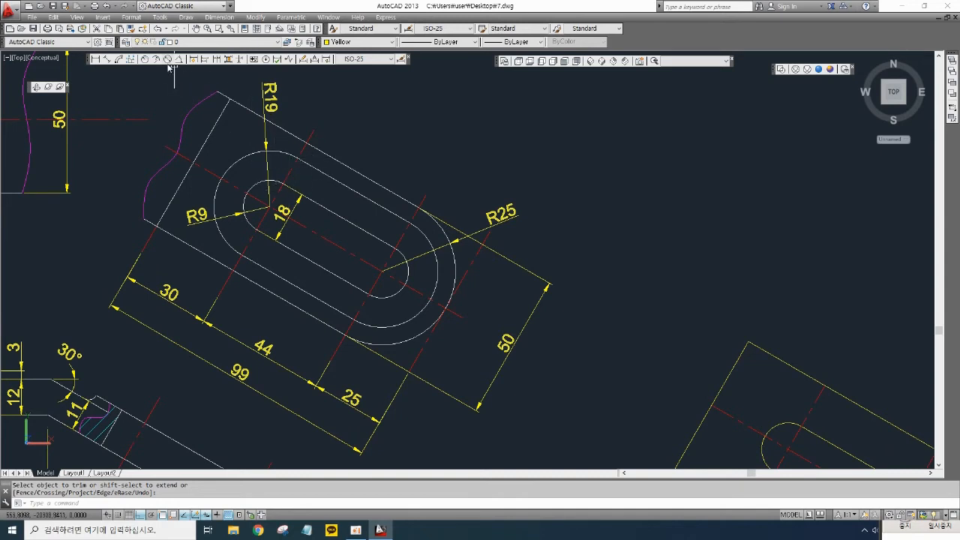
click(114, 63)
click(268, 181)
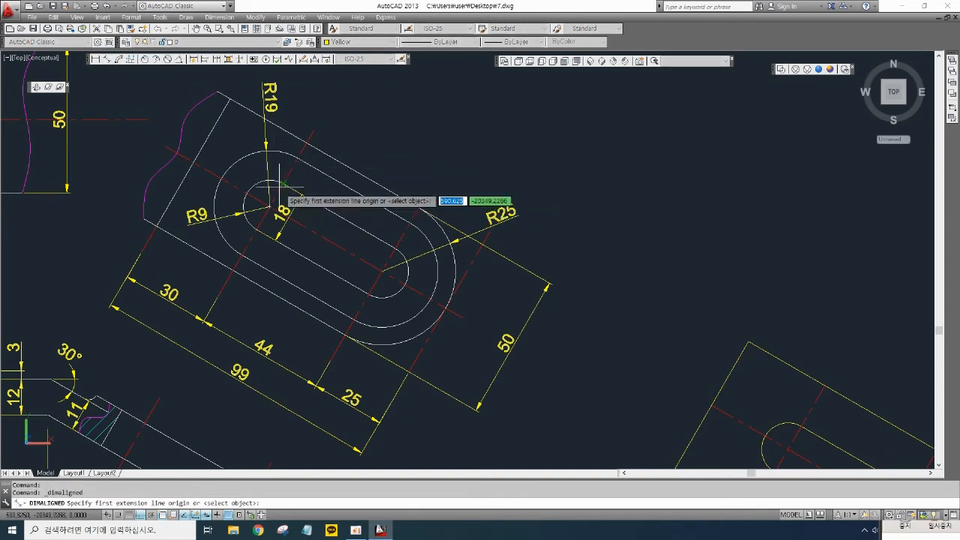
click(299, 155)
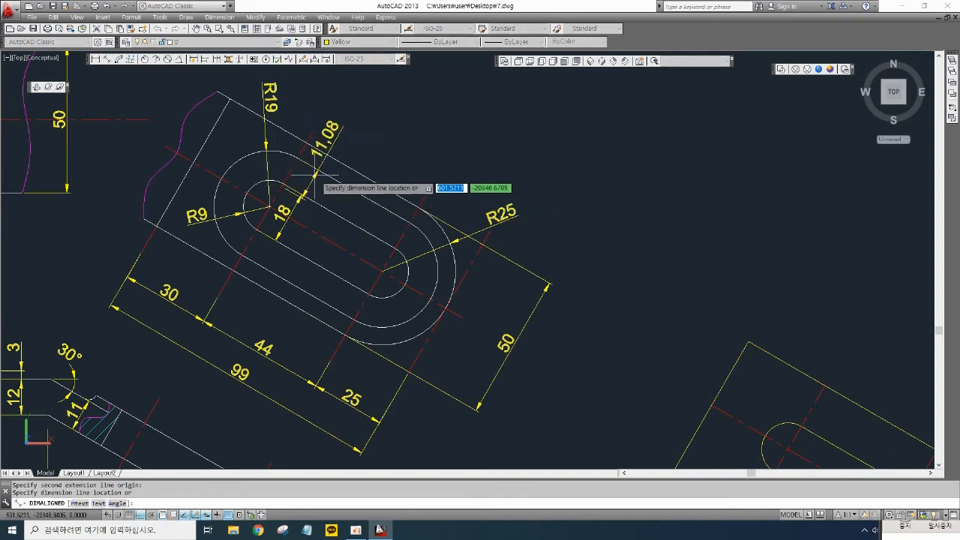
key(Escape)
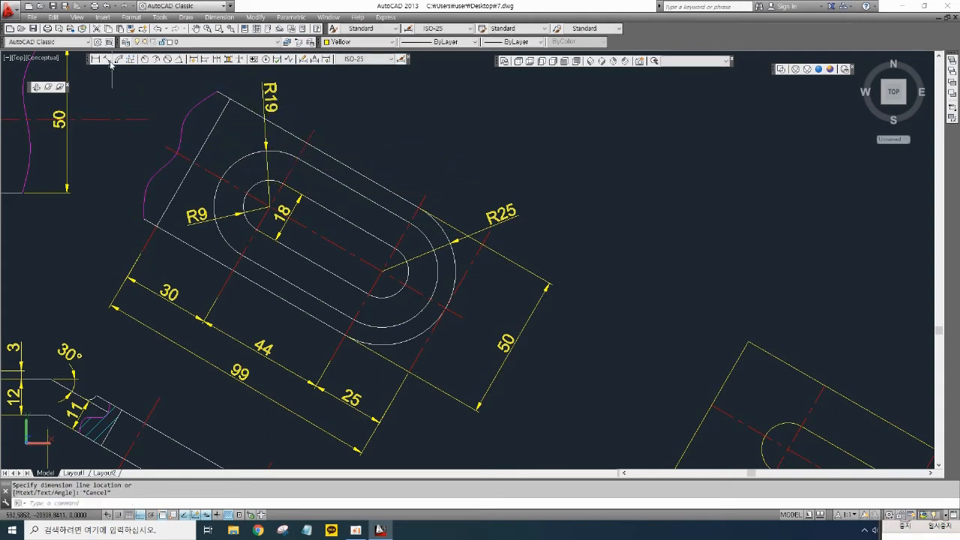
- Add an aligned dimension on the reference top view between the slot's edge and the outer R19 outline
click(111, 63)
scroll(274, 180, up, 2)
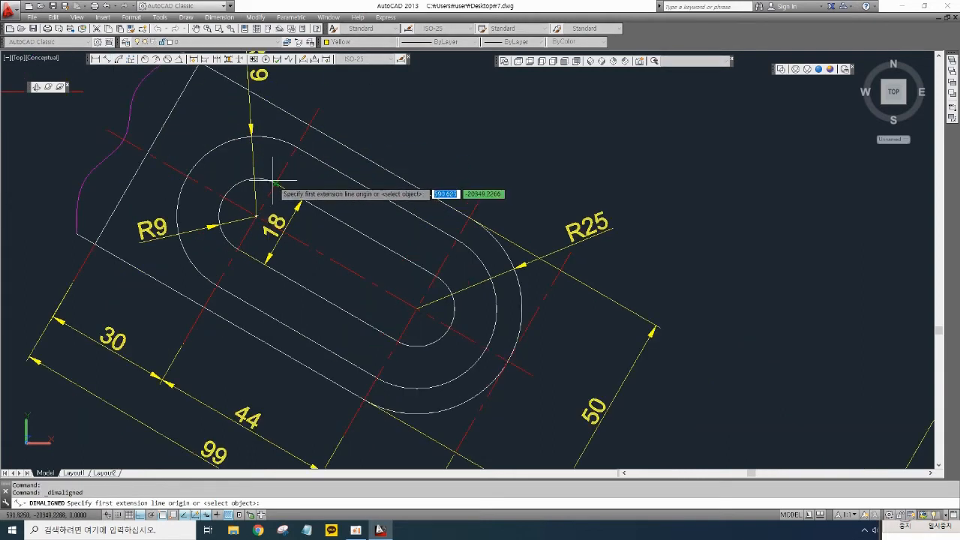
click(262, 179)
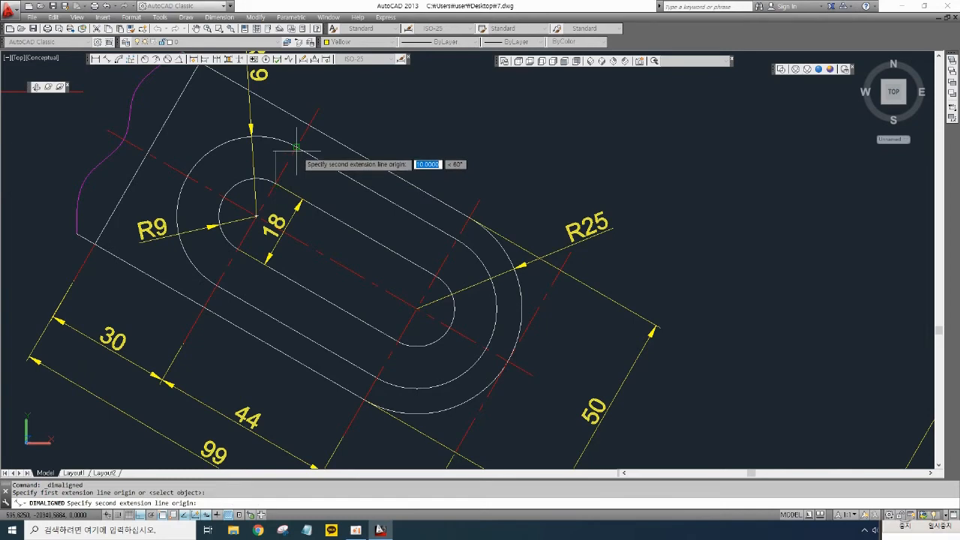
click(296, 147)
click(319, 174)
scroll(379, 217, down, 2)
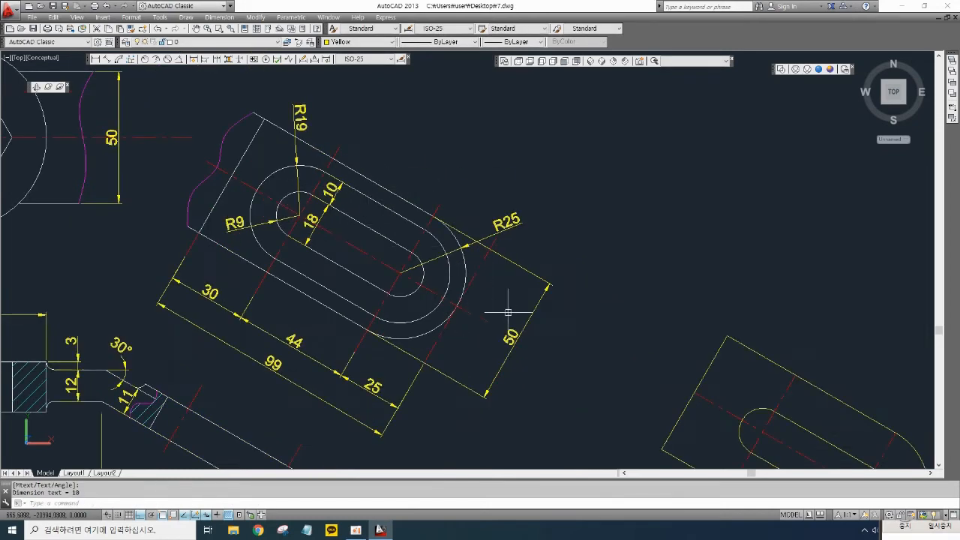
- Offset the slot's lines and semicircular ends 10 mm outward to form a surrounding rounded outline
mouse_move(508, 312)
middle_down()
mouse_move(242, 150)
mouse_move(262, 164)
middle_up()
text(o)
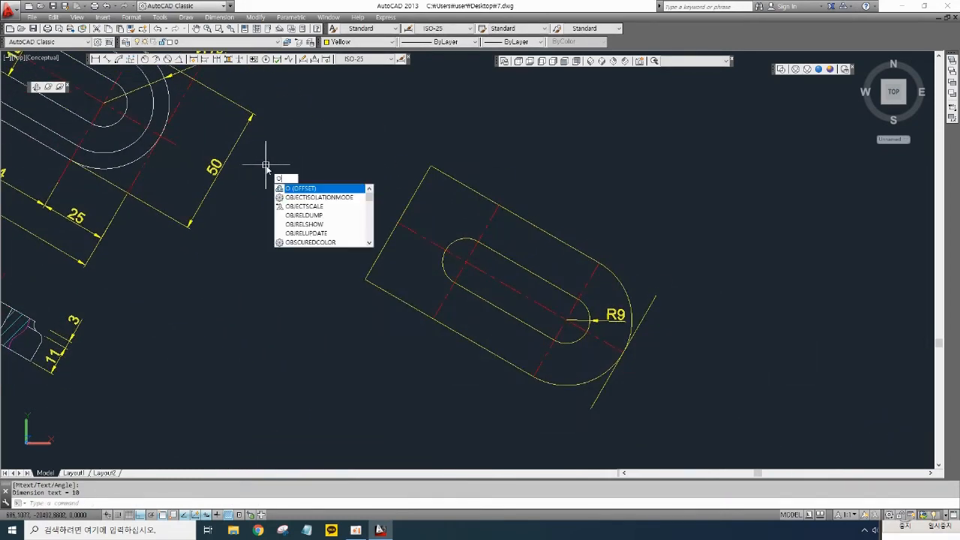
key(Return)
text(1)
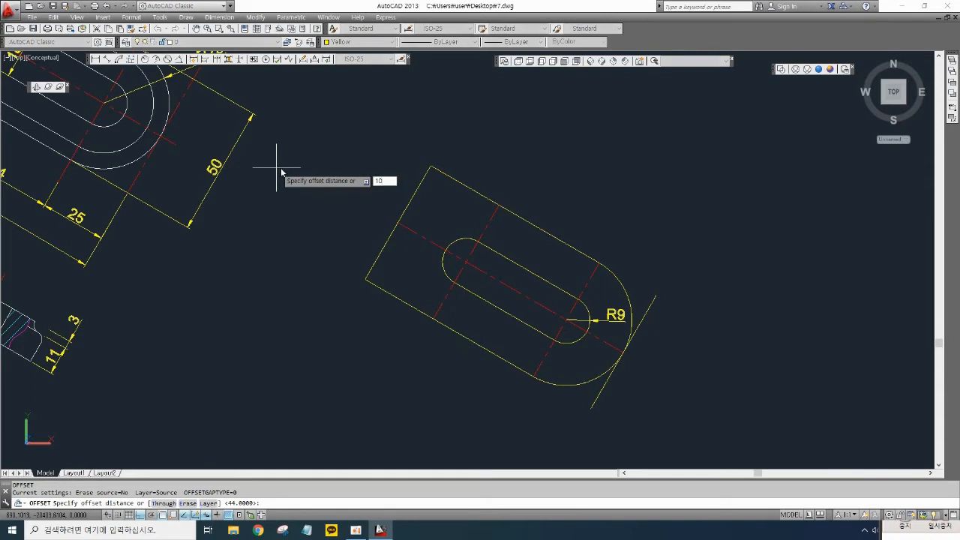
text(0)
key(Return)
click(519, 264)
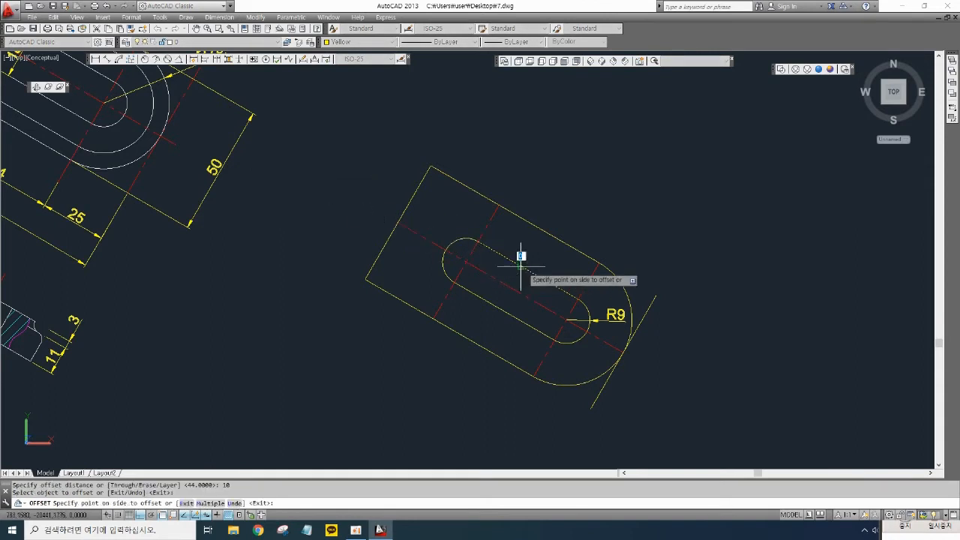
click(459, 239)
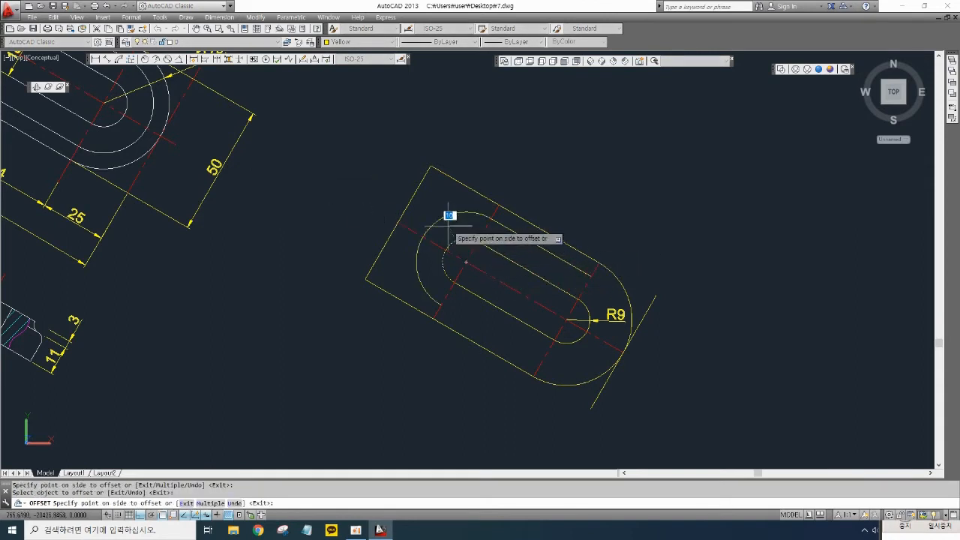
click(466, 290)
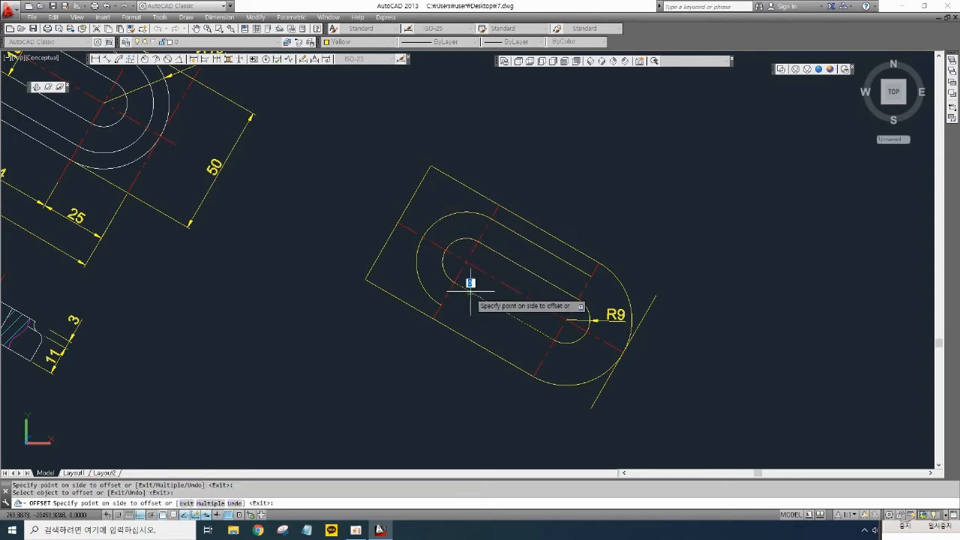
click(448, 346)
click(579, 337)
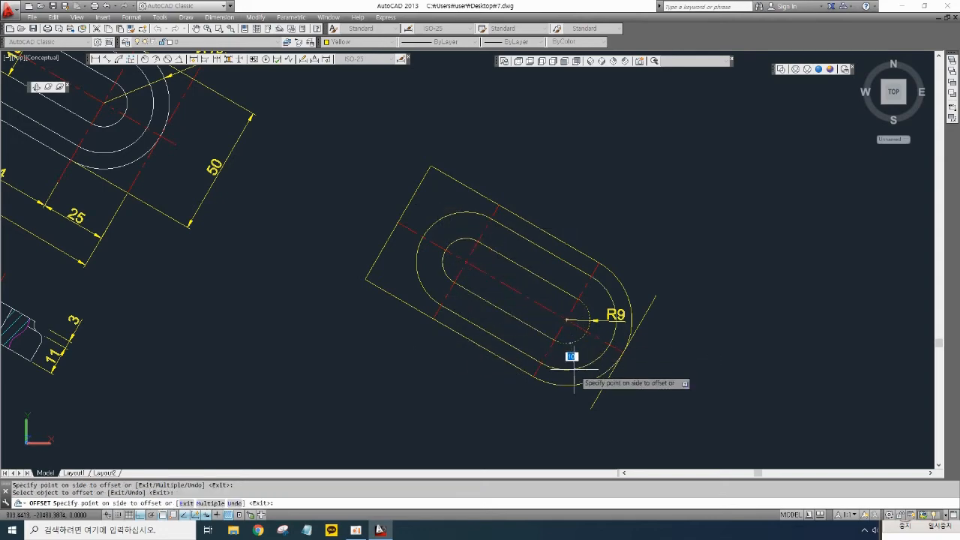
click(583, 365)
key(Return)
- Add an aligned dimension between the two cross centre lines along the new view's lower edge
mouse_move(525, 300)
middle_down()
mouse_move(590, 208)
mouse_move(650, 309)
mouse_move(649, 346)
middle_up()
scroll(511, 341, down, 2)
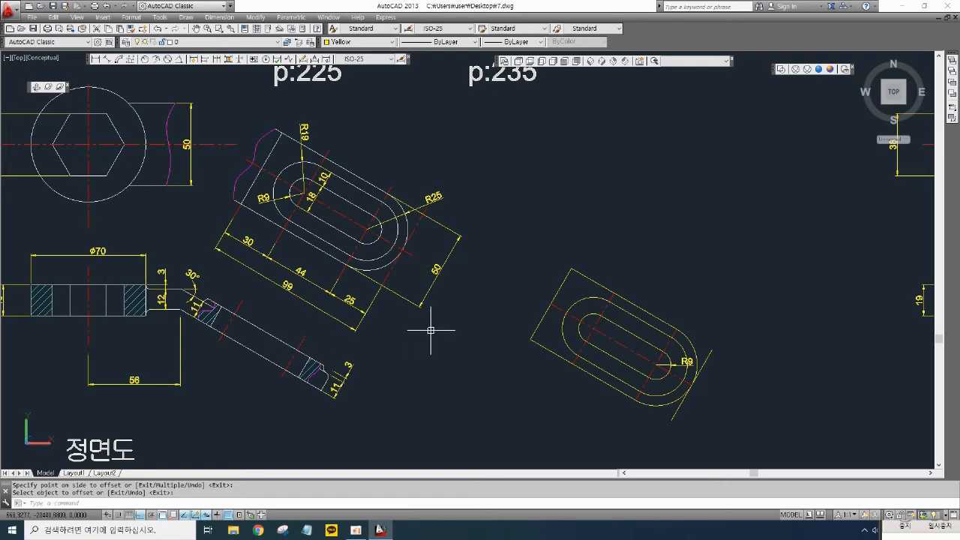
middle_drag(465, 351, 543, 346)
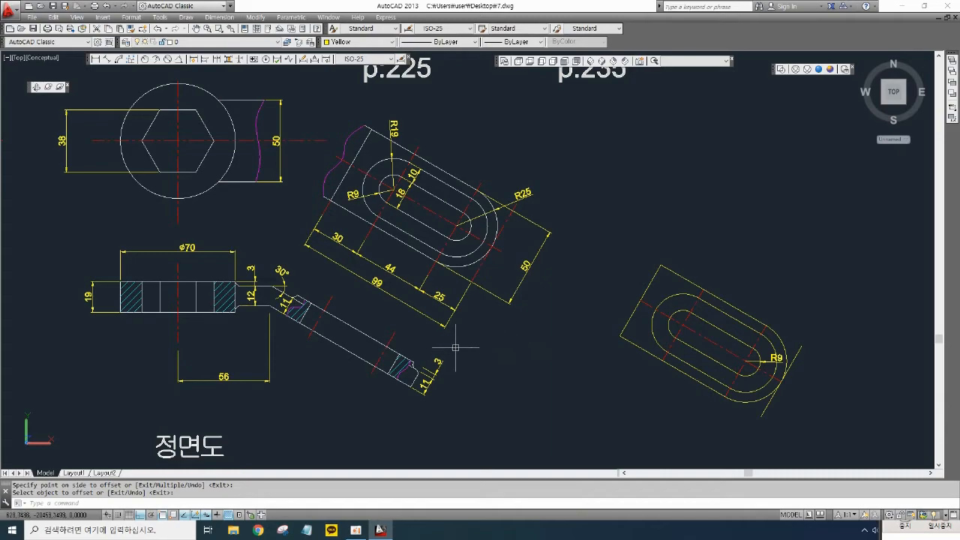
mouse_move(338, 278)
middle_down()
mouse_move(403, 263)
mouse_move(342, 238)
mouse_move(292, 234)
middle_up()
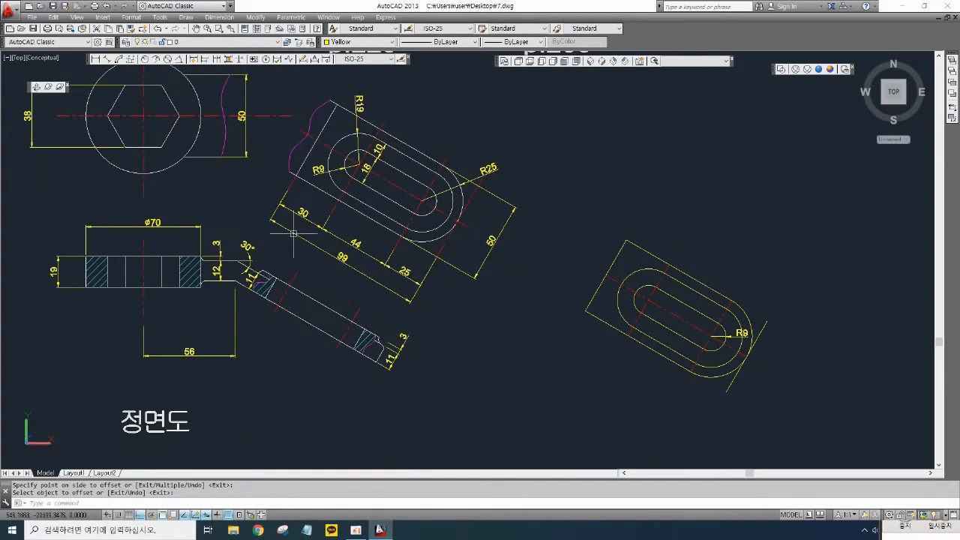
click(106, 59)
click(624, 337)
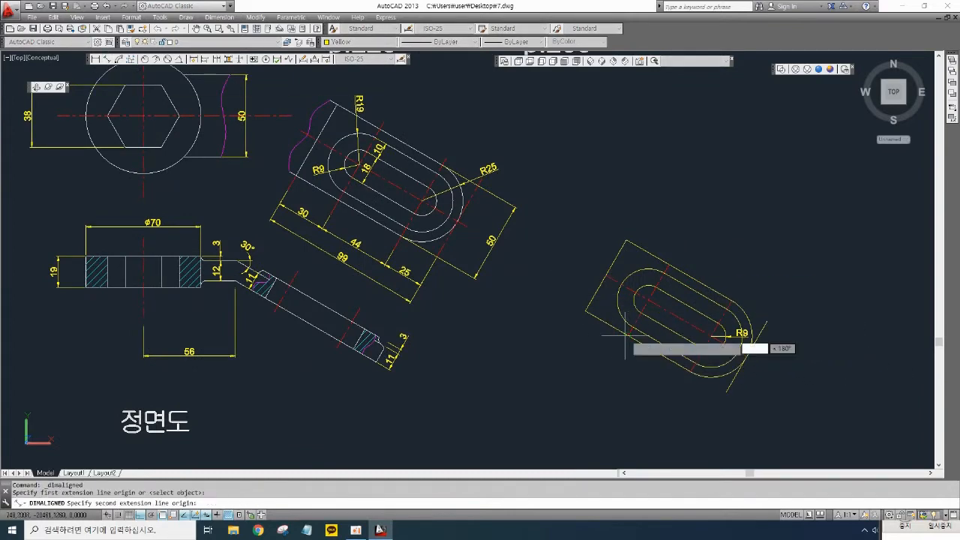
click(691, 372)
click(640, 387)
middle_drag(668, 382, 605, 349)
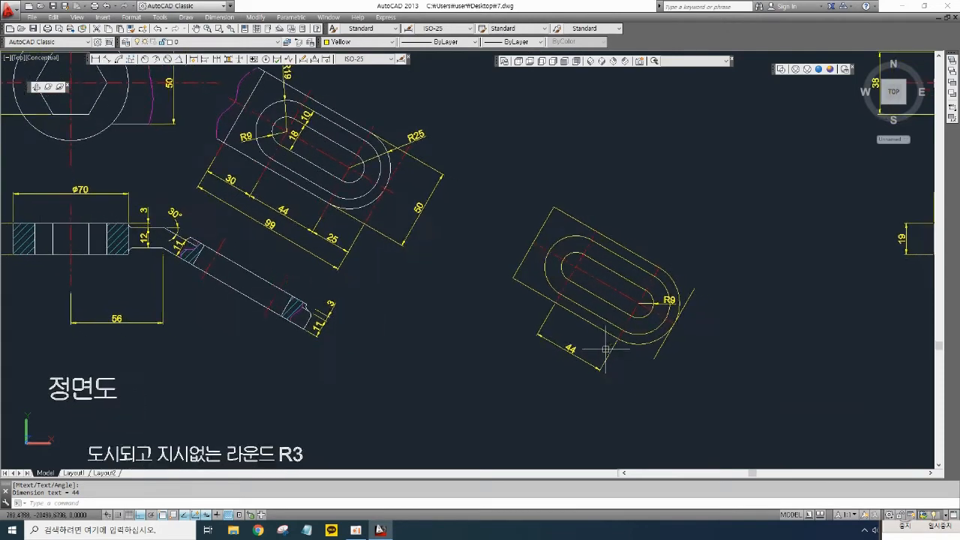
- Add an aligned dimension from the part's left end to the left cross centre line
key(space)
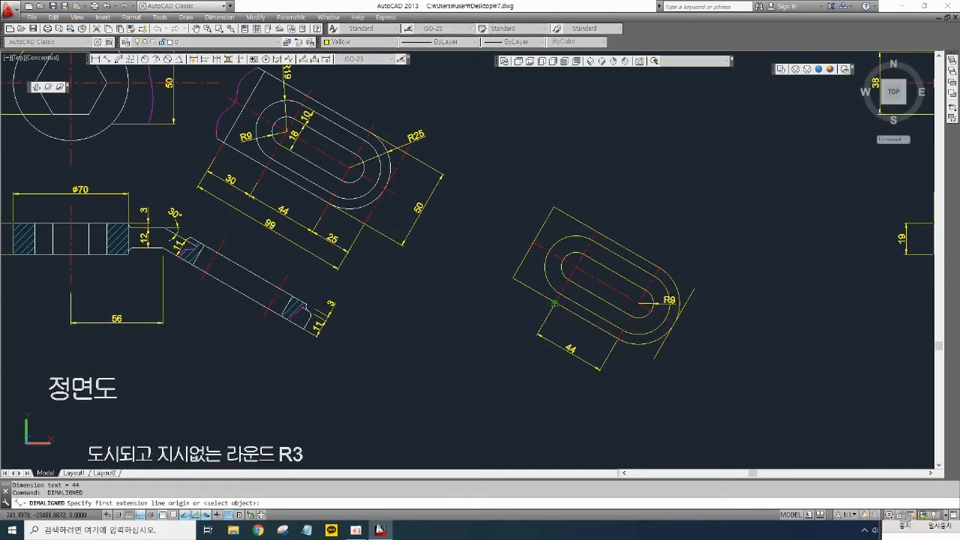
click(513, 277)
click(512, 278)
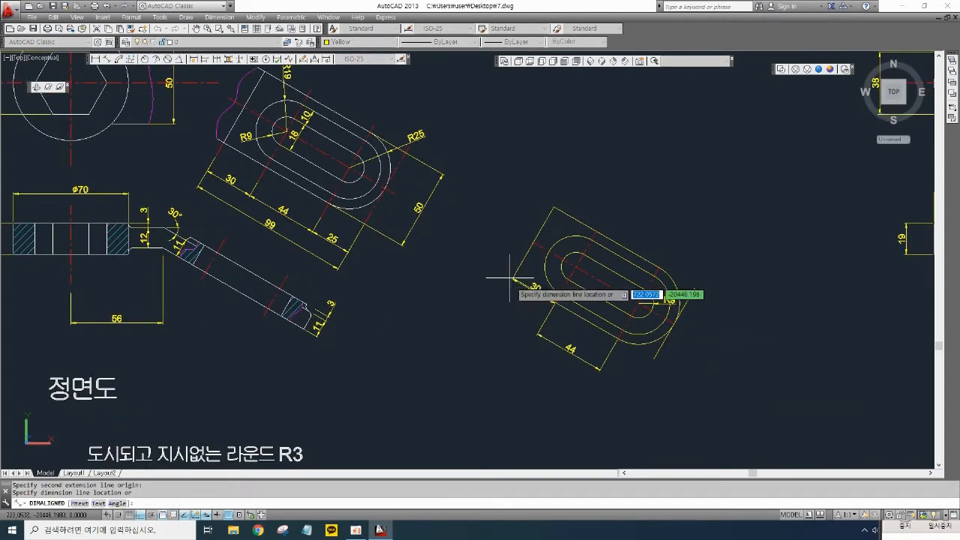
click(539, 336)
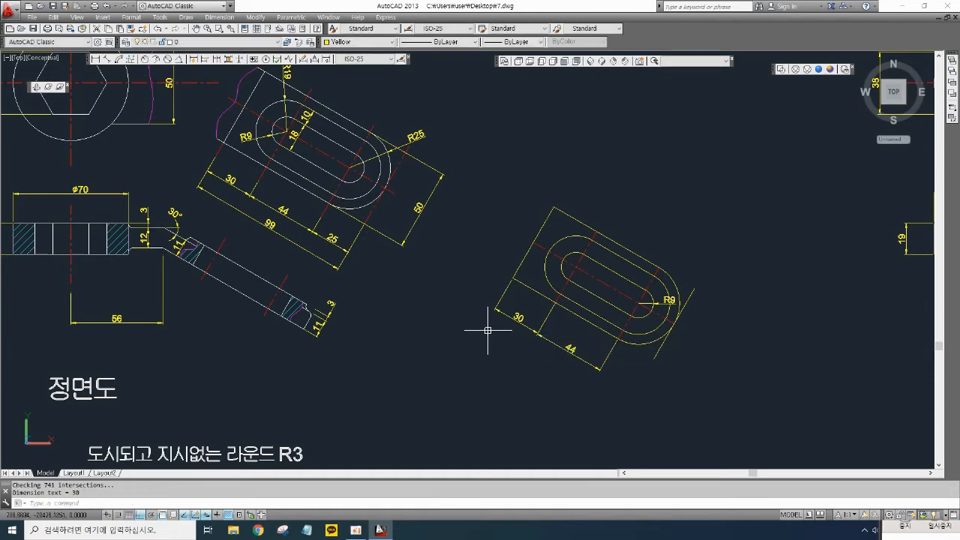
- Add an aligned dimension for the new top view's overall length along its lower edge
middle_drag(397, 291, 381, 281)
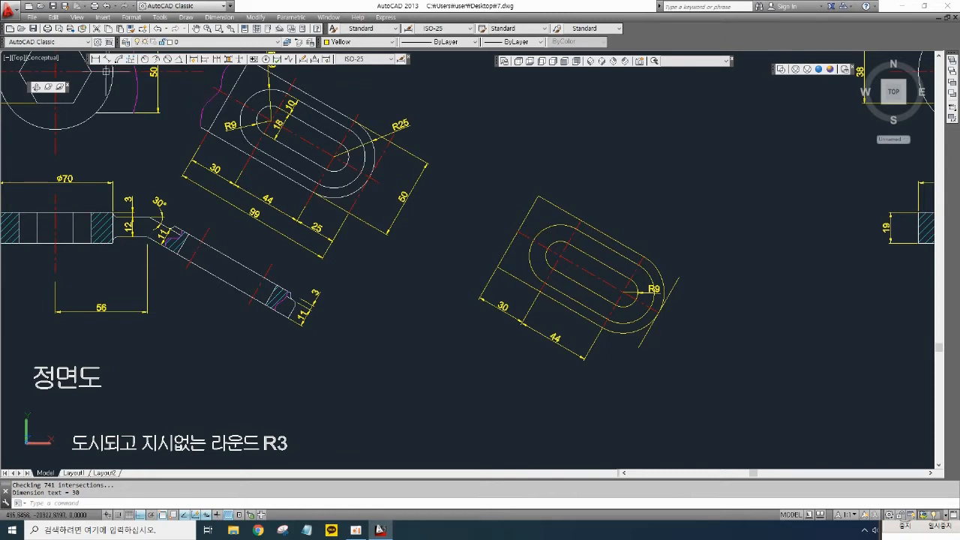
click(108, 61)
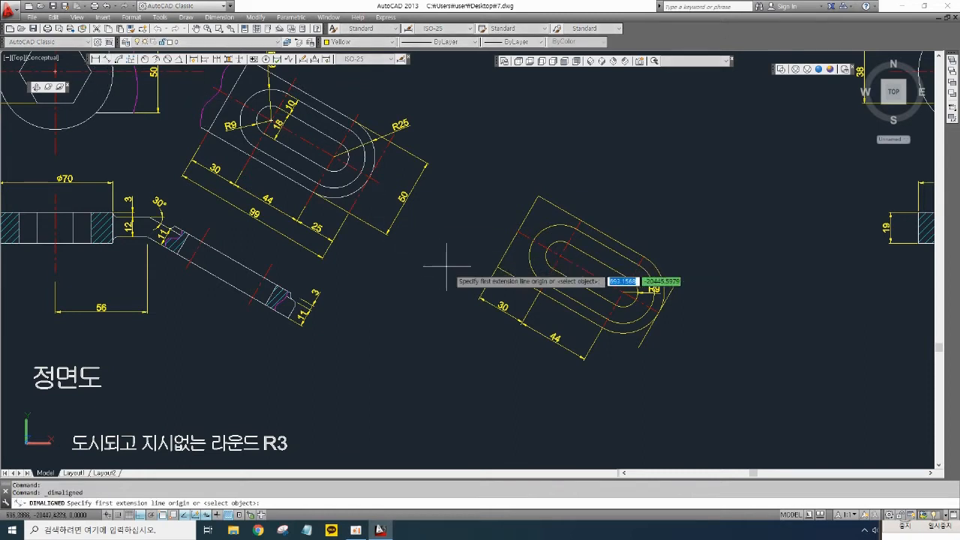
click(497, 267)
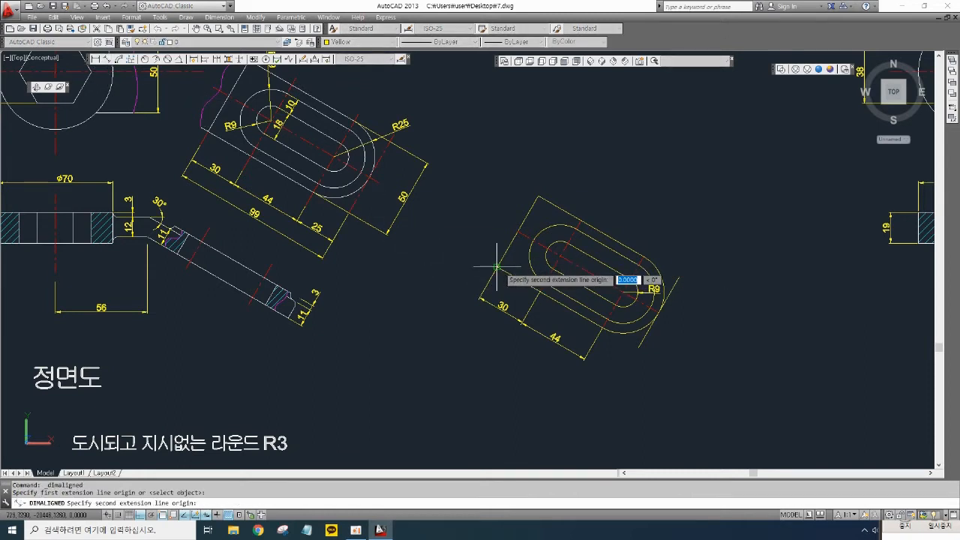
click(645, 345)
click(561, 384)
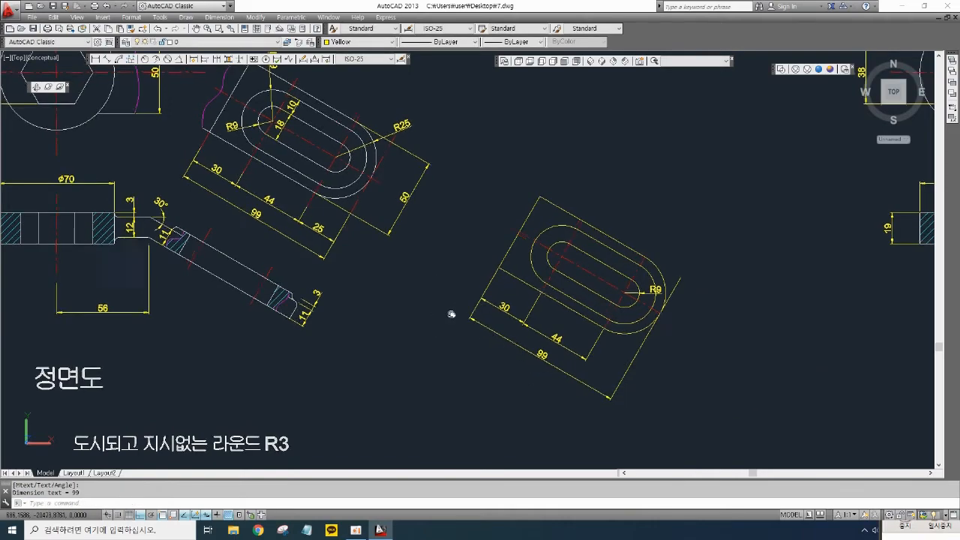
- Use Extend on the reference top view's lower overall-length dimension near the inclined arm
middle_drag(450, 317, 563, 303)
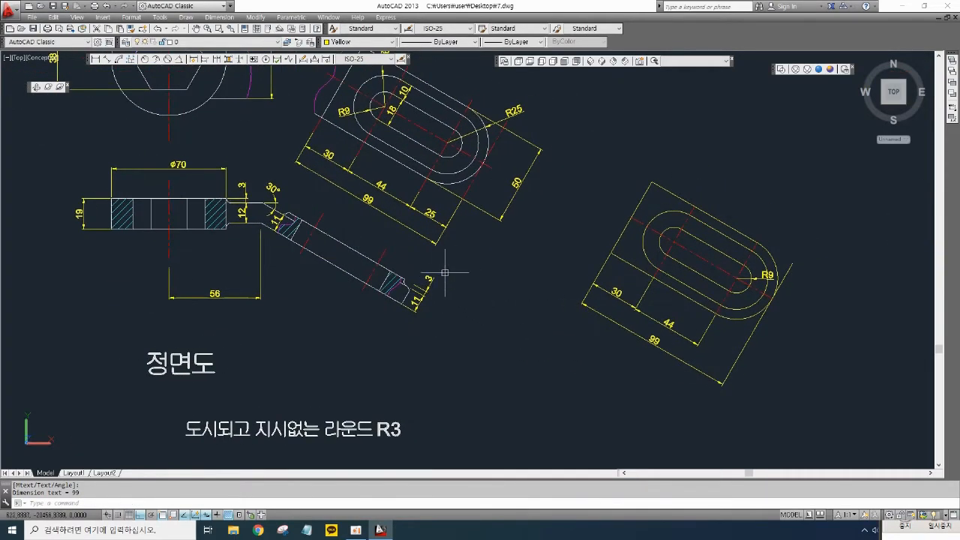
mouse_move(373, 235)
middle_down()
mouse_move(397, 242)
mouse_move(427, 285)
mouse_move(390, 282)
middle_up()
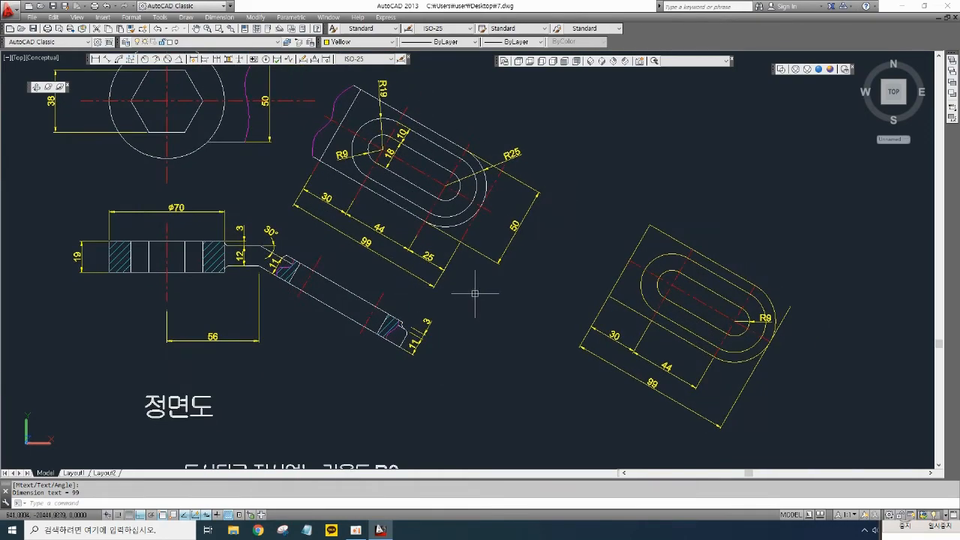
middle_drag(360, 266, 395, 269)
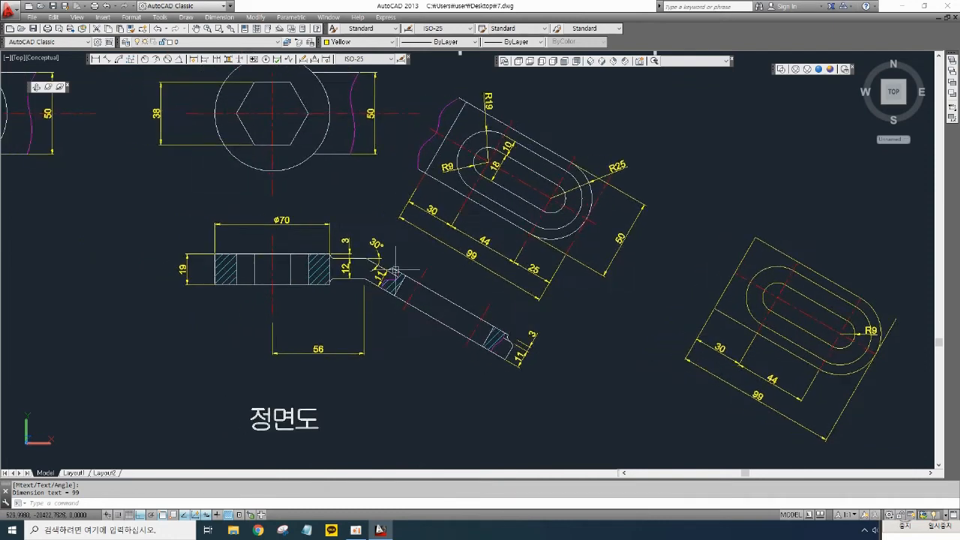
scroll(450, 265, up, 2)
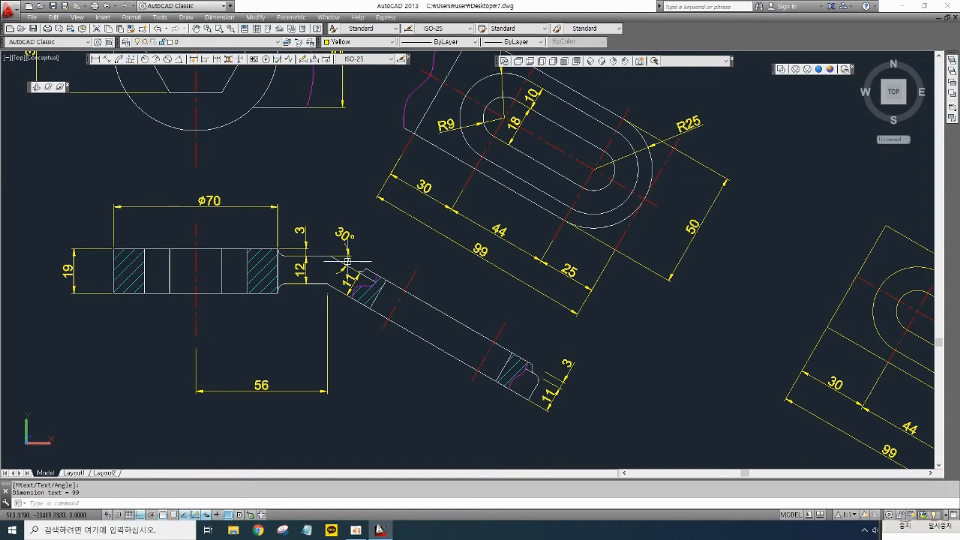
middle_drag(347, 261, 361, 258)
middle_drag(553, 299, 564, 298)
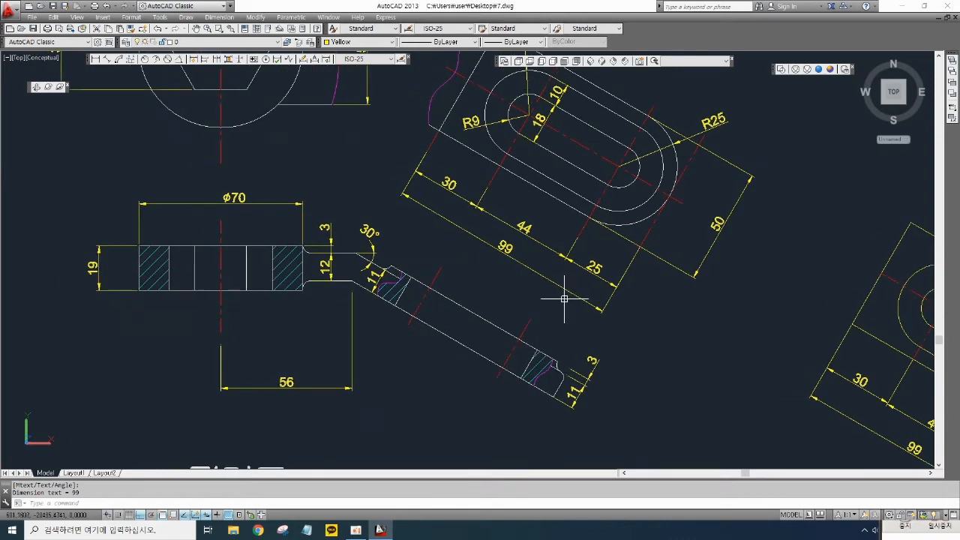
key(Return)
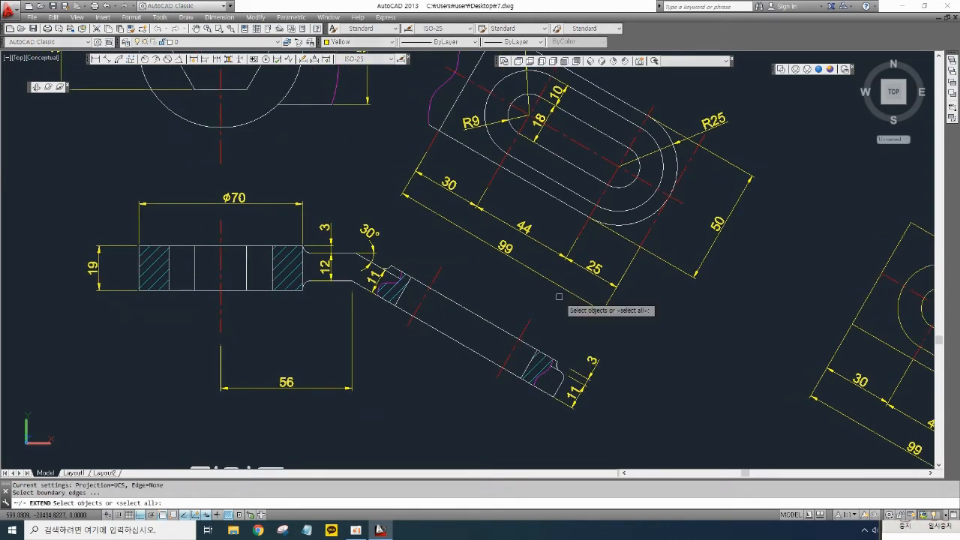
key(Return)
click(642, 245)
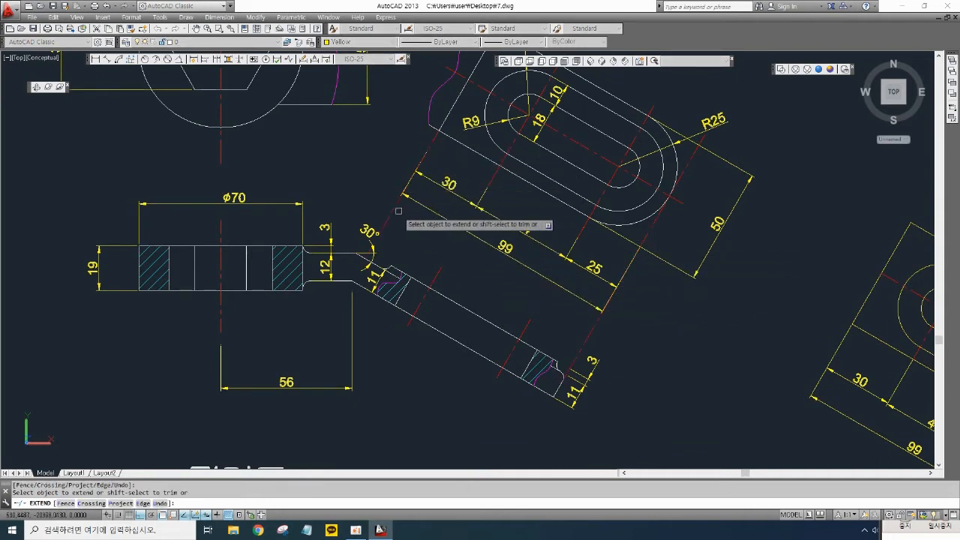
scroll(353, 297, up, 2)
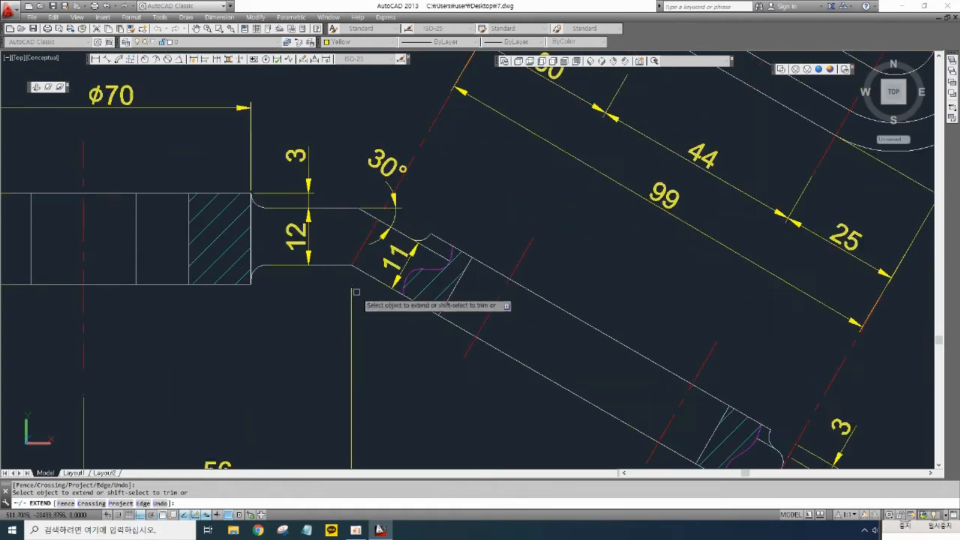
scroll(351, 265, up, 2)
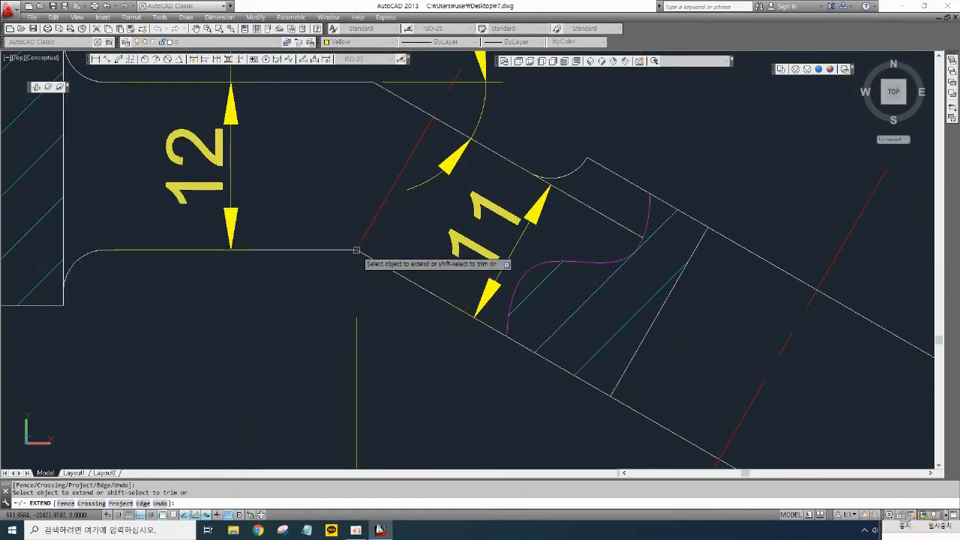
scroll(369, 249, down, 6)
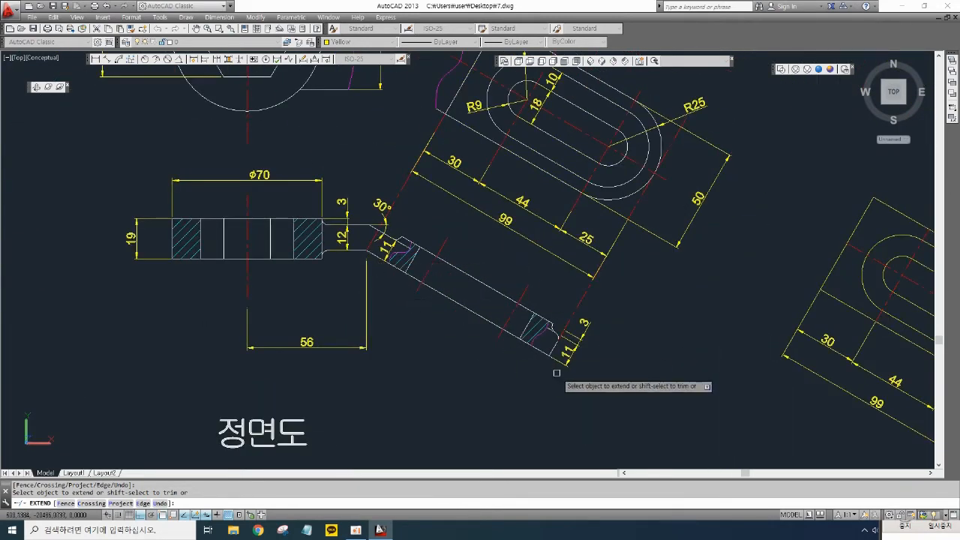
scroll(551, 367, up, 3)
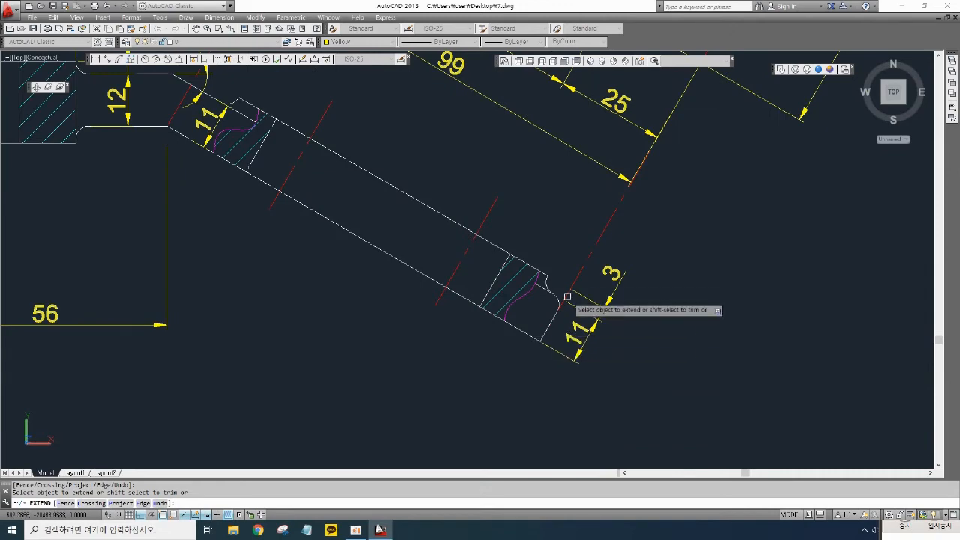
key(space)
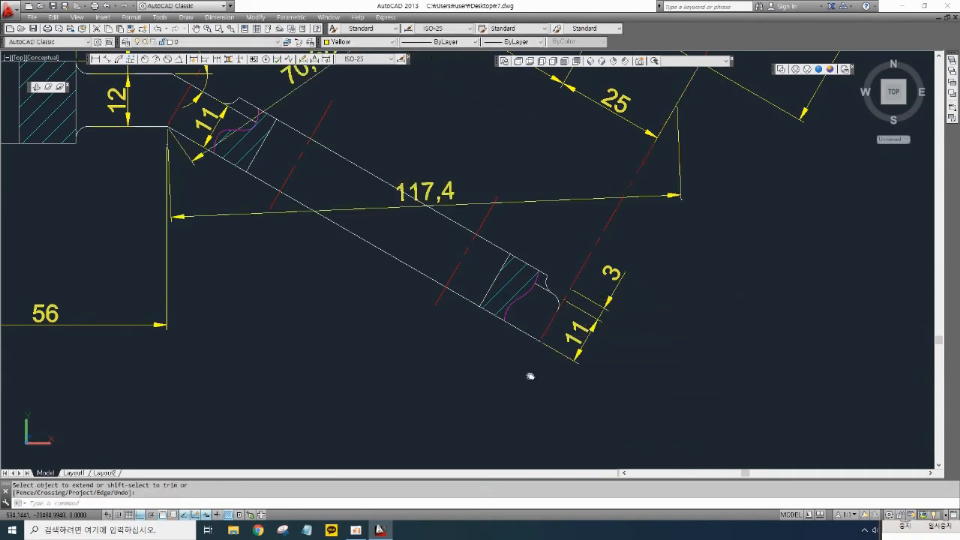
- Select and delete the stray horizontal dimension spanning the inclined arm
middle_drag(531, 377, 578, 399)
click(613, 251)
click(600, 206)
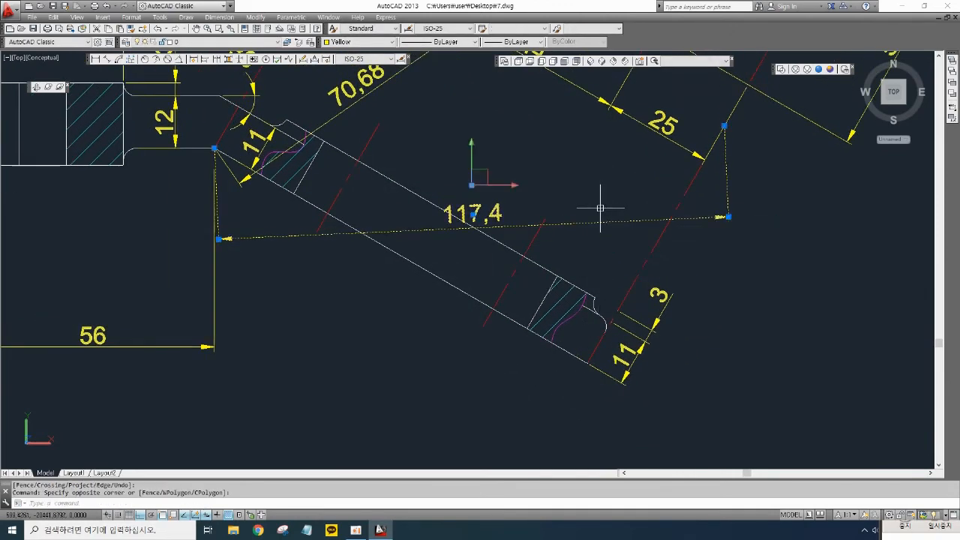
key(Delete)
- Add an aligned dimension along the front view's inclined arm from its upper corner to its end
middle_drag(622, 355, 684, 397)
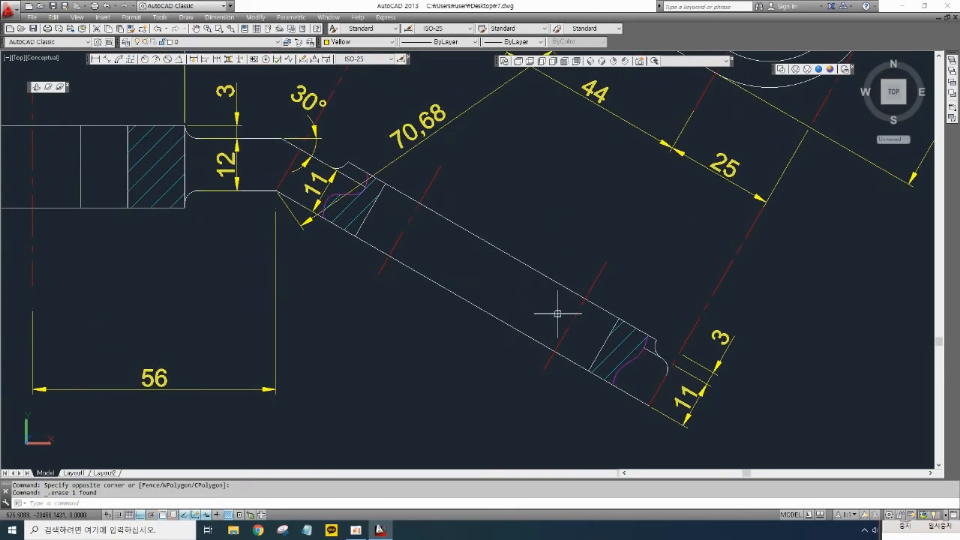
click(108, 59)
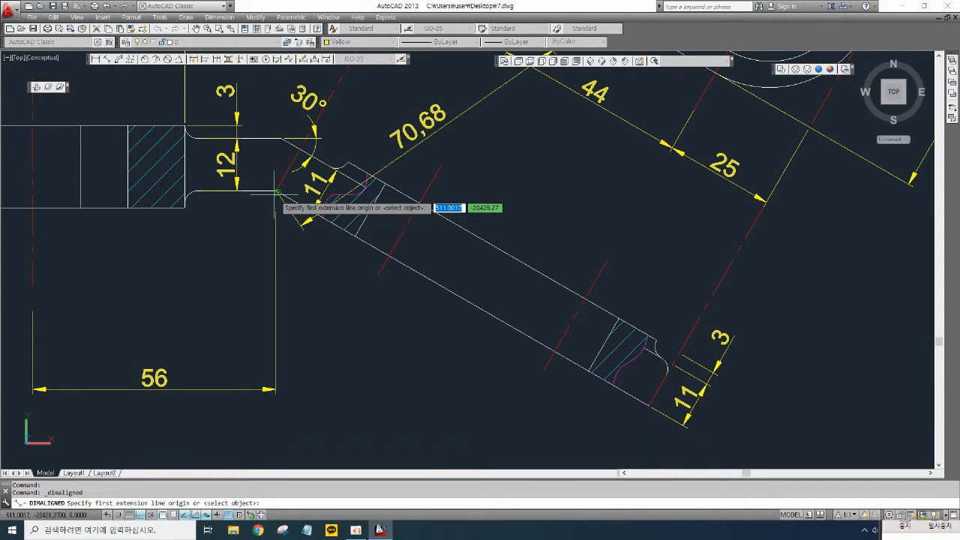
scroll(278, 194, up, 4)
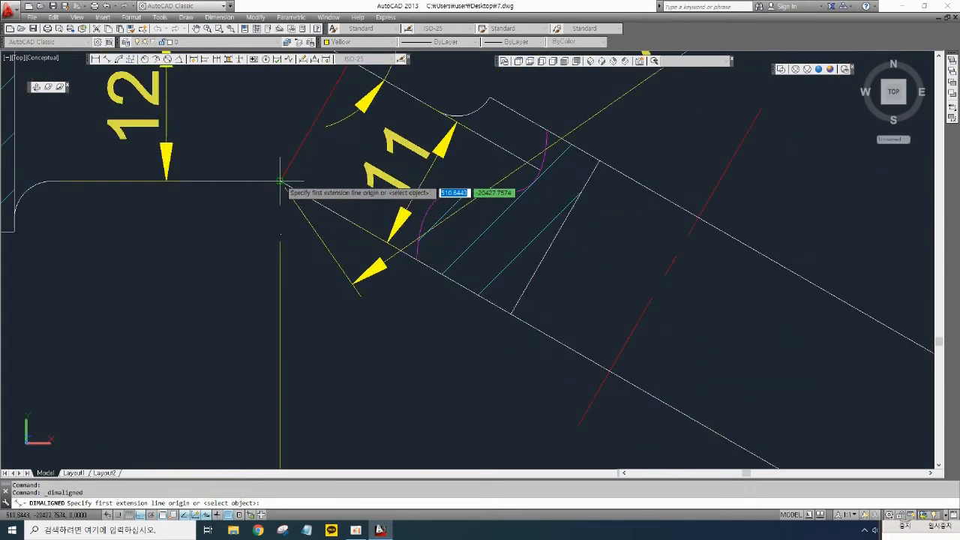
click(280, 181)
scroll(338, 240, down, 5)
scroll(395, 253, up, 4)
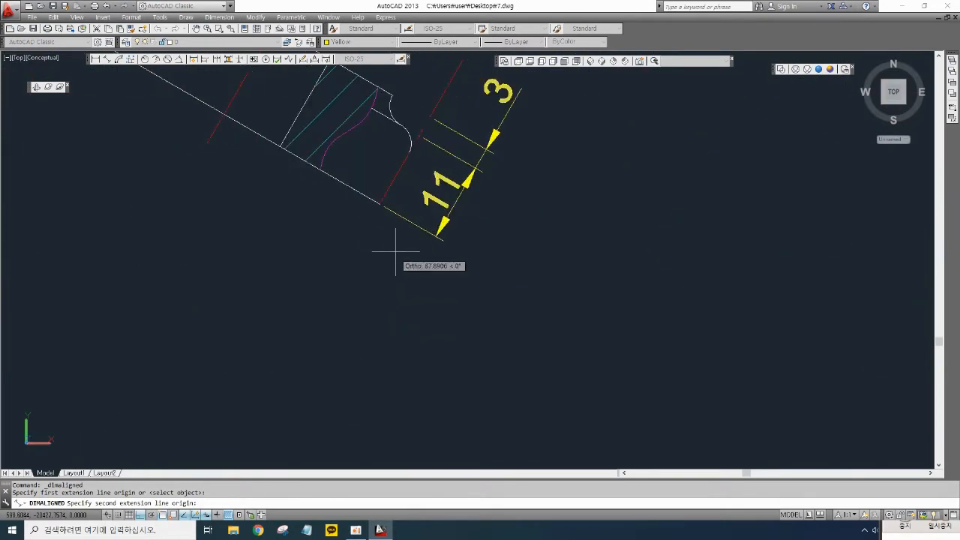
click(379, 204)
scroll(321, 247, down, 3)
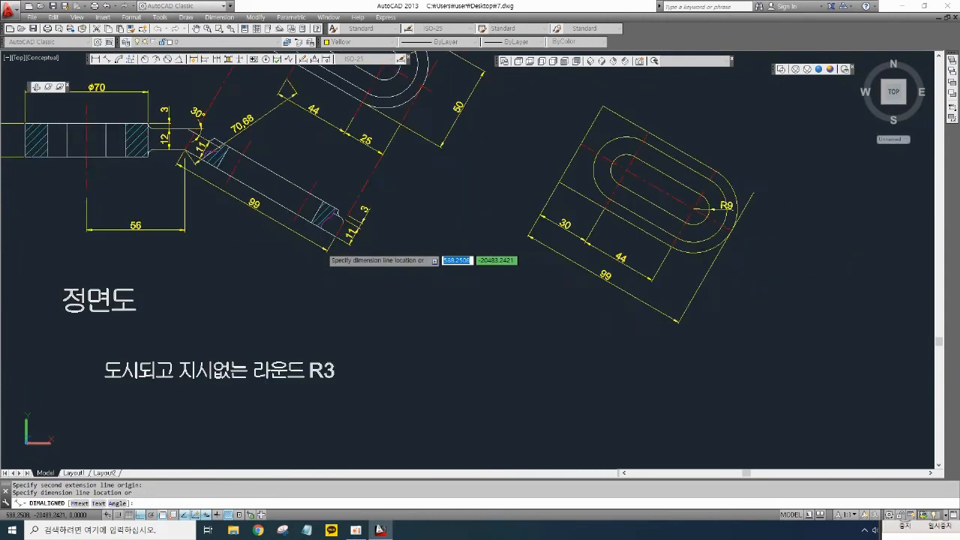
click(267, 223)
- Switch to the SE Isometric view and examine the front and top views around the inclined arm
middle_drag(331, 196, 405, 252)
middle_drag(372, 214, 425, 257)
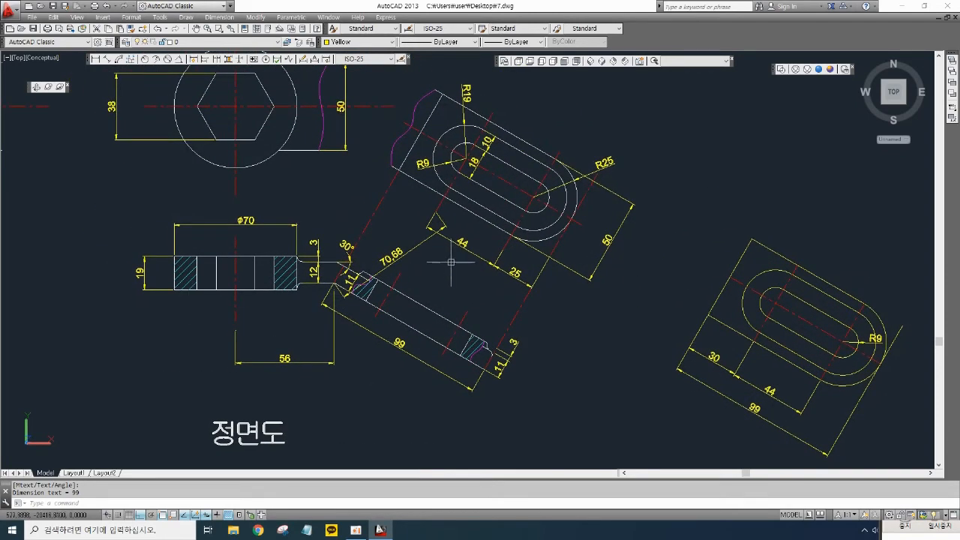
scroll(453, 259, down, 4)
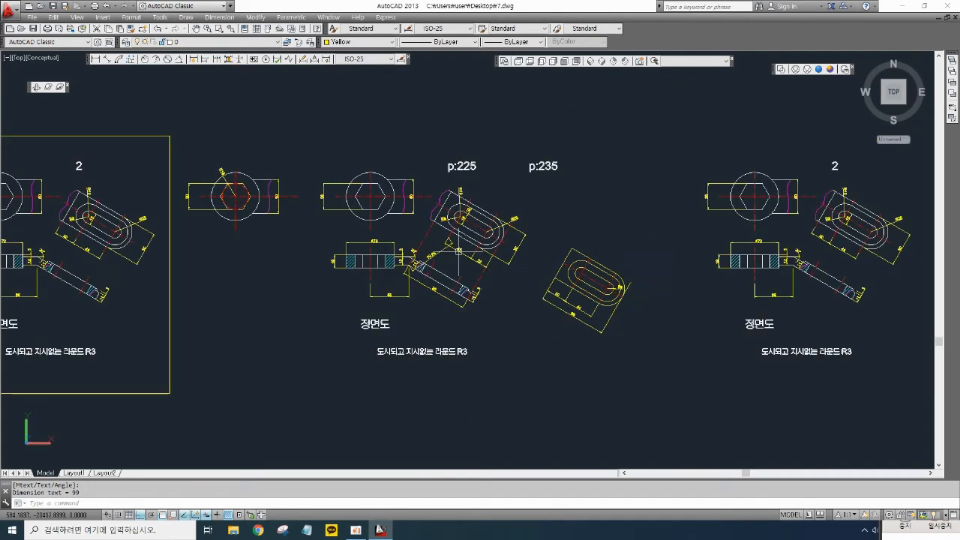
middle_drag(559, 277, 455, 281)
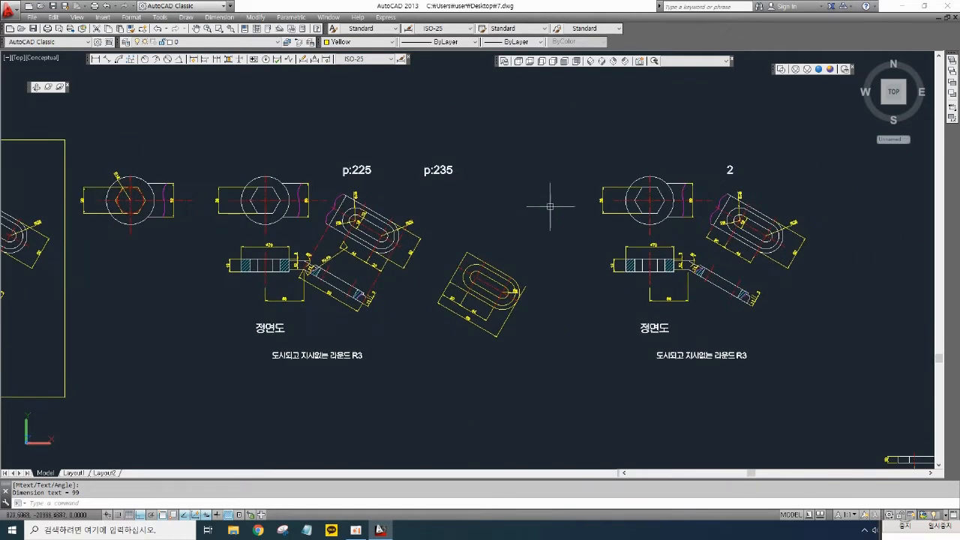
click(601, 62)
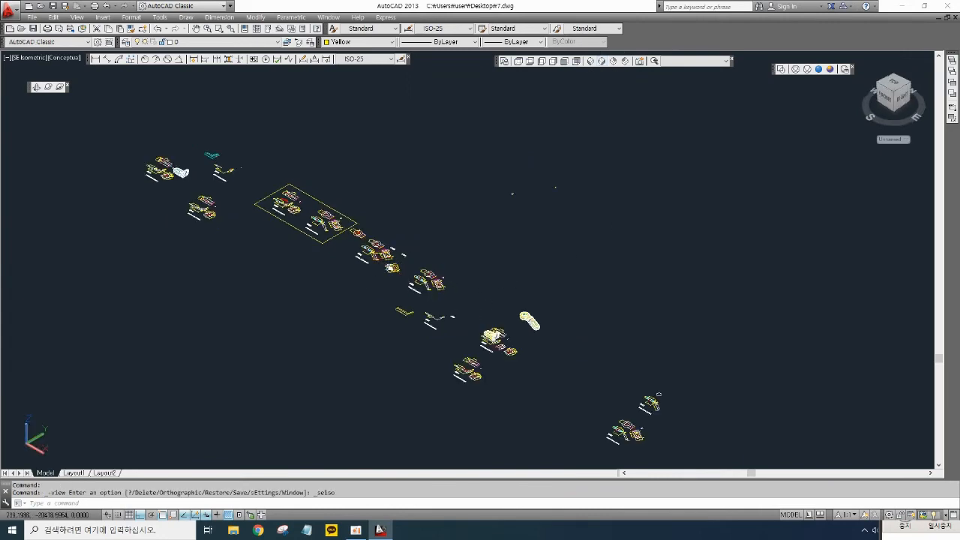
scroll(338, 252, up, 6)
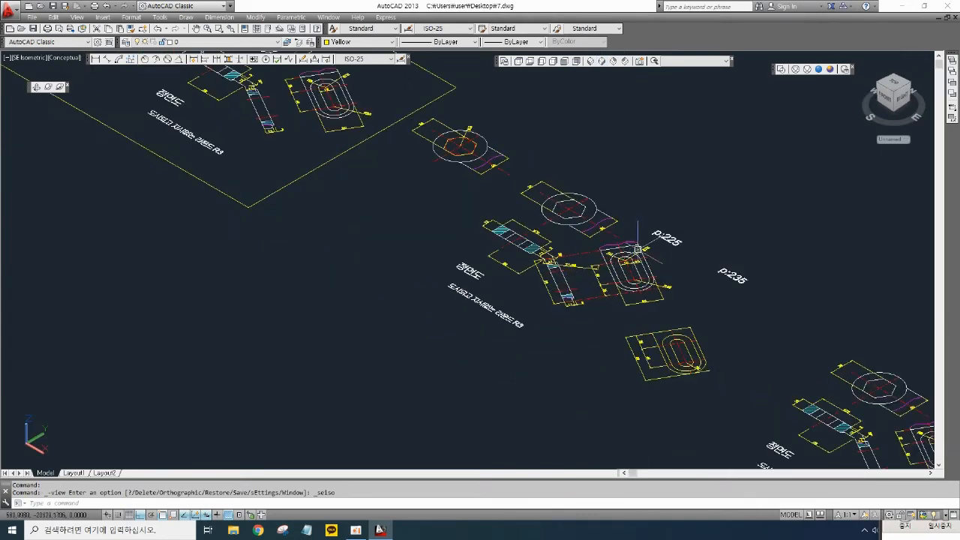
scroll(637, 247, up, 3)
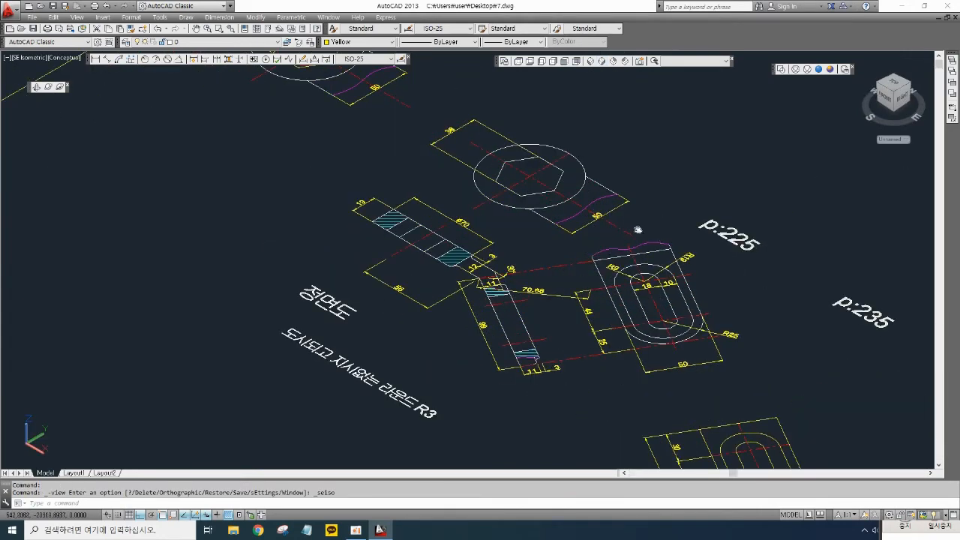
middle_drag(638, 229, 665, 223)
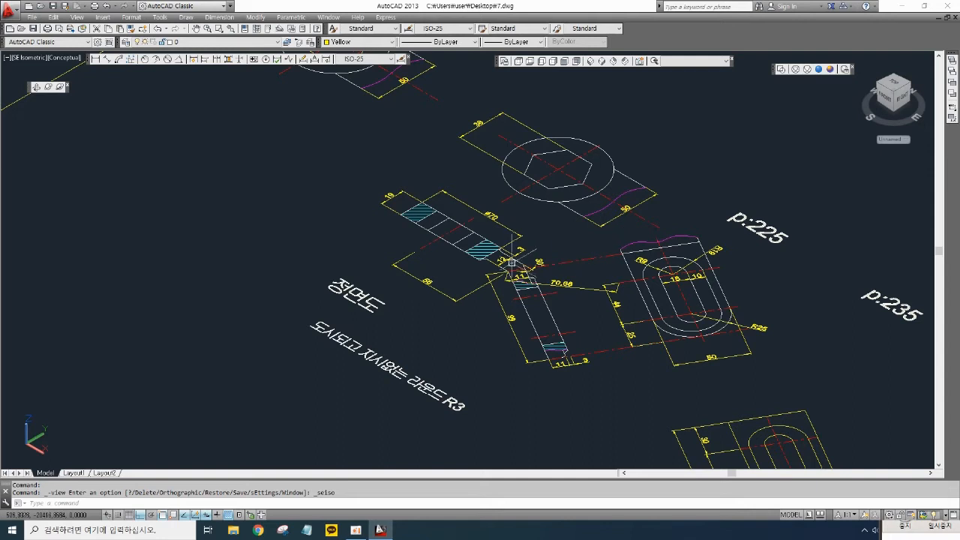
scroll(501, 257, up, 2)
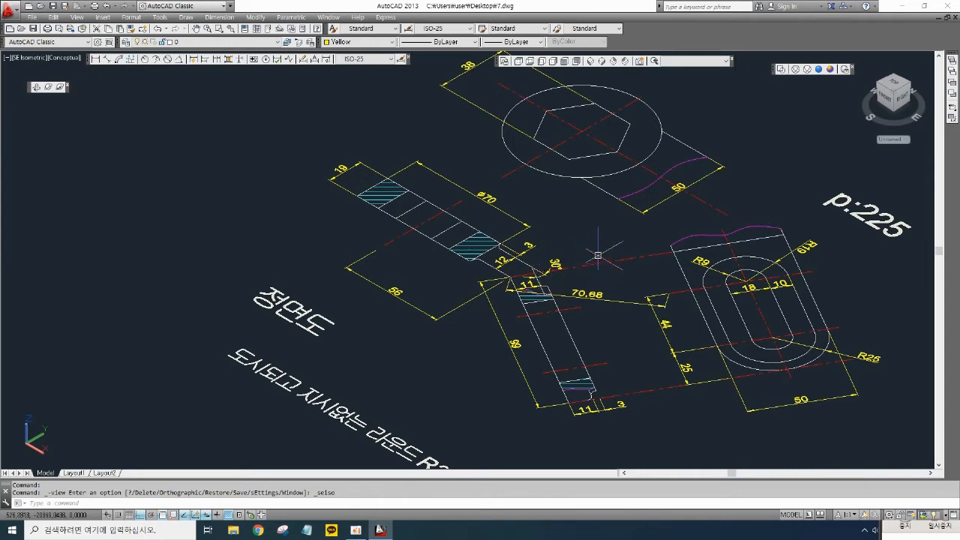
middle_drag(600, 255, 580, 278)
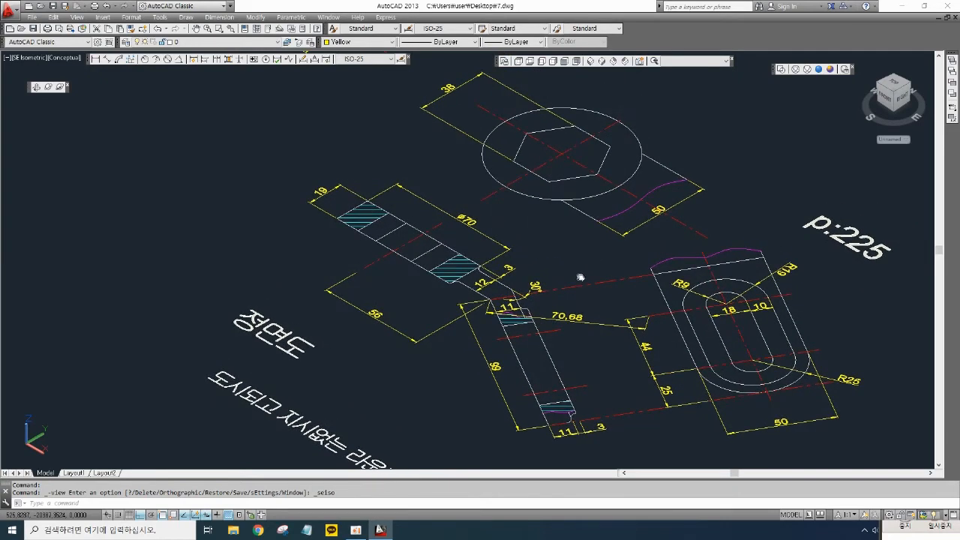
scroll(522, 271, up, 2)
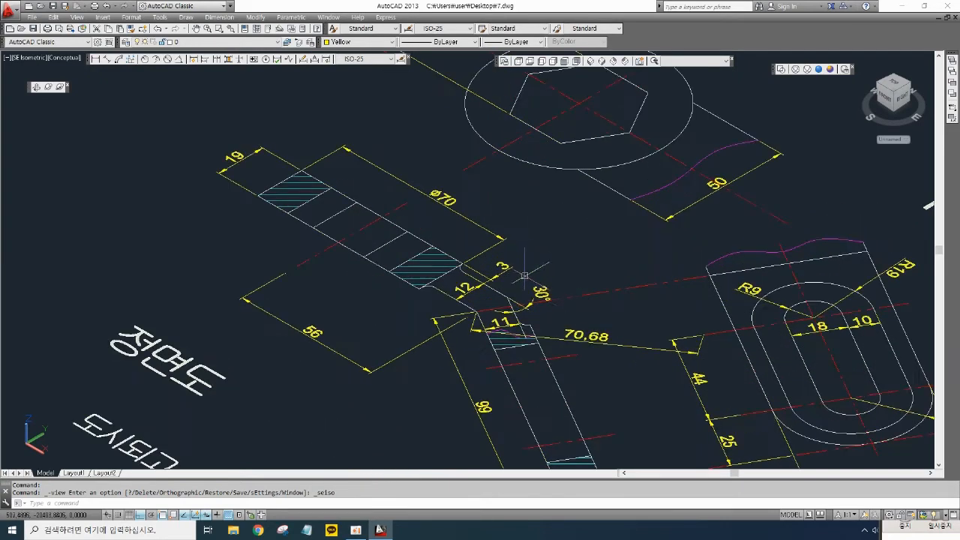
scroll(517, 310, up, 3)
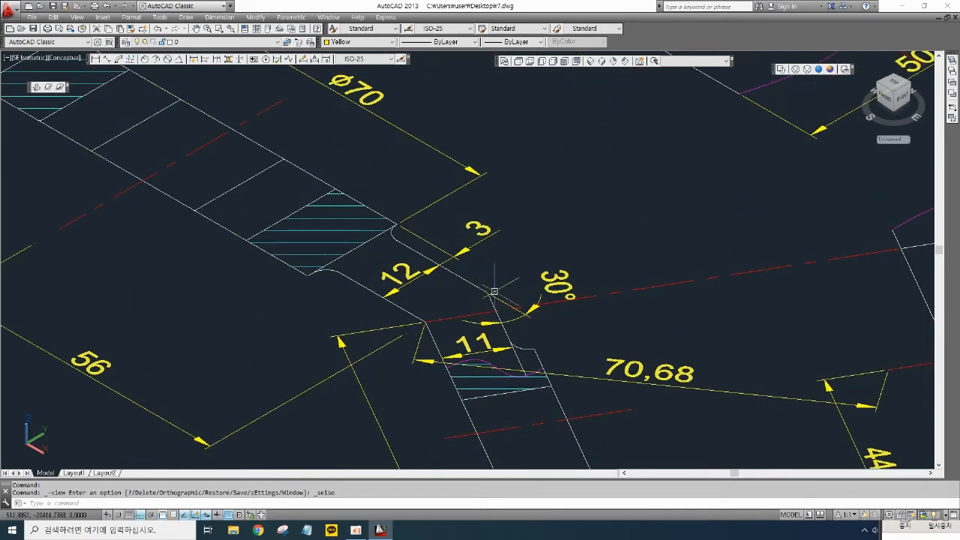
scroll(506, 285, down, 2)
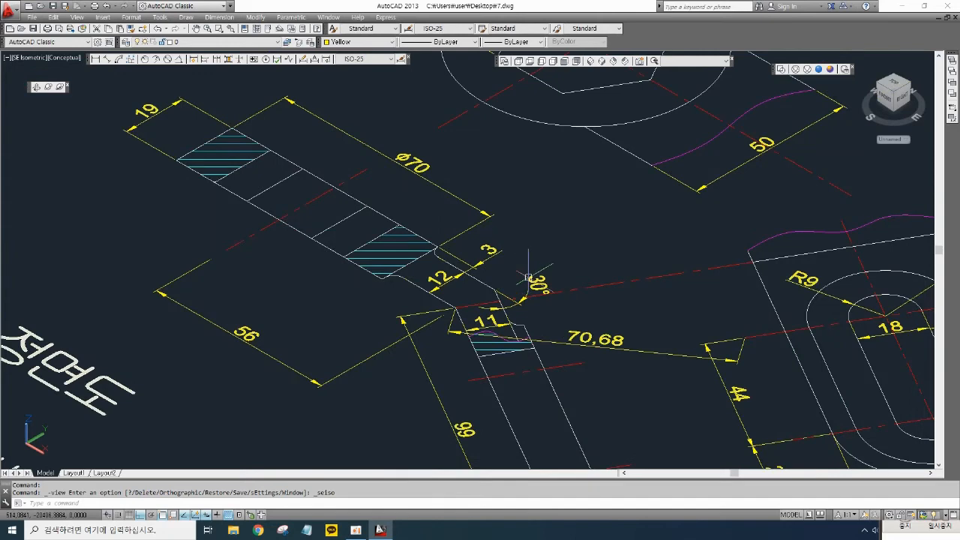
scroll(543, 276, up, 3)
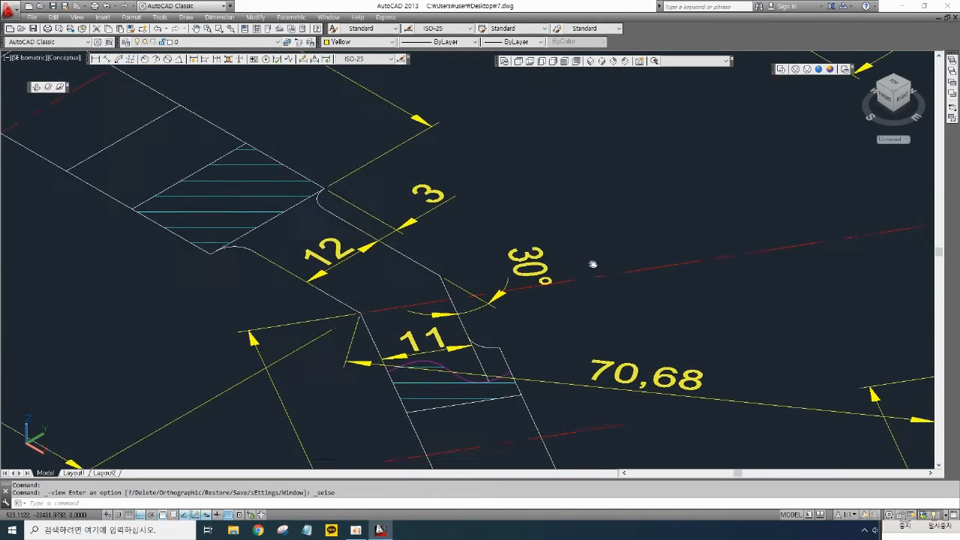
- Copy the red centre line from the inclined arm's lower corner to its upper corner near the 30° dimension
text(cp)
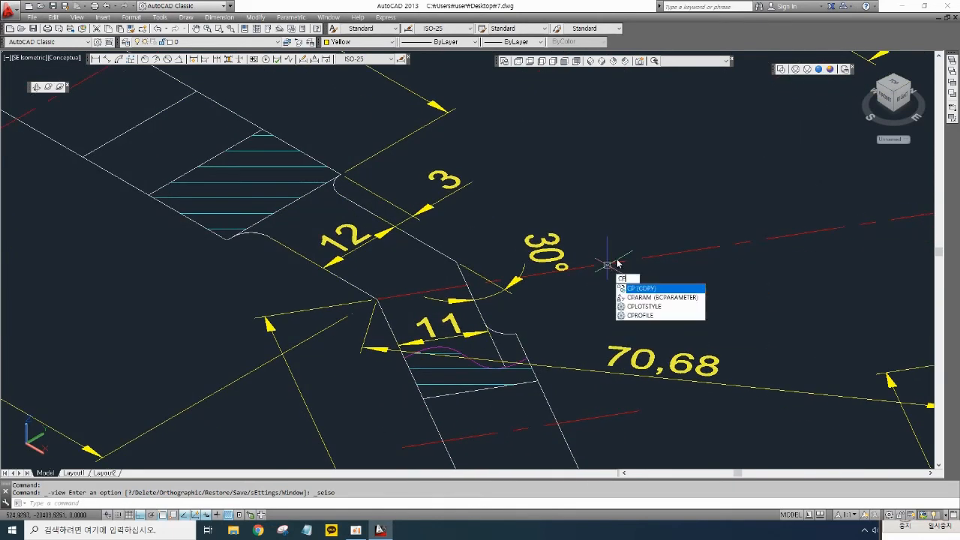
key(space)
click(641, 286)
click(615, 242)
key(Return)
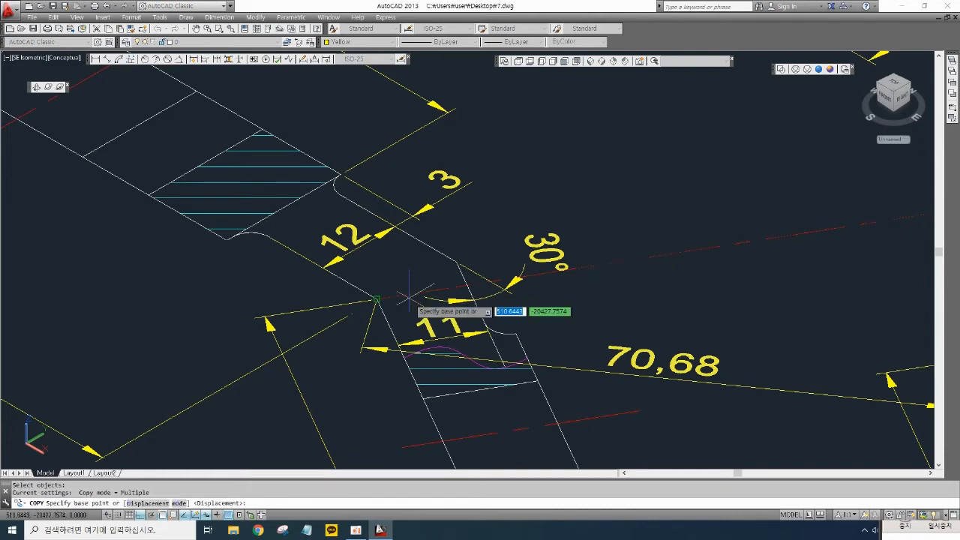
click(376, 299)
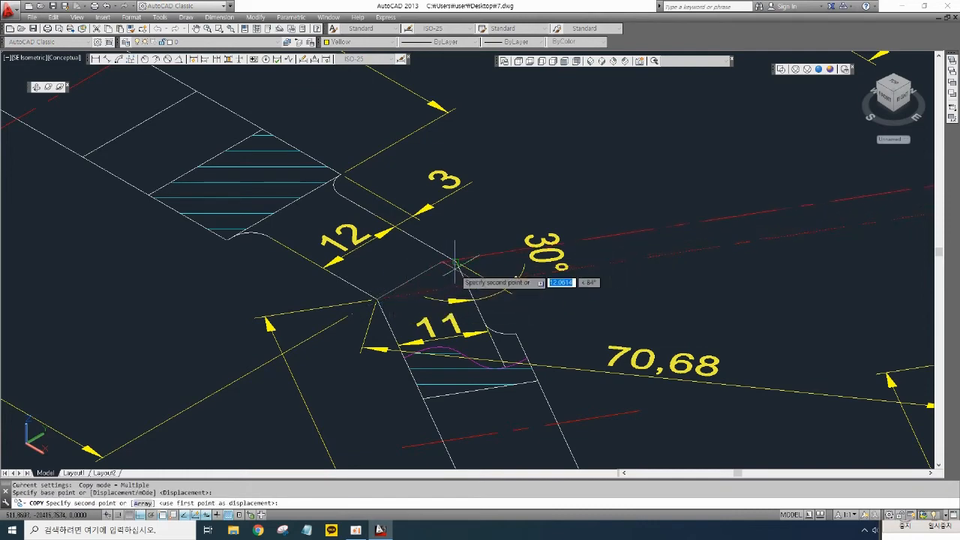
scroll(435, 274, up, 2)
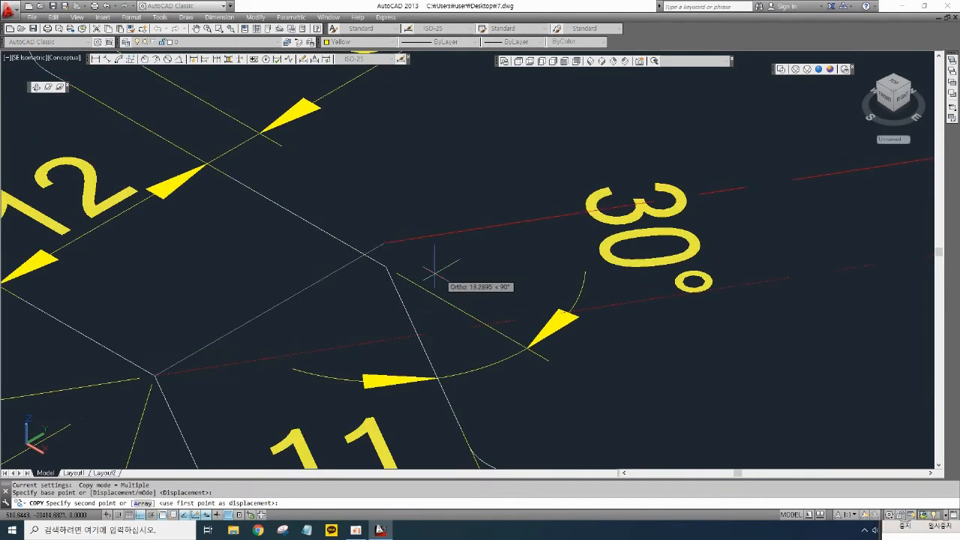
click(387, 266)
key(Return)
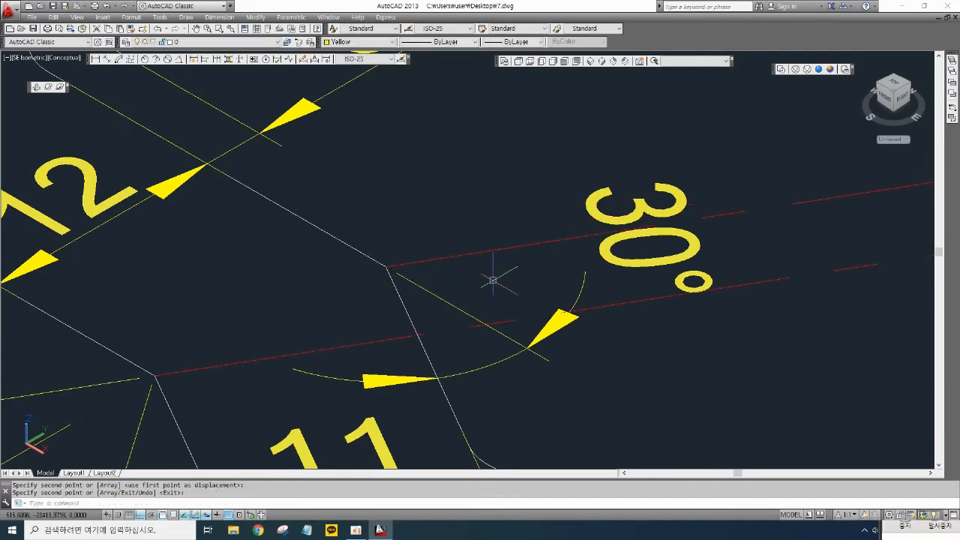
scroll(497, 278, down, 4)
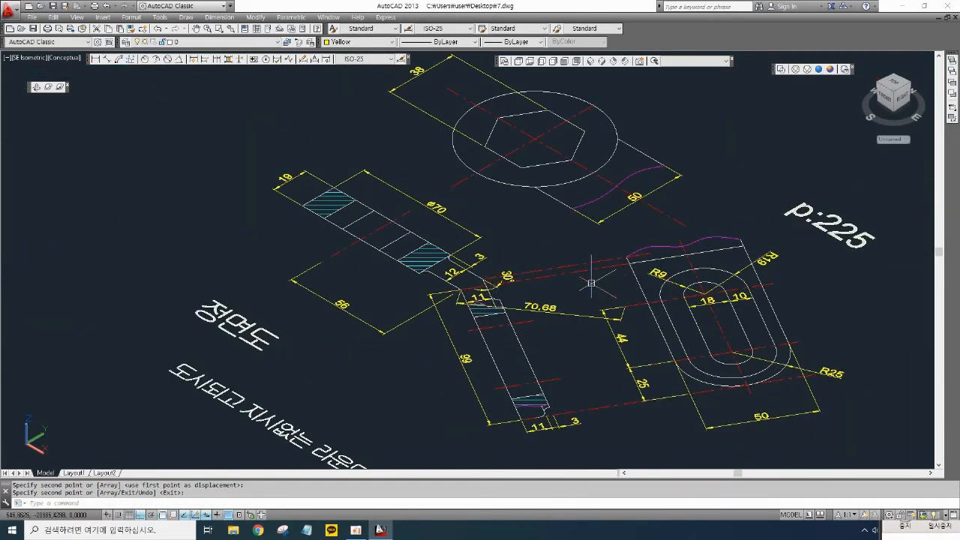
scroll(592, 279, up, 2)
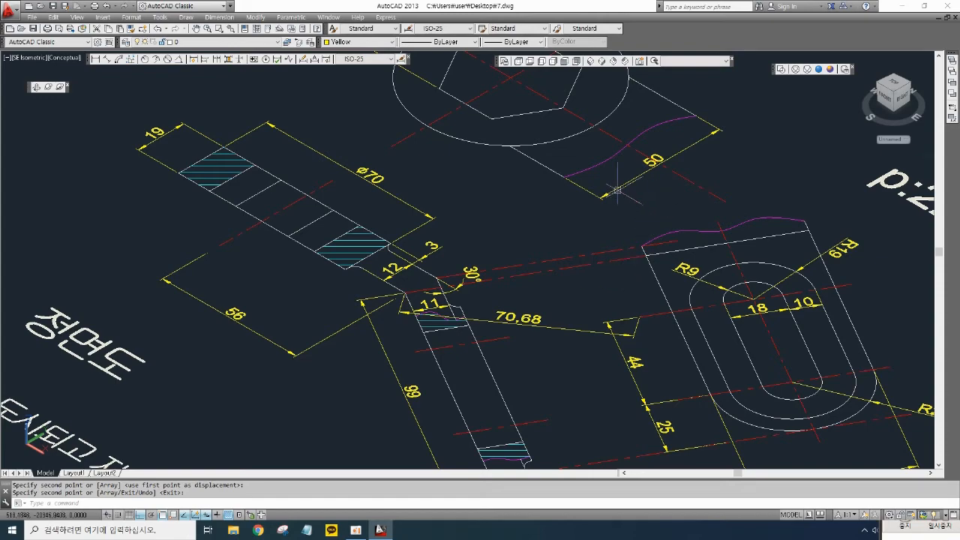
middle_drag(515, 207, 579, 298)
scroll(578, 296, down, 6)
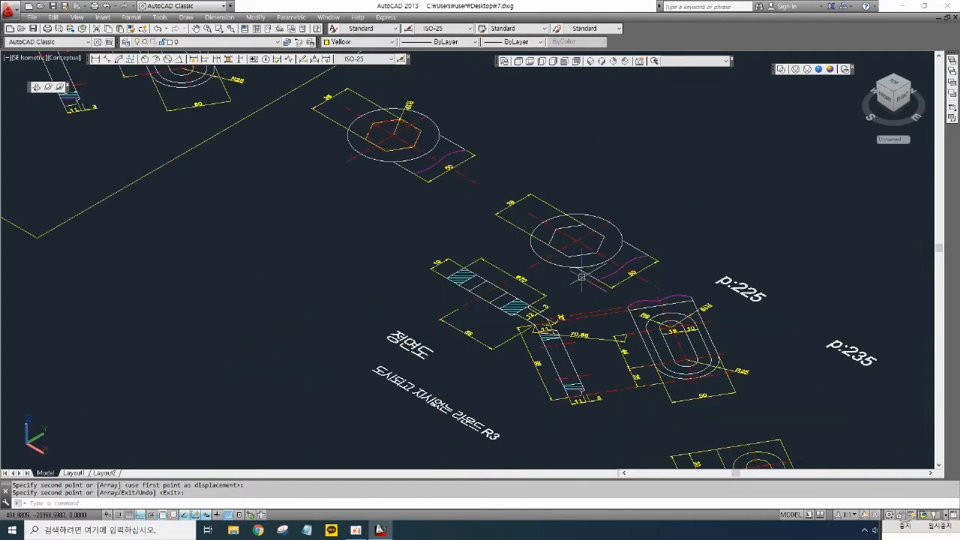
click(701, 339)
click(672, 302)
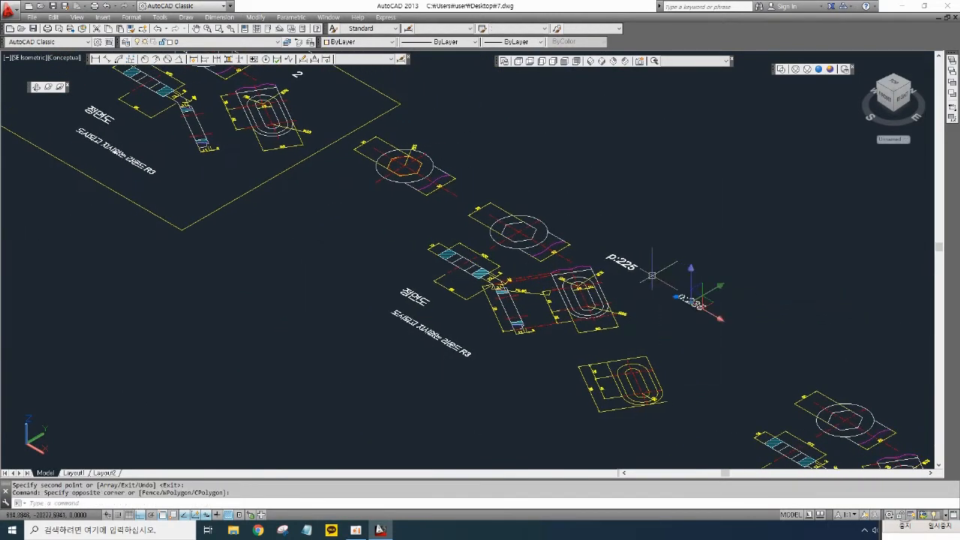
key(Escape)
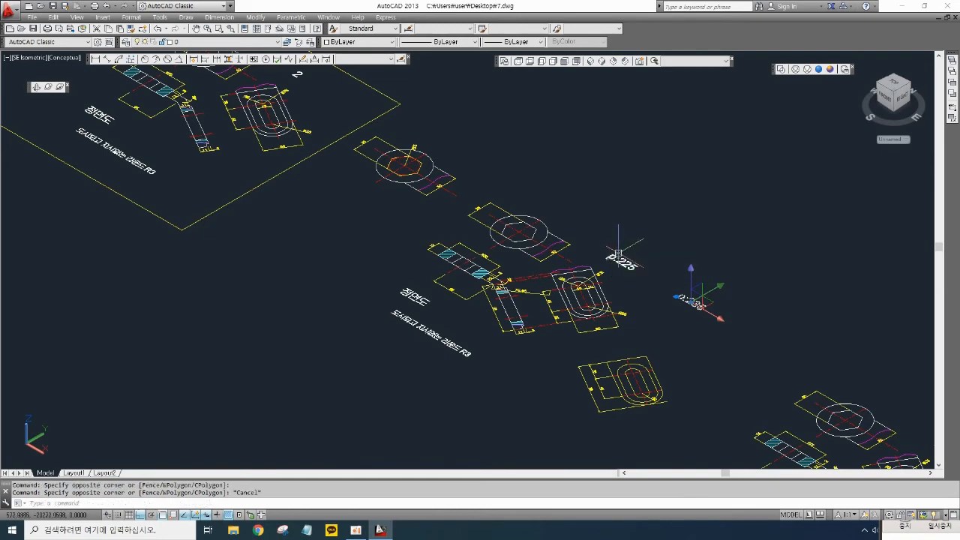
scroll(552, 255, up, 3)
key(Escape)
middle_drag(574, 242, 615, 256)
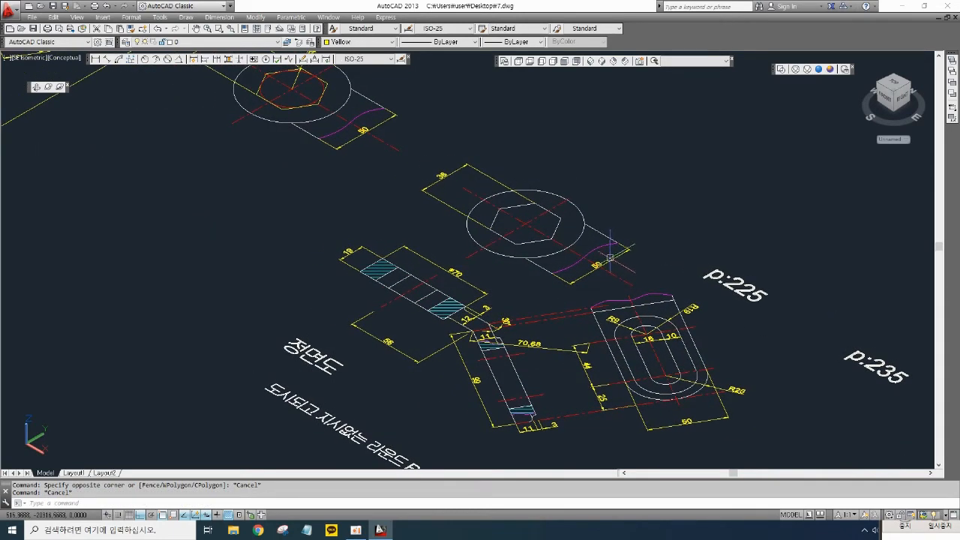
- Copy the whole set of practice drawing 2 views to an empty area of the drawing
text(p)
key(Return)
scroll(609, 252, down, 4)
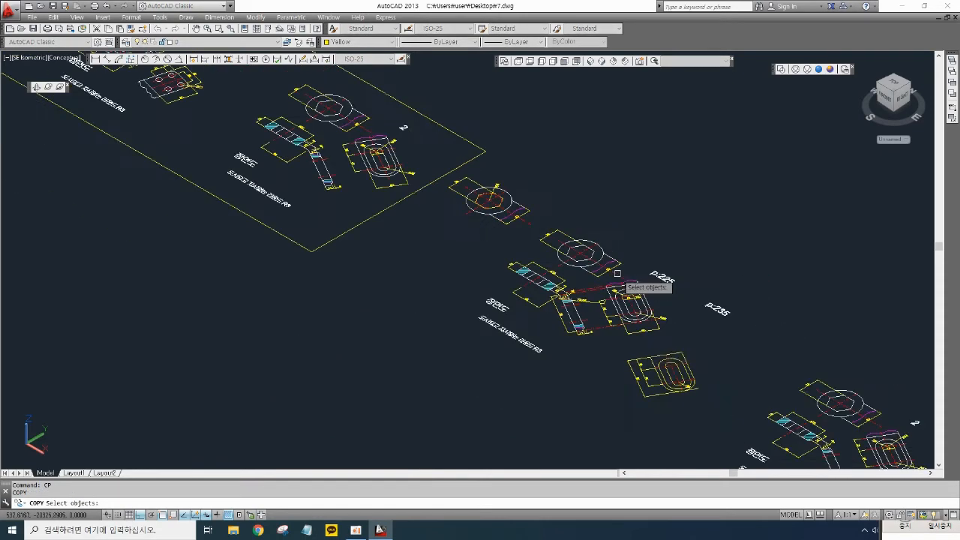
click(663, 335)
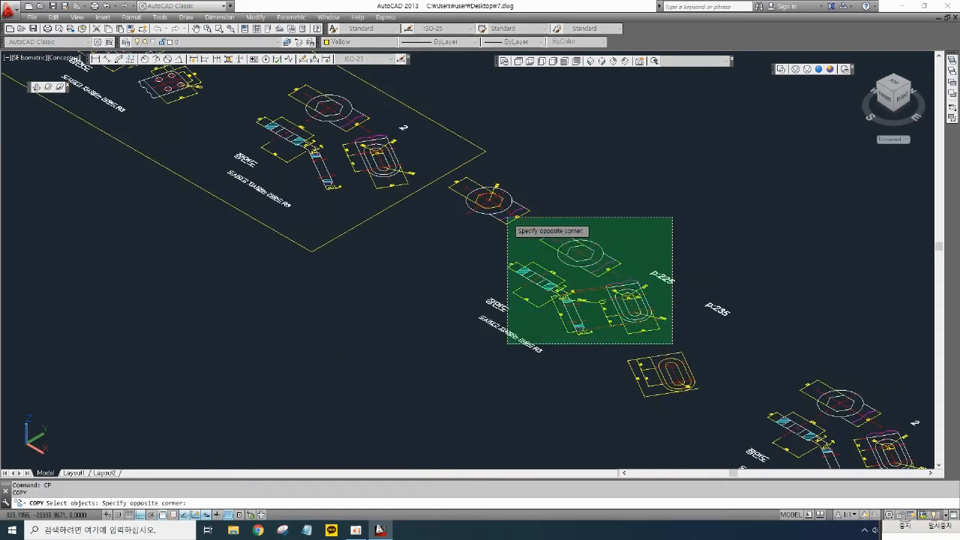
click(515, 235)
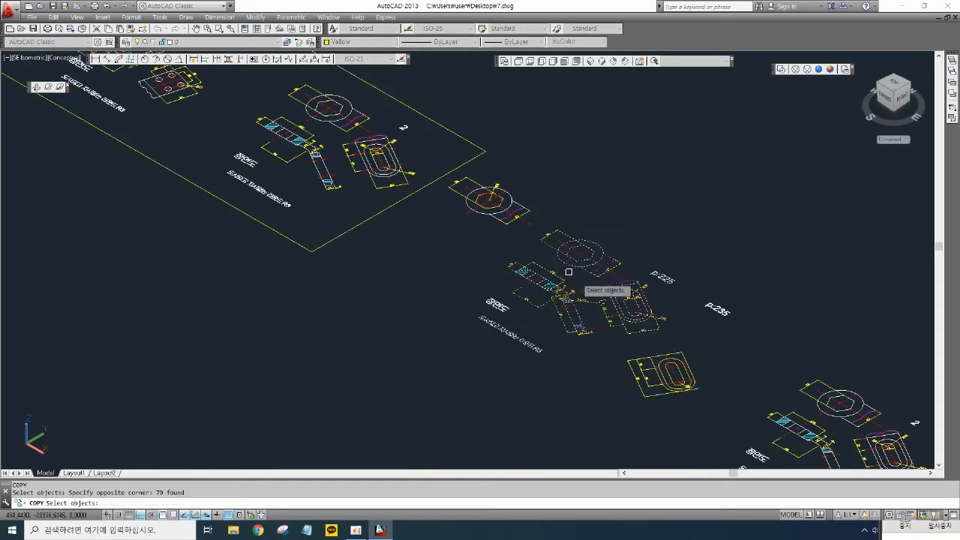
click(697, 407)
click(583, 307)
key(Return)
click(630, 362)
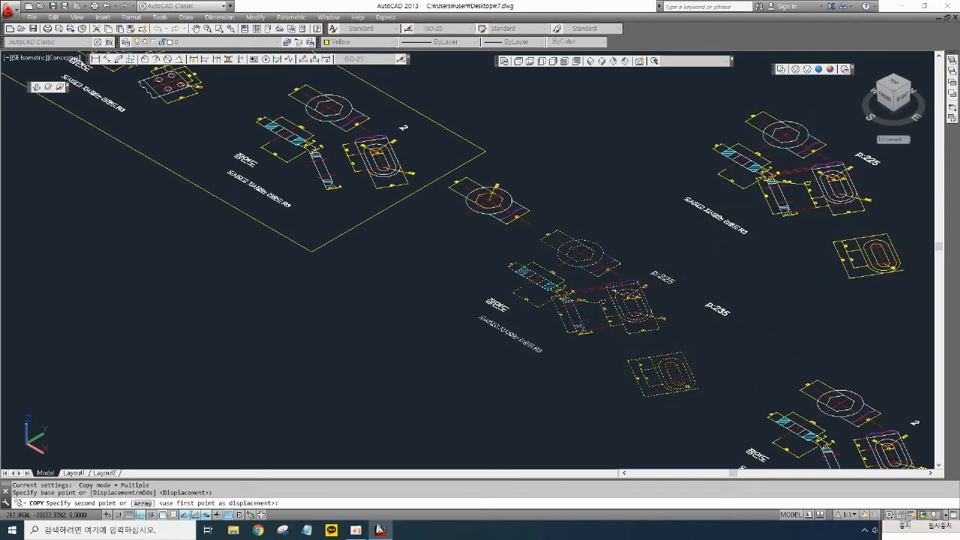
click(836, 242)
key(Return)
- Delete the dimensions and centre lines around the hexagon top view
scroll(585, 244, up, 4)
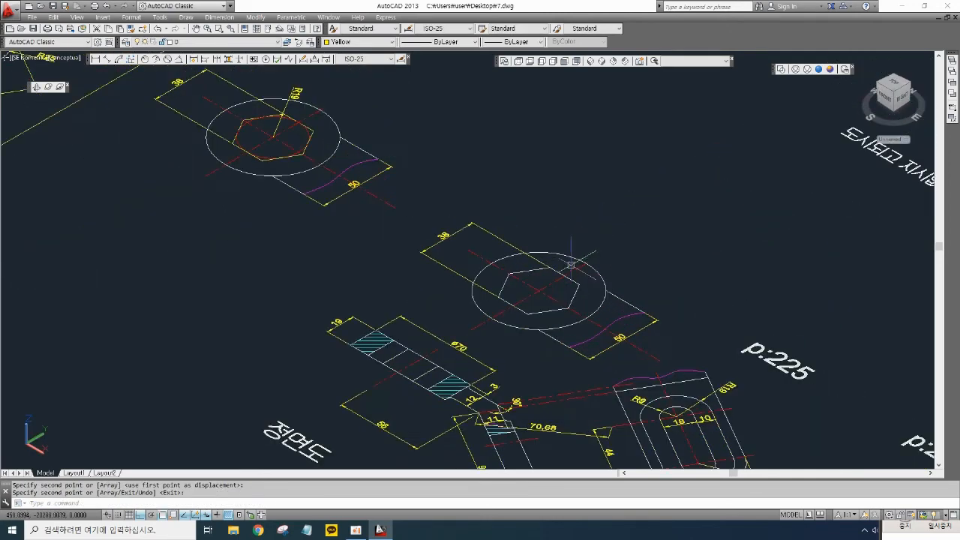
middle_drag(597, 274, 607, 269)
click(718, 308)
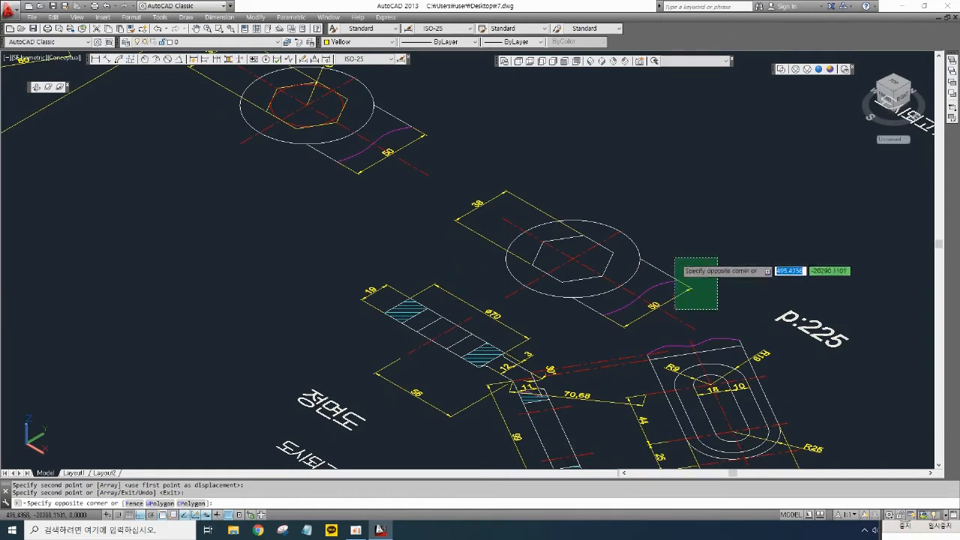
click(664, 261)
click(634, 339)
click(609, 314)
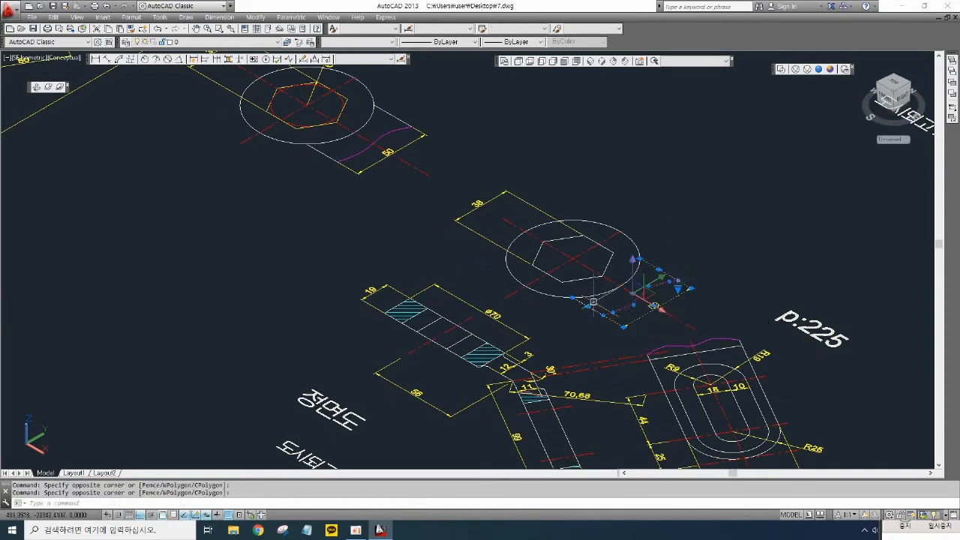
key(Delete)
click(577, 255)
key(Delete)
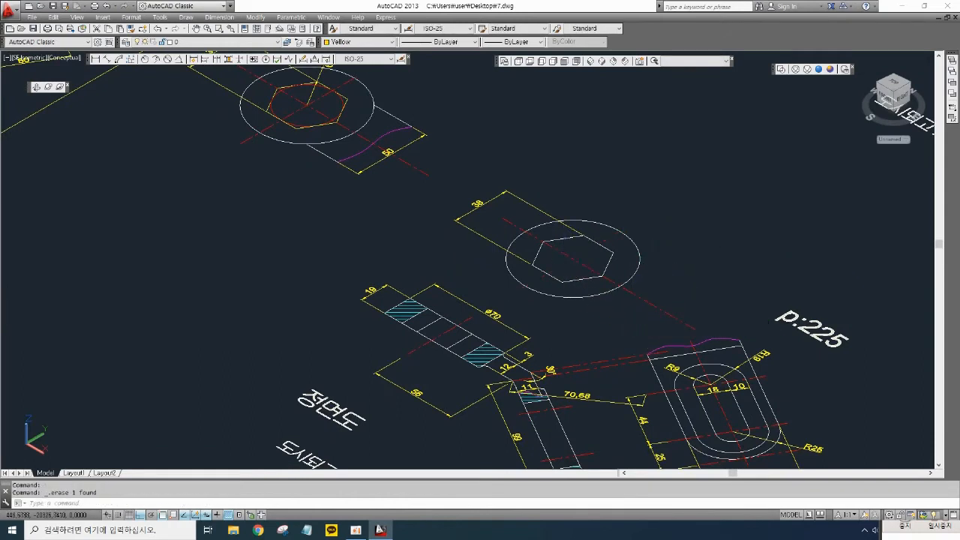
click(560, 250)
key(Delete)
click(519, 195)
key(Delete)
- Extrude the circle and the hexagon of the top view 19 mm
scroll(599, 267, up, 2)
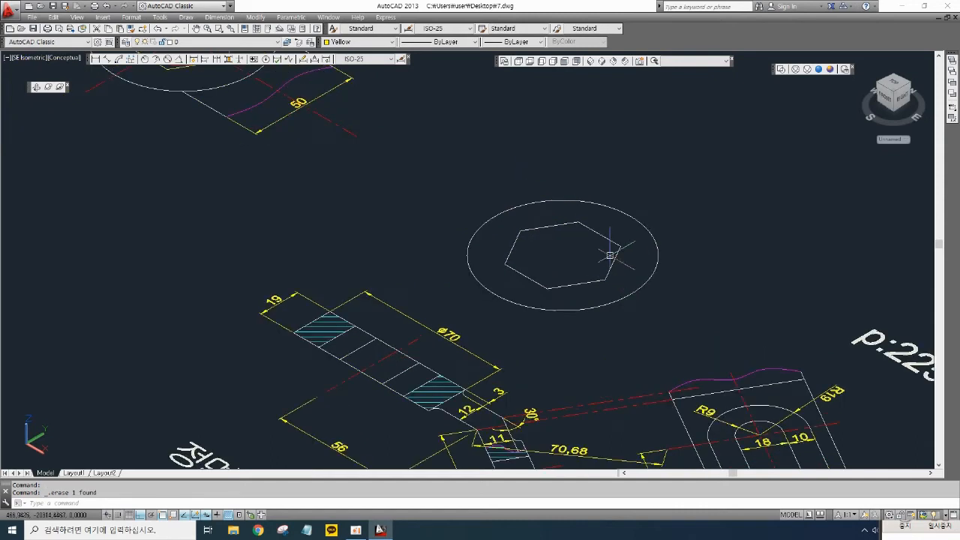
click(622, 211)
click(600, 234)
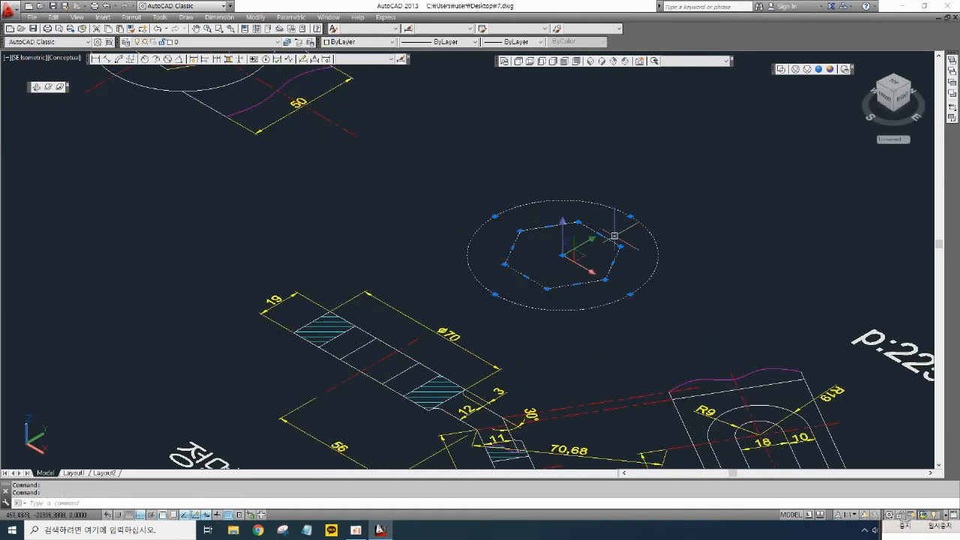
key(Escape)
key(Escape)
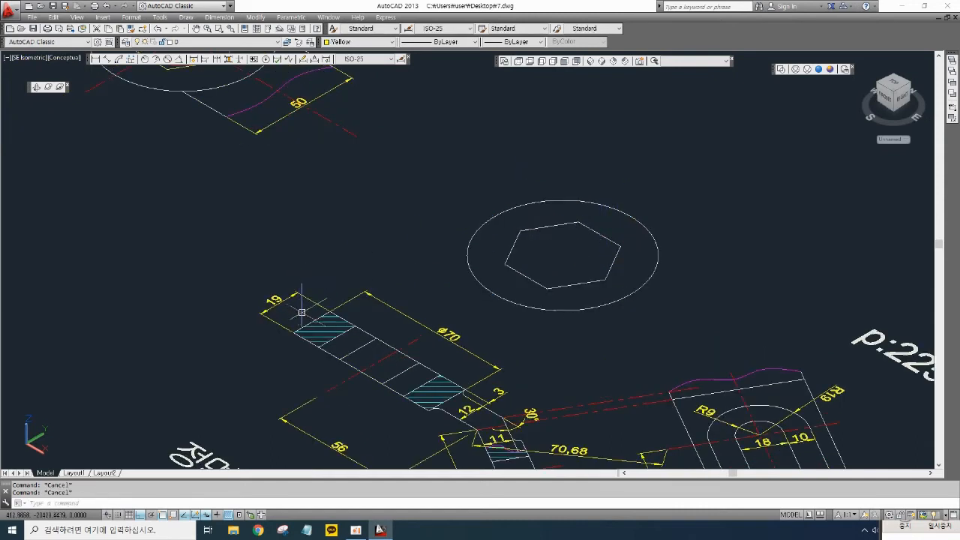
scroll(277, 306, up, 3)
scroll(338, 289, down, 2)
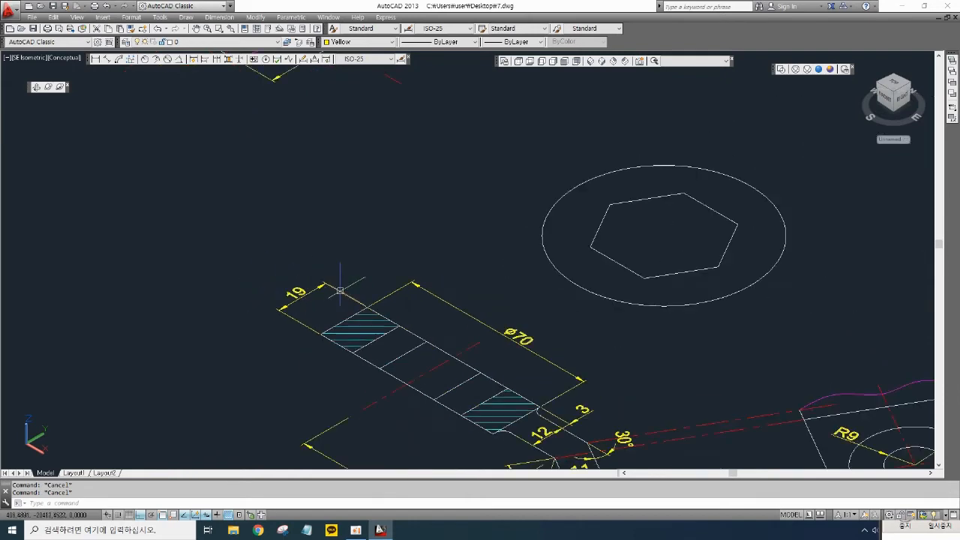
middle_drag(521, 269, 476, 270)
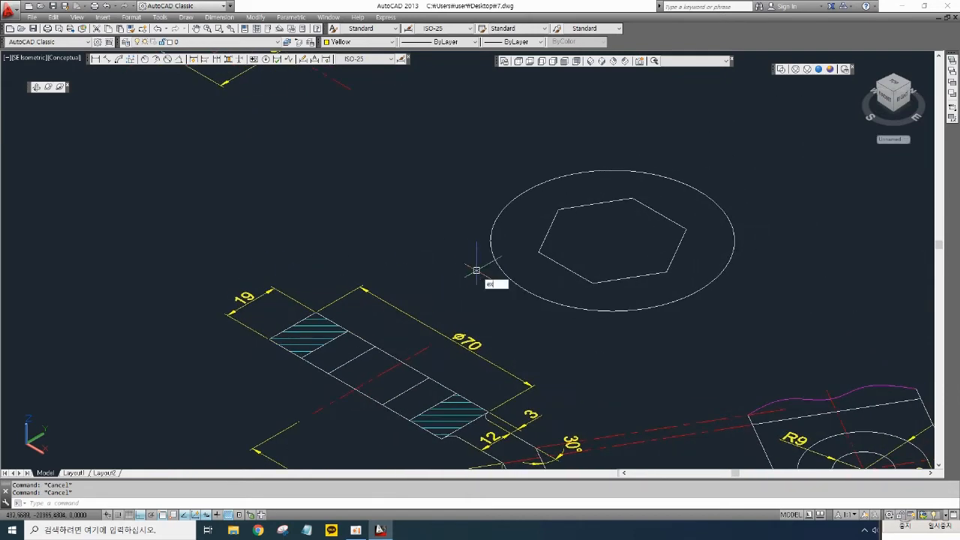
text(t)
key(Return)
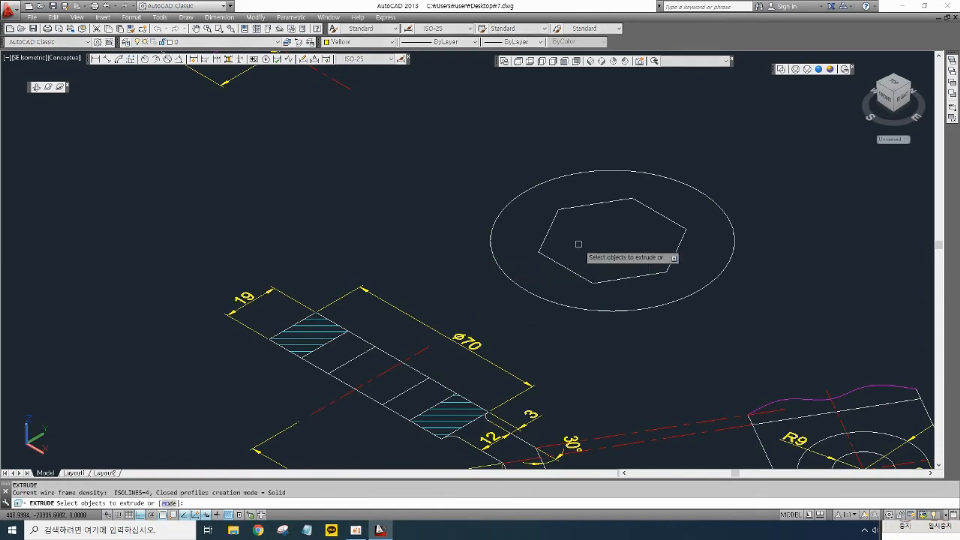
click(578, 215)
click(533, 167)
key(Return)
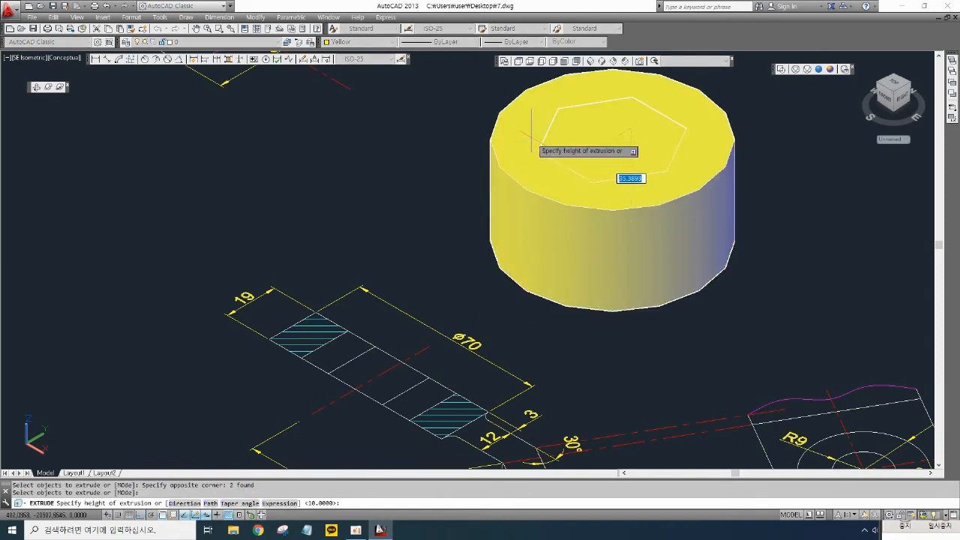
key(Return)
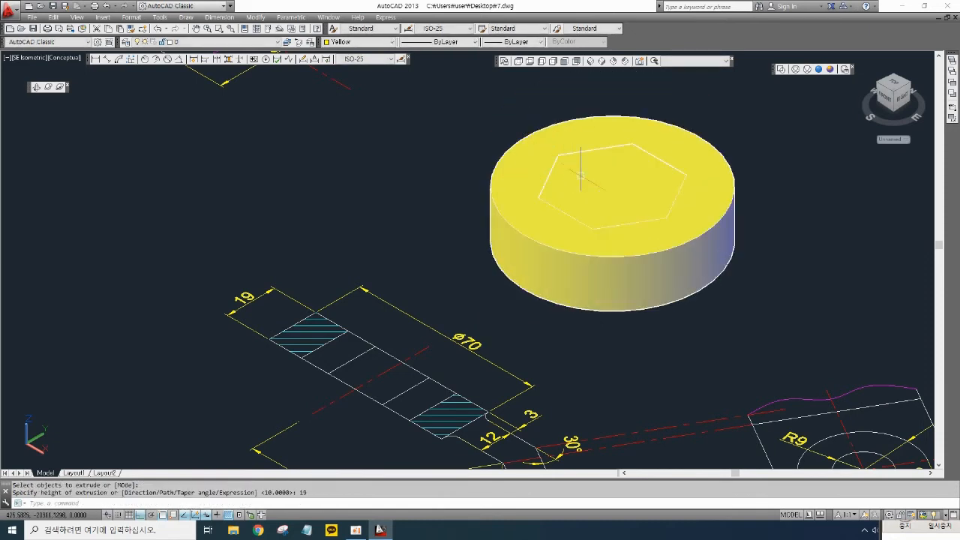
- Set the hexagonal prism's colour to Red
click(637, 147)
click(359, 42)
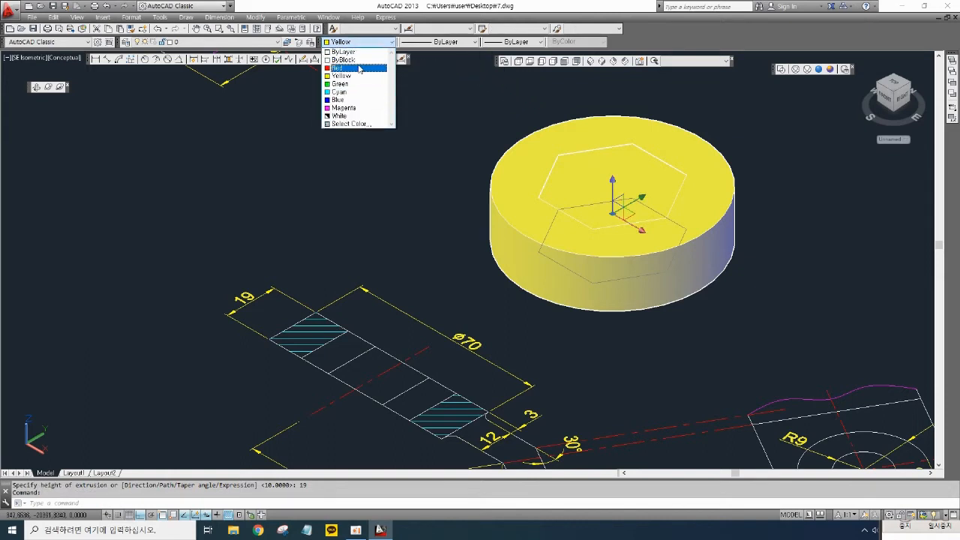
click(350, 66)
key(Escape)
key(Escape)
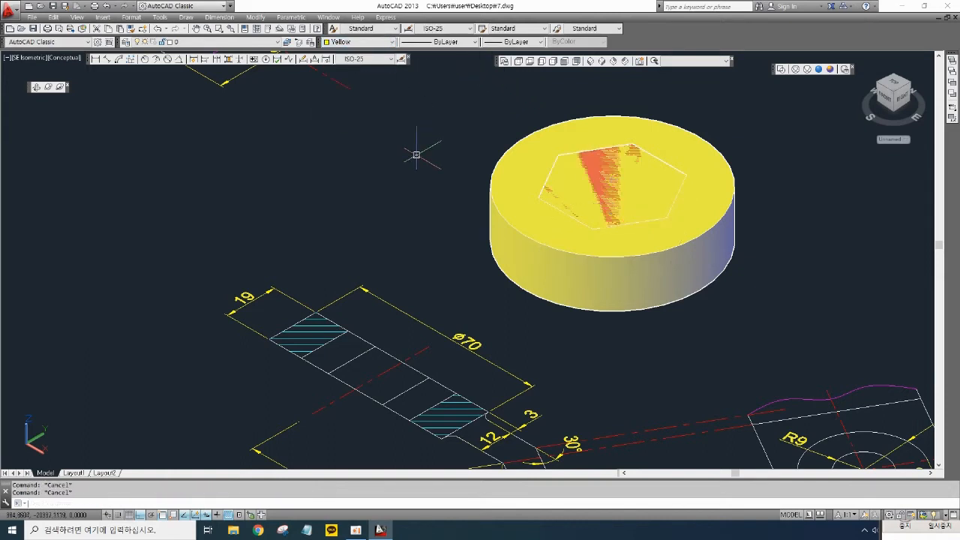
- Subtract the hexagonal prism from the cylinder to cut a hexagonal hole
text(SU)
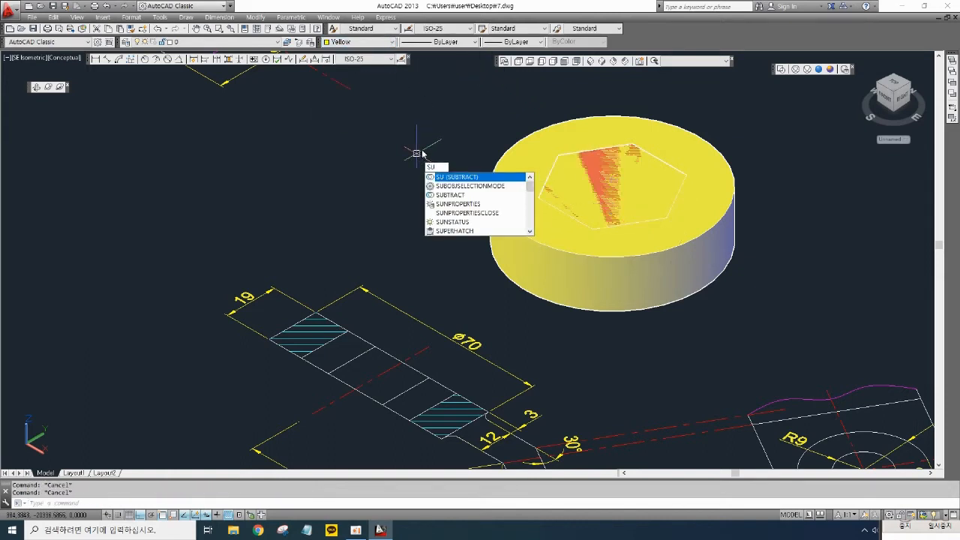
key(Return)
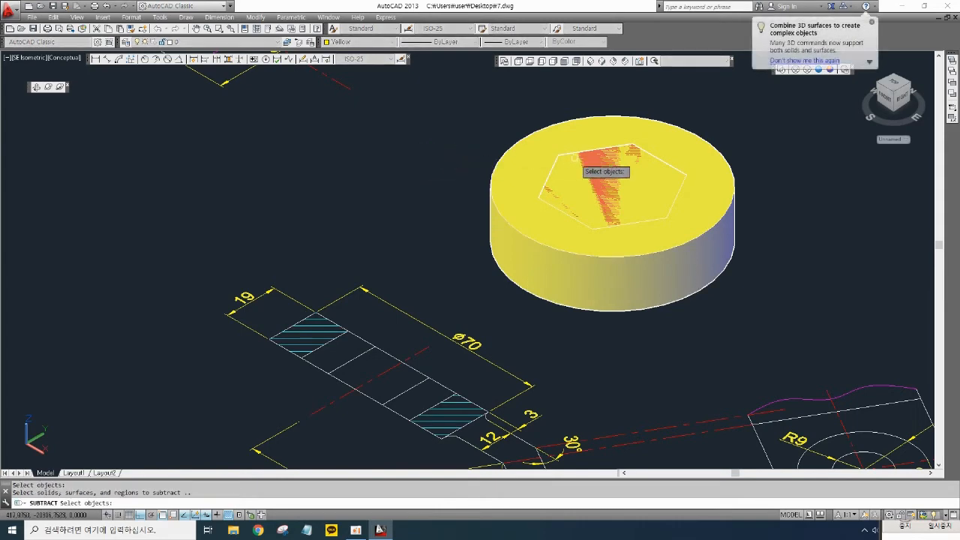
click(579, 158)
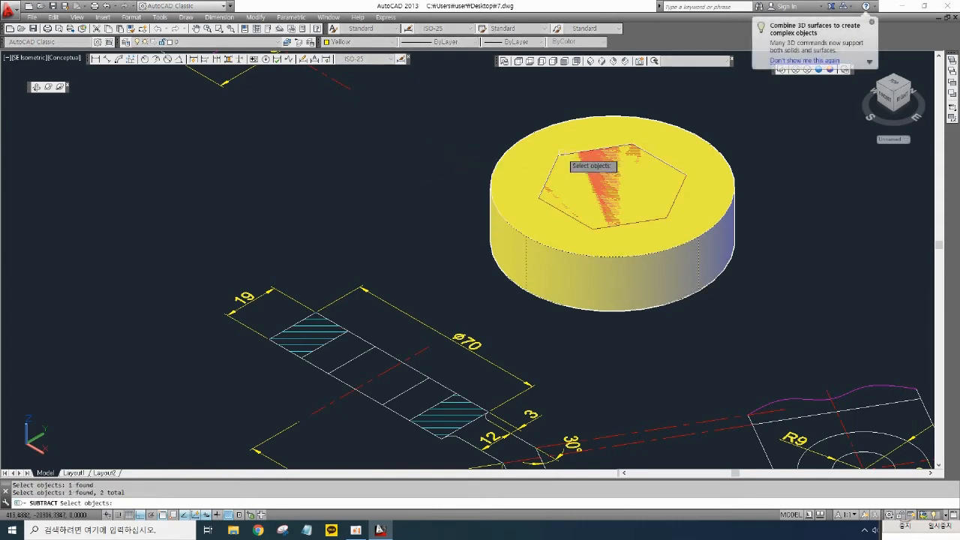
key(Return)
- Examine the hollow hexagonal solid and the front view's inclined arm in the isometric view
scroll(582, 187, down, 2)
middle_drag(552, 259, 527, 252)
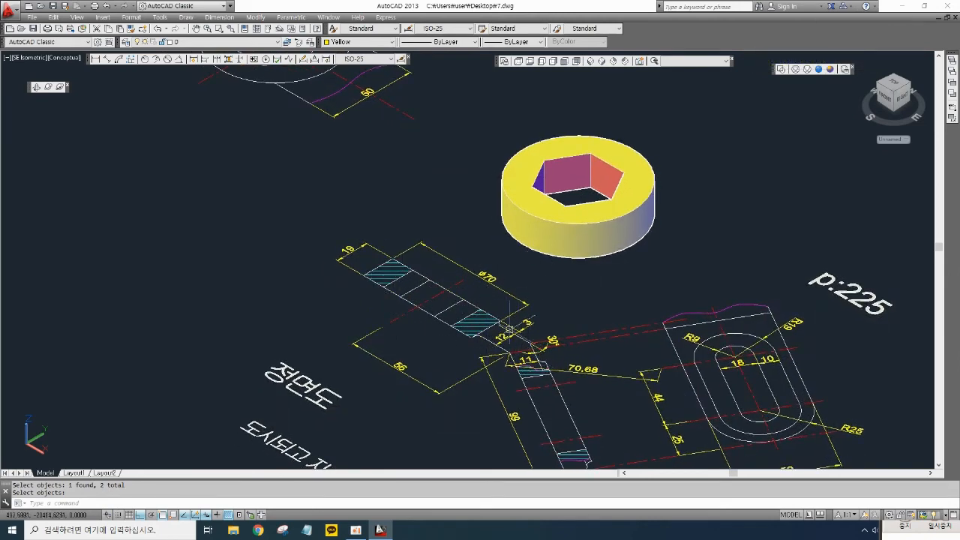
scroll(537, 345, down, 5)
mouse_move(692, 274)
middle_down()
mouse_move(446, 292)
mouse_move(488, 280)
middle_up()
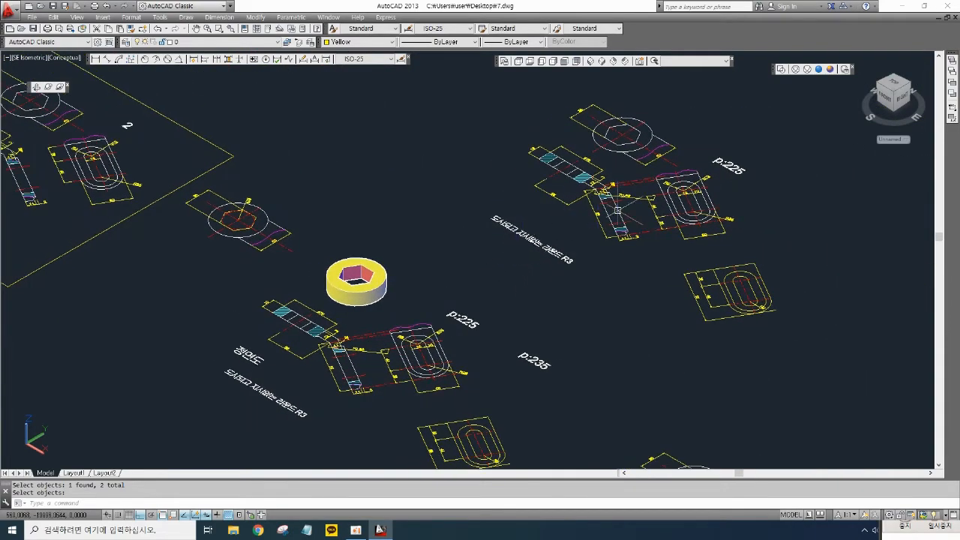
scroll(608, 186, up, 6)
scroll(605, 183, down, 5)
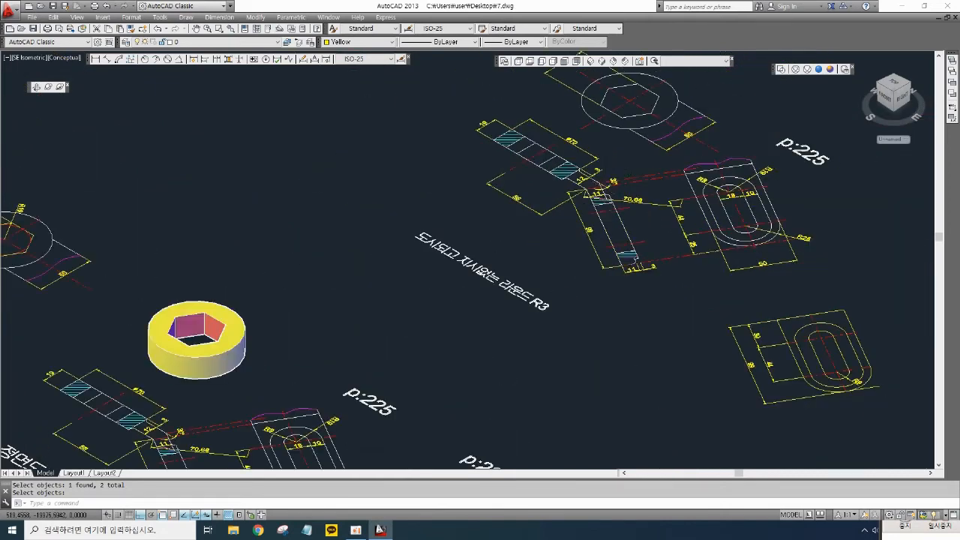
scroll(607, 177, up, 6)
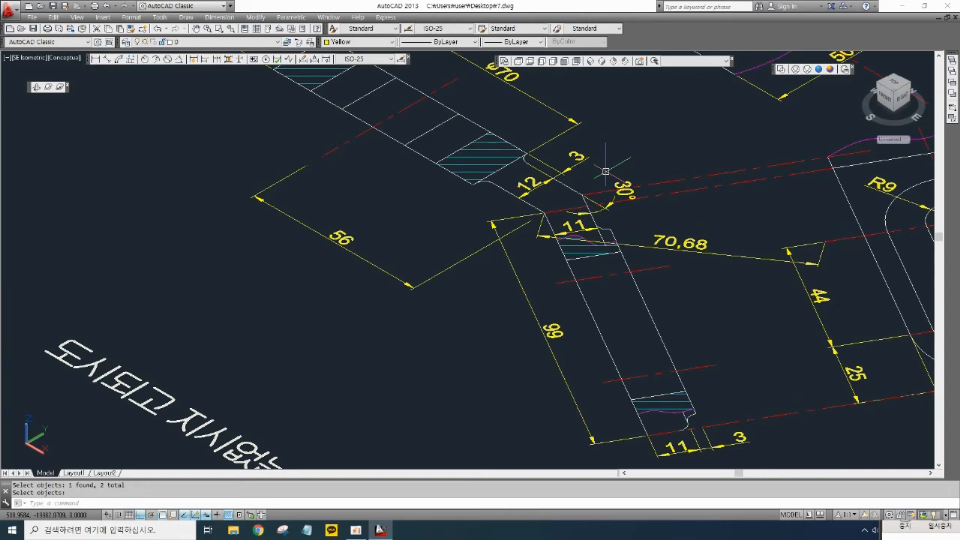
scroll(605, 171, down, 5)
scroll(570, 162, up, 6)
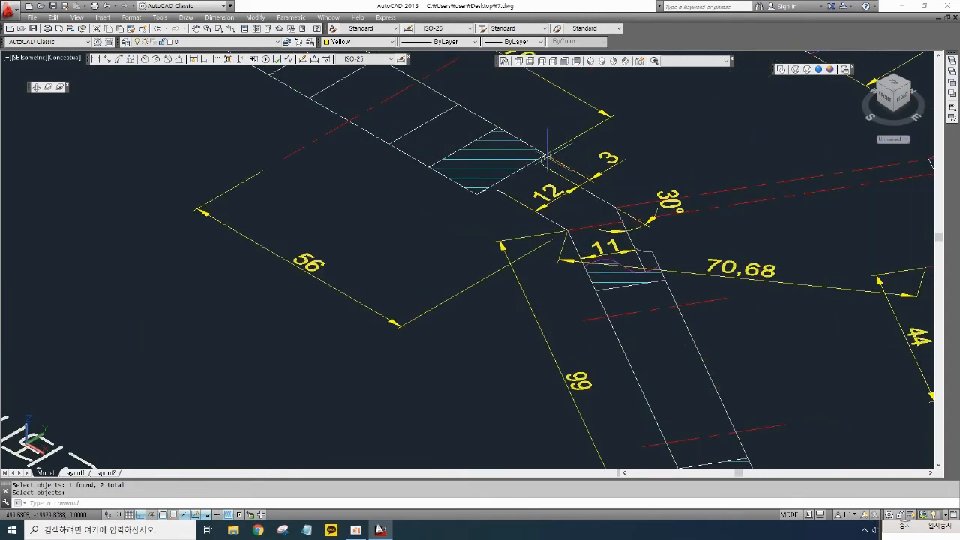
mouse_move(548, 157)
middle_down()
mouse_move(534, 159)
mouse_move(490, 264)
middle_up()
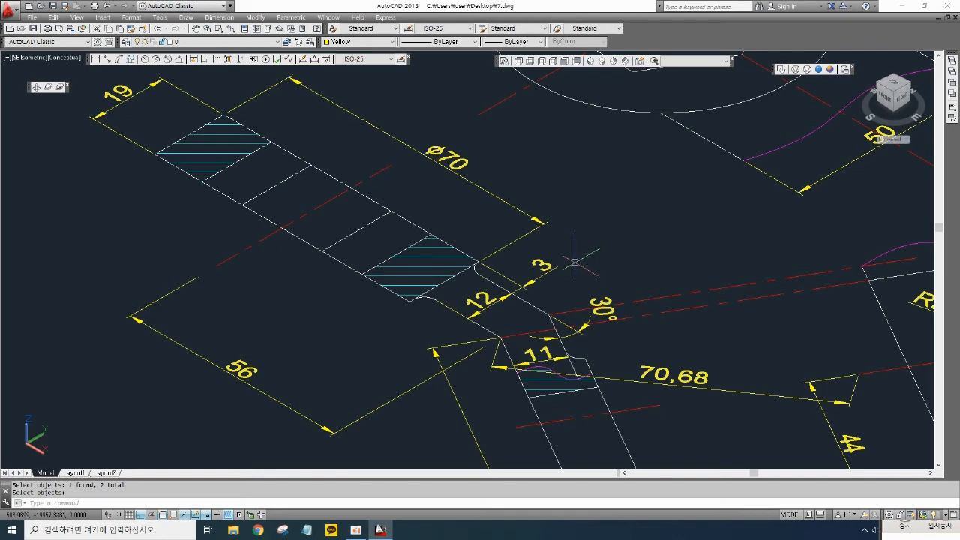
scroll(562, 328, up, 3)
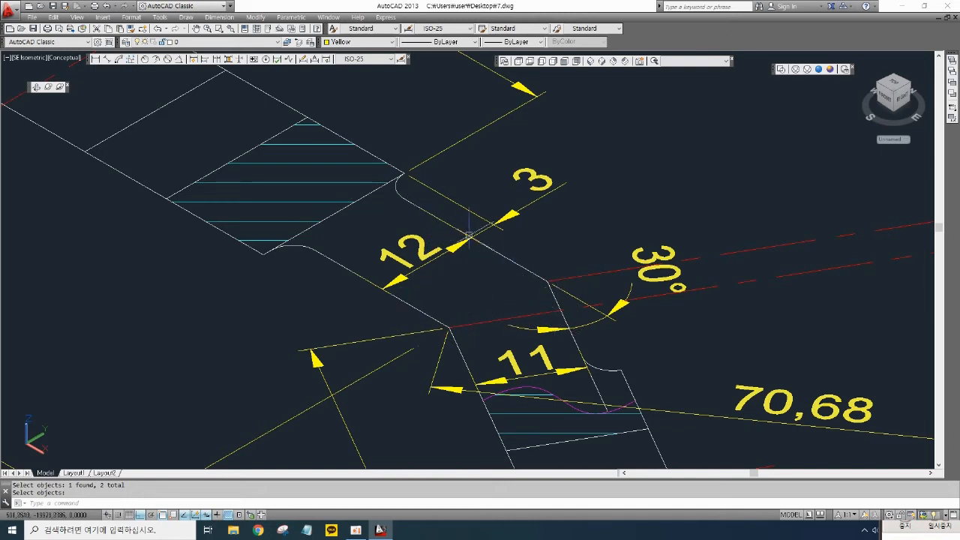
scroll(468, 235, down, 4)
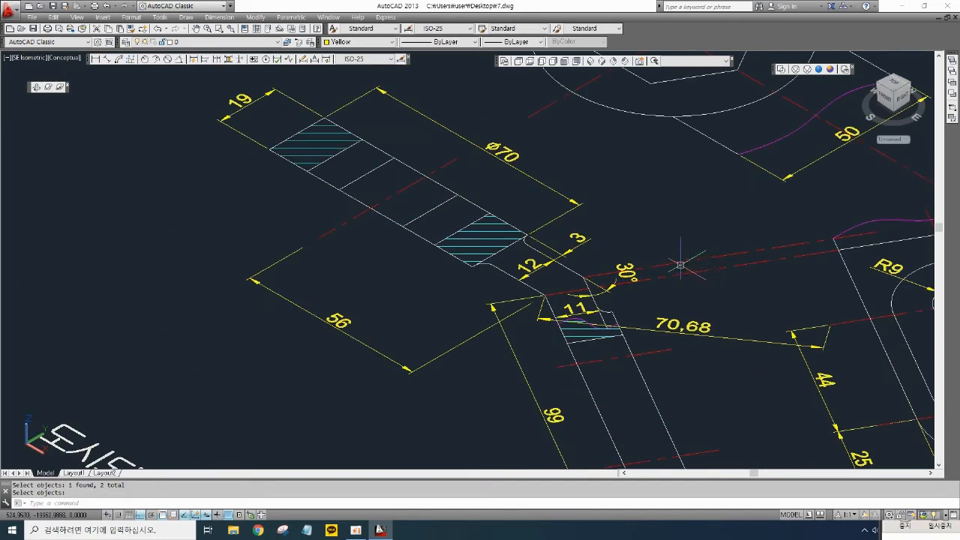
key(Return)
click(672, 264)
key(Delete)
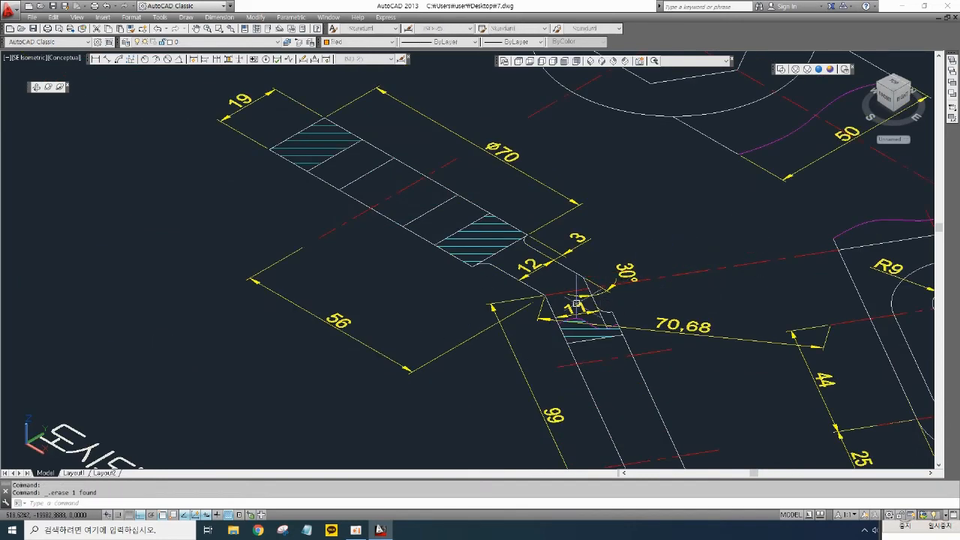
scroll(574, 291, up, 2)
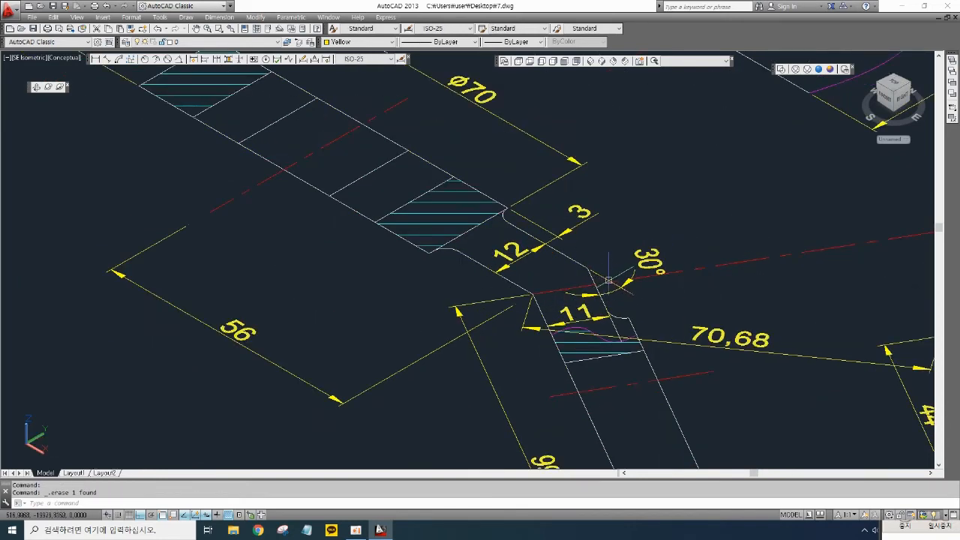
scroll(610, 279, down, 2)
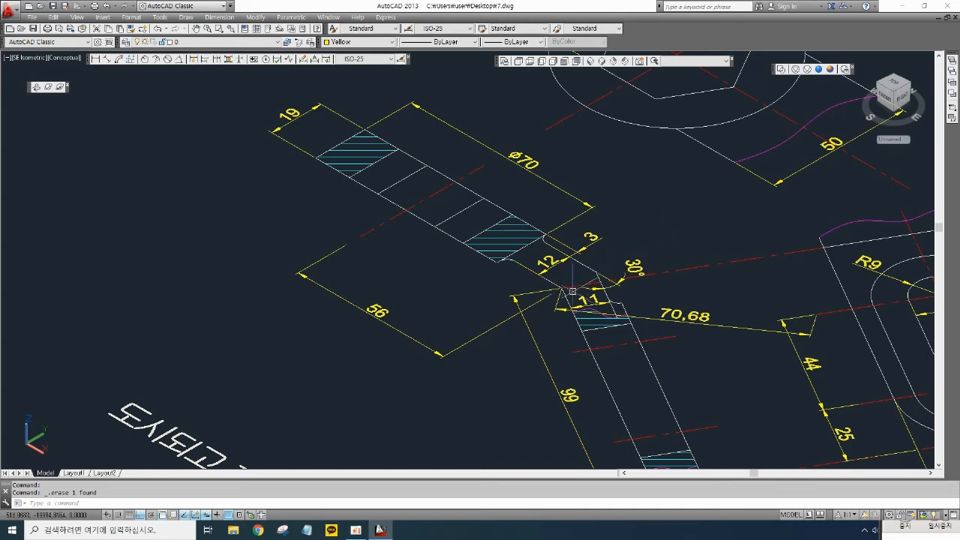
scroll(583, 285, up, 3)
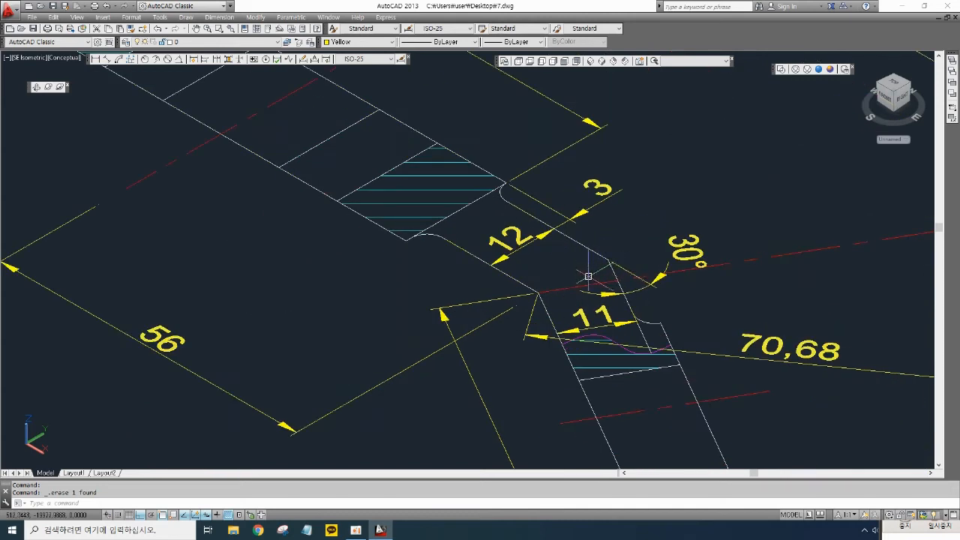
scroll(593, 275, down, 2)
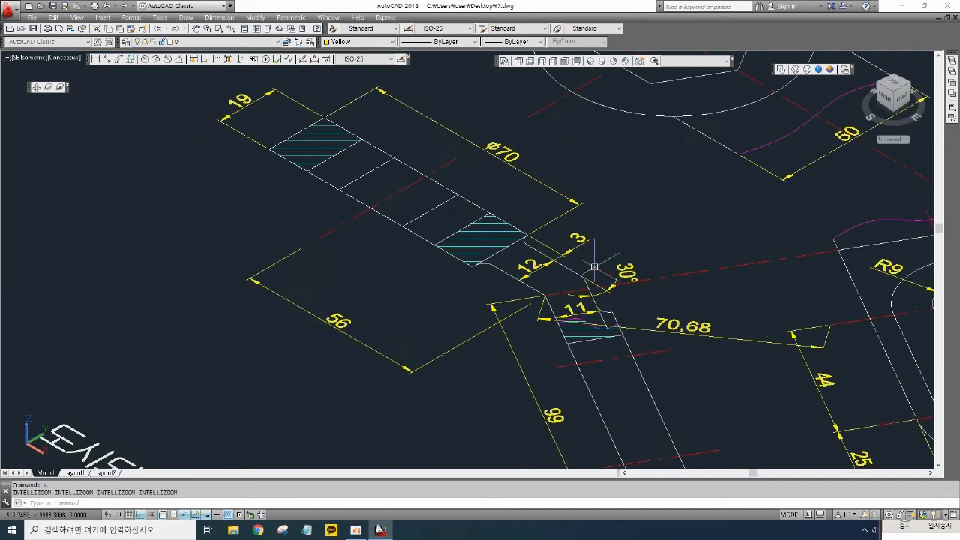
key(Return)
scroll(585, 300, up, 2)
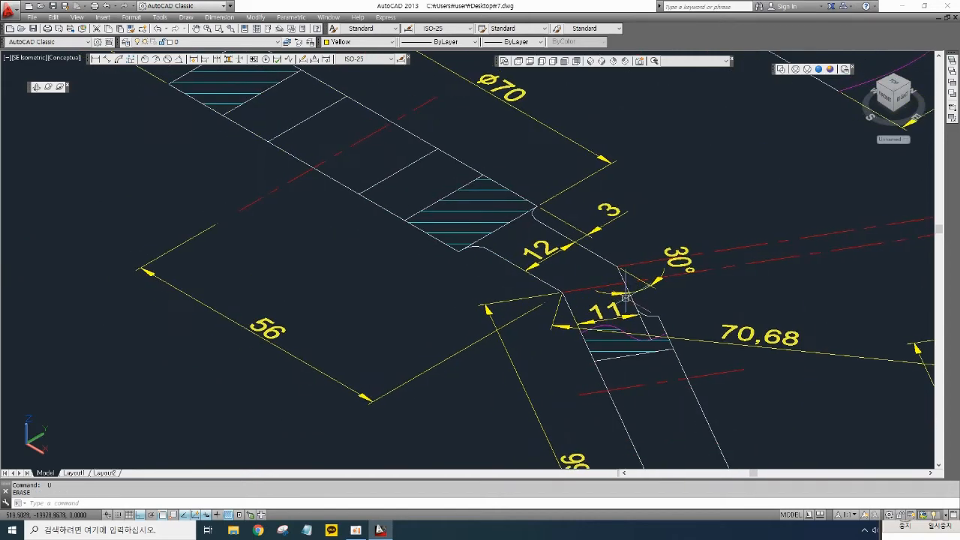
- Extend the inclined arm's edge line near the 30° angle to its boundary
key(Escape)
key(Escape)
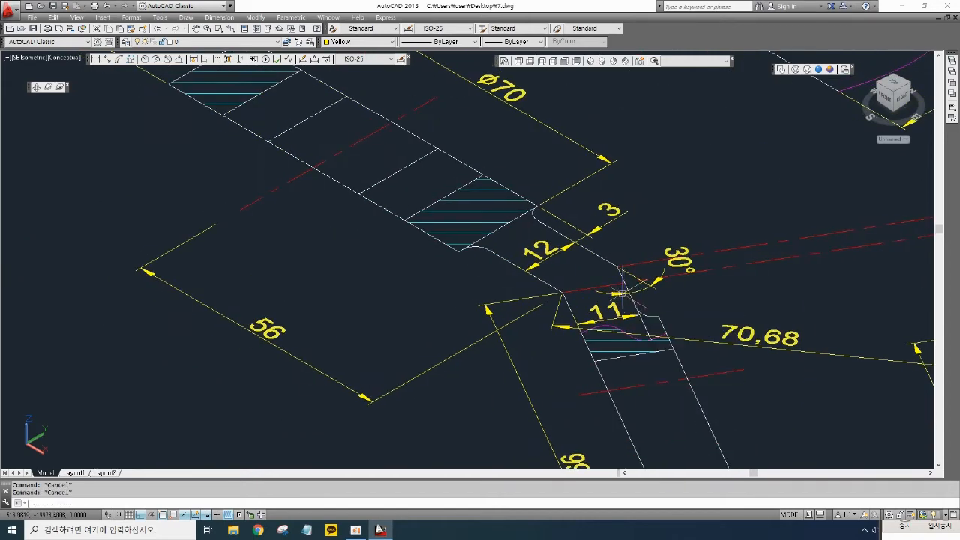
key(Return)
key(Return)
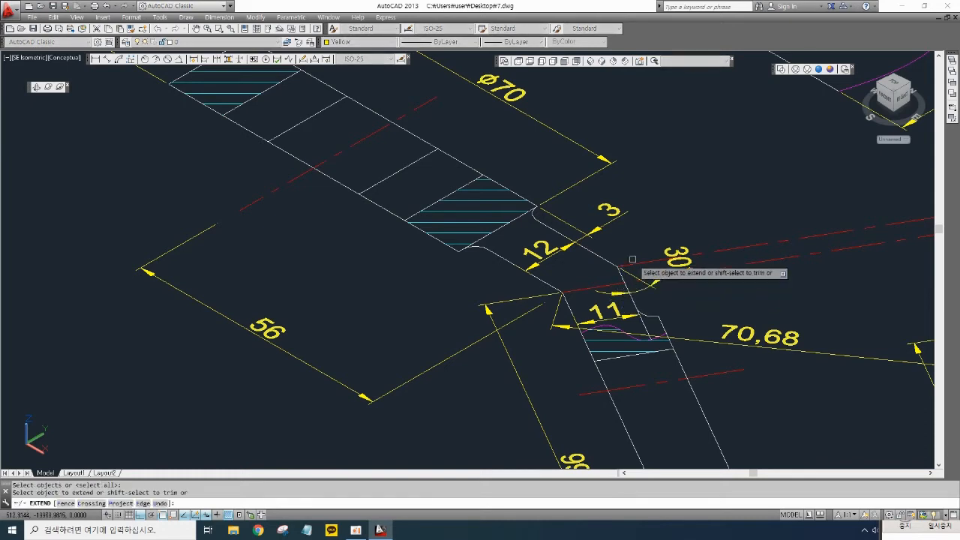
click(627, 263)
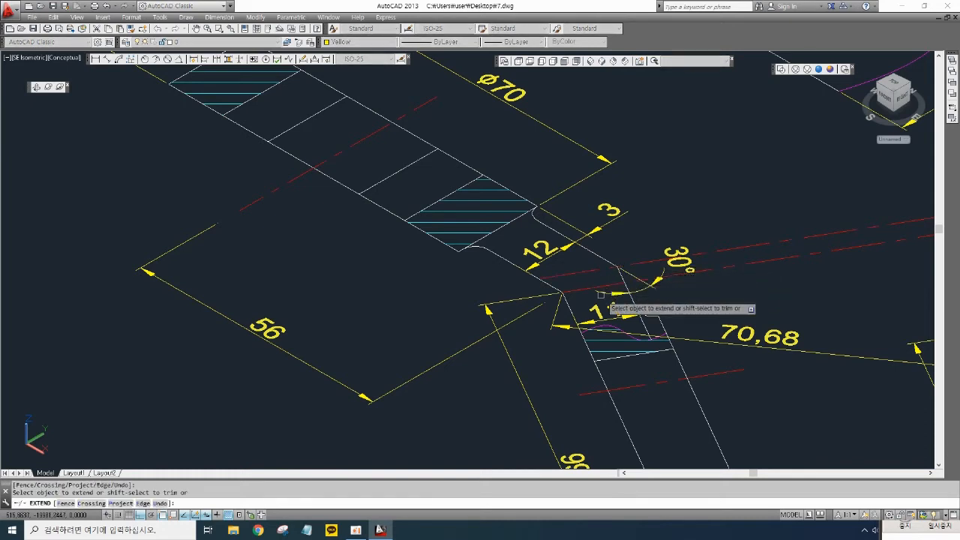
key(Return)
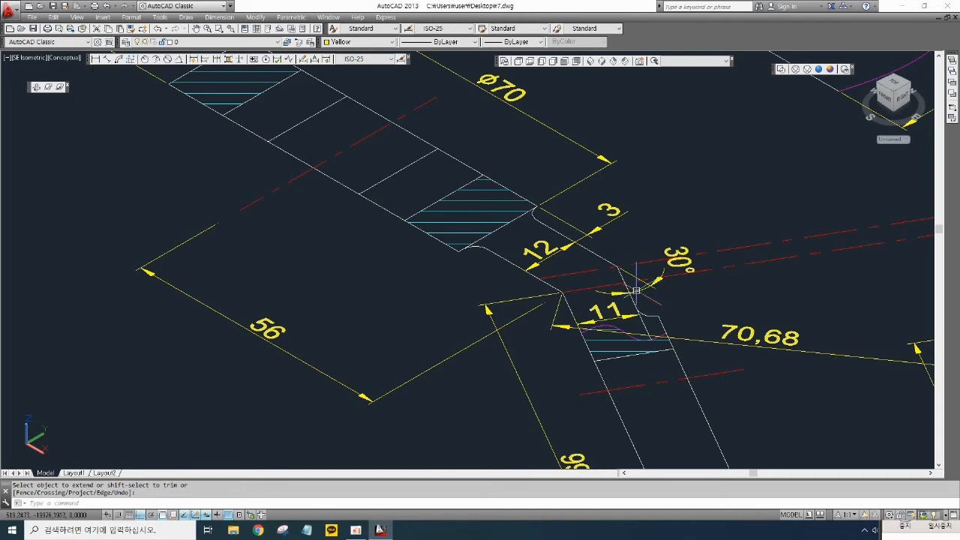
- Draw a line from the arm's lower corner to the end of the extended edge near the 30° angle
scroll(600, 298, up, 2)
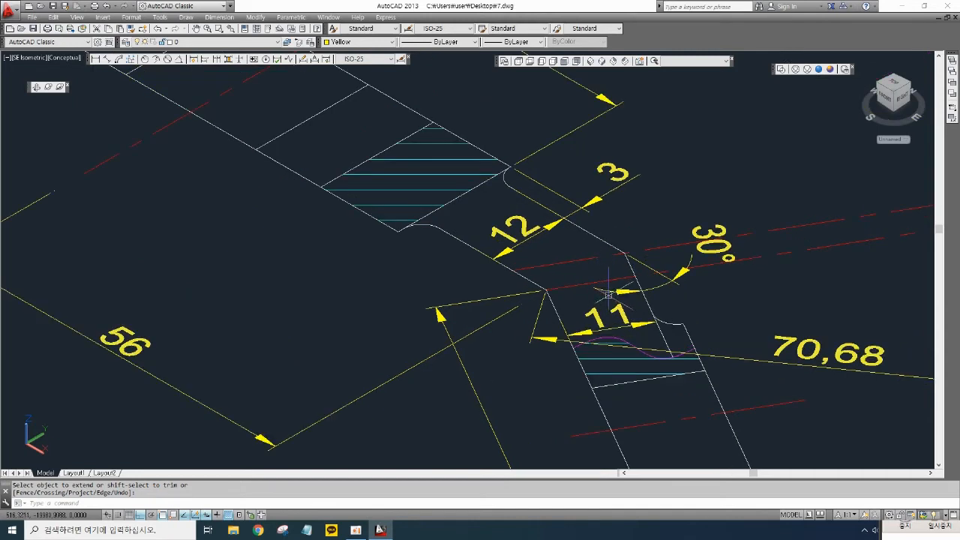
text(l)
key(Return)
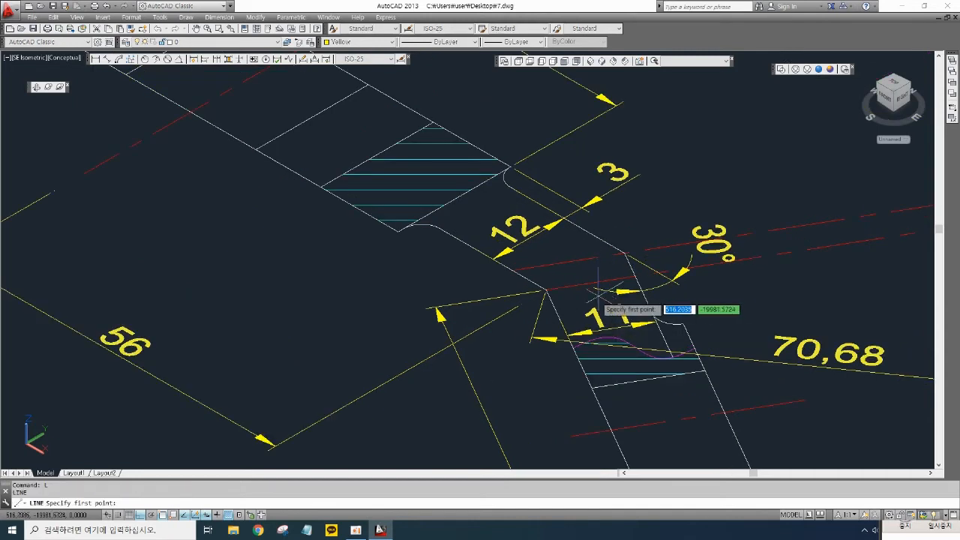
click(546, 290)
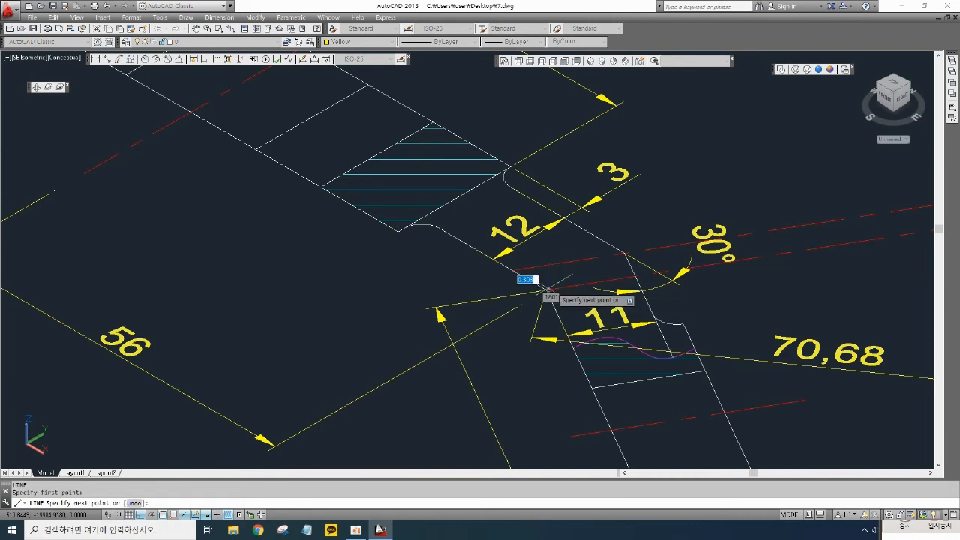
click(622, 253)
key(Return)
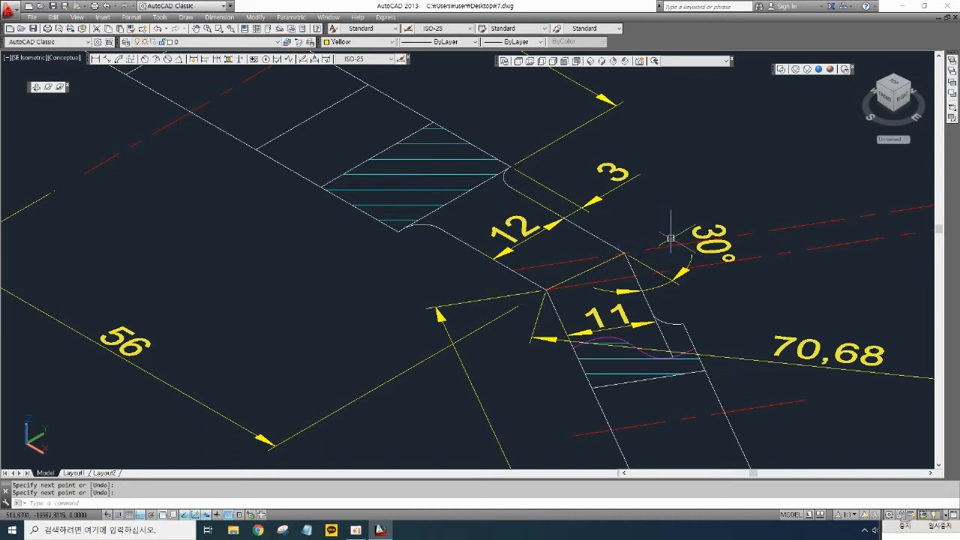
- Erase the magenta break line and the adjacent line beside the 50 mm dimension in the top view
scroll(671, 237, down, 2)
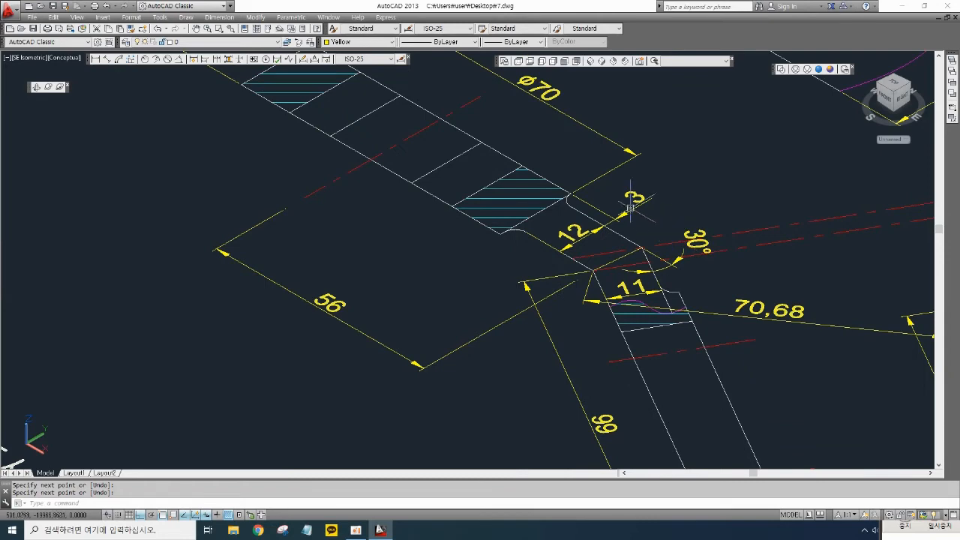
mouse_move(630, 207)
middle_down()
mouse_move(593, 248)
mouse_move(523, 284)
middle_up()
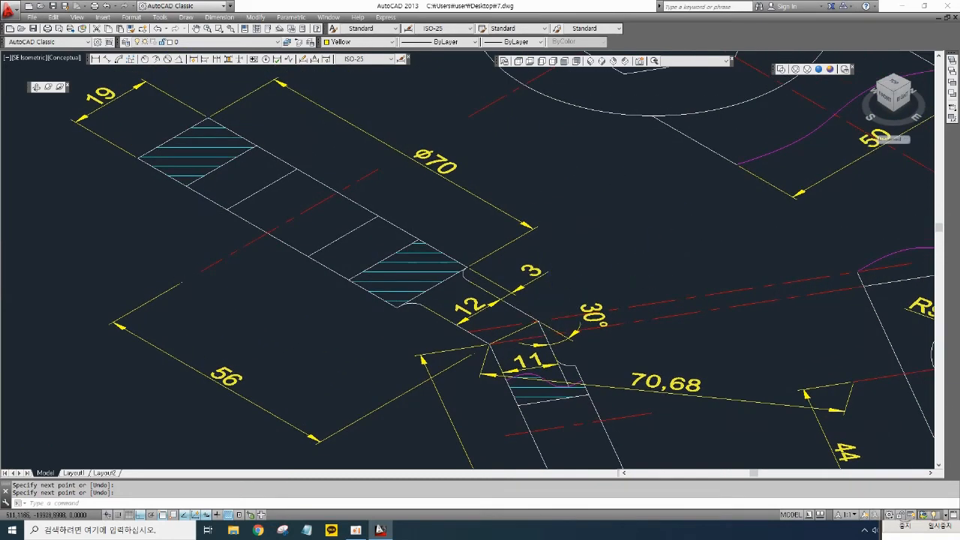
scroll(701, 224, down, 3)
scroll(697, 228, up, 2)
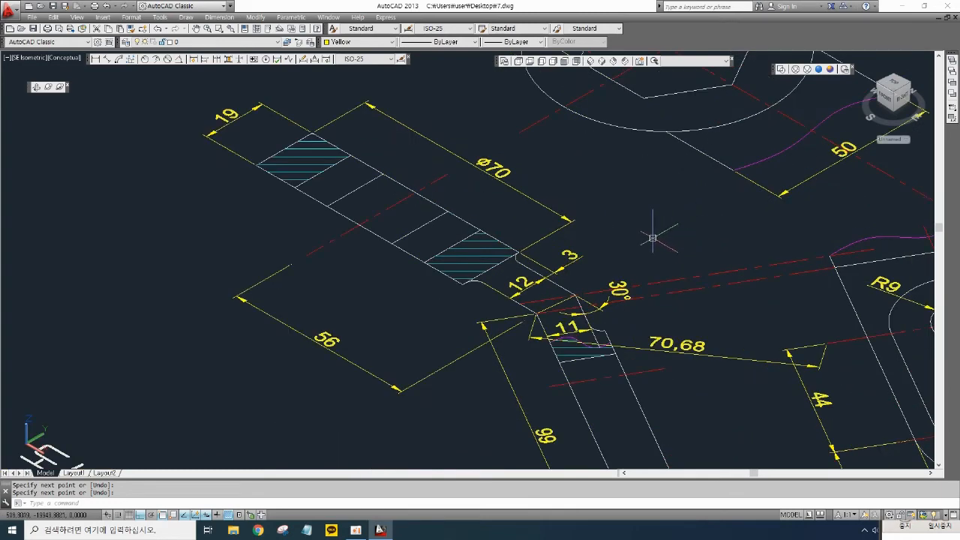
middle_drag(651, 241, 628, 306)
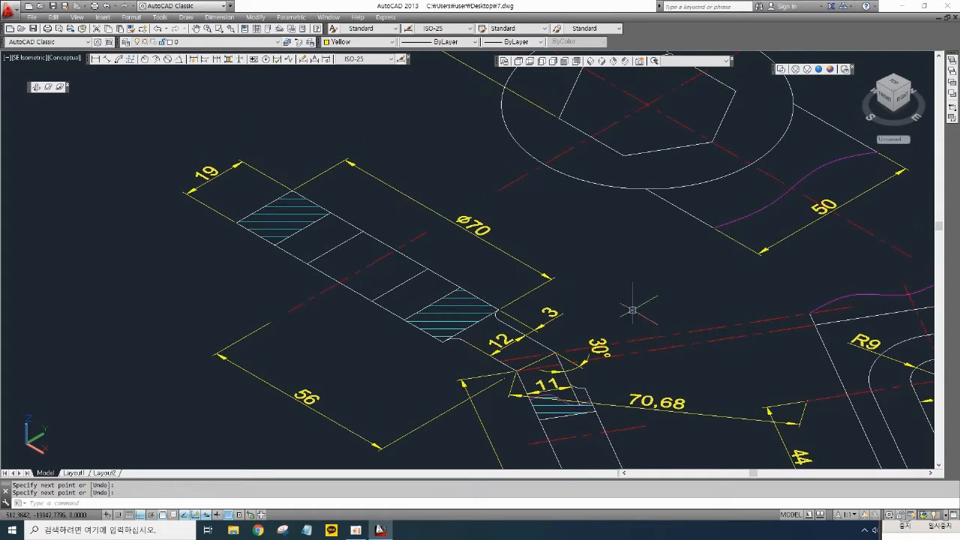
click(800, 247)
click(759, 209)
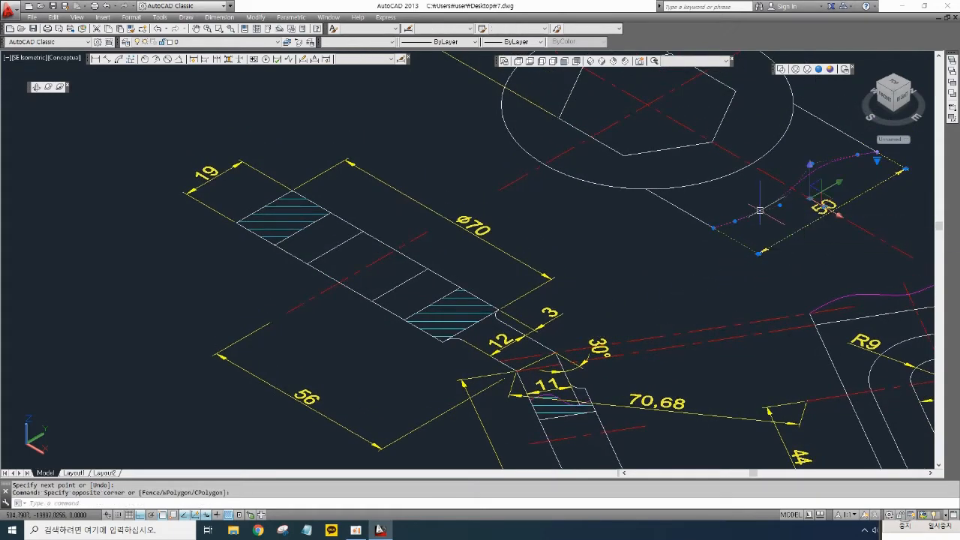
key(Delete)
- Draw a line from the right of the top view's circle down toward the inclined arm
scroll(765, 255, down, 3)
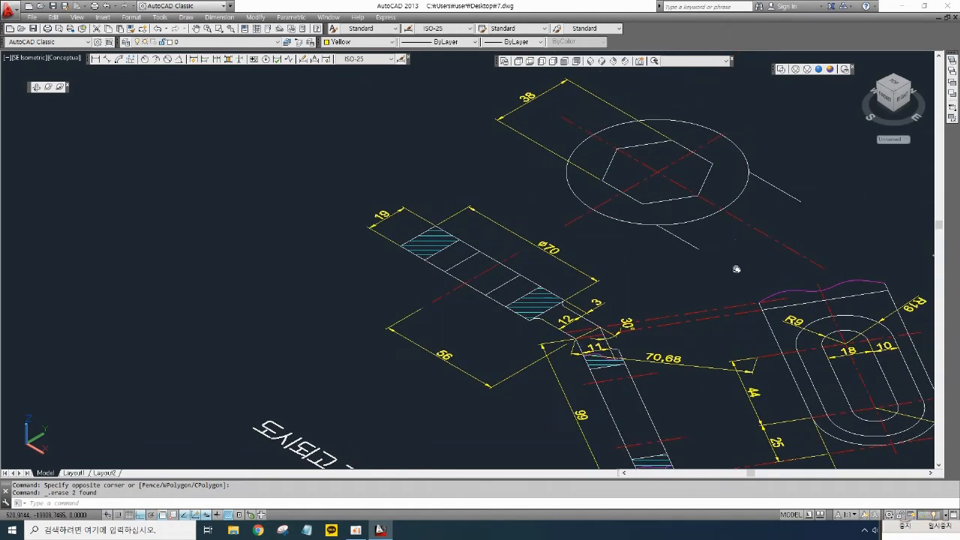
text(l)
key(Return)
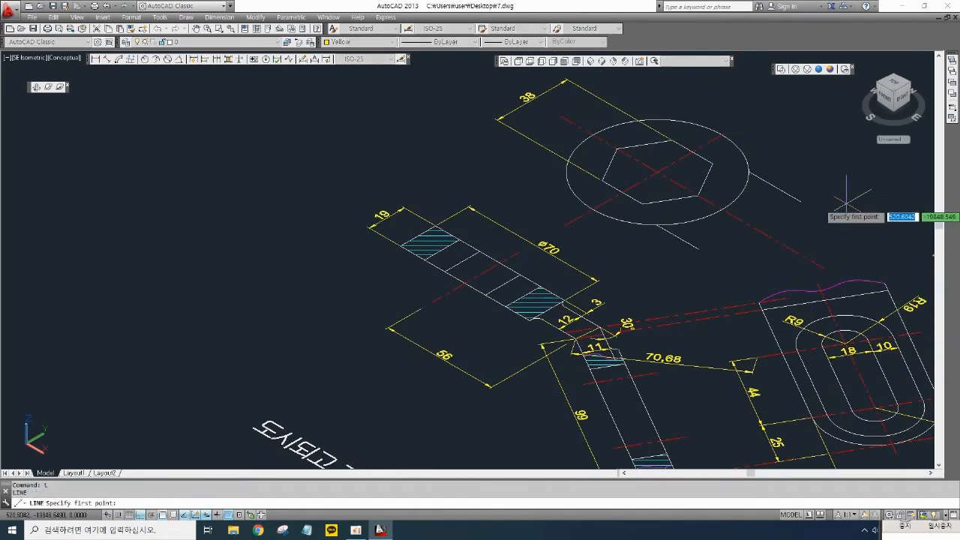
click(844, 218)
click(705, 287)
key(Return)
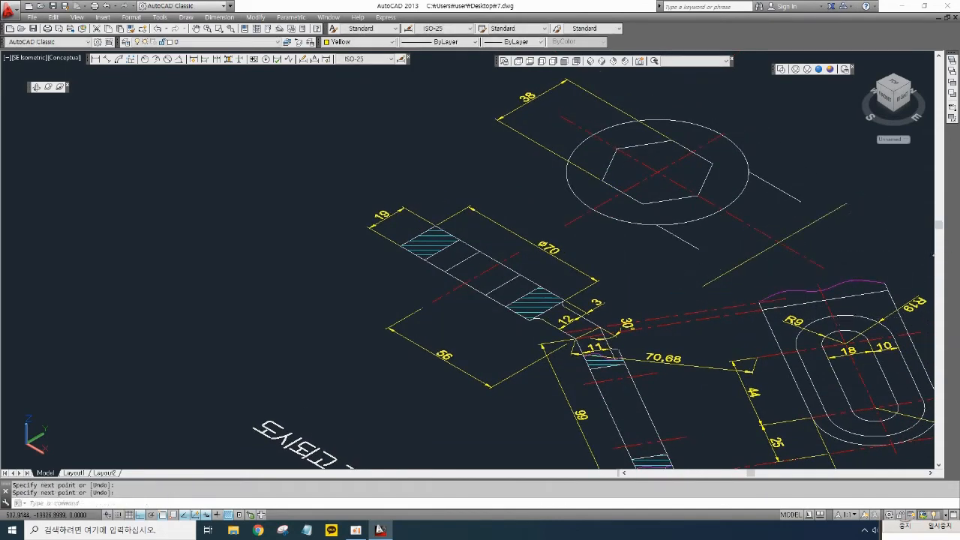
- Extend the top view's two side lines up to their boundaries
middle_drag(679, 275, 689, 271)
text(ex)
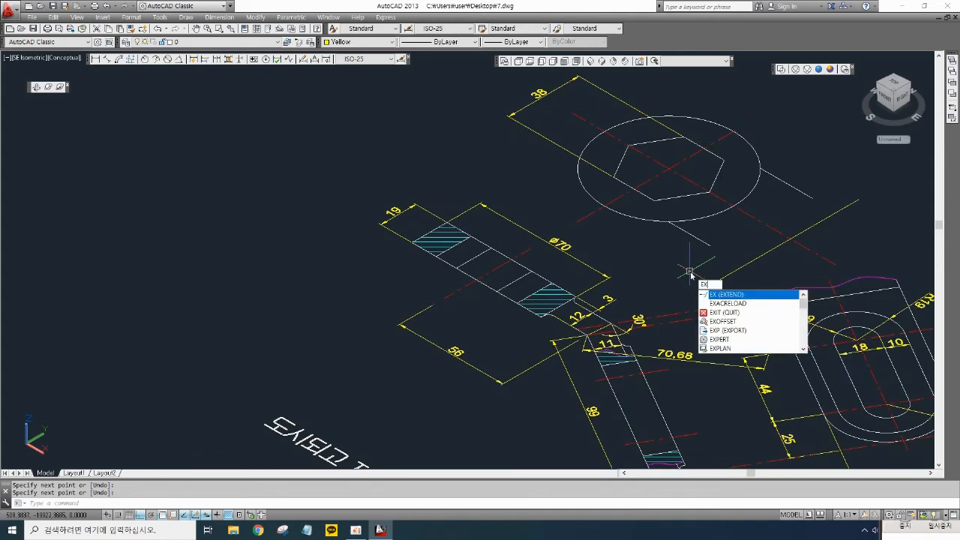
key(Return)
key(Return)
click(705, 244)
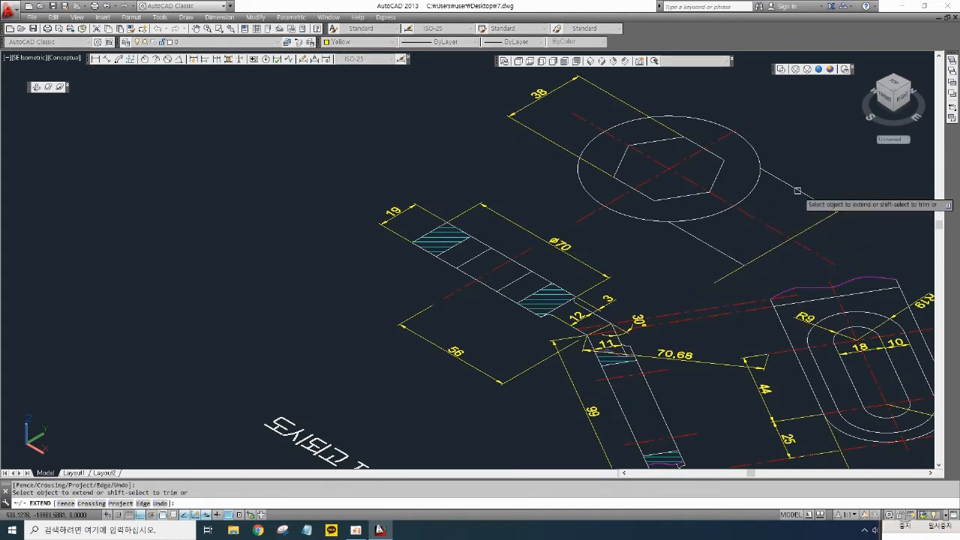
click(797, 189)
- Draw a long line from the arm's corner at the 30° angle up past the top view's circle
scroll(639, 320, up, 4)
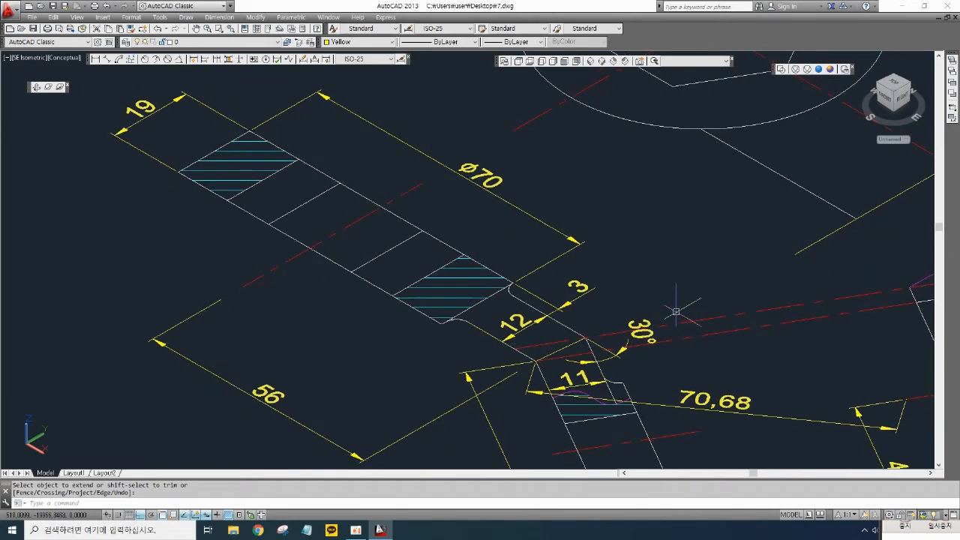
scroll(676, 311, down, 2)
middle_drag(683, 305, 673, 312)
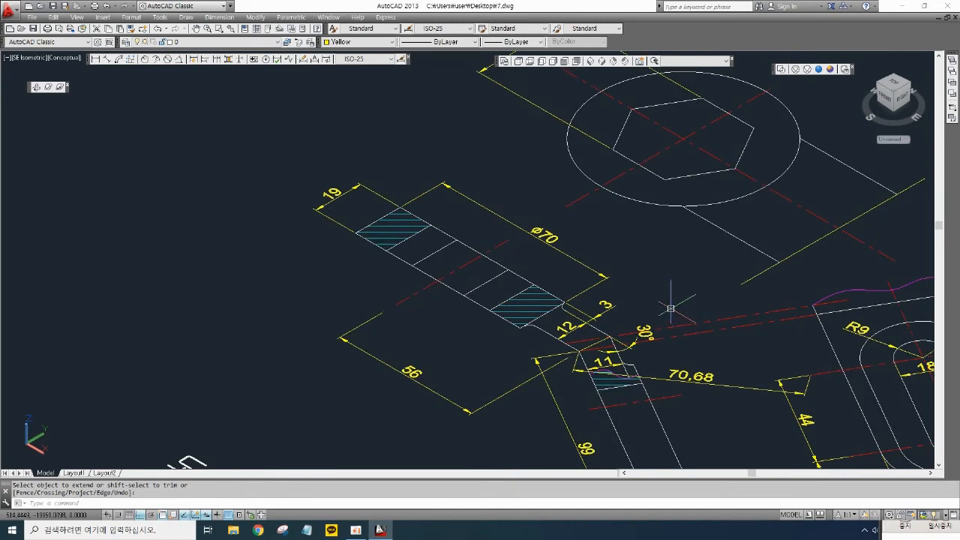
key(space)
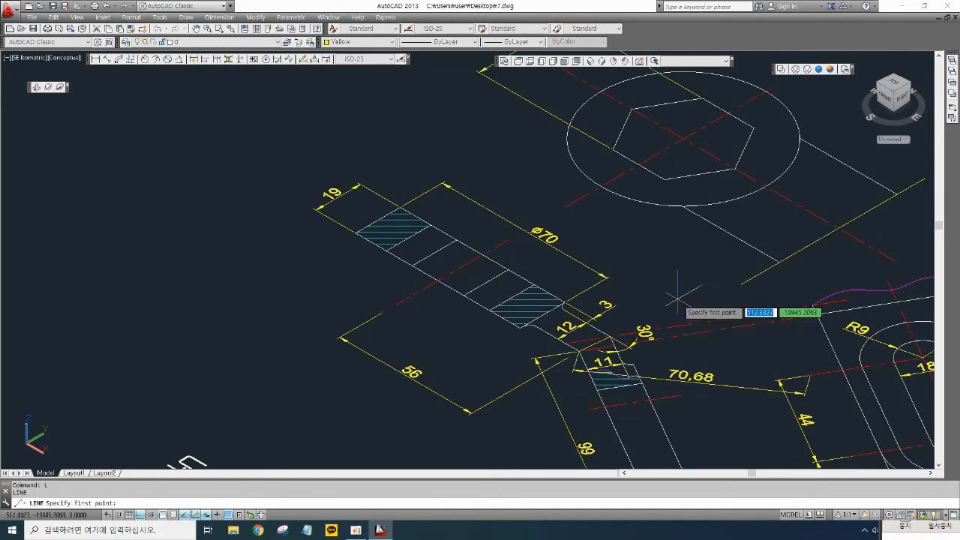
click(611, 337)
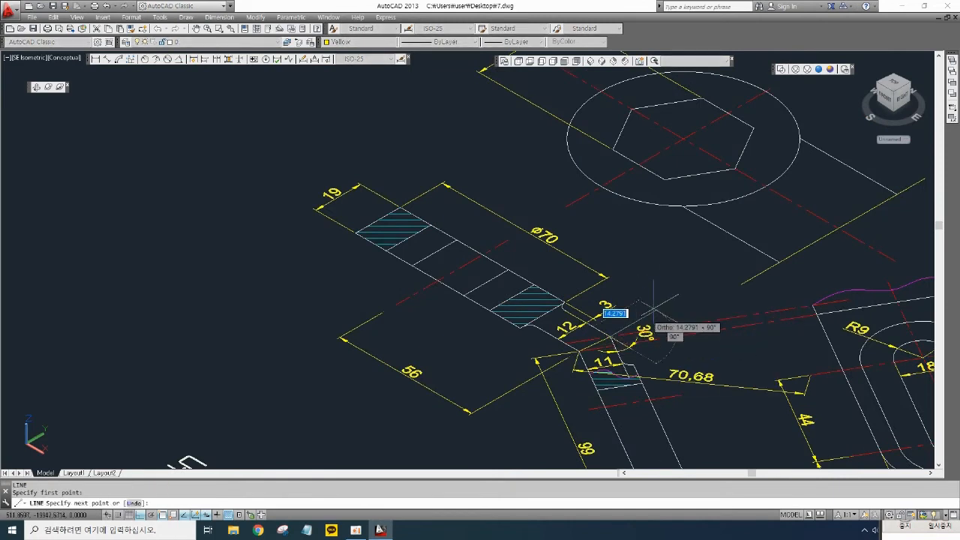
click(881, 172)
key(space)
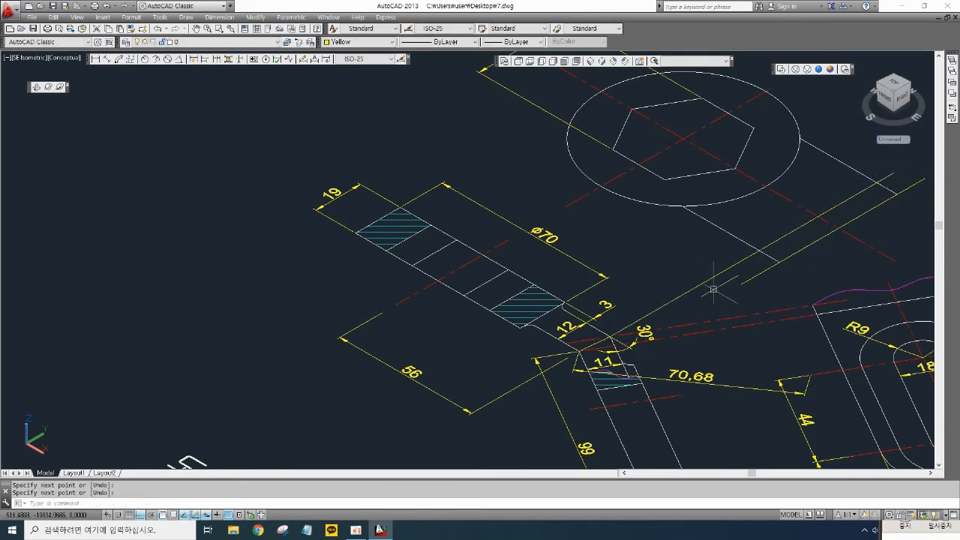
- Trim the overhanging ends of the arm's side lines near the top view's circle
scroll(595, 348, up, 3)
scroll(636, 327, down, 3)
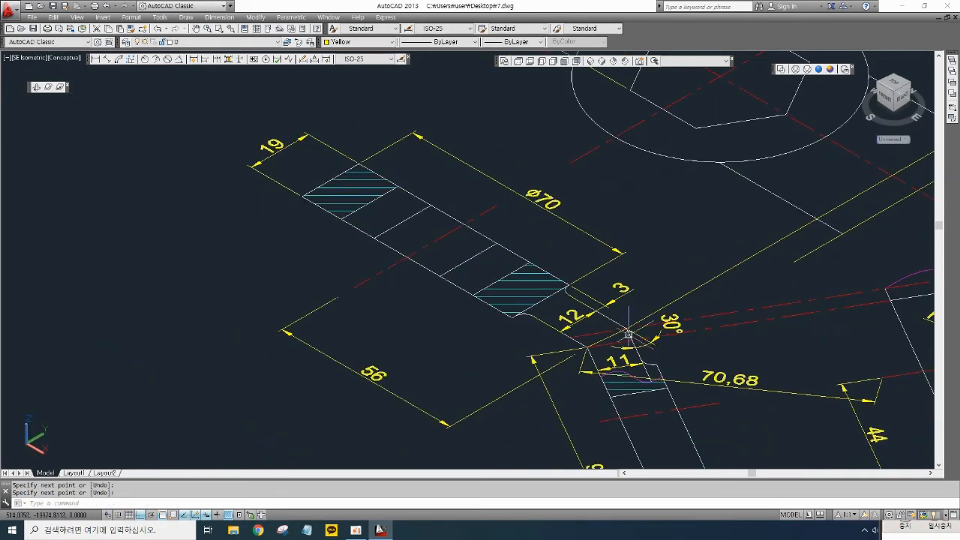
scroll(754, 266, down, 2)
middle_drag(730, 299, 702, 303)
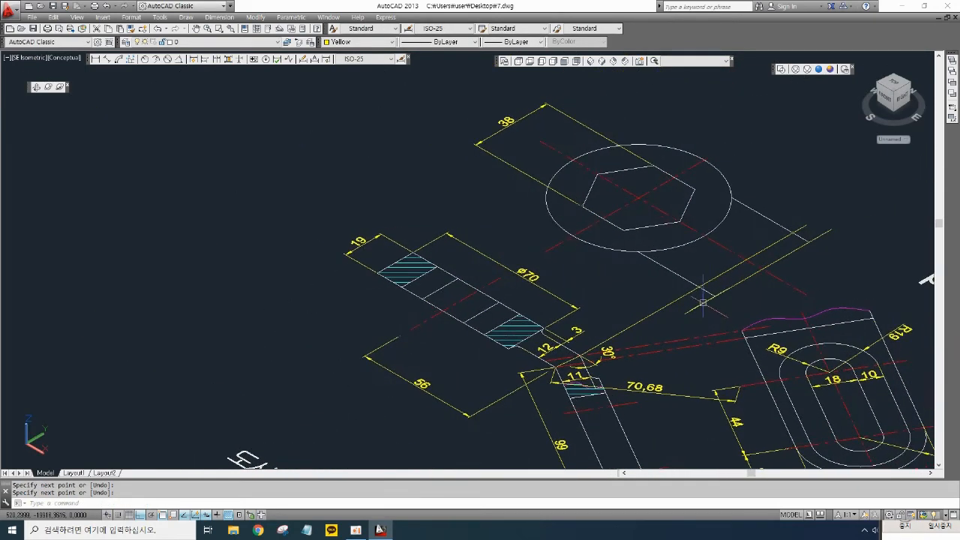
text(tr)
key(space)
key(space)
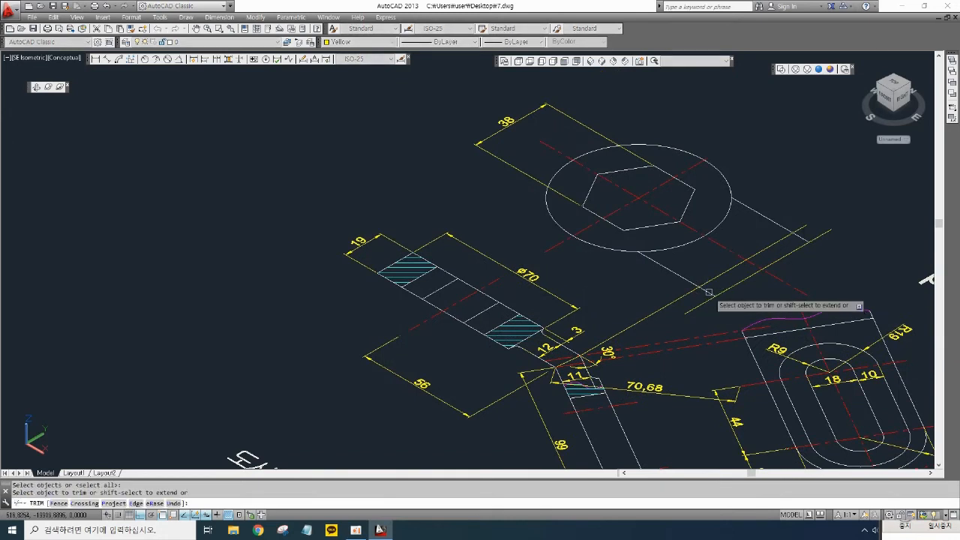
click(708, 291)
click(798, 236)
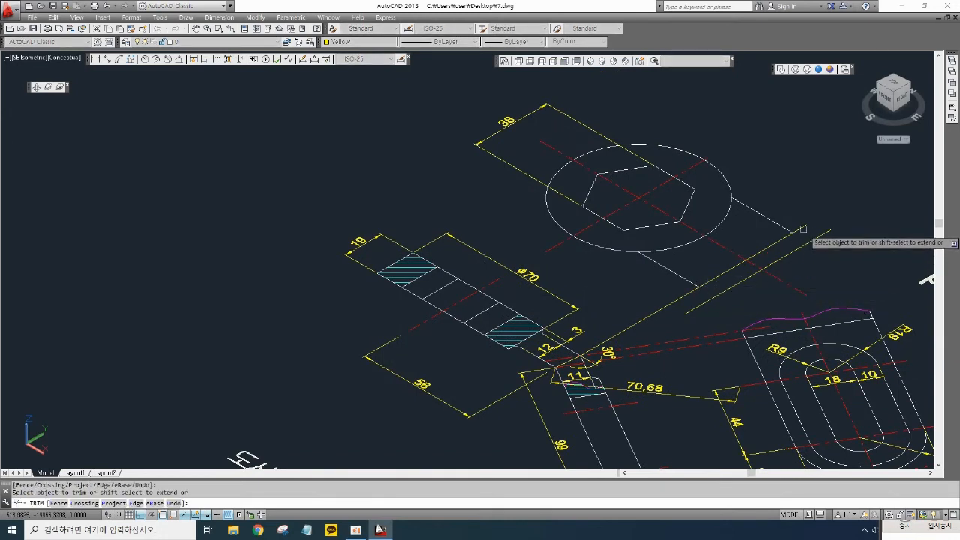
click(693, 291)
key(space)
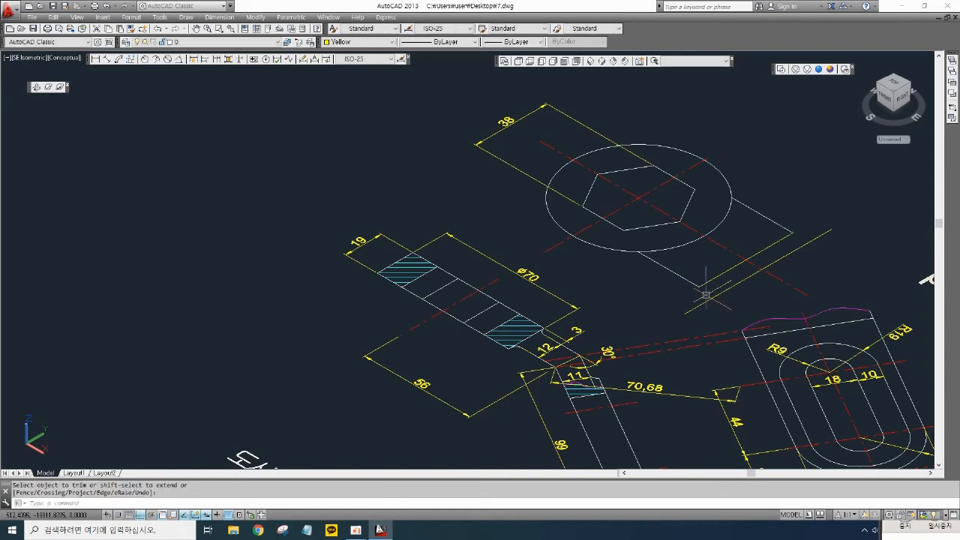
- Trim the circle arc and line segments where the arm meets the boss outline
middle_drag(700, 273, 692, 274)
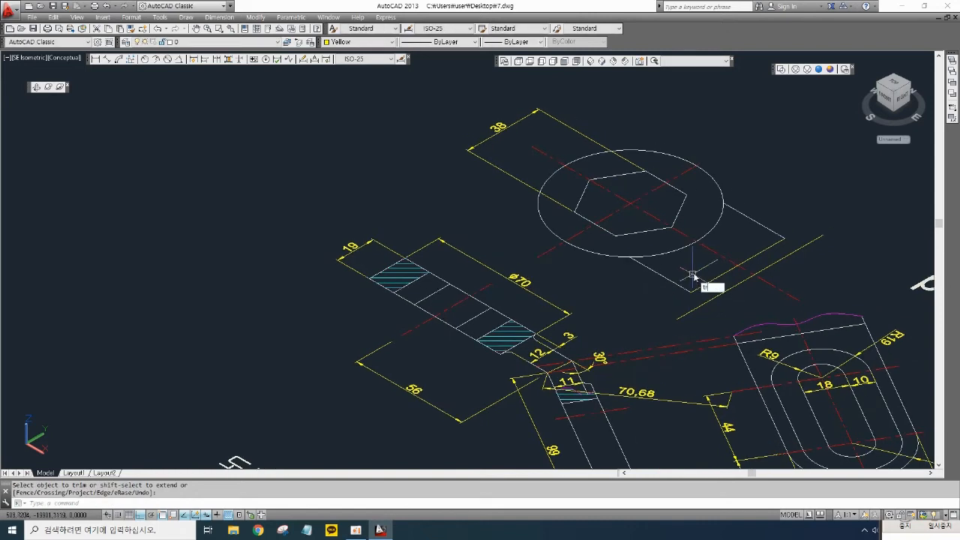
key(space)
key(space)
click(615, 258)
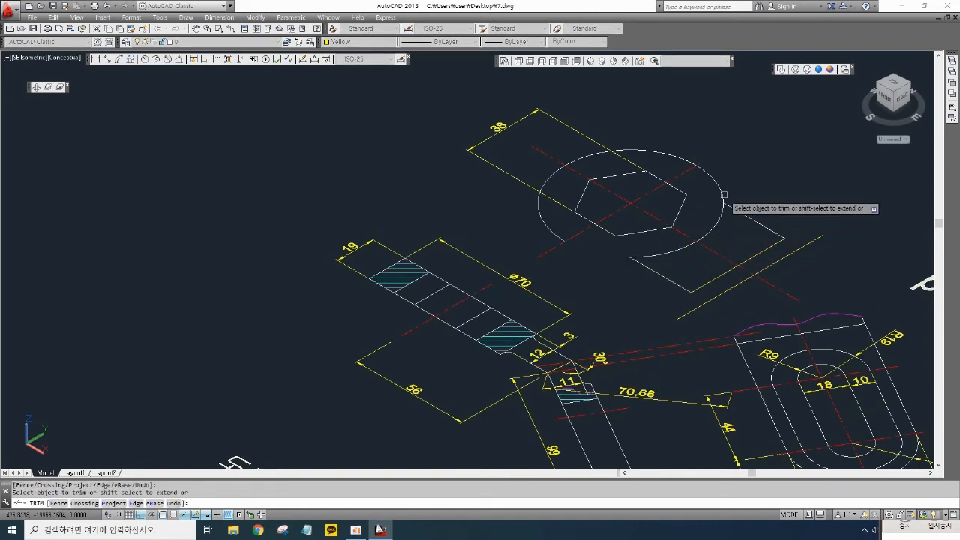
click(724, 195)
key(space)
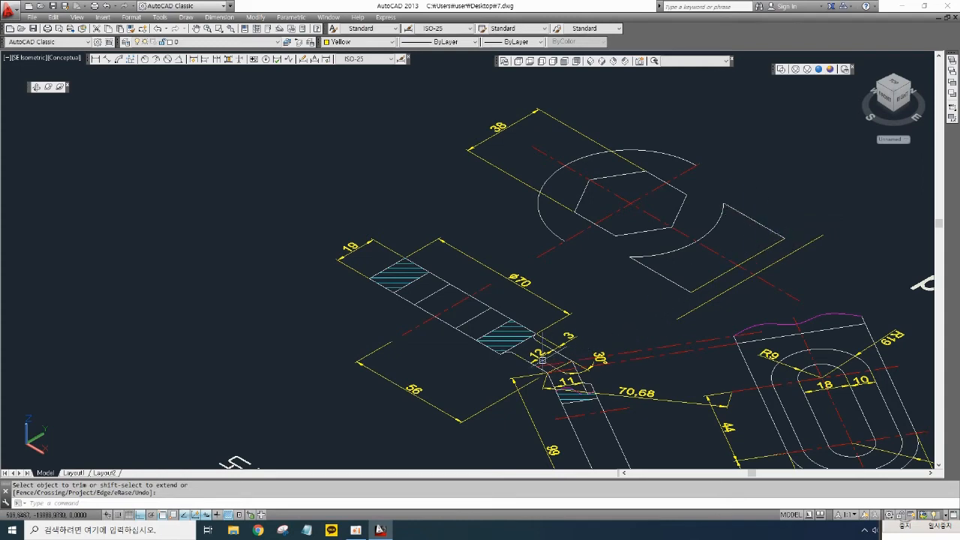
- Create a region from the arm's closed outline
scroll(541, 361, up, 2)
scroll(667, 312, down, 2)
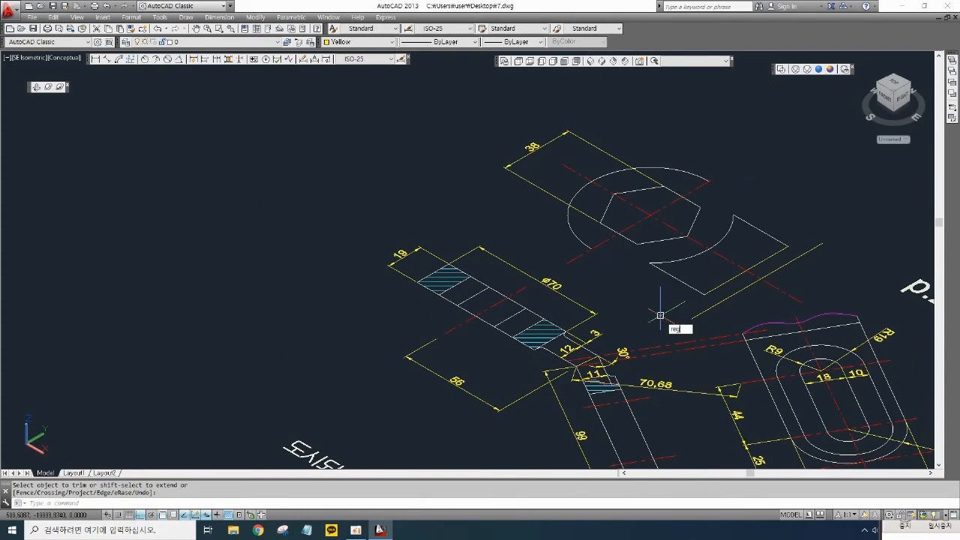
text(reg)
key(Return)
click(754, 228)
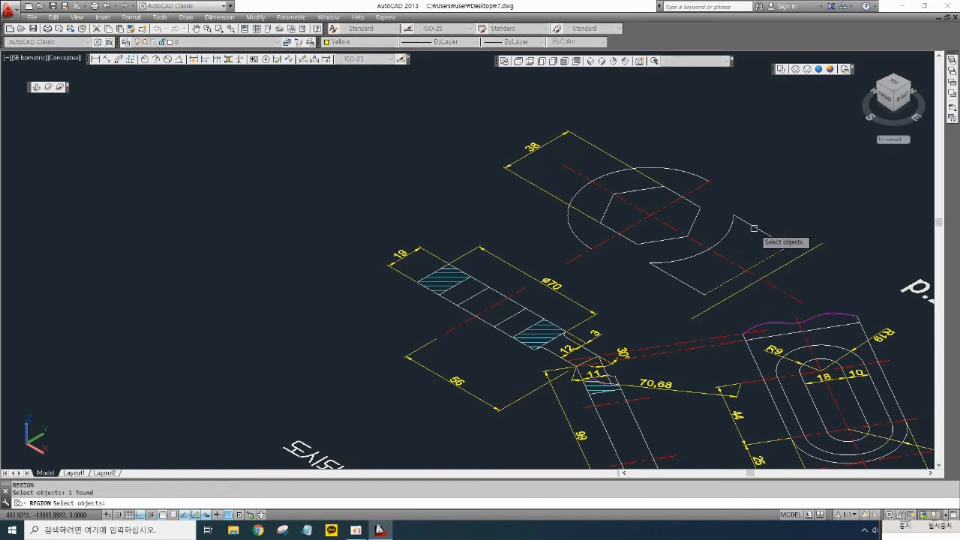
click(730, 223)
click(685, 282)
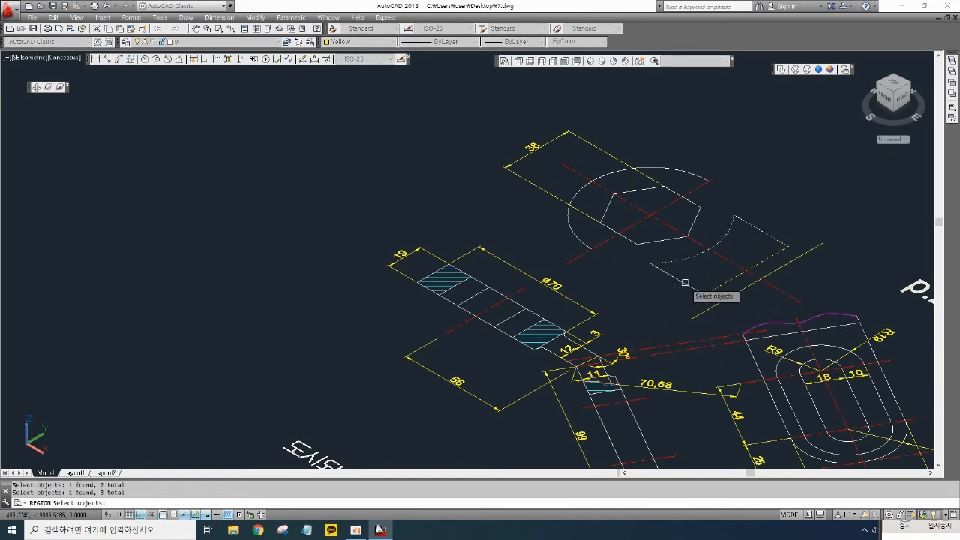
key(Return)
middle_drag(672, 298, 666, 303)
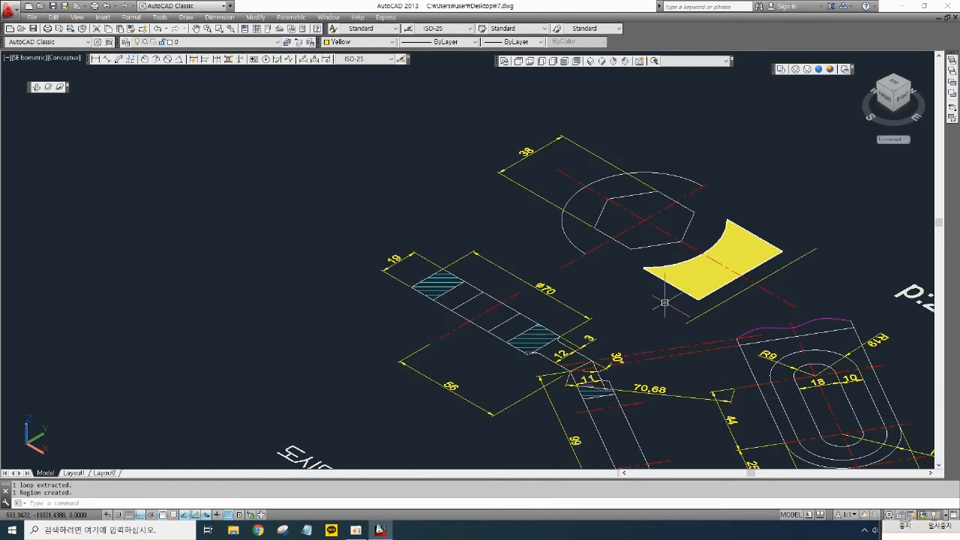
- Extrude the arm region to a height of 19
text(ext)
key(Return)
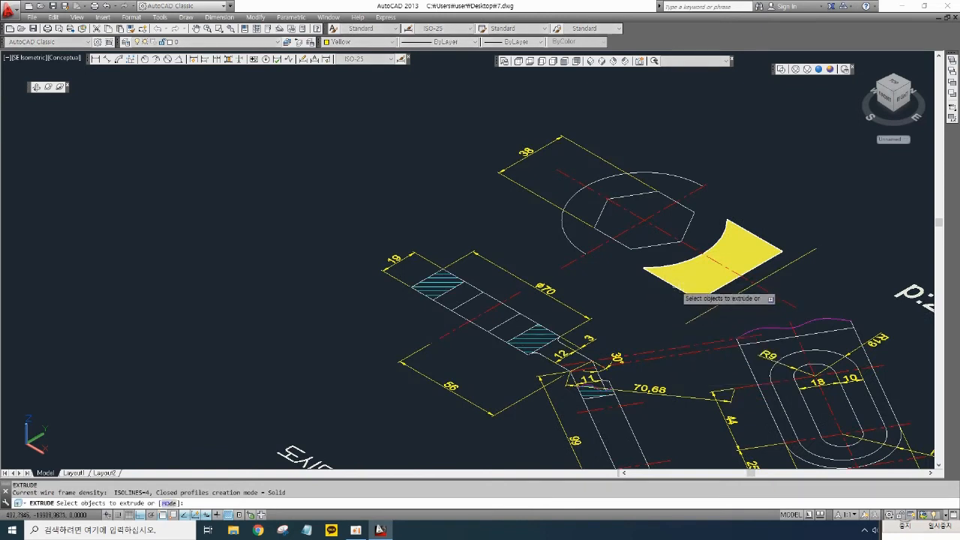
click(667, 278)
key(Return)
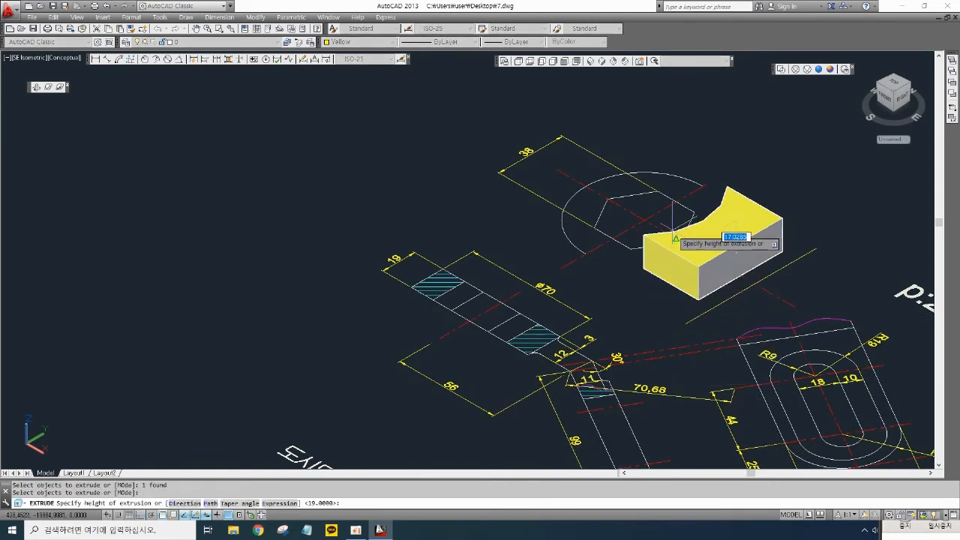
key(Return)
- Move the hexagonal boss solid over near the extruded arm
scroll(675, 295, down, 5)
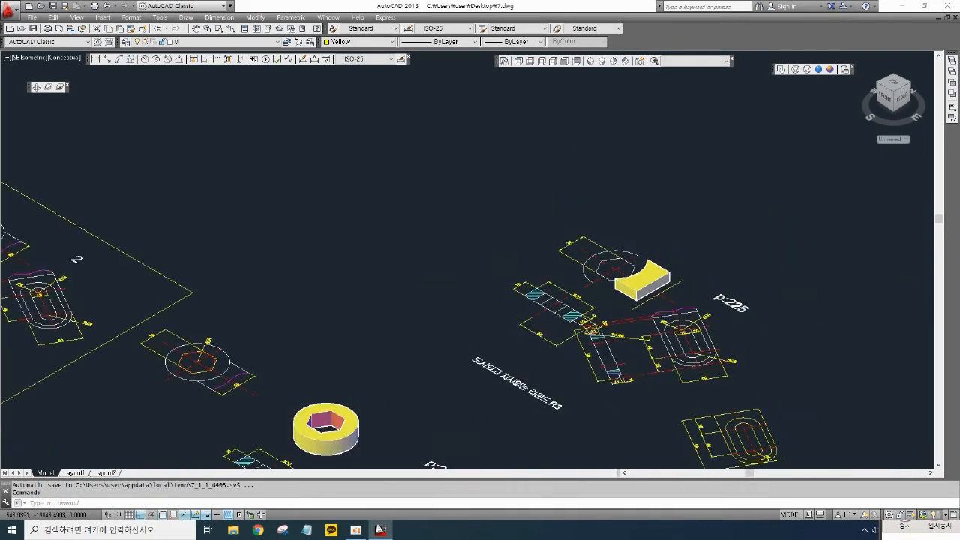
scroll(735, 244, down, 3)
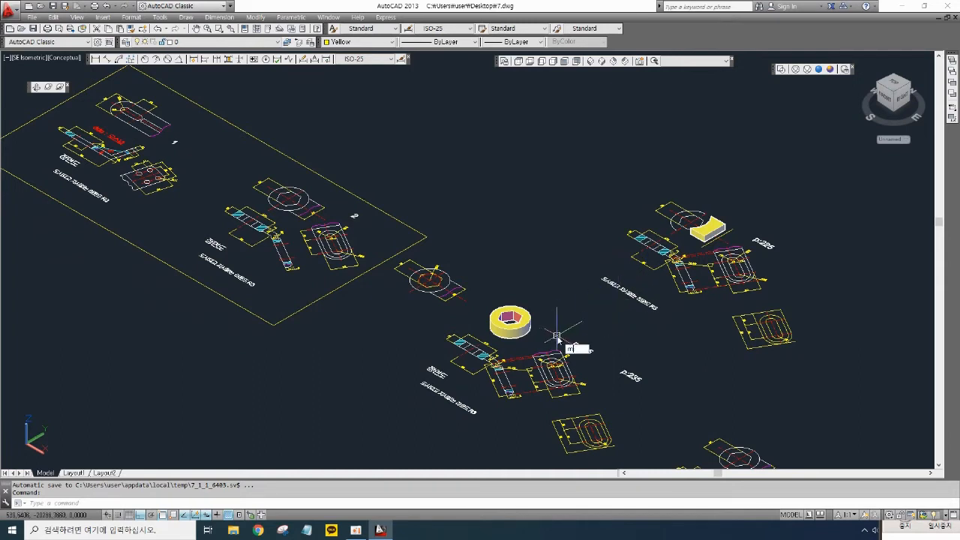
key(space)
click(532, 339)
click(513, 323)
key(space)
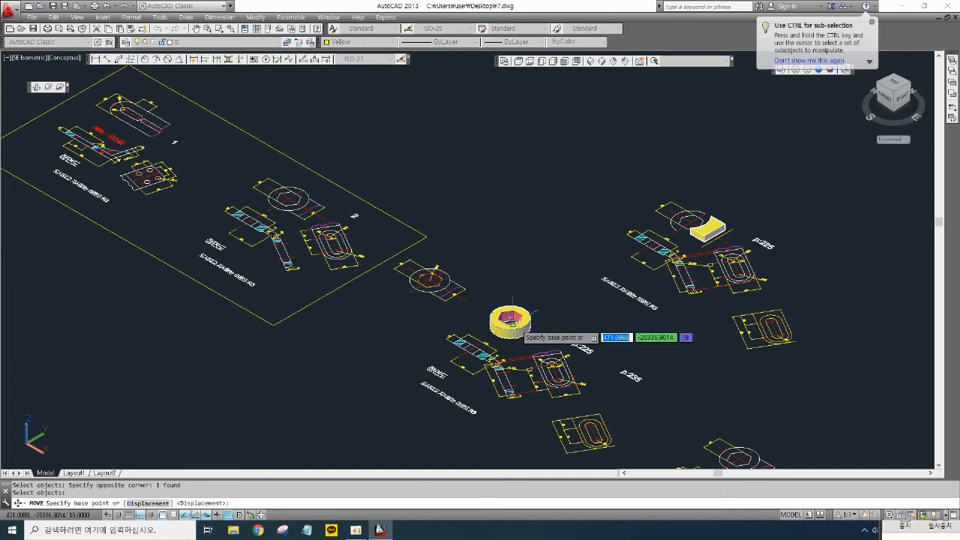
click(512, 317)
scroll(742, 213, up, 5)
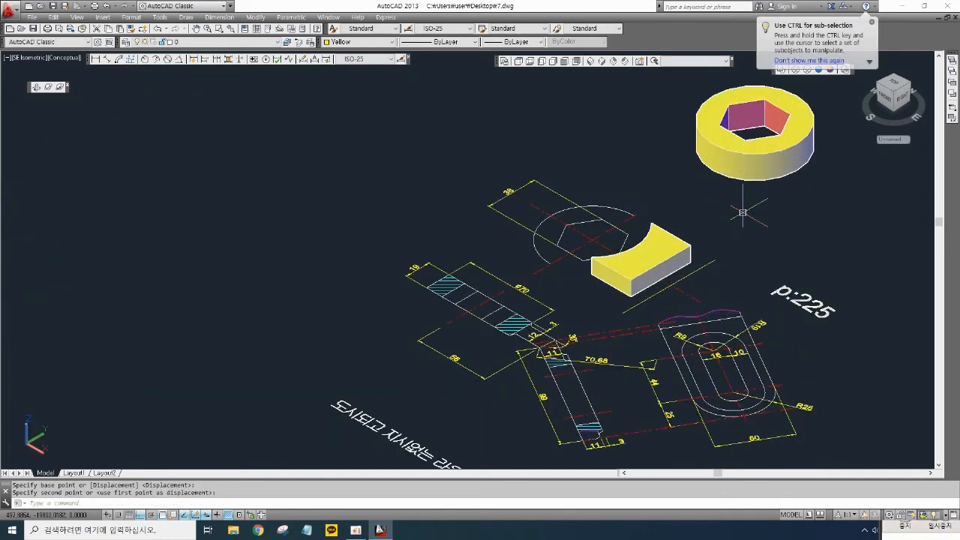
middle_drag(742, 212, 678, 293)
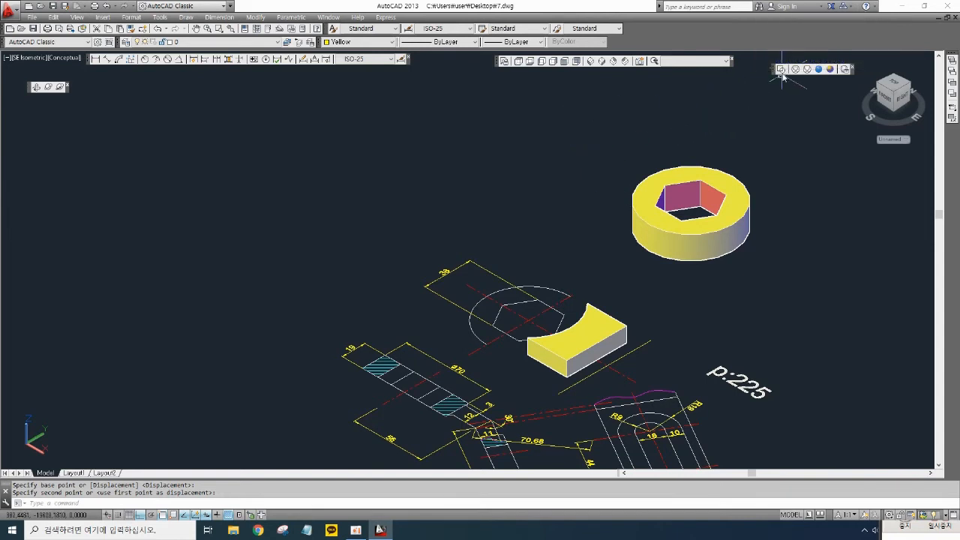
- In wireframe style, move the hexagonal boss solid from its base centre onto the top view circle's centre
click(781, 69)
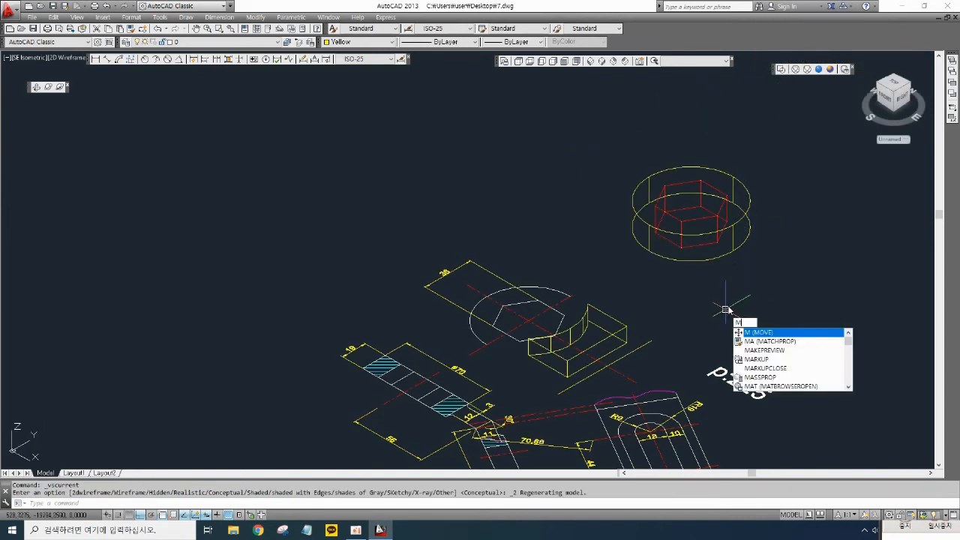
key(Return)
click(718, 274)
click(675, 209)
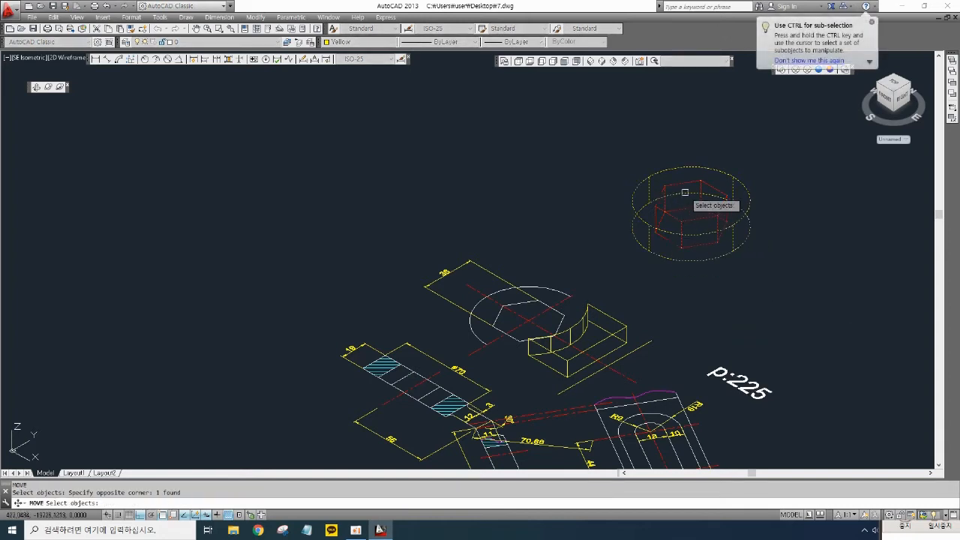
key(Return)
scroll(685, 202, up, 2)
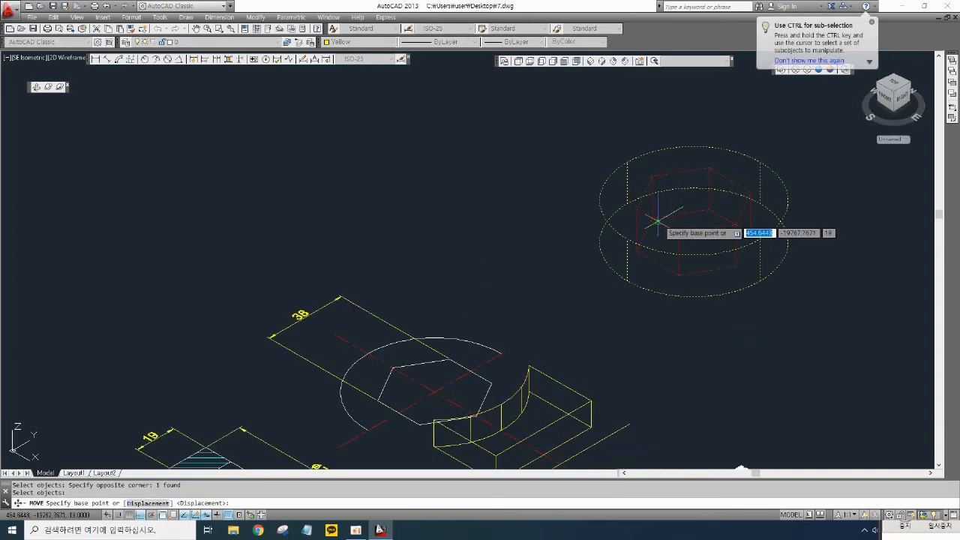
click(679, 240)
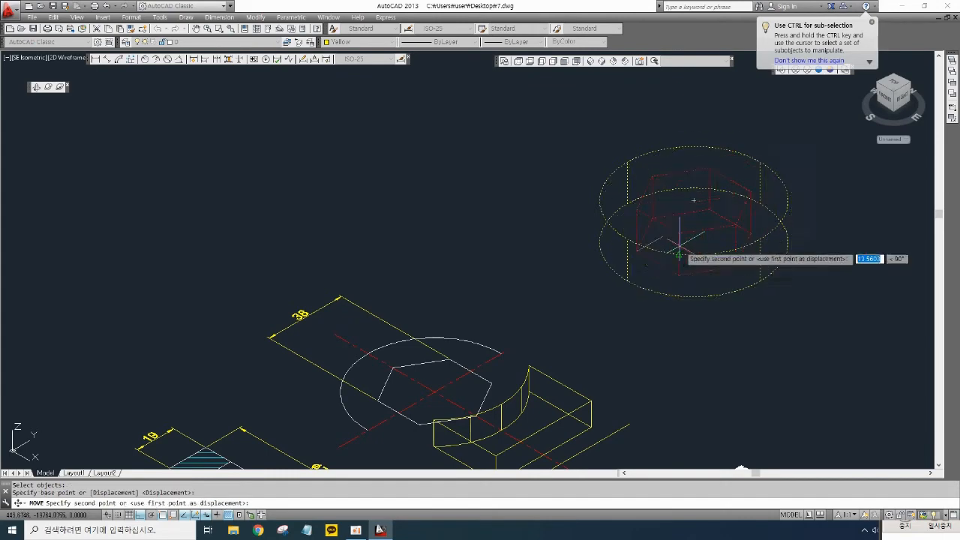
scroll(685, 244, down, 2)
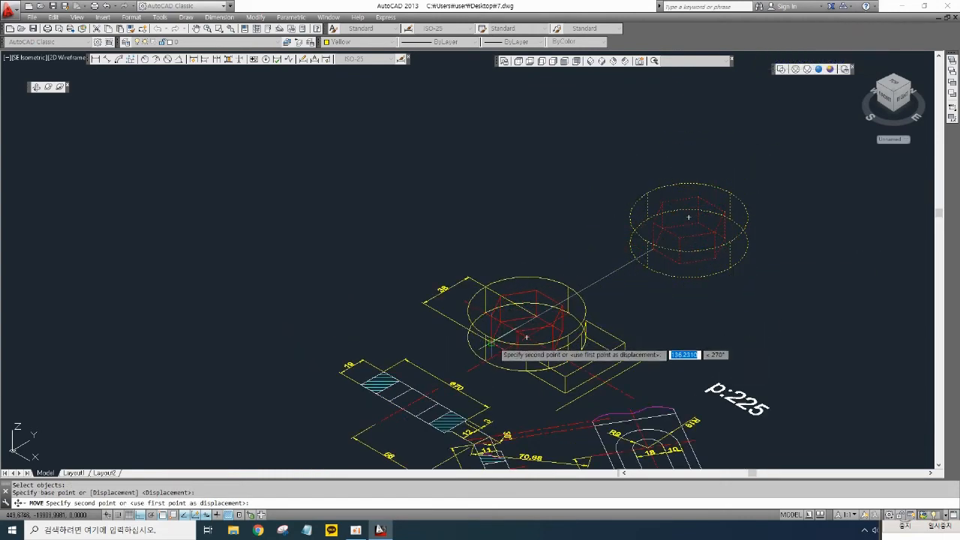
click(535, 325)
scroll(593, 307, up, 2)
middle_drag(653, 271, 692, 231)
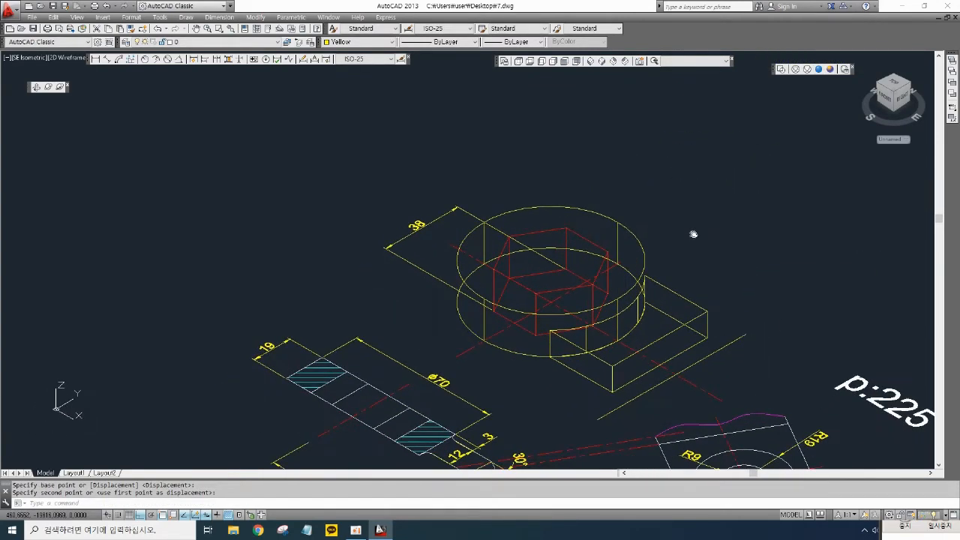
- Switch the viewport back to the Conceptual visual style
click(830, 69)
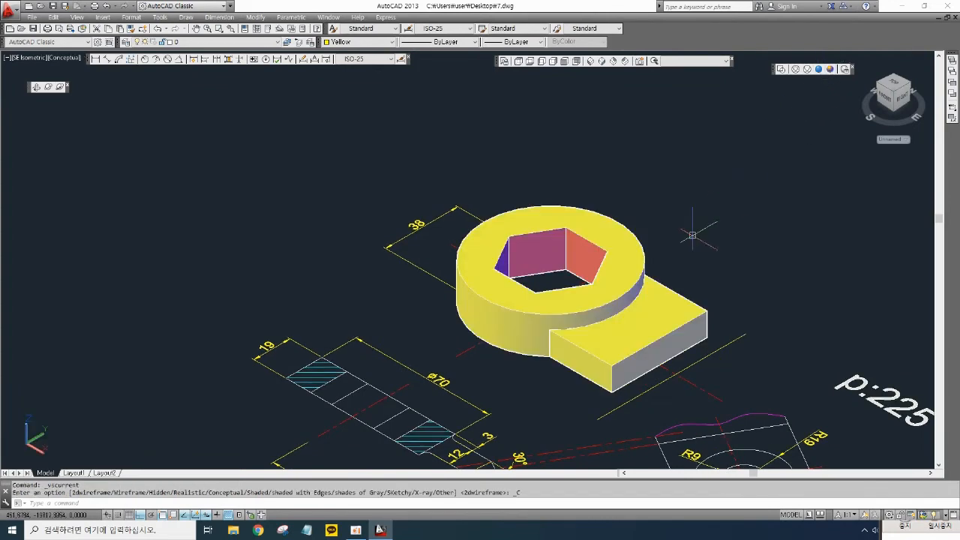
scroll(740, 154, up, 4)
scroll(560, 346, up, 3)
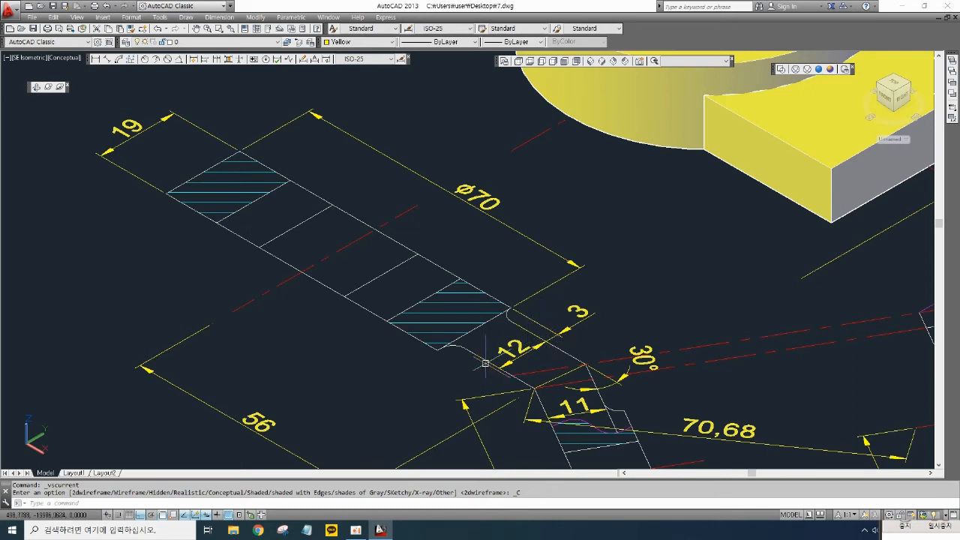
- Add a linear dimension across the short step beside the 12 dimension on the arm
click(96, 60)
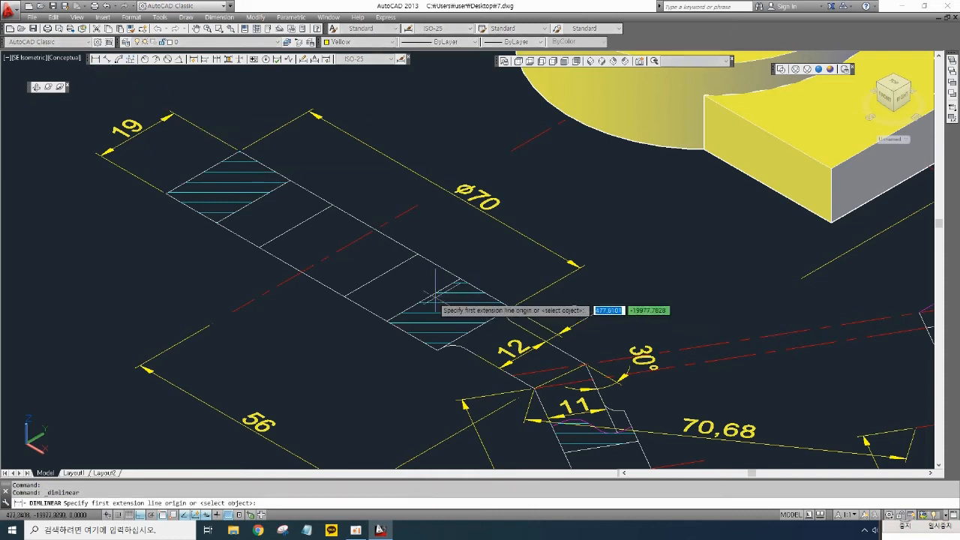
click(438, 350)
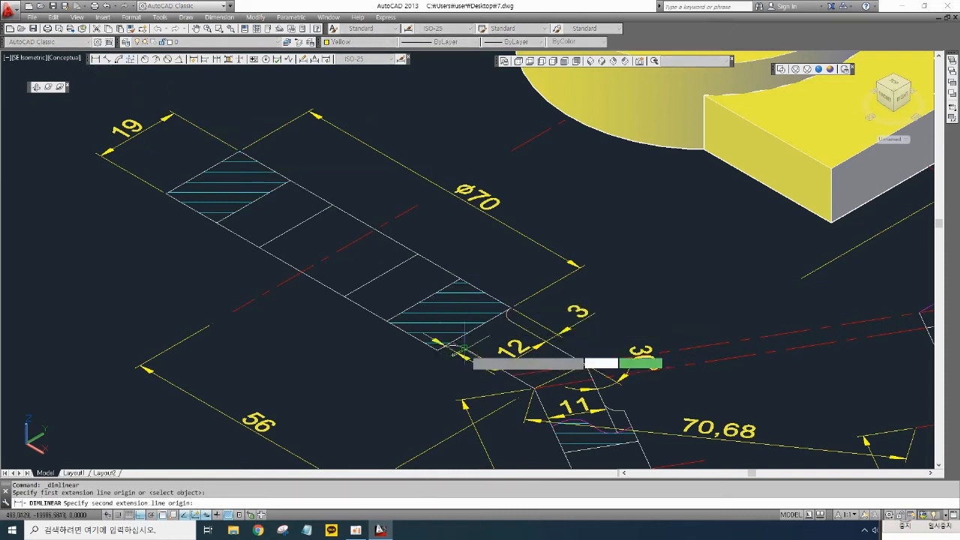
click(459, 348)
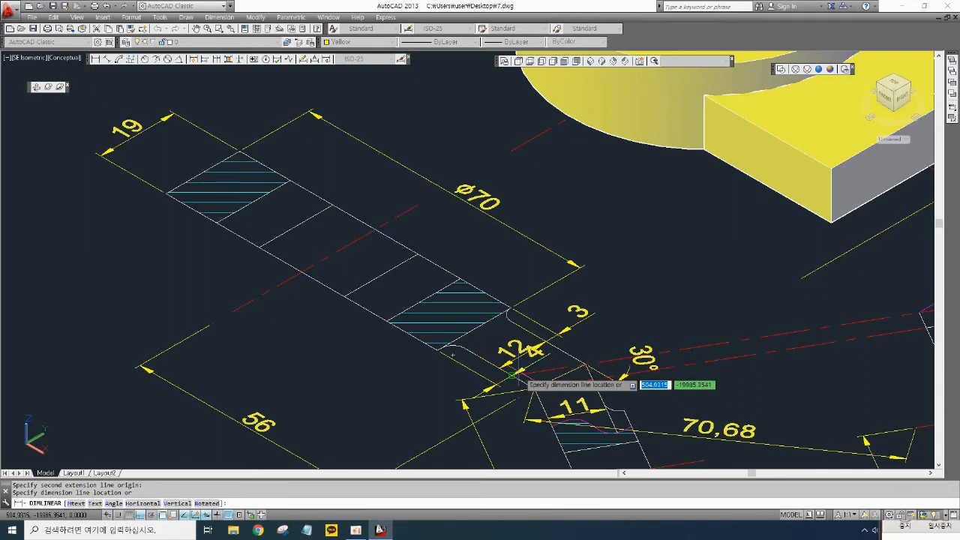
click(478, 348)
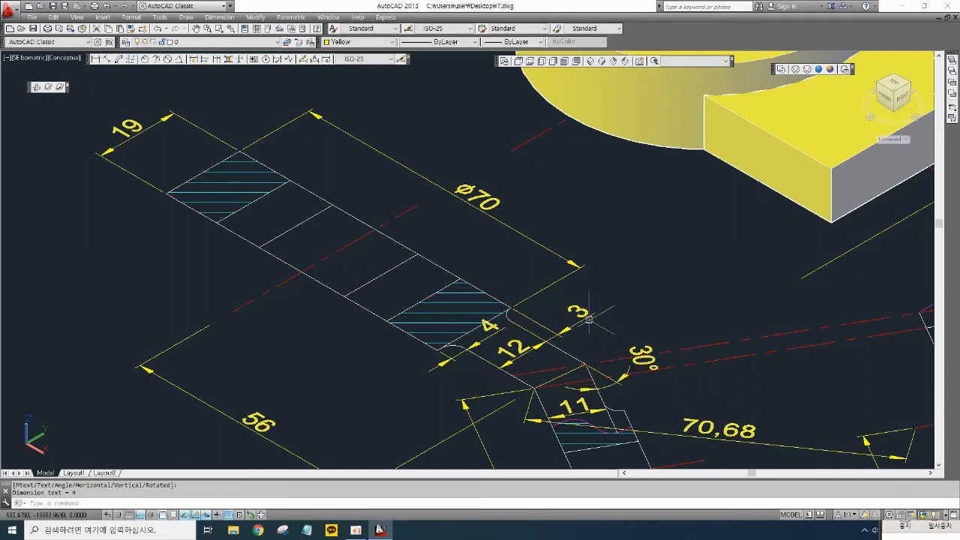
scroll(523, 339, down, 3)
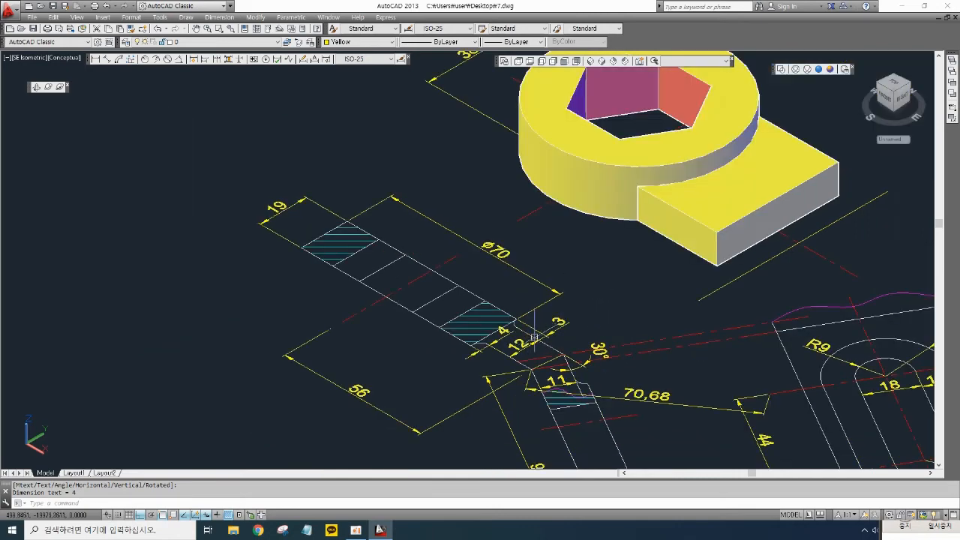
middle_drag(649, 325, 614, 326)
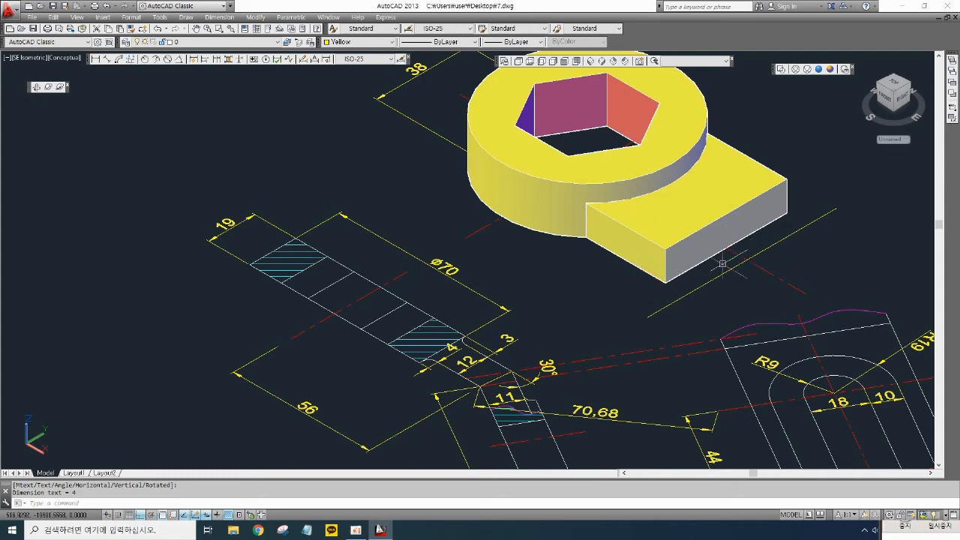
middle_drag(654, 309, 545, 222)
scroll(688, 324, down, 2)
middle_drag(689, 342, 606, 289)
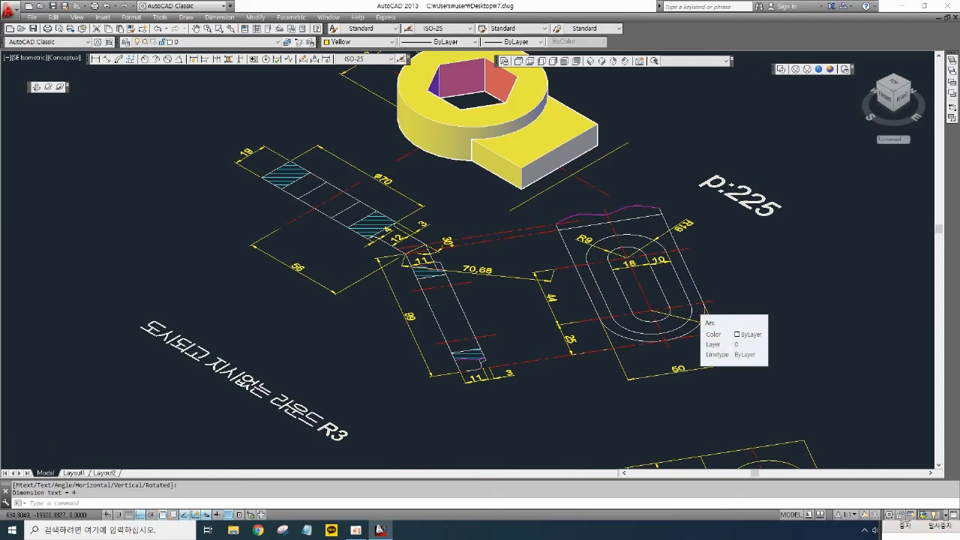
scroll(692, 305, up, 2)
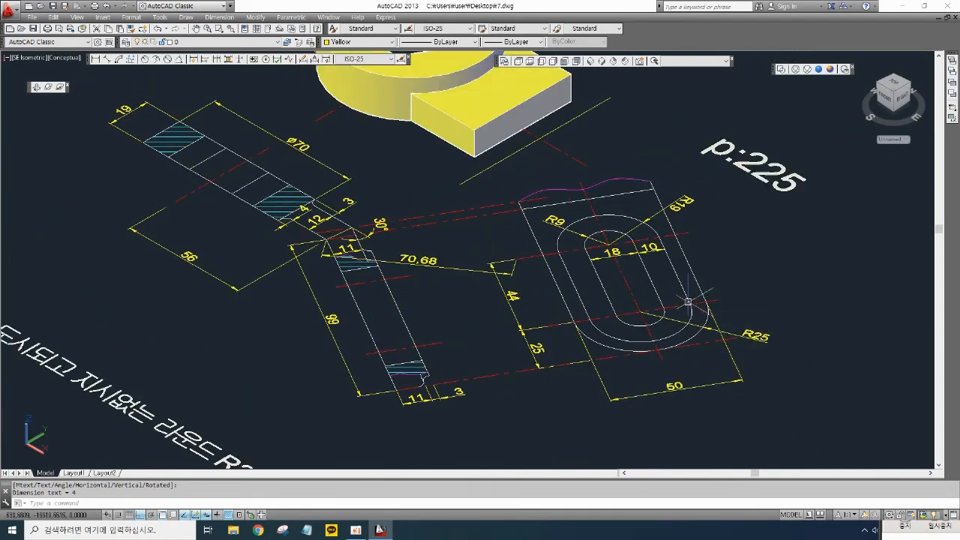
- Delete the R9, 18, R19, R25 and 25 dimensions from the top view of the slotted plate
scroll(593, 226, up, 2)
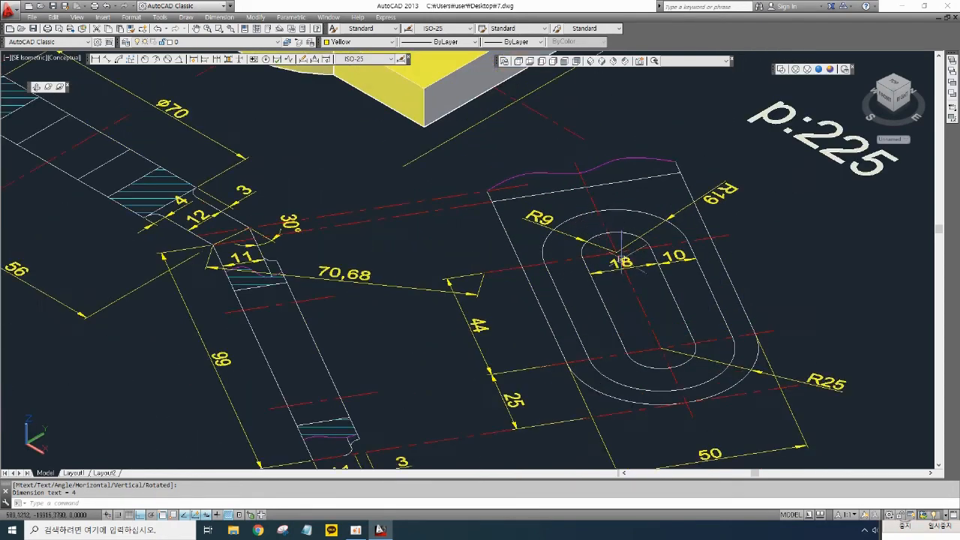
click(644, 282)
click(636, 266)
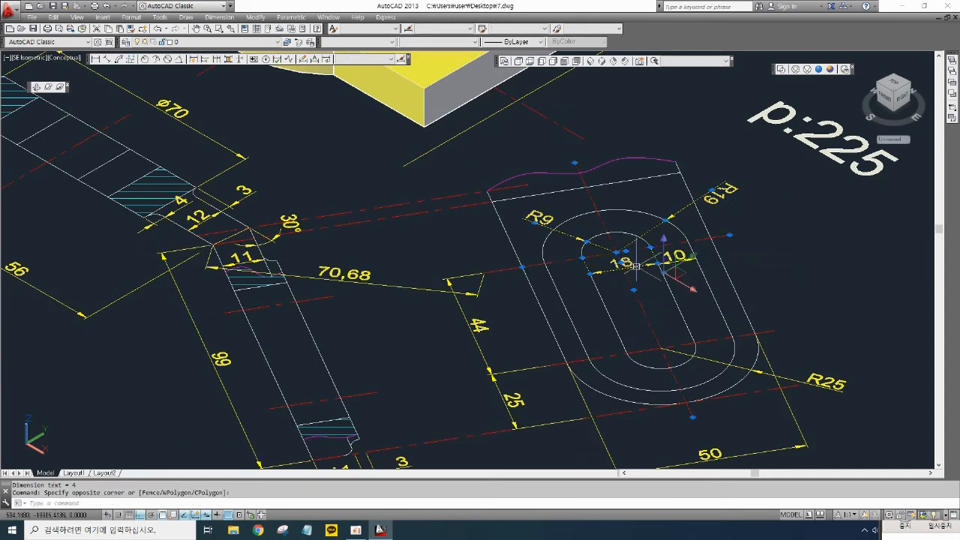
key(Delete)
click(780, 373)
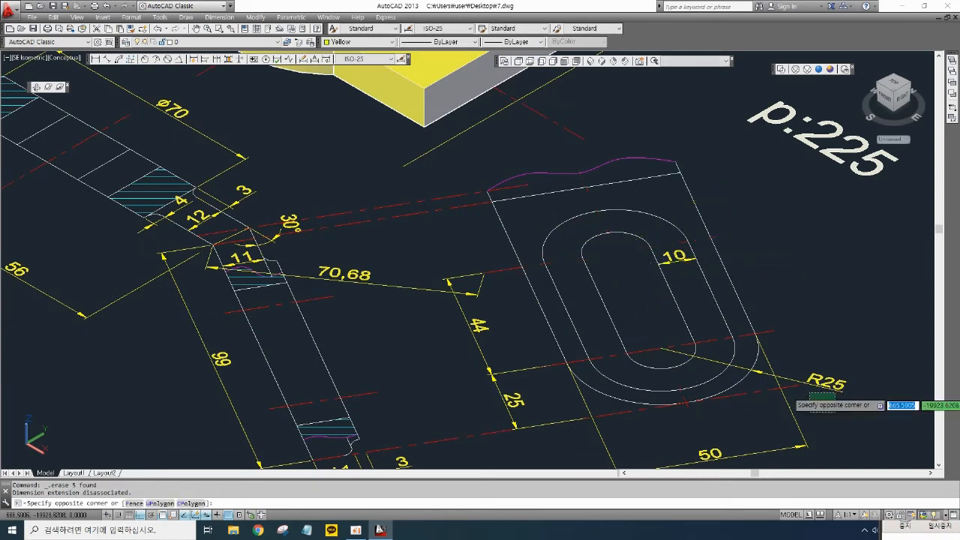
click(780, 373)
key(Delete)
click(546, 401)
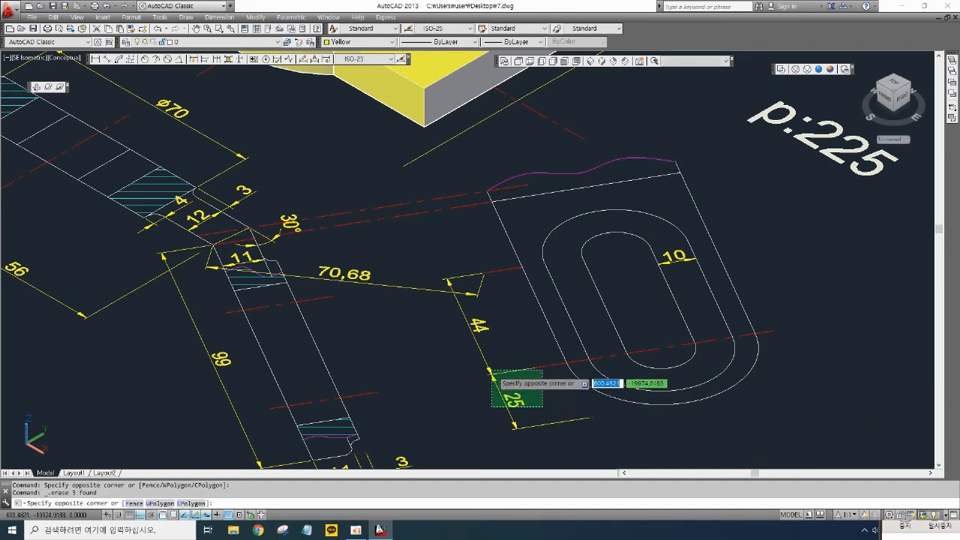
click(487, 362)
key(Delete)
- Delete the remaining 44, 70,68 and 10 dimensions and the slot's centre lines from the top view
click(486, 355)
click(477, 308)
click(492, 307)
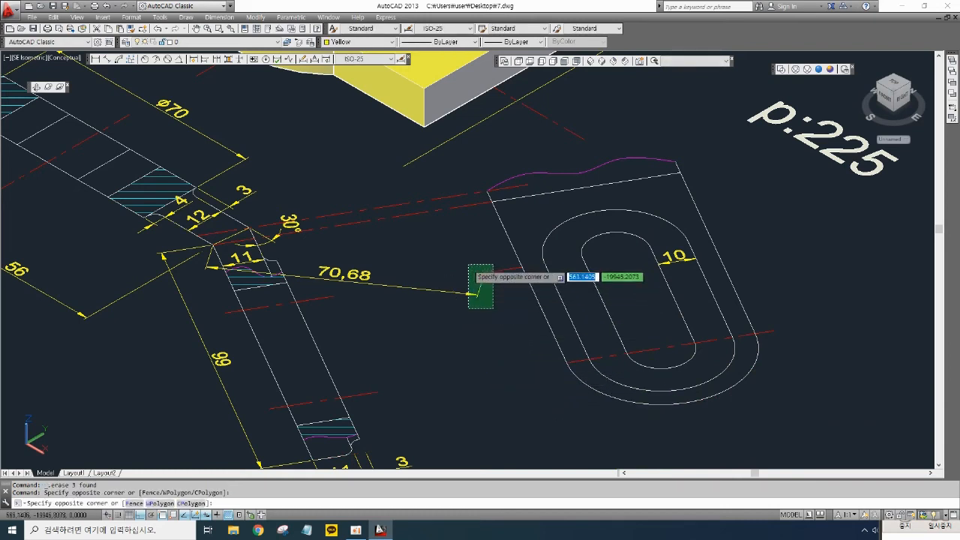
click(466, 260)
key(Delete)
click(716, 343)
click(688, 312)
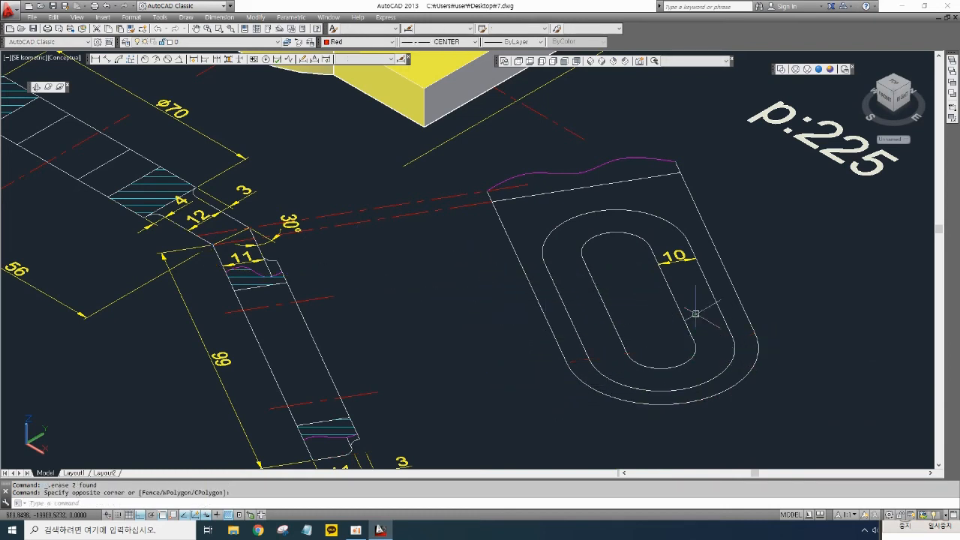
key(Delete)
click(684, 264)
click(667, 254)
key(Delete)
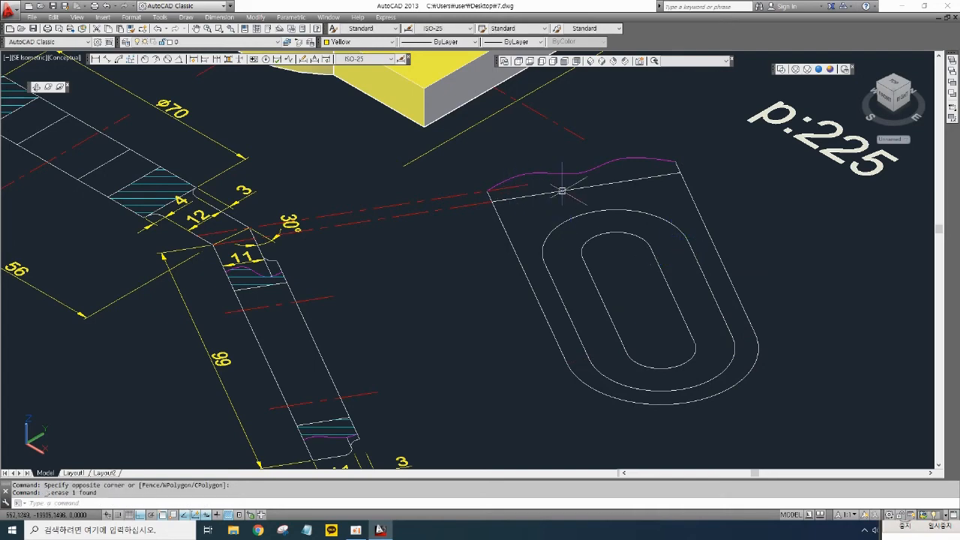
- Extend the red centre line across the top view to its far edge and delete the magenta break curve
middle_drag(561, 188, 587, 218)
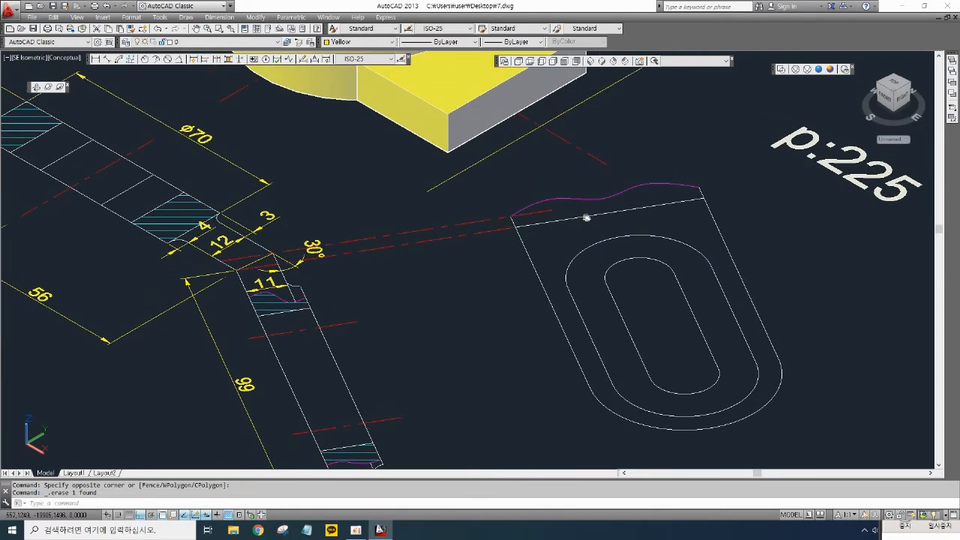
scroll(270, 264, up, 3)
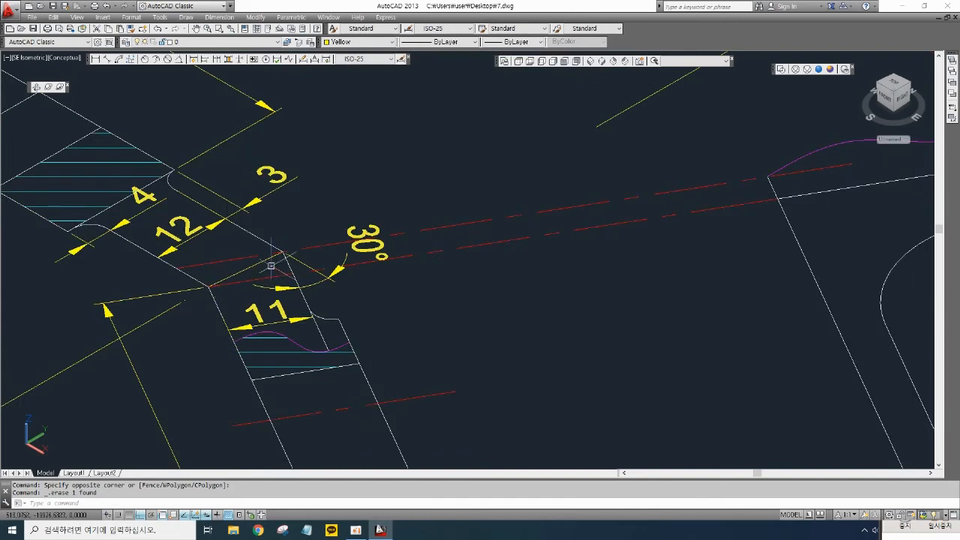
scroll(517, 244, down, 3)
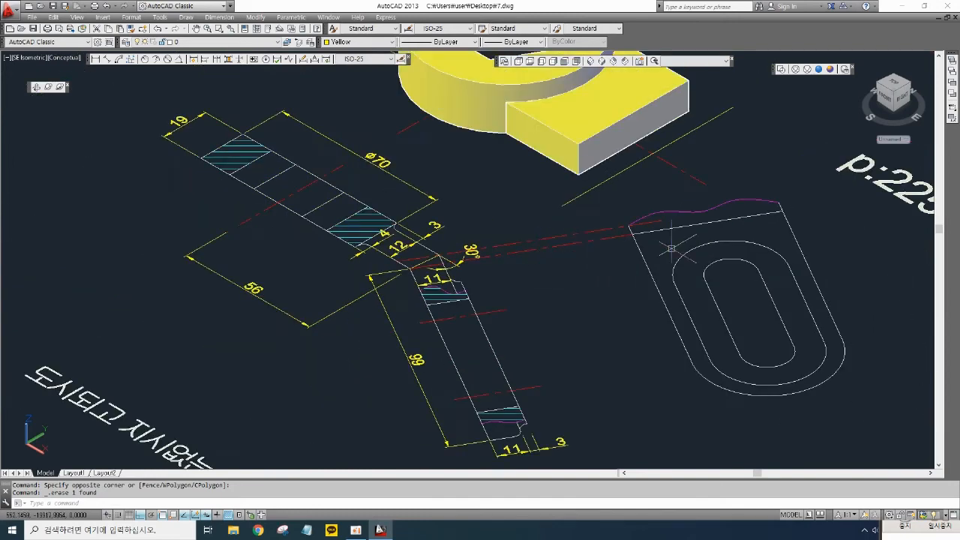
scroll(675, 232, up, 3)
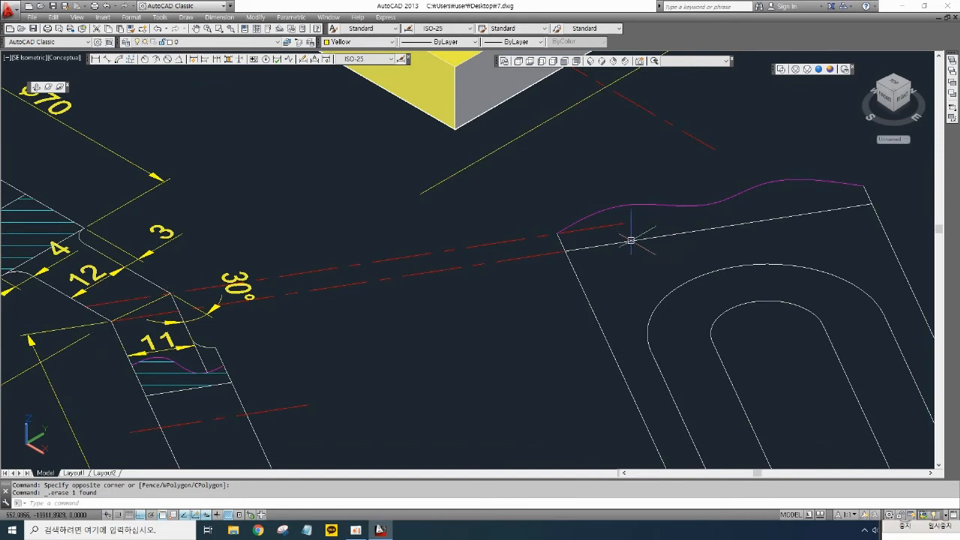
text(x)
key(Return)
key(Return)
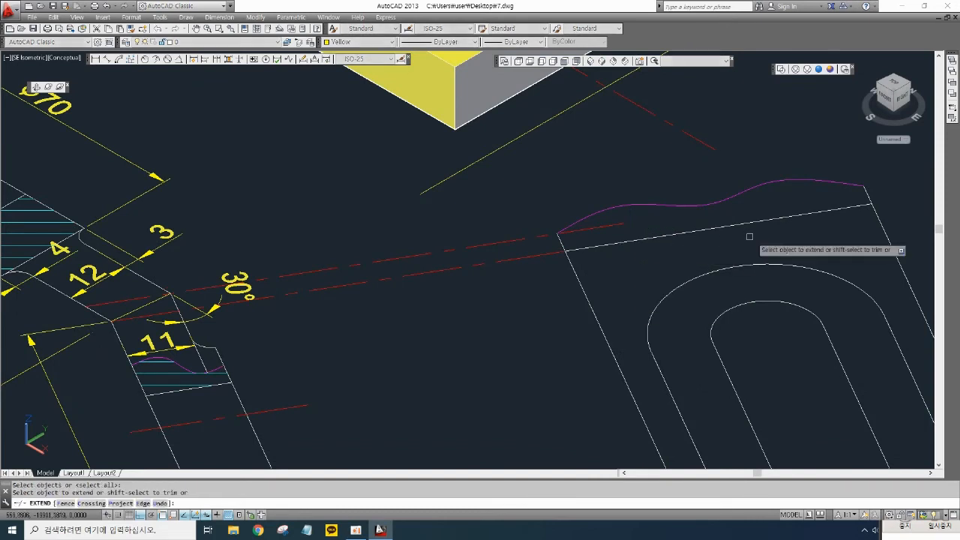
click(618, 224)
key(Return)
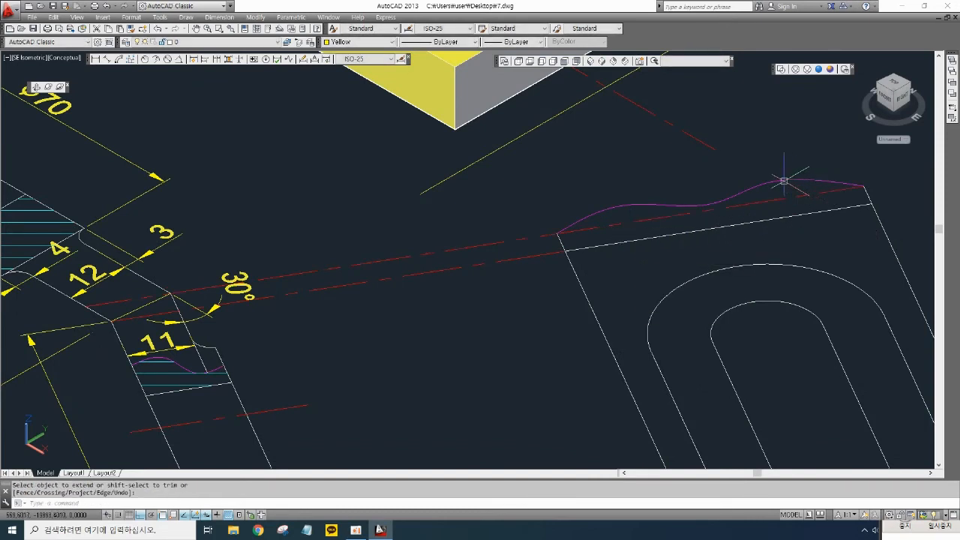
click(782, 181)
key(Delete)
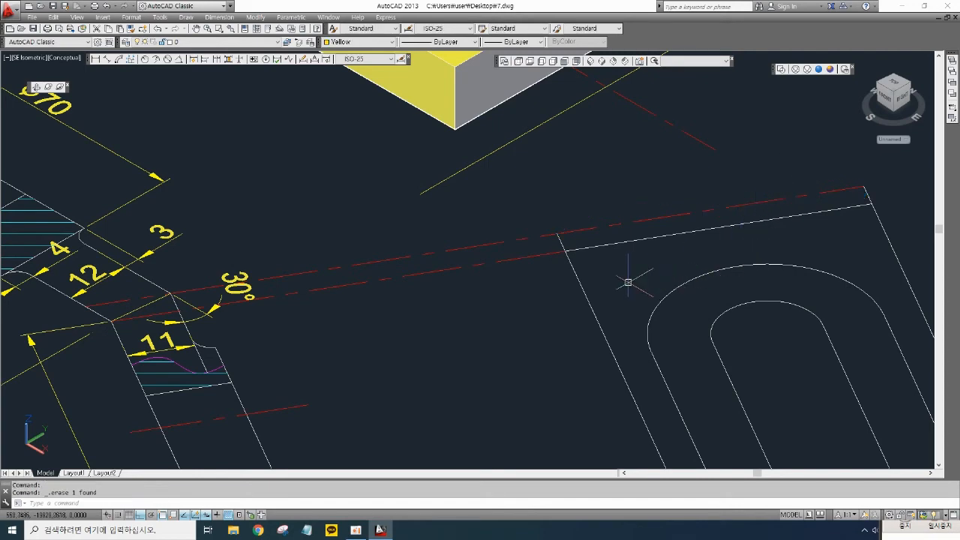
- Trim the centre line at the top view's edge and delete the old upper edge line of the plate
middle_drag(625, 281, 606, 283)
text(tr)
key(Return)
key(Return)
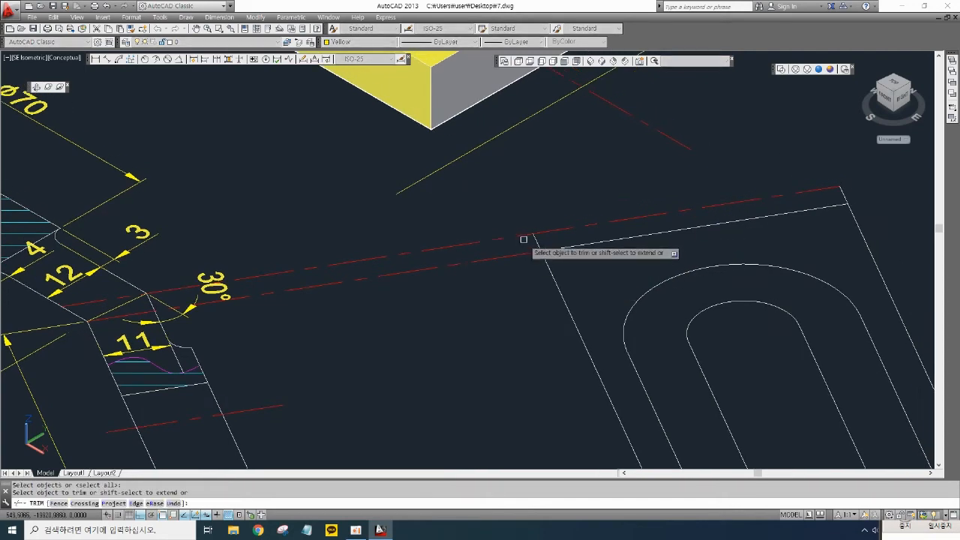
click(521, 236)
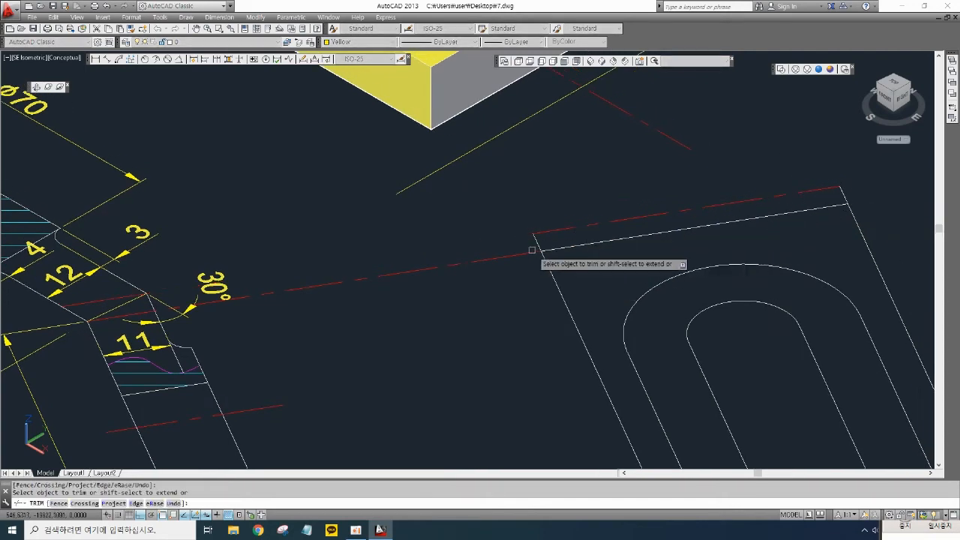
key(Return)
key(Escape)
click(581, 245)
key(Delete)
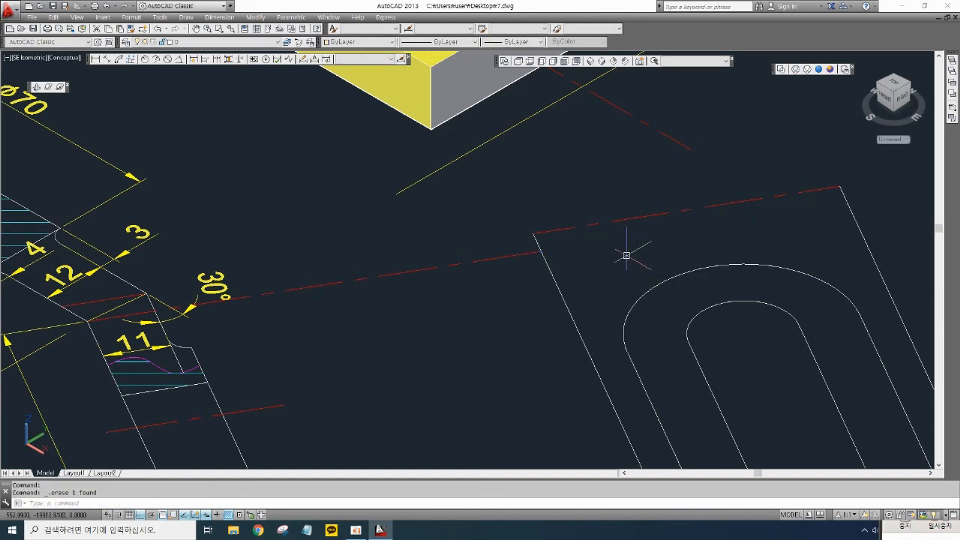
- Match the centre line's properties to the plate's side edge so it becomes the upper outline
middle_drag(626, 263, 633, 263)
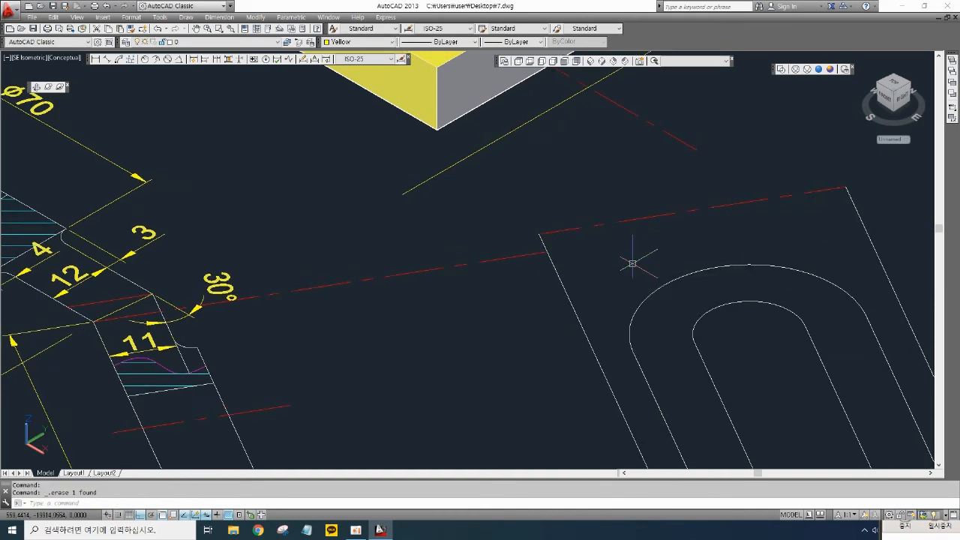
text(Ma)
key(Return)
click(562, 281)
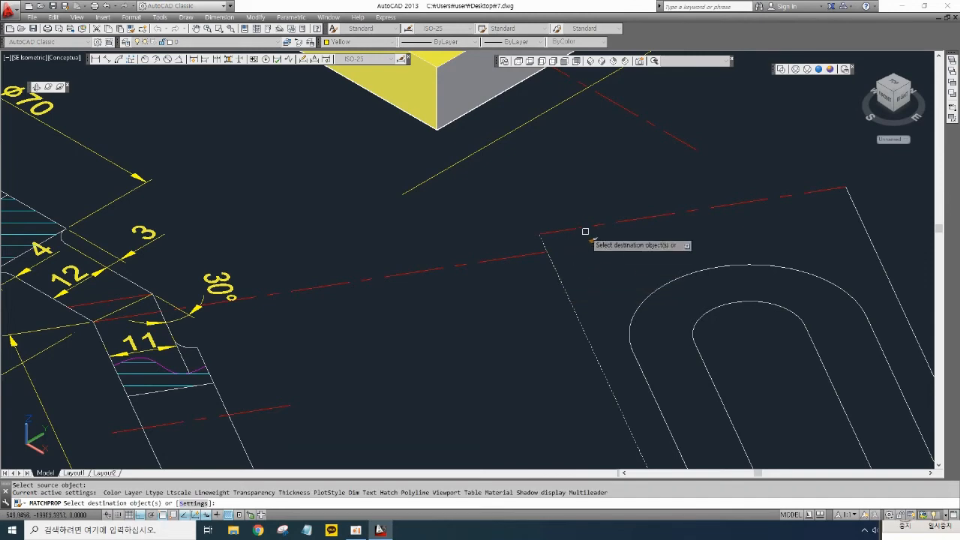
click(572, 227)
key(Return)
- Convert the two slot outlines in the top view into regions
scroll(638, 262, down, 6)
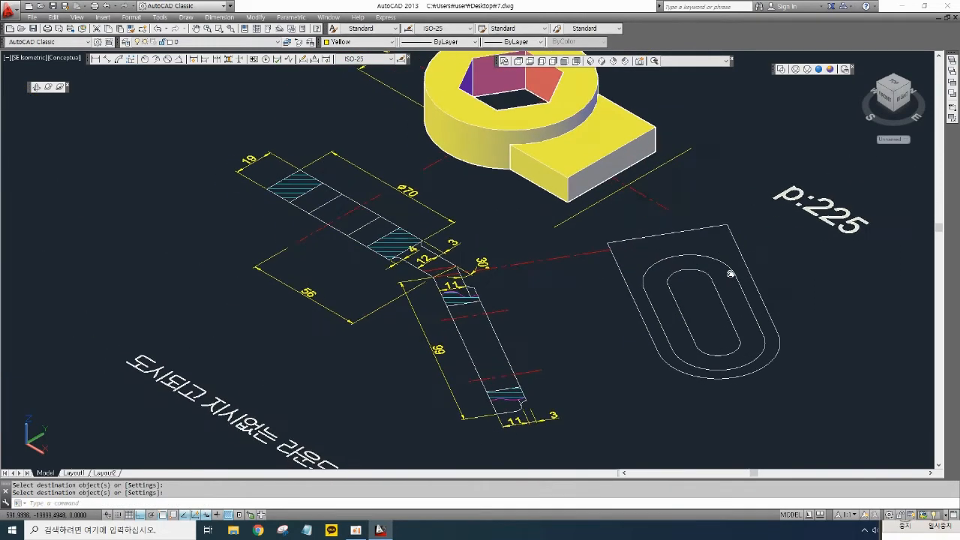
middle_drag(701, 305, 632, 331)
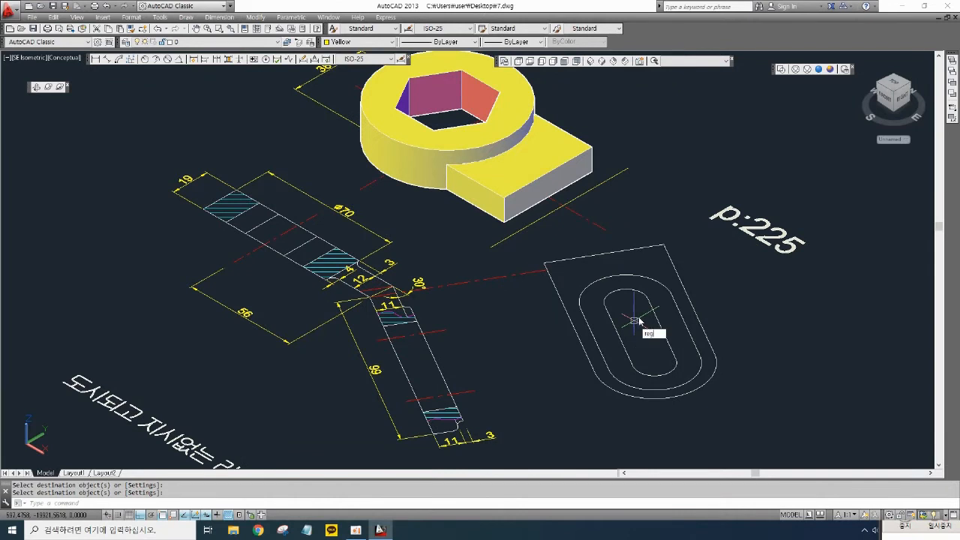
text(reg)
key(Return)
click(763, 420)
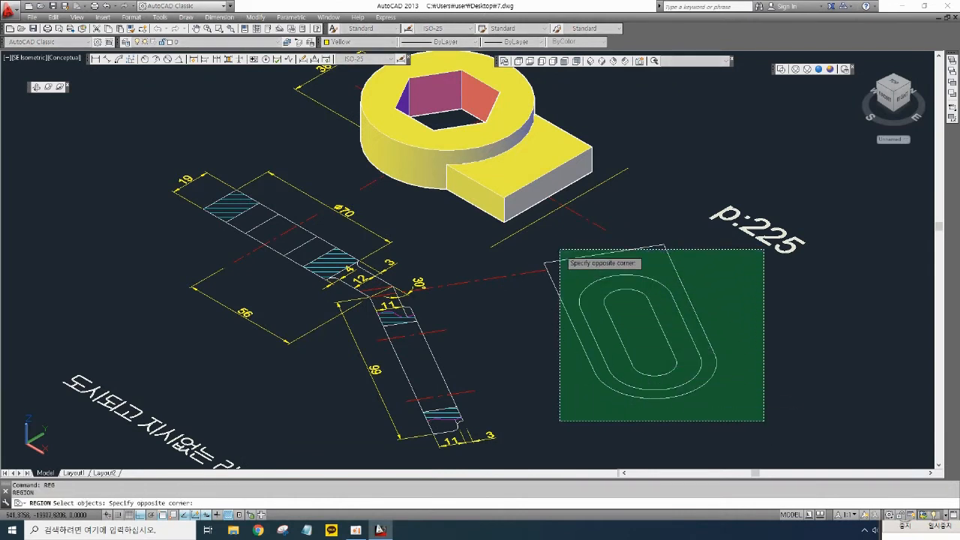
click(560, 250)
key(Return)
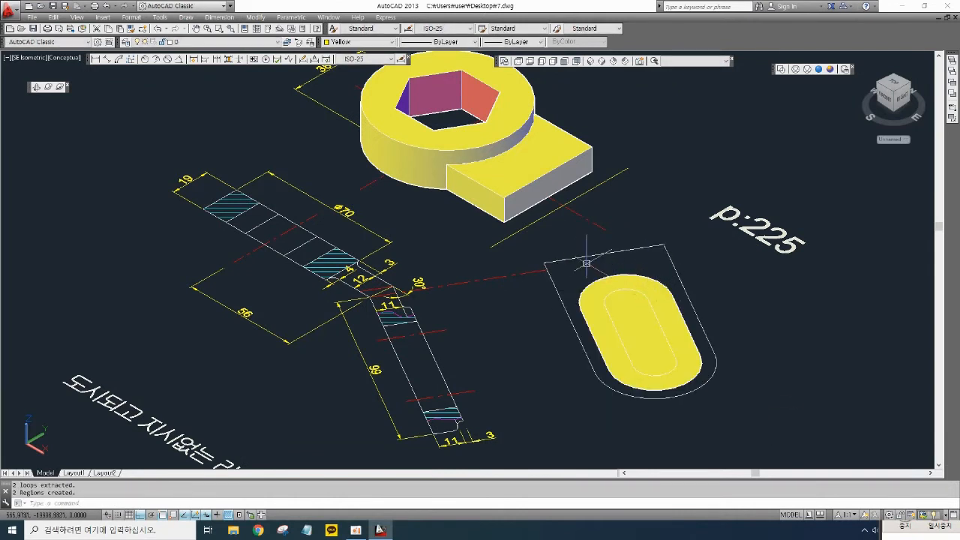
- Trim the overshooting line end at the plate outline's upper corner
scroll(586, 263, up, 3)
scroll(750, 217, up, 3)
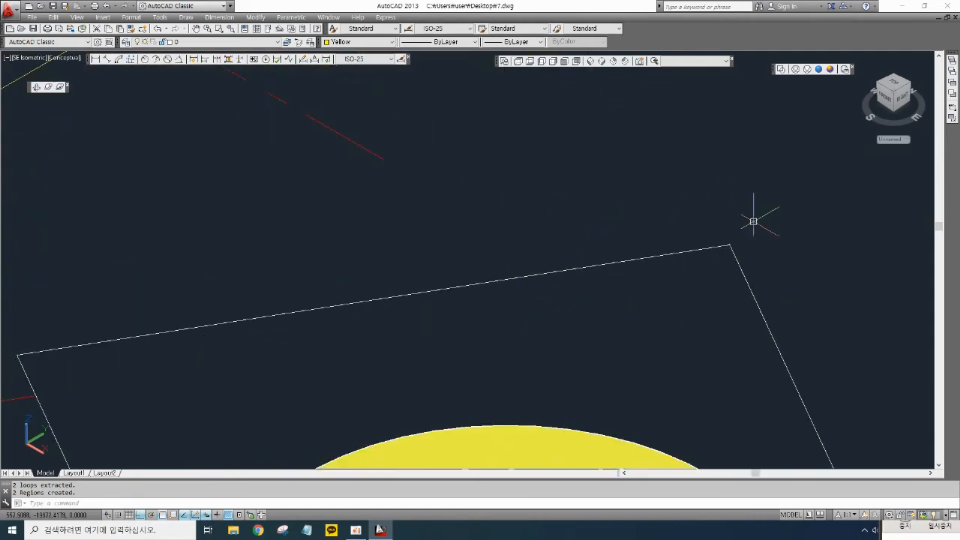
scroll(743, 242, up, 3)
scroll(705, 240, up, 5)
middle_drag(707, 292, 733, 258)
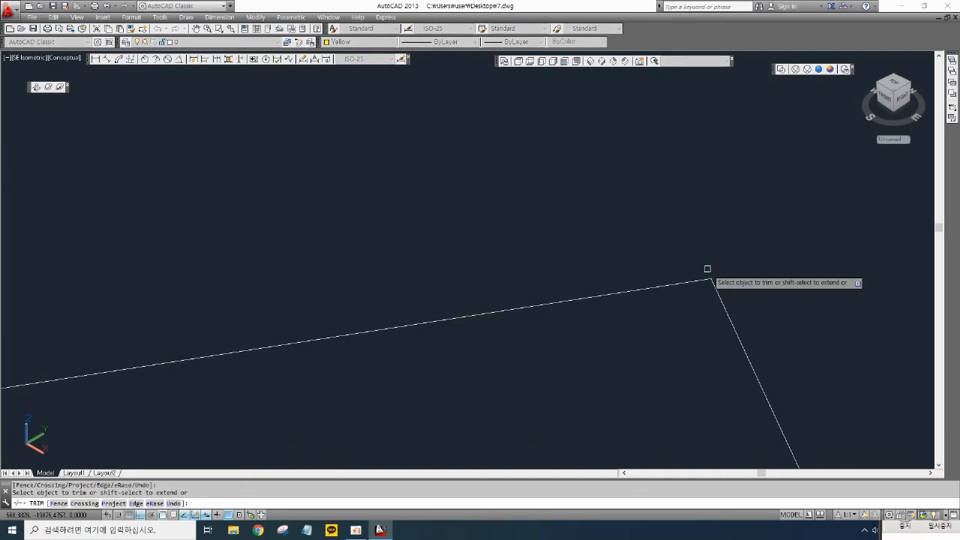
key(Return)
key(Return)
scroll(542, 375, down, 5)
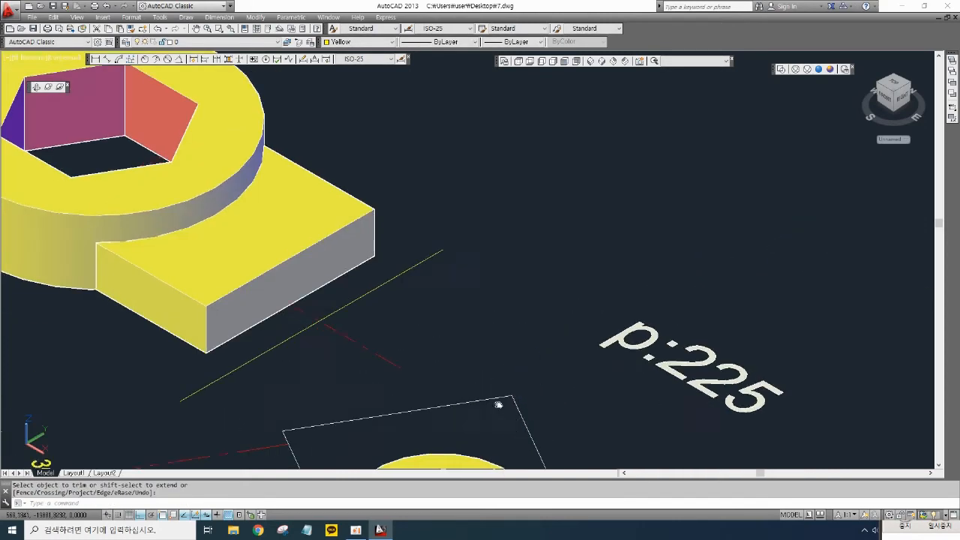
scroll(553, 262, up, 6)
scroll(500, 281, up, 4)
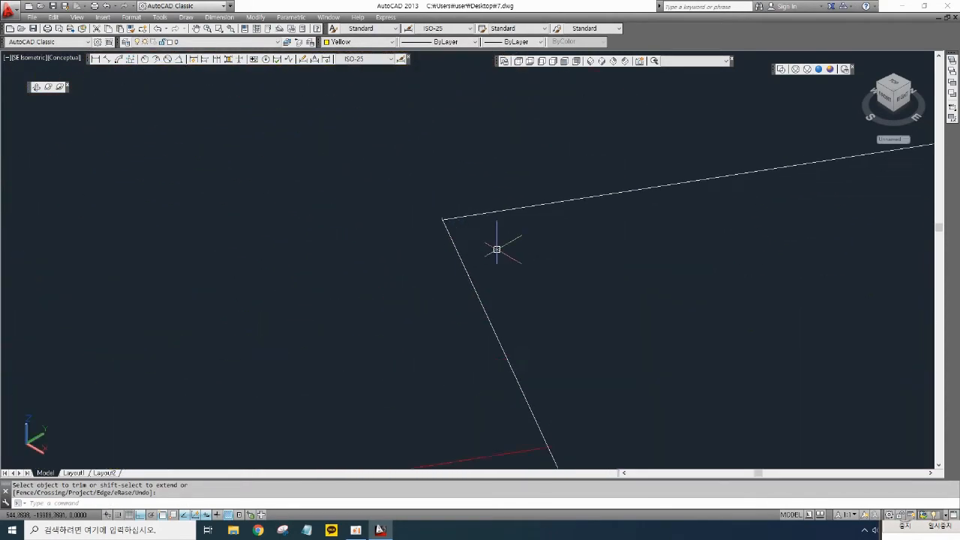
scroll(450, 222, up, 2)
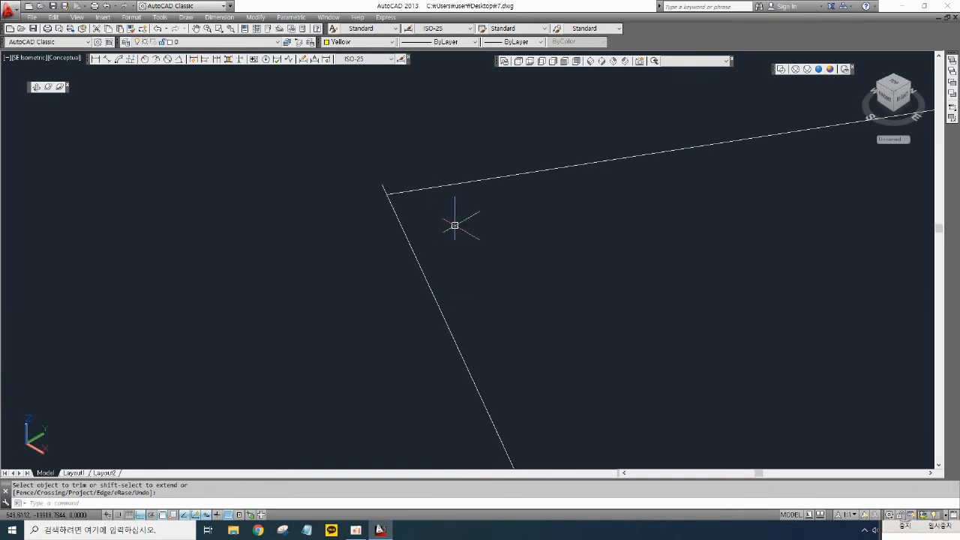
key(Escape)
key(Escape)
key(Return)
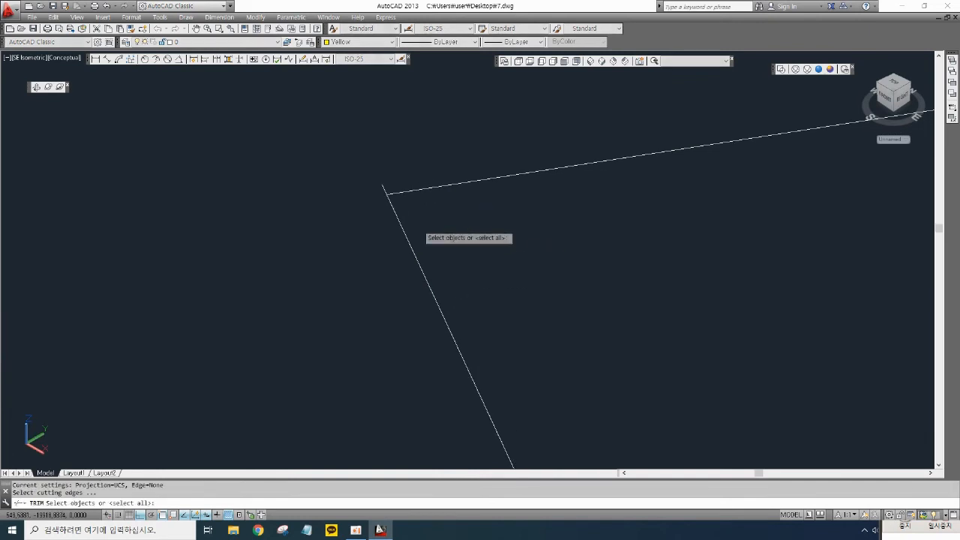
key(Return)
middle_drag(386, 188, 533, 243)
scroll(585, 264, down, 8)
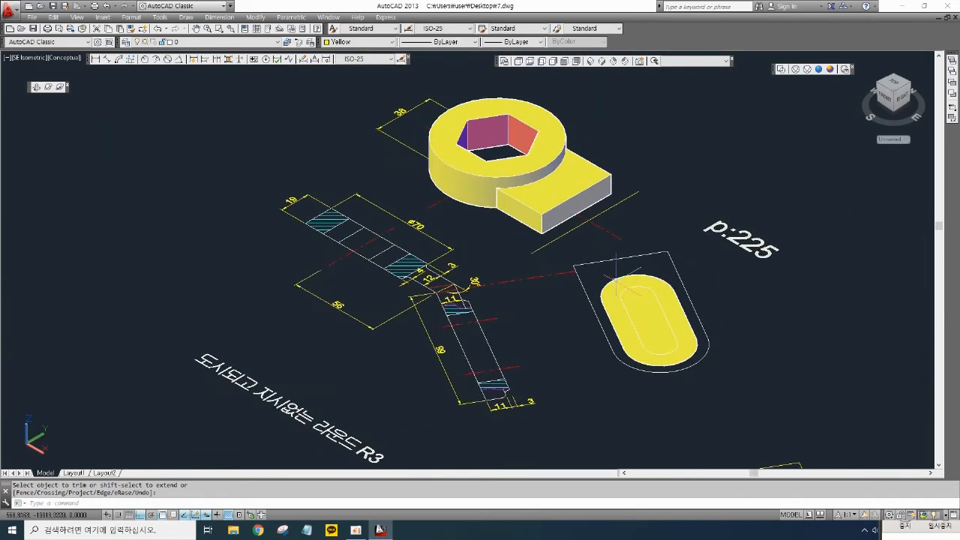
- Convert the plate's outer outline in the top view into a region
text(reg)
key(Return)
click(741, 406)
click(594, 252)
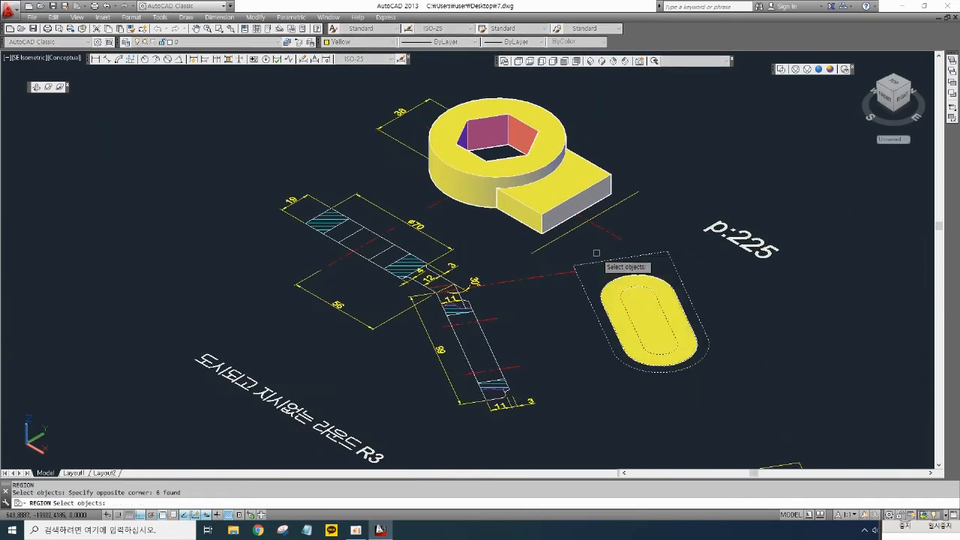
key(Return)
- Extrude the plate's outer outline region 11 mm
scroll(699, 302, up, 2)
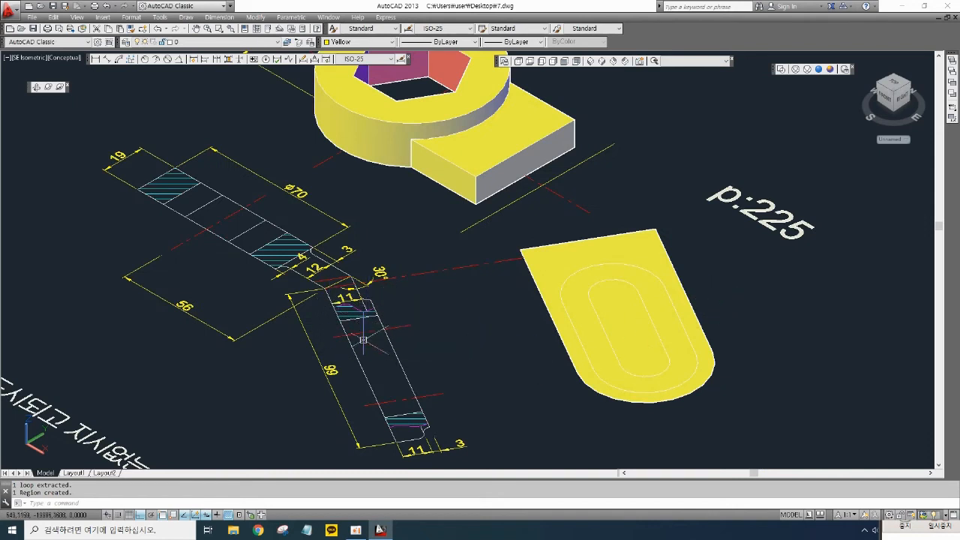
scroll(433, 443, up, 1)
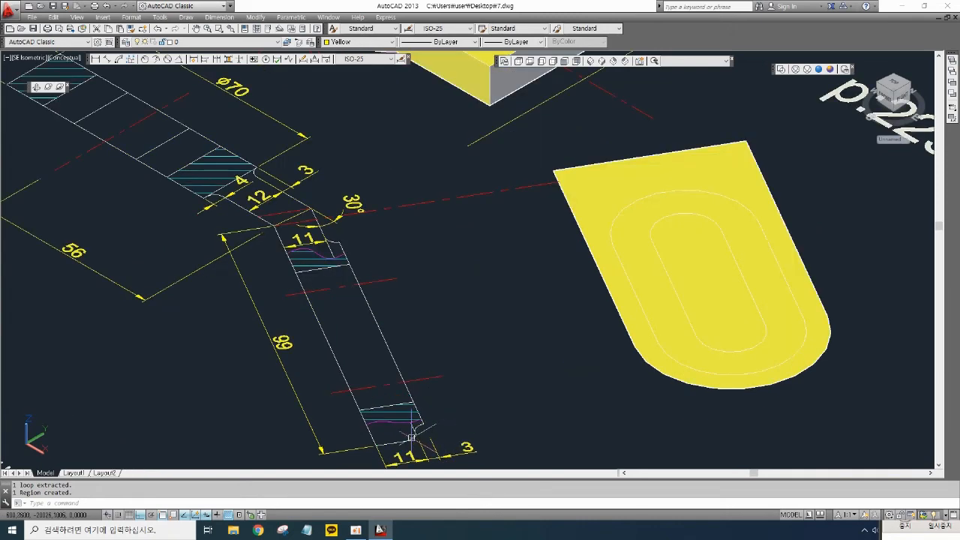
scroll(492, 391, down, 2)
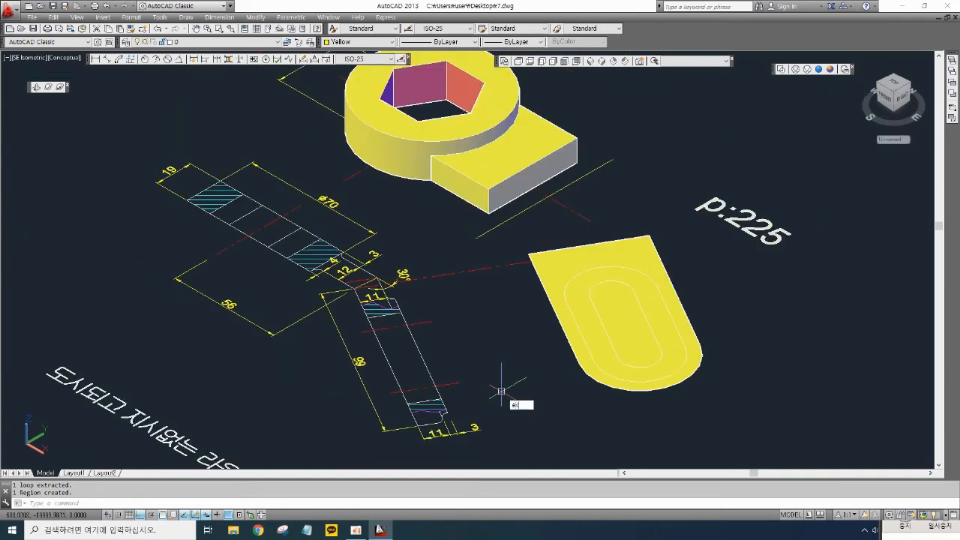
key(Return)
click(558, 243)
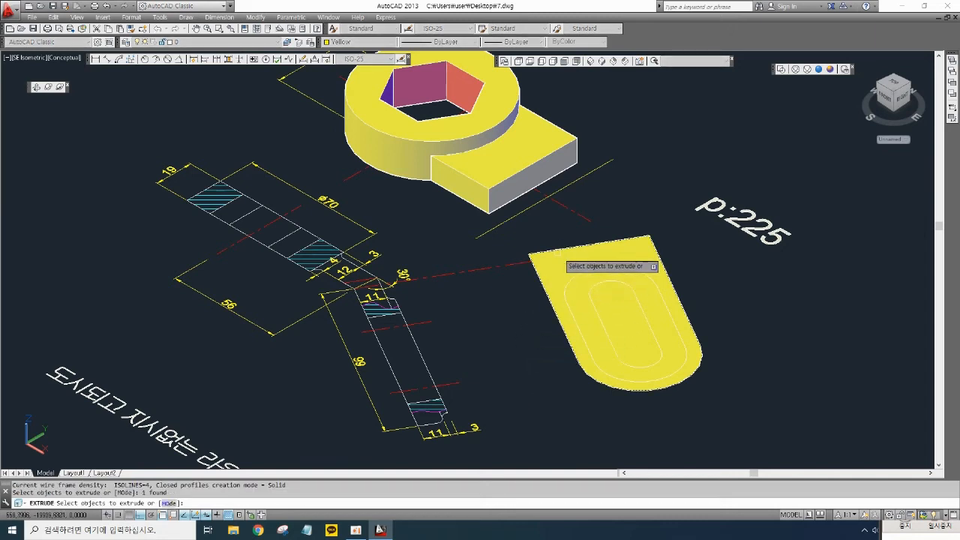
key(Return)
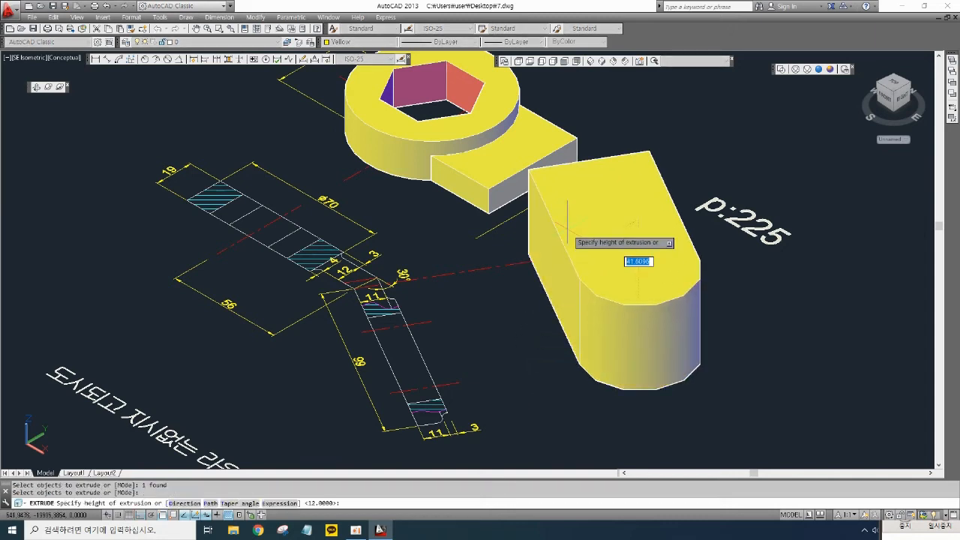
key(Return)
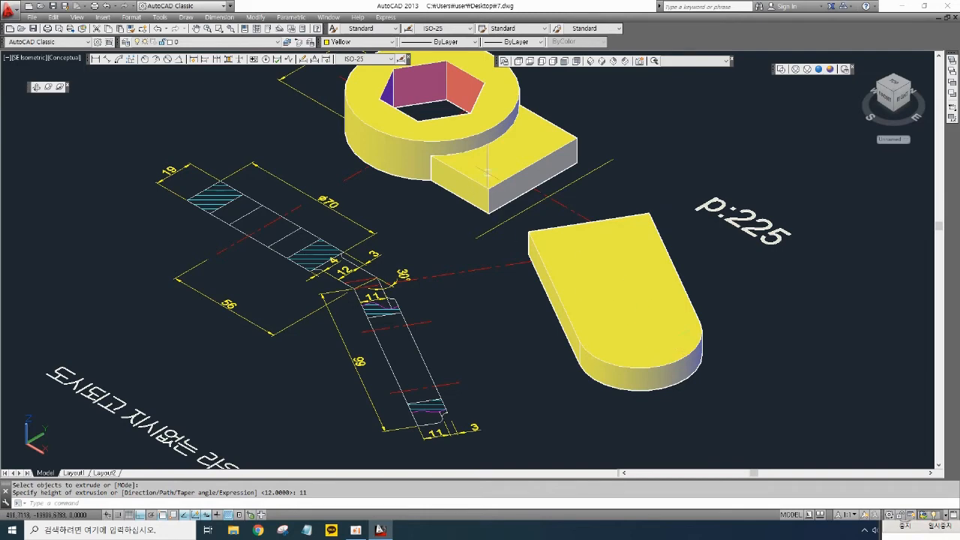
- Set the current colour to Green and extrude the outer slot region 14 mm
click(781, 69)
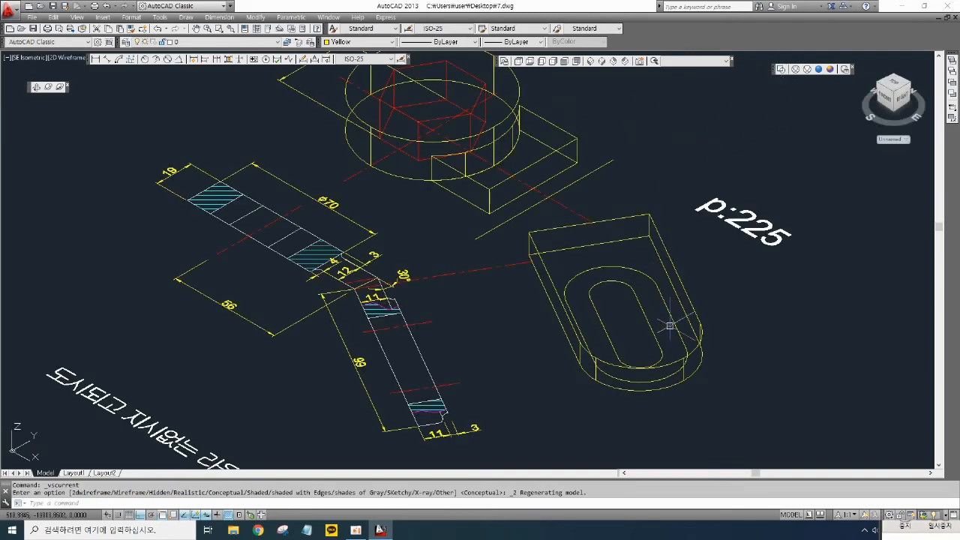
middle_drag(750, 360, 771, 355)
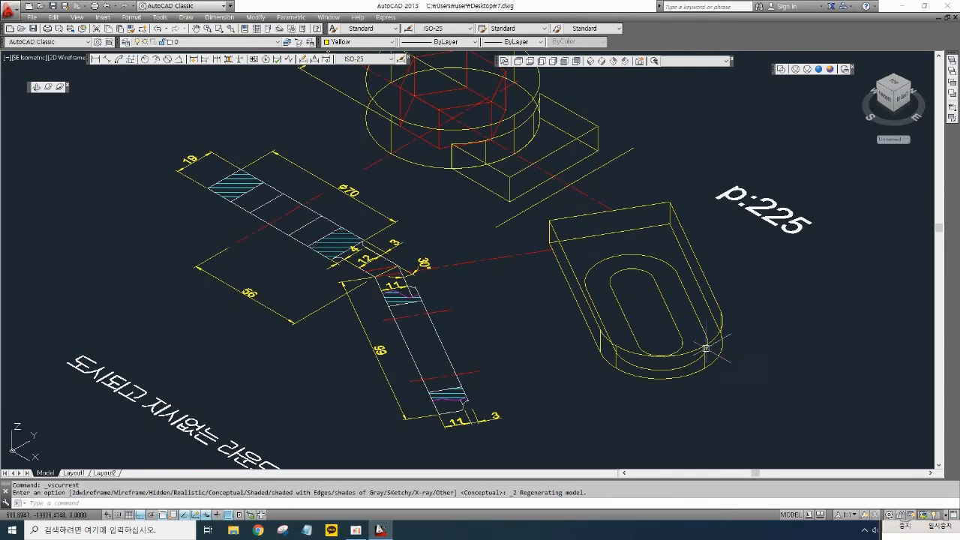
scroll(442, 322, up, 2)
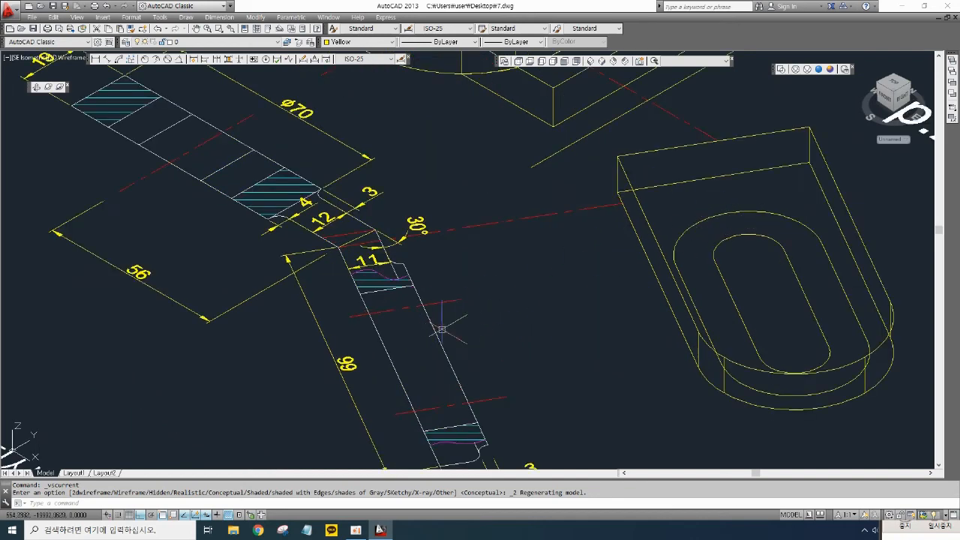
scroll(450, 324, down, 3)
scroll(468, 321, up, 3)
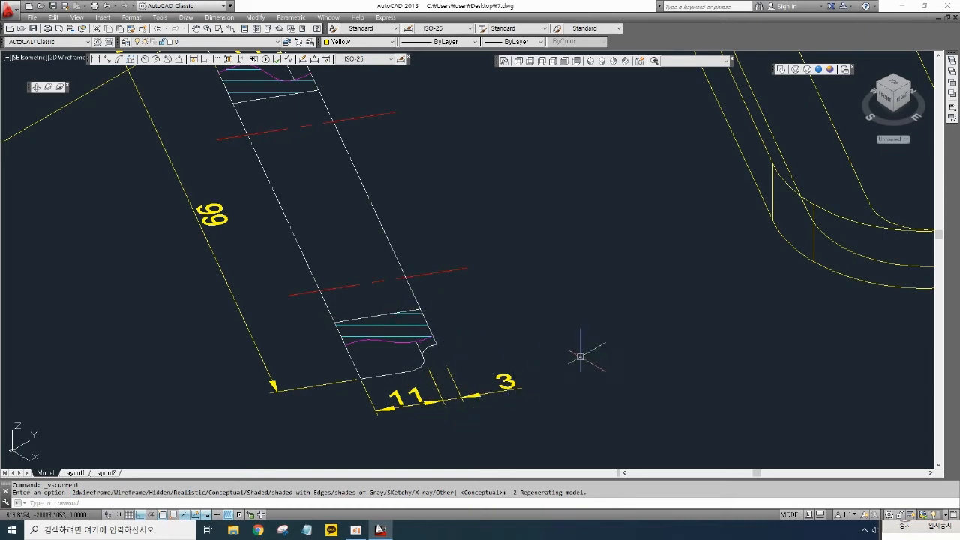
scroll(579, 356, down, 2)
middle_drag(736, 334, 642, 385)
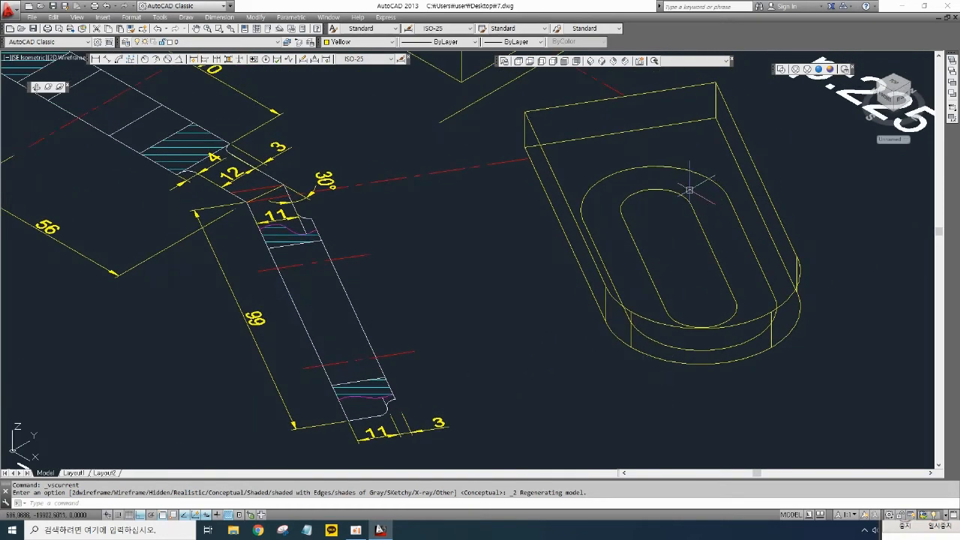
click(348, 43)
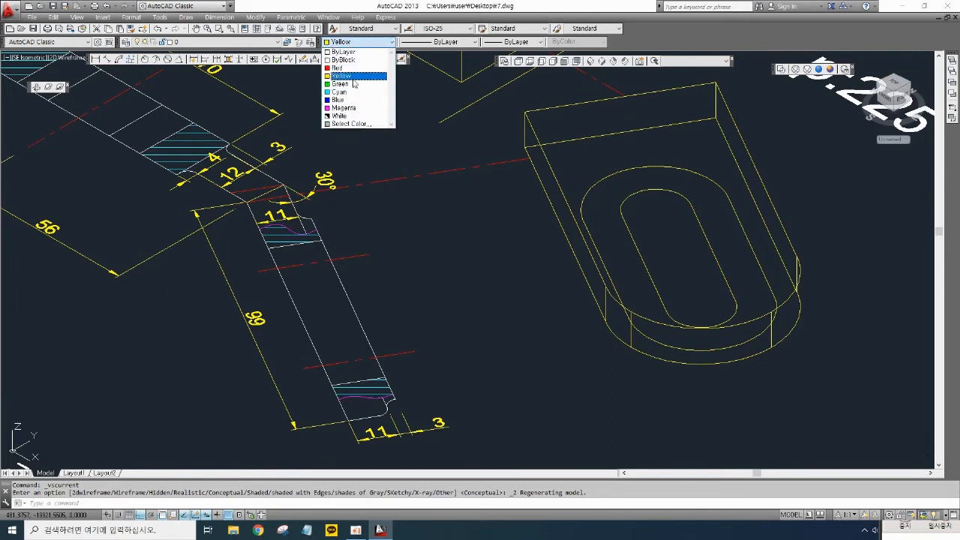
click(346, 81)
text(ext)
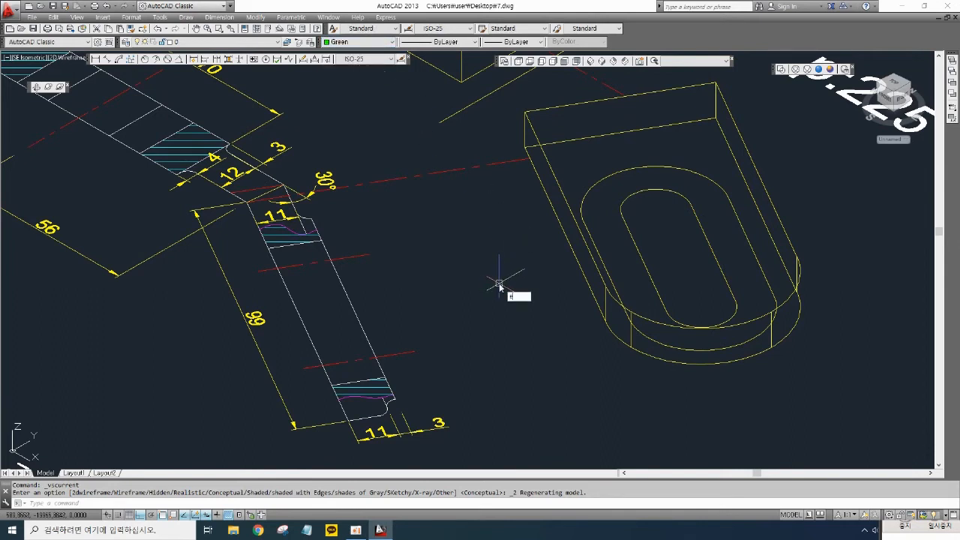
key(Return)
click(735, 225)
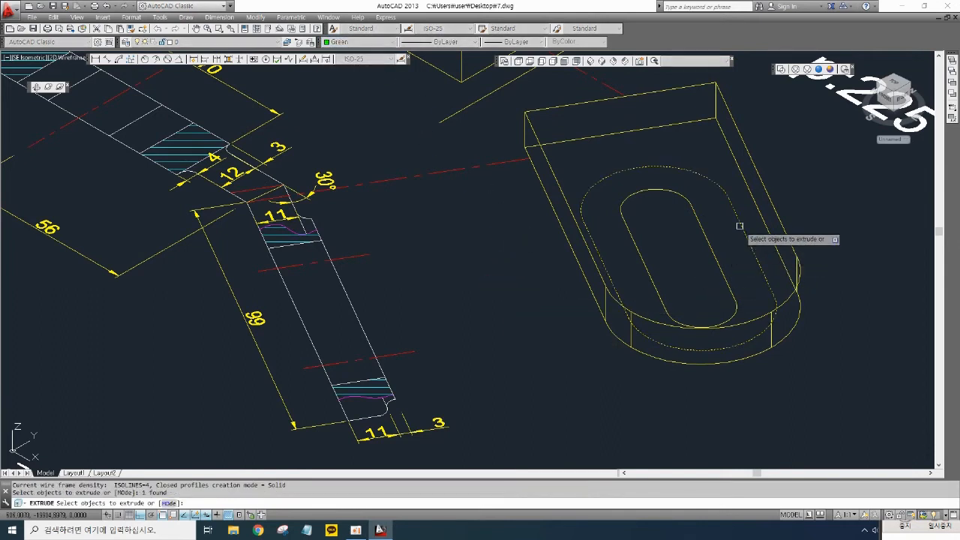
key(Return)
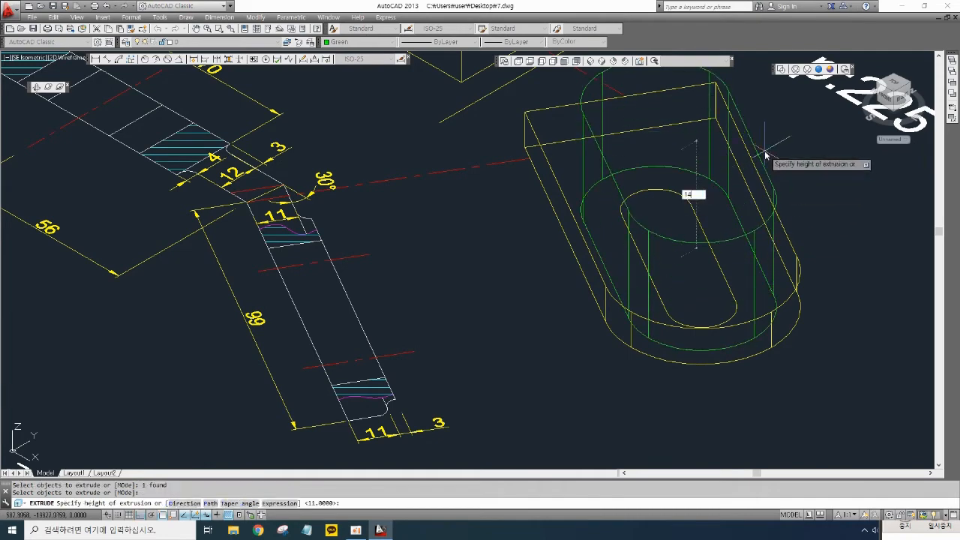
text(14)
key(Return)
- Union the plate solid with the green slot solid
middle_drag(723, 225, 712, 302)
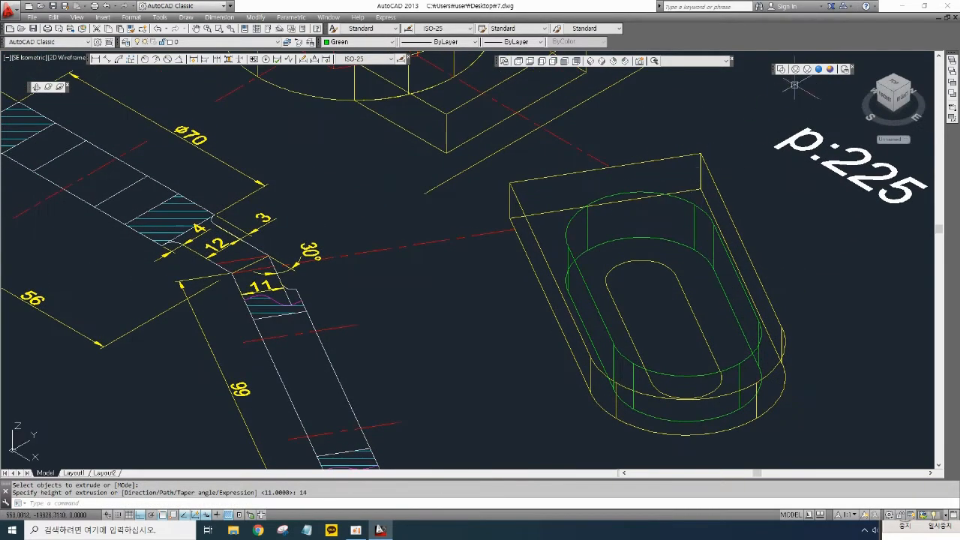
click(830, 69)
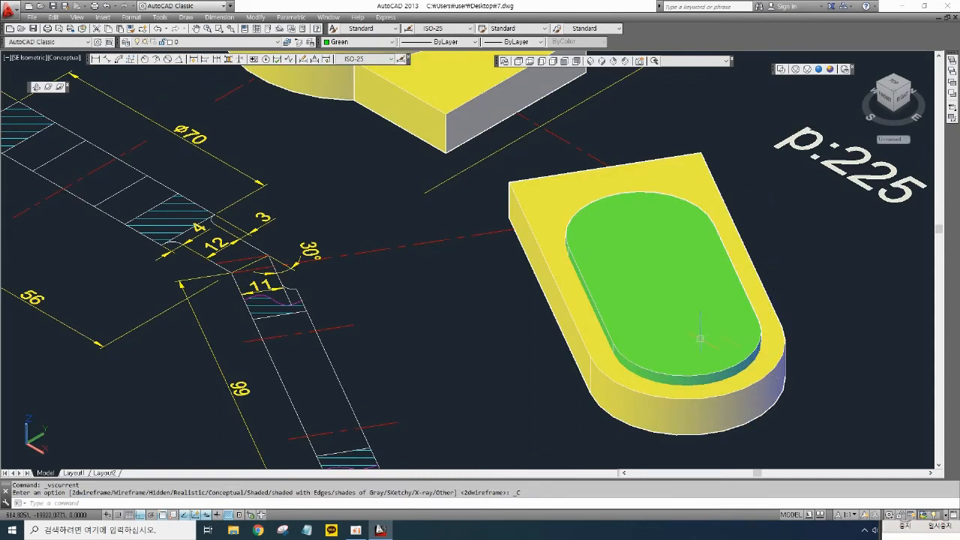
middle_drag(785, 271, 780, 284)
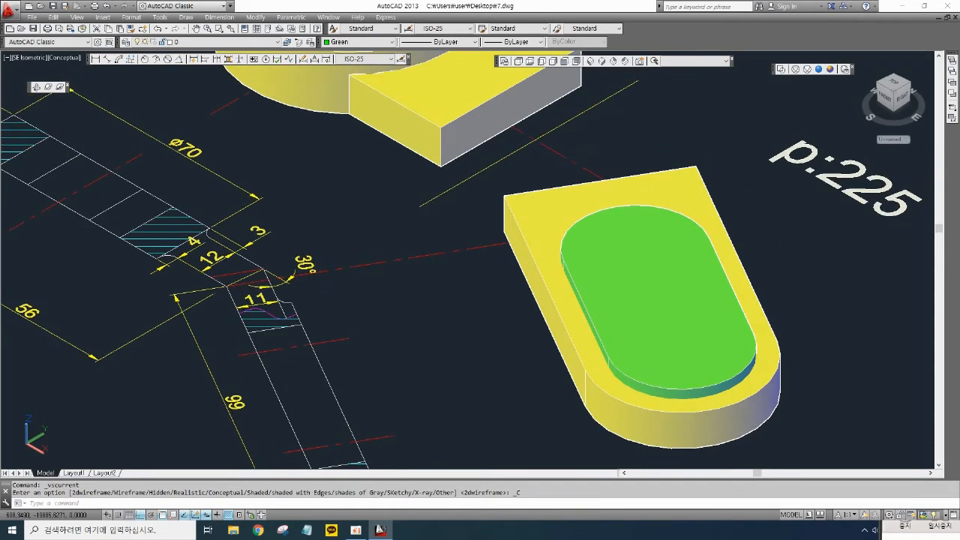
text(ni)
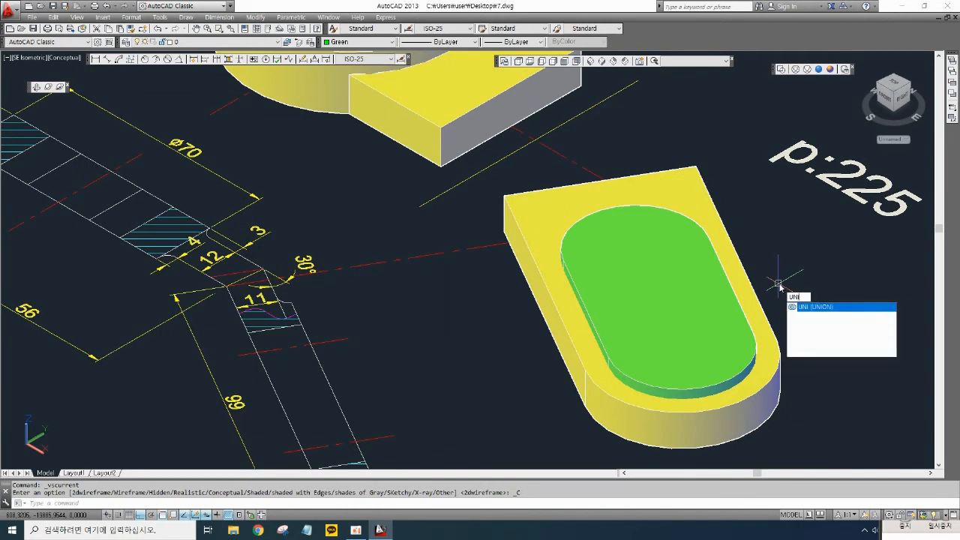
key(Return)
click(803, 368)
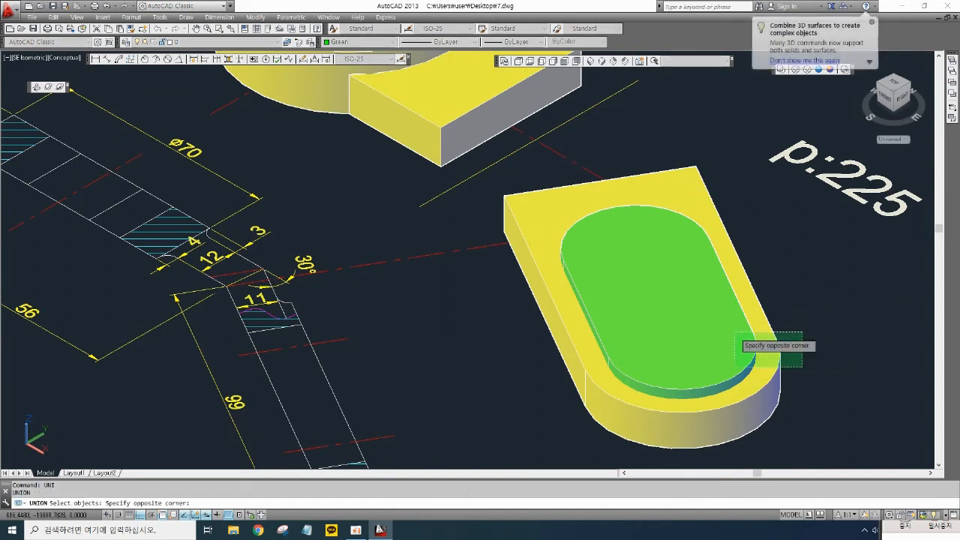
click(743, 326)
key(Return)
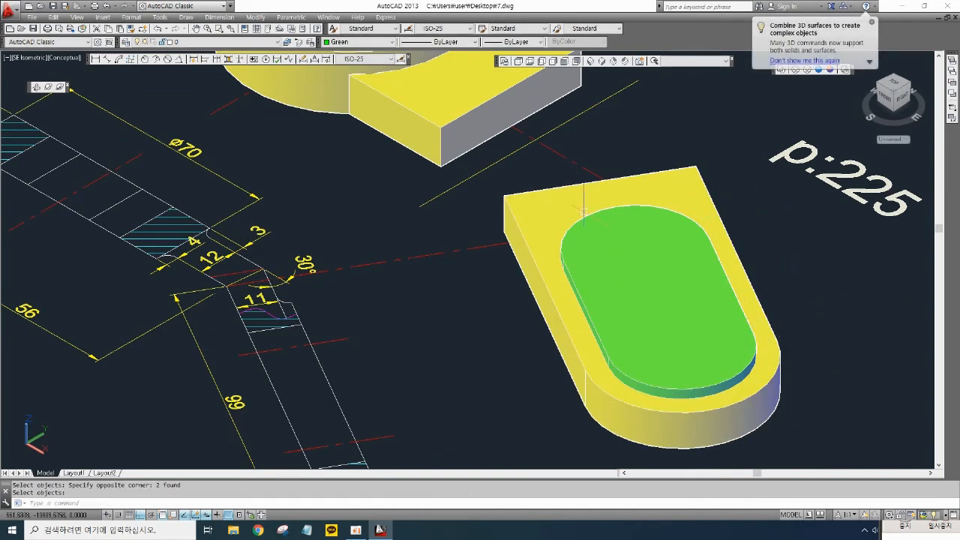
click(627, 176)
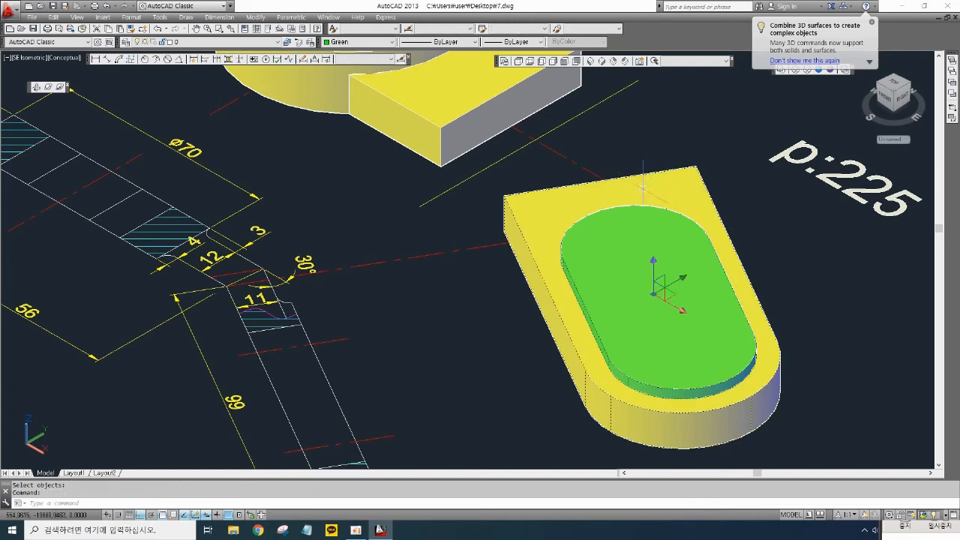
key(Escape)
key(Escape)
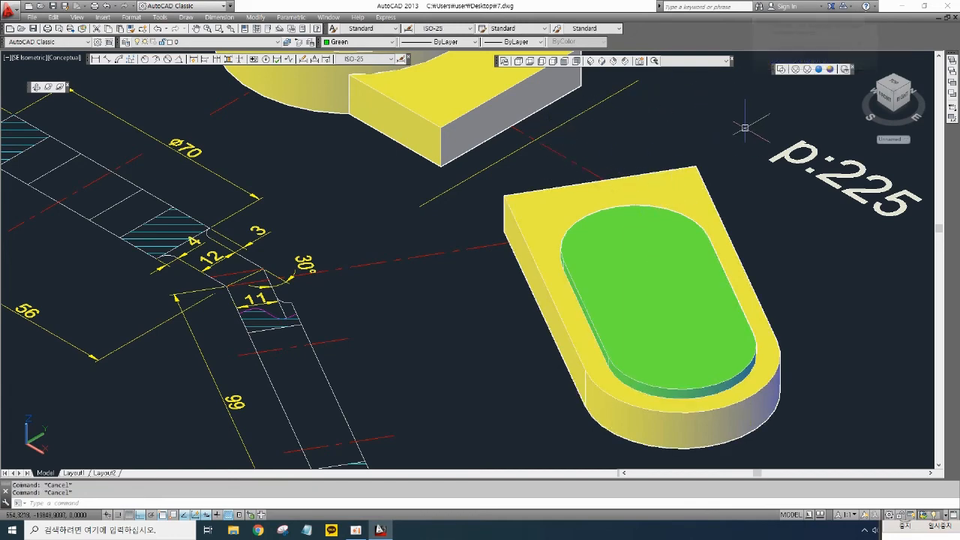
- Set the current colour to Red and extrude the inner slot region 14 mm
click(781, 70)
middle_drag(643, 311, 695, 246)
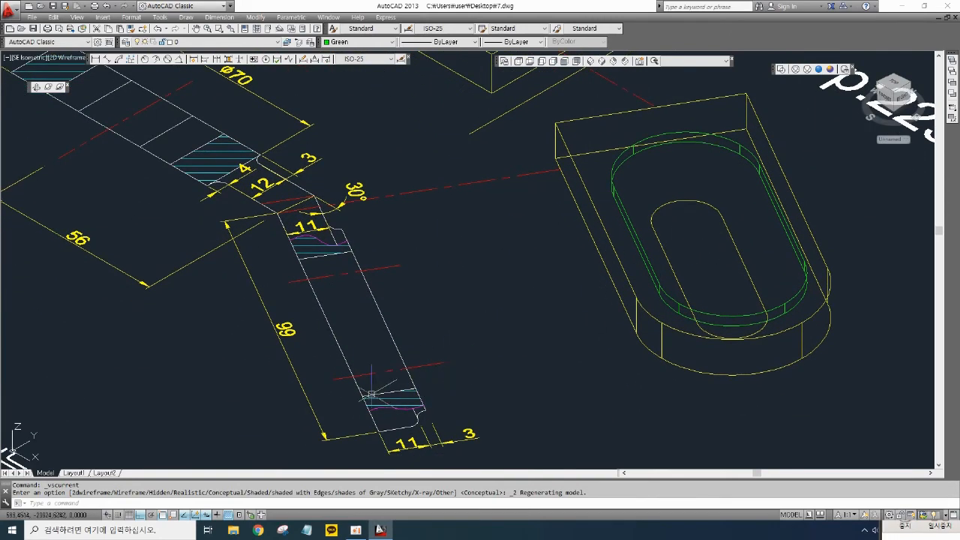
middle_drag(688, 237, 687, 227)
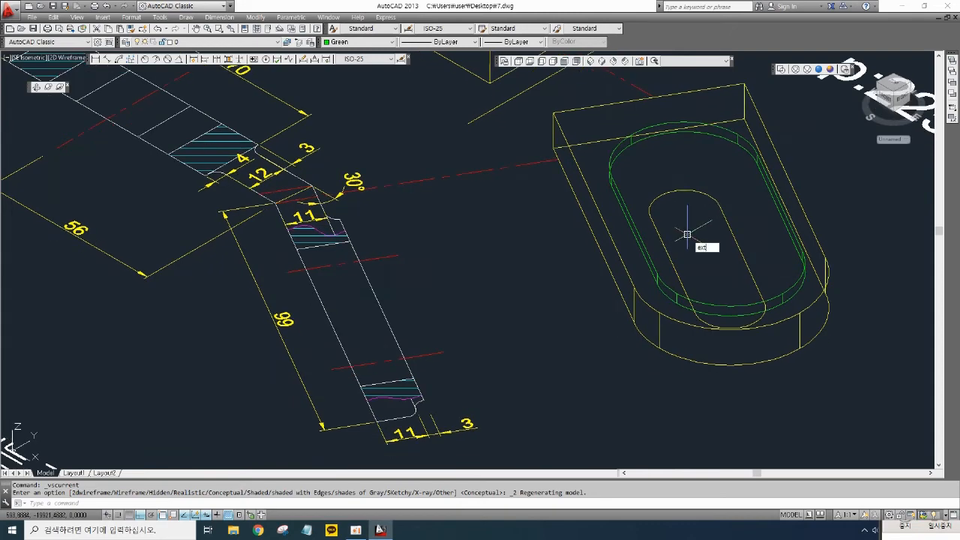
key(Escape)
key(Escape)
click(358, 41)
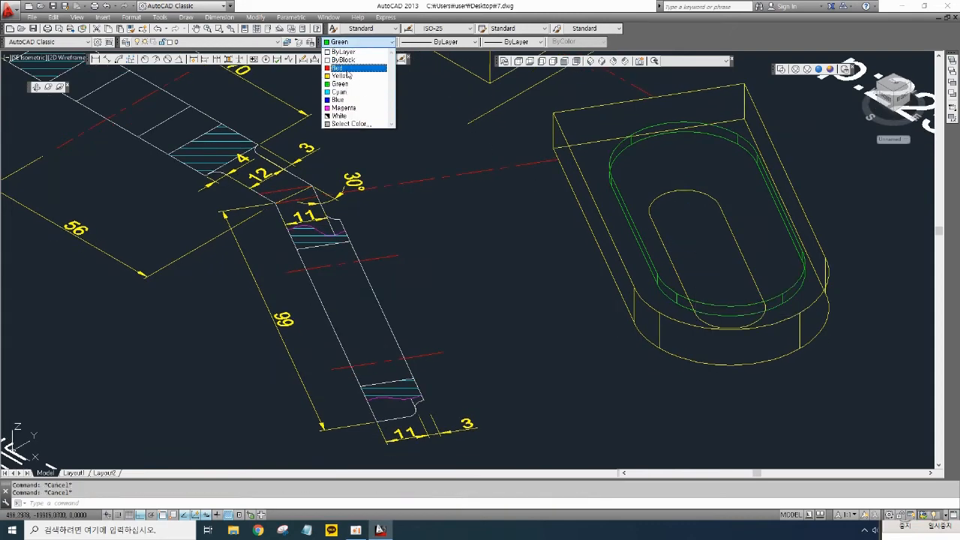
click(347, 68)
text(ex)
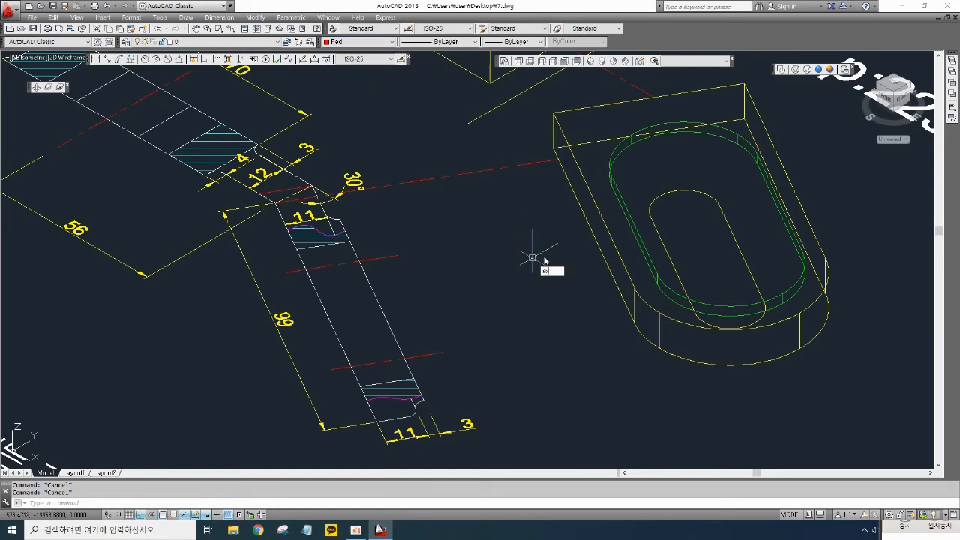
text(t)
key(Return)
click(732, 228)
key(Return)
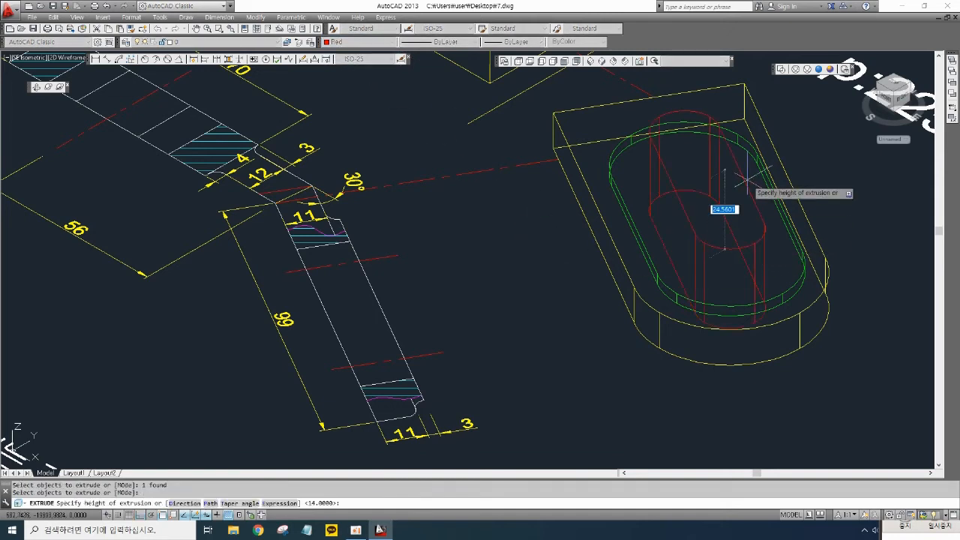
text(14)
key(Return)
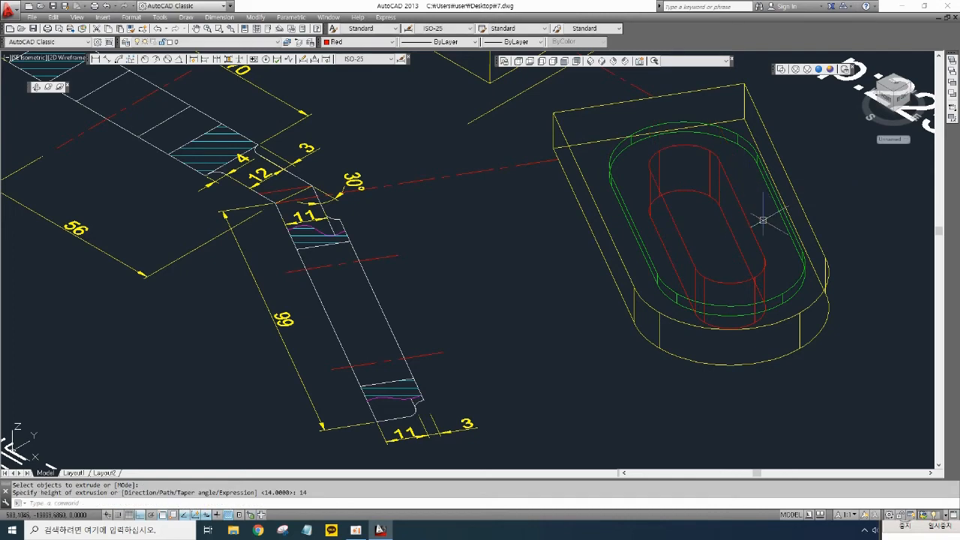
- Subtract the red inner slot solid from the combined plate solid to cut the slot through
mouse_move(760, 215)
middle_down()
mouse_move(745, 261)
mouse_move(782, 278)
middle_up()
click(831, 70)
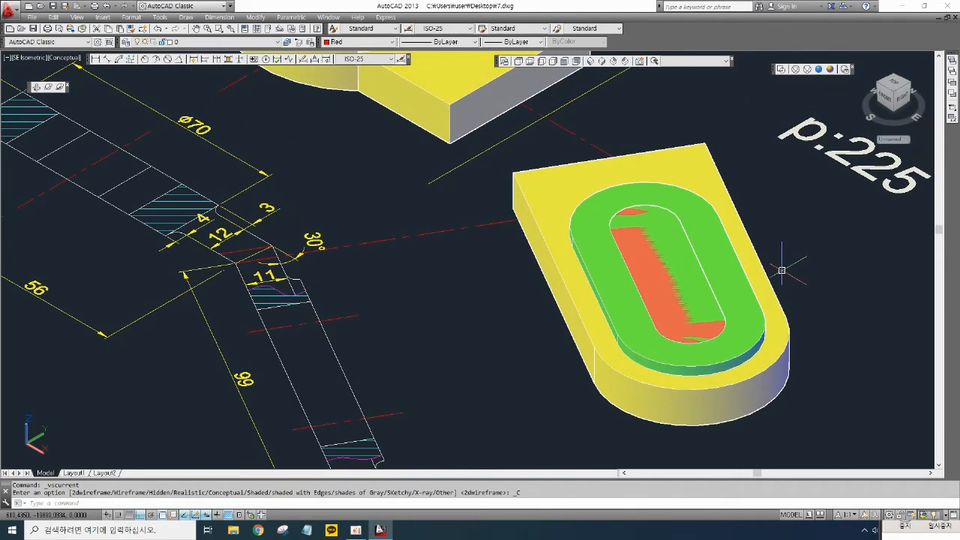
text(s)
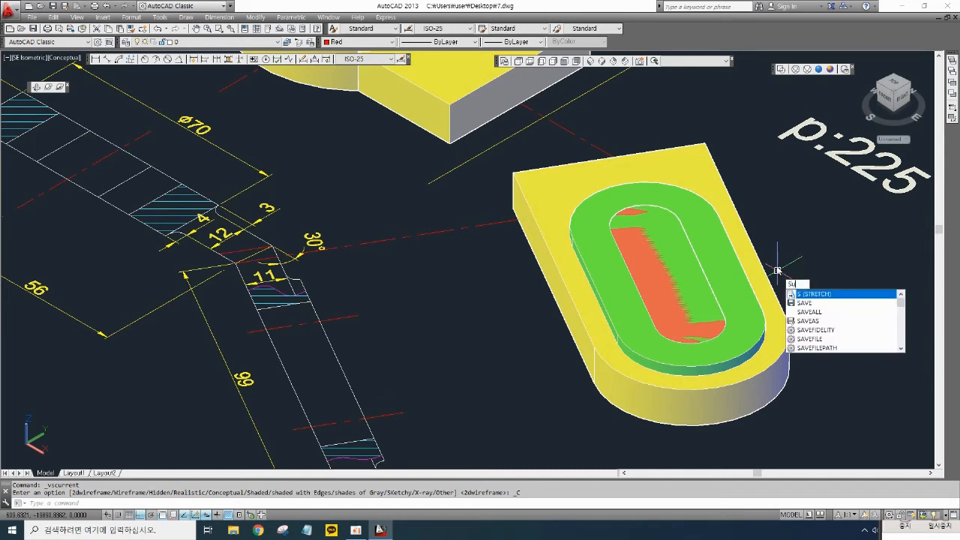
text(u)
key(Return)
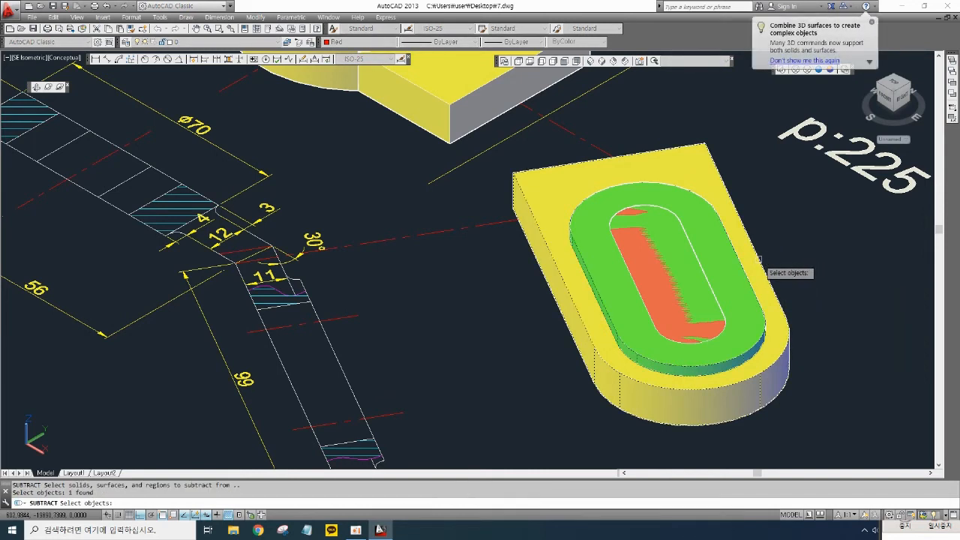
click(725, 309)
key(Return)
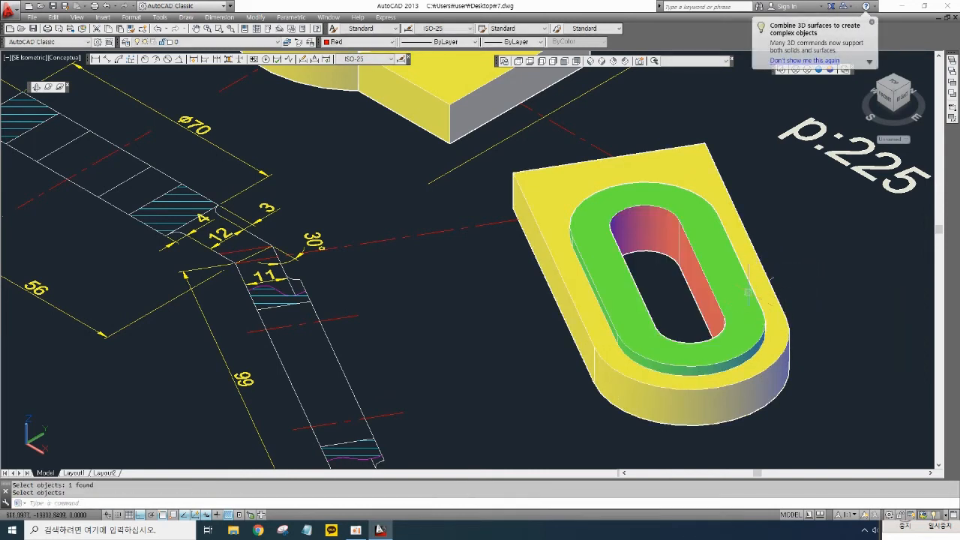
scroll(786, 272, down, 3)
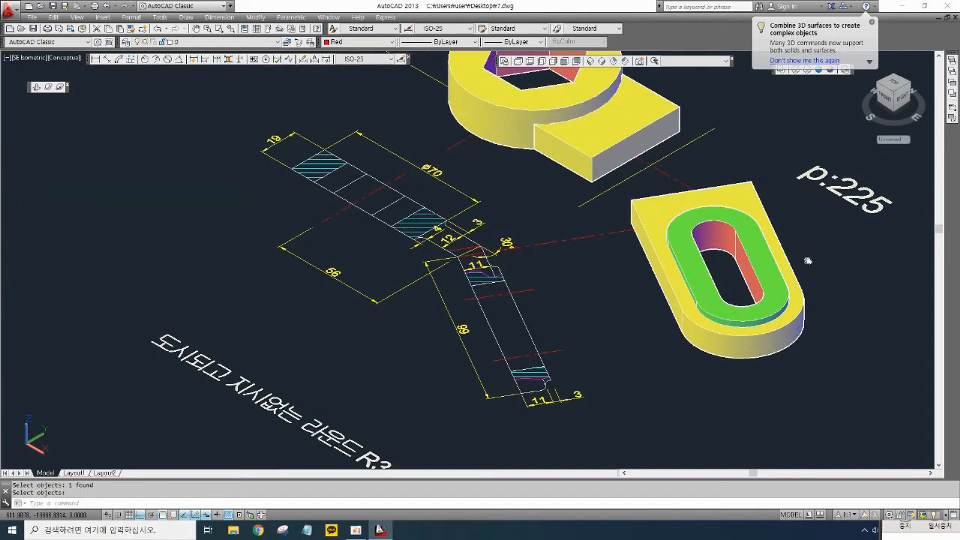
middle_drag(808, 260, 785, 268)
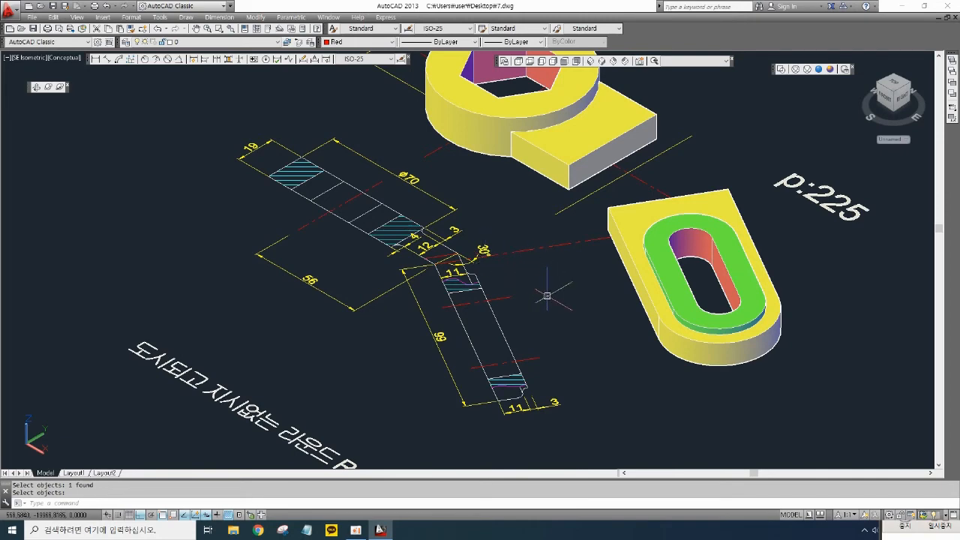
- Move the slotted plate solid so its end meets the arm of the hexagon wrench head
middle_drag(579, 291, 566, 314)
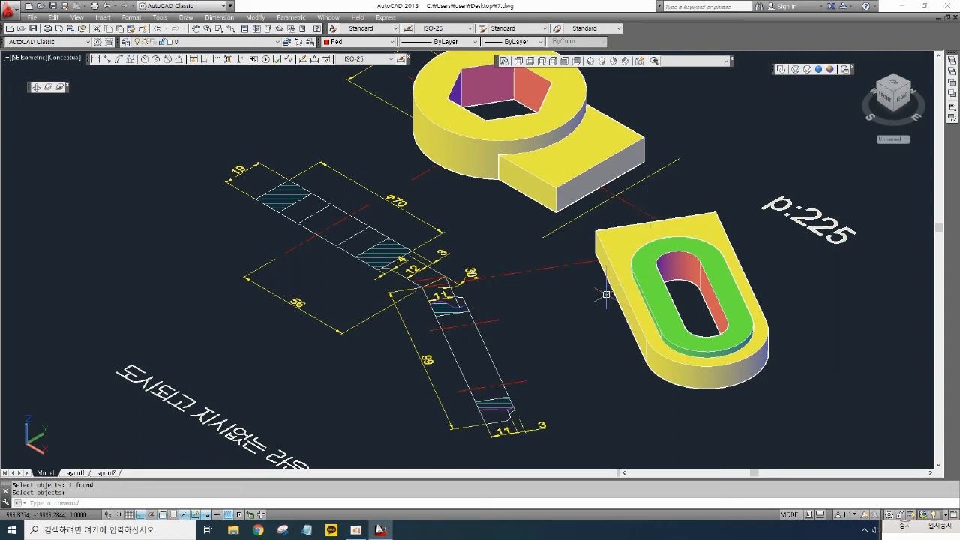
key(Return)
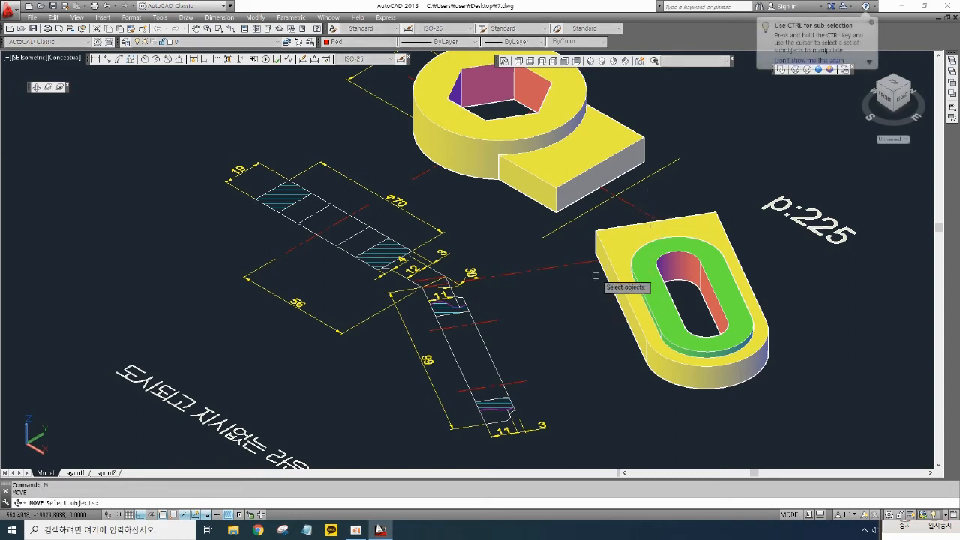
key(Return)
click(592, 259)
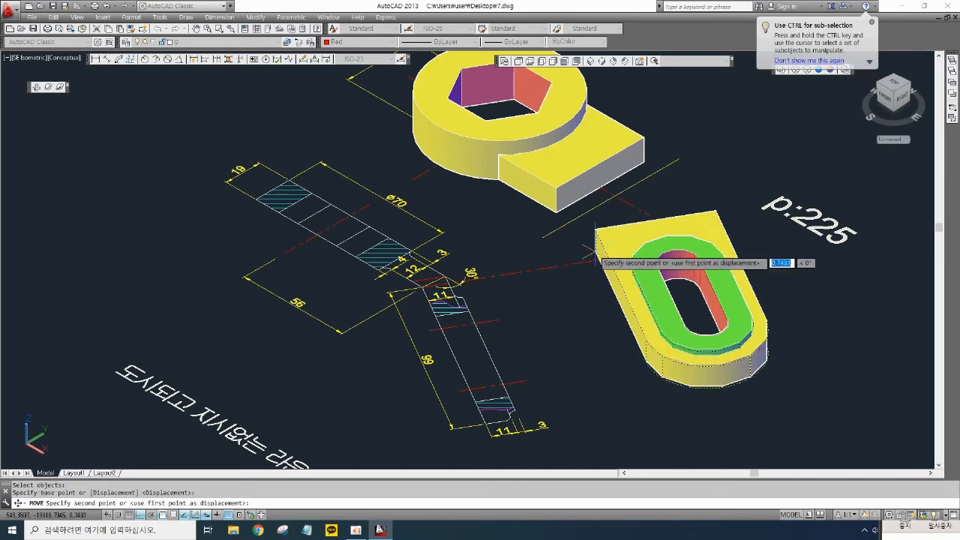
click(574, 206)
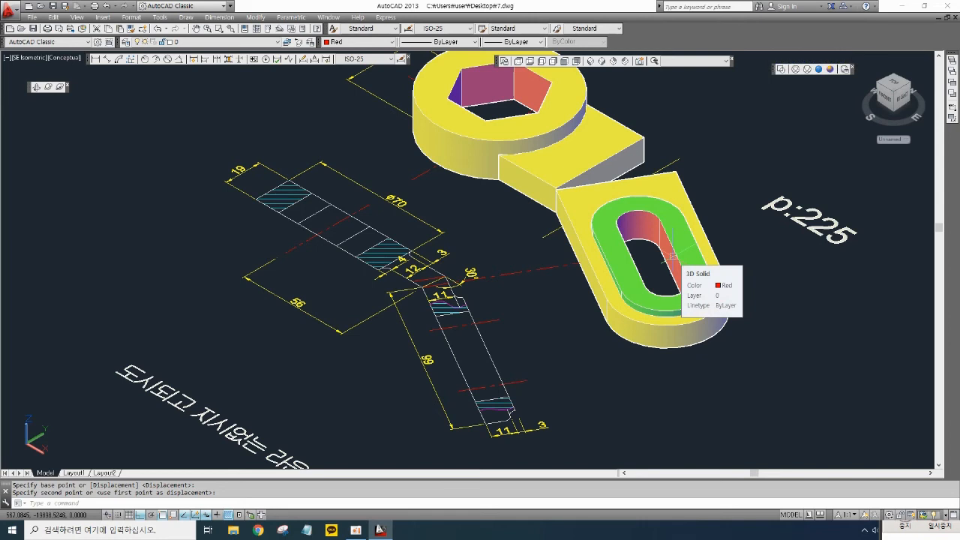
- Rotate the slotted plate 30 degrees about its joining corner to line it up with the head's arm
text(ro)
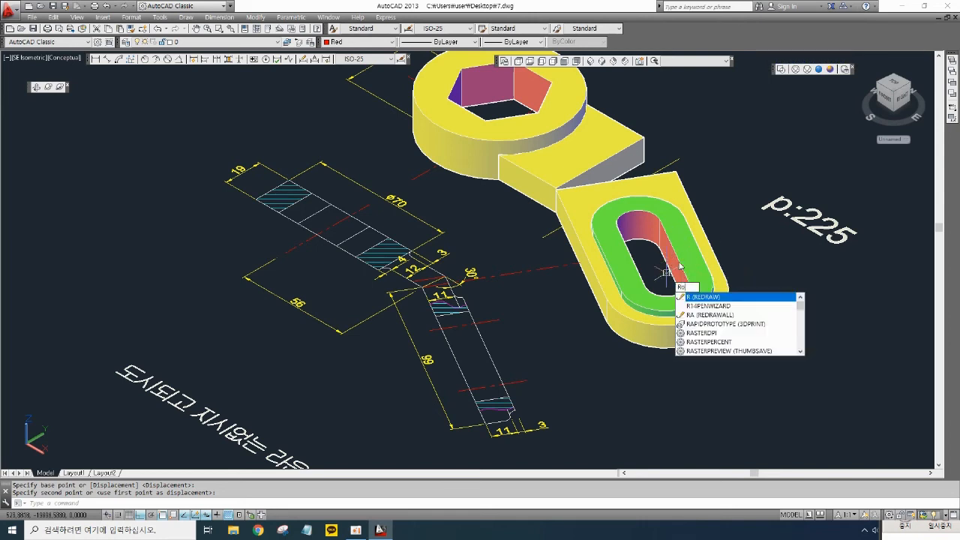
key(Return)
click(734, 334)
click(714, 289)
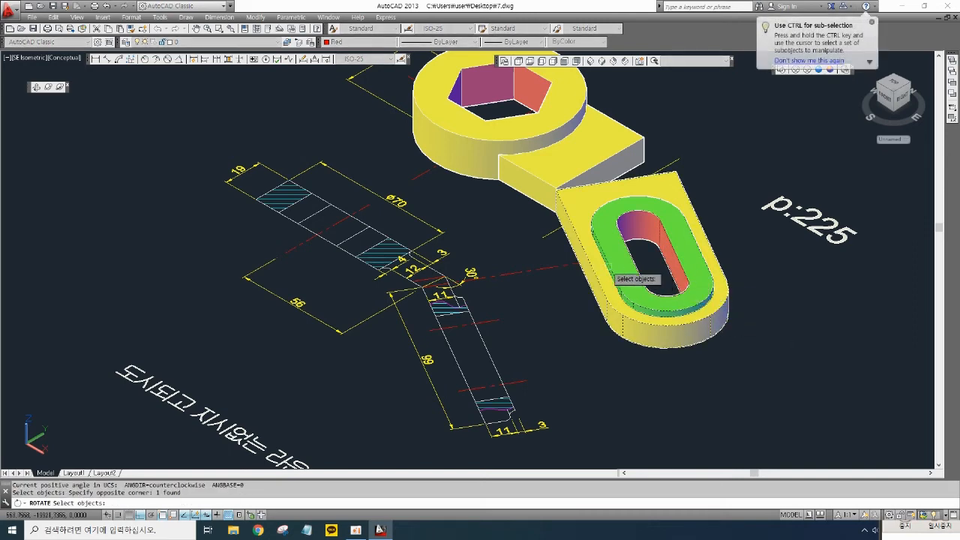
key(Return)
click(558, 212)
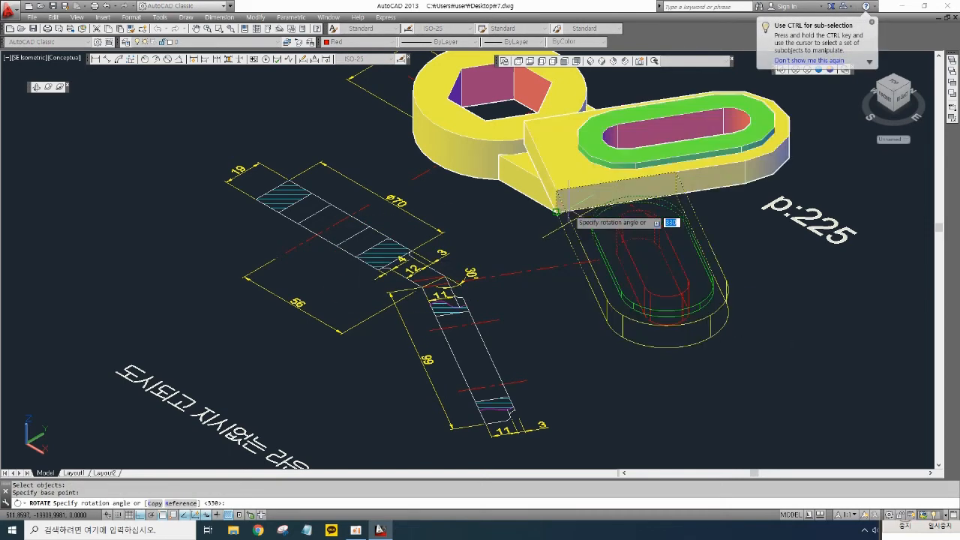
text(30)
key(Return)
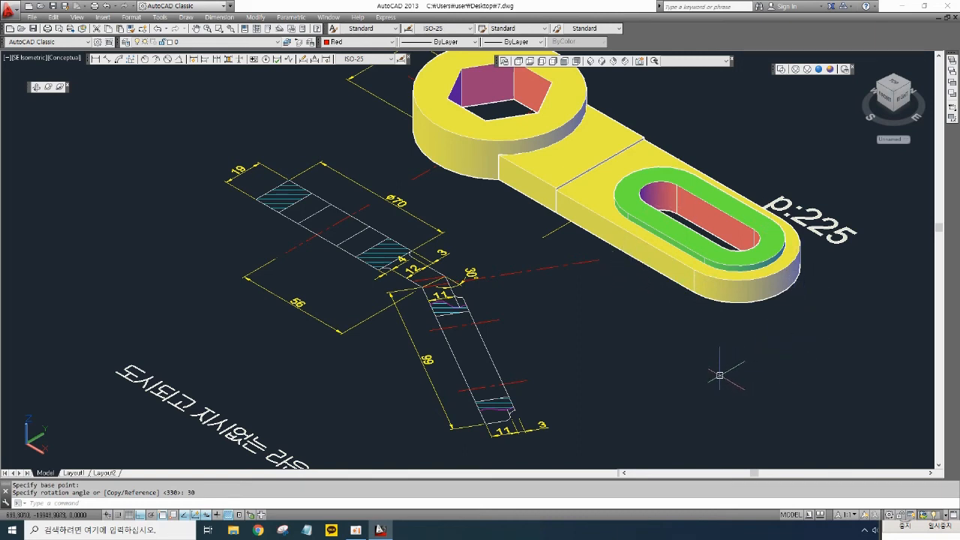
- Try to 3D-rotate the plate 30 degrees about the slot centre, then undo the rotation
text(3A)
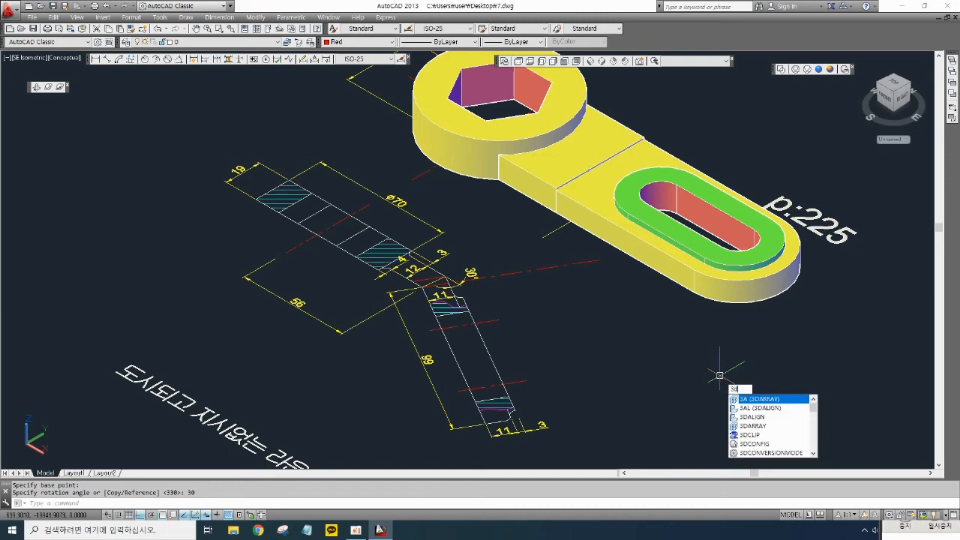
text(r)
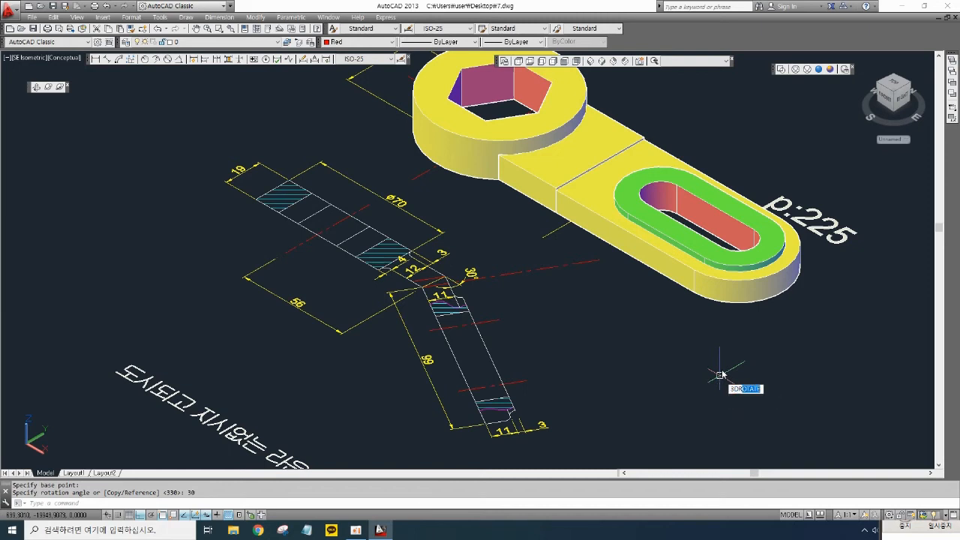
key(Return)
click(720, 279)
key(Return)
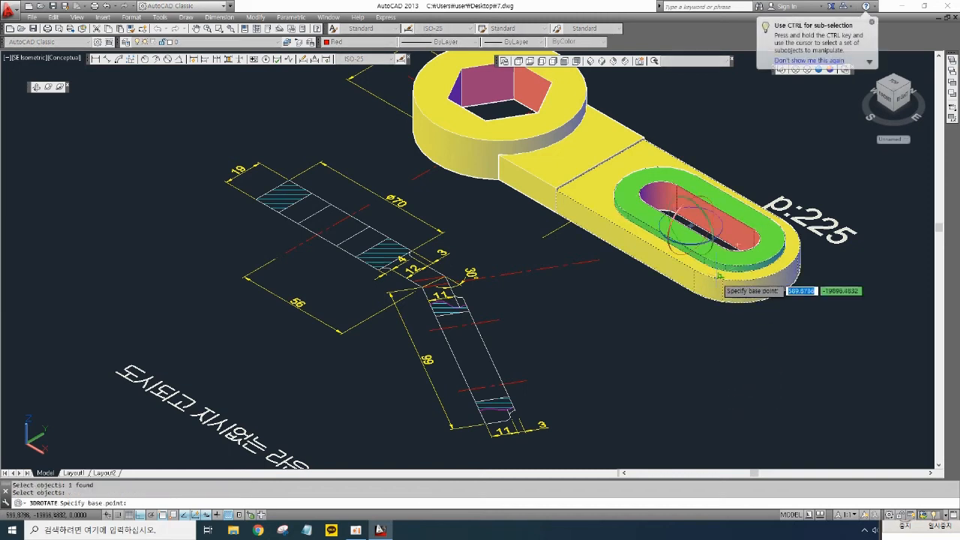
click(713, 236)
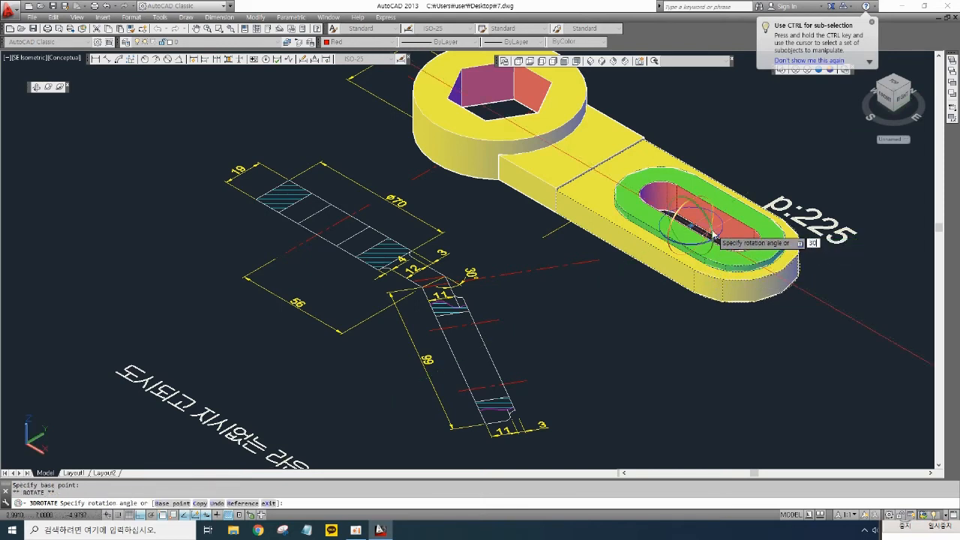
key(Return)
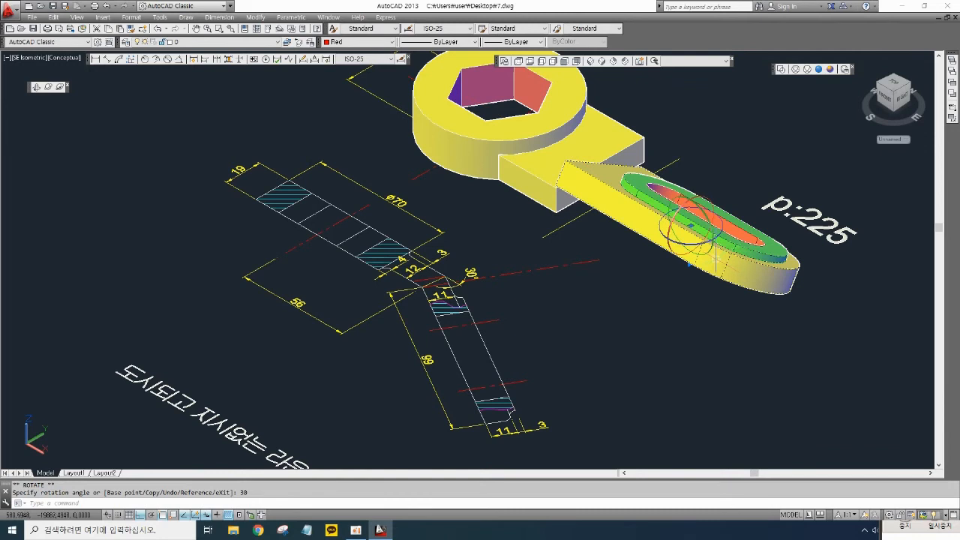
right_click(700, 316)
key(Escape)
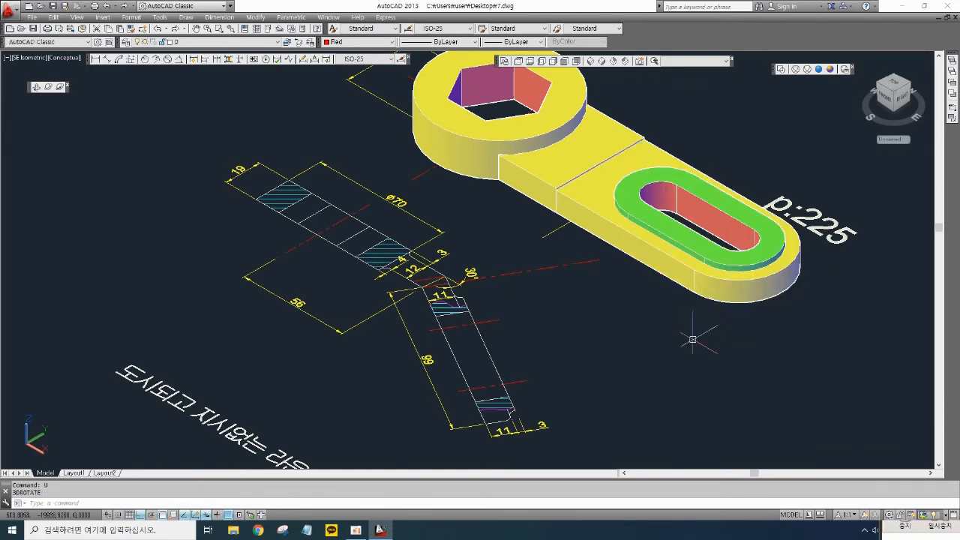
key(Escape)
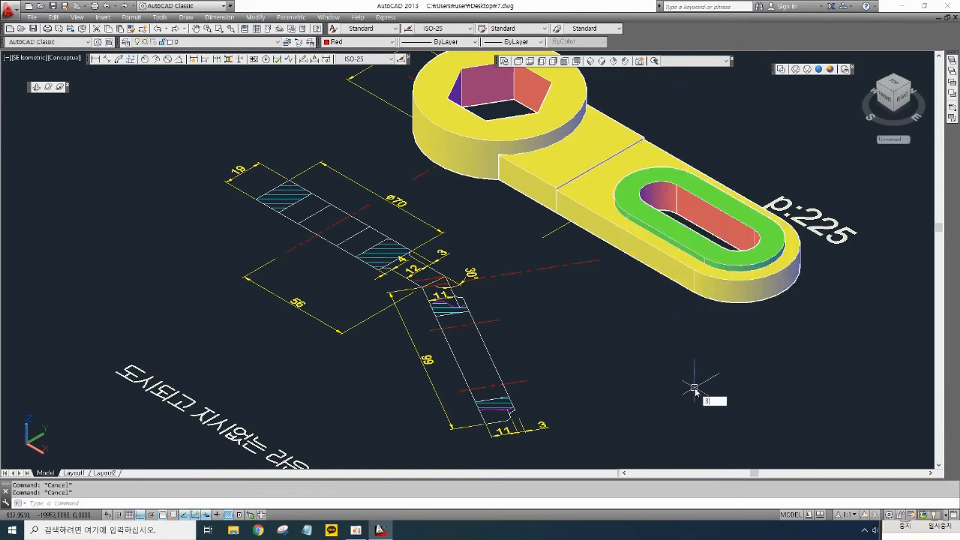
- Tilt the slotted plate 30 degrees with 3DROTATE about an axis through the slot centre
text(3ADR)
key(Return)
click(683, 315)
click(666, 246)
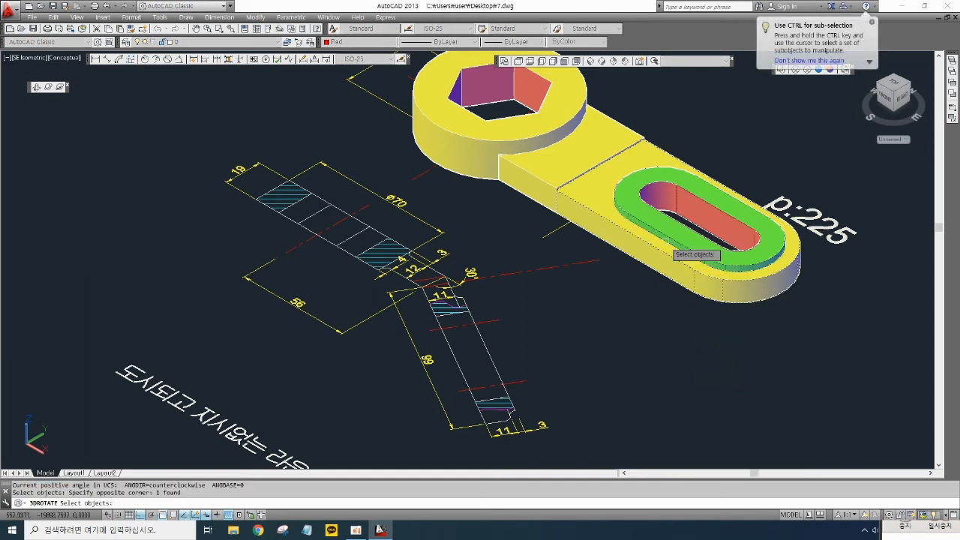
key(Return)
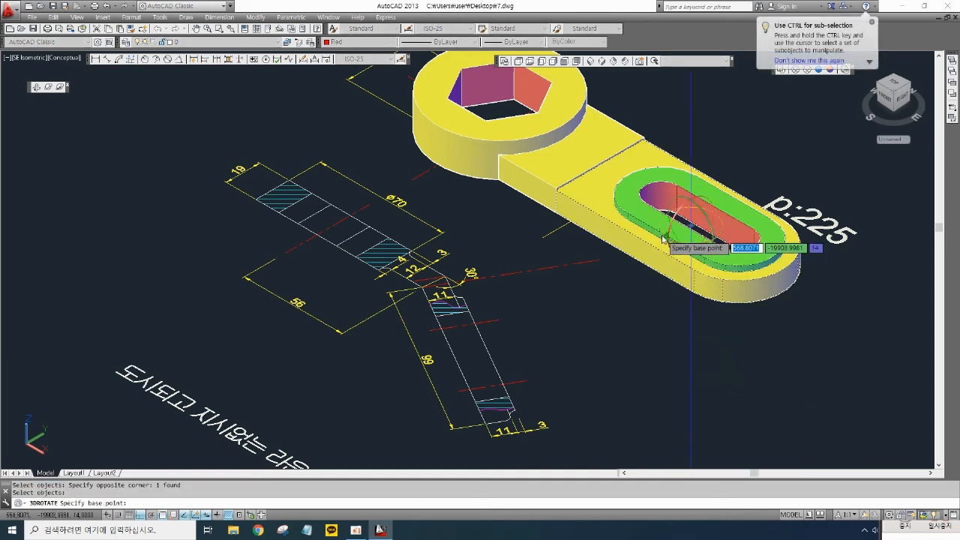
click(707, 219)
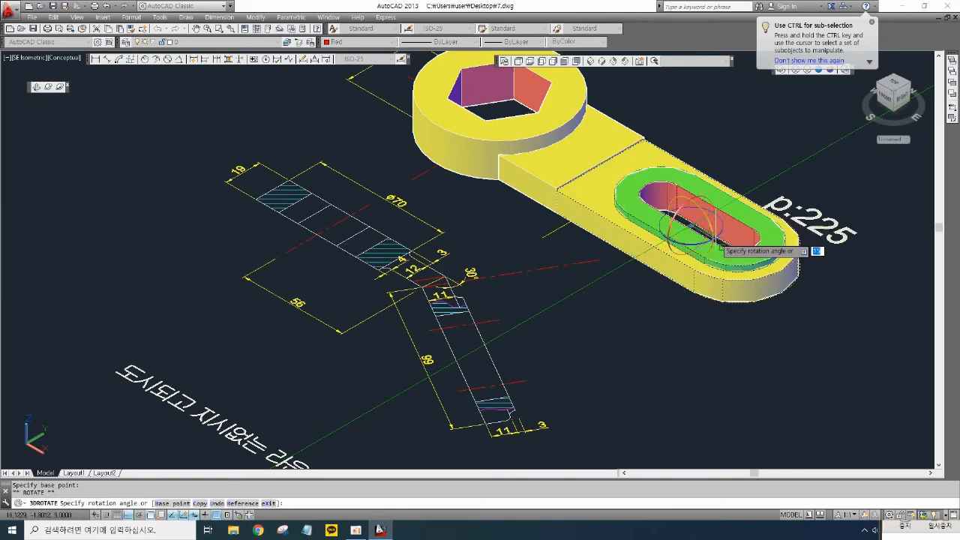
key(F8)
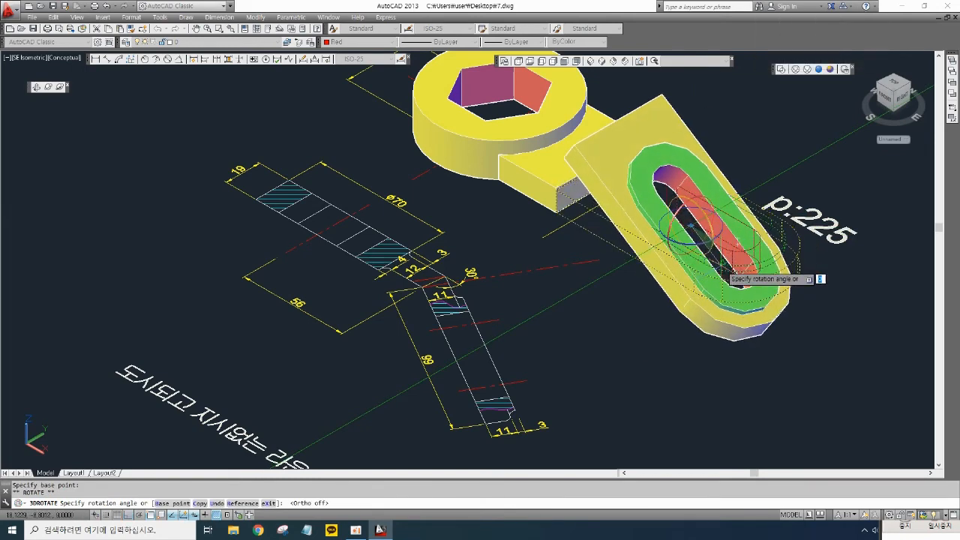
text(30)
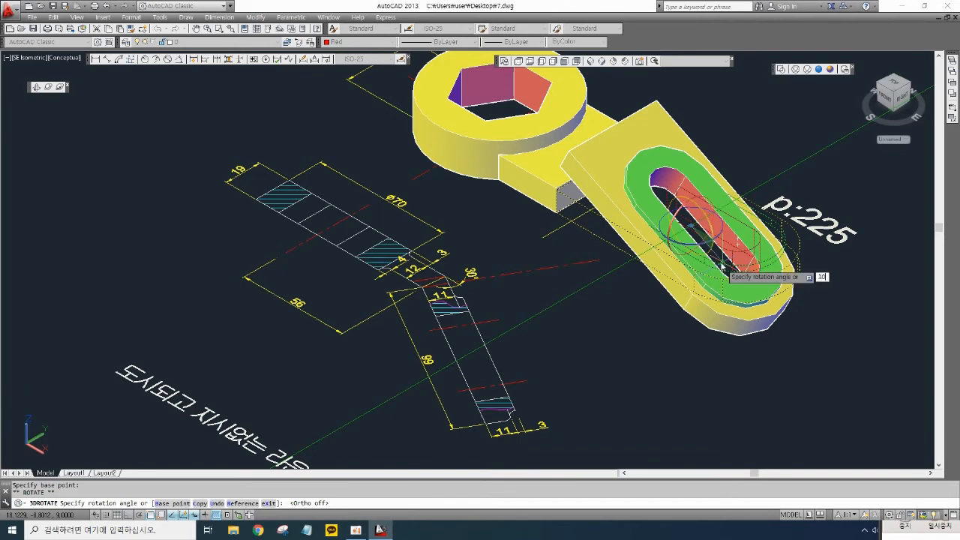
key(Return)
middle_drag(648, 336, 661, 344)
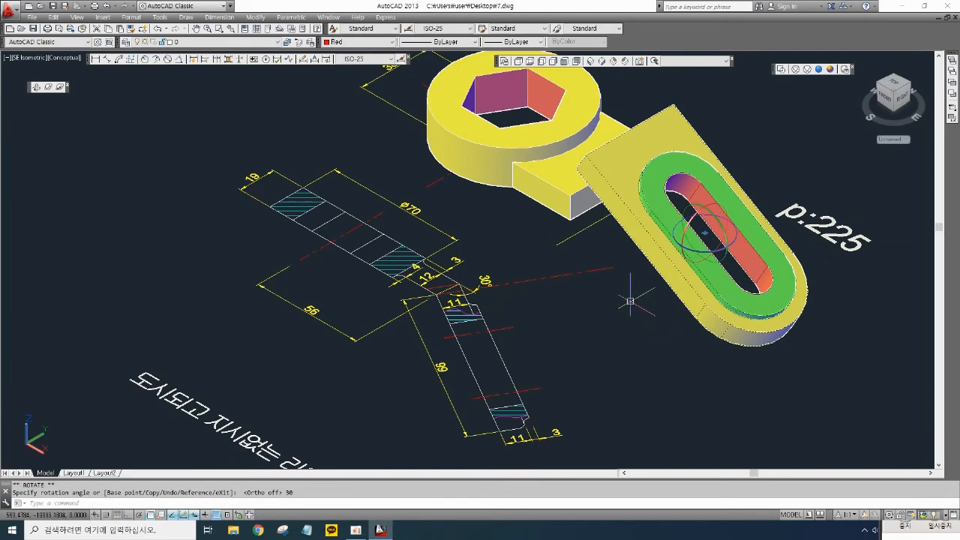
middle_drag(636, 304, 641, 312)
text(M)
key(Return)
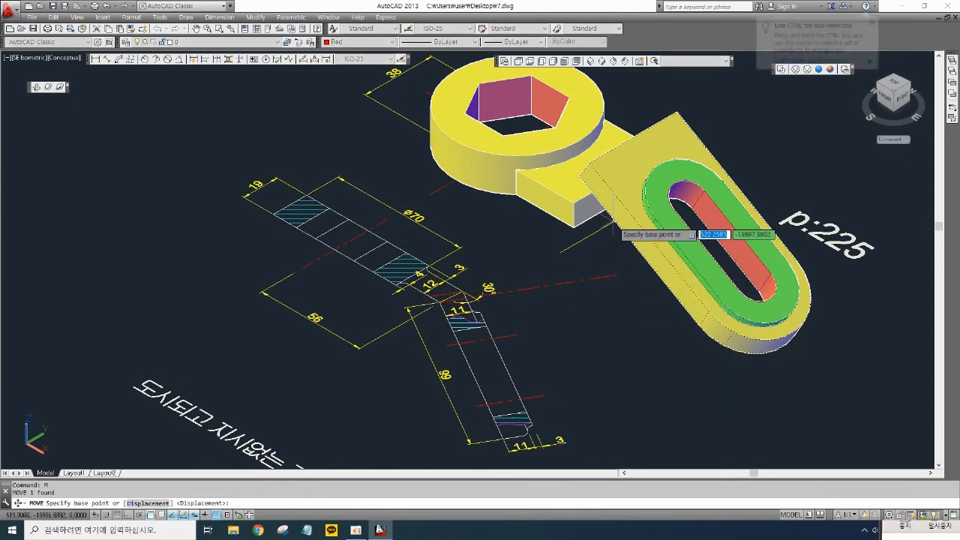
key(Escape)
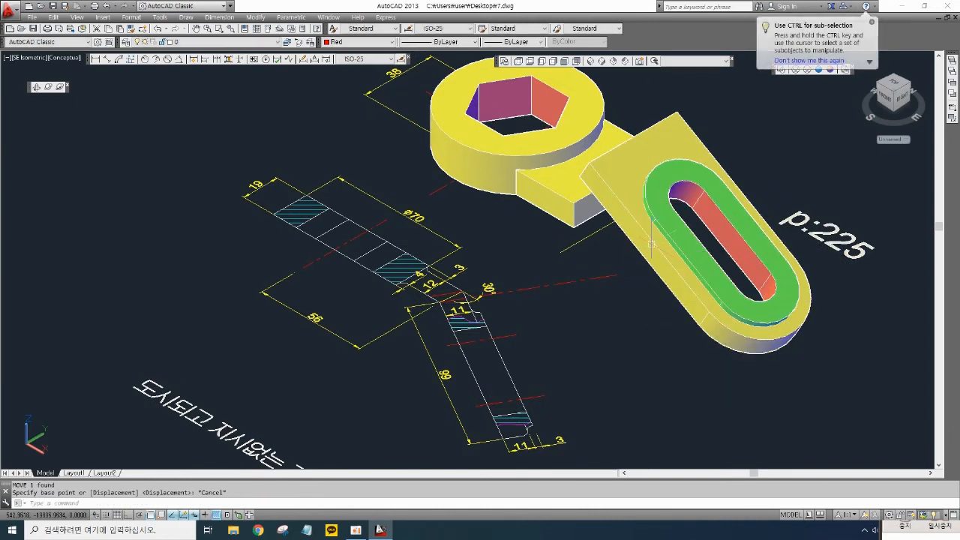
- Move the tilted plate away from the wrench head
text(m)
key(Return)
click(789, 368)
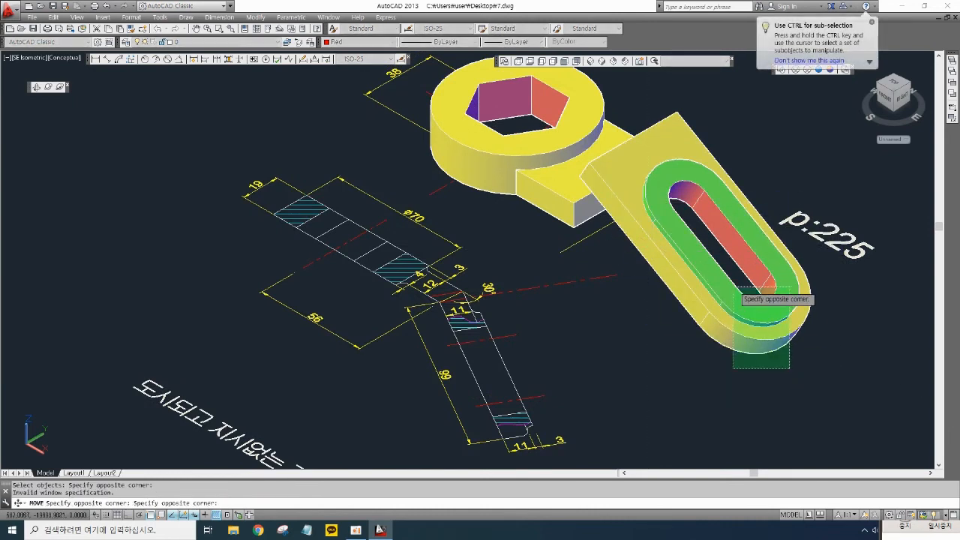
click(727, 271)
key(Return)
click(741, 290)
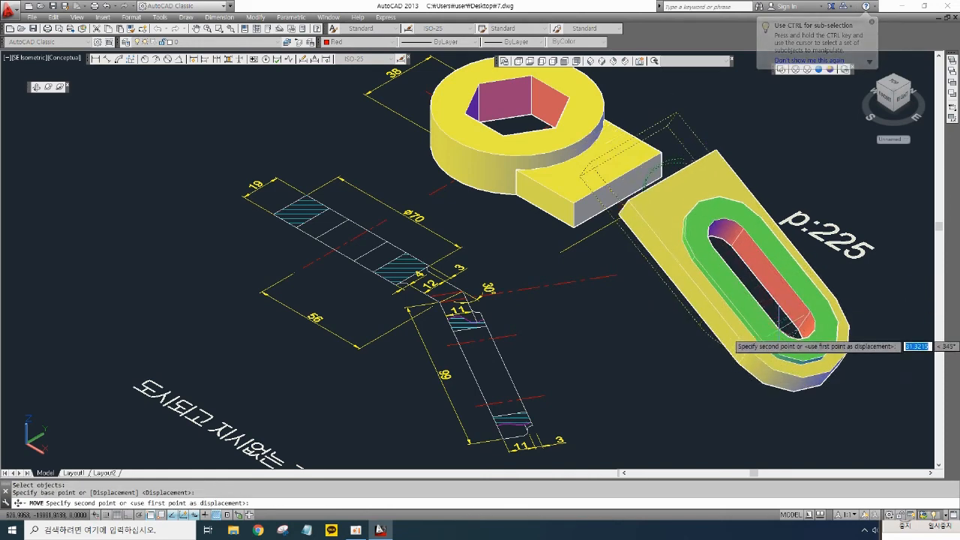
click(816, 352)
- Move the tilted plate so its end corner meets the end of the wrench head's arm
middle_drag(717, 355, 730, 380)
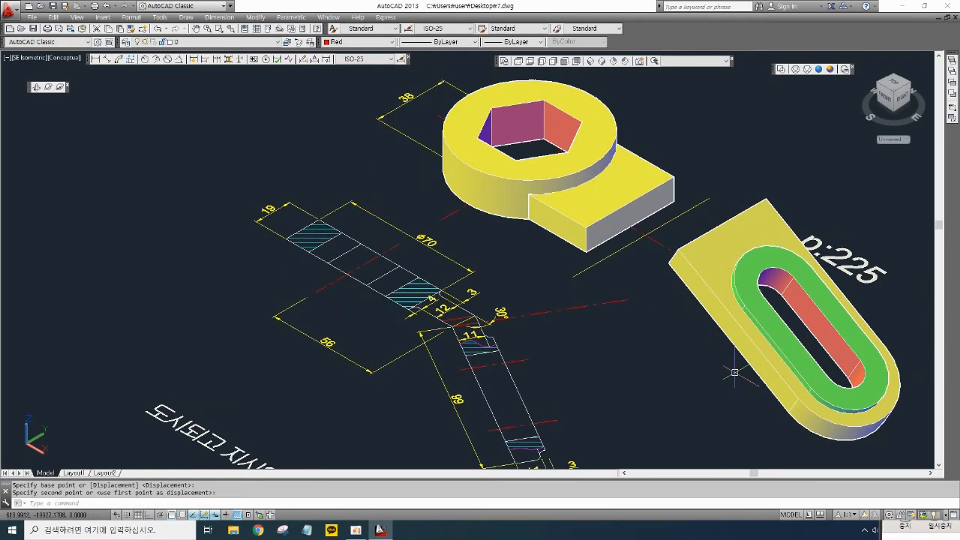
right_click(734, 372)
click(750, 397)
click(704, 256)
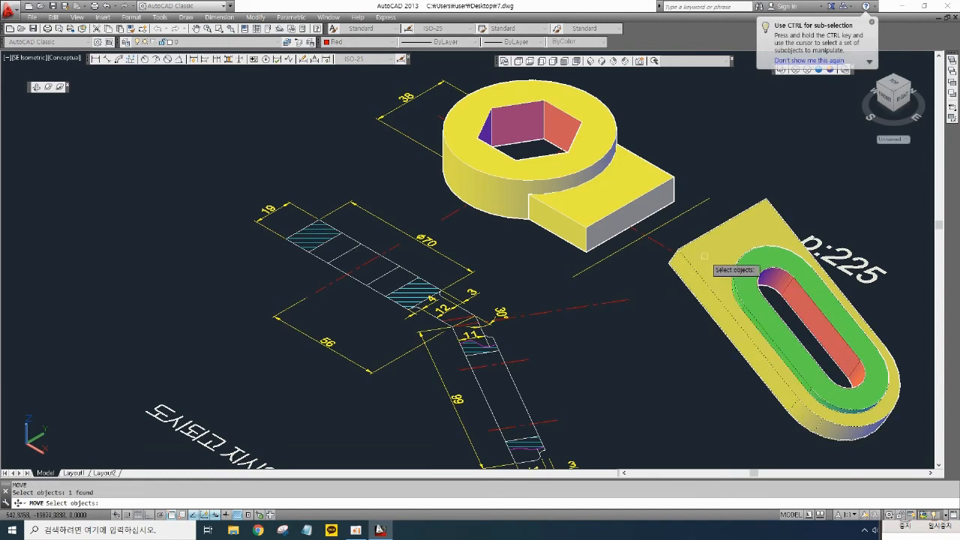
key(Return)
click(670, 259)
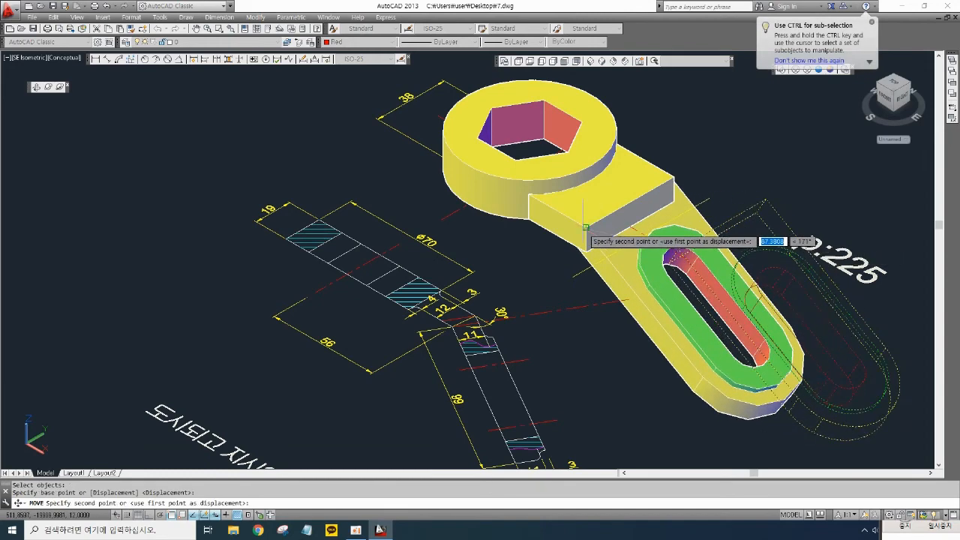
click(585, 227)
- Union the tilted slotted plate with the wrench head solid
mouse_move(652, 357)
middle_down()
mouse_move(652, 339)
mouse_move(666, 337)
middle_up()
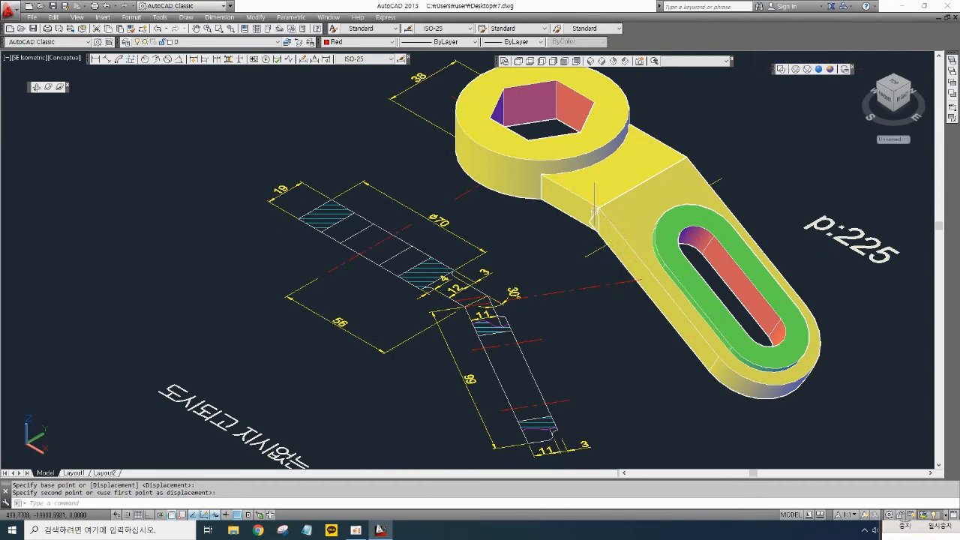
scroll(516, 293, up, 2)
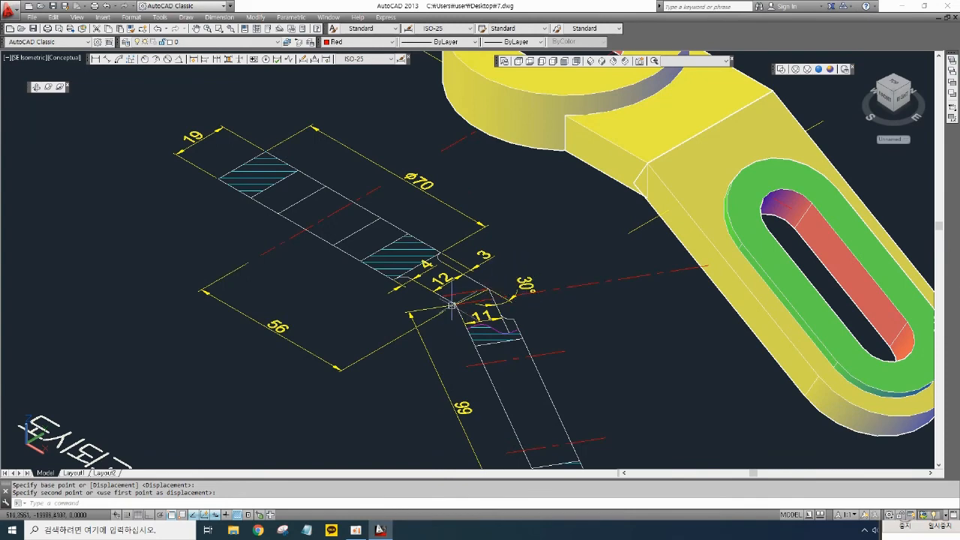
middle_drag(619, 312, 621, 331)
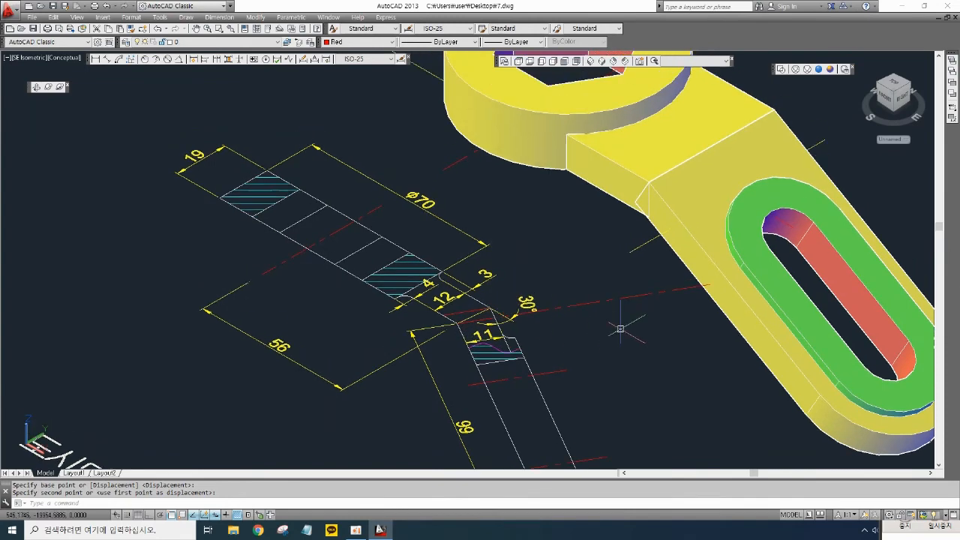
text(ni)
key(Return)
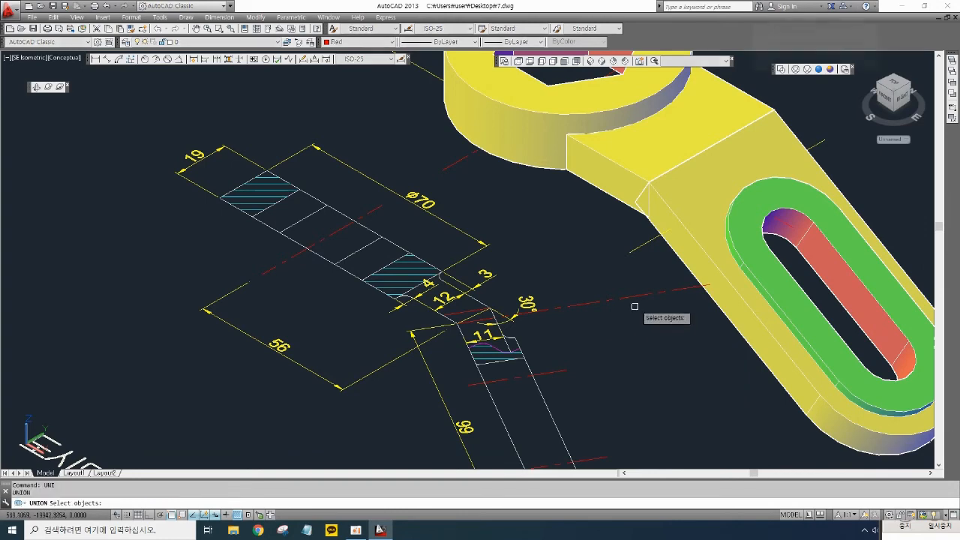
click(625, 214)
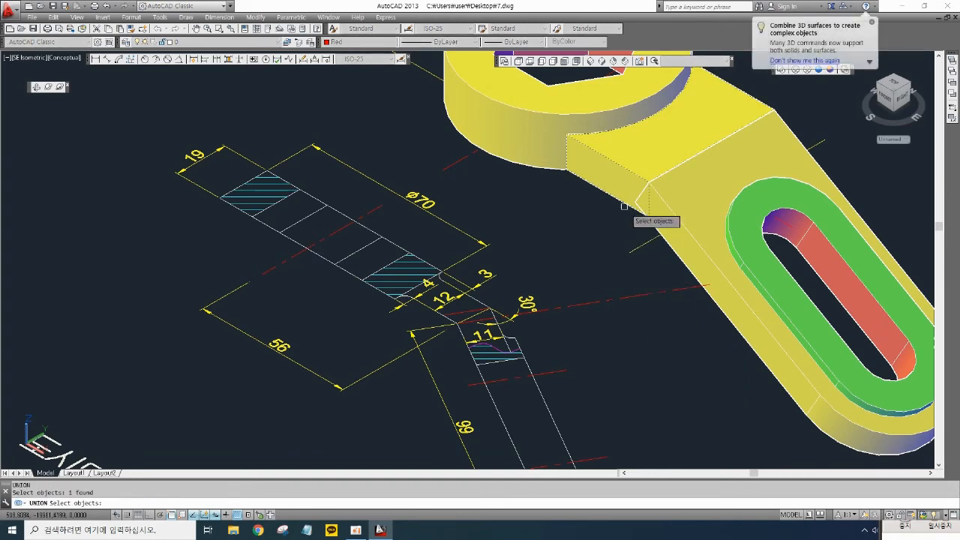
click(745, 342)
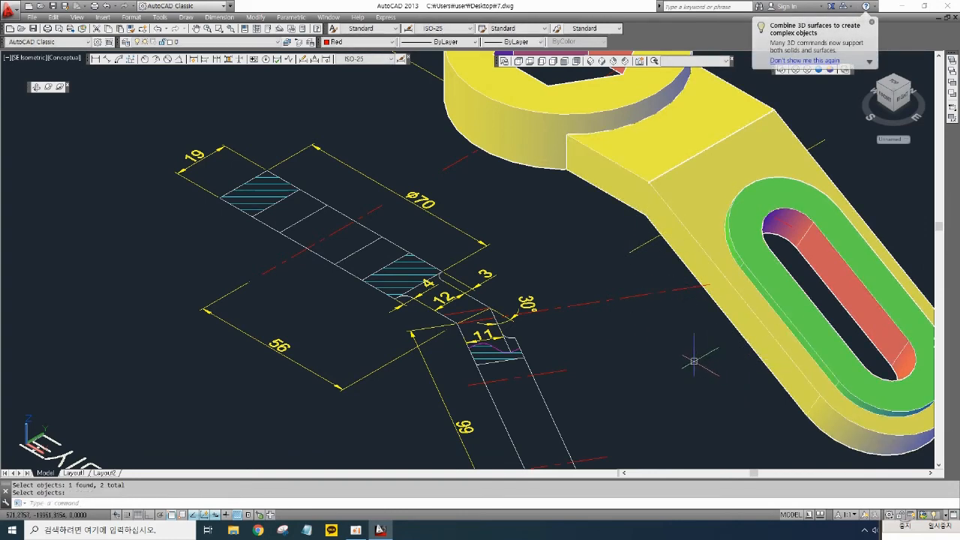
middle_drag(690, 353, 610, 325)
key(Return)
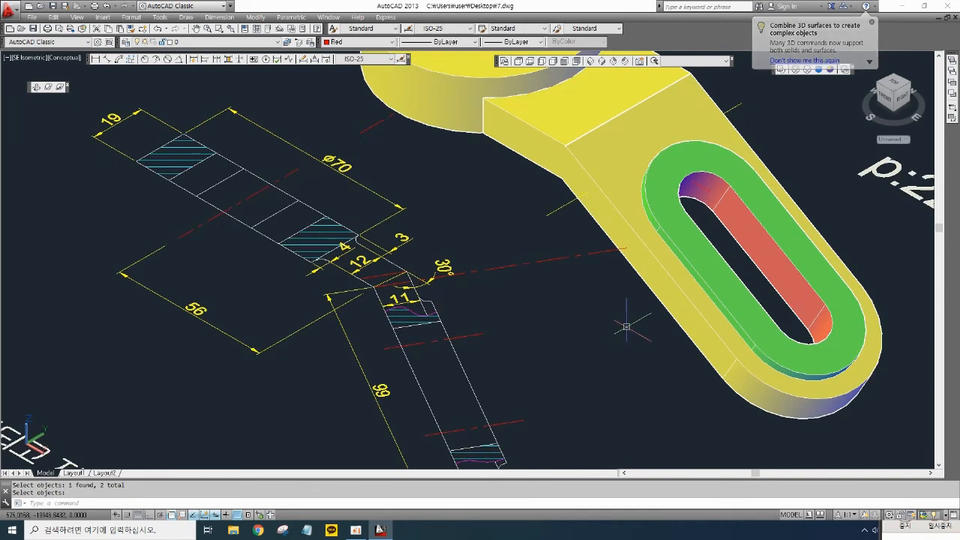
text(m)
key(Return)
click(751, 420)
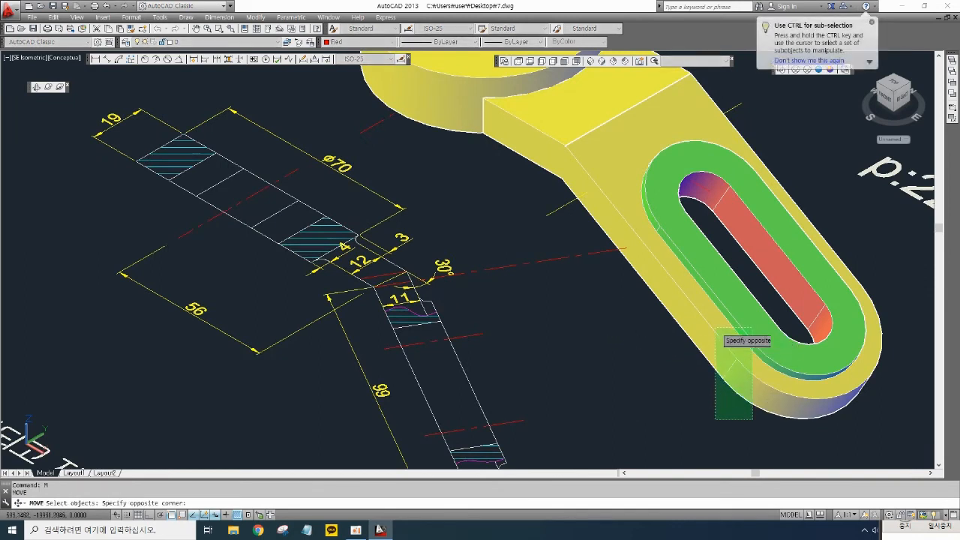
click(713, 327)
key(Return)
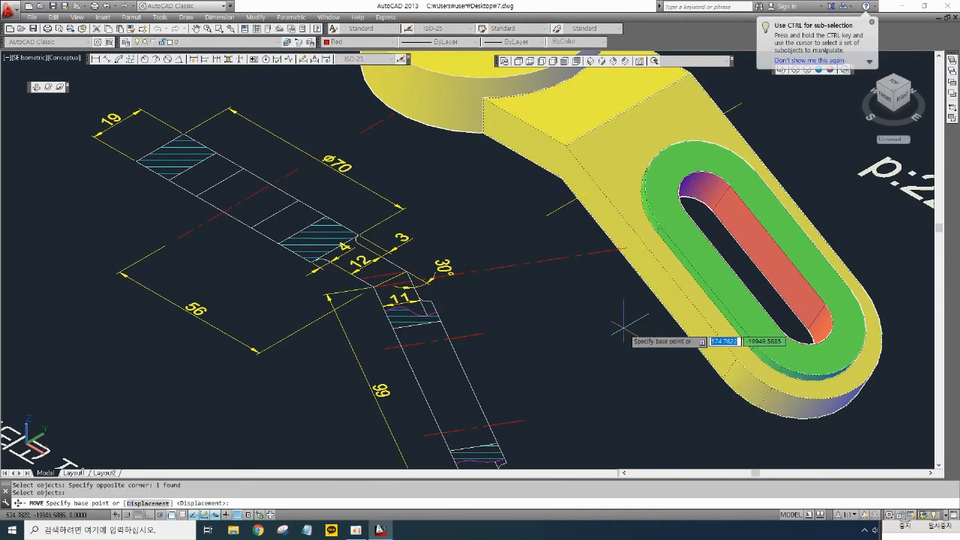
key(Escape)
- Move the slotted arm solid away from the round wrench head
scroll(315, 266, up, 4)
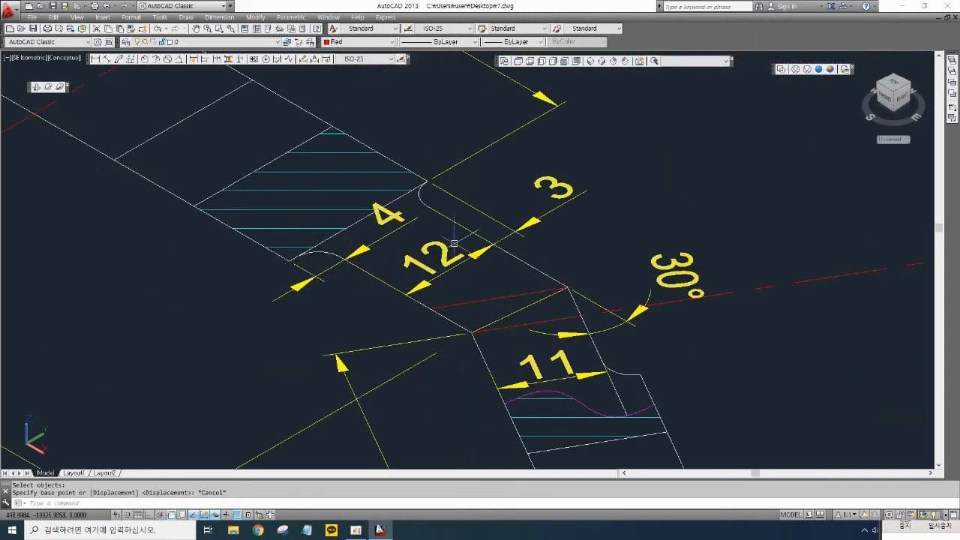
scroll(518, 235, down, 5)
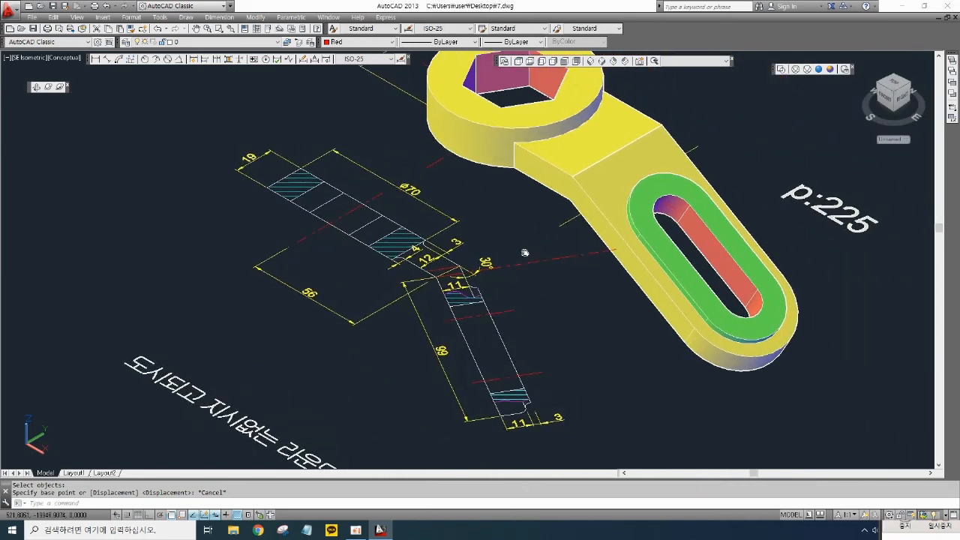
middle_drag(522, 199, 543, 242)
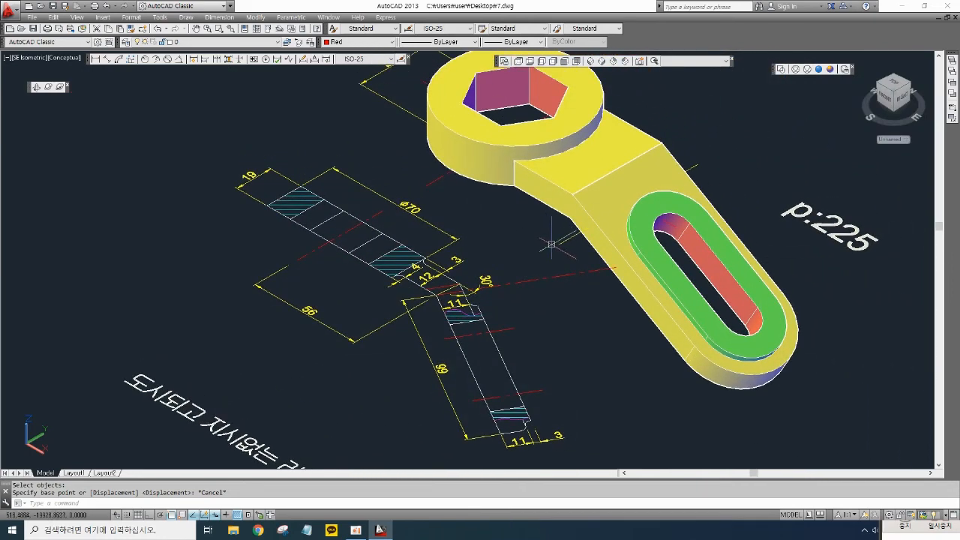
key(space)
click(713, 401)
click(681, 315)
key(space)
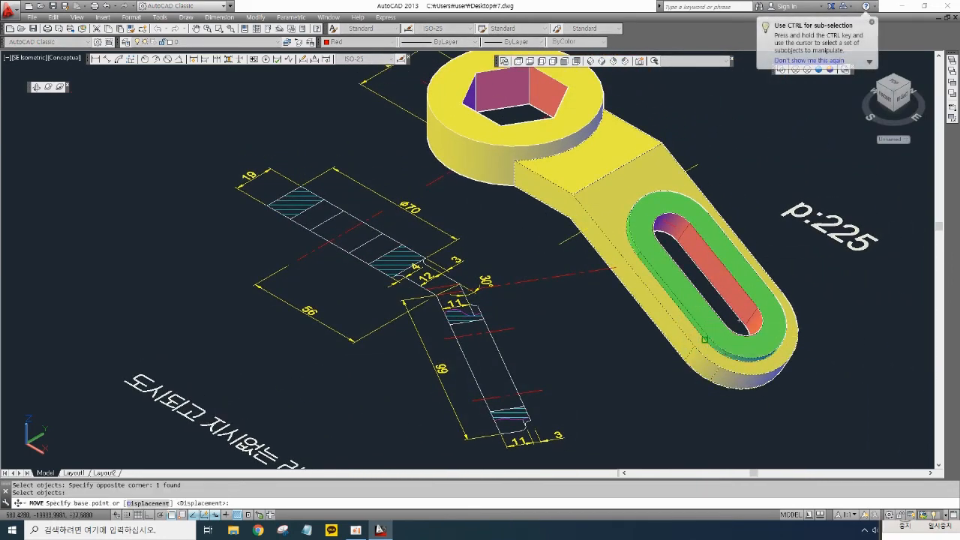
click(708, 339)
click(768, 417)
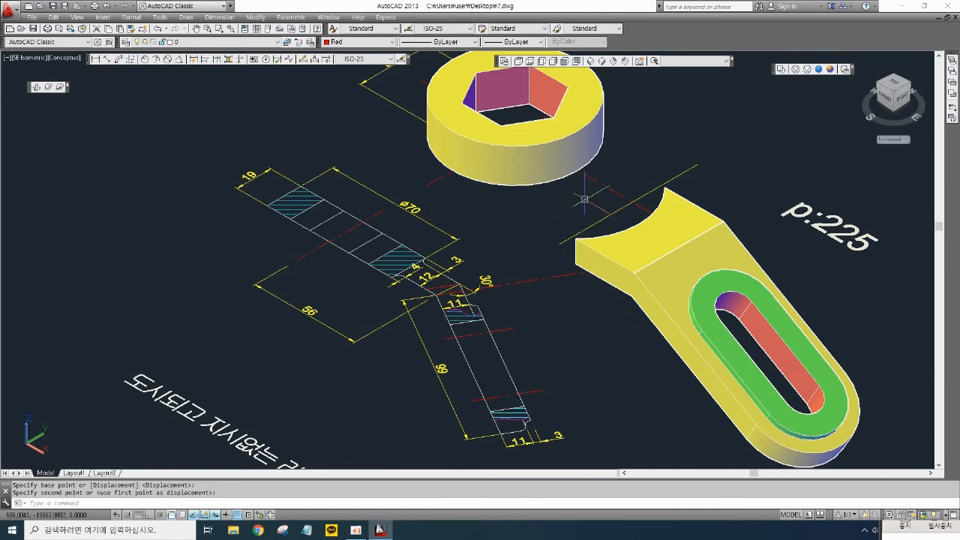
- Copy the p:225 note to a spot above the wrench arm
text(cp)
key(Return)
click(858, 271)
click(821, 227)
key(space)
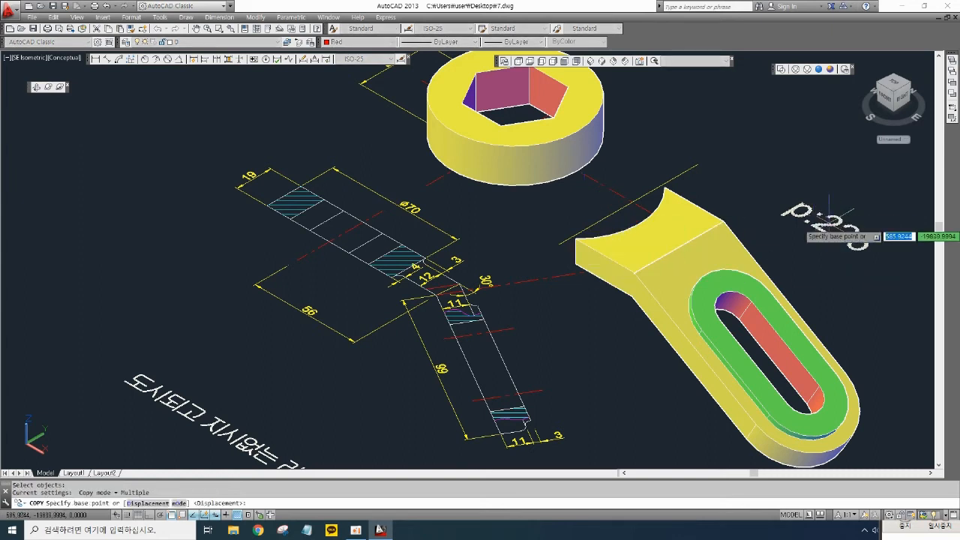
click(830, 222)
click(714, 135)
key(Escape)
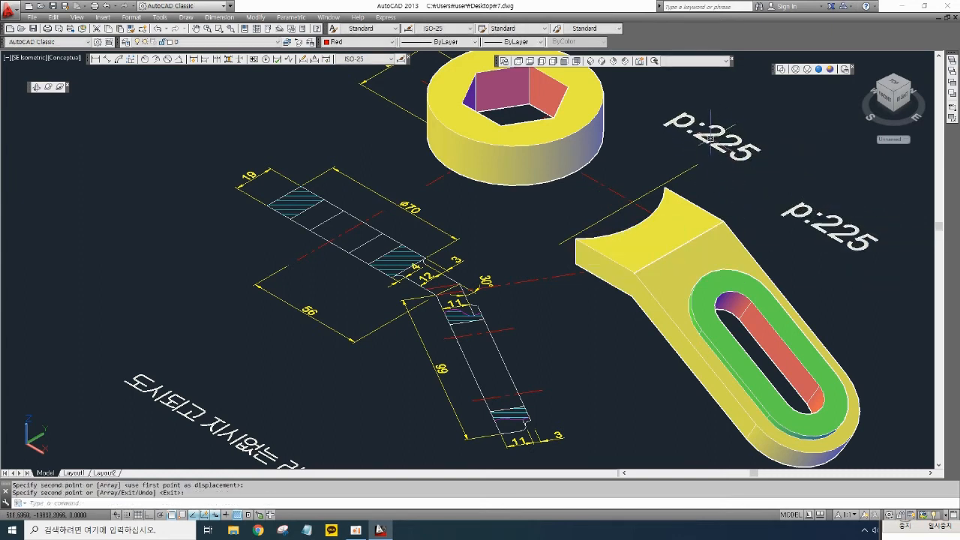
- Edit the copied note's text to read "UCS :사용자좌표"
double_click(713, 139)
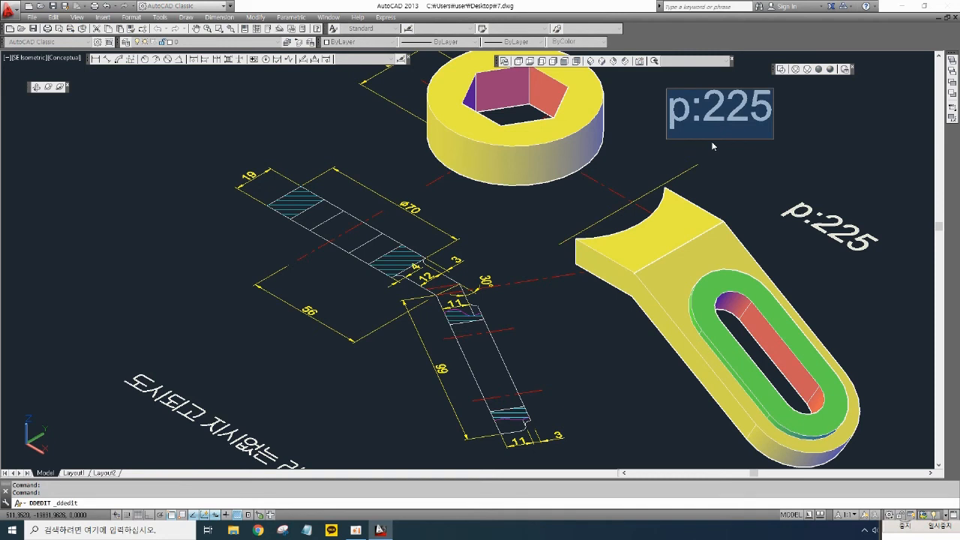
text(UCS)
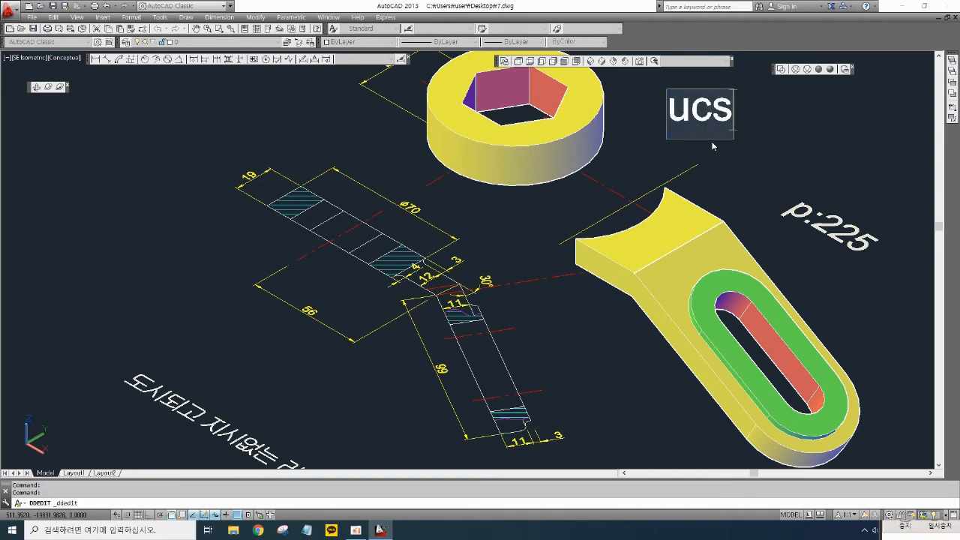
text( :)
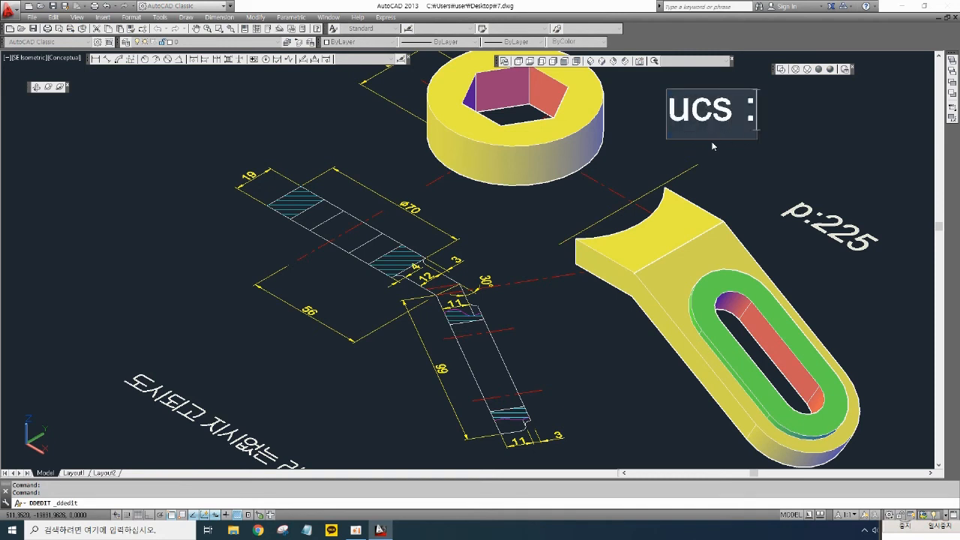
text(사용)
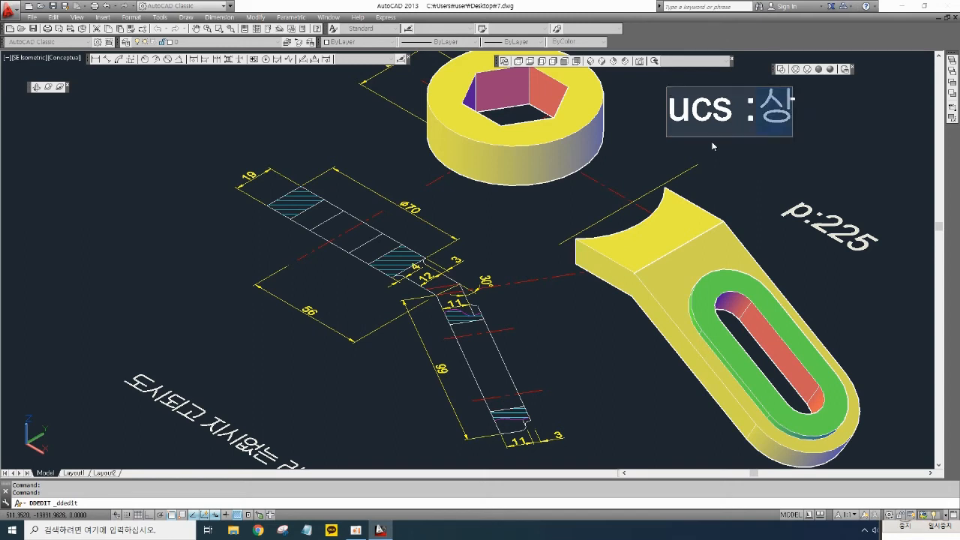
text(자)
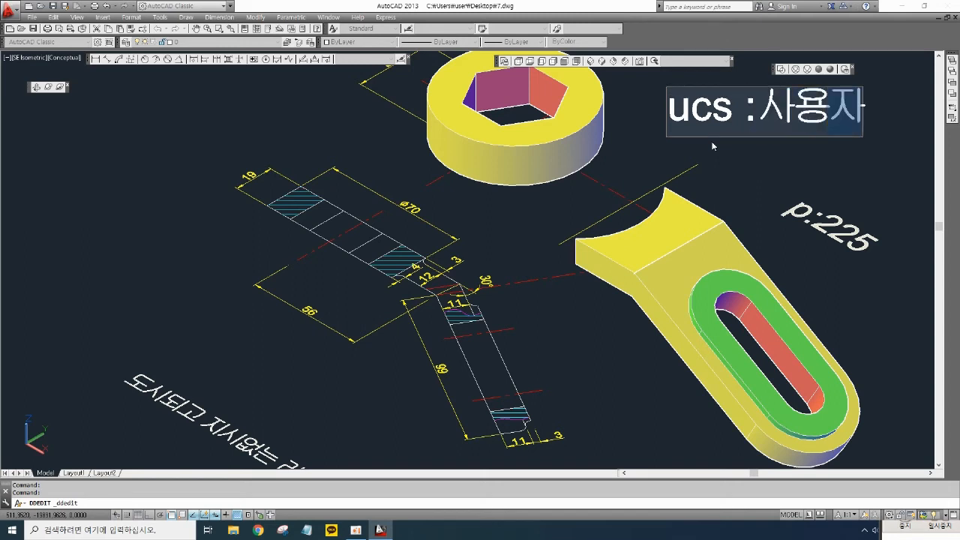
text(좌표)
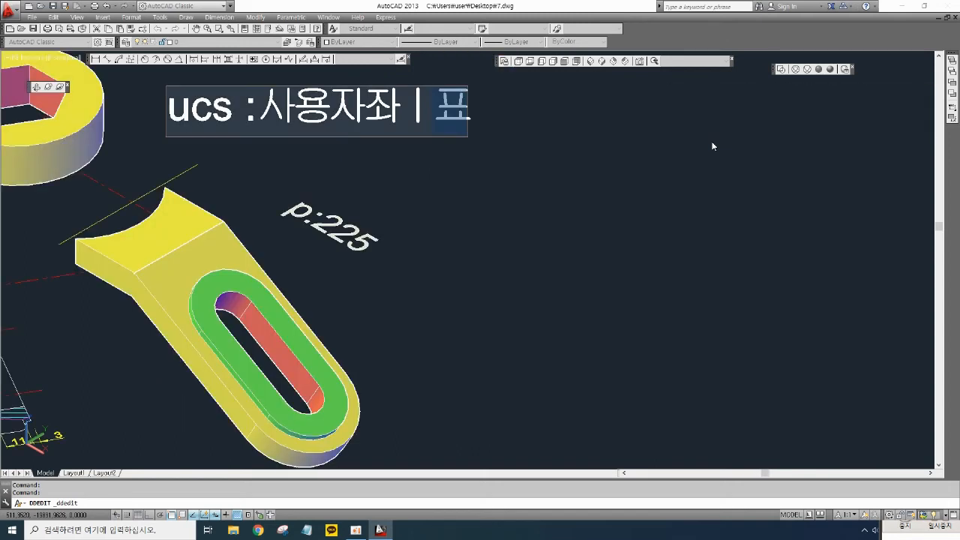
key(BackSpace)
key(BackSpace)
key(BackSpace)
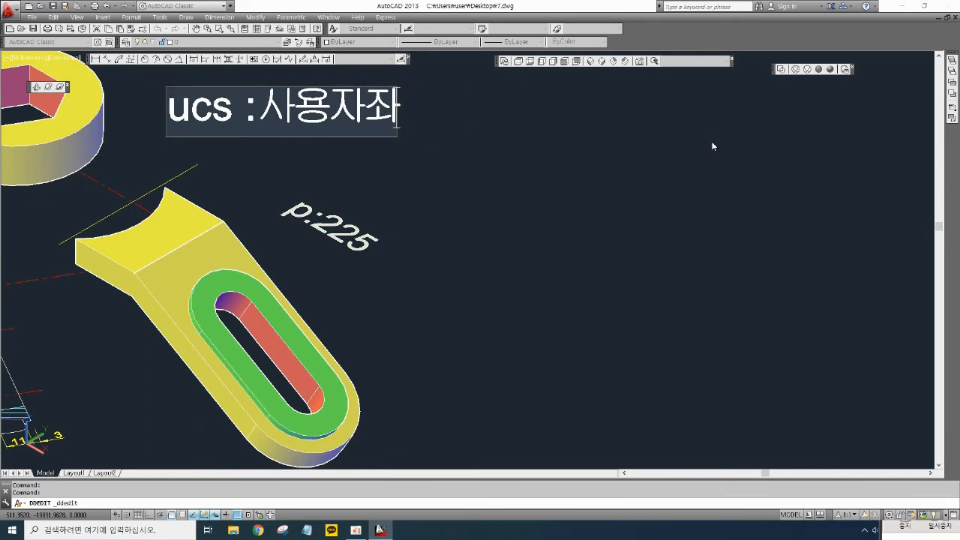
text(표)
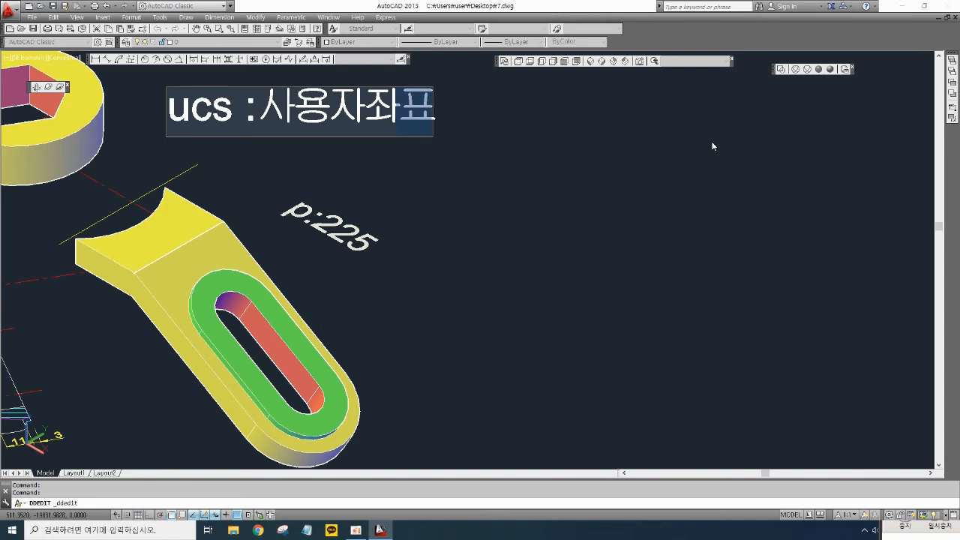
key(Return)
- Move the p:225 note down and to the right, clear of the new note
key(Return)
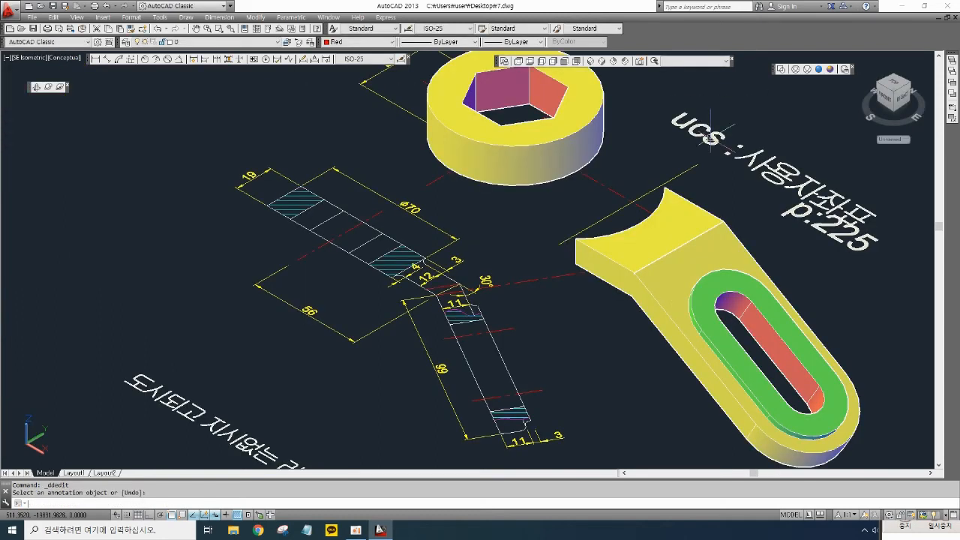
text(m)
key(Return)
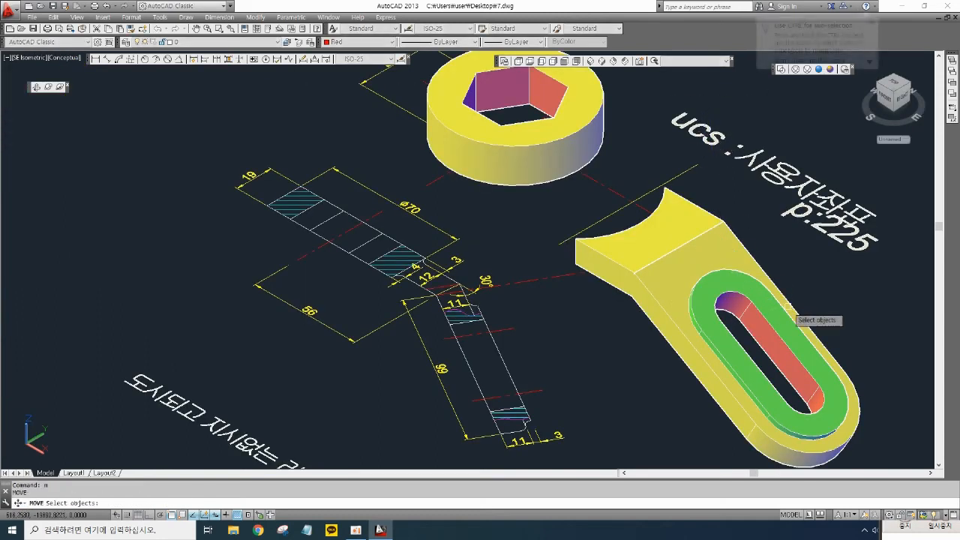
click(855, 255)
click(839, 237)
key(Return)
click(841, 255)
click(914, 332)
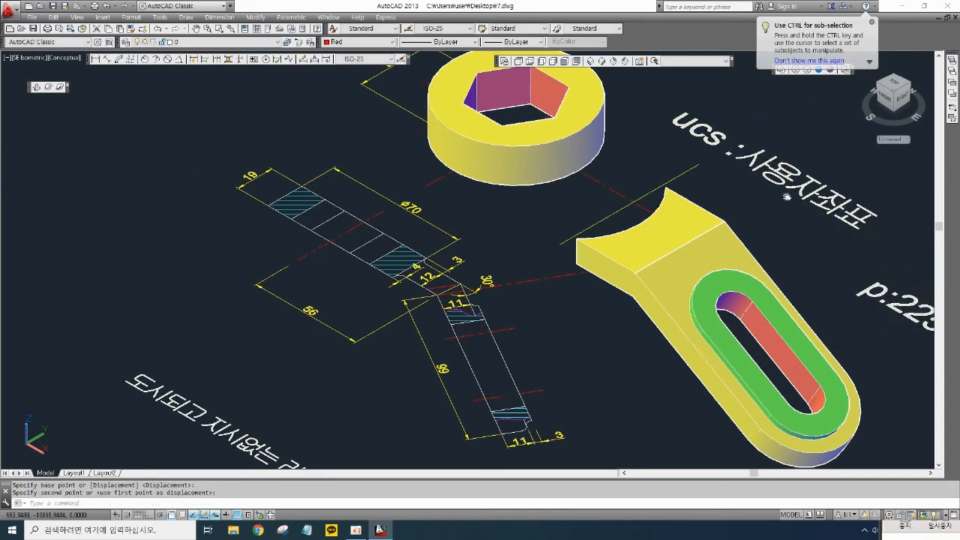
- Erase the stray line lying between the wrench head and the arm
middle_drag(786, 197, 770, 212)
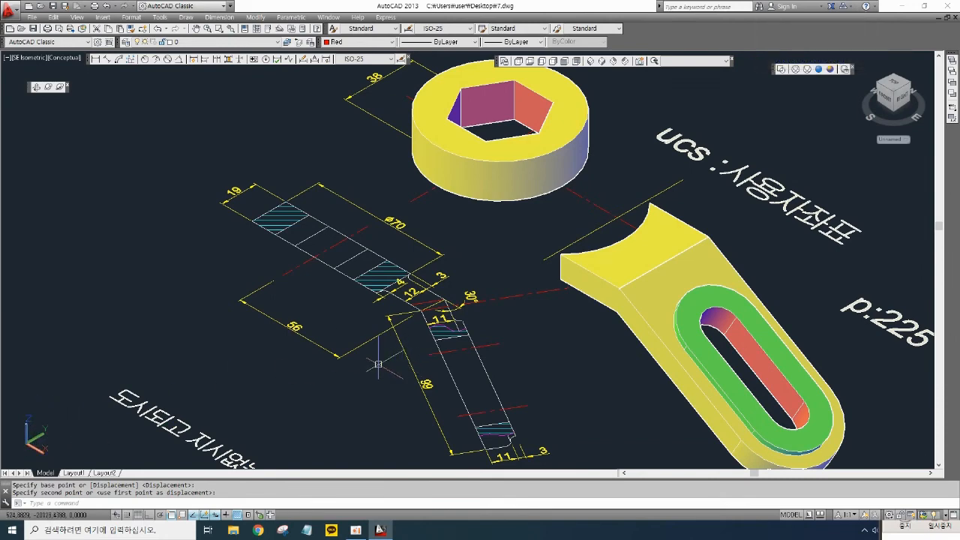
middle_drag(429, 351, 429, 368)
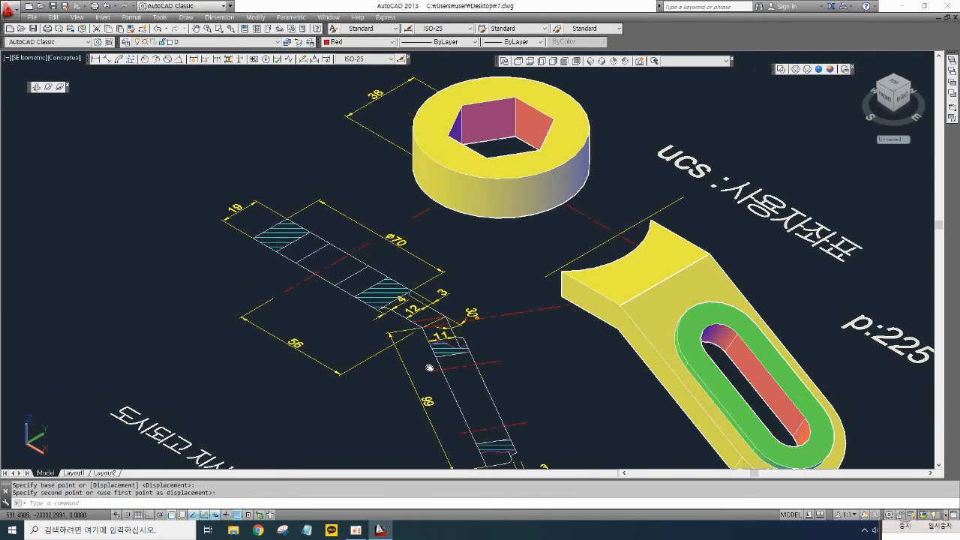
click(602, 223)
key(Delete)
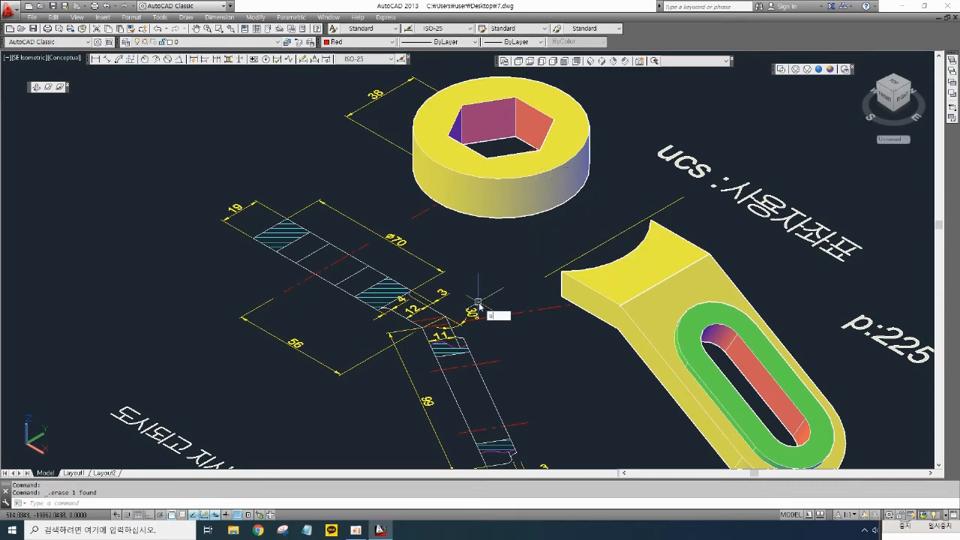
- Rotate the UCS 90 degrees about its X axis
text(cs)
key(Return)
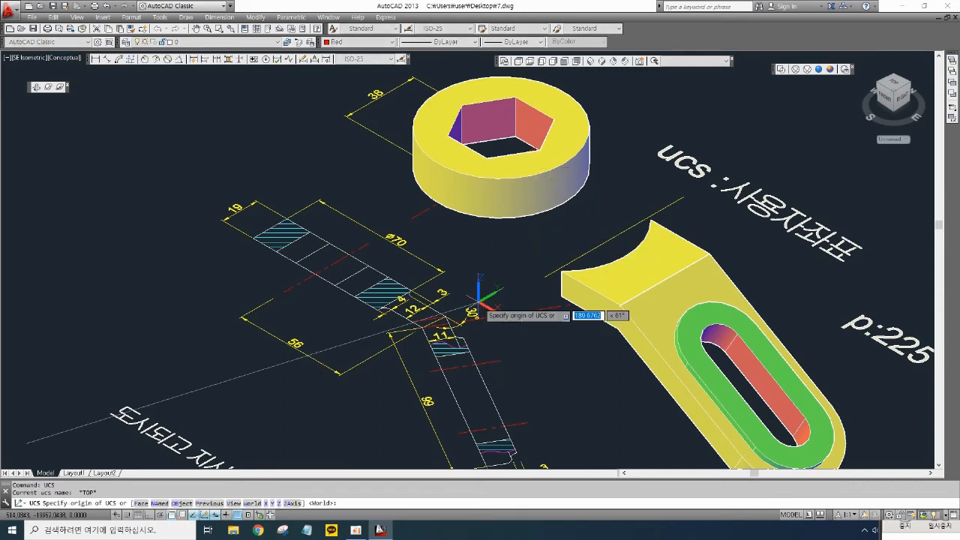
text(x)
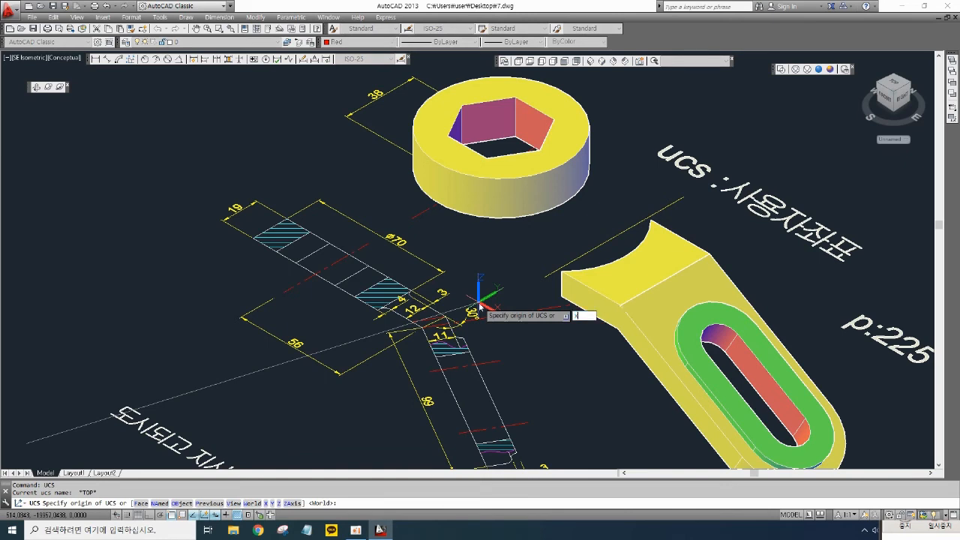
key(Return)
key(Return)
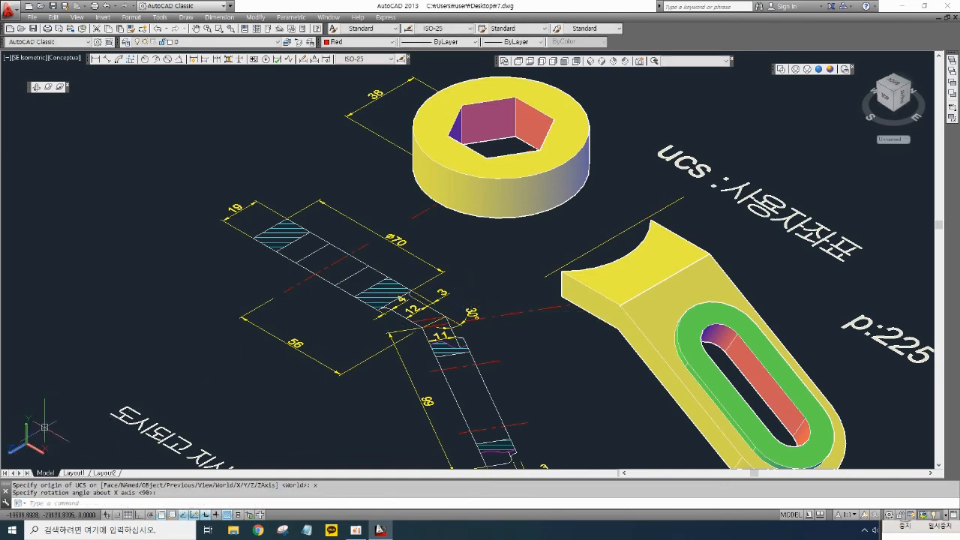
middle_drag(483, 350, 480, 362)
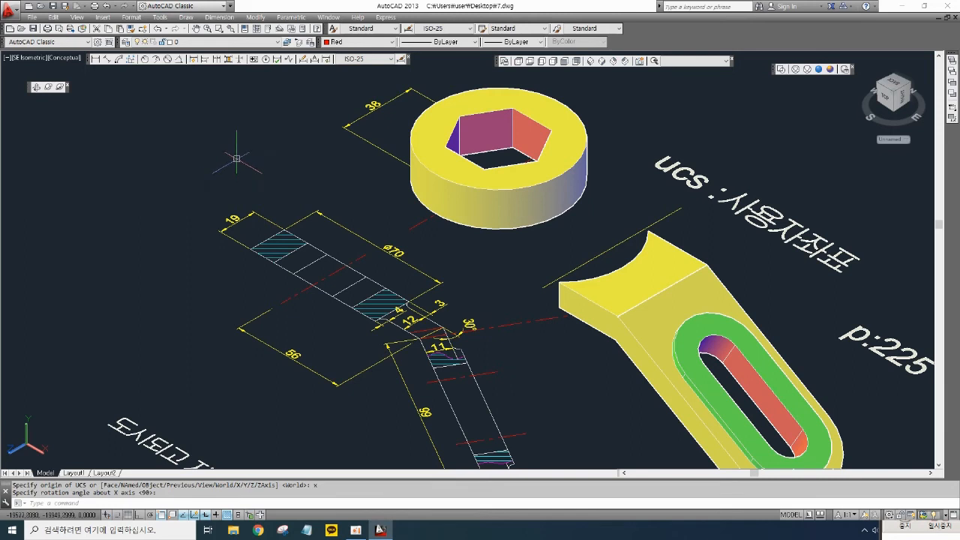
text(l)
key(Return)
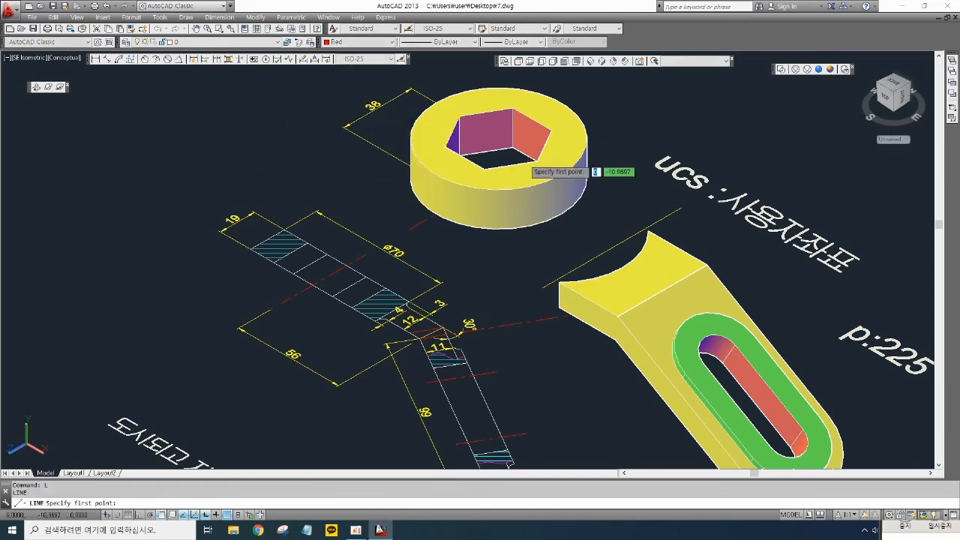
key(Escape)
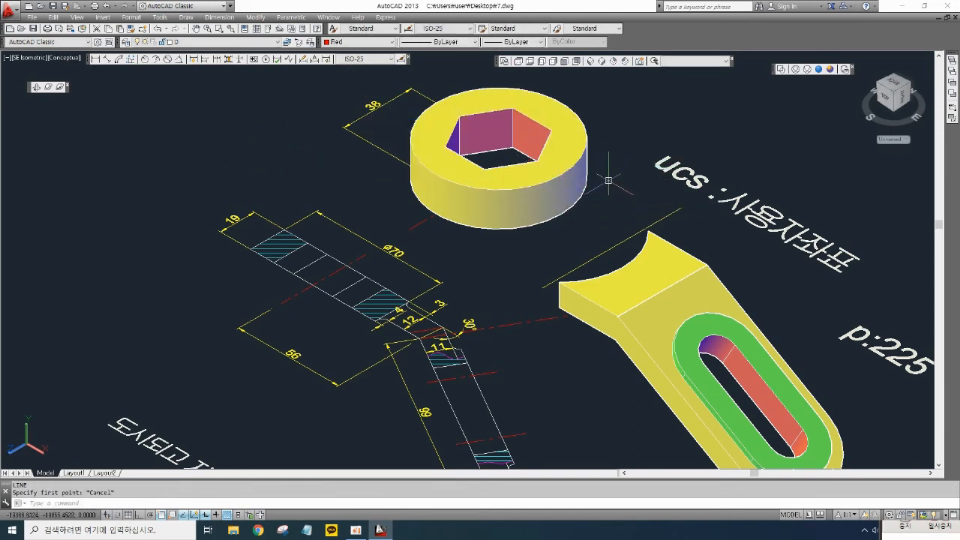
- Switch the viewport visual style to 2D Wireframe
click(783, 69)
scroll(604, 198, up, 2)
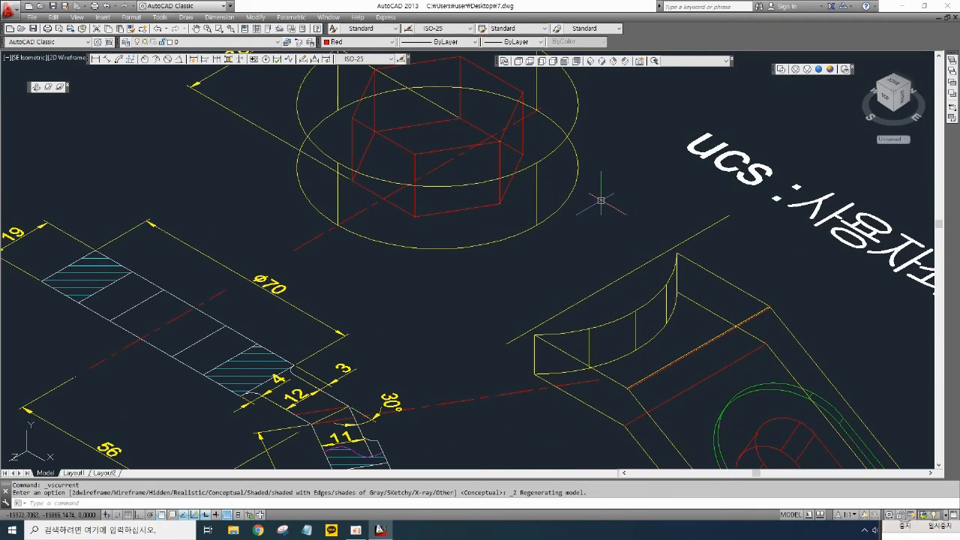
- Draw a short line with Ortho on from below the wrench head toward the arm's curved end
text(l)
key(Return)
click(537, 224)
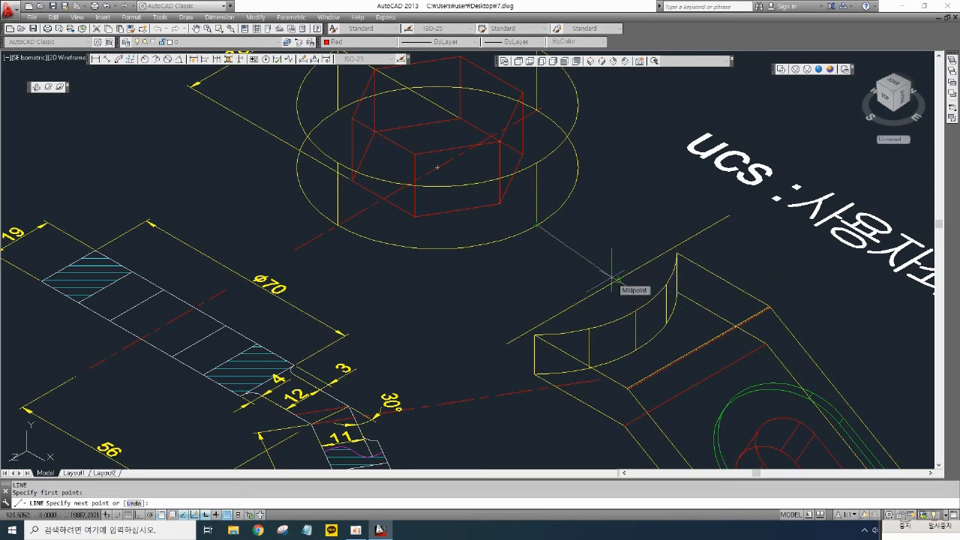
key(F8)
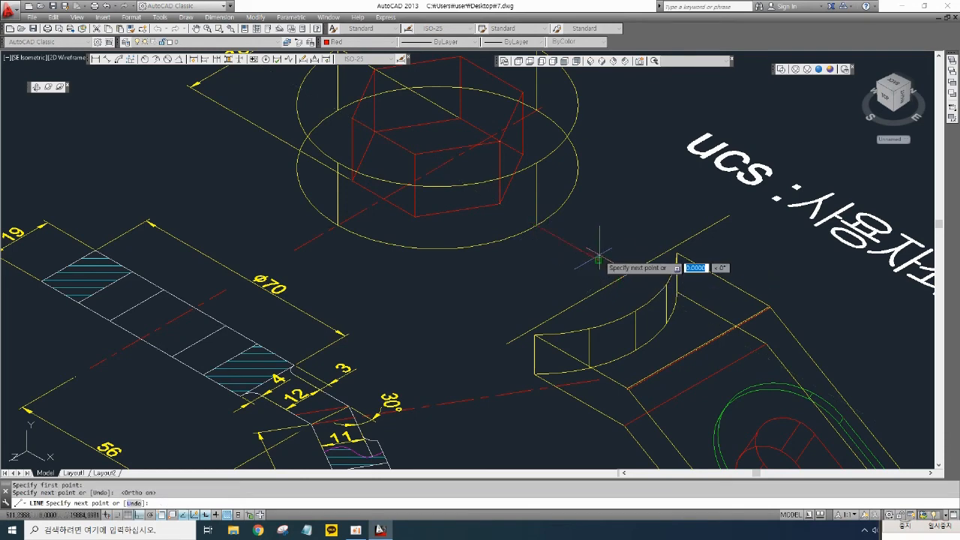
click(599, 259)
key(Return)
middle_drag(575, 219, 606, 230)
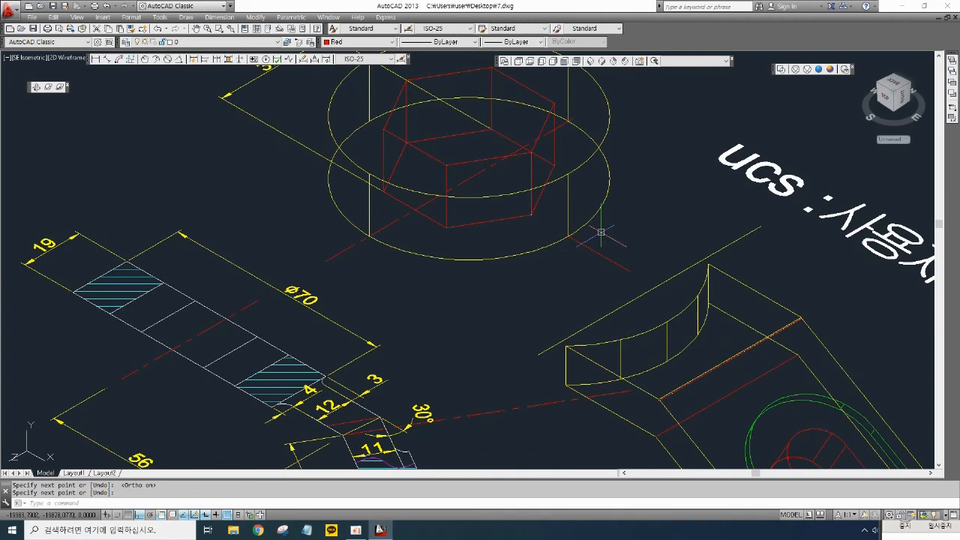
- Offset the short line 4 units toward the wrench head
text(o)
key(Return)
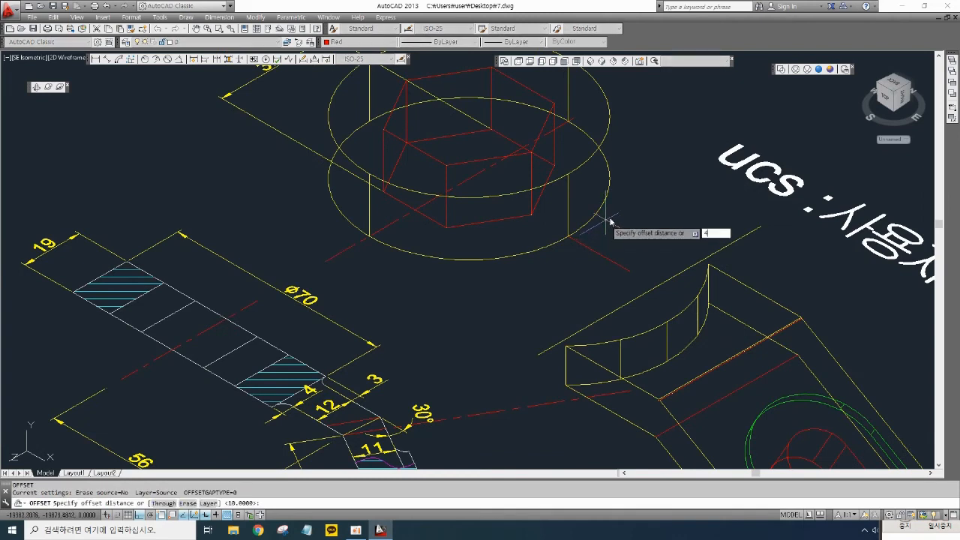
key(Return)
click(592, 248)
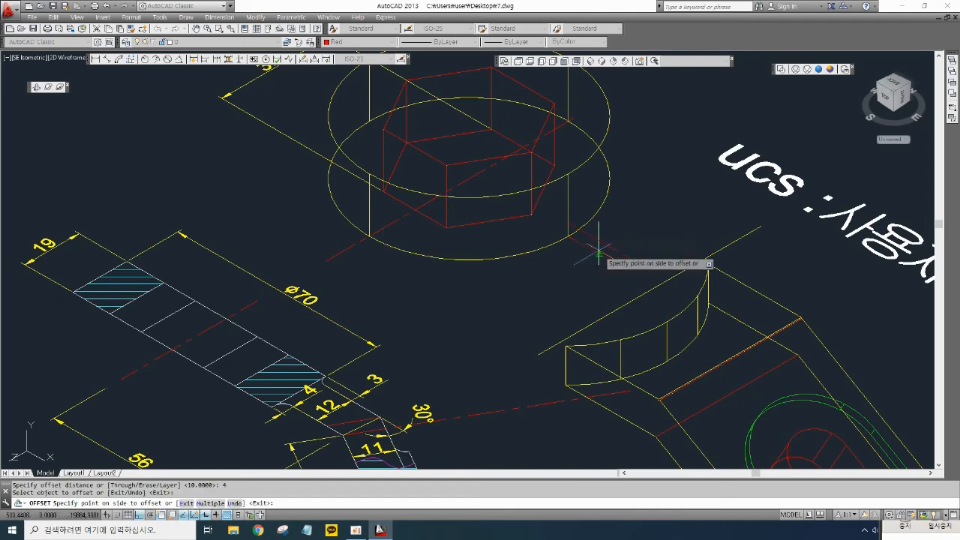
click(635, 163)
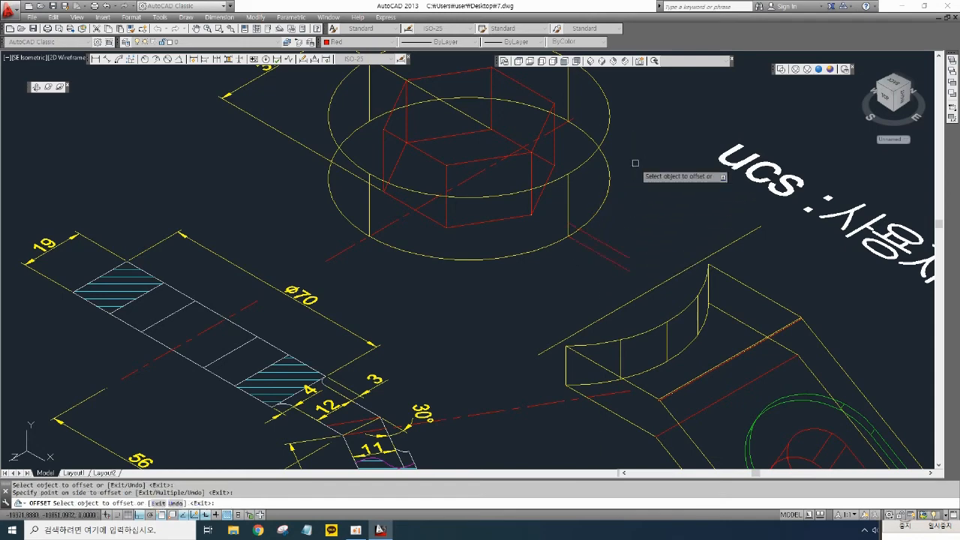
key(Return)
scroll(568, 237, up, 4)
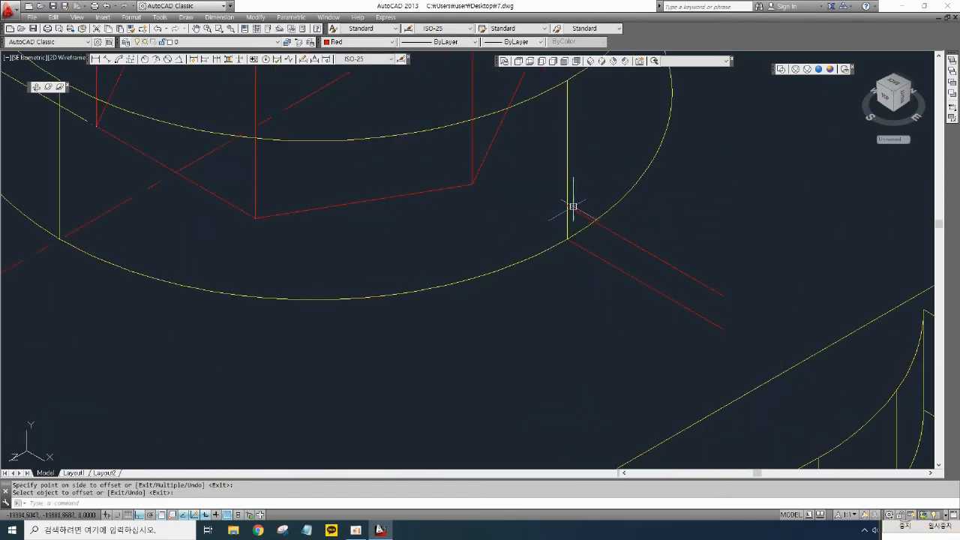
scroll(562, 216, down, 4)
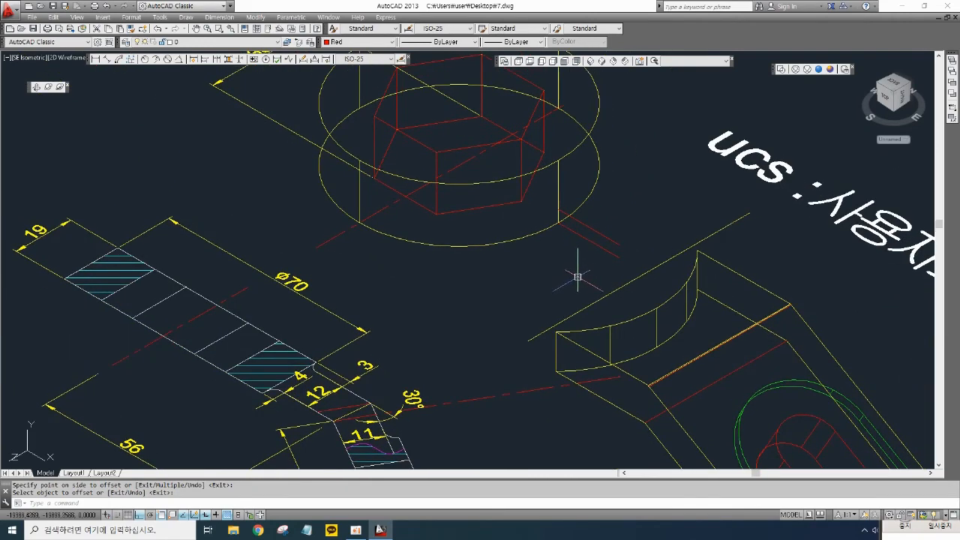
click(612, 224)
click(587, 248)
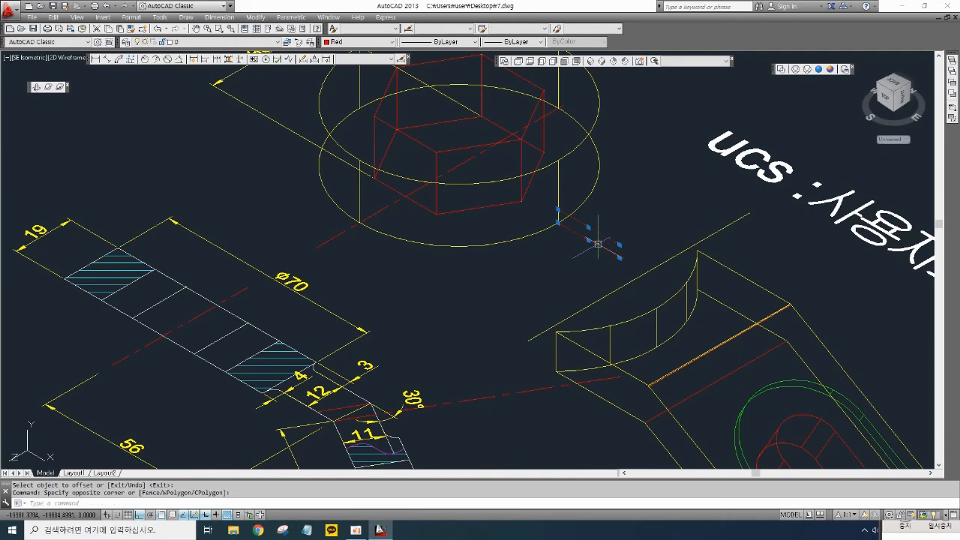
key(Escape)
key(Escape)
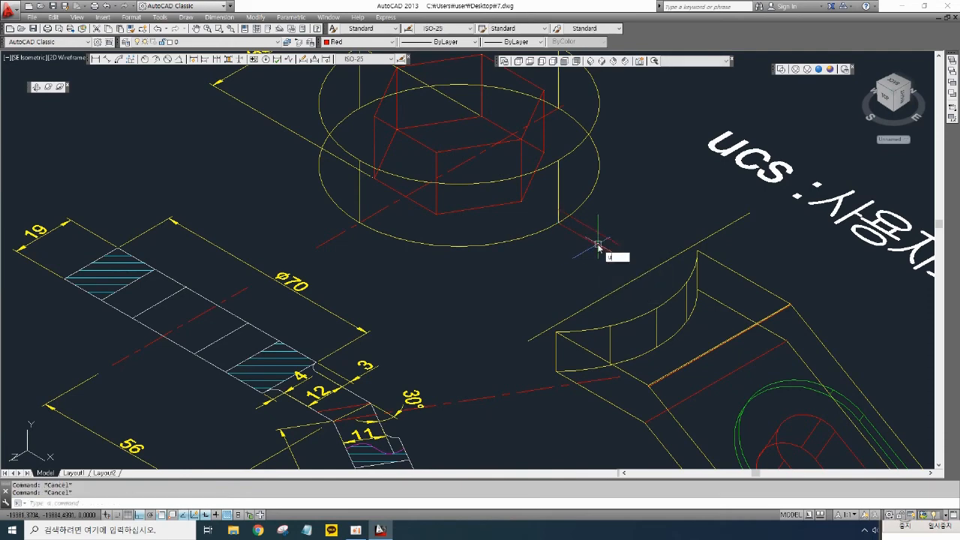
- Undo the offset, the short Ortho line and the preceding change
key(space)
key(space)
key(space)
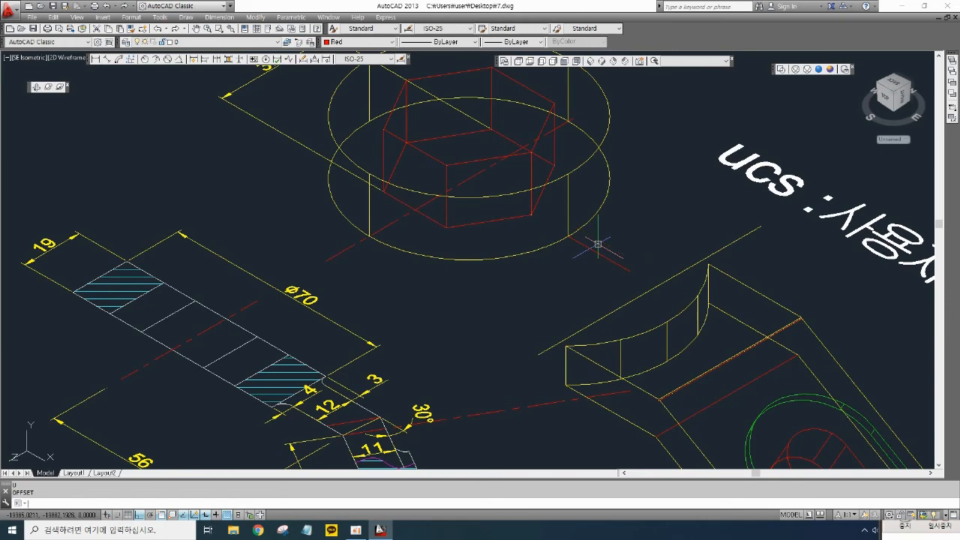
middle_drag(598, 244, 566, 233)
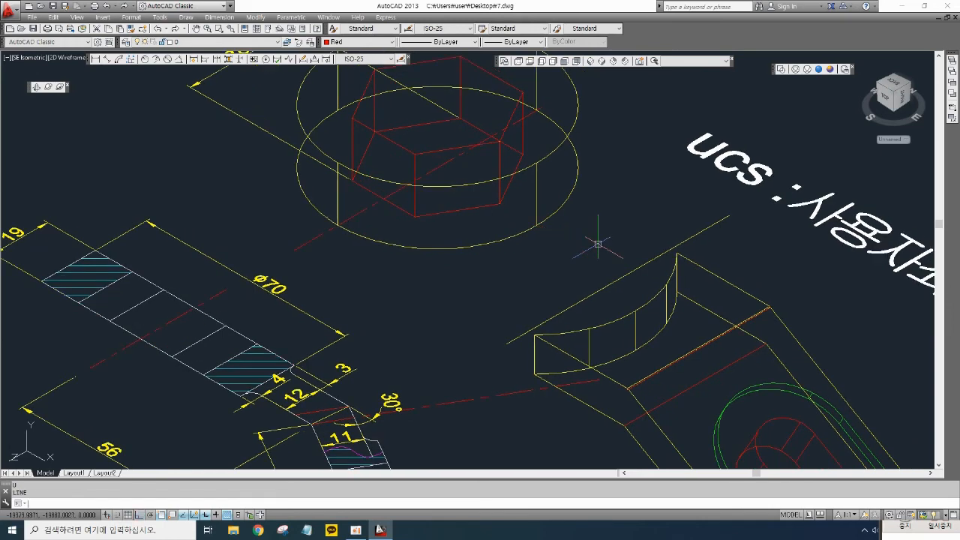
key(space)
key(space)
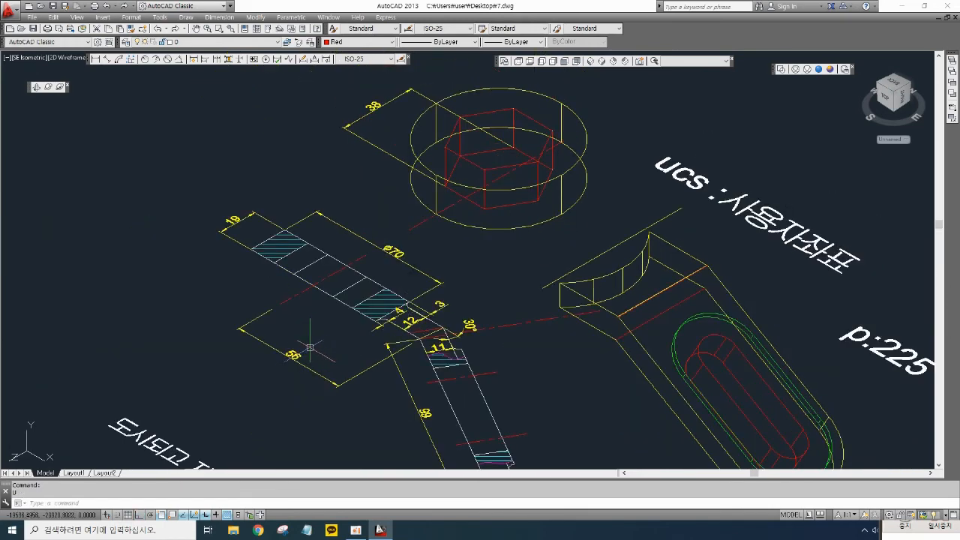
- Reset the UCS to World and rotate it 90 degrees about the X axis
key(Return)
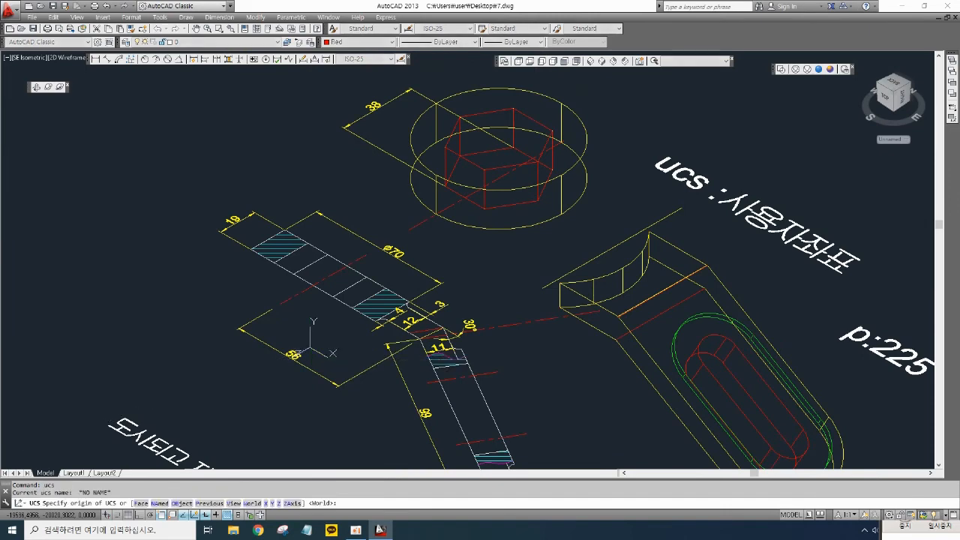
middle_drag(102, 394, 132, 365)
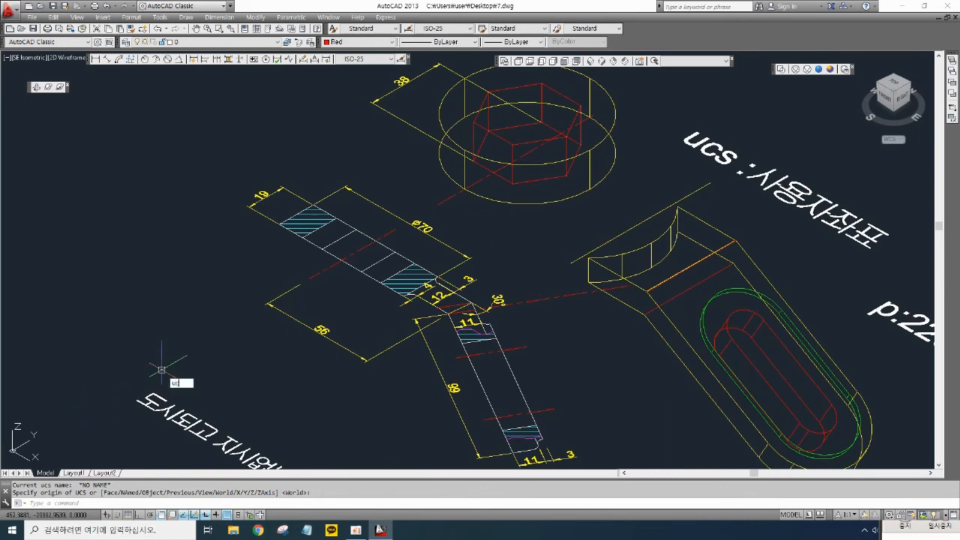
key(Return)
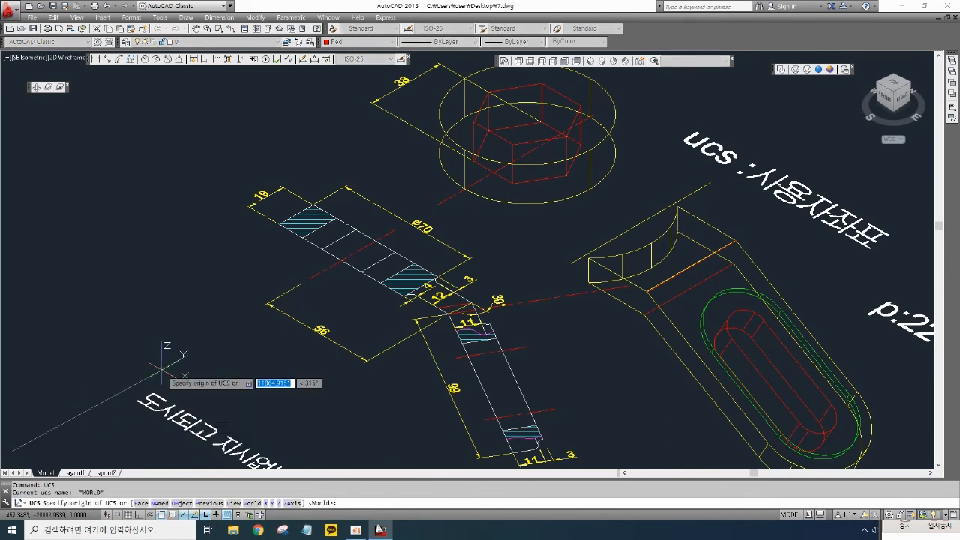
text(x)
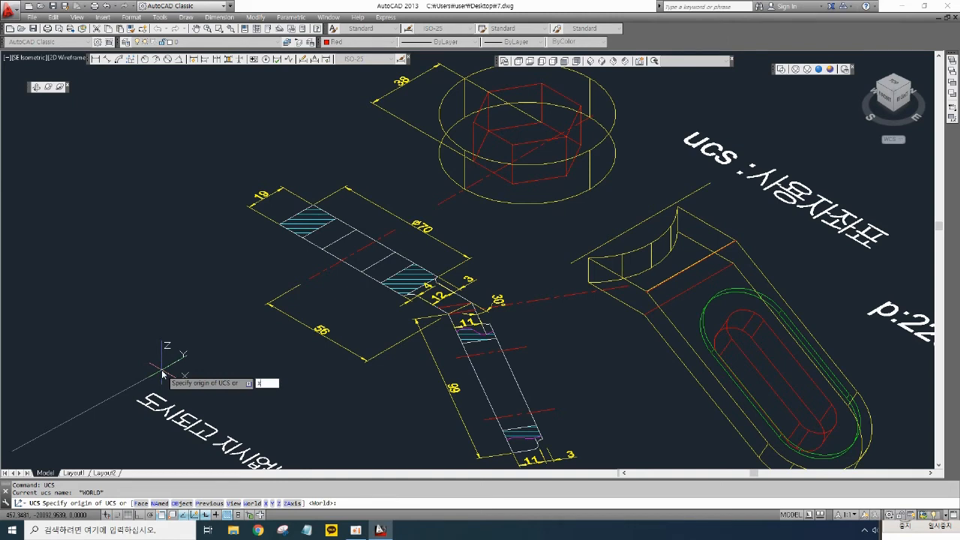
key(Return)
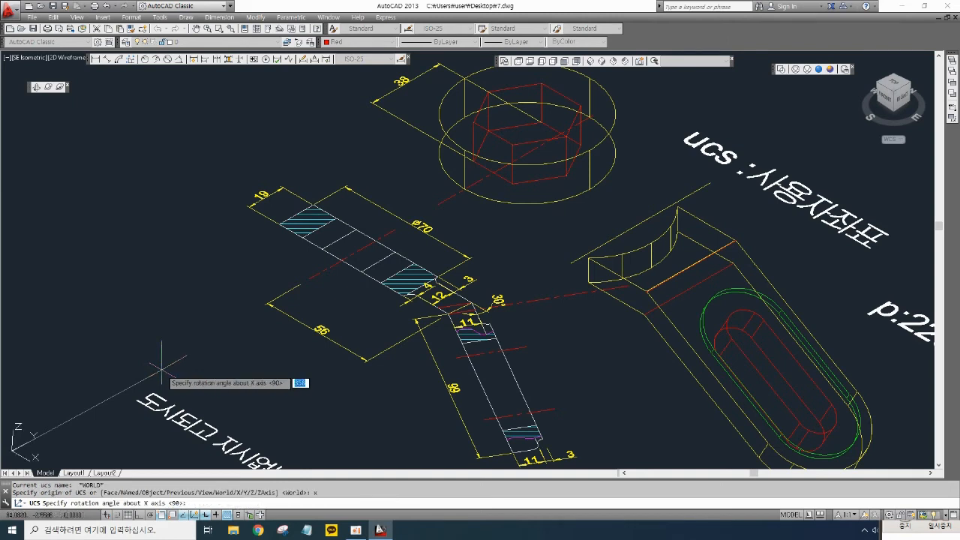
key(Return)
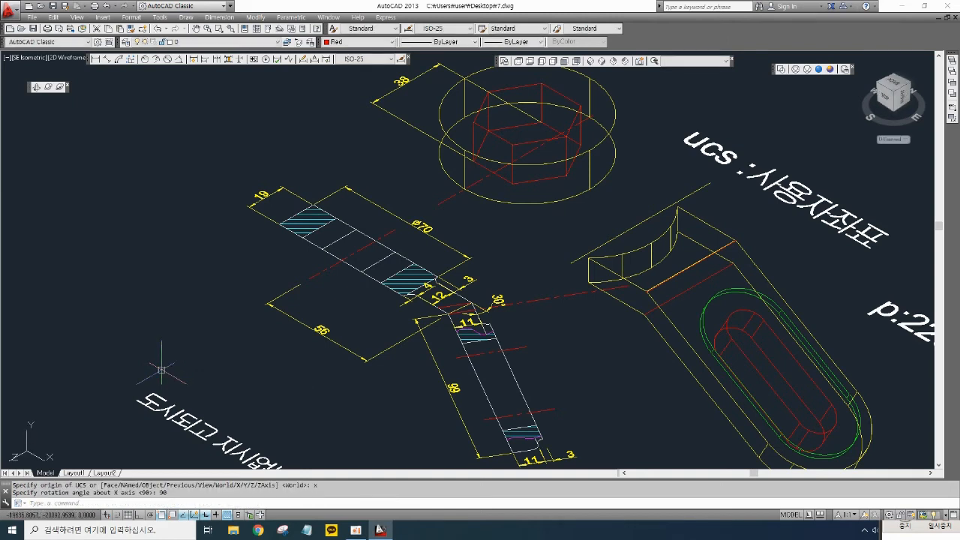
- Add a three-line text note reading UCS, X, 90 left of the arm drawing
middle_drag(289, 300, 343, 295)
text(text)
key(Return)
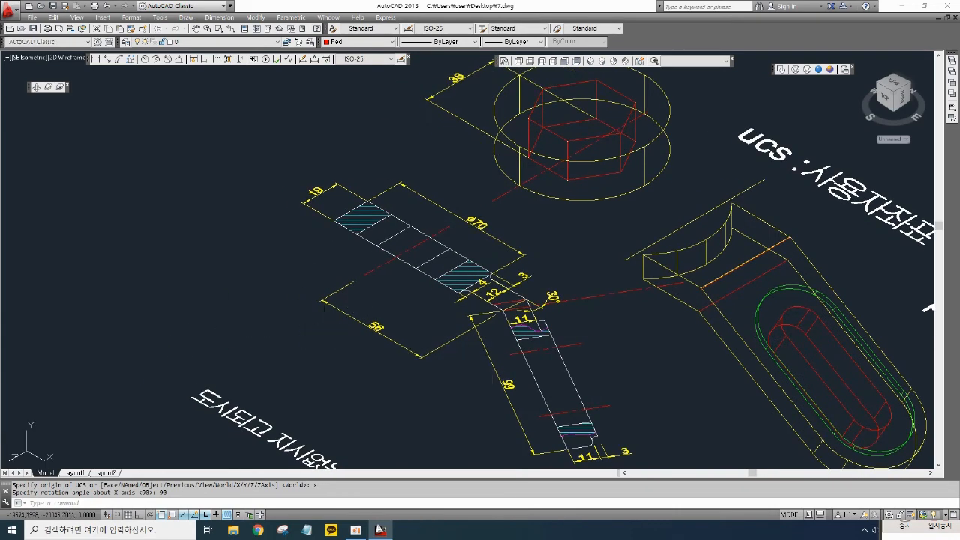
click(240, 264)
key(Return)
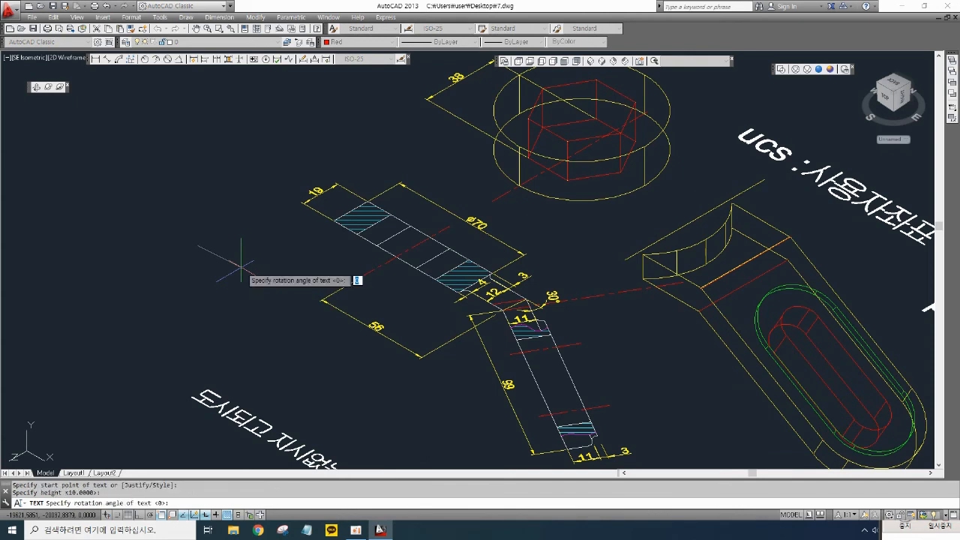
key(Return)
text(UCS)
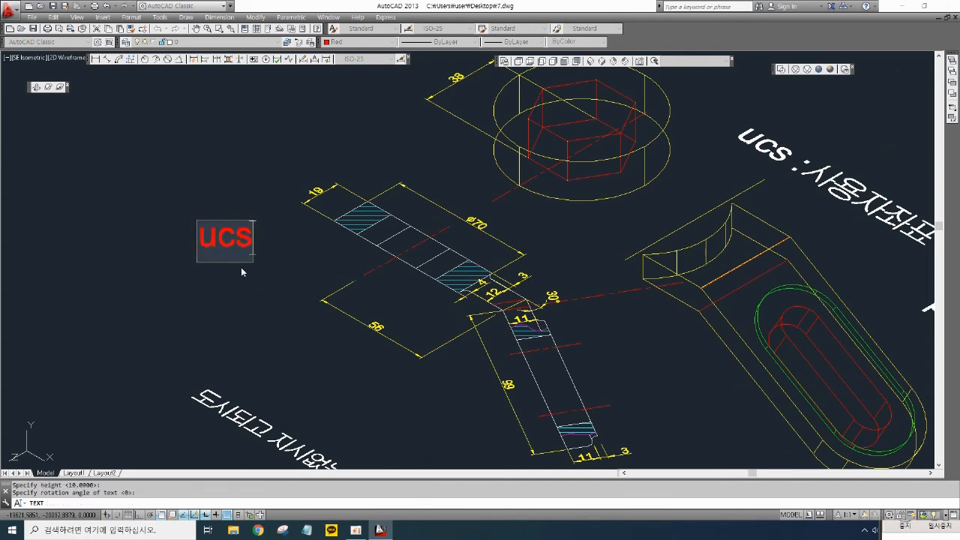
key(Return)
text(X)
key(Return)
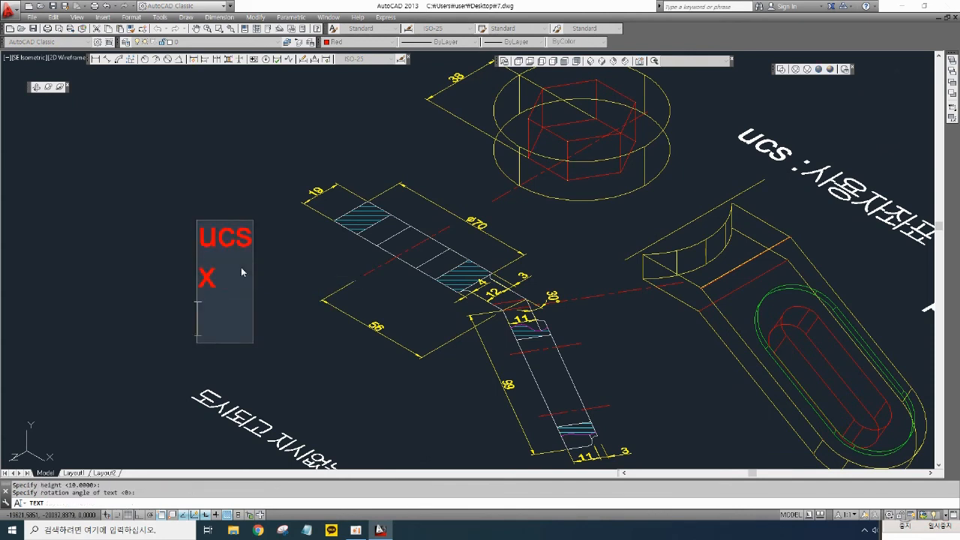
text(90)
key(Return)
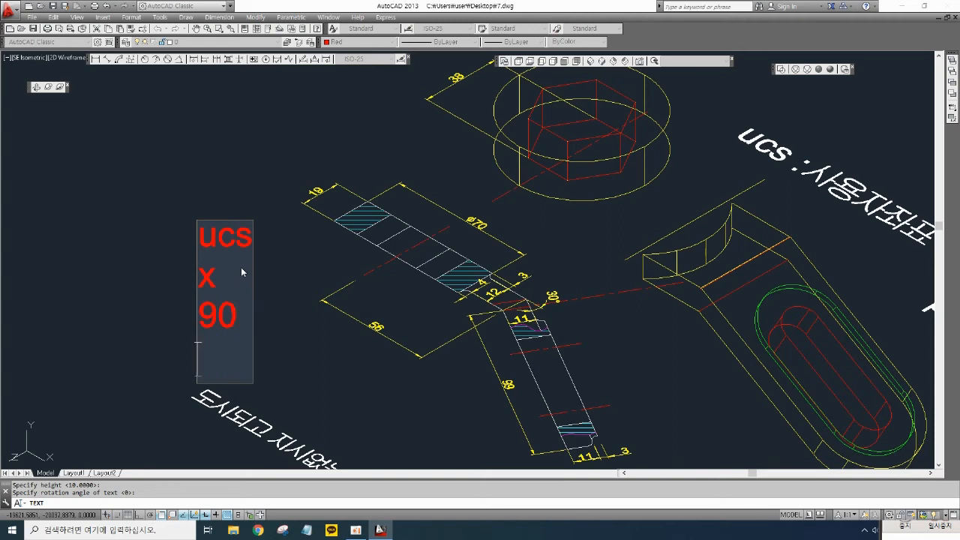
key(Return)
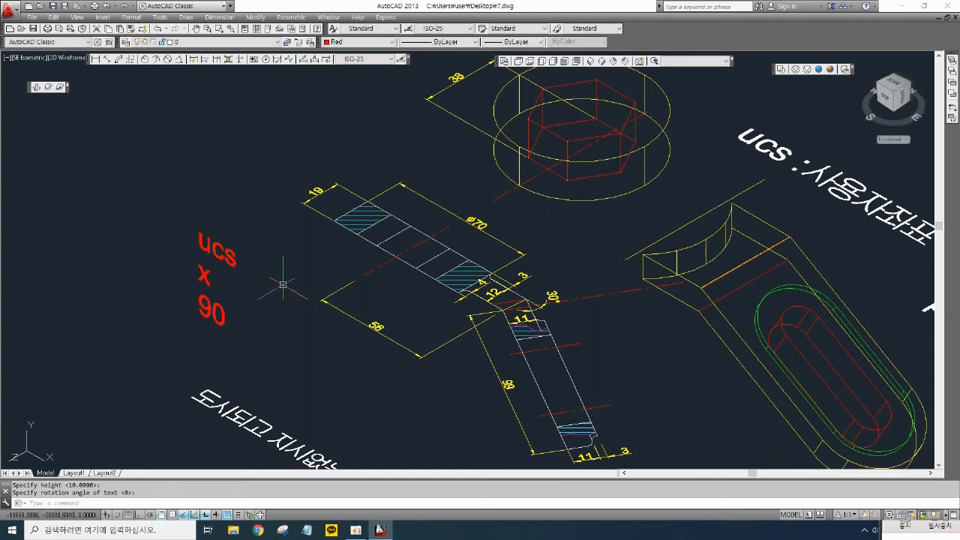
key(Escape)
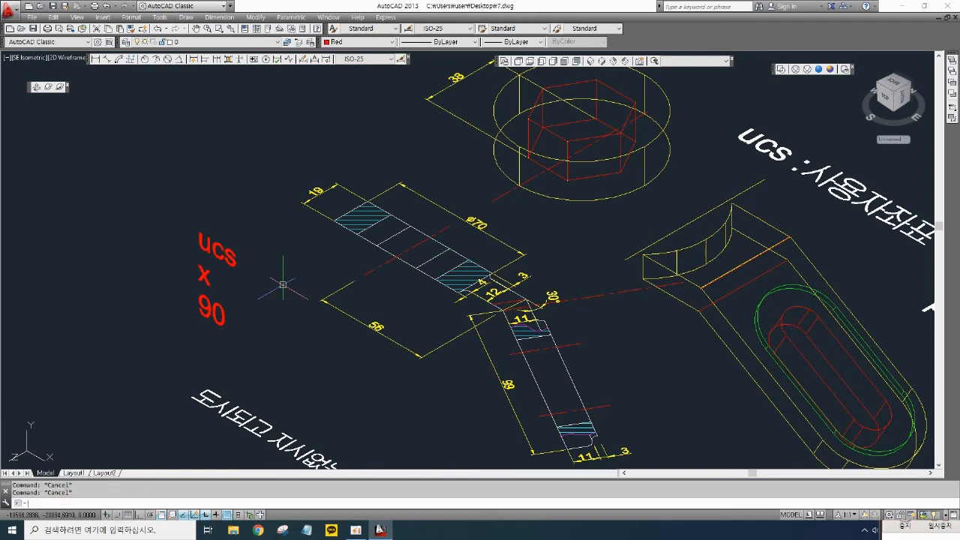
- Rotate the UCS 90 degrees about its X axis
text(ucs)
key(Return)
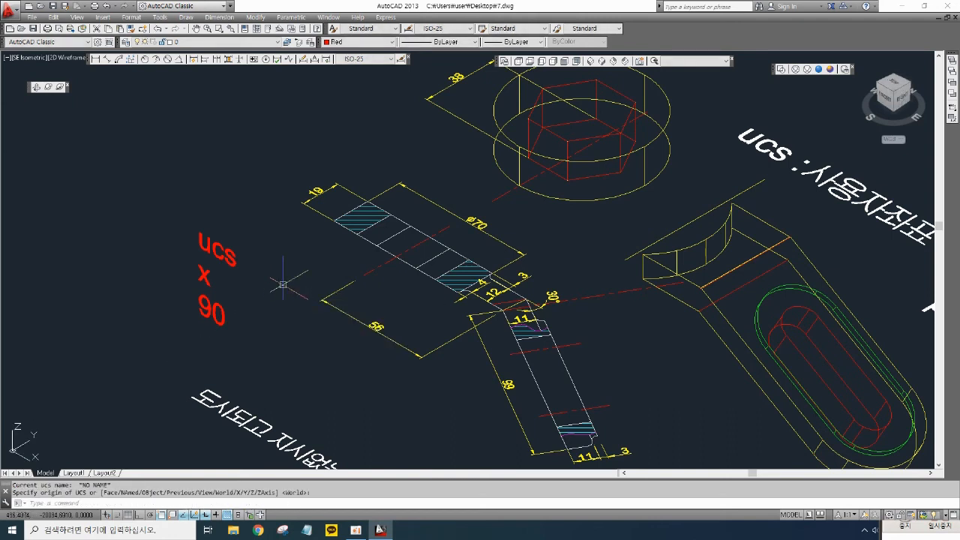
key(Escape)
key(Escape)
key(Escape)
text(uc)
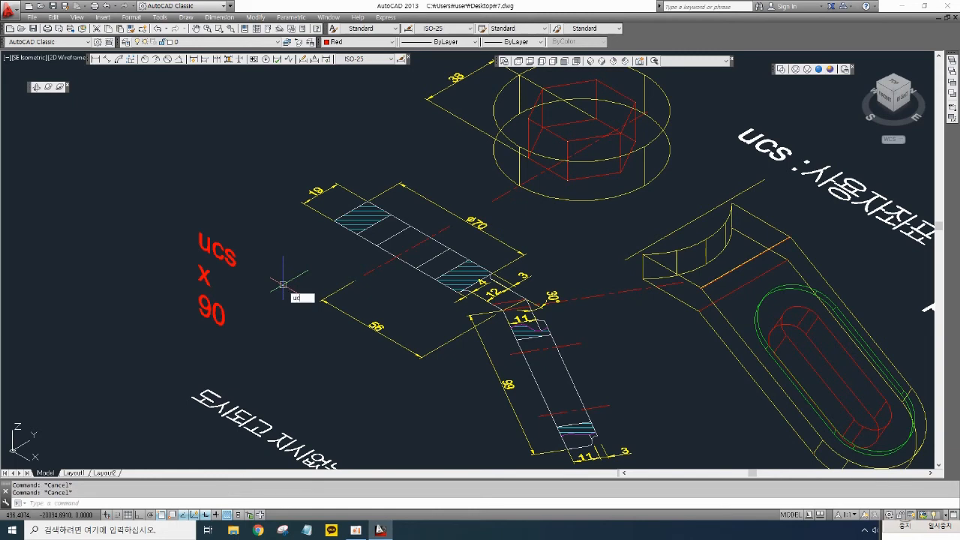
text(s)
key(Return)
text(x)
key(Return)
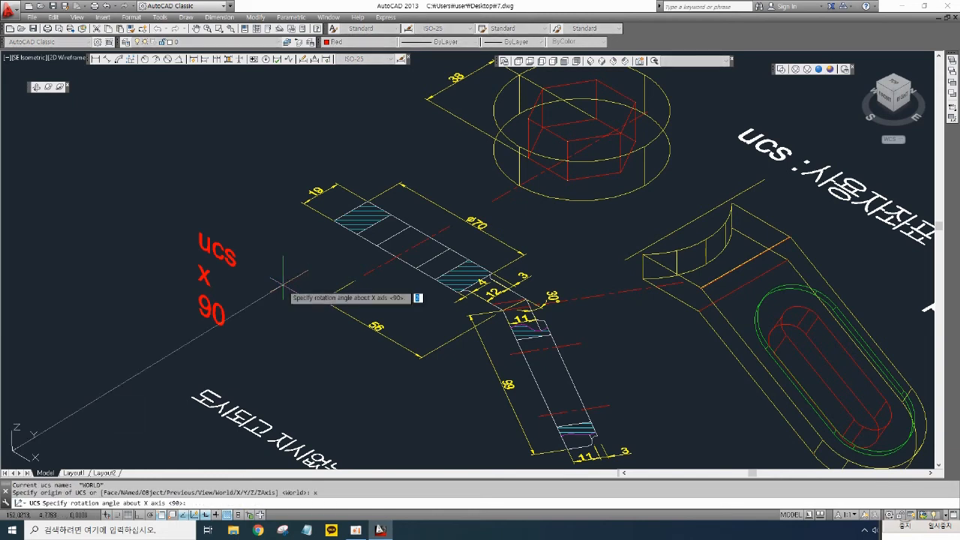
text(90)
key(Return)
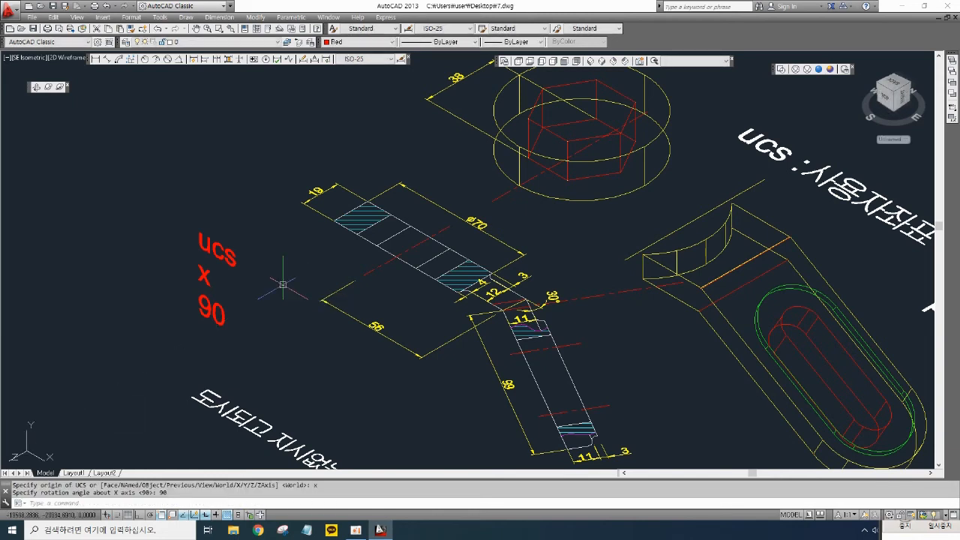
- Draw a line with Ortho on from near the wrench head toward the arm
middle_drag(623, 259, 607, 281)
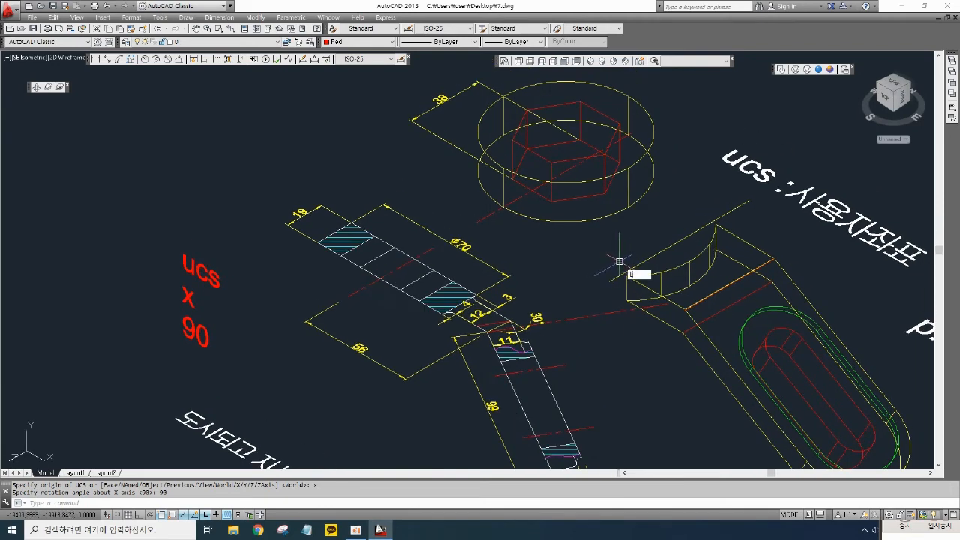
text(l)
key(Return)
click(628, 205)
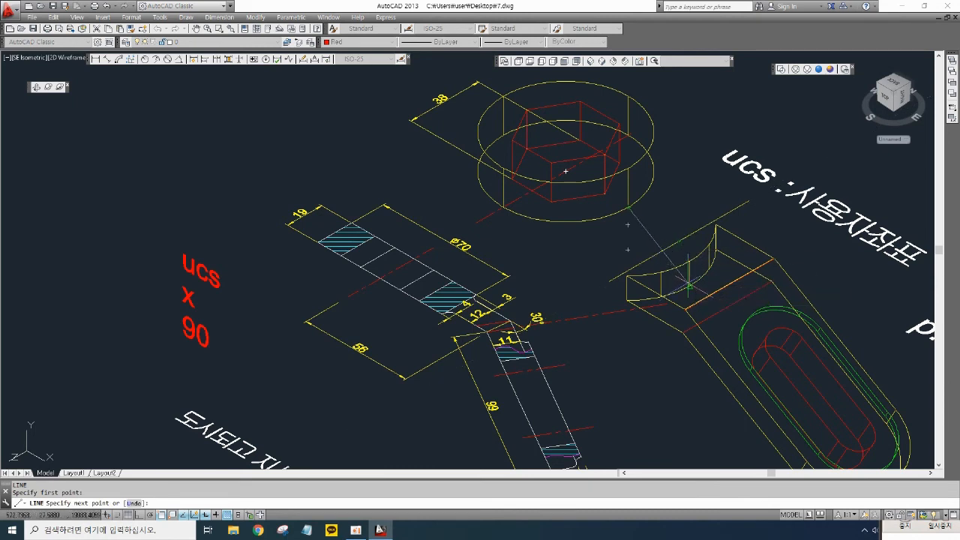
key(F8)
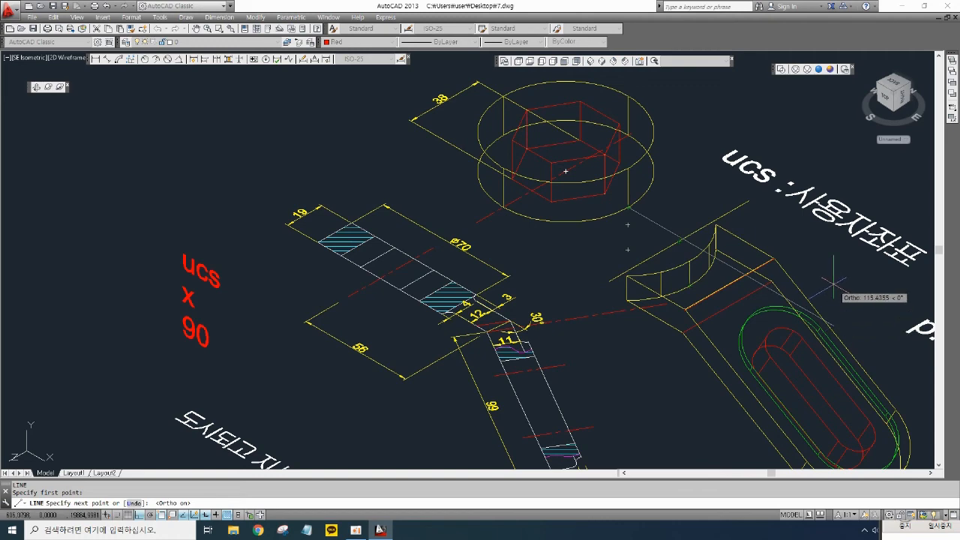
click(834, 321)
key(Return)
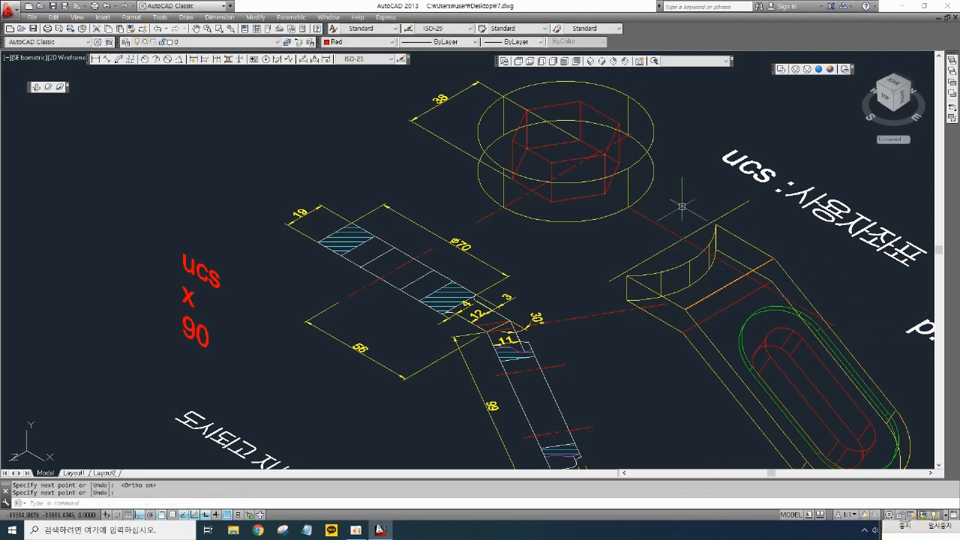
- Offset the new line 4 units toward the wrench head
mouse_move(677, 215)
middle_down()
mouse_move(653, 239)
mouse_move(667, 229)
middle_up()
scroll(653, 238, up, 2)
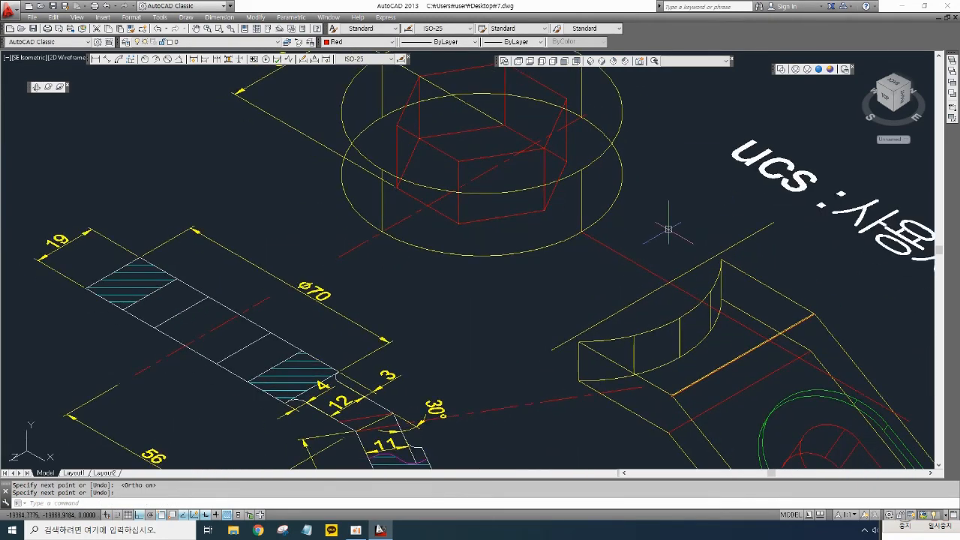
text(o)
key(Return)
text(4)
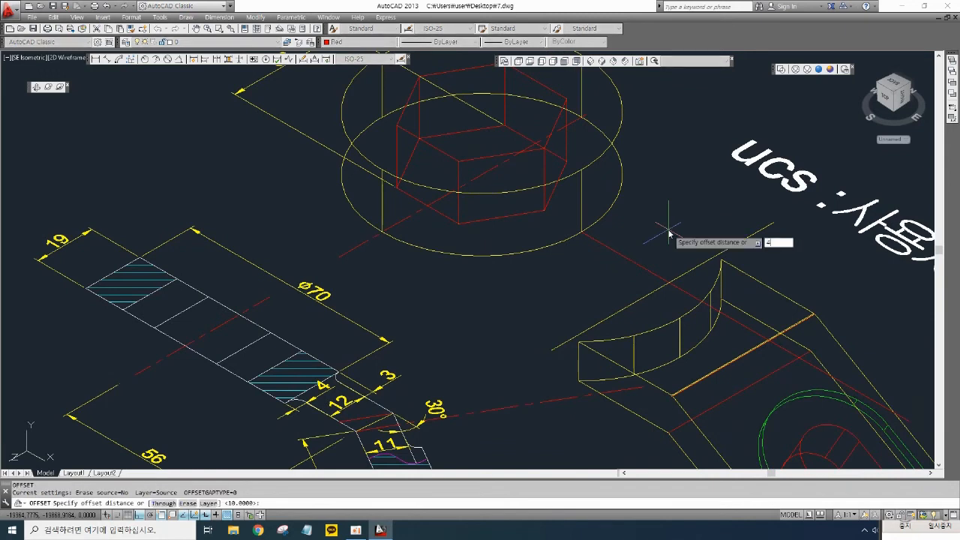
key(Return)
click(638, 264)
click(650, 202)
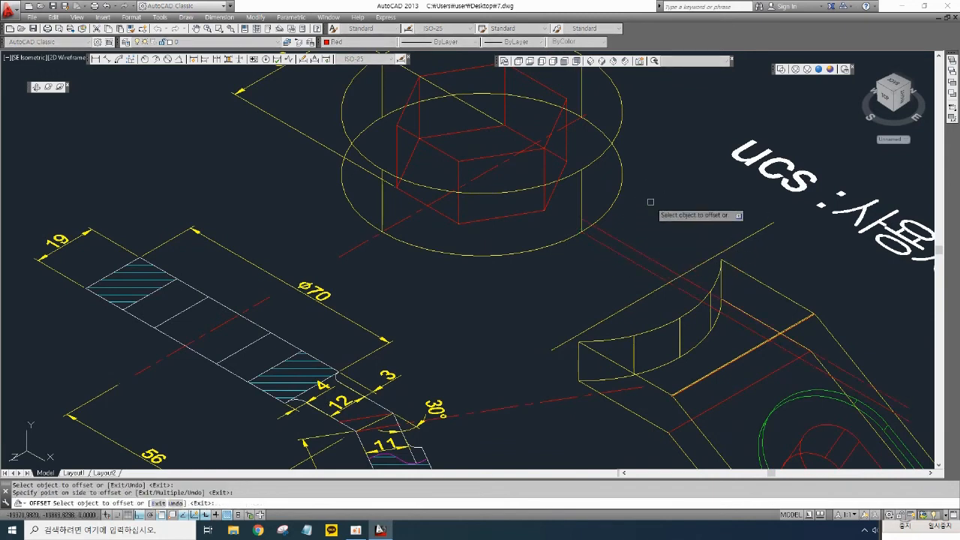
key(Return)
middle_drag(591, 293, 592, 275)
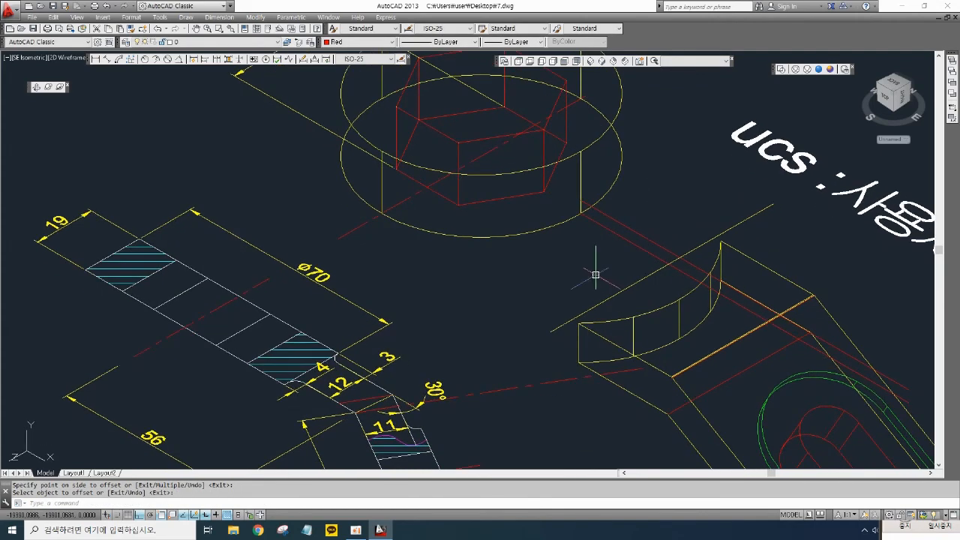
- Try to move the arm solid onto the wrench head
text(m)
key(Return)
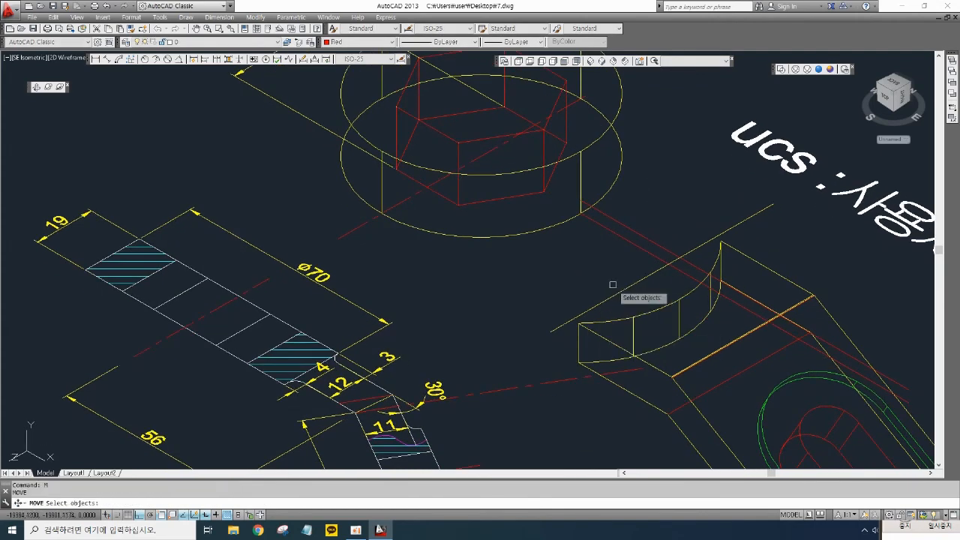
click(684, 330)
click(685, 333)
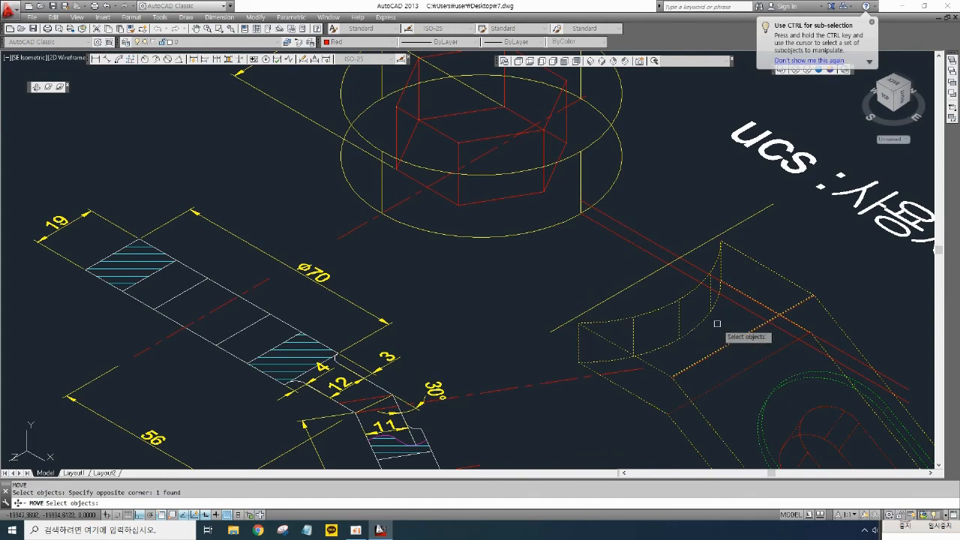
key(Return)
click(668, 333)
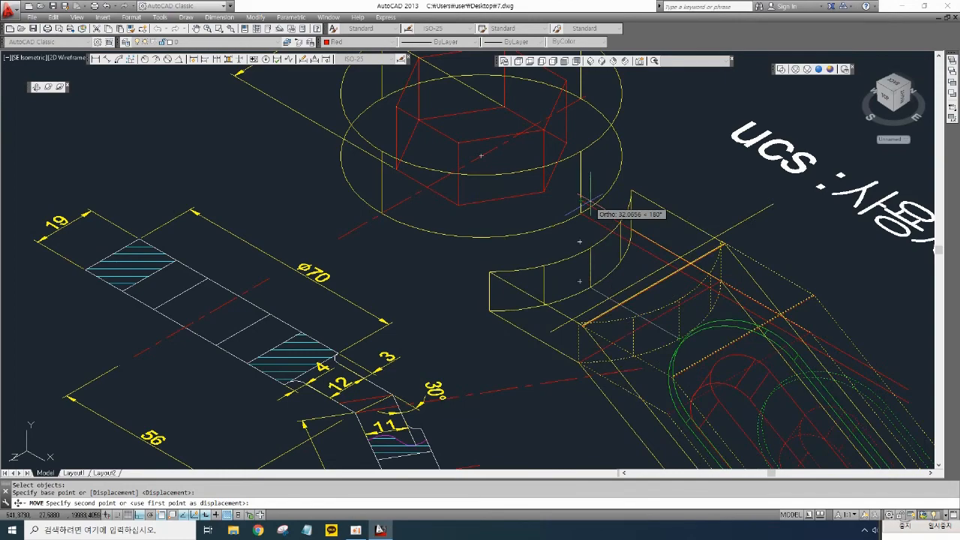
key(F8)
key(F8)
key(F8)
key(F8)
key(F8)
key(F8)
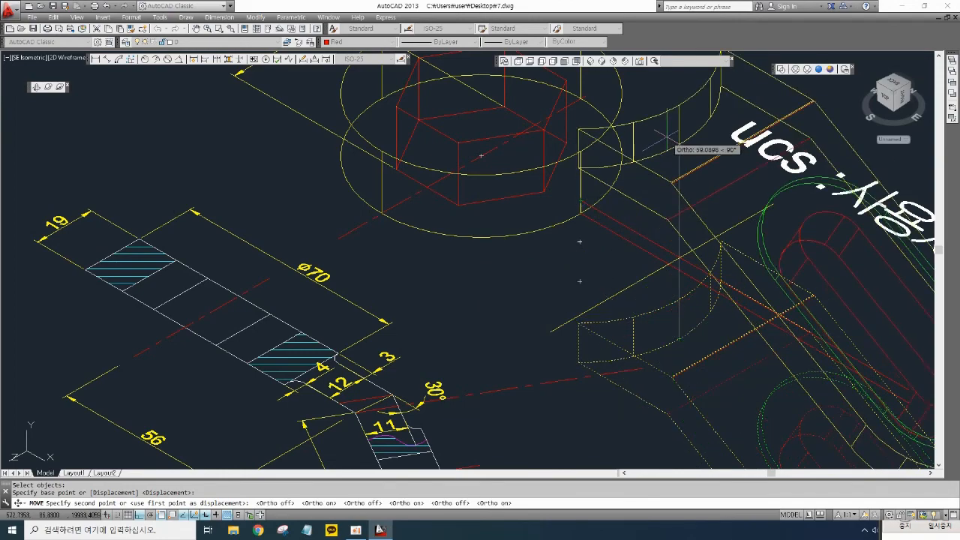
click(580, 201)
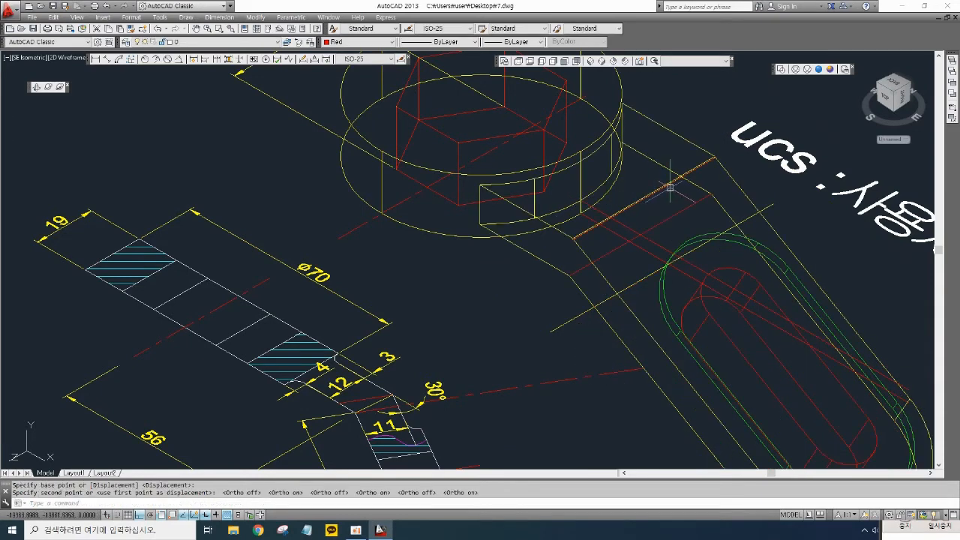
- Preview the model in Conceptual style and undo the arm move
click(830, 69)
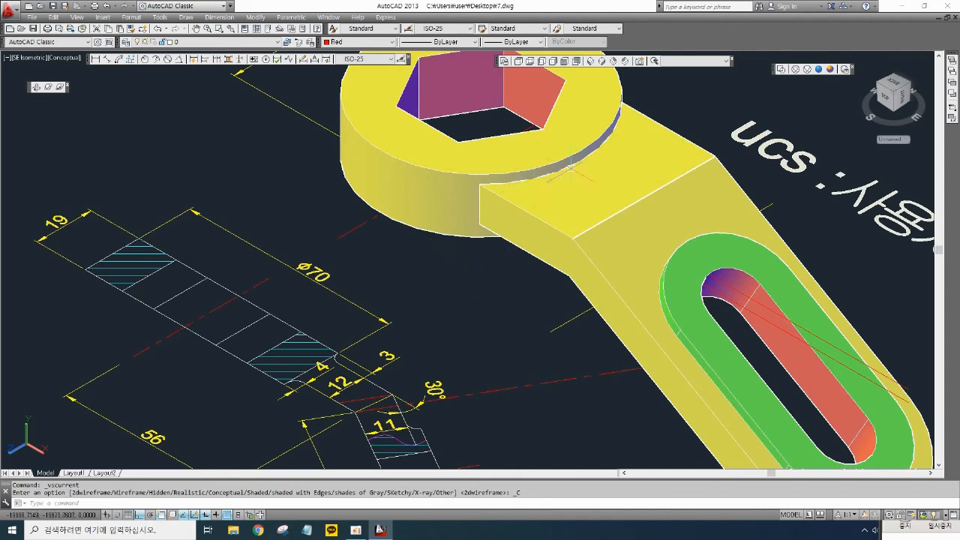
text(u)
key(Return)
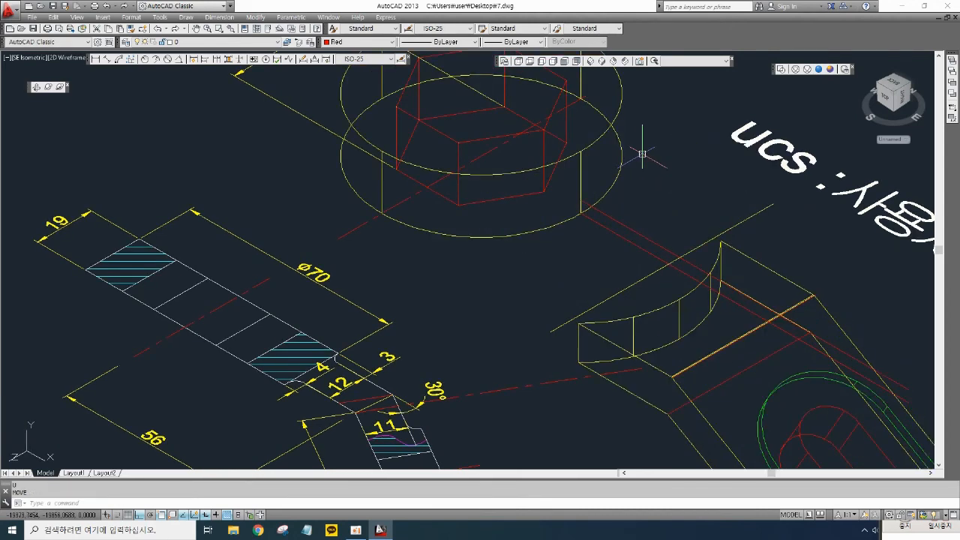
- Erase a construction line between the wrench head and the arm
middle_drag(642, 153, 642, 172)
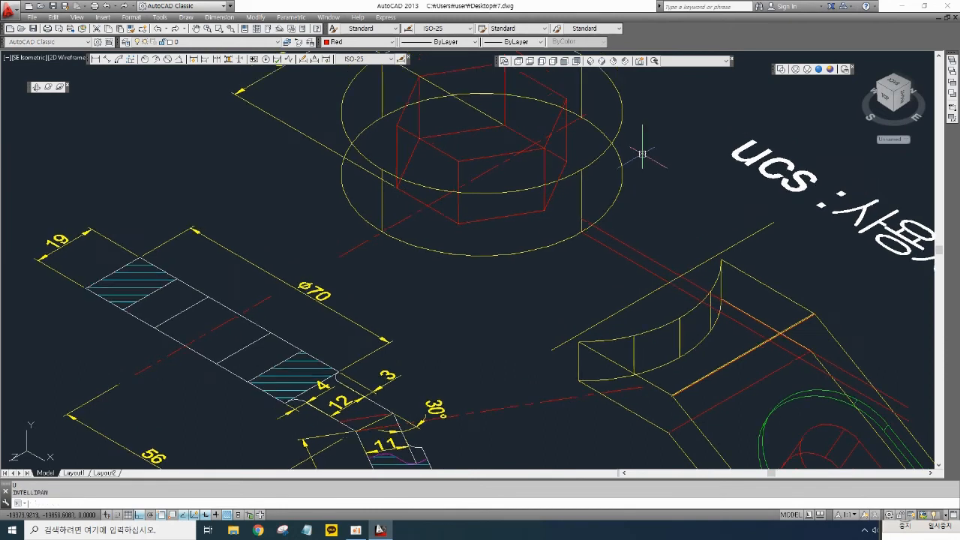
key(Return)
key(Return)
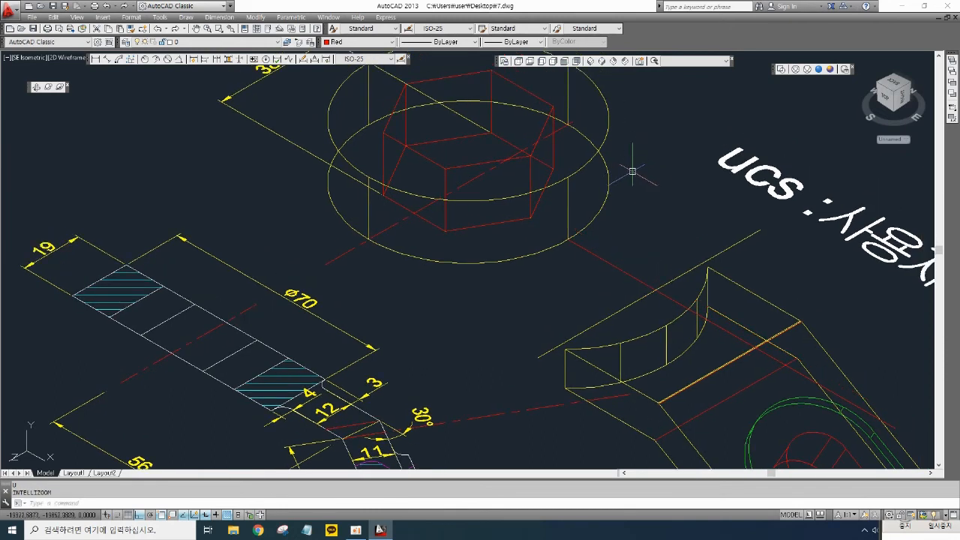
key(Escape)
key(Escape)
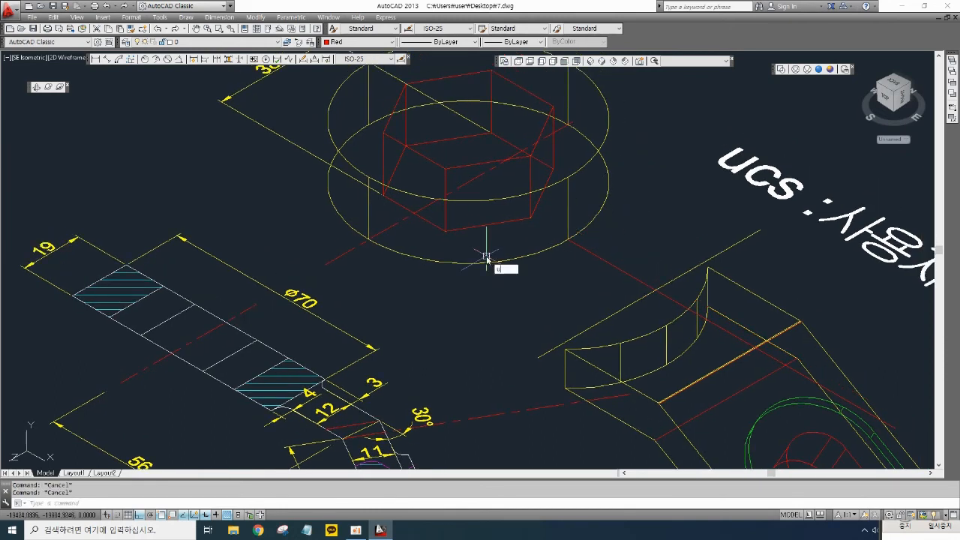
key(Return)
key(Return)
key(Escape)
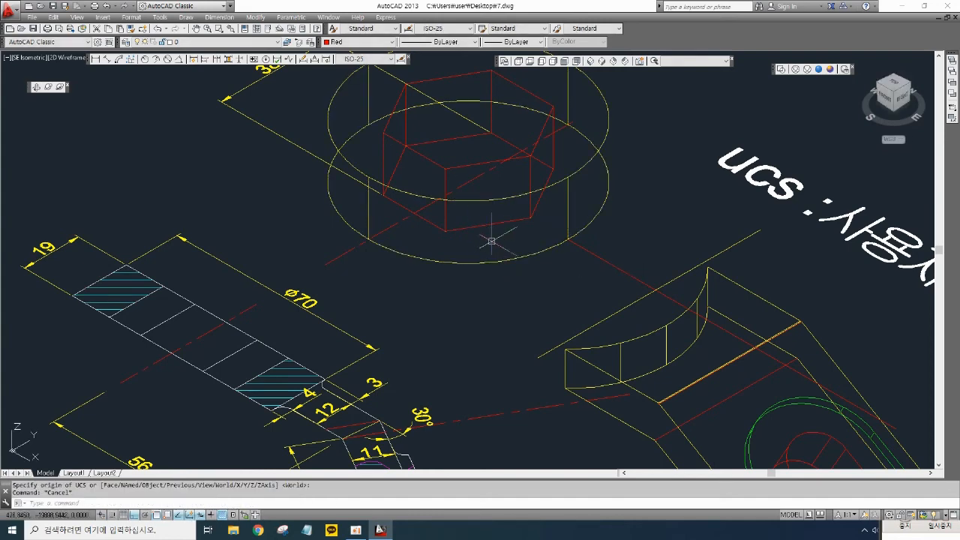
click(594, 274)
key(Delete)
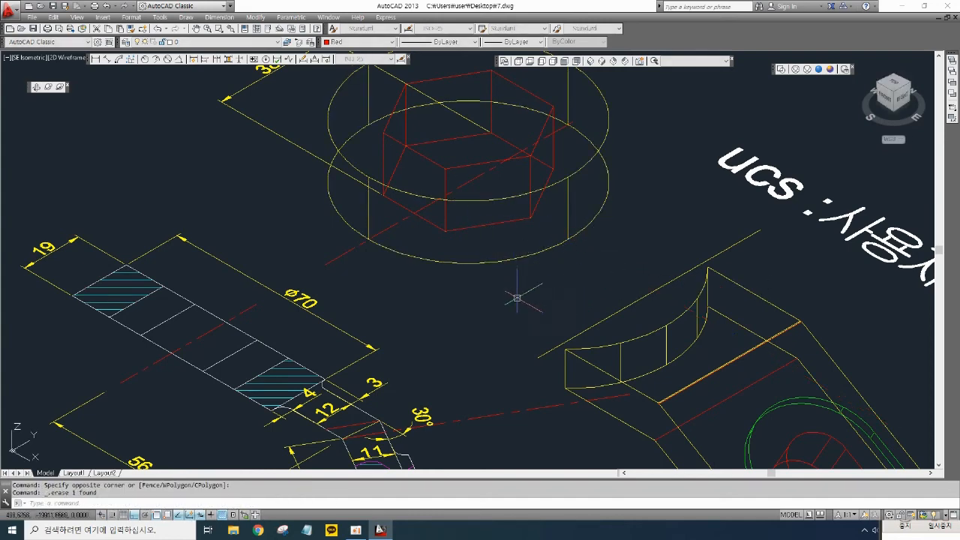
- Rotate the UCS 90 degrees about the X axis again
mouse_move(515, 293)
middle_down()
mouse_move(540, 273)
mouse_move(715, 296)
middle_up()
middle_drag(286, 353, 99, 322)
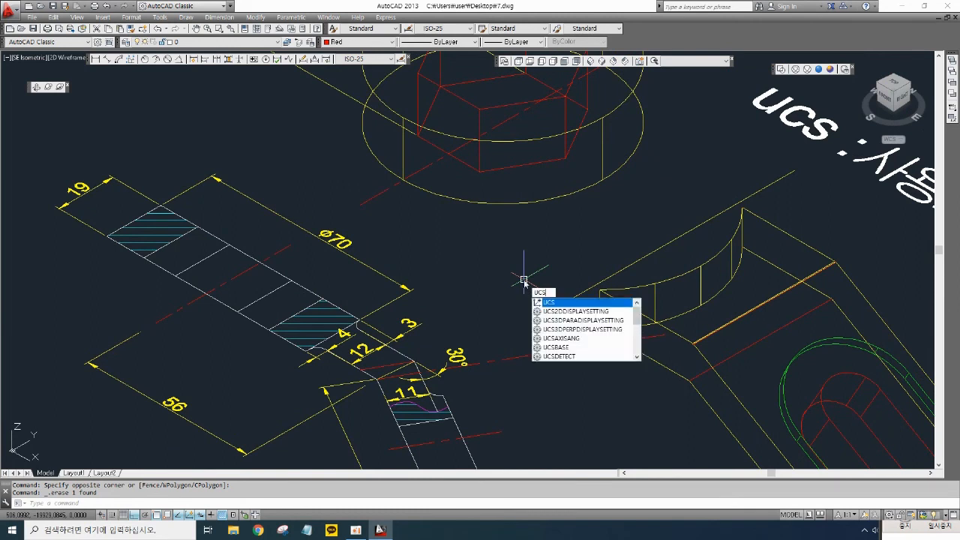
key(Return)
text(x)
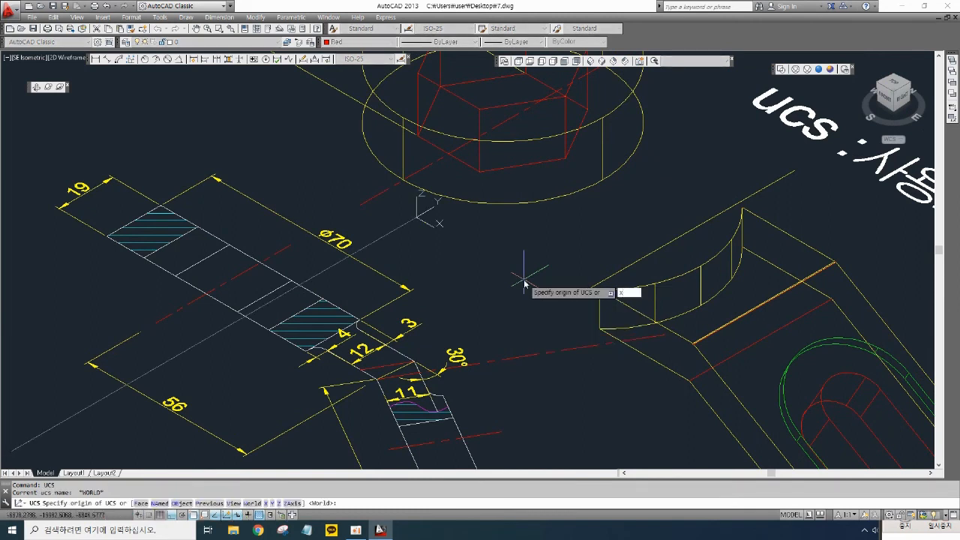
key(Return)
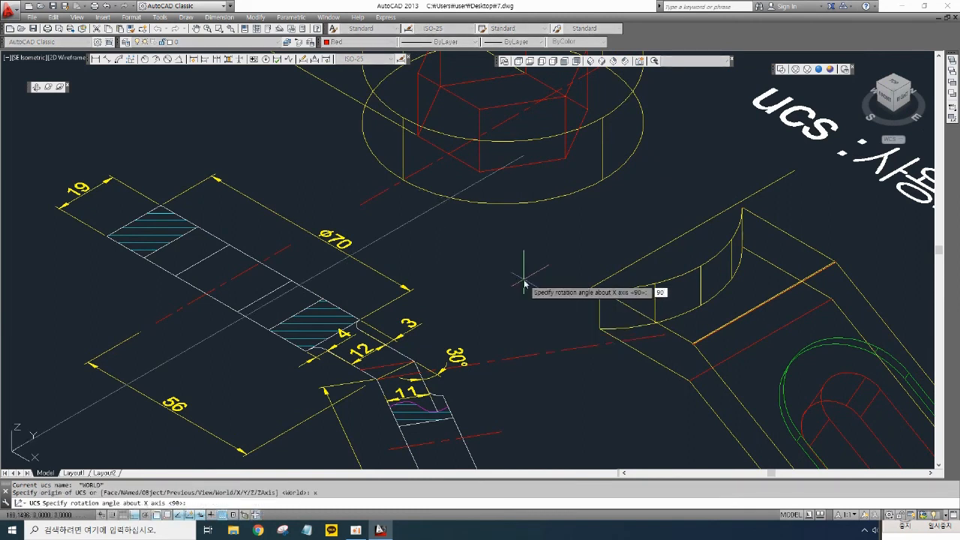
key(Return)
- Draw a line from the wrench head circle's quadrant toward the arm with Ortho on
mouse_move(562, 235)
middle_down()
mouse_move(542, 263)
mouse_move(532, 260)
middle_up()
text(l)
key(Return)
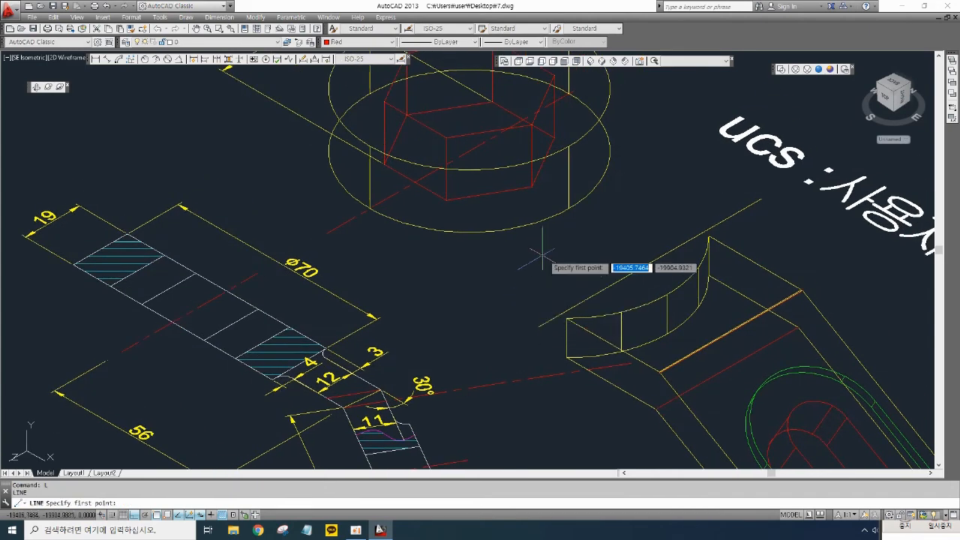
click(568, 209)
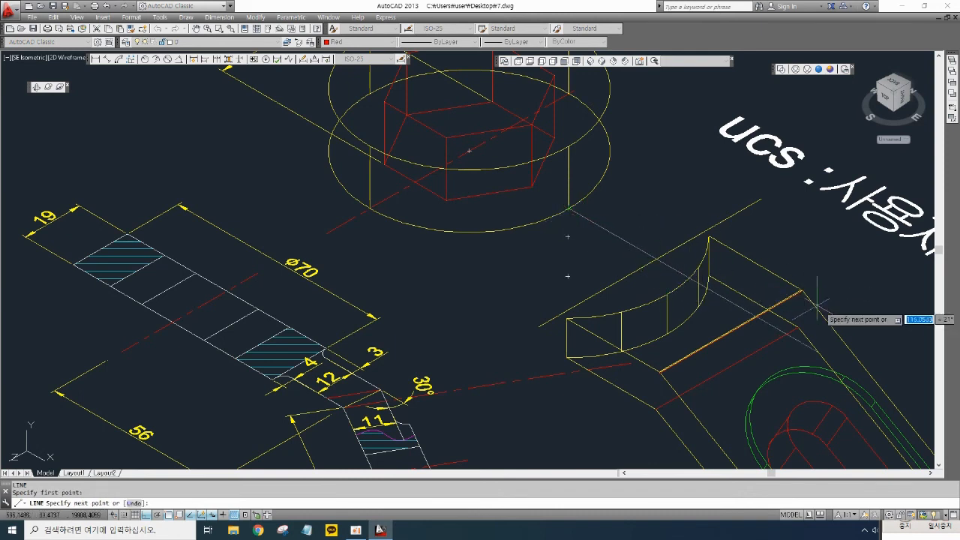
click(888, 329)
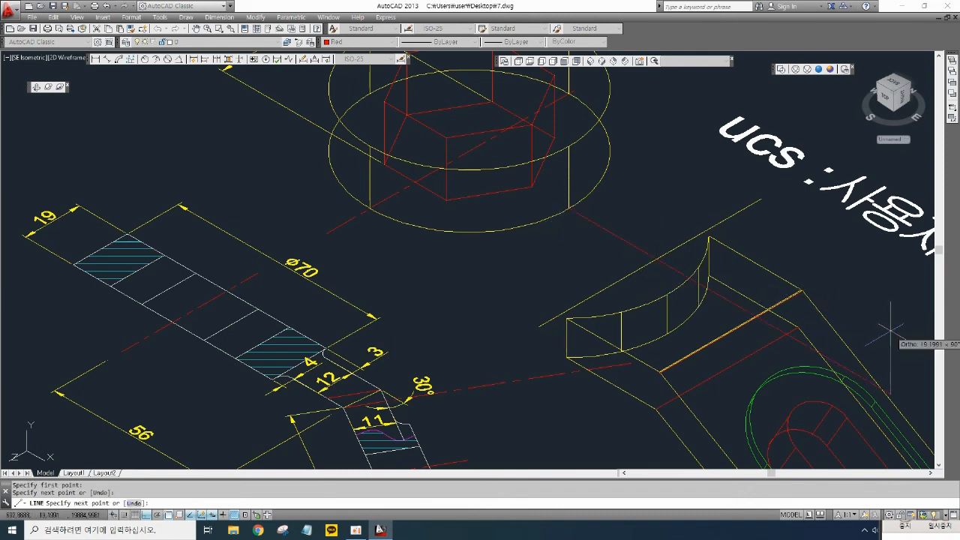
key(Return)
- Offset the new line 4 units toward the wrench head
middle_drag(567, 268, 559, 281)
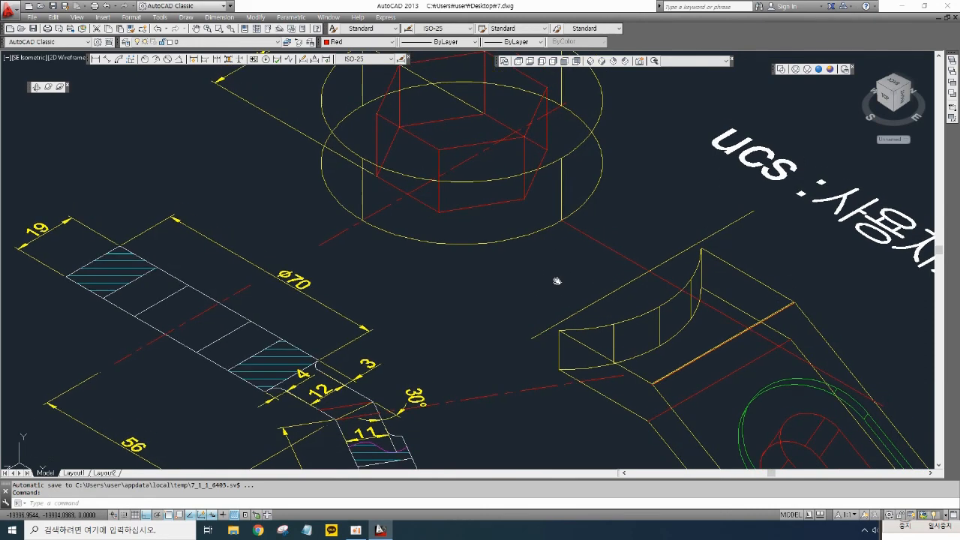
text(c)
key(Return)
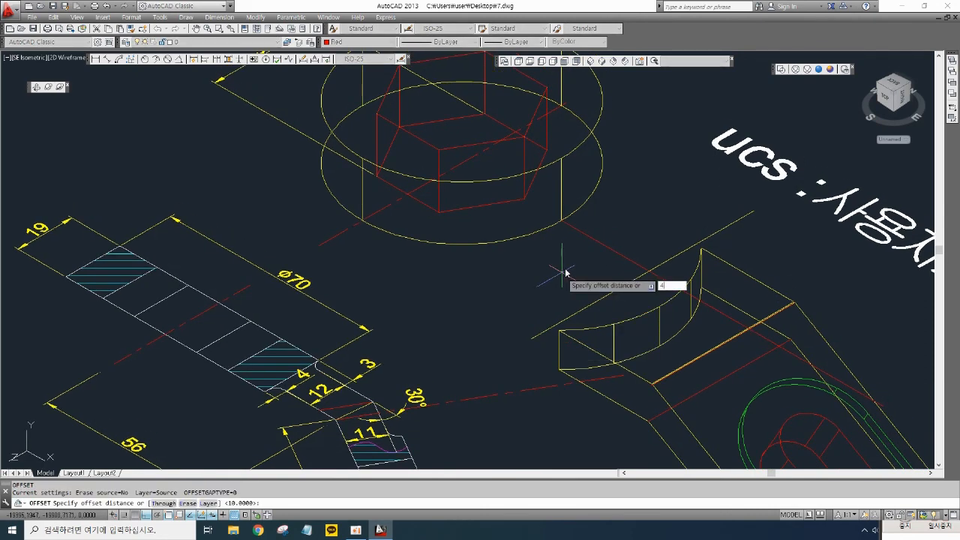
key(Return)
click(592, 240)
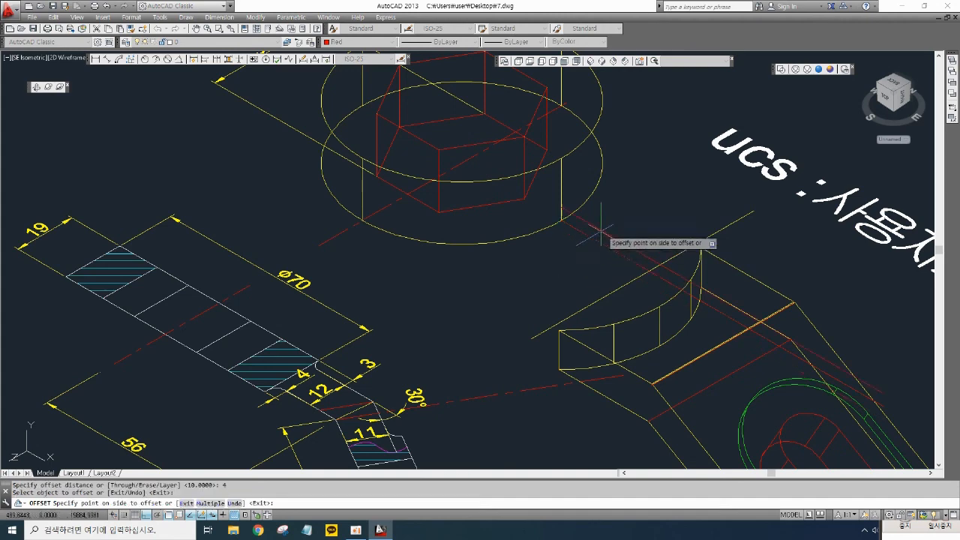
click(629, 185)
key(Return)
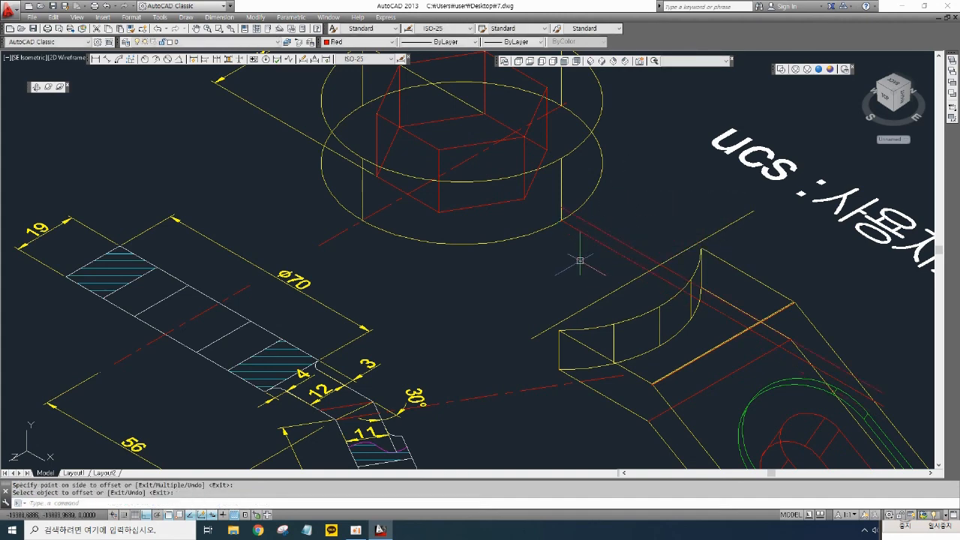
- Move the arm solid so its end meets the wrench head
middle_drag(569, 264, 532, 264)
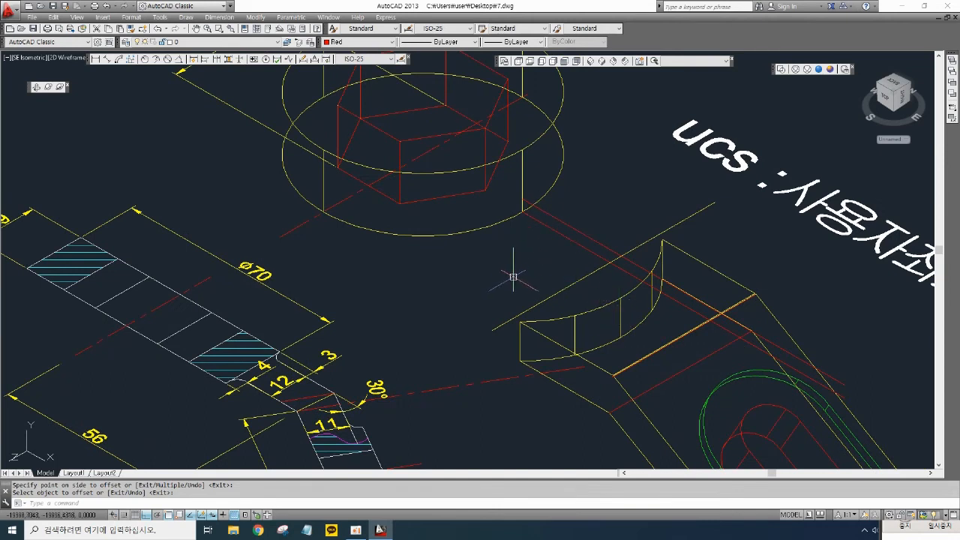
text(m)
key(Return)
click(616, 339)
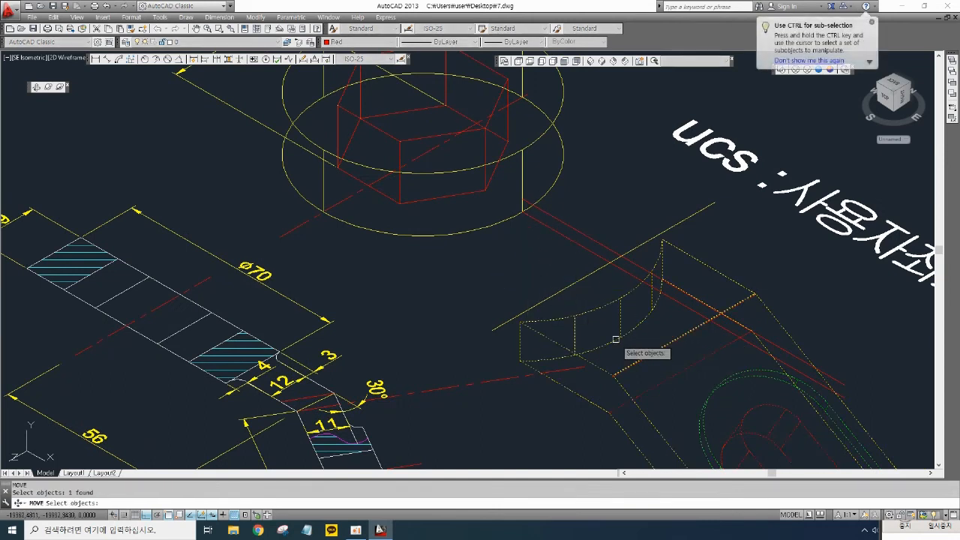
key(Return)
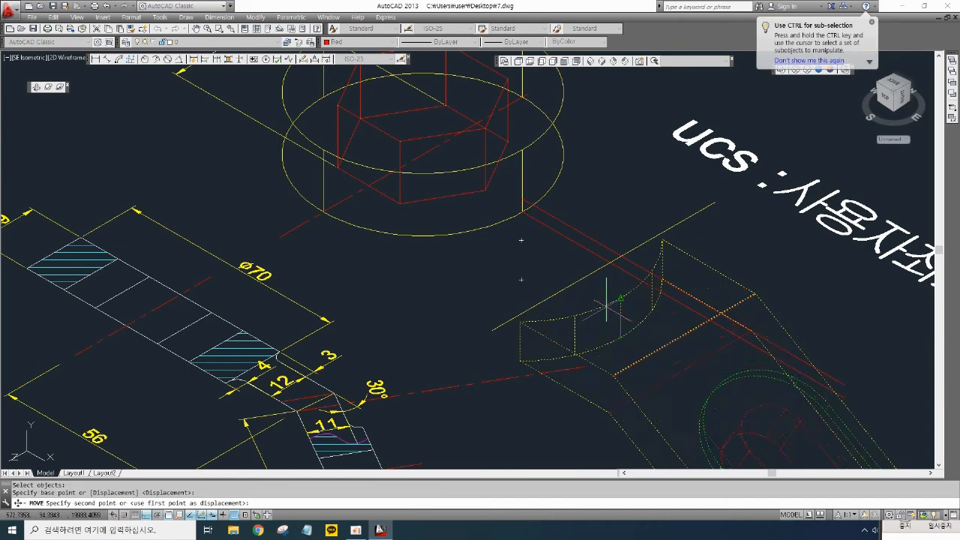
click(621, 338)
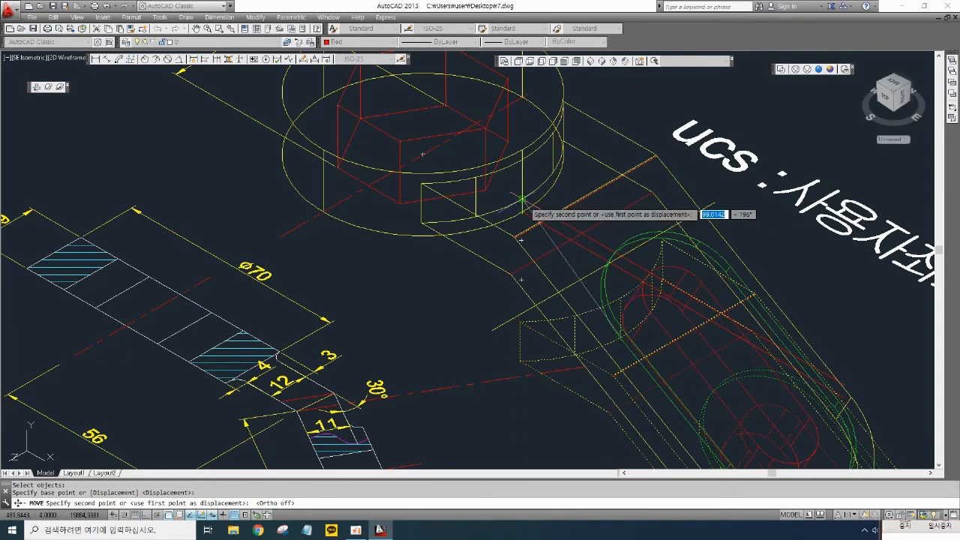
click(521, 200)
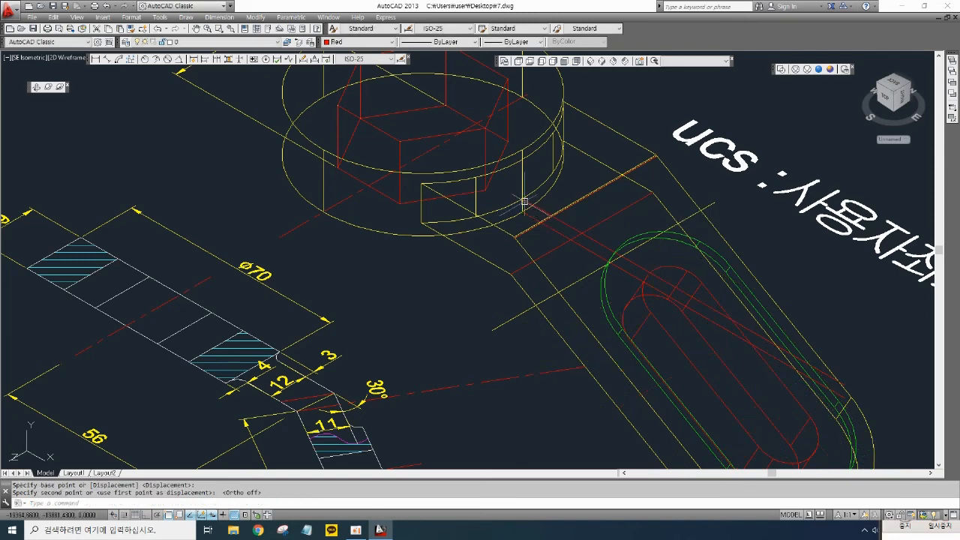
- Switch to Conceptual style and union the wrench head and arm into one solid
click(830, 69)
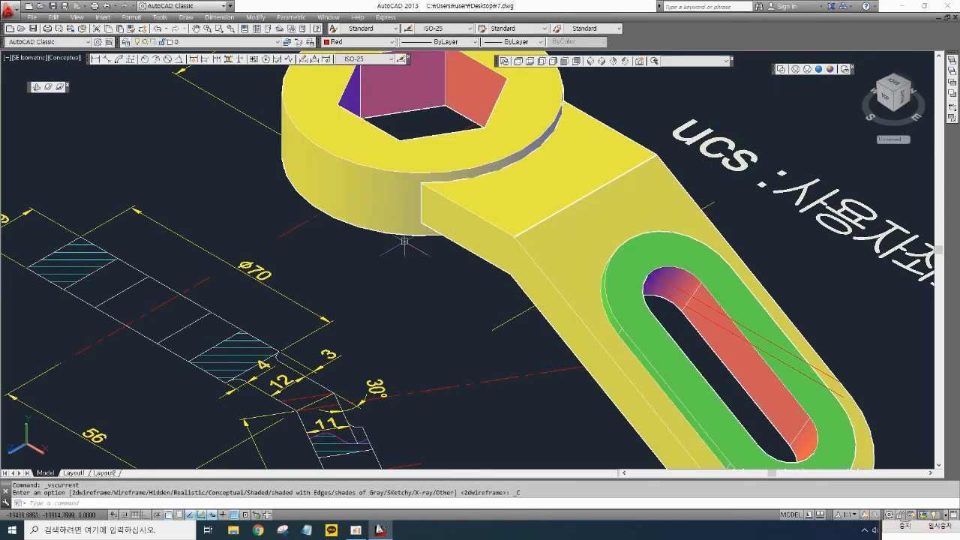
mouse_move(620, 109)
middle_down()
mouse_move(622, 183)
mouse_move(600, 129)
middle_up()
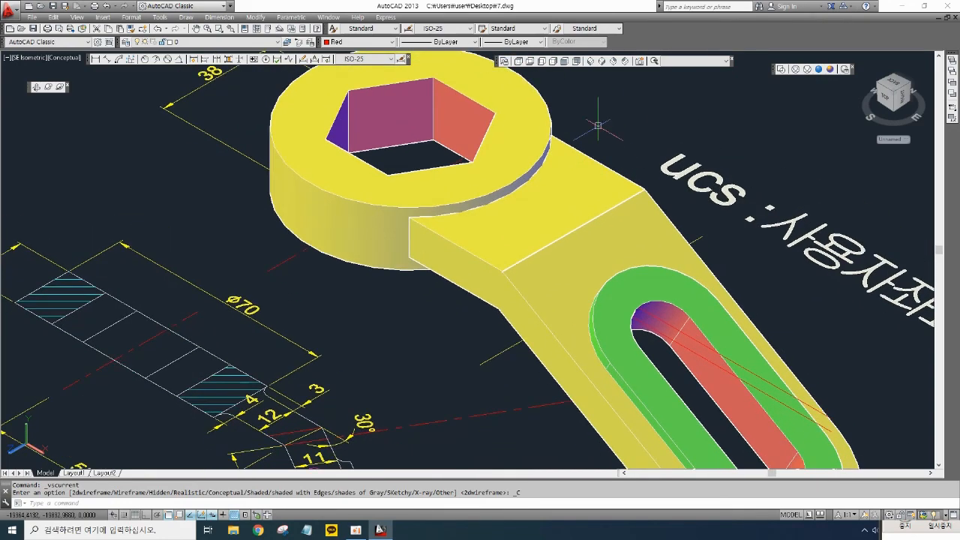
text(U)
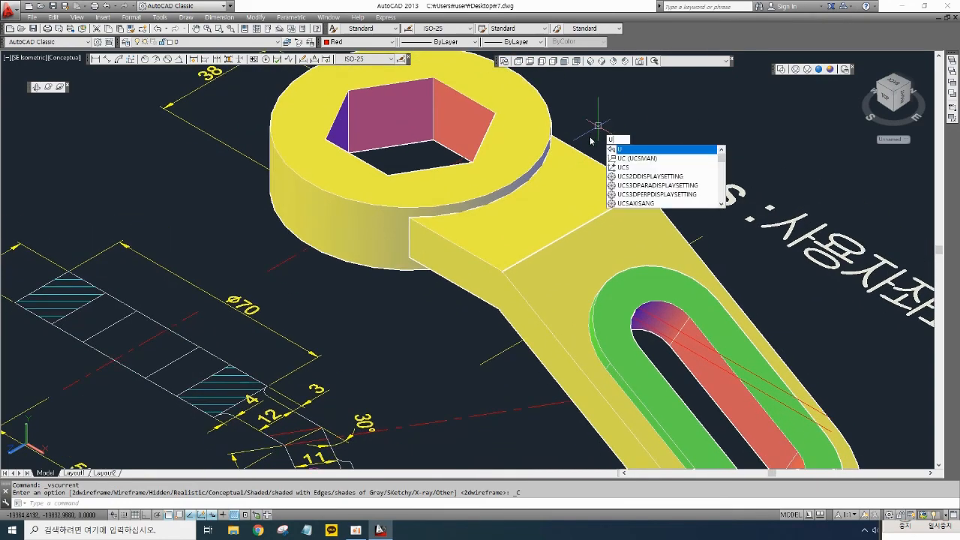
text(NI)
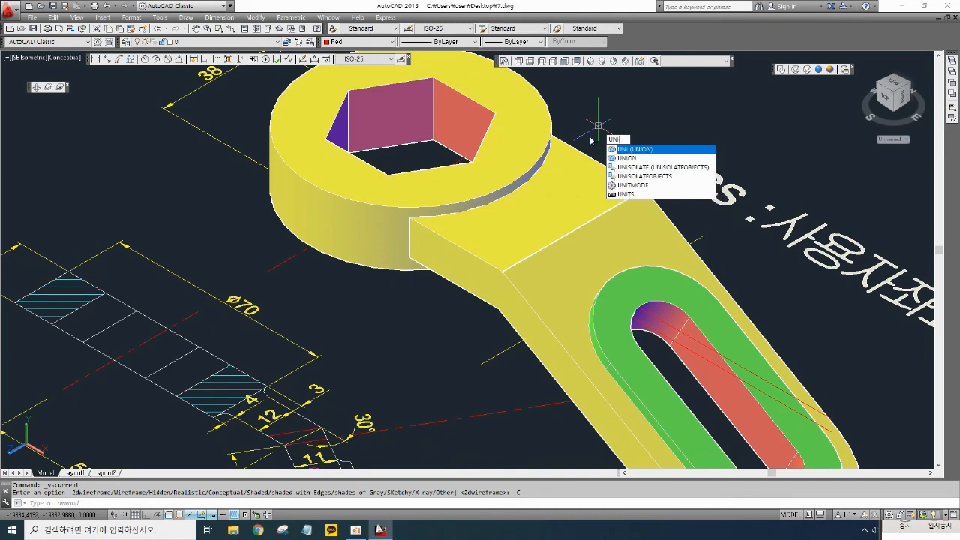
key(space)
click(593, 125)
click(529, 165)
key(space)
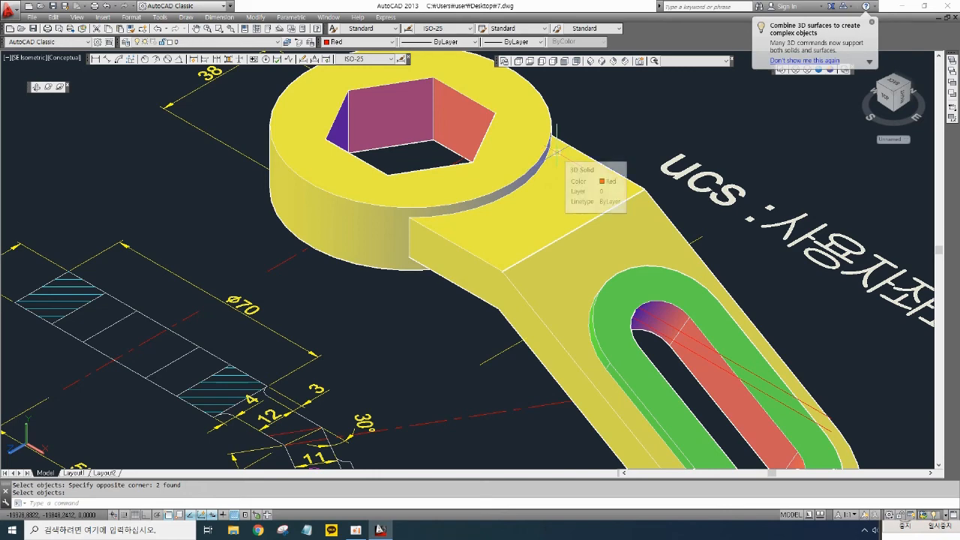
mouse_move(536, 223)
middle_down()
mouse_move(513, 198)
mouse_move(503, 225)
middle_up()
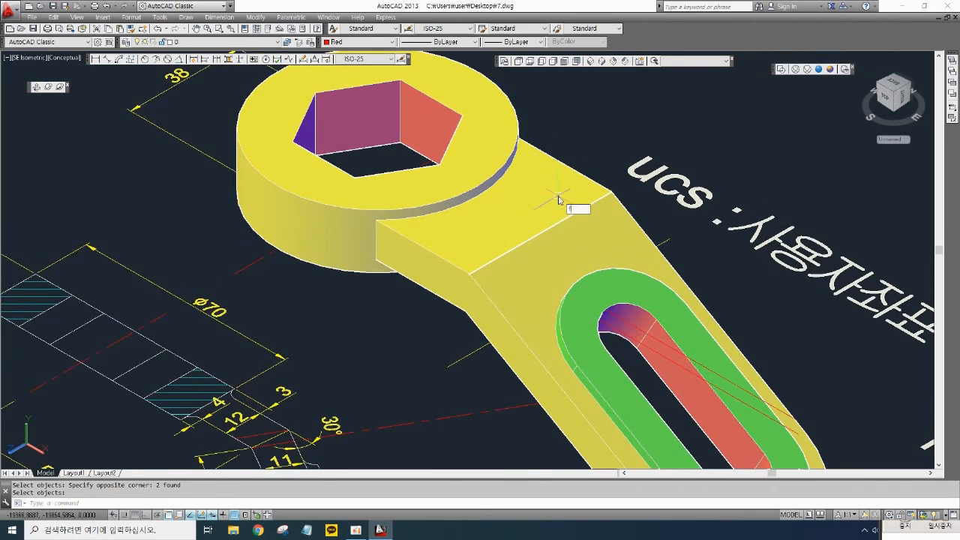
middle_drag(388, 325, 407, 255)
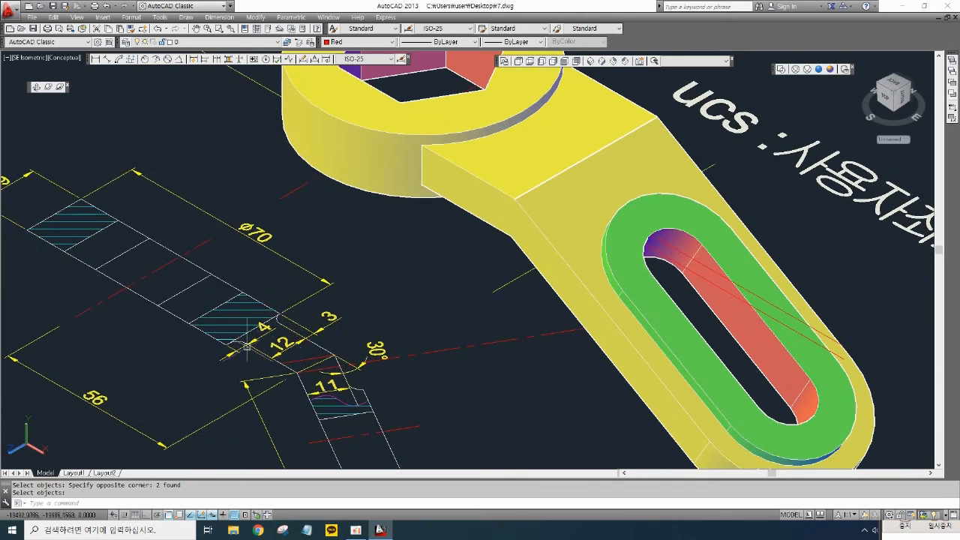
middle_drag(649, 112, 585, 207)
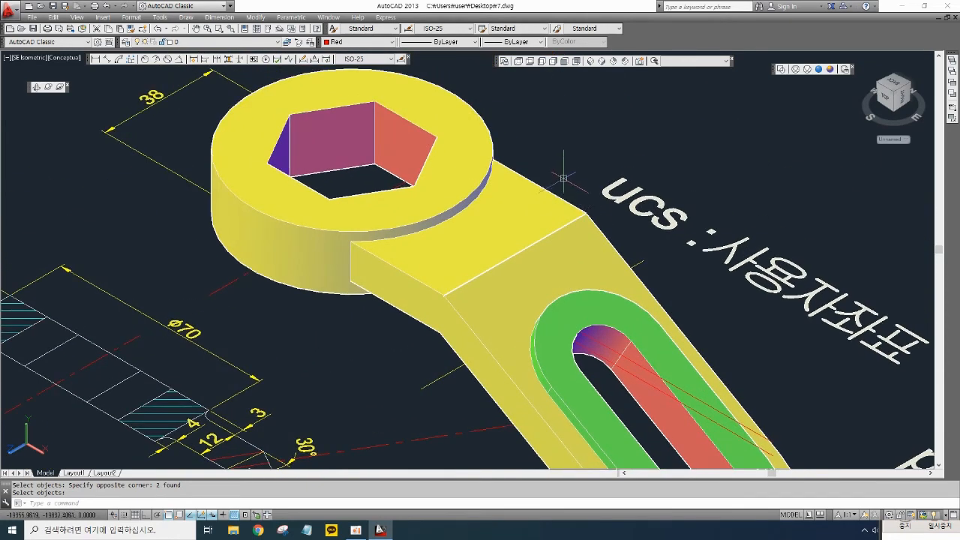
- Fillet the upper edge where the arm meets the wrench head with a radius of 3
key(Escape)
key(Escape)
text(f)
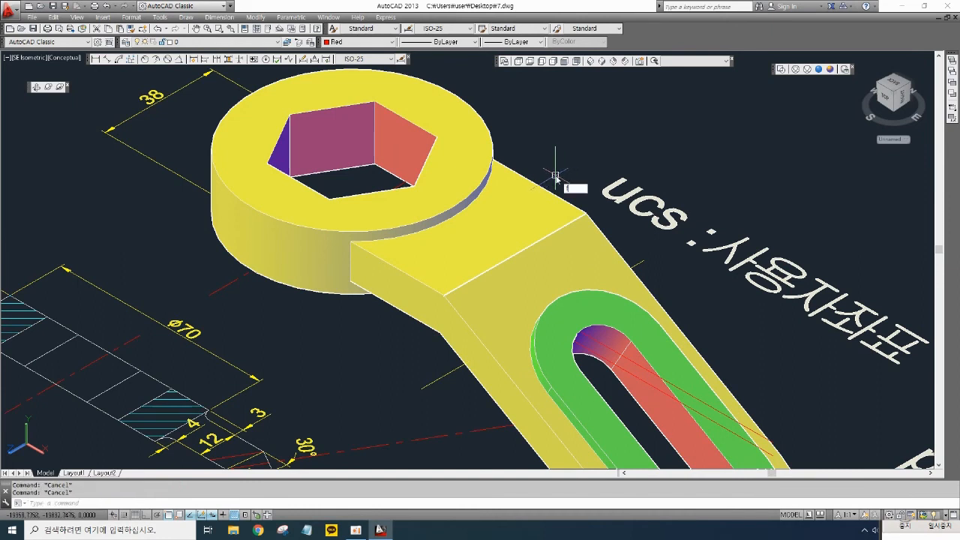
key(Return)
text(r)
key(Return)
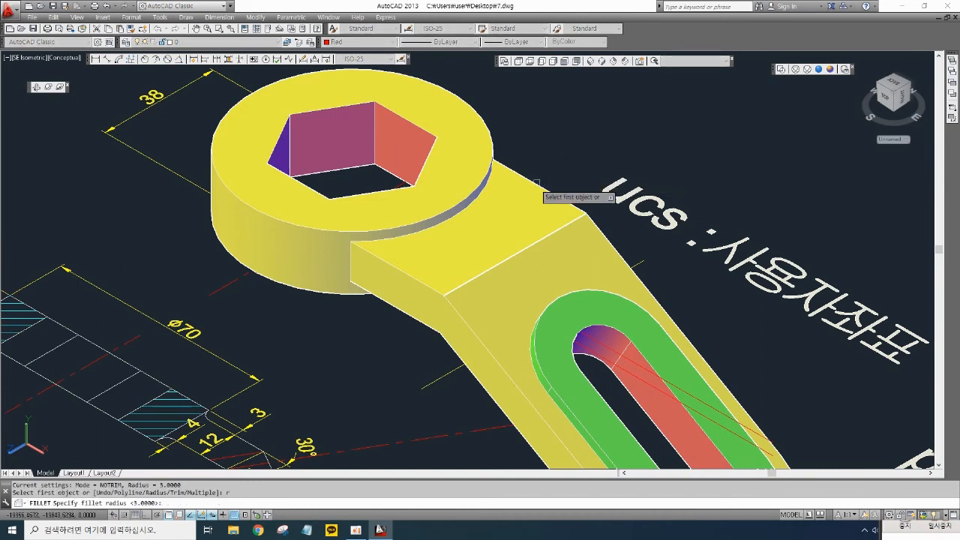
text(3)
key(Return)
click(467, 210)
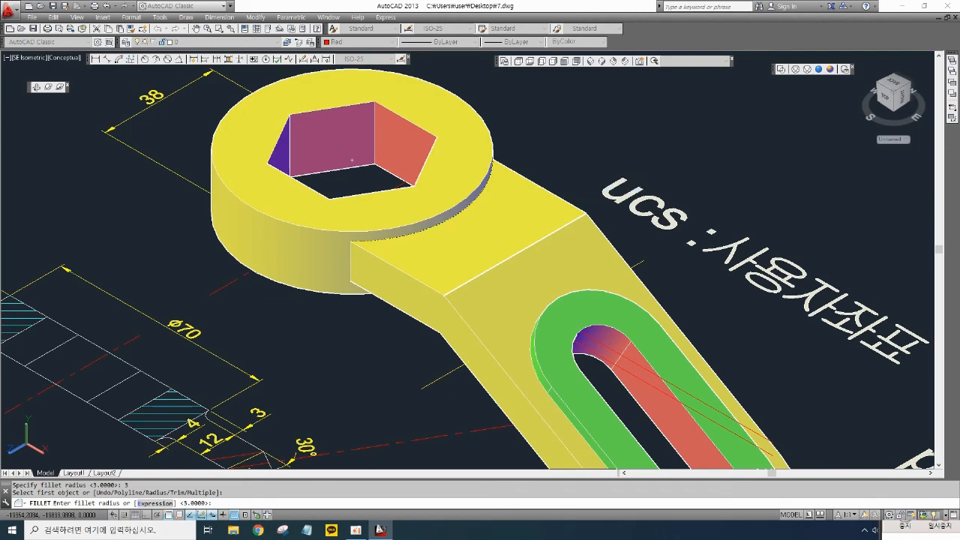
key(Return)
key(Return)
- Switch to 2D Wireframe and fillet the four edges around the arm's slot with a radius of 3
middle_drag(566, 172, 458, 75)
click(785, 68)
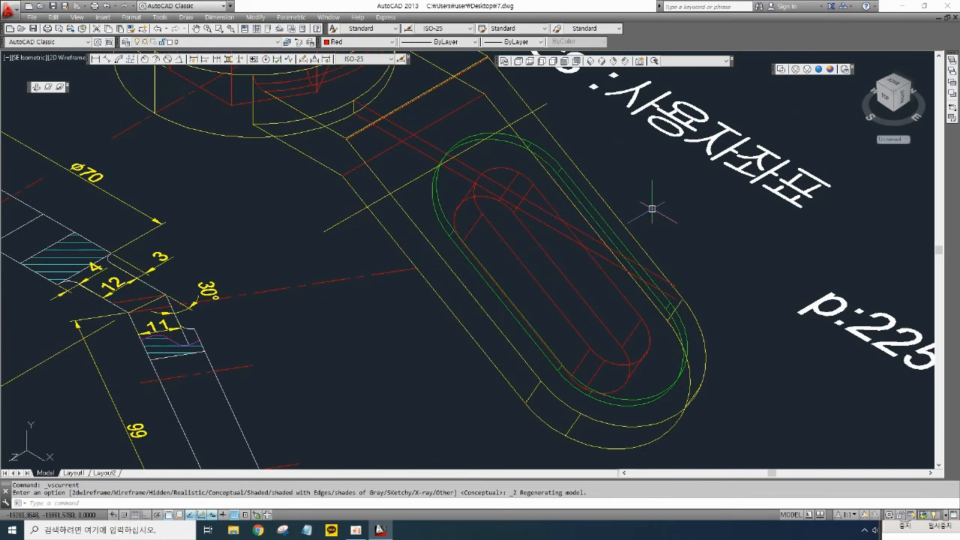
key(Return)
text(r)
key(Return)
text(3)
key(Return)
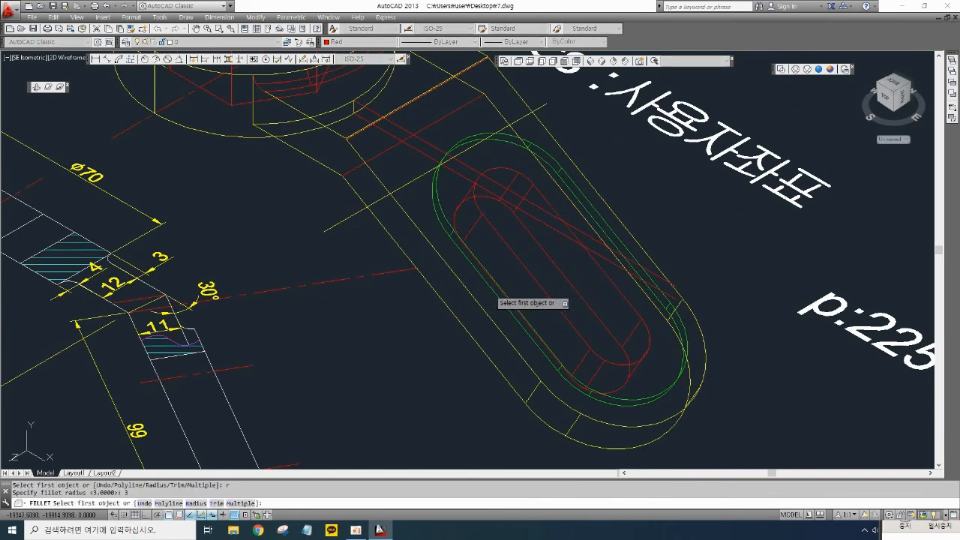
text(r)
key(Return)
key(Return)
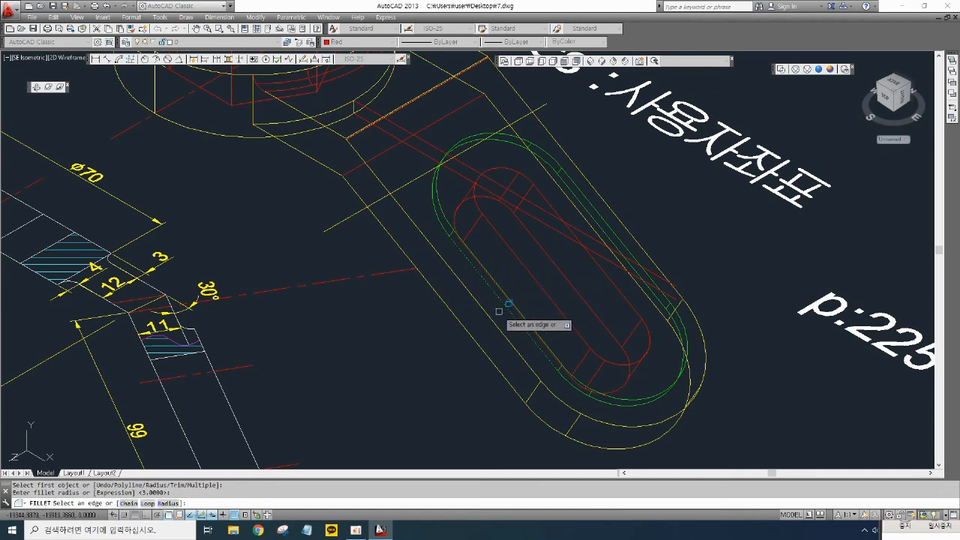
click(573, 388)
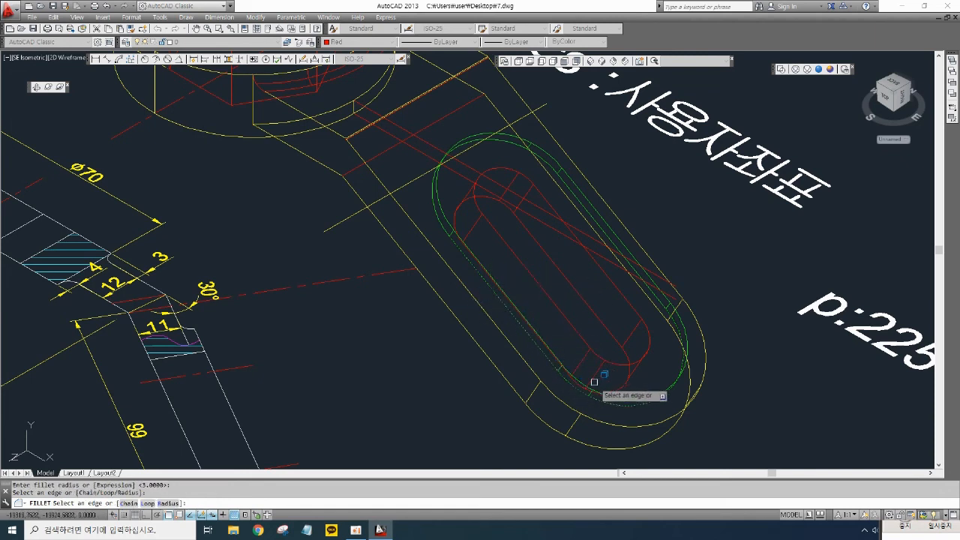
click(659, 300)
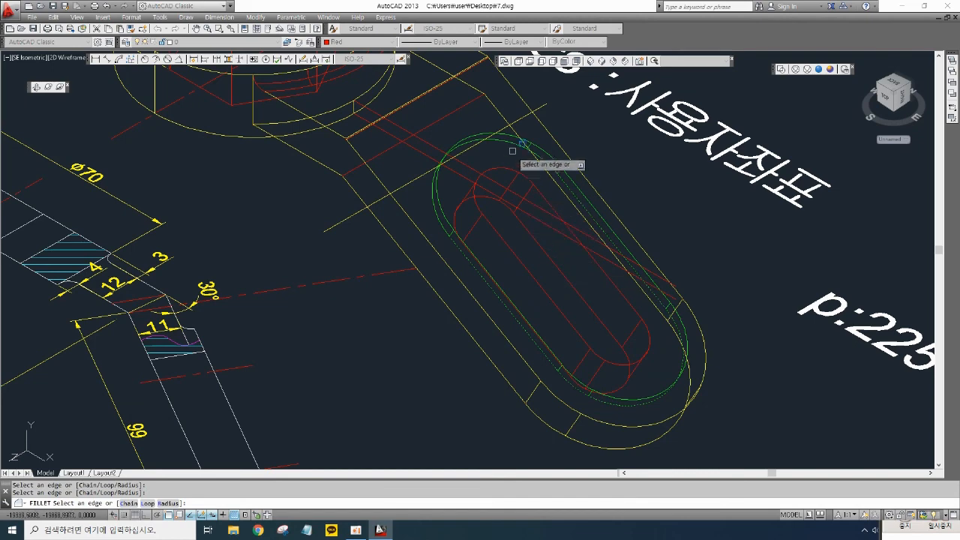
key(Return)
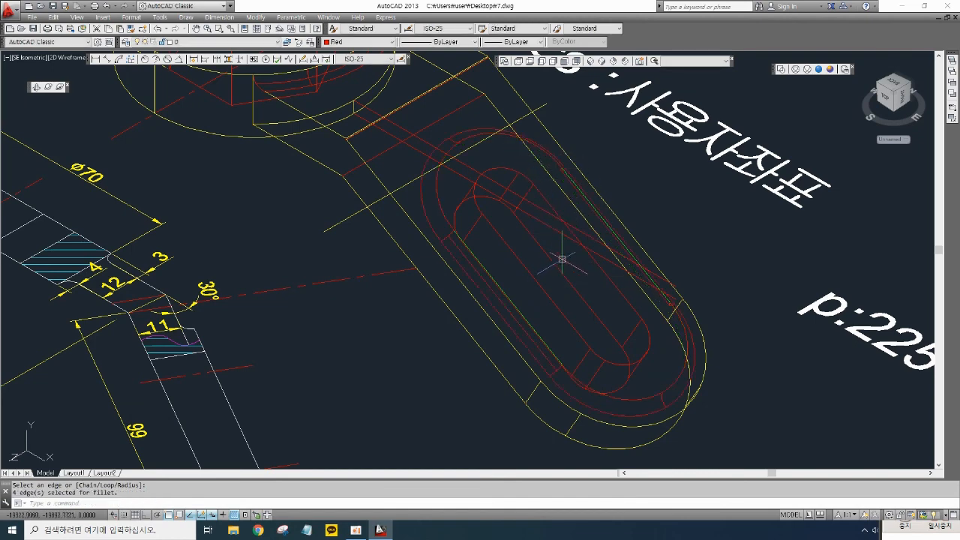
- Fillet the lower edge where the arm meets the wrench head with a radius of 3, and return to Conceptual style
scroll(562, 259, down, 3)
middle_drag(585, 259, 615, 293)
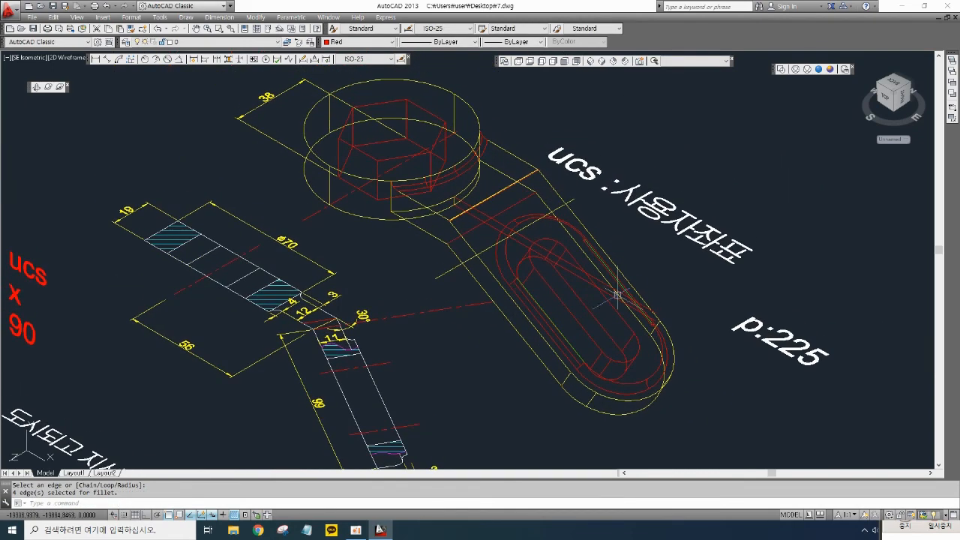
click(828, 70)
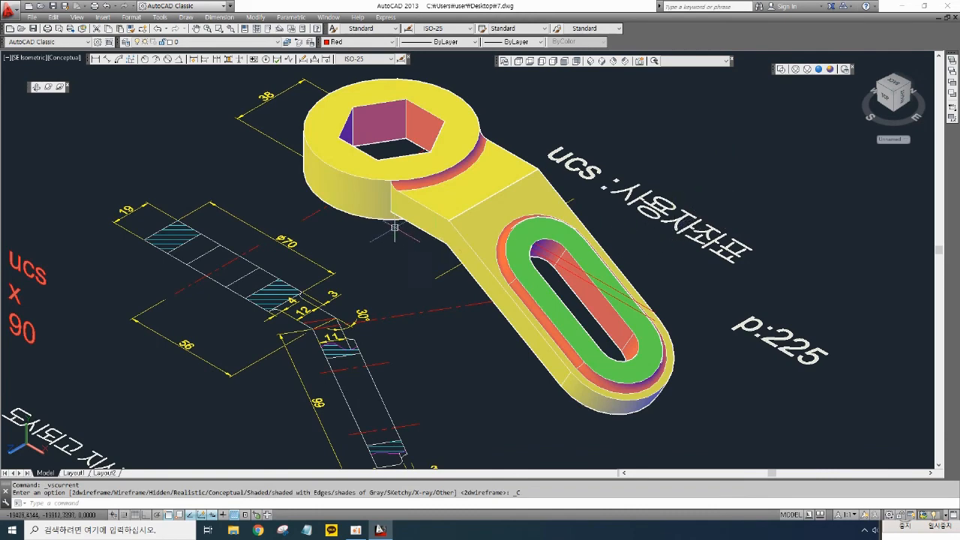
click(780, 69)
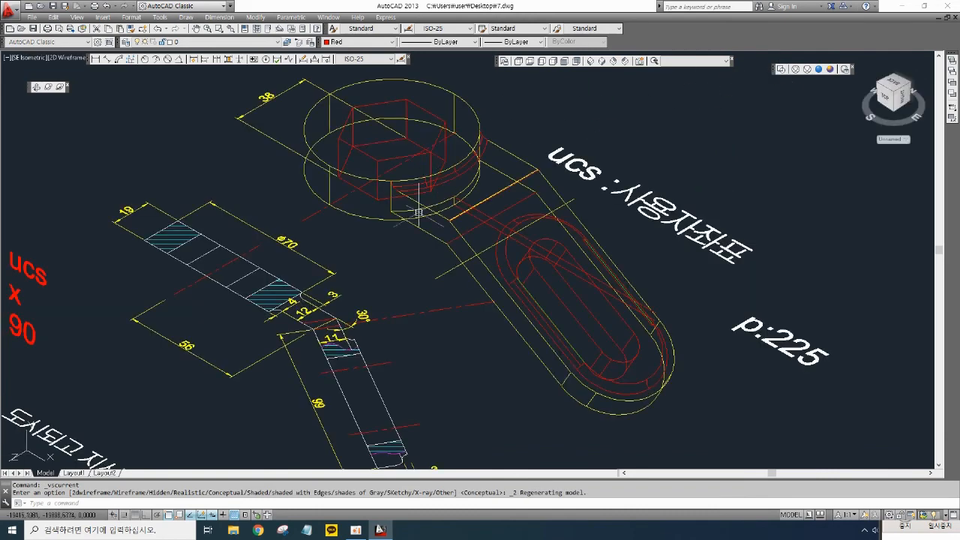
scroll(417, 218, up, 2)
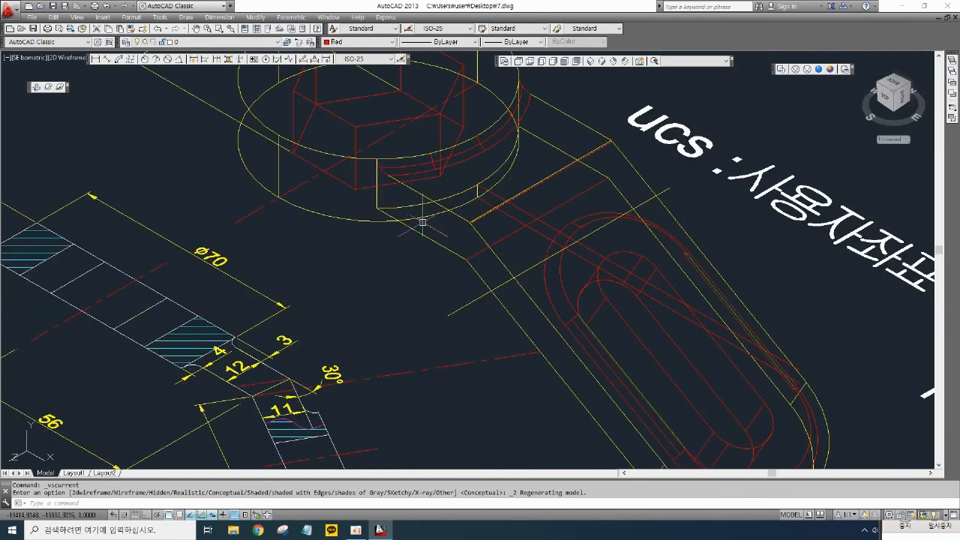
text(f)
key(Return)
text(r)
key(Return)
text(3)
key(Return)
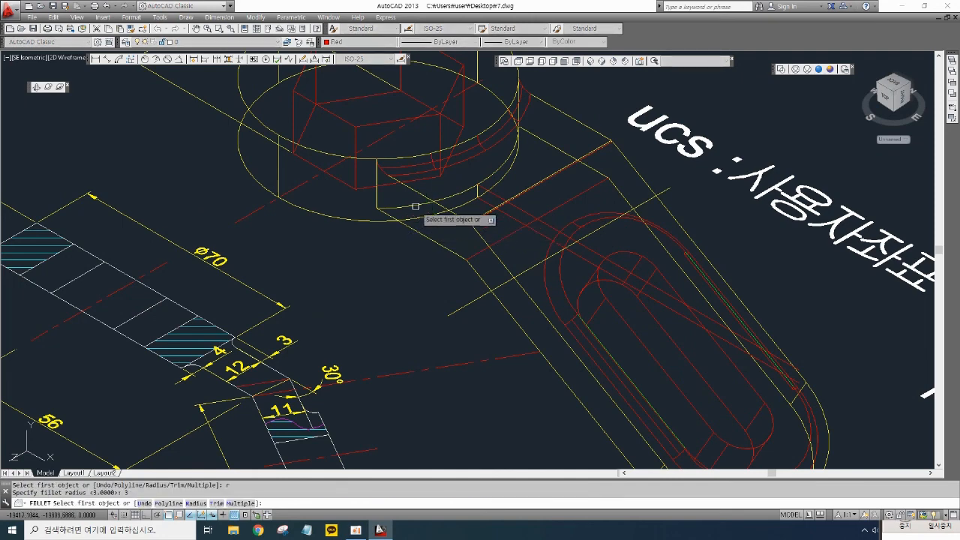
text(r)
key(Return)
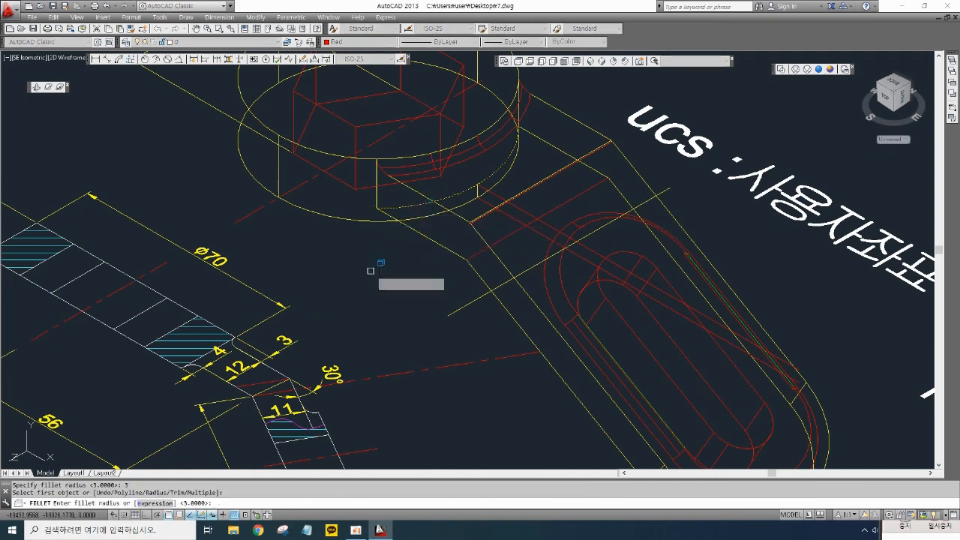
key(Return)
key(Return)
middle_drag(388, 265, 417, 274)
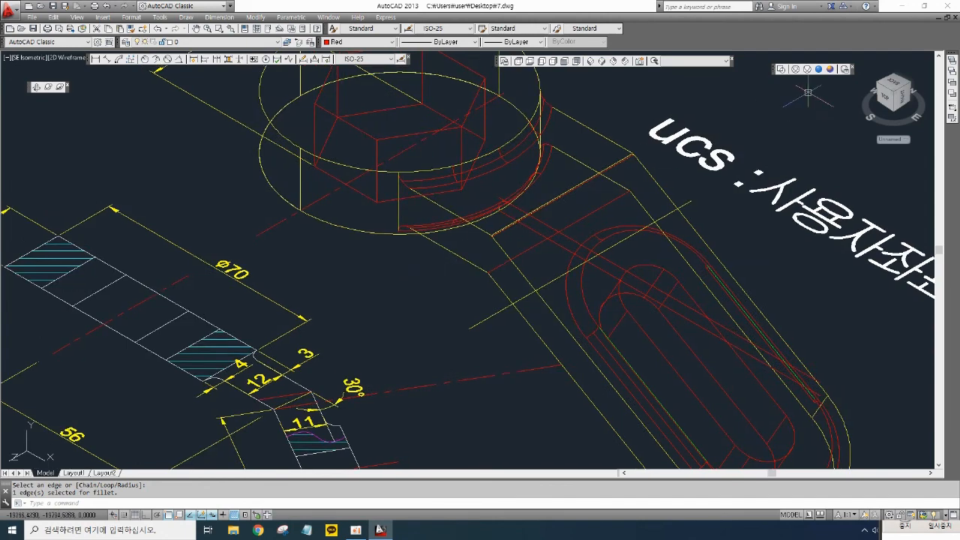
click(829, 70)
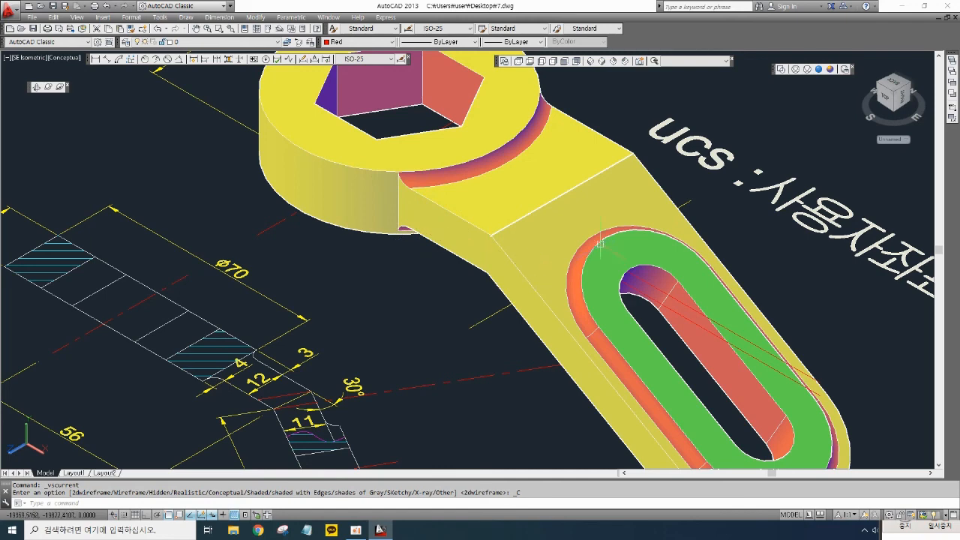
- Fillet the edges where the wrench's arm meets the hub with a 3 mm radius
middle_drag(598, 259, 599, 102)
middle_drag(510, 316, 473, 263)
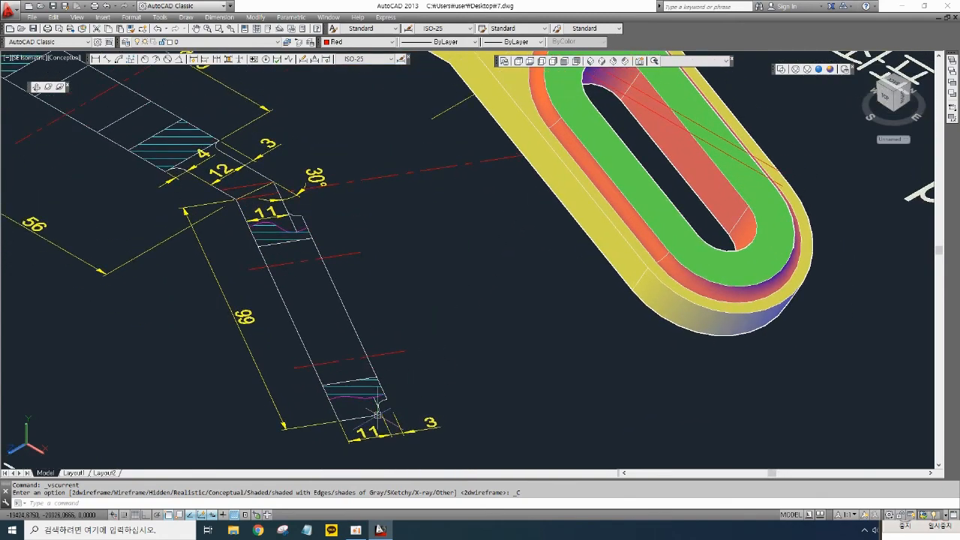
scroll(468, 343, down, 3)
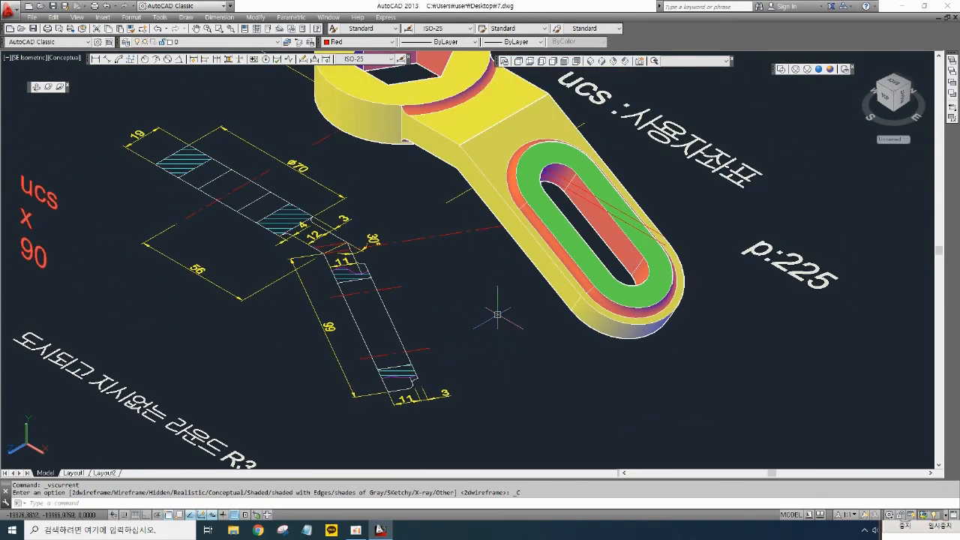
scroll(480, 353, down, 1)
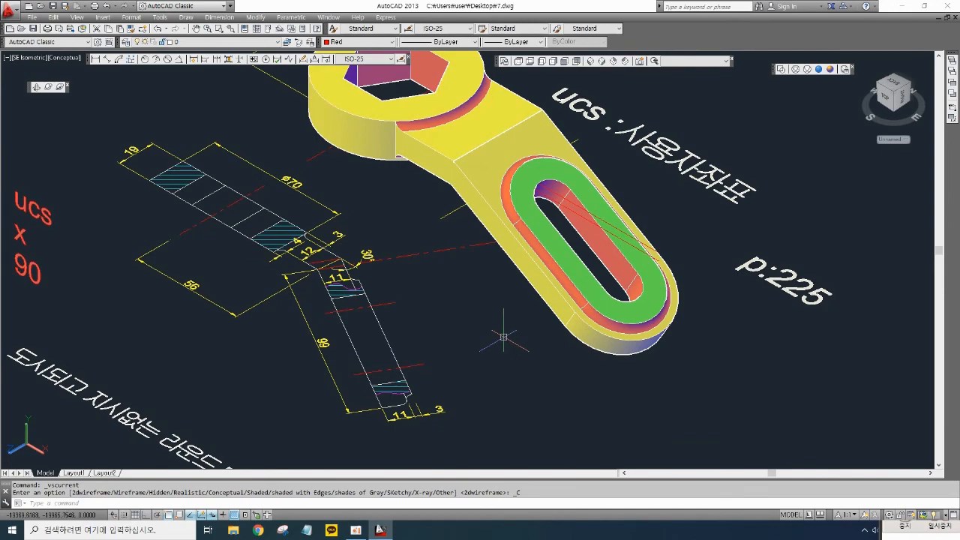
scroll(495, 341, up, 1)
scroll(497, 332, up, 2)
middle_drag(542, 366, 533, 405)
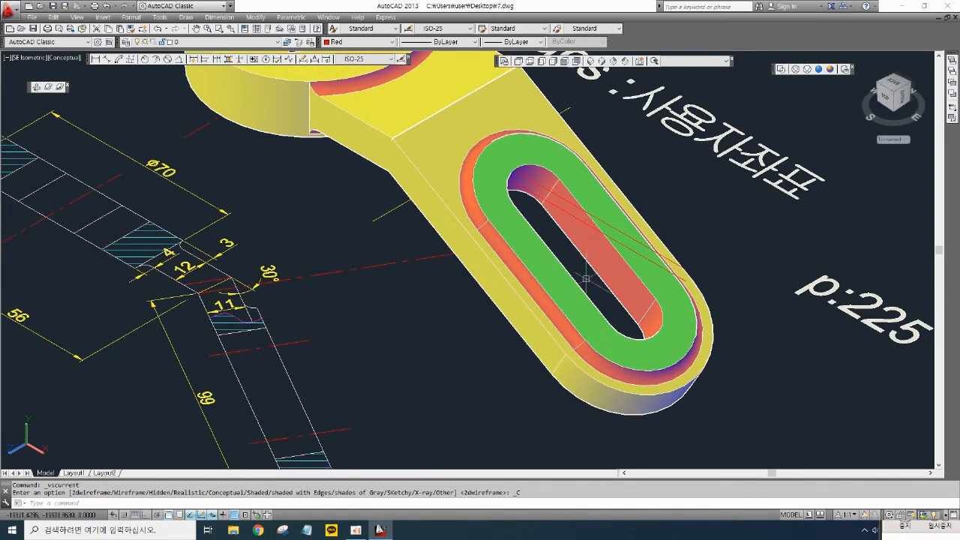
text(f)
key(Return)
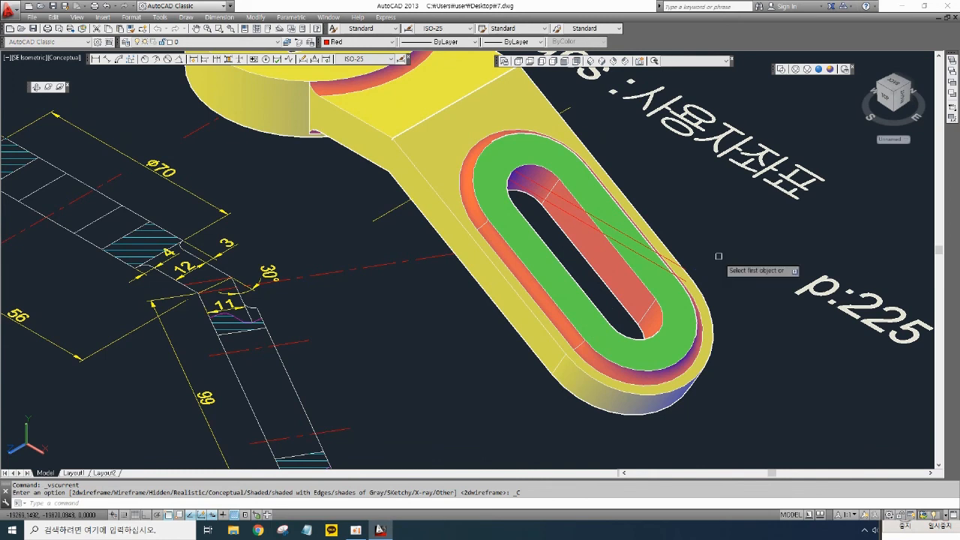
text(r)
key(Return)
text(3)
key(Return)
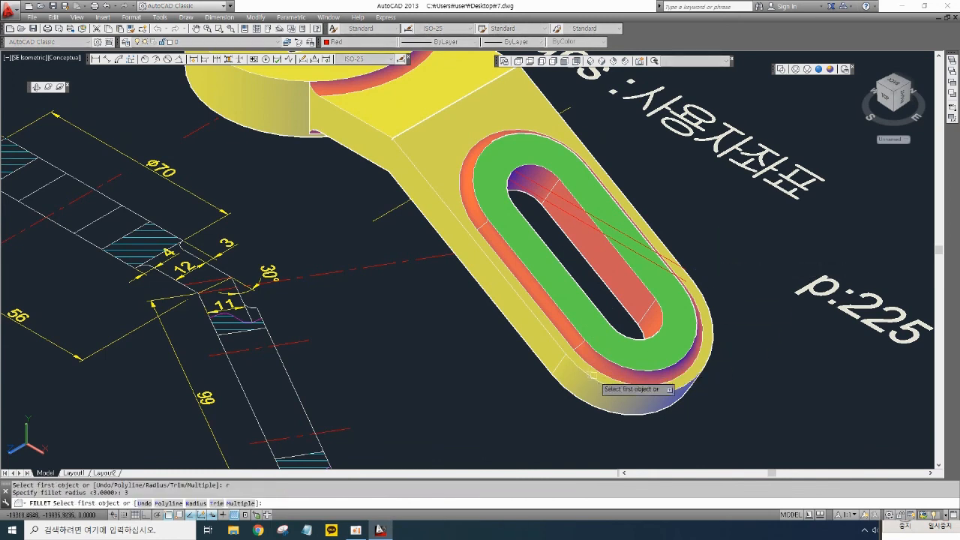
click(598, 381)
key(Return)
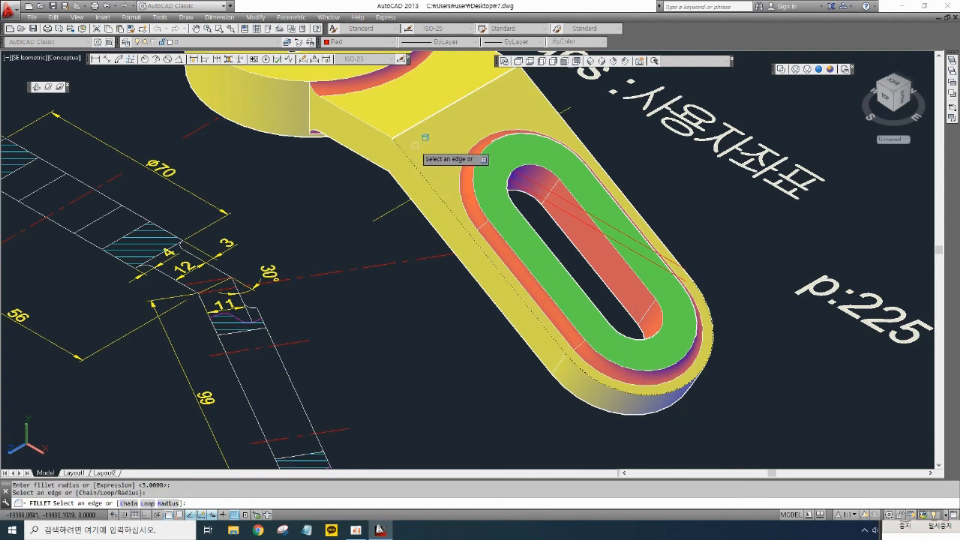
click(660, 240)
scroll(698, 248, down, 2)
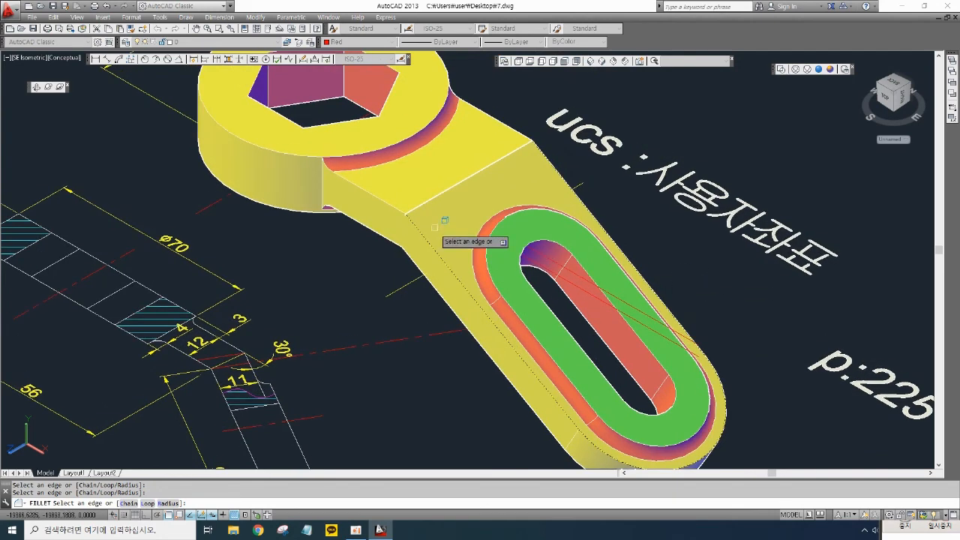
scroll(443, 215, up, 6)
scroll(396, 214, up, 3)
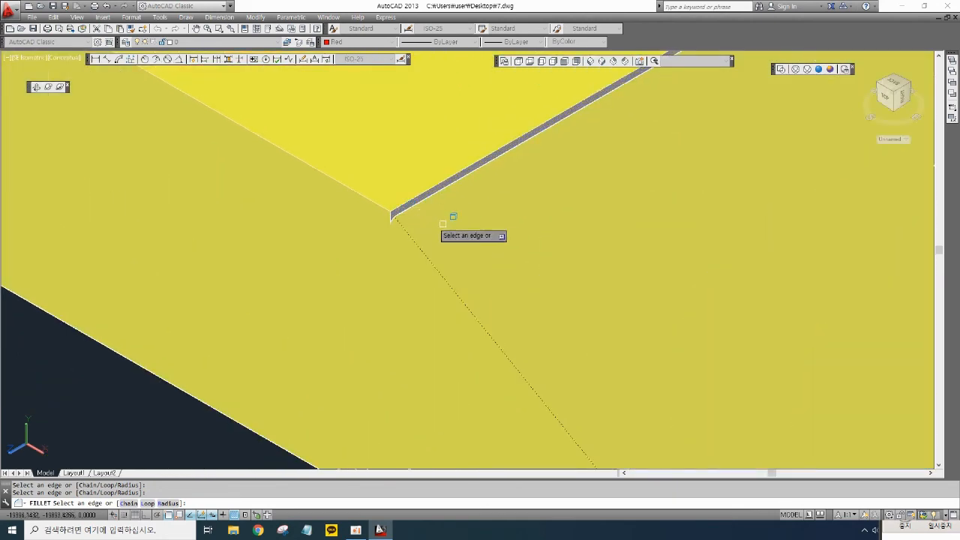
key(Return)
- Zoom in to inspect the newly rounded junction between the arm and the hub
scroll(456, 222, down, 4)
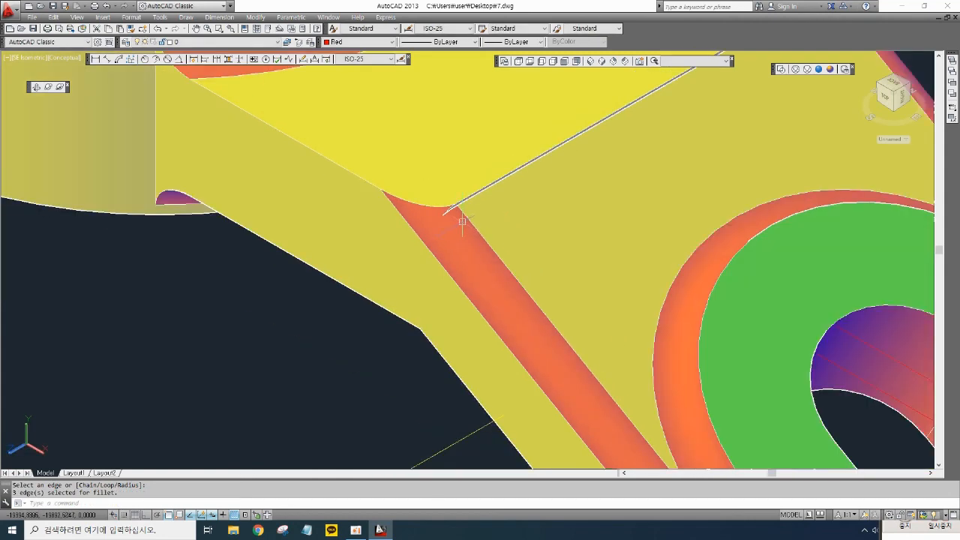
scroll(571, 214, up, 2)
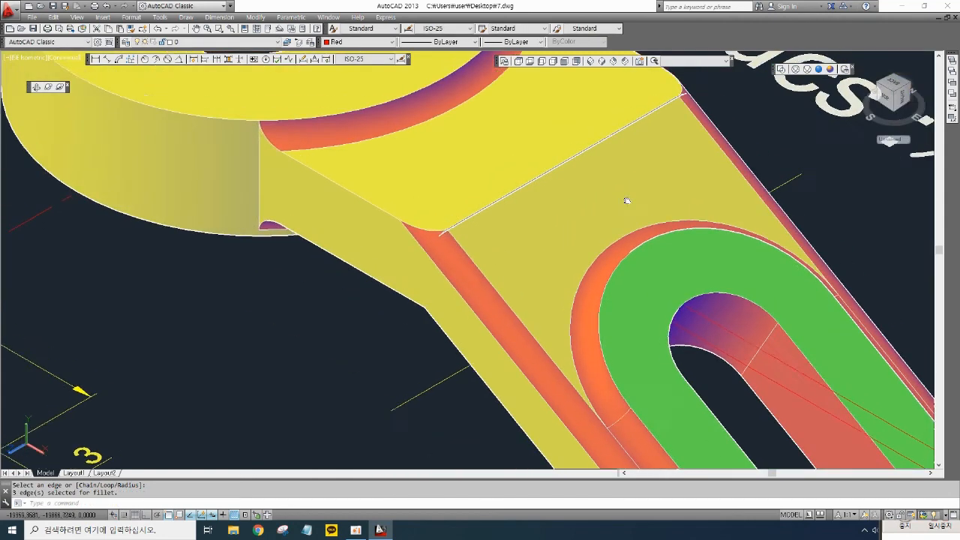
scroll(361, 214, down, 3)
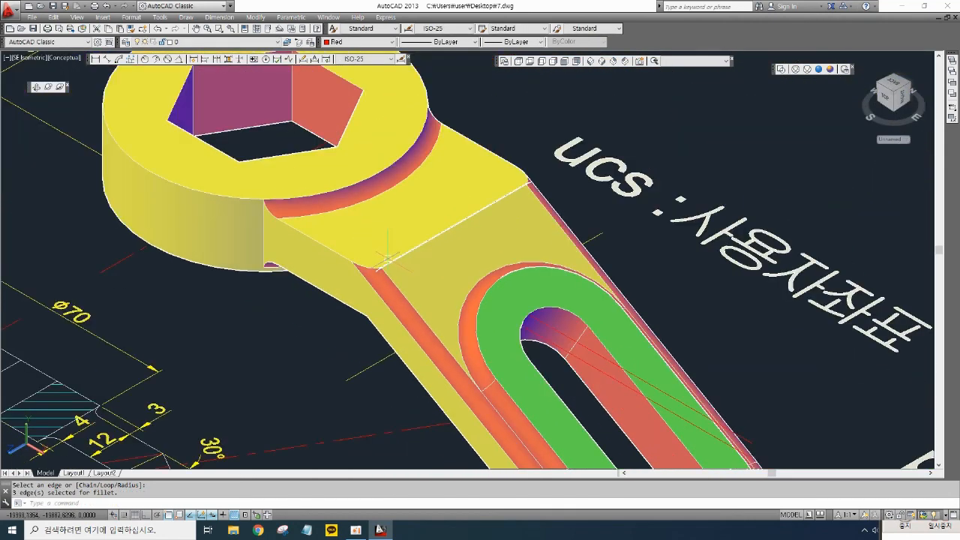
scroll(390, 259, up, 5)
scroll(382, 303, down, 3)
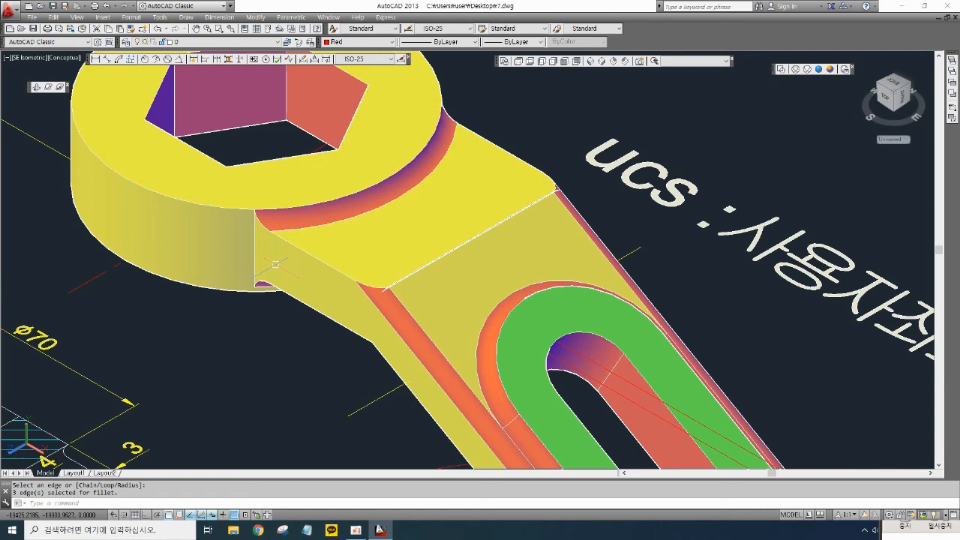
scroll(277, 270, down, 3)
scroll(247, 308, down, 2)
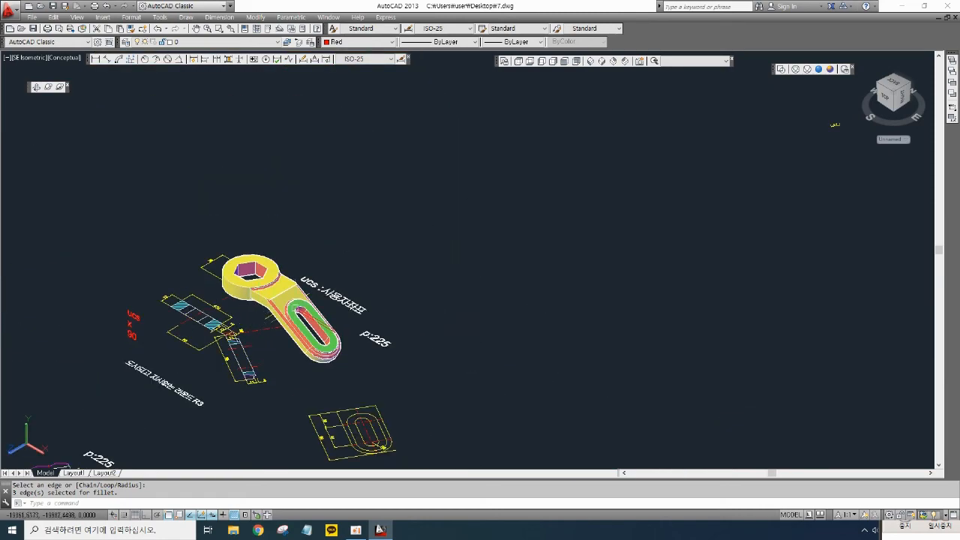
- Pan and zoom across the drawing to review the wrench's 2D views and the other practice parts
mouse_move(372, 300)
middle_down()
mouse_move(388, 278)
mouse_move(648, 166)
middle_up()
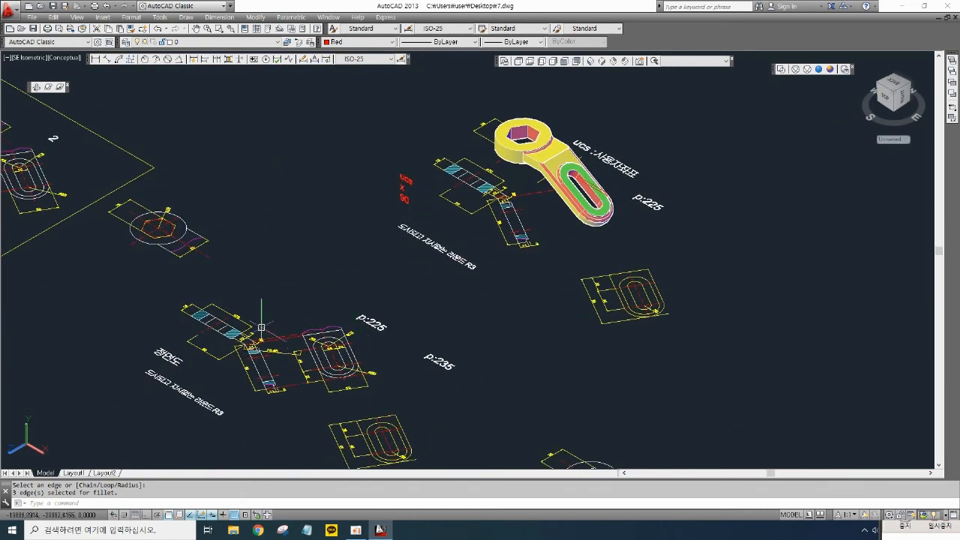
middle_drag(237, 293, 365, 281)
scroll(278, 245, up, 6)
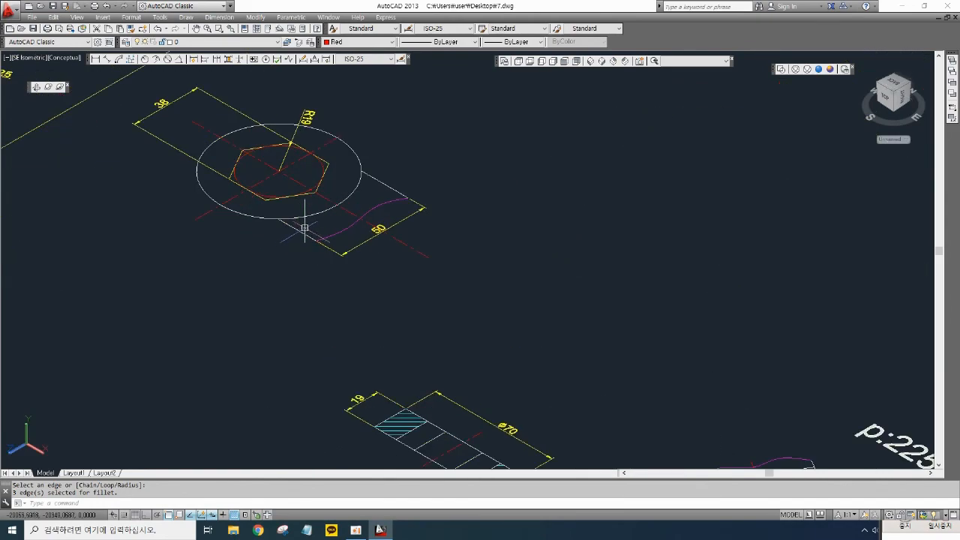
scroll(354, 224, down, 4)
middle_drag(477, 373, 381, 334)
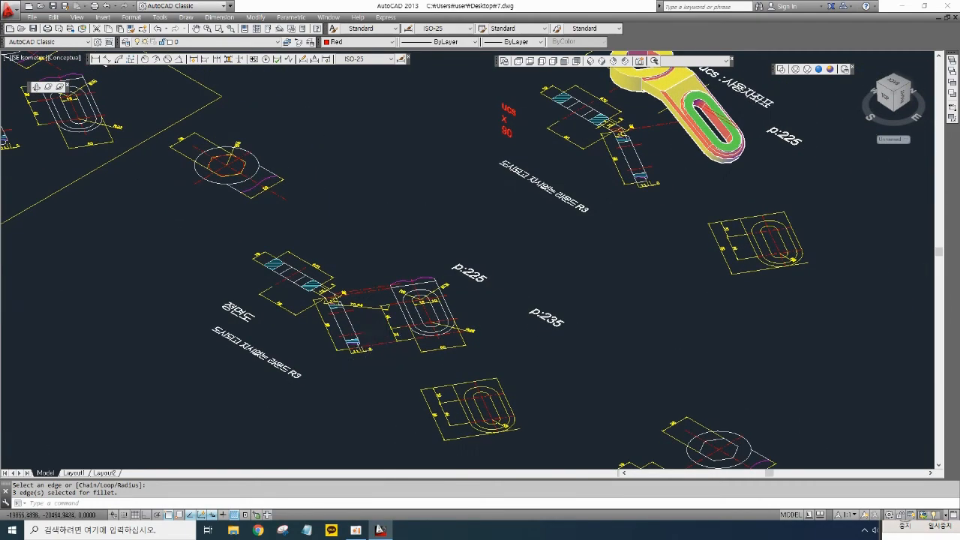
scroll(362, 351, up, 5)
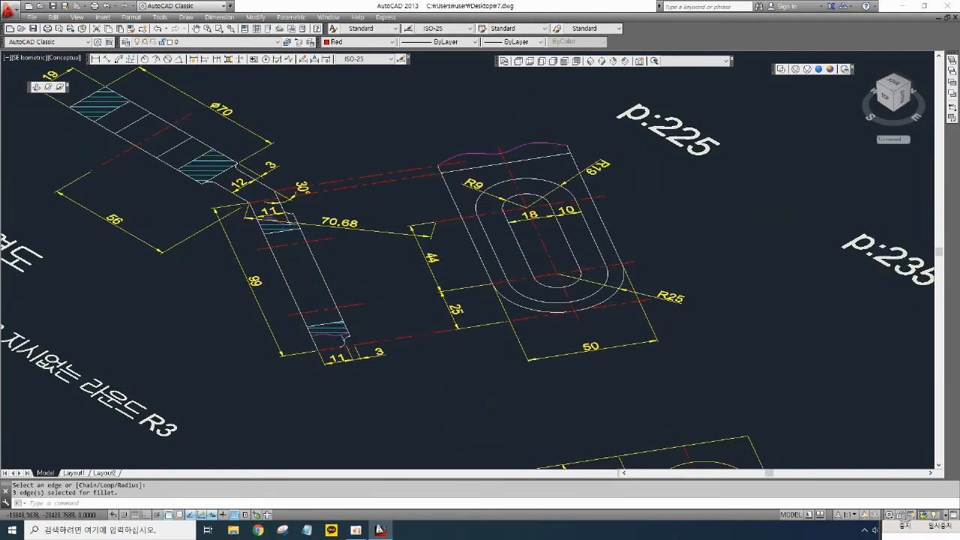
scroll(400, 282, down, 6)
middle_drag(563, 216, 461, 267)
scroll(515, 146, up, 5)
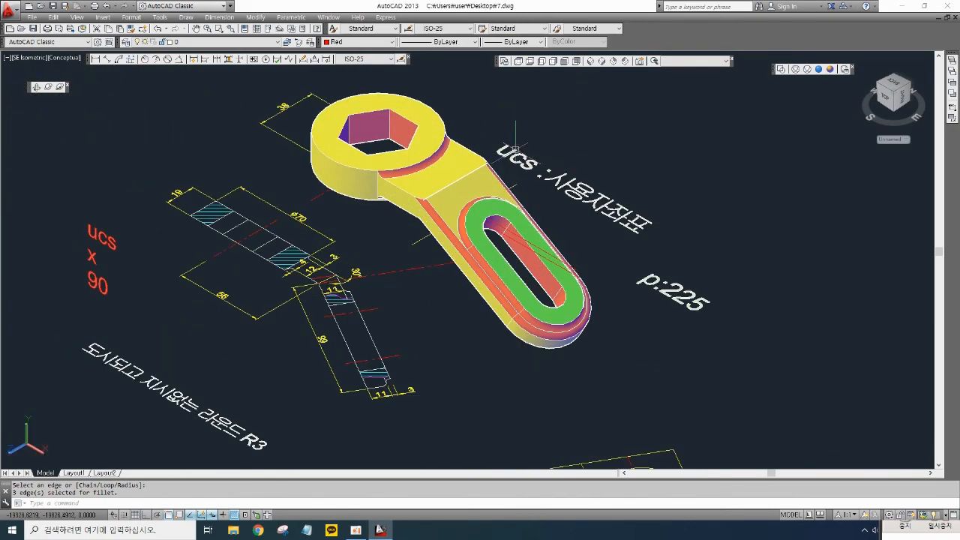
scroll(527, 205, up, 2)
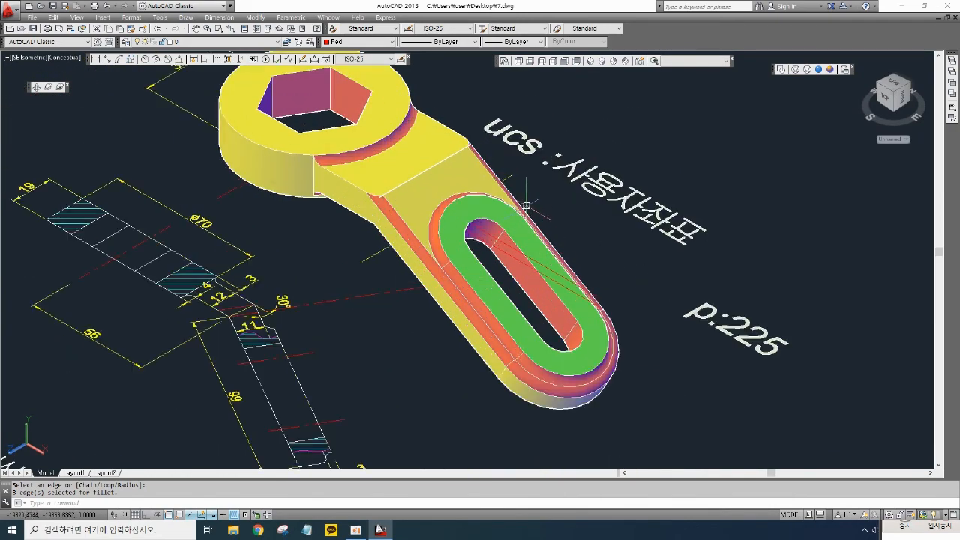
middle_drag(527, 204, 571, 220)
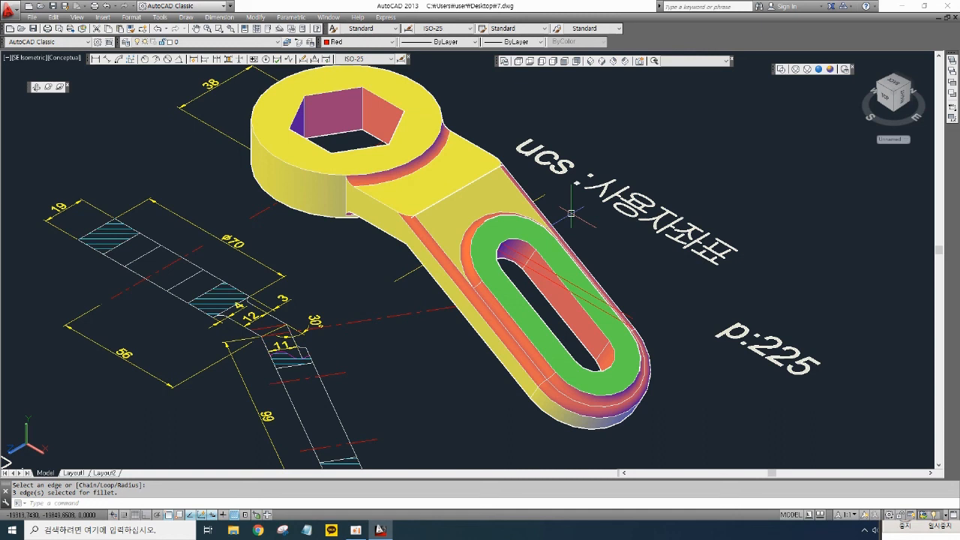
scroll(585, 240, down, 3)
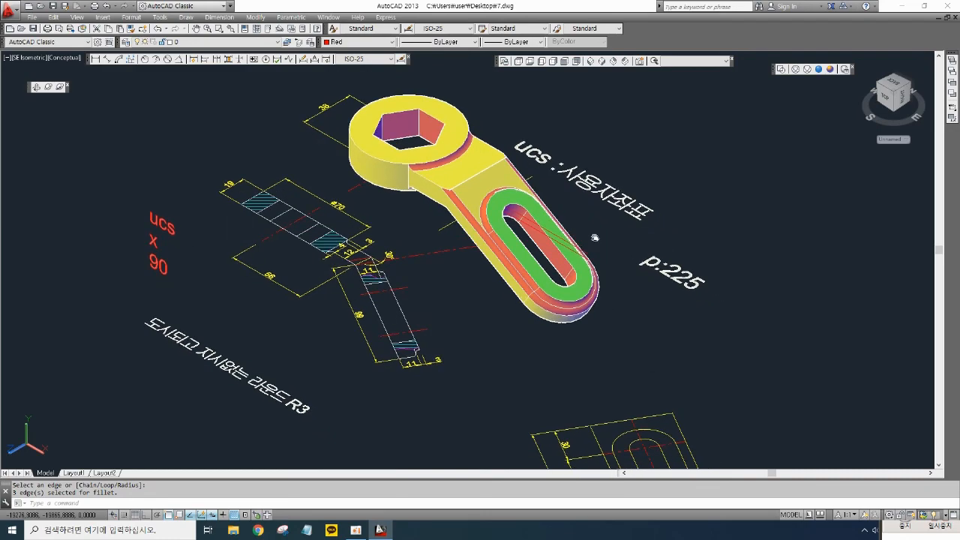
scroll(589, 255, down, 5)
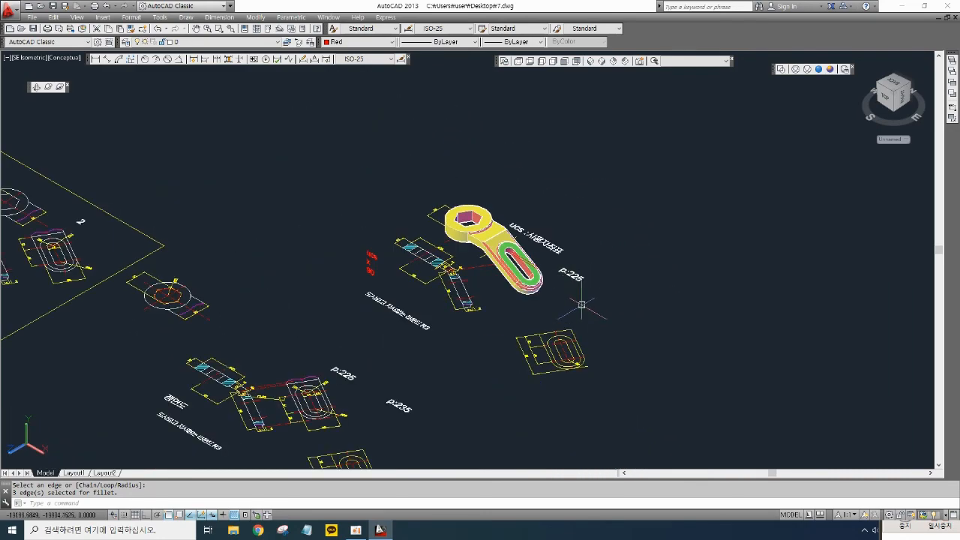
middle_drag(698, 262, 736, 213)
middle_drag(626, 323, 675, 357)
scroll(671, 337, down, 3)
scroll(707, 300, up, 2)
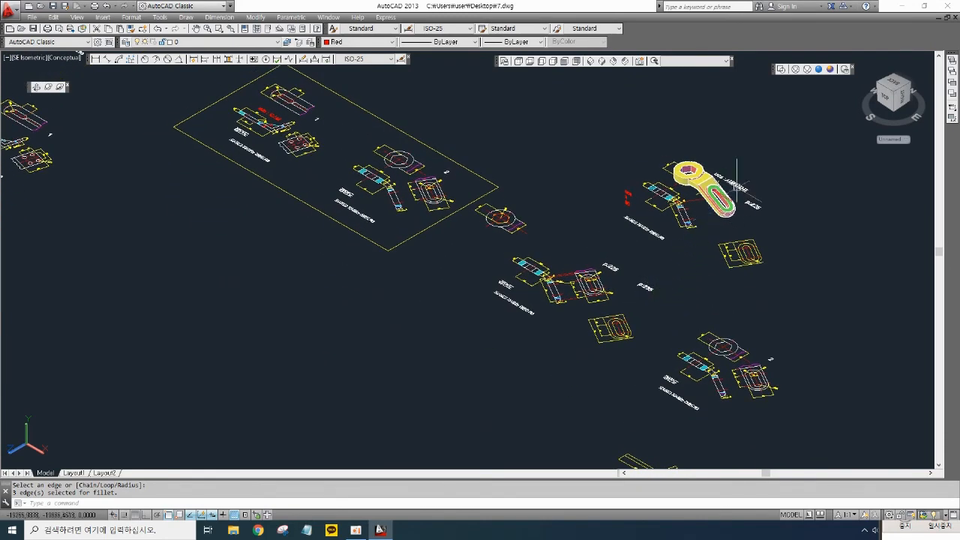
scroll(754, 174, up, 4)
scroll(794, 255, up, 2)
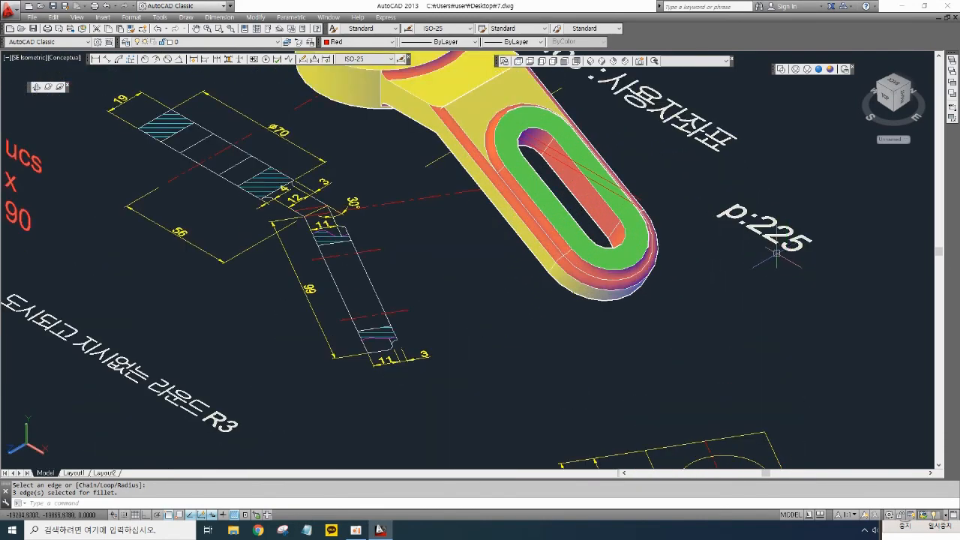
scroll(777, 253, down, 3)
middle_drag(769, 260, 773, 218)
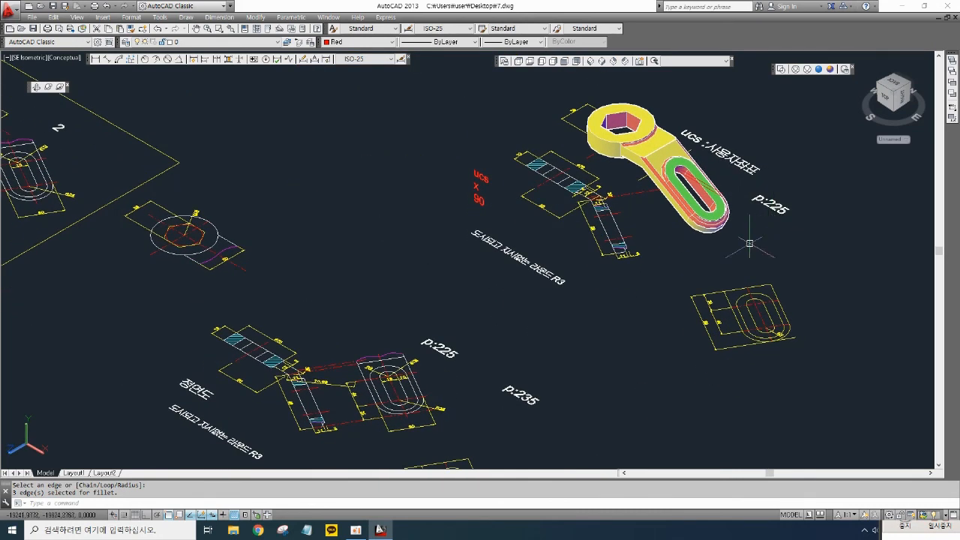
scroll(531, 415, up, 4)
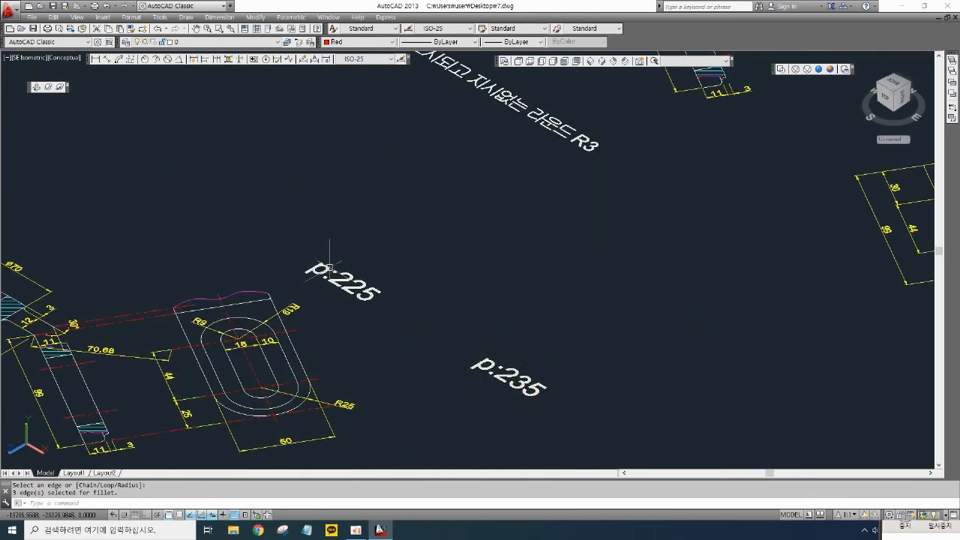
middle_drag(563, 336, 612, 300)
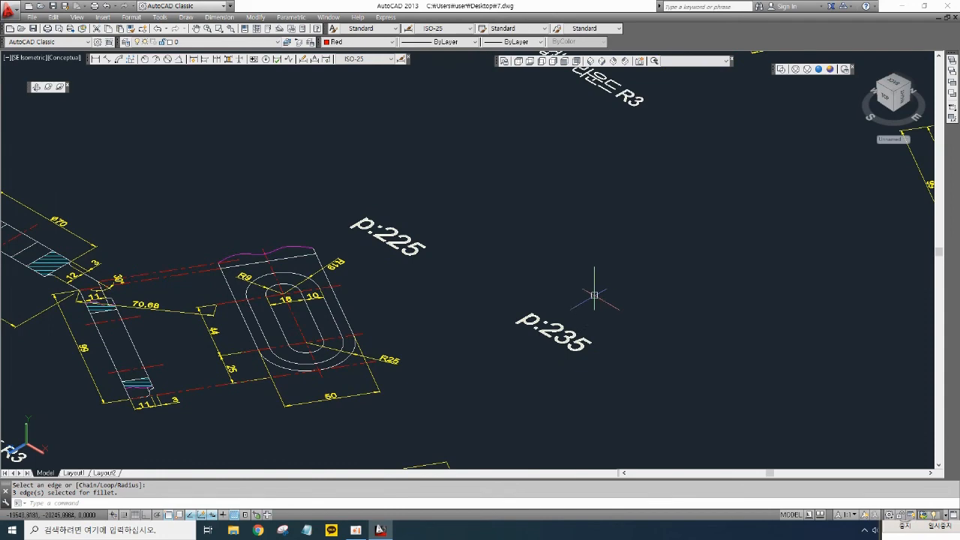
scroll(611, 244, down, 5)
scroll(681, 195, down, 4)
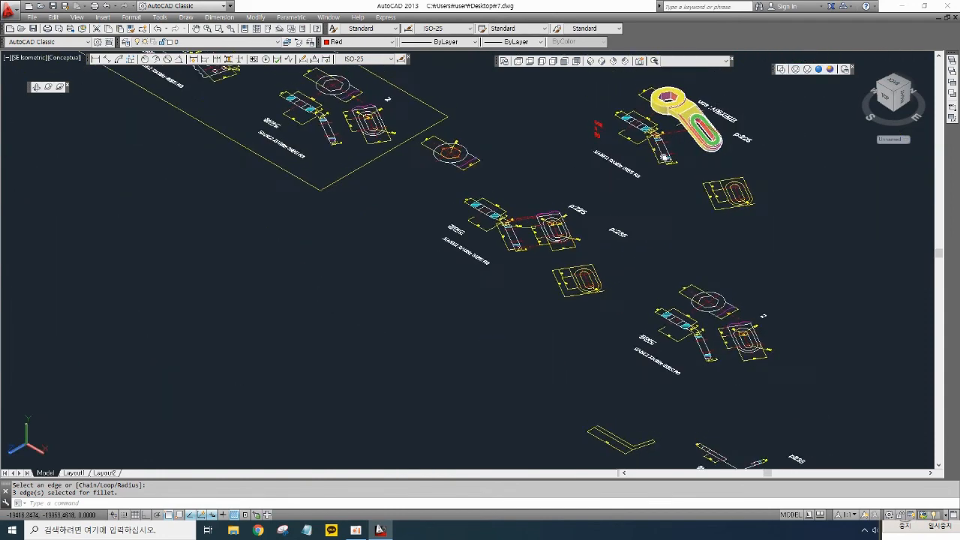
scroll(694, 207, up, 3)
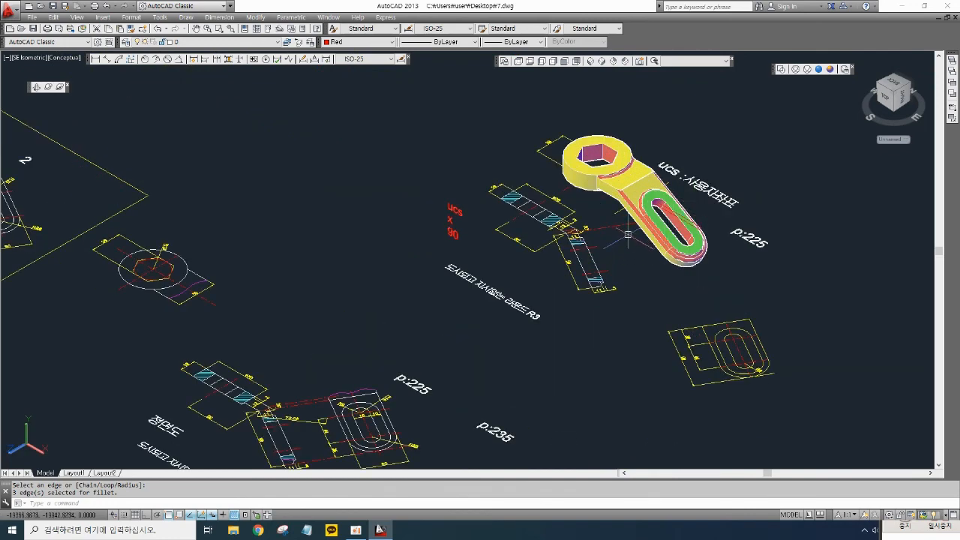
scroll(627, 234, down, 6)
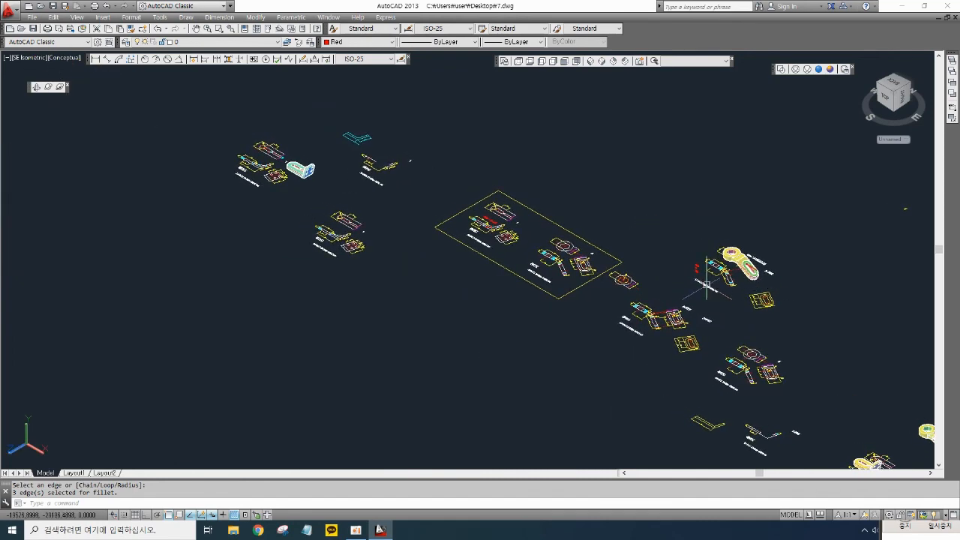
- Move the wrench solid next to the L-shaped bracket solid in the upper part of the drawing
text(m)
key(space)
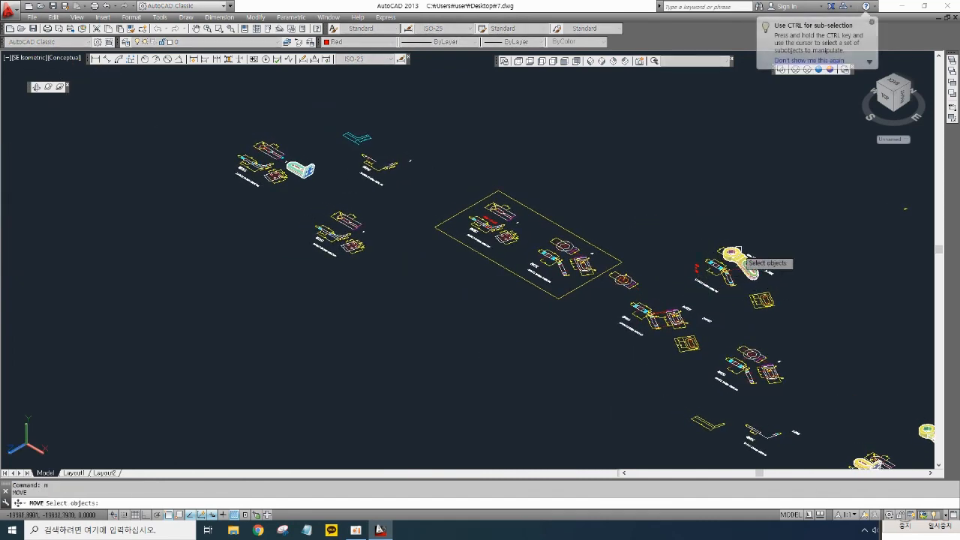
click(733, 256)
key(space)
click(733, 256)
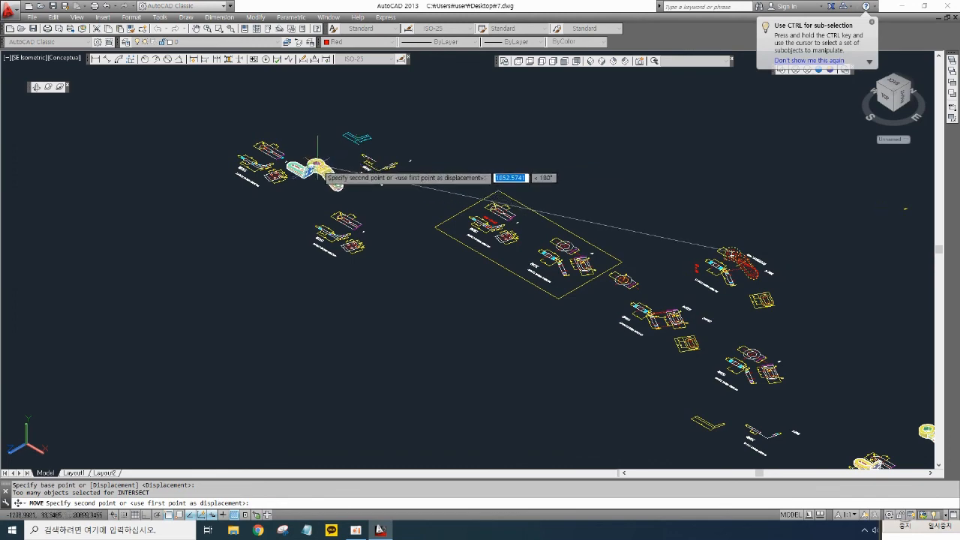
scroll(346, 154, up, 5)
click(351, 138)
middle_drag(457, 166, 641, 244)
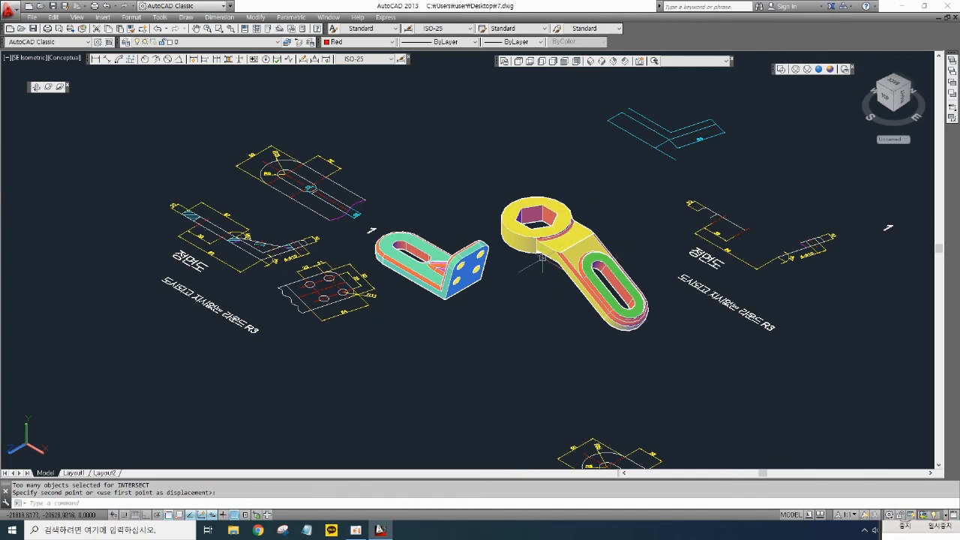
scroll(541, 259, up, 2)
scroll(542, 277, up, 3)
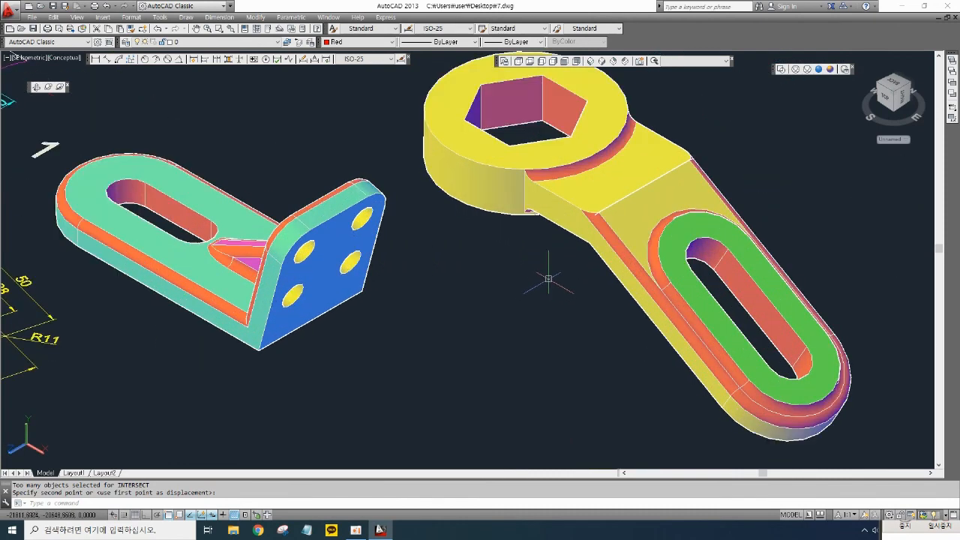
scroll(548, 279, down, 3)
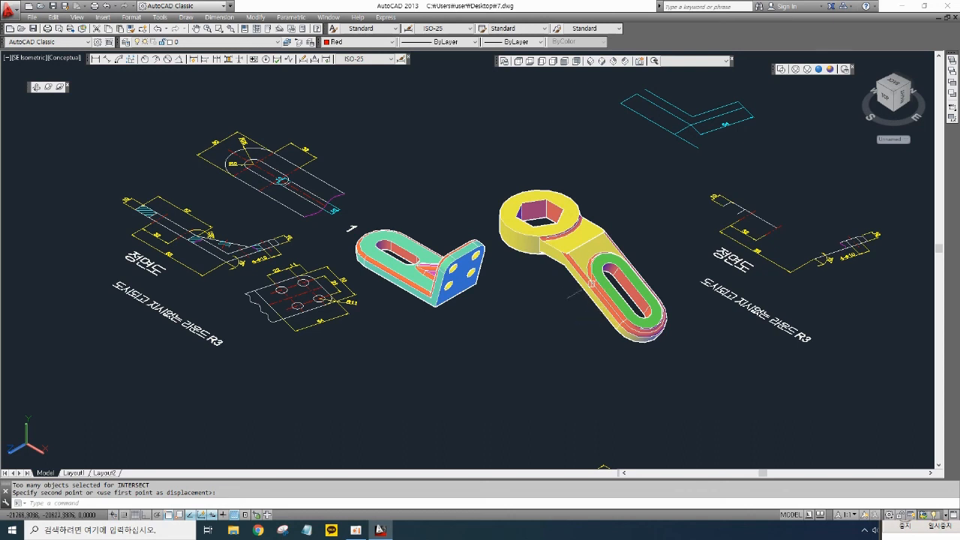
scroll(583, 276, up, 2)
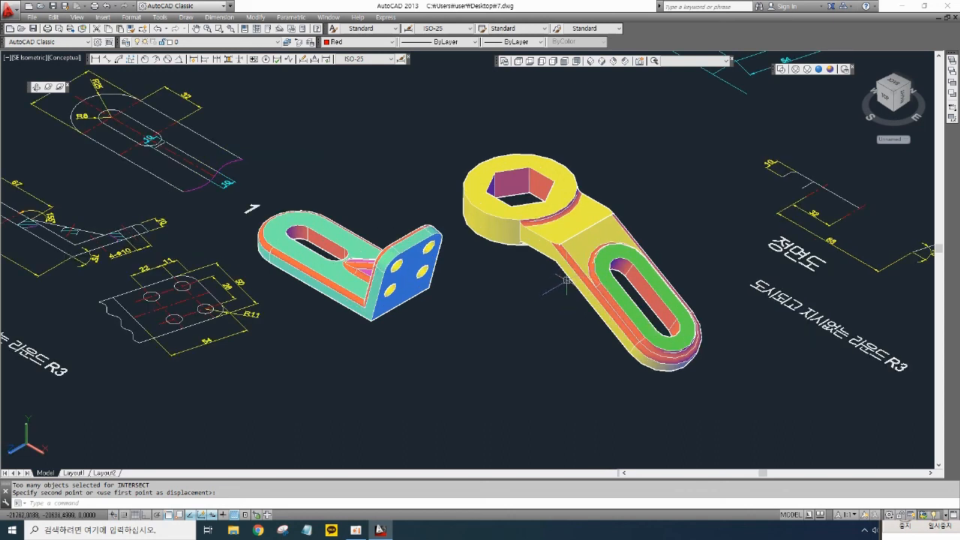